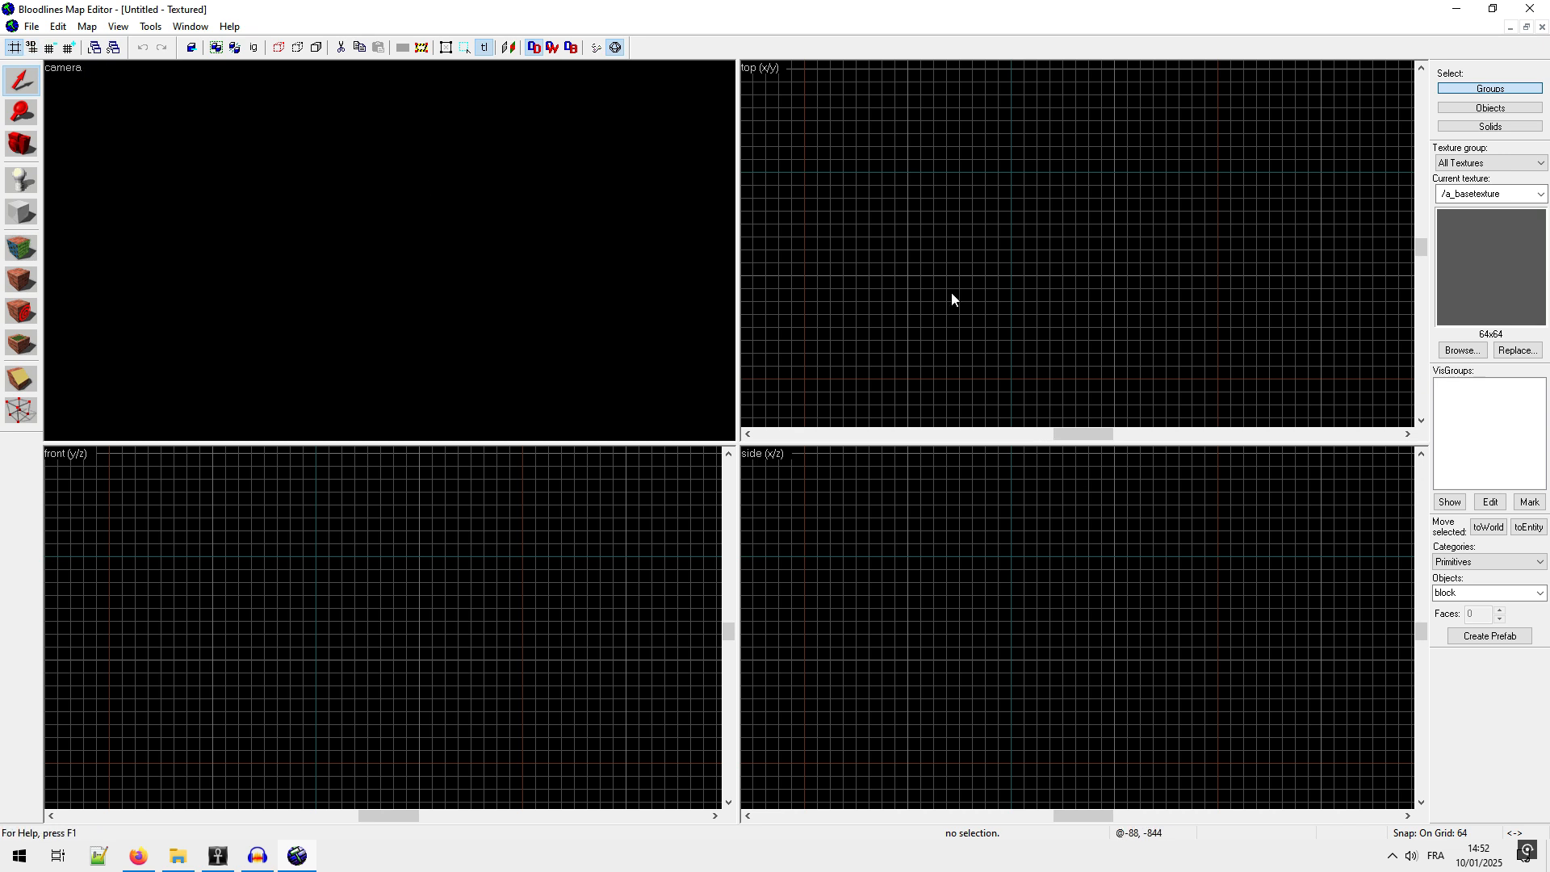
Step: Save the untitled map as tuto_room.vmf in the MapSrc folder
{"action": "left_click", "coordinate": [30, 27]}
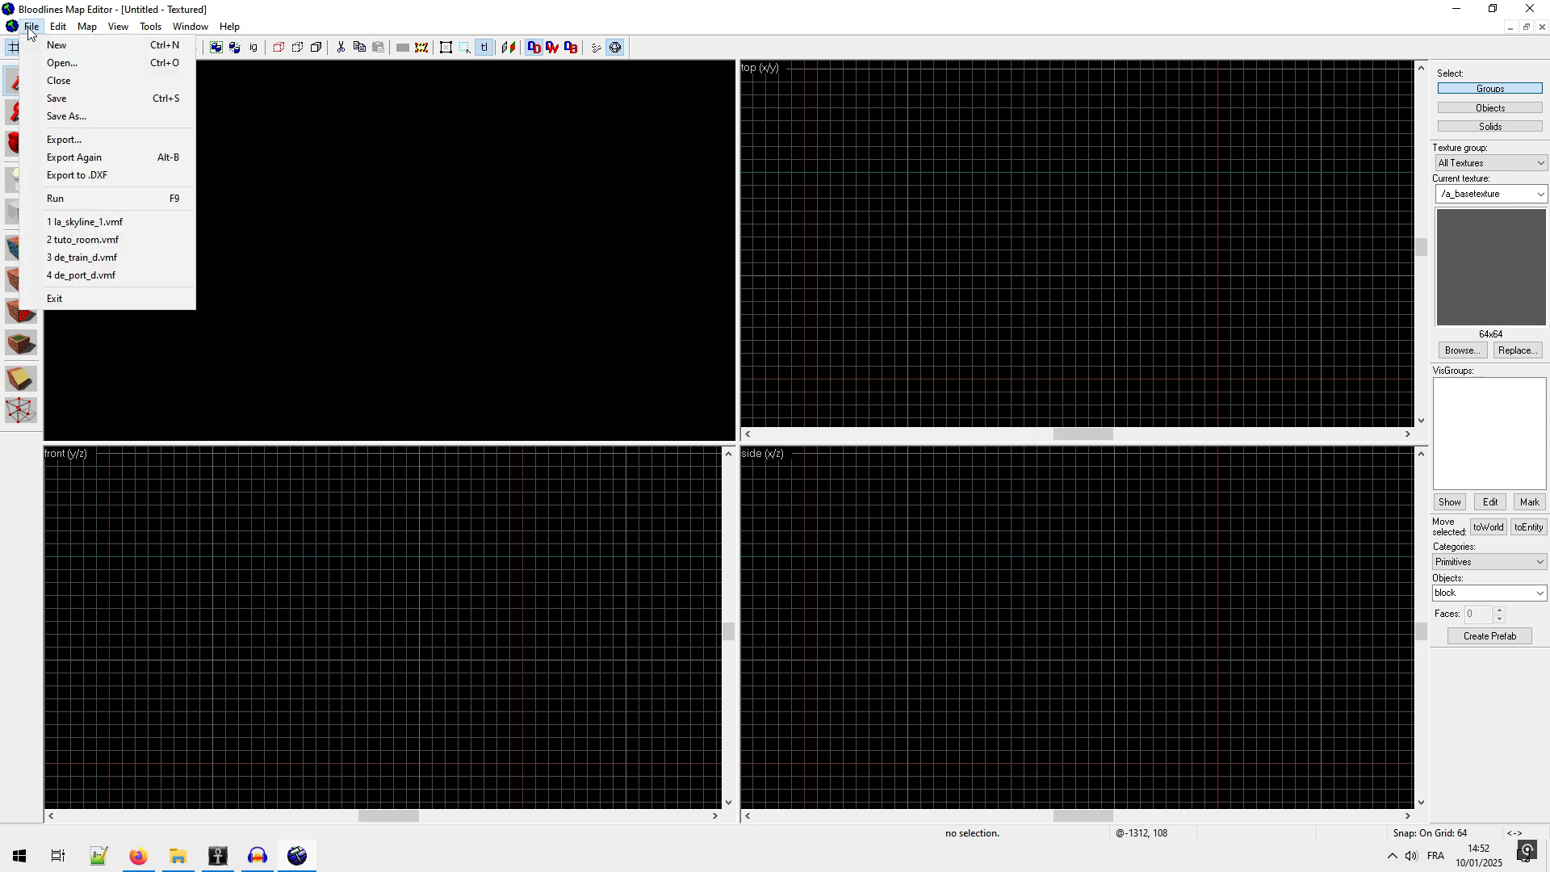
{"action": "left_click", "coordinate": [66, 101]}
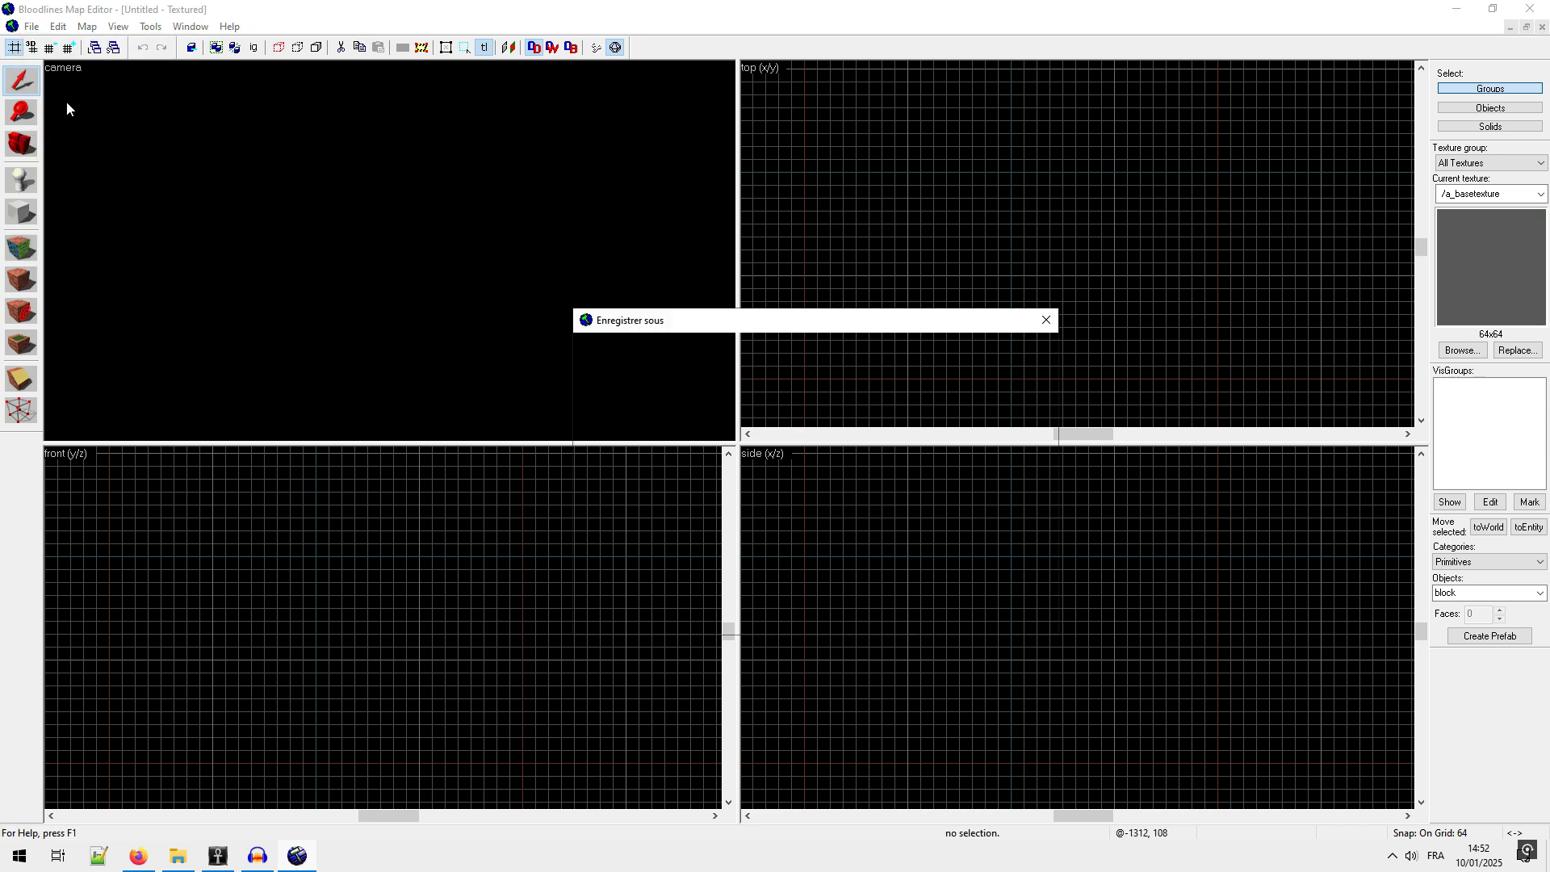
{"action": "scroll", "coordinate": [693, 442], "scroll_direction": "down", "scroll_amount": 5}
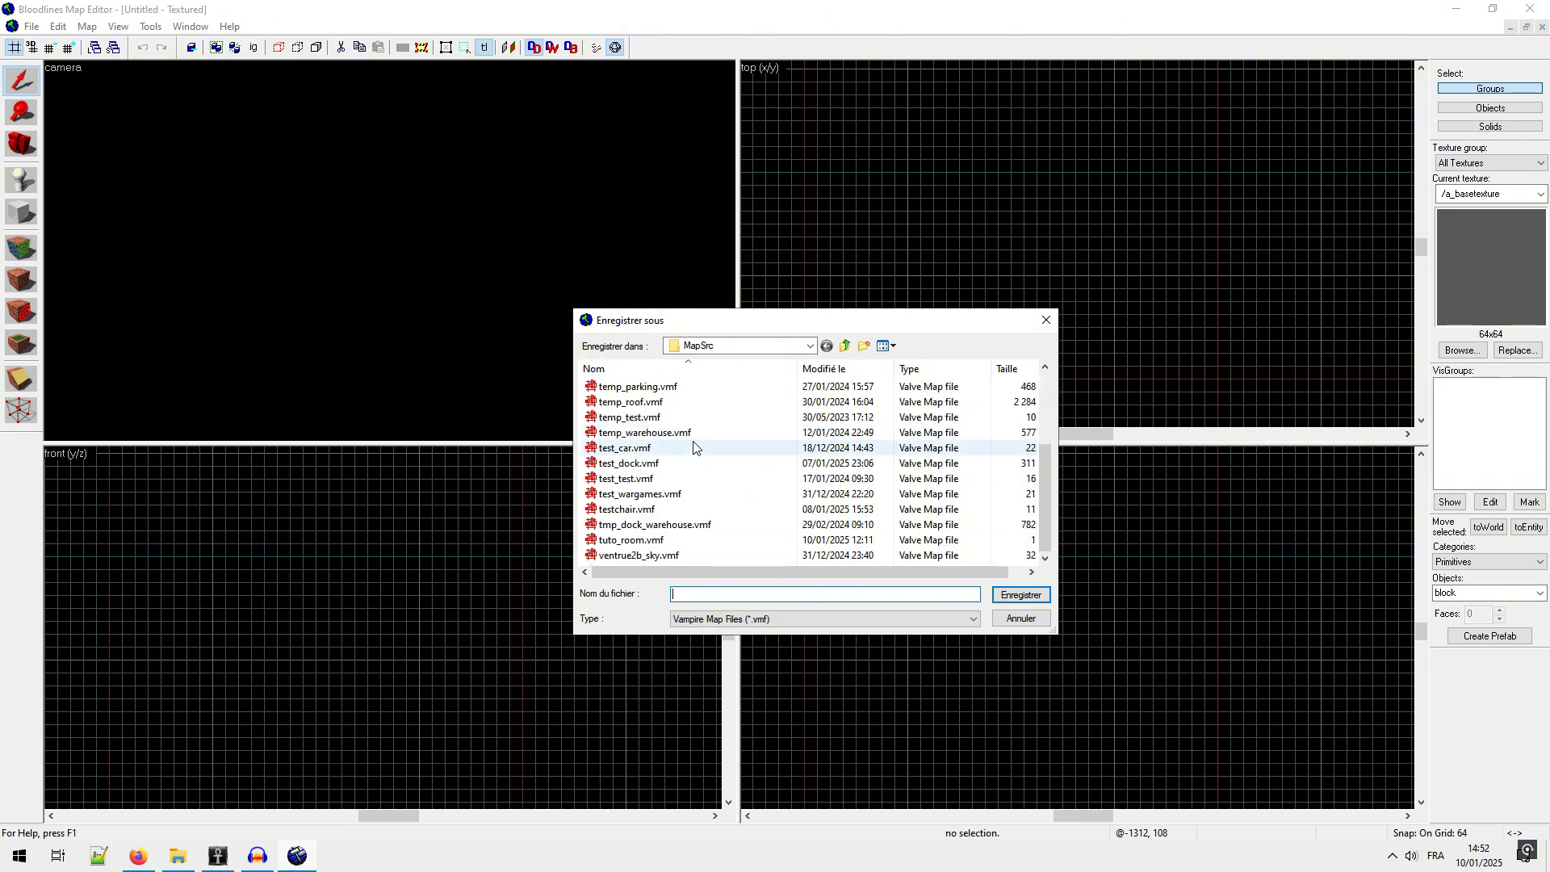
{"action": "left_click", "coordinate": [631, 539]}
{"action": "left_click", "coordinate": [1022, 595]}
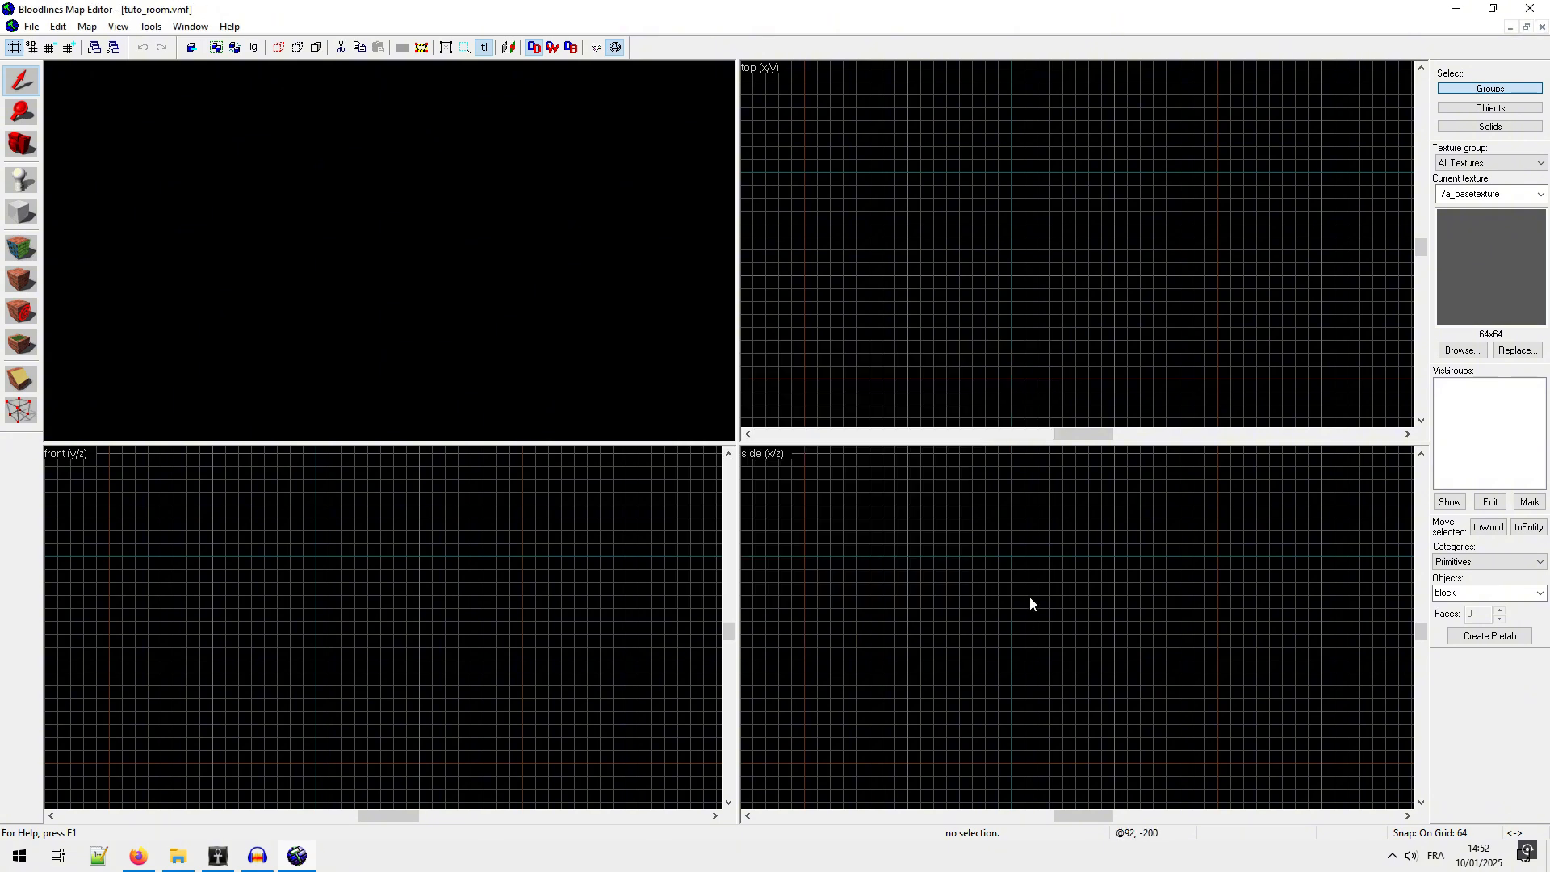
Step: Filter the textures by "nodraw" and make tools/toolsnodraw the current texture
{"action": "left_click", "coordinate": [1460, 350]}
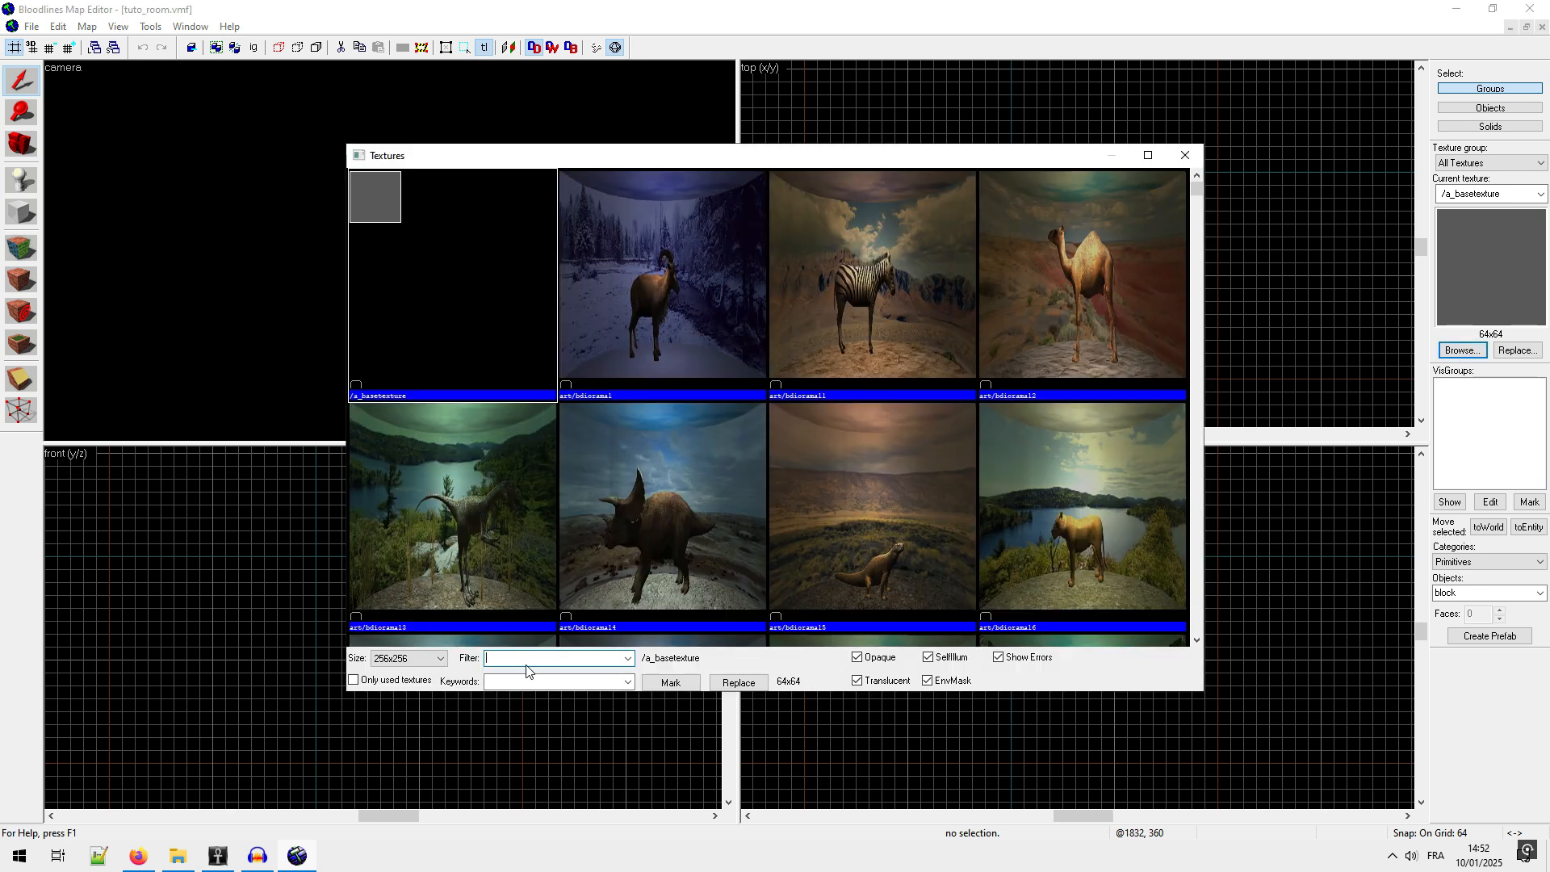
{"action": "type", "text": "nodraw"}
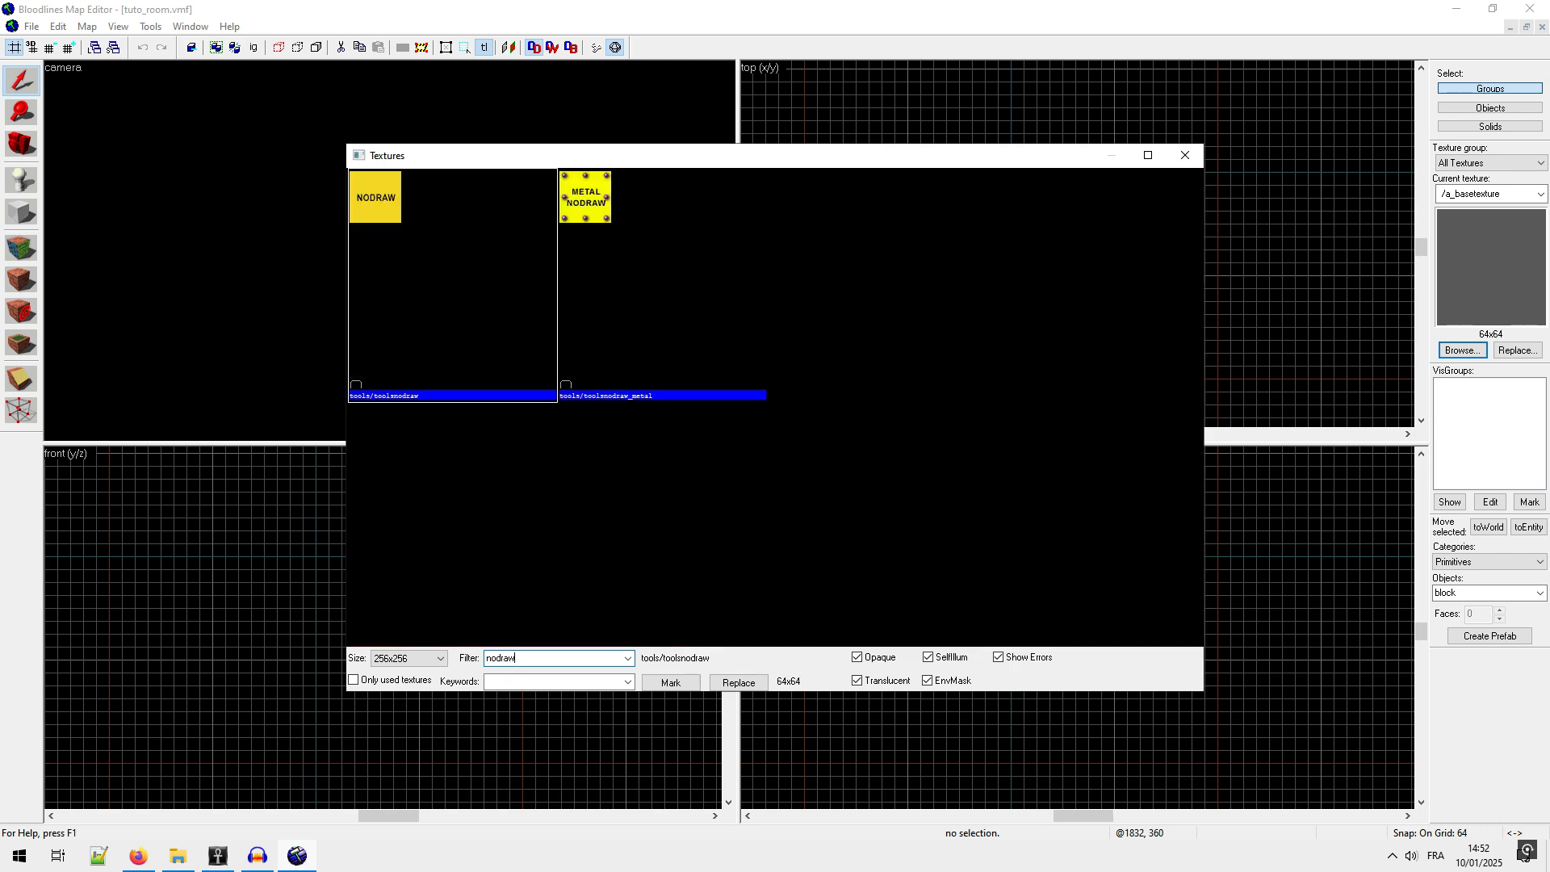
{"action": "double_click", "coordinate": [440, 211]}
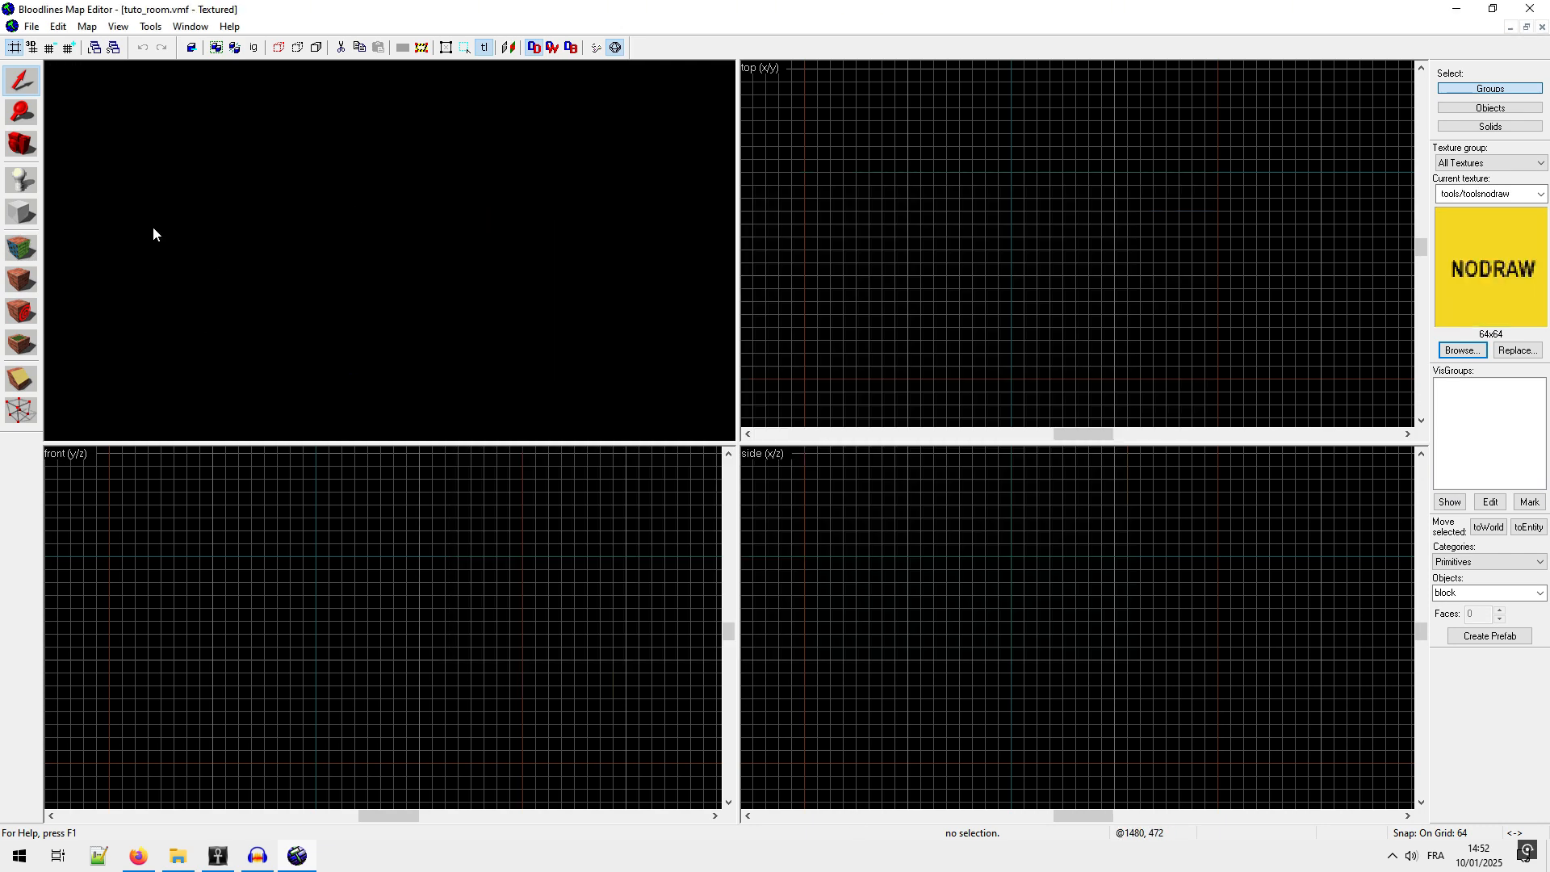
Step: Set the grid to 128 and create a block 384 wide, 384 long and 128 high
{"action": "left_click", "coordinate": [69, 49]}
{"action": "left_click", "coordinate": [69, 49]}
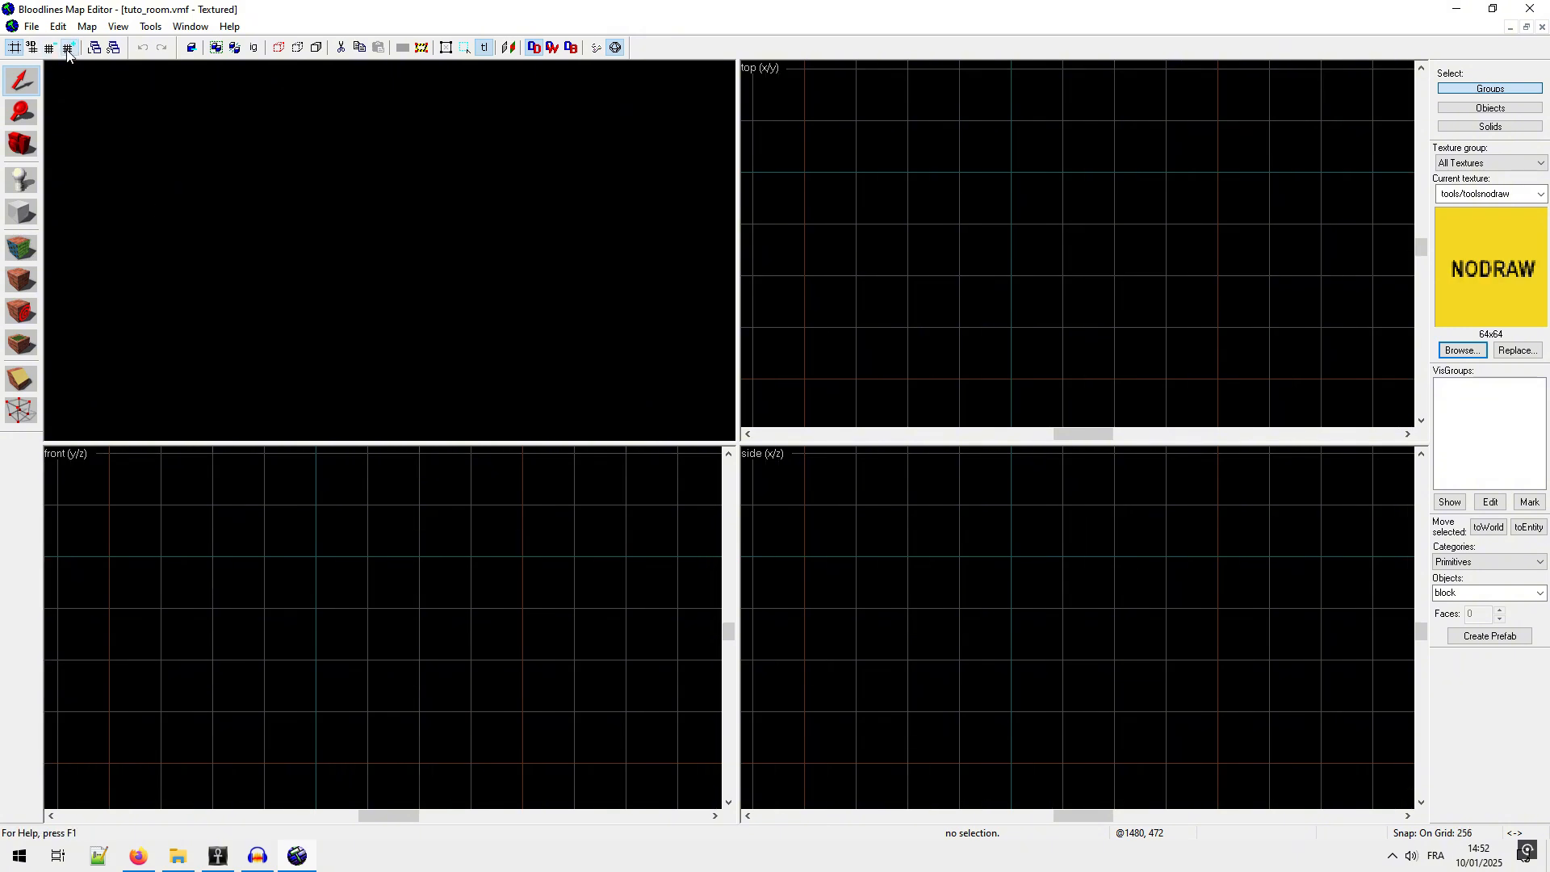
{"action": "left_click", "coordinate": [49, 48]}
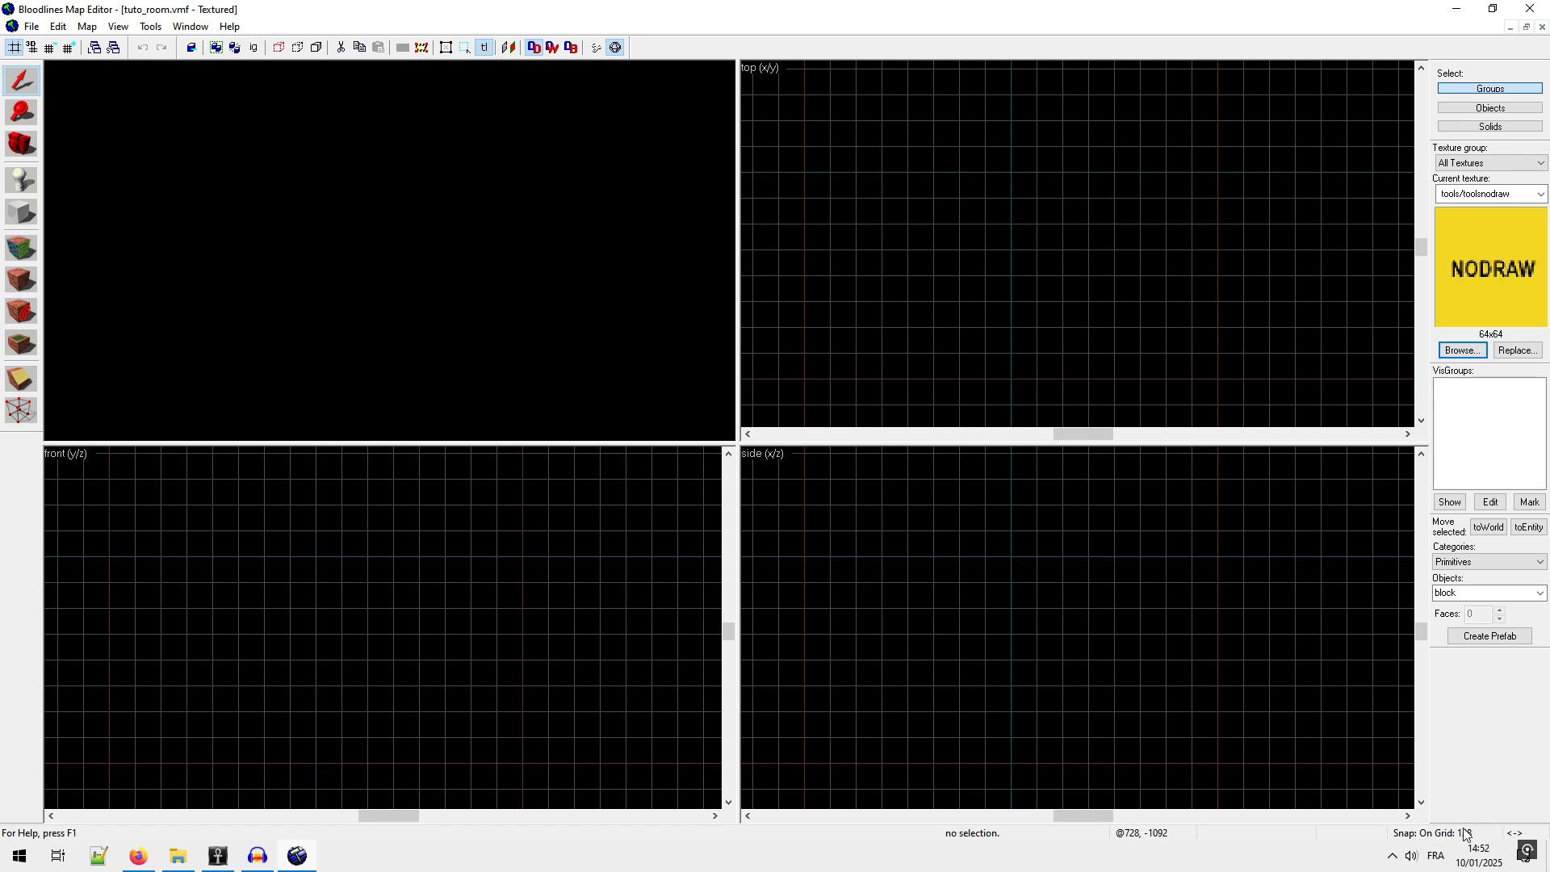
{"action": "left_click", "coordinate": [21, 213]}
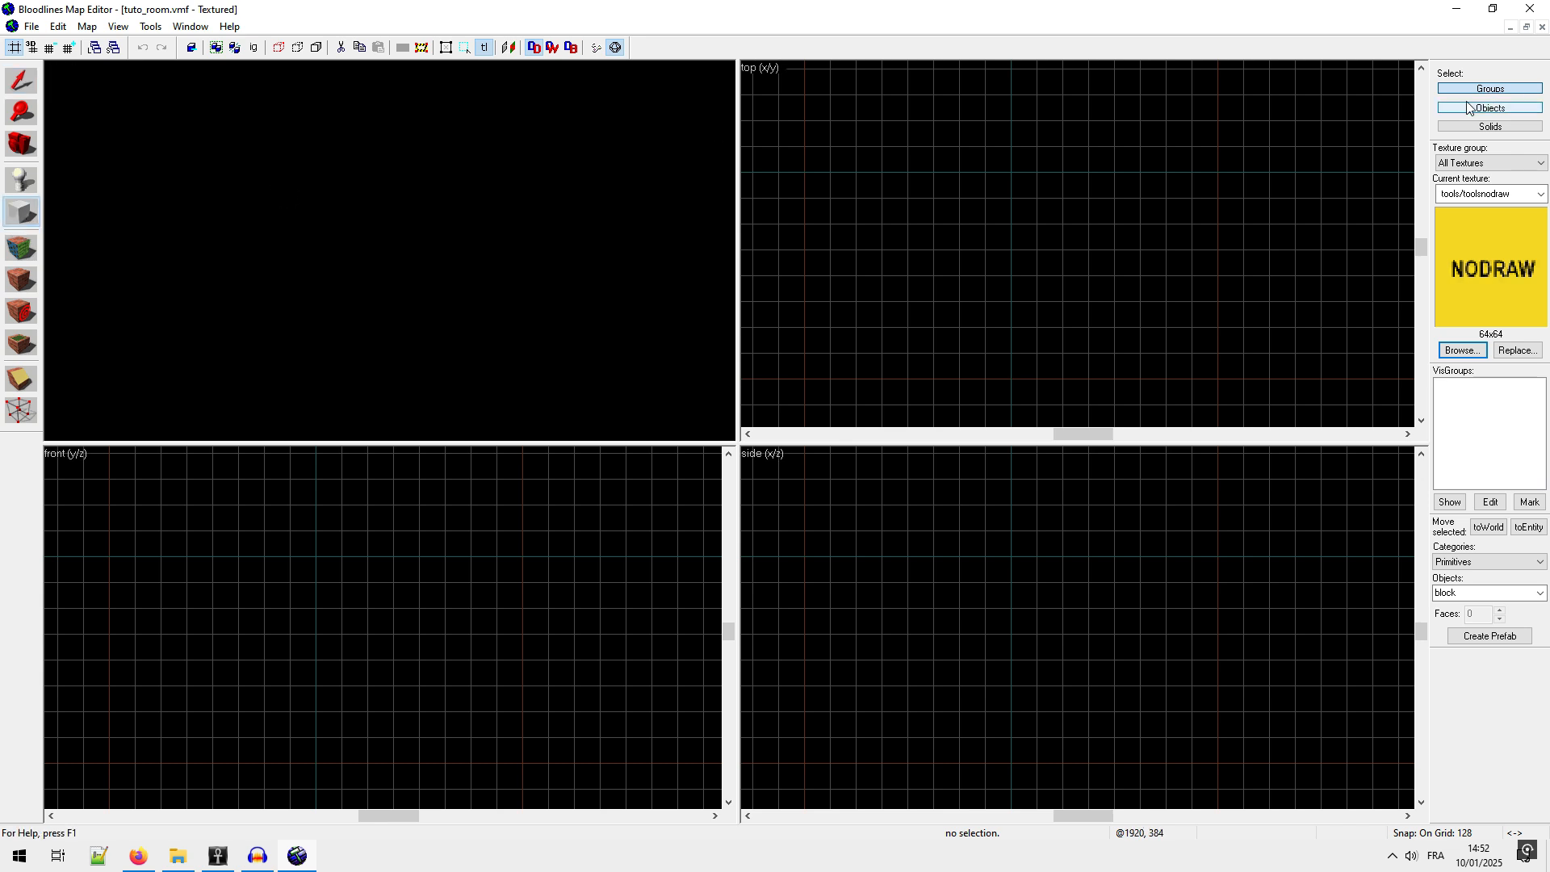
{"action": "left_click_drag", "start_coordinate": [1018, 100], "coordinate": [1086, 167]}
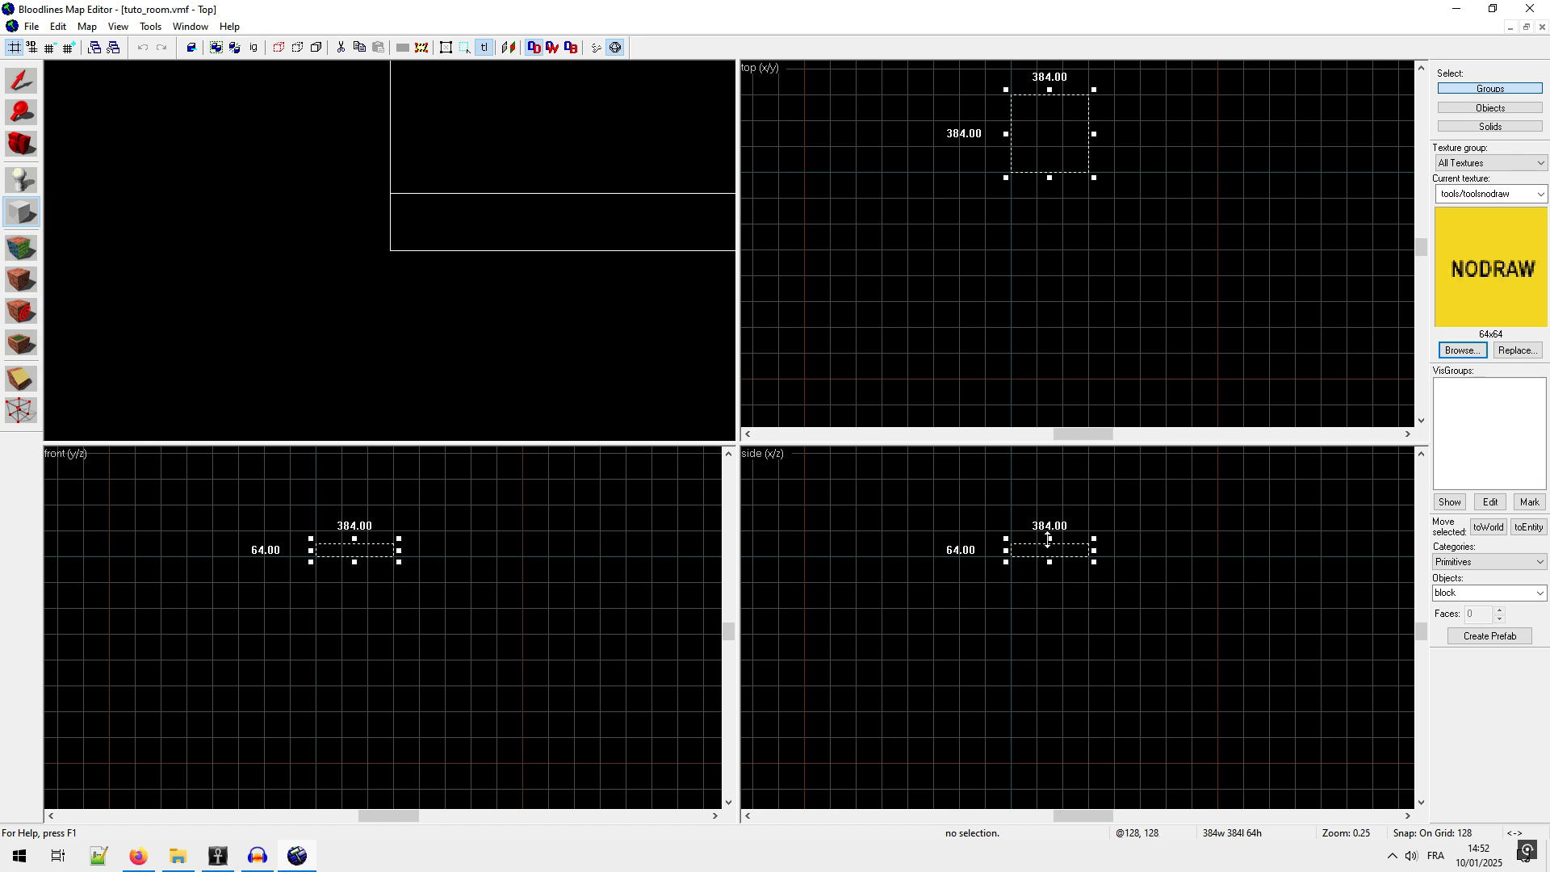
{"action": "left_click_drag", "start_coordinate": [1050, 544], "coordinate": [1049, 528]}
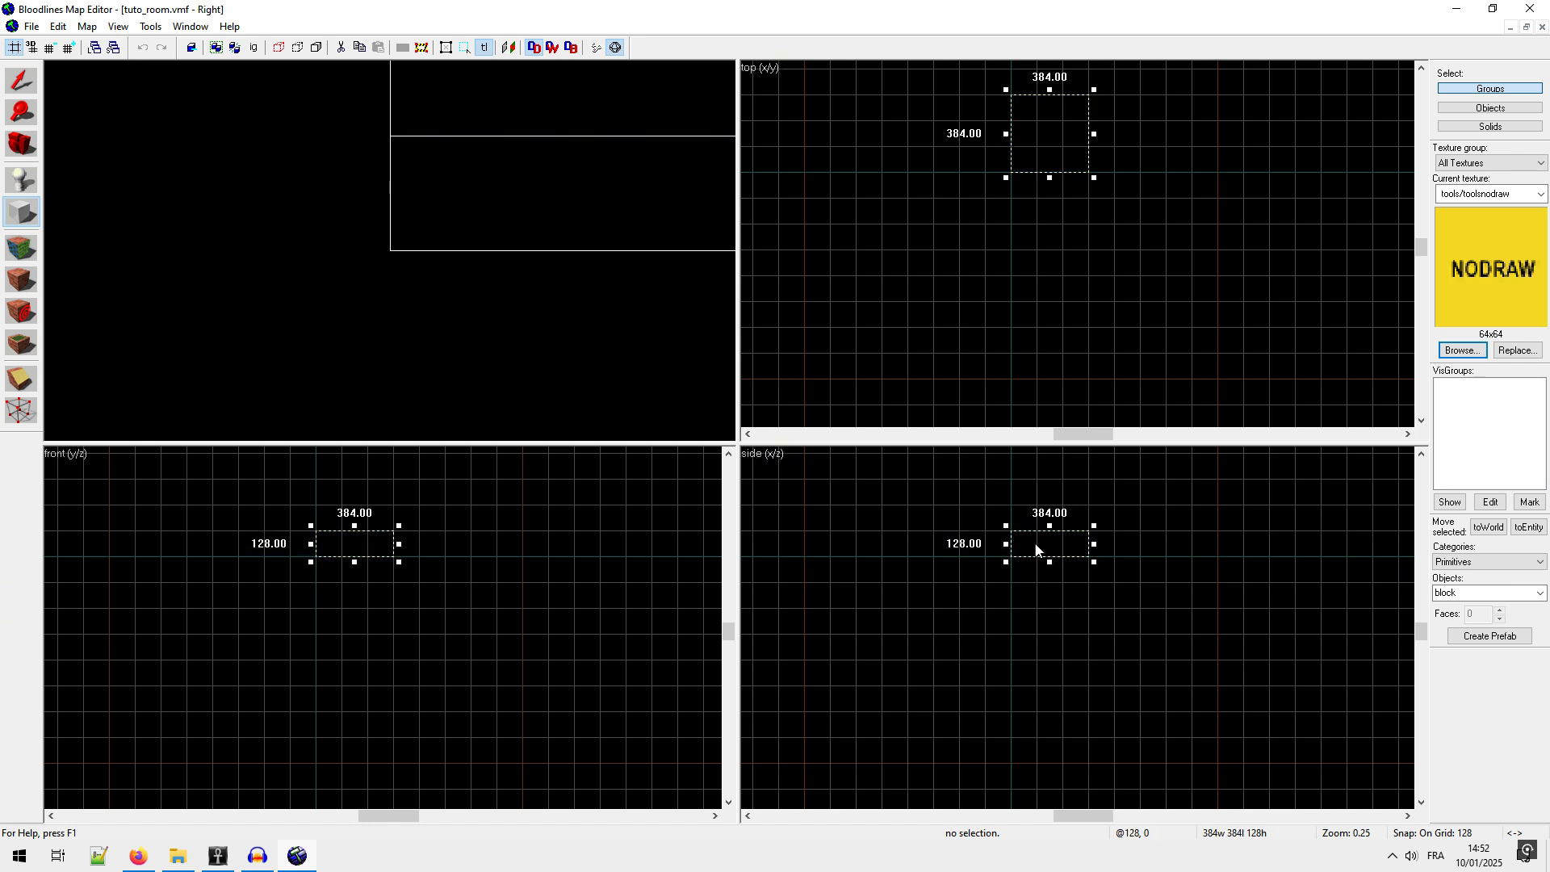
{"action": "key", "text": "Return"}
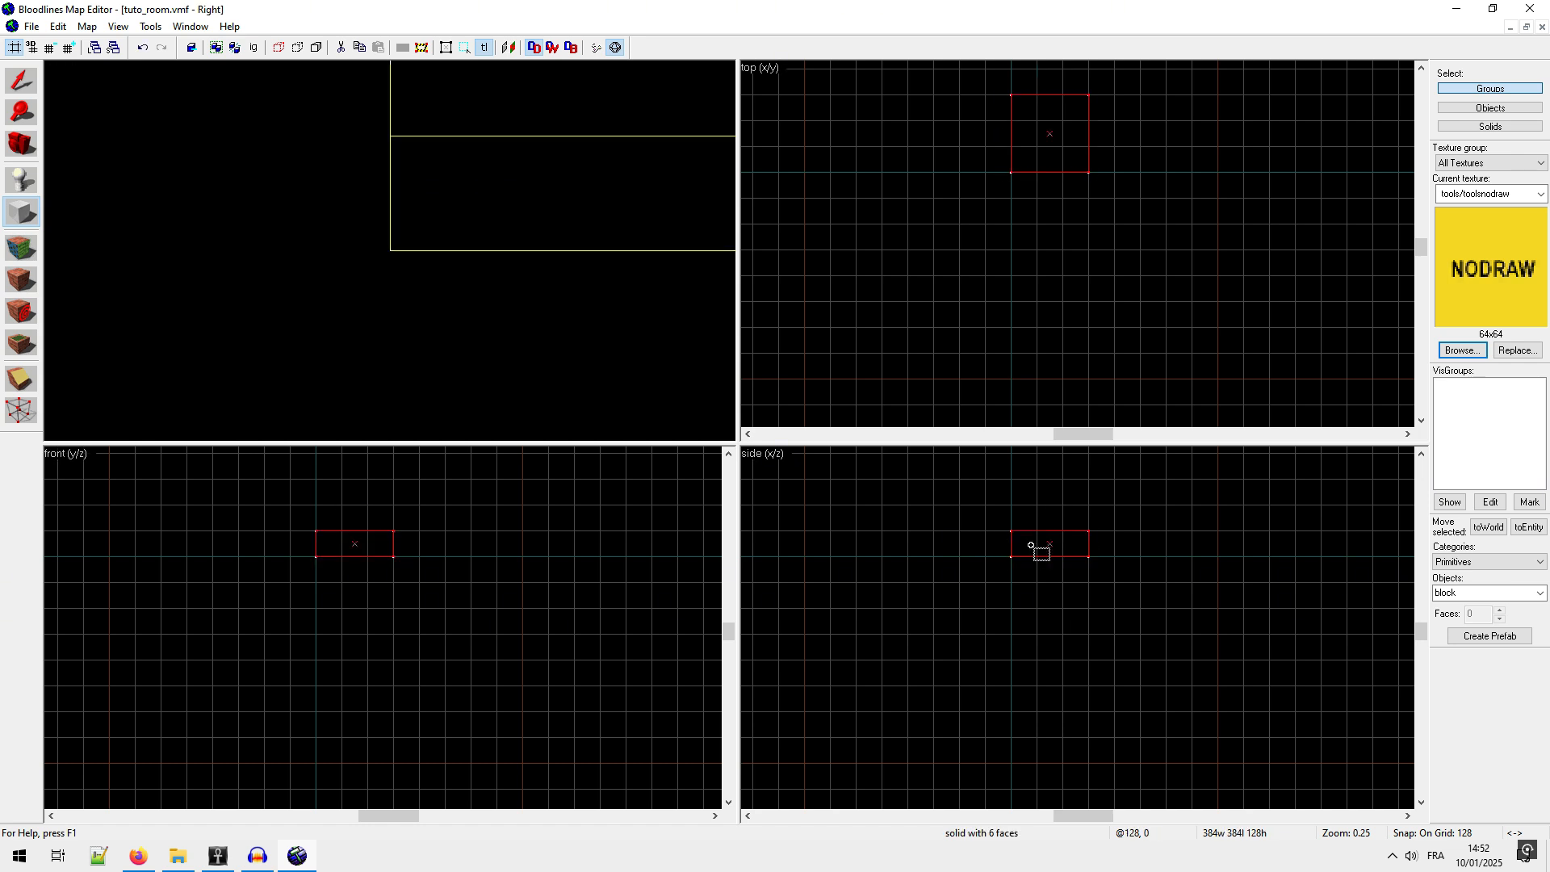
Step: Hollow out the nodraw block with walls 16 units thick
{"action": "left_click", "coordinate": [22, 80]}
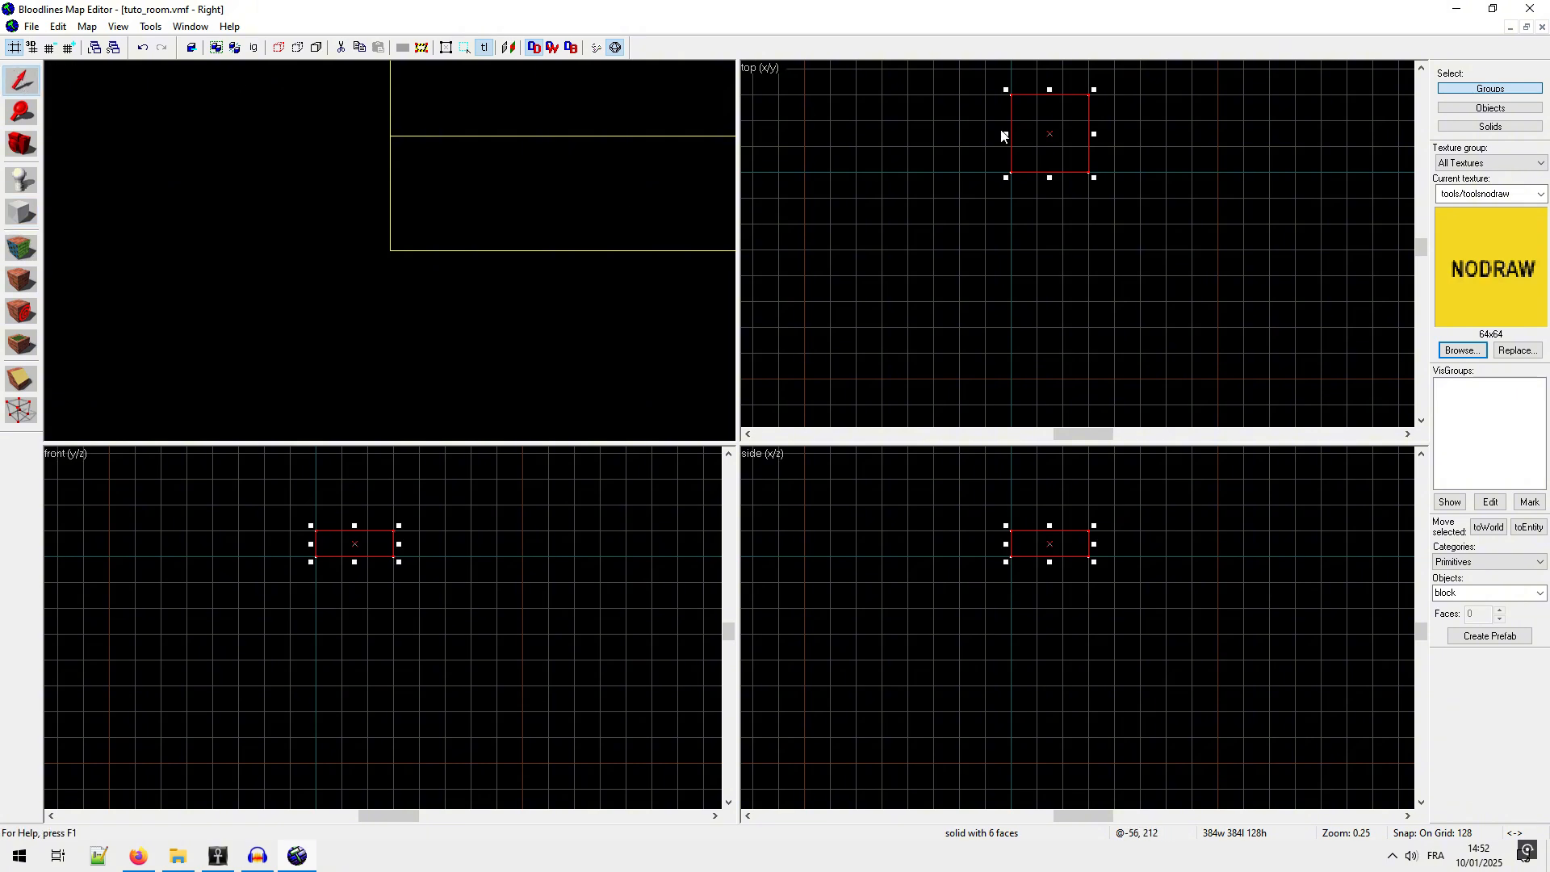
{"action": "left_click", "coordinate": [22, 144]}
{"action": "left_click", "coordinate": [390, 251]}
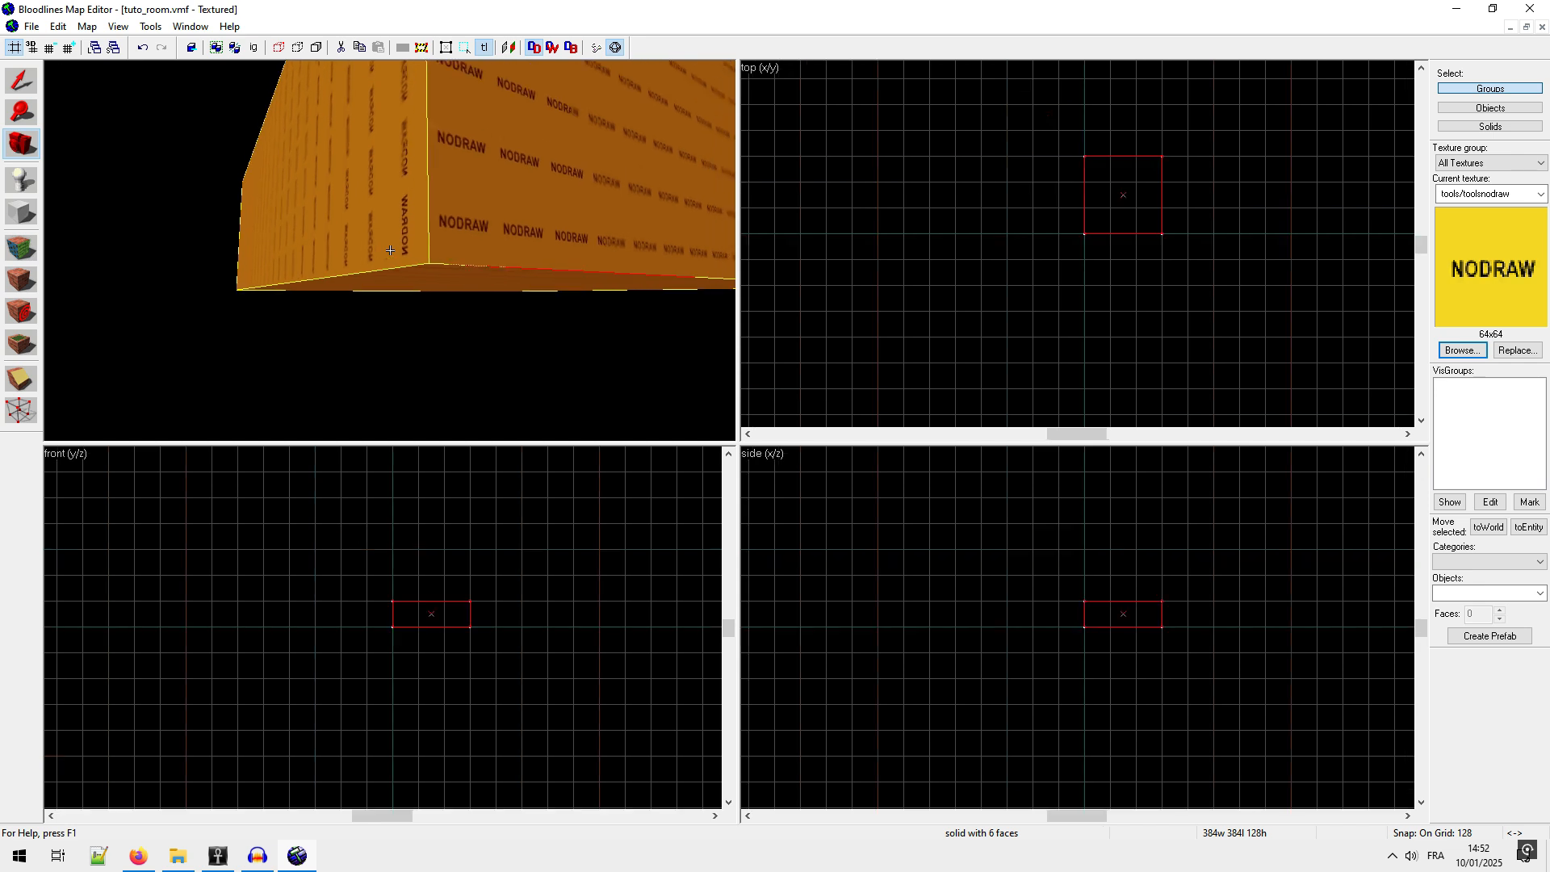
{"action": "left_click", "coordinate": [22, 80]}
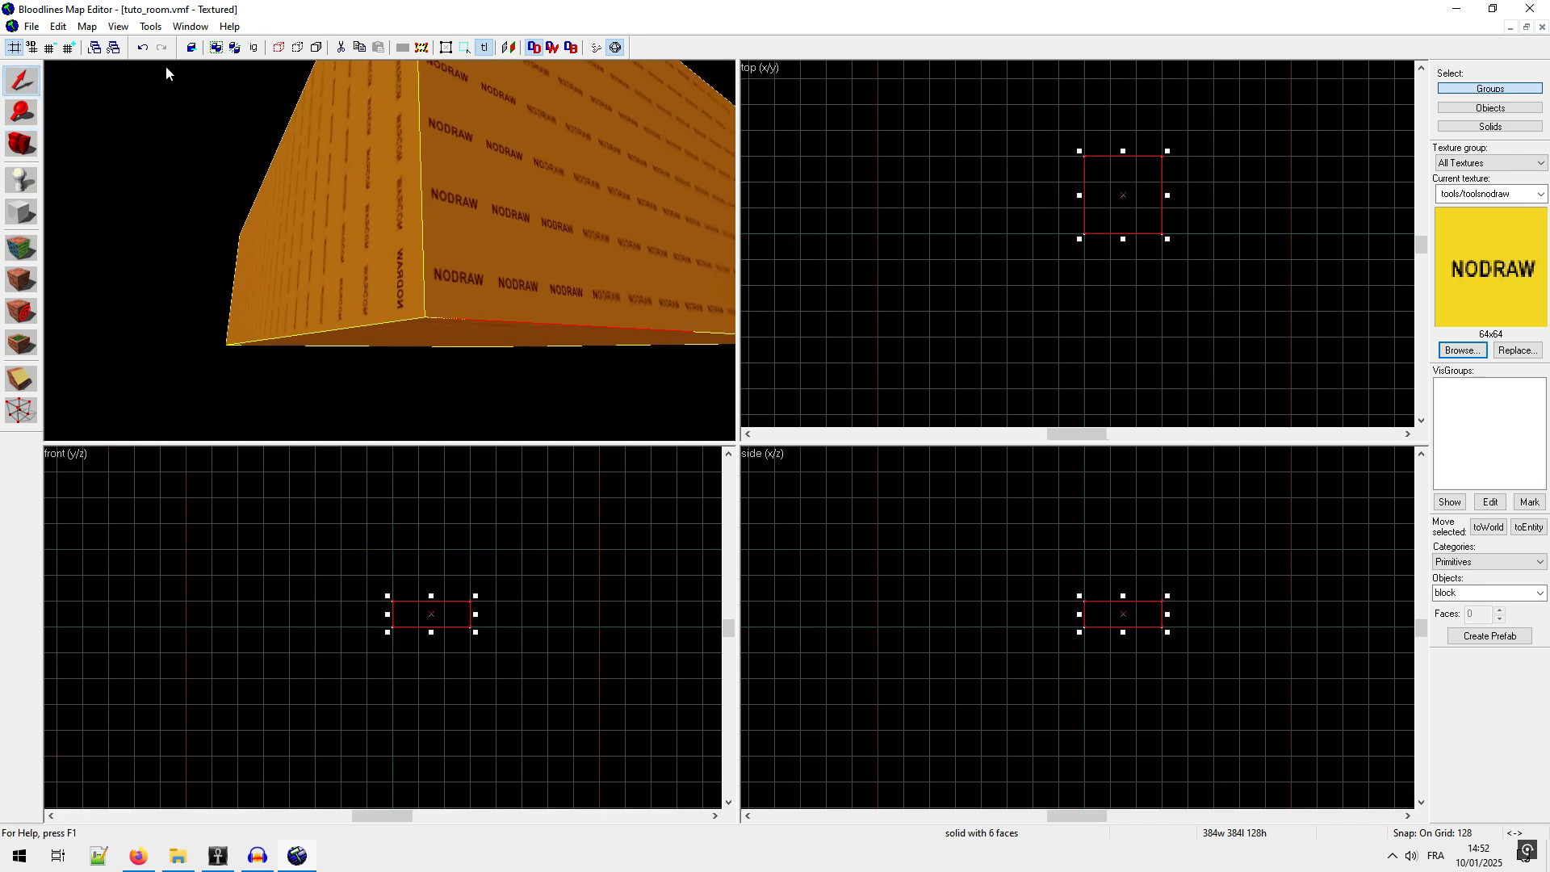
{"action": "left_click", "coordinate": [152, 27]}
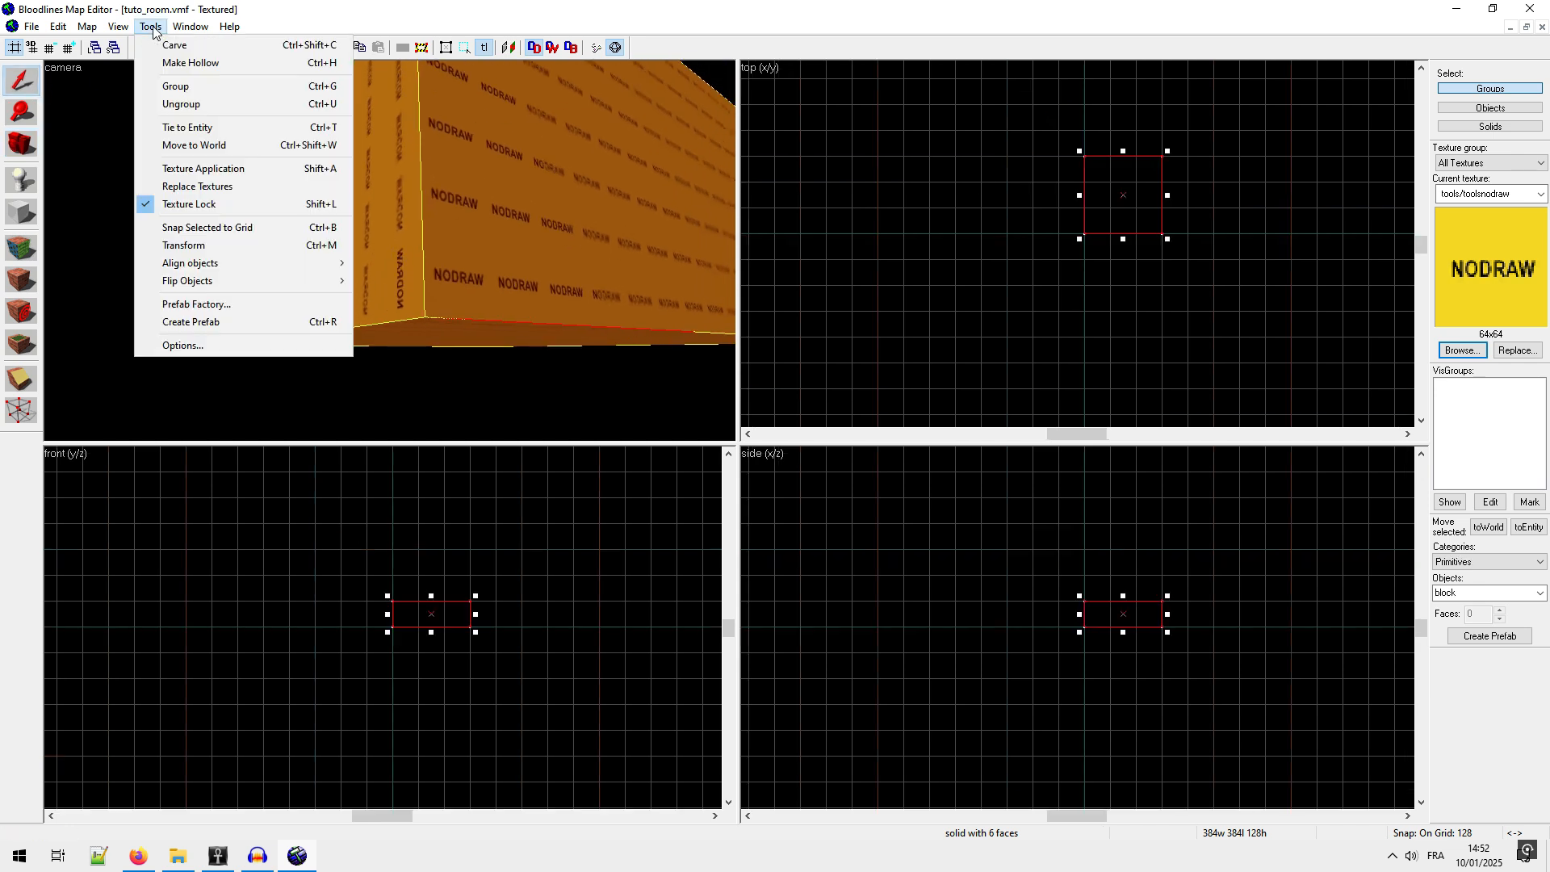
{"action": "left_click", "coordinate": [182, 65]}
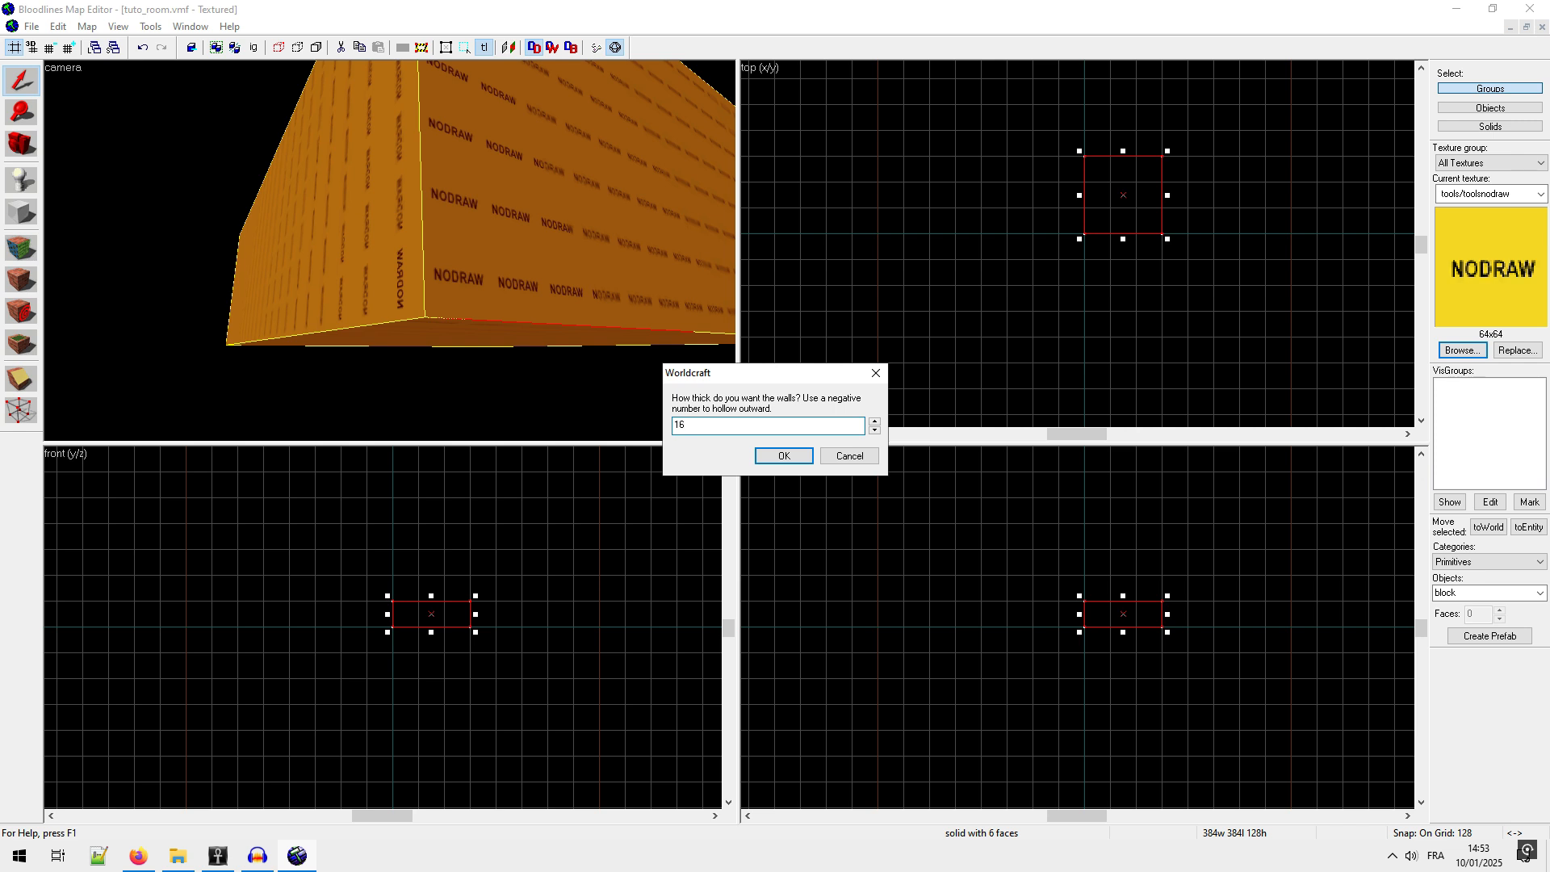
{"action": "left_click", "coordinate": [779, 459]}
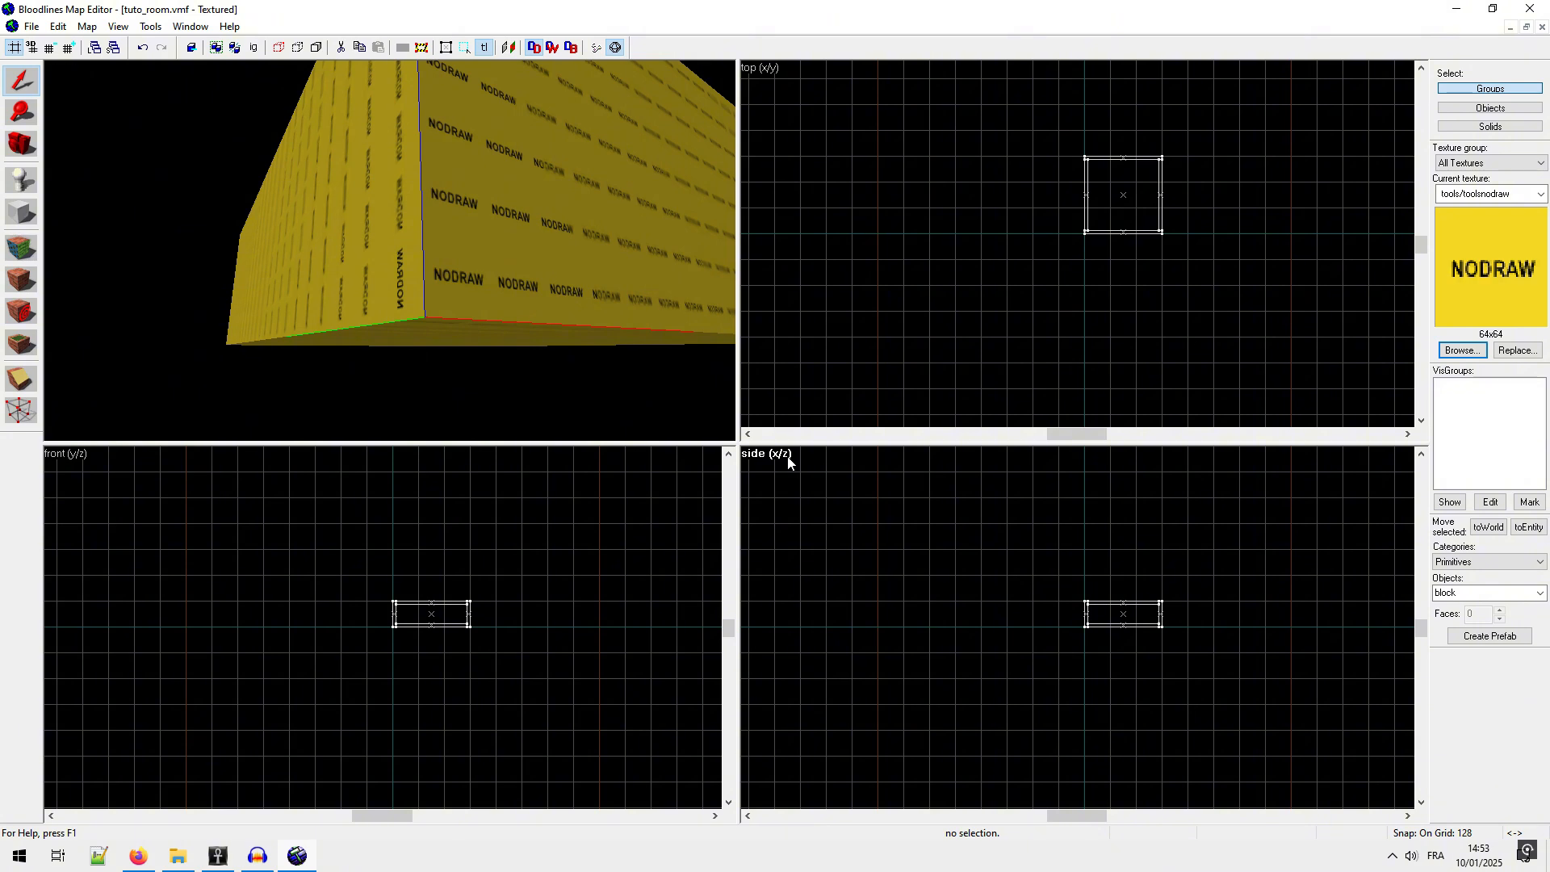
Step: Ungroup the hollowed room into its separate wall, floor and ceiling solids
{"action": "left_click", "coordinate": [518, 165]}
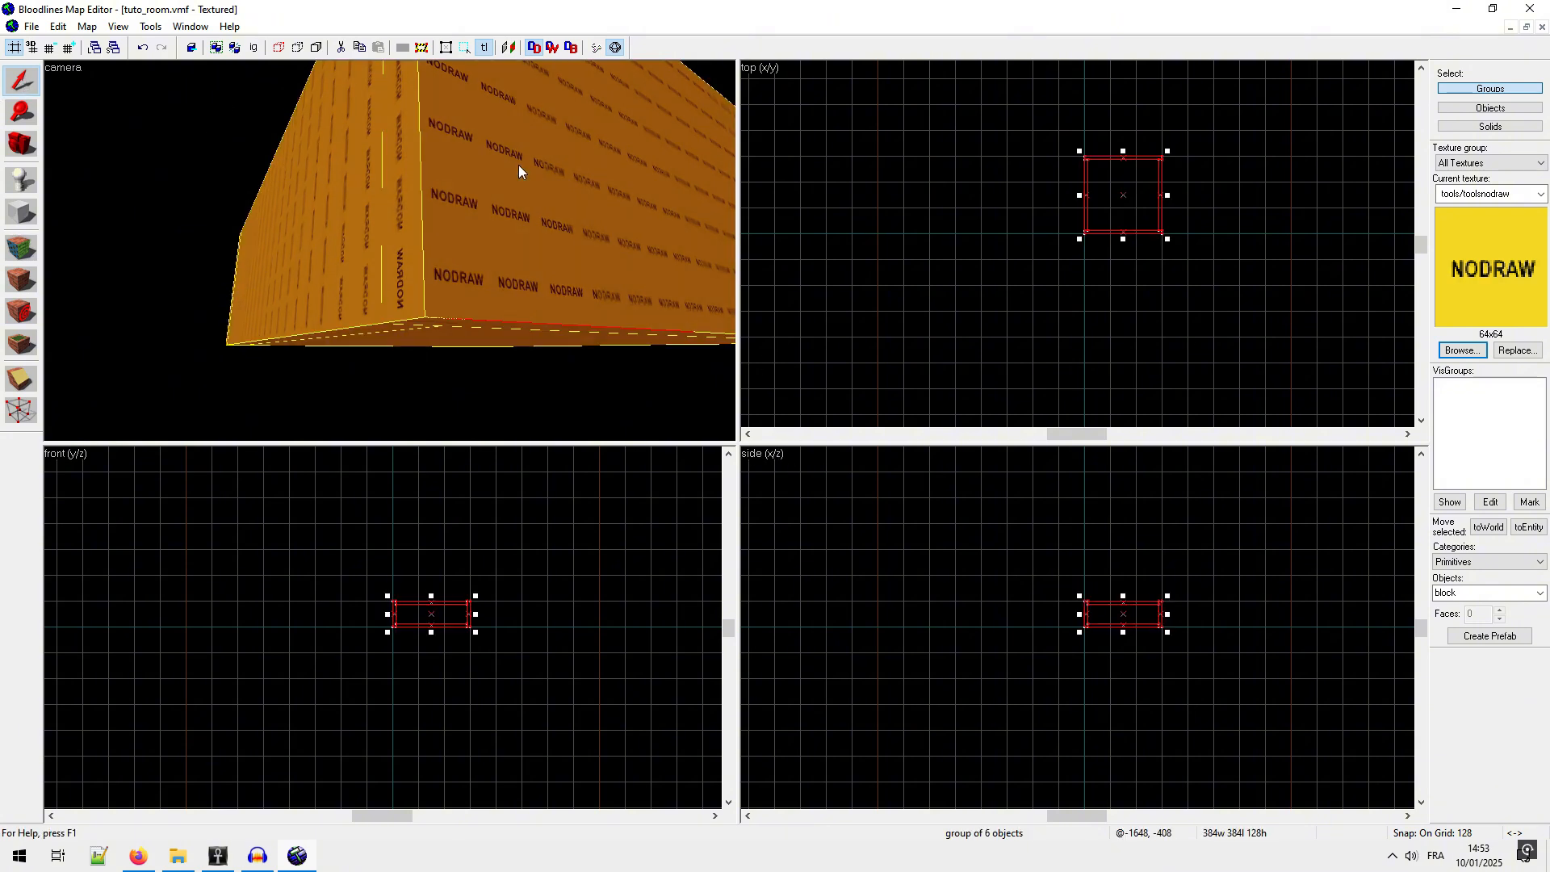
{"action": "left_click", "coordinate": [151, 27]}
{"action": "left_click", "coordinate": [181, 105]}
Step: Set the grid to 16 and move the room's floor solid down 16 units so it sits below the walls
{"action": "left_click", "coordinate": [497, 339]}
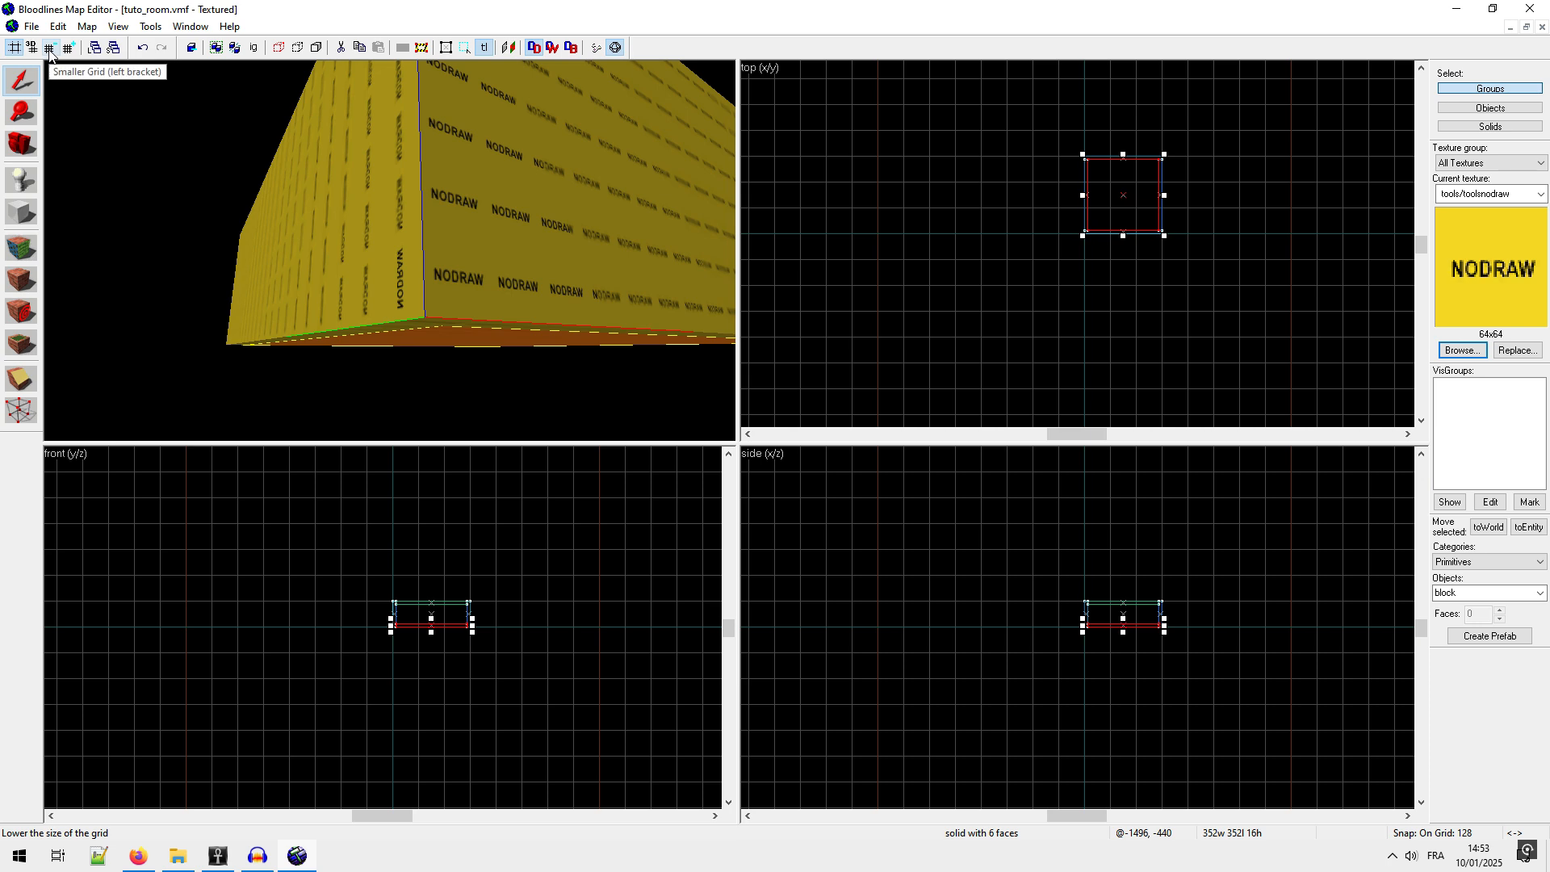
{"action": "left_click", "coordinate": [11, 139]}
{"action": "left_click_drag", "start_coordinate": [288, 171], "coordinate": [390, 255]}
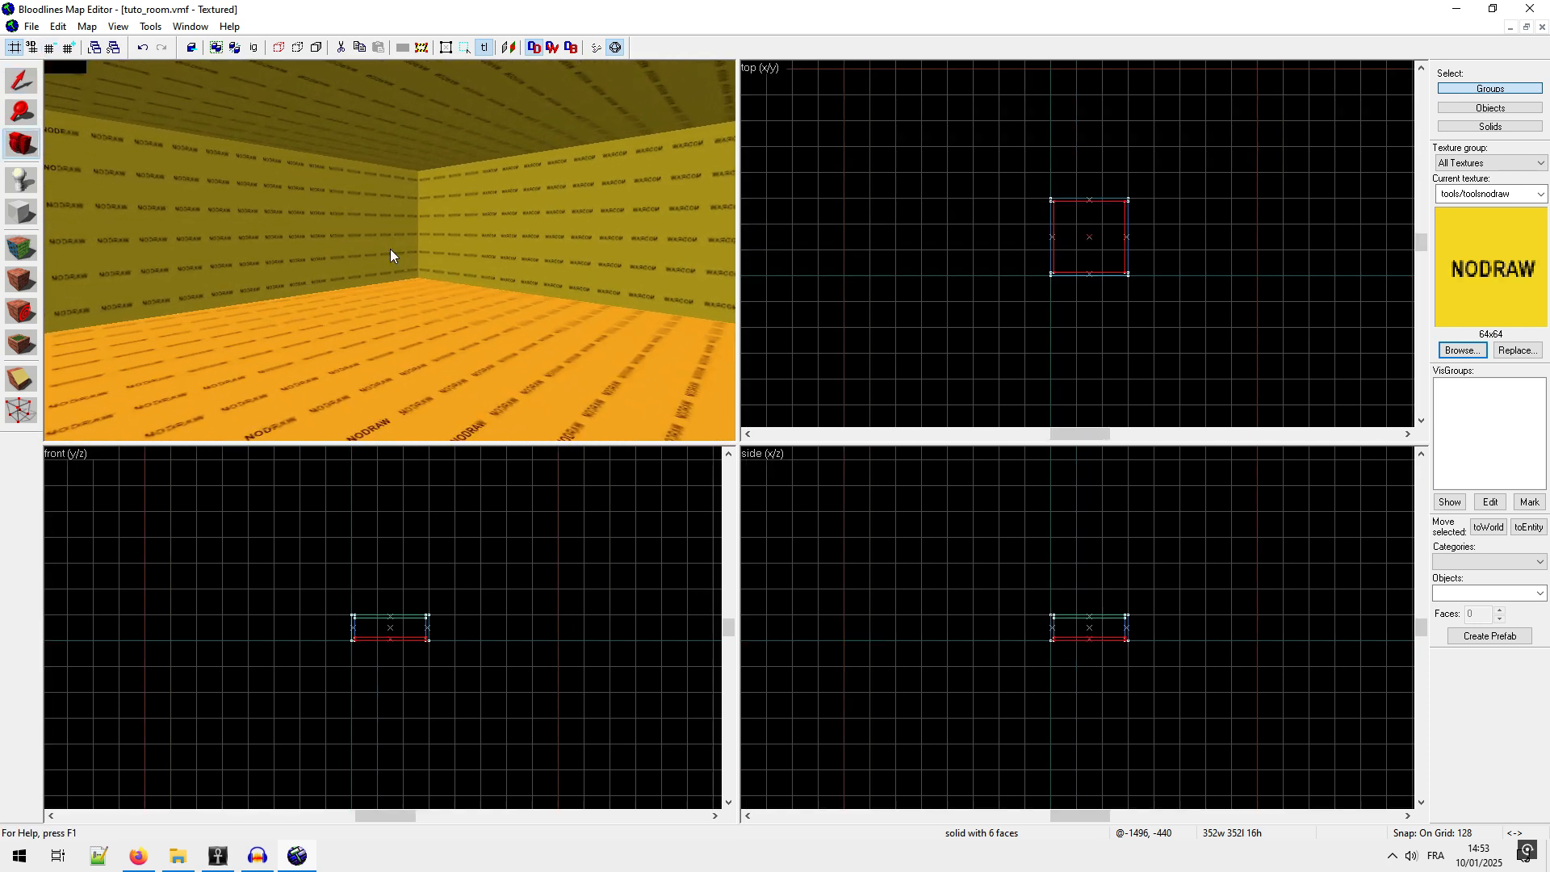
{"action": "left_click", "coordinate": [50, 47]}
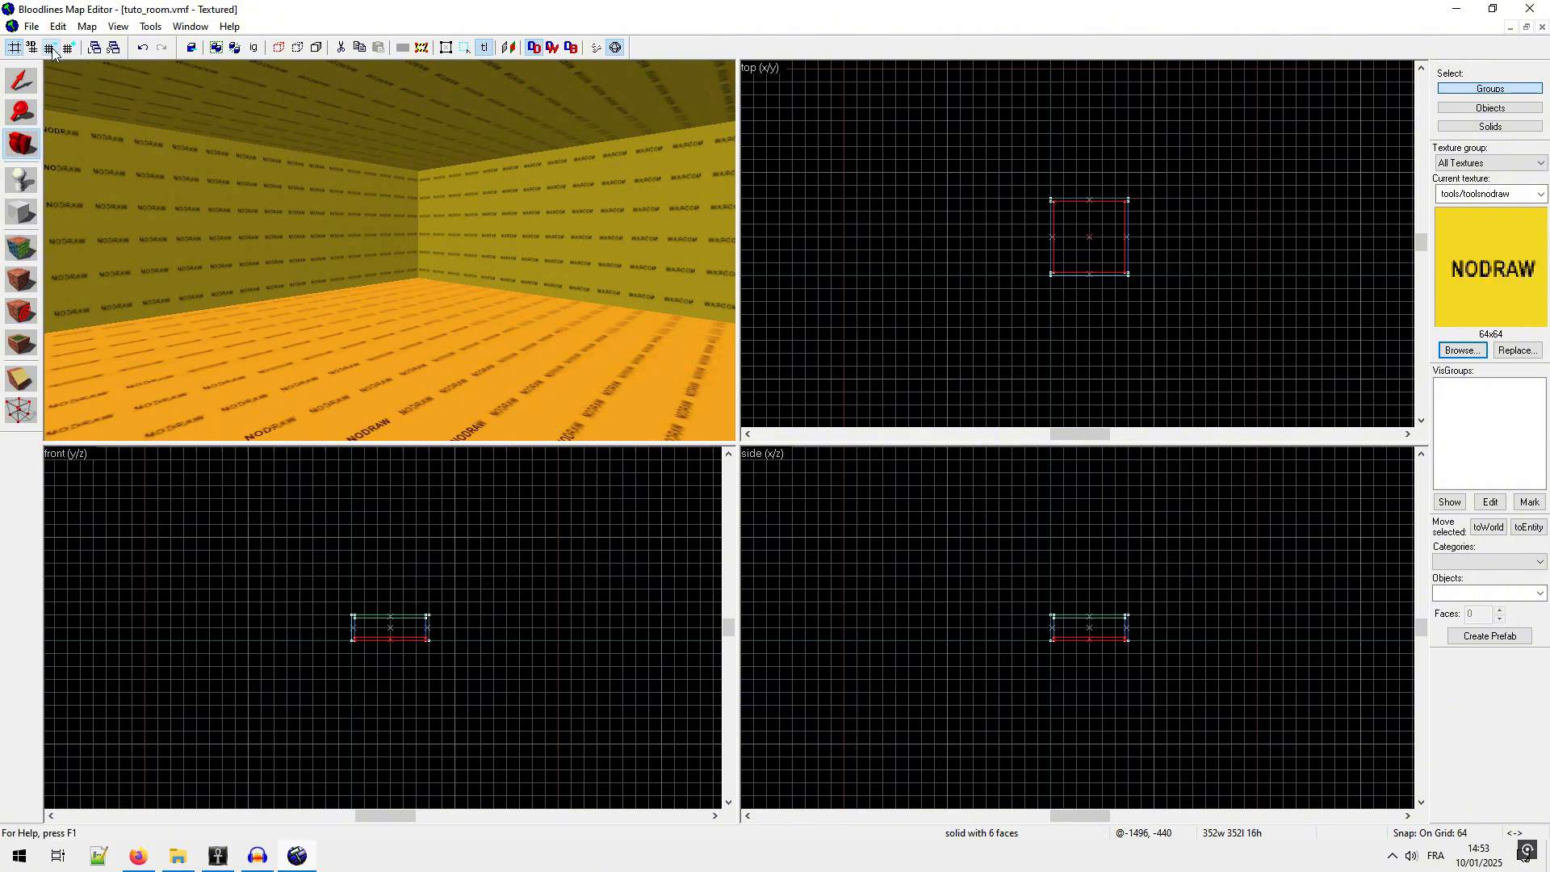
{"action": "left_click", "coordinate": [51, 47]}
{"action": "left_click", "coordinate": [51, 48]}
{"action": "left_click", "coordinate": [22, 80]}
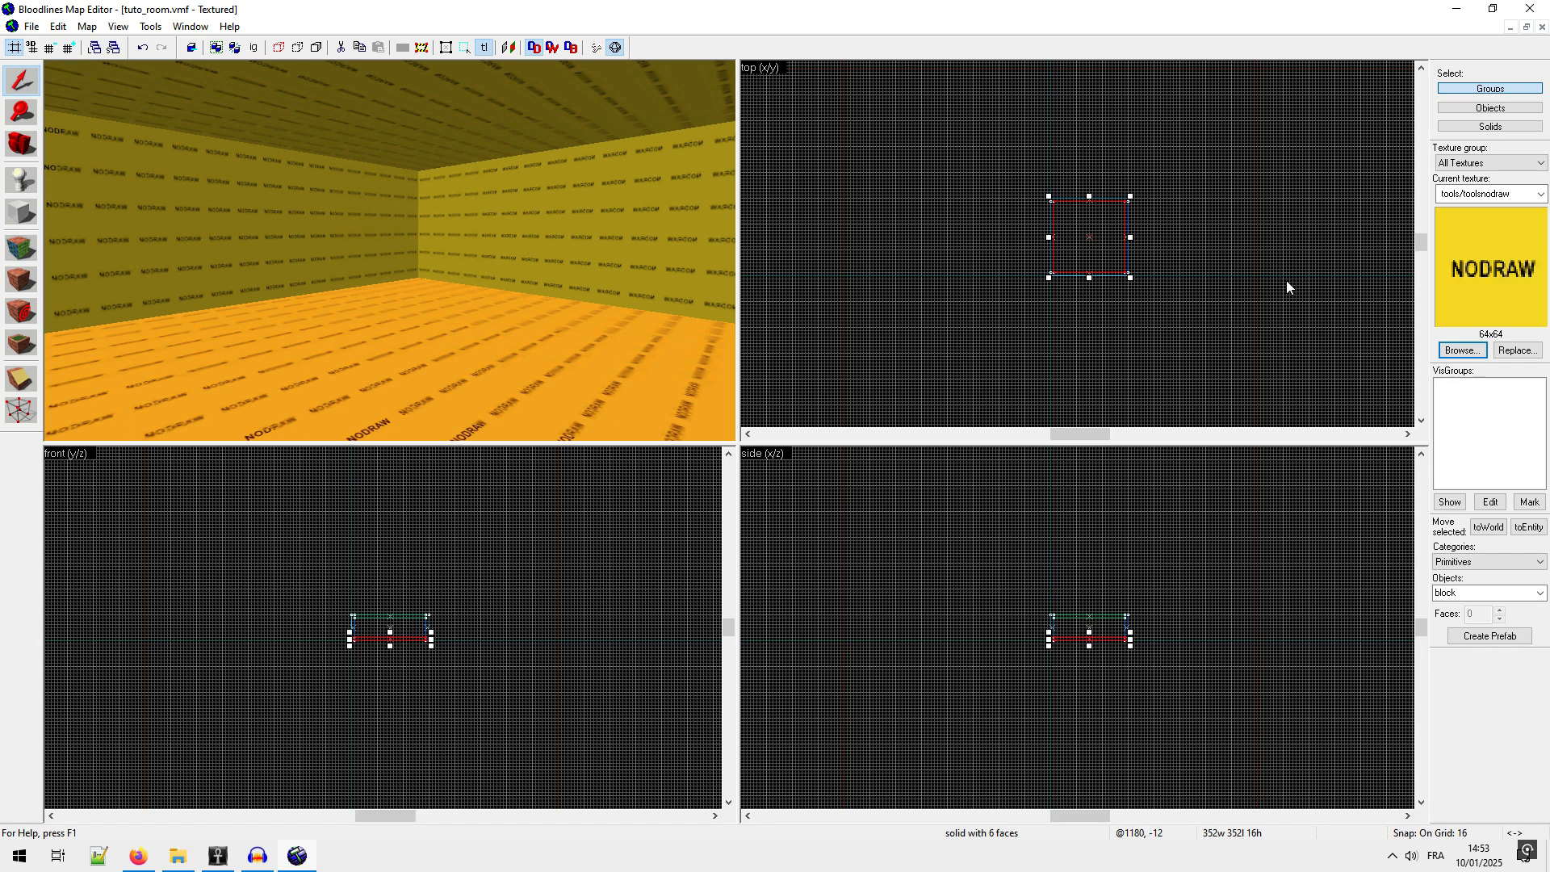
{"action": "scroll", "coordinate": [1107, 641], "scroll_direction": "up", "scroll_amount": 5}
{"action": "scroll", "coordinate": [1096, 638], "scroll_direction": "up", "scroll_amount": 2}
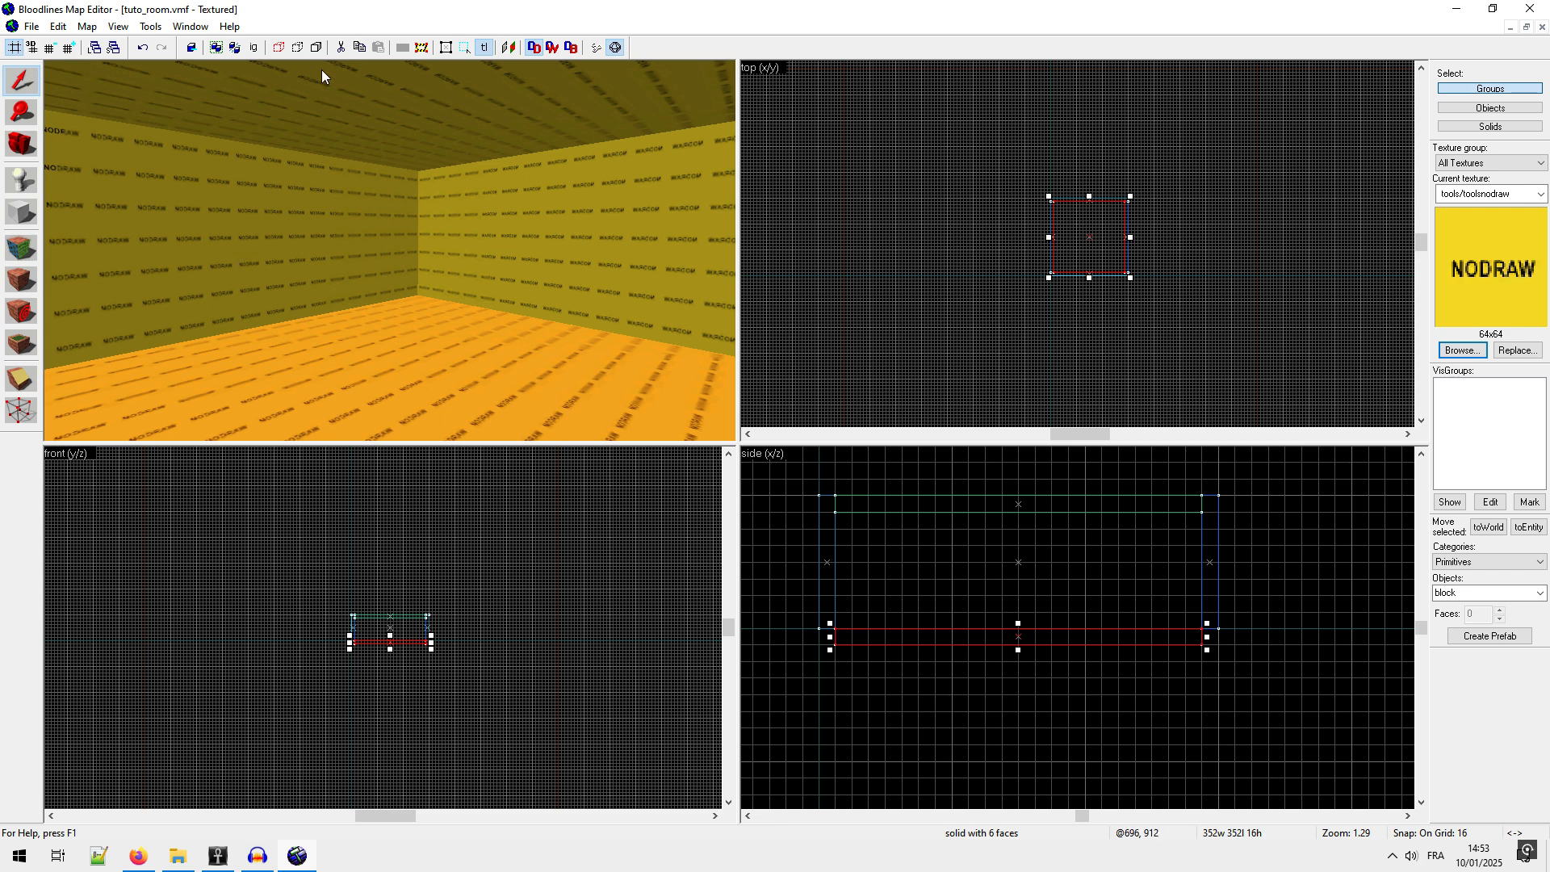
Step: Move the ceiling solid up 16 units so it sits on top of the walls, and set the grid back to 128
{"action": "left_click", "coordinate": [318, 100]}
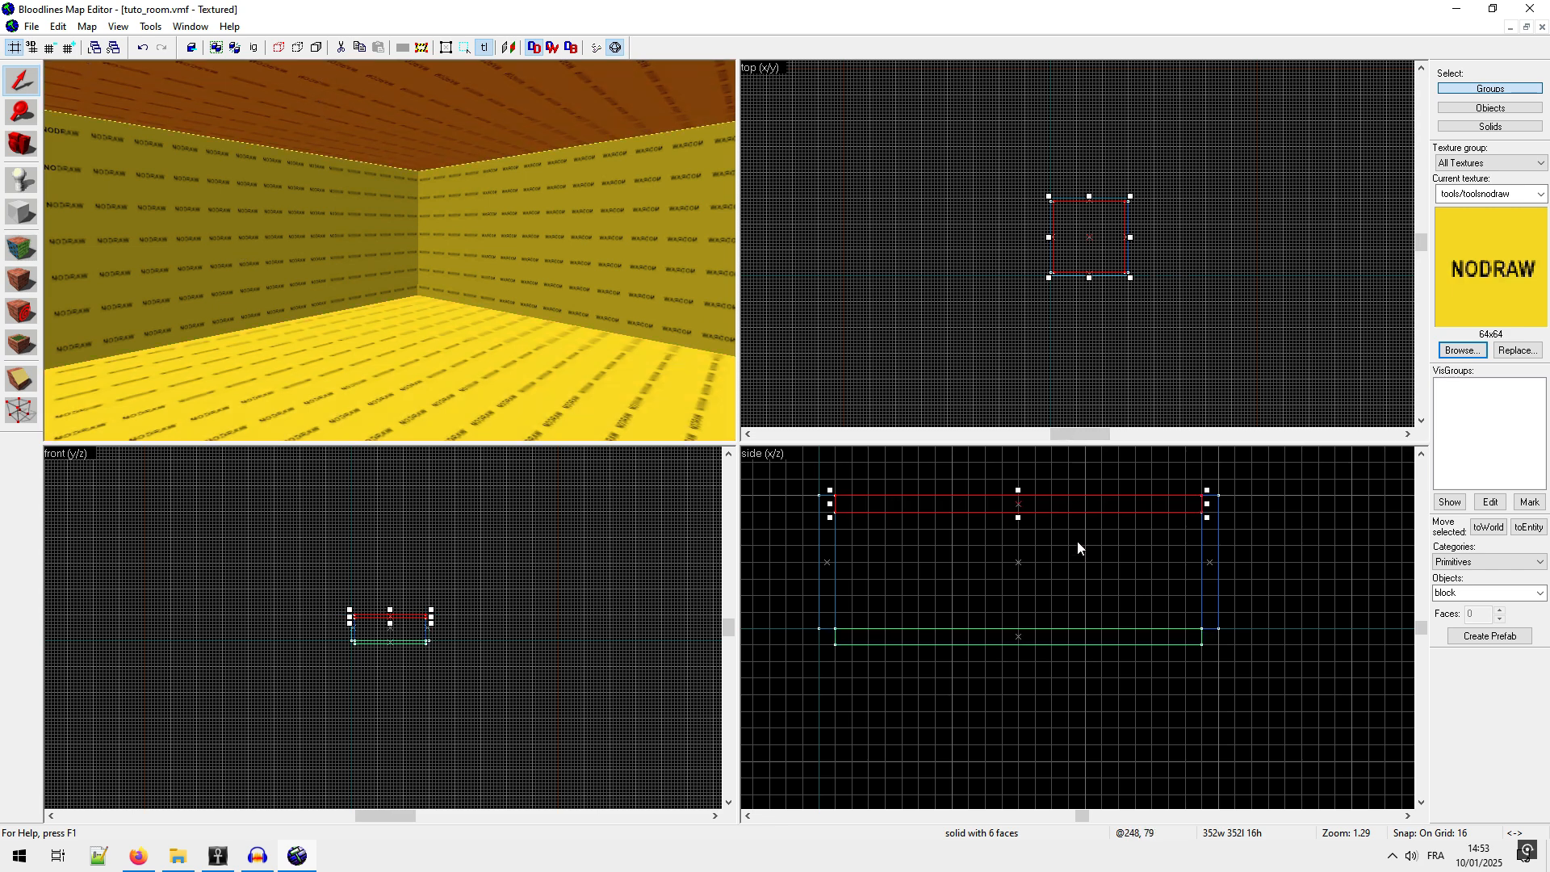
{"action": "key", "text": "Up"}
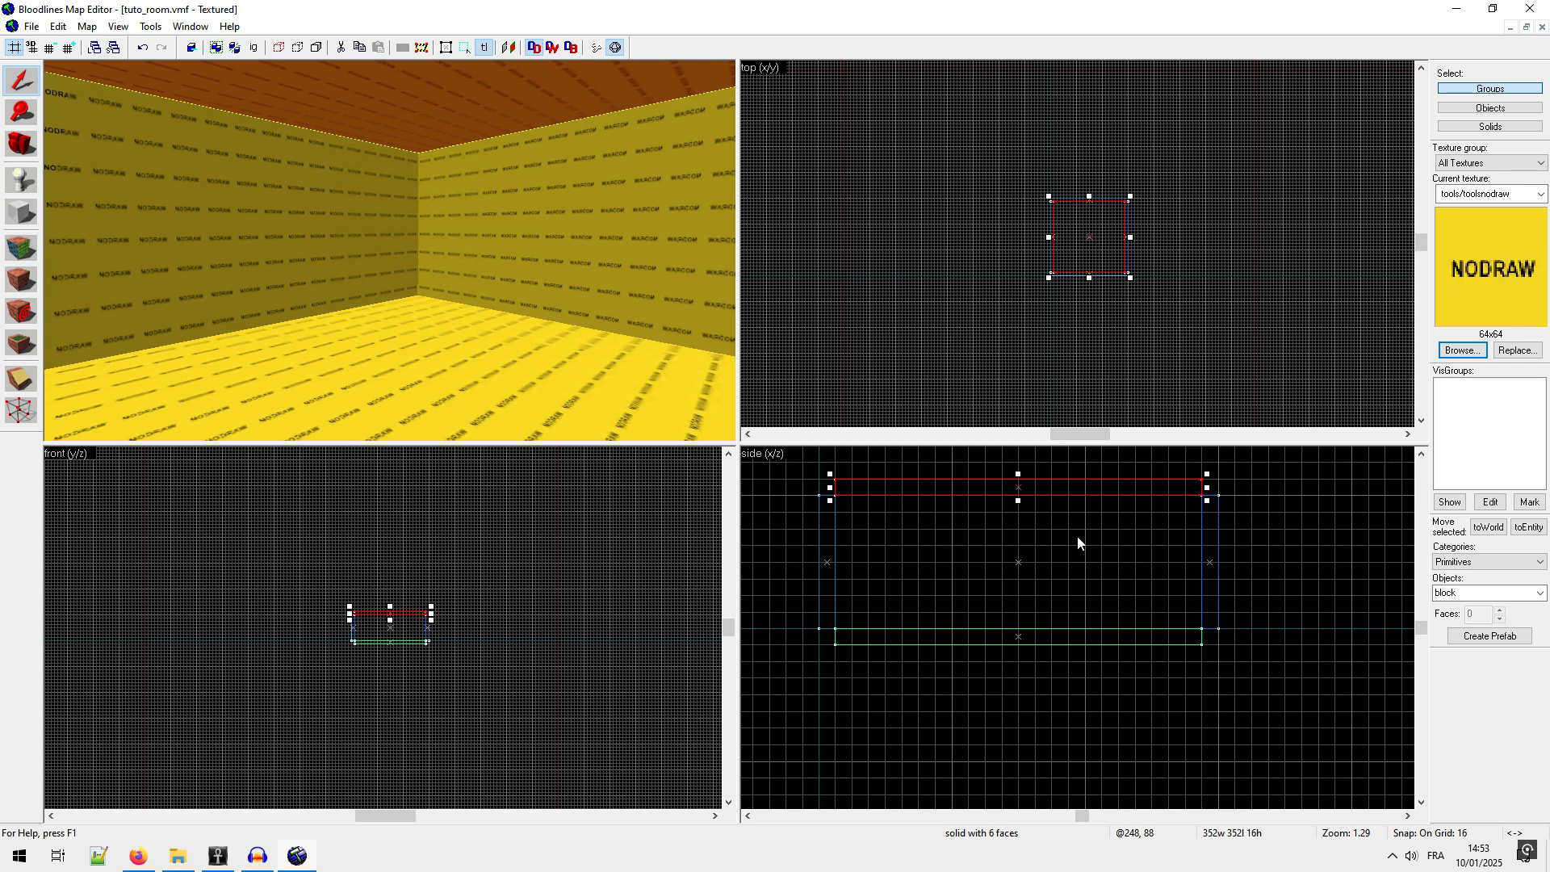
{"action": "left_click", "coordinate": [68, 46]}
{"action": "left_click", "coordinate": [68, 46]}
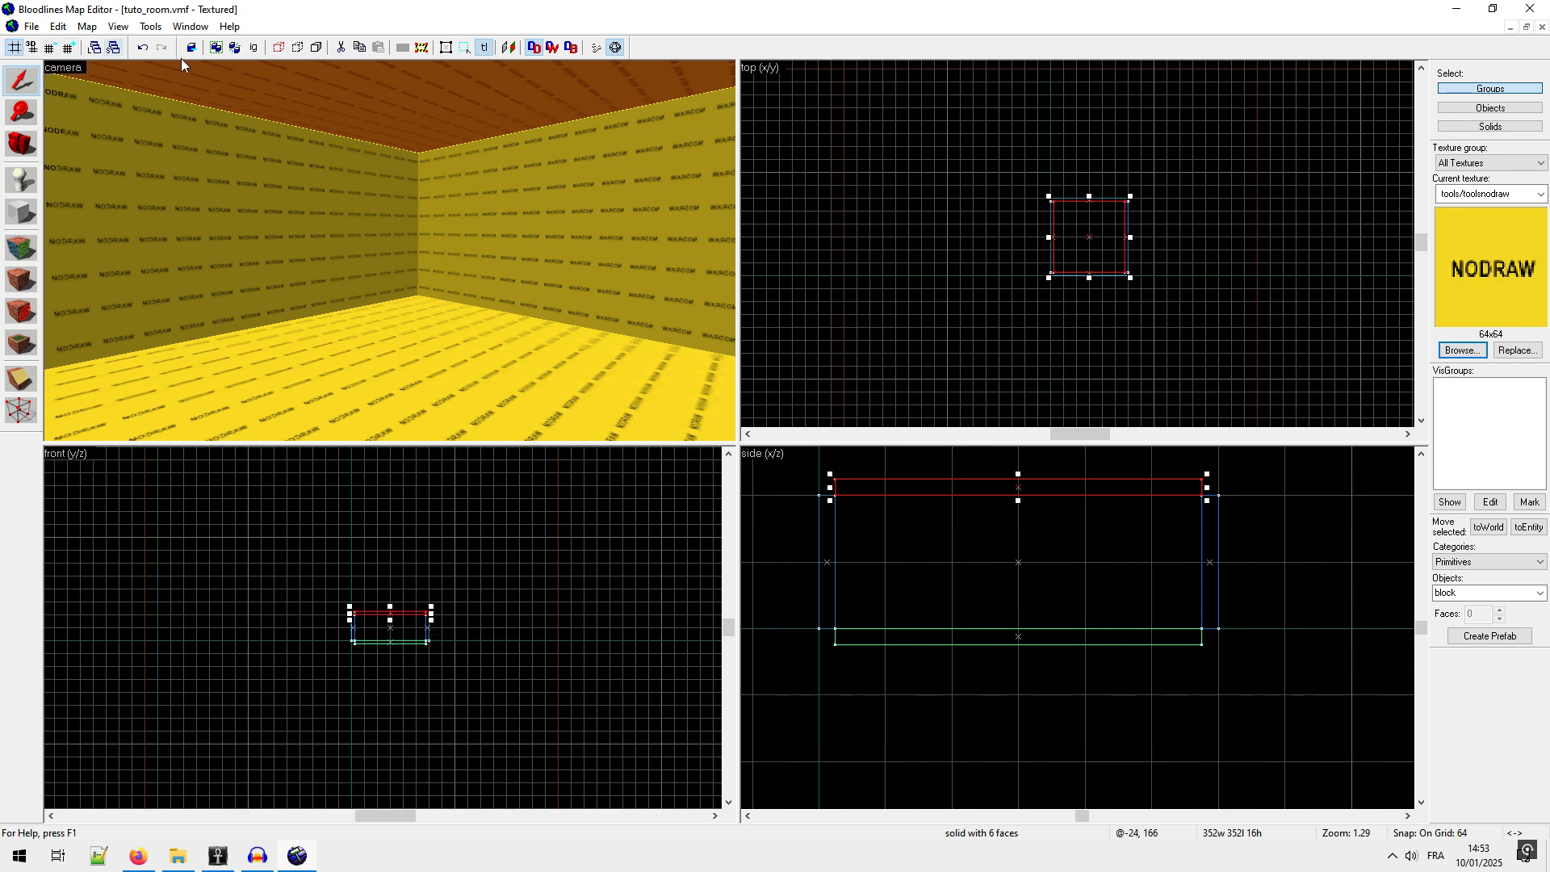
{"action": "left_click", "coordinate": [69, 47]}
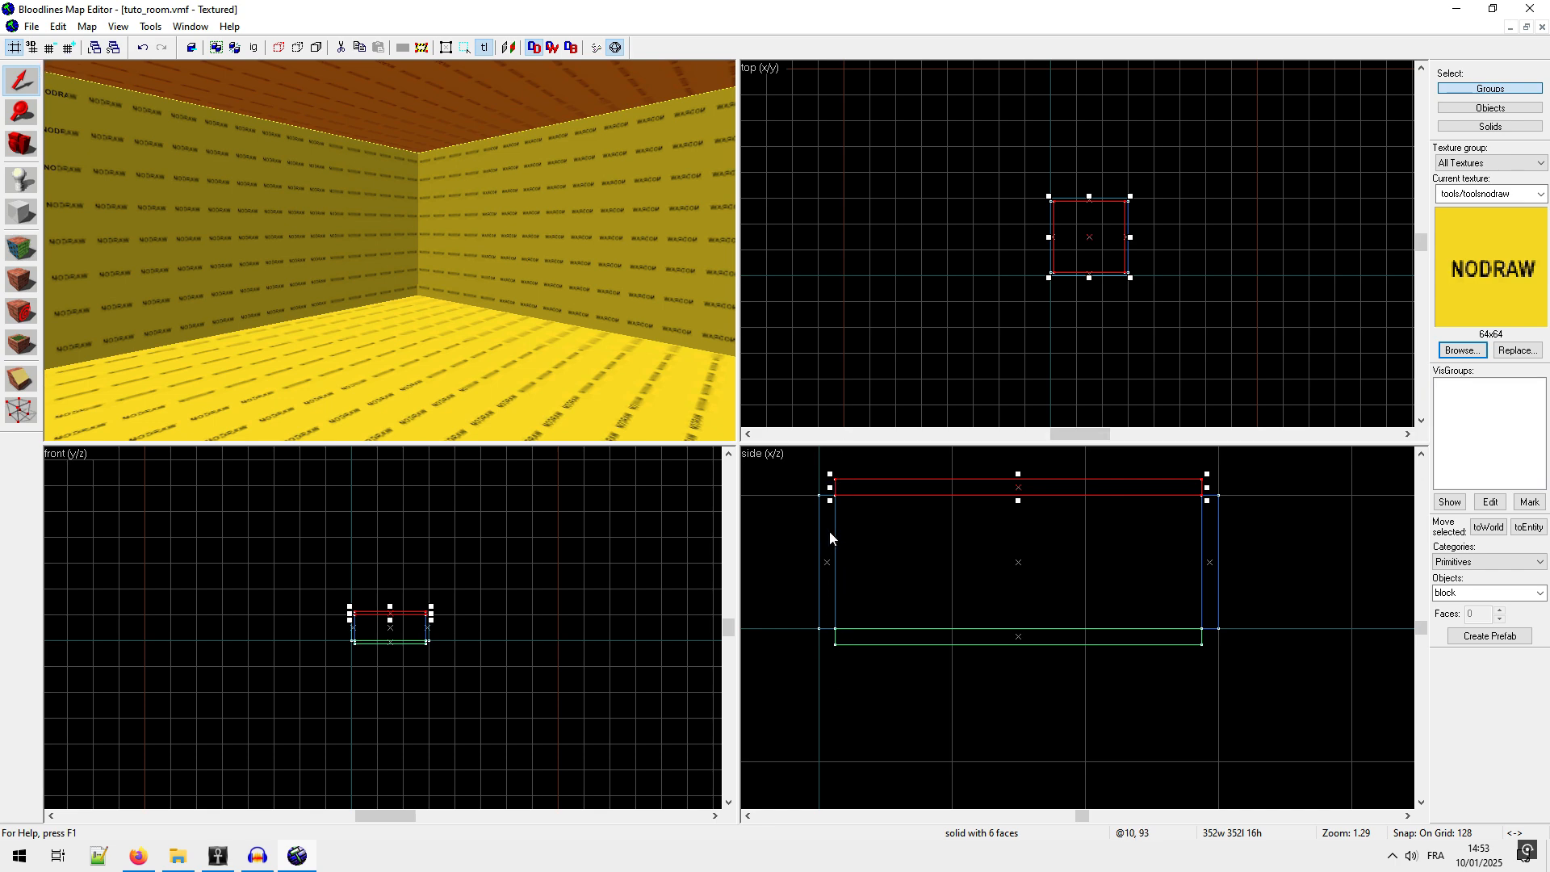
{"action": "left_click", "coordinate": [22, 144]}
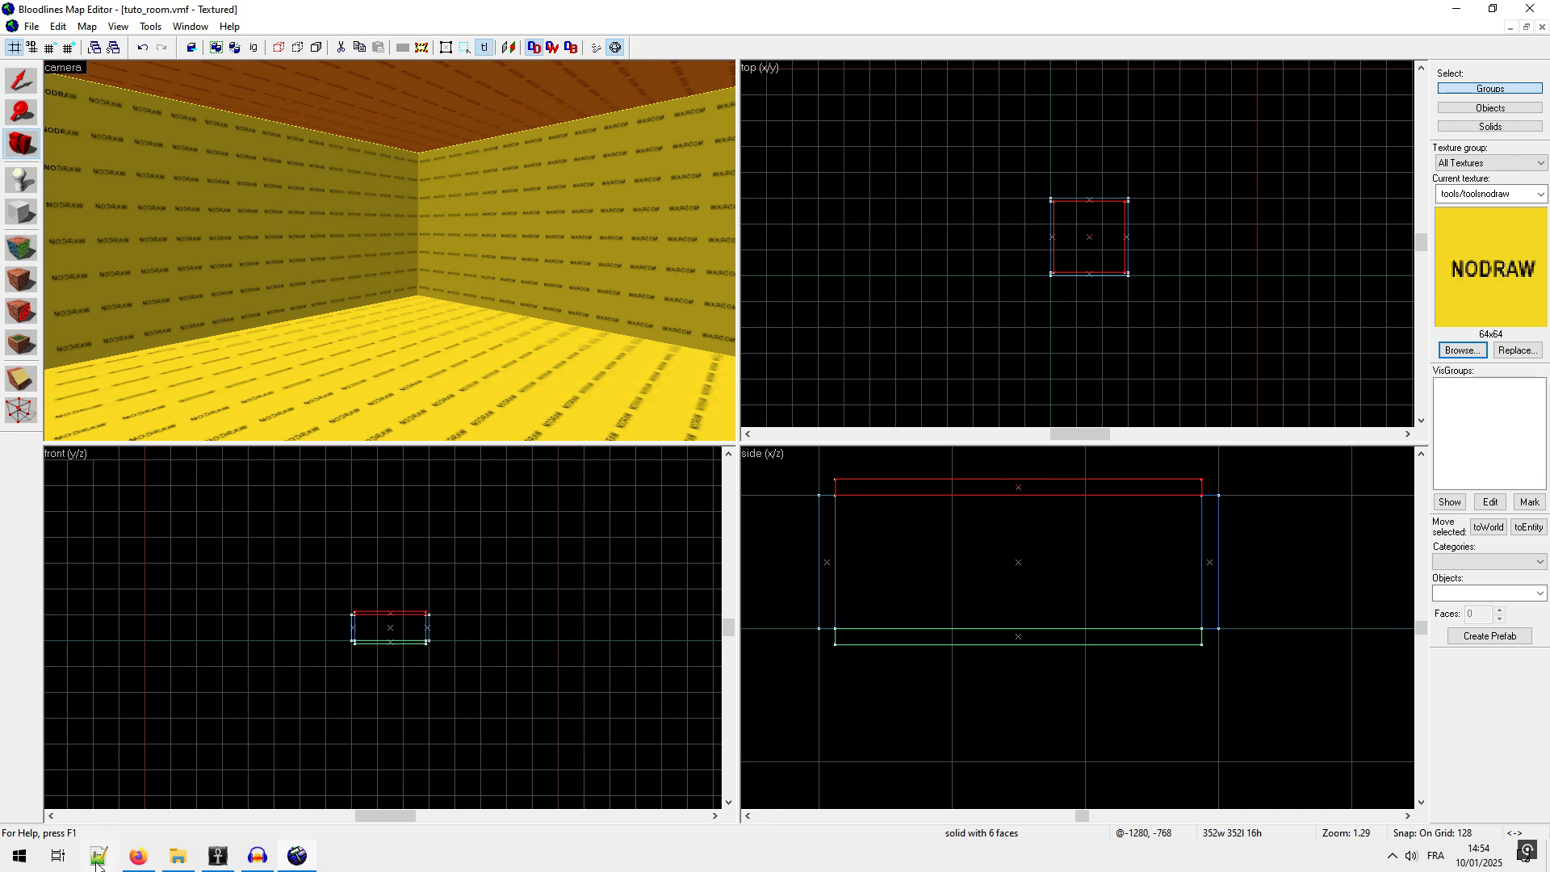
Step: Switch to Firefox and examine the default texture and lightmap scales on the Valve wiki's Dimensions page
{"action": "left_click", "coordinate": [139, 858]}
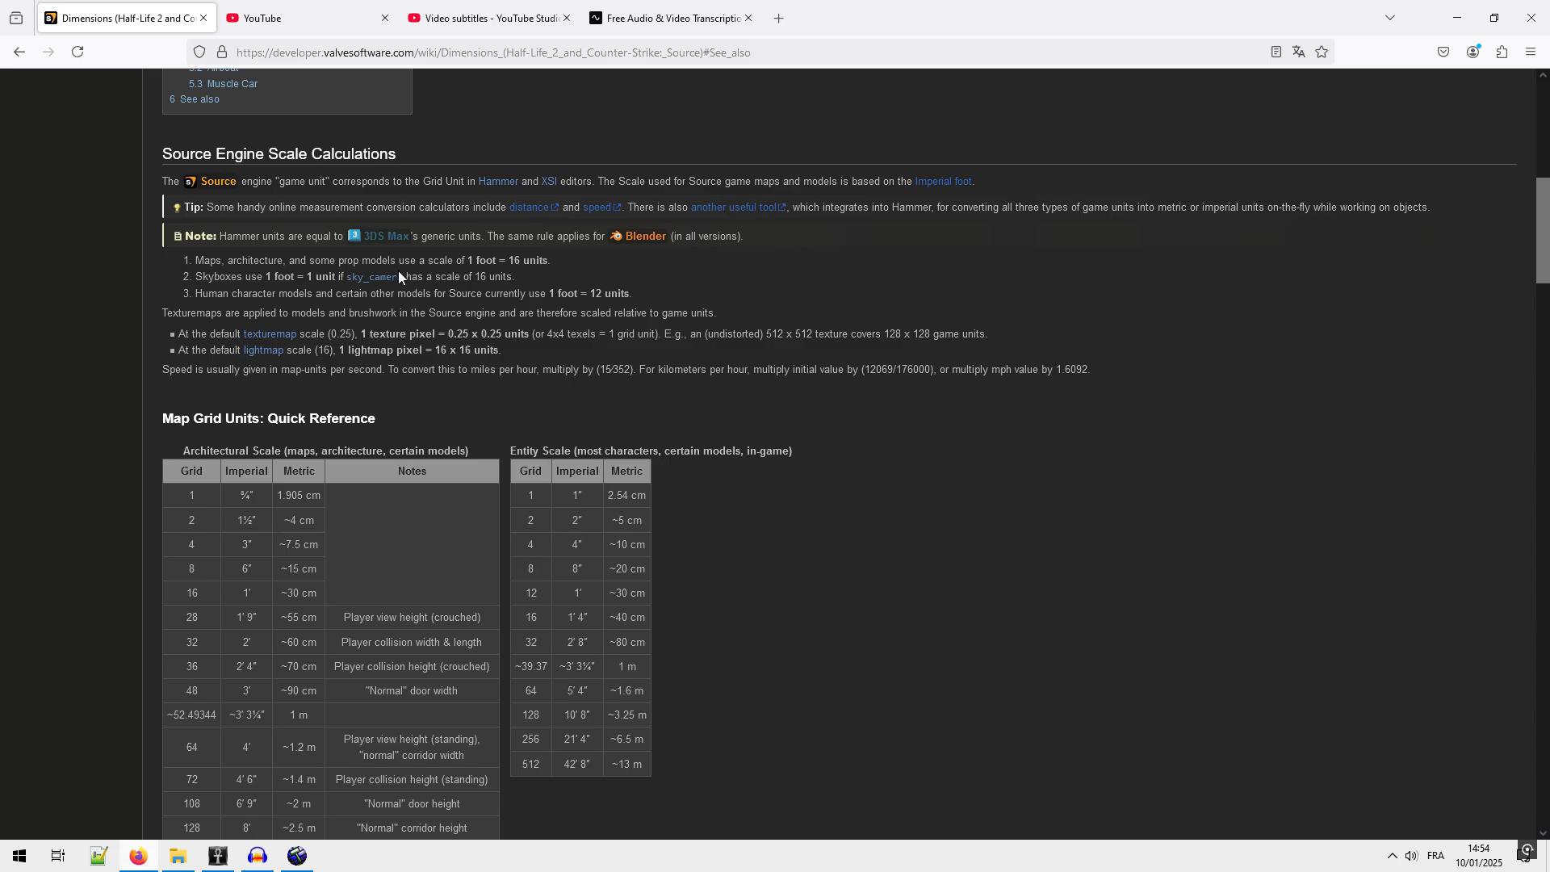
{"action": "scroll", "coordinate": [399, 276], "scroll_direction": "up", "scroll_amount": 8}
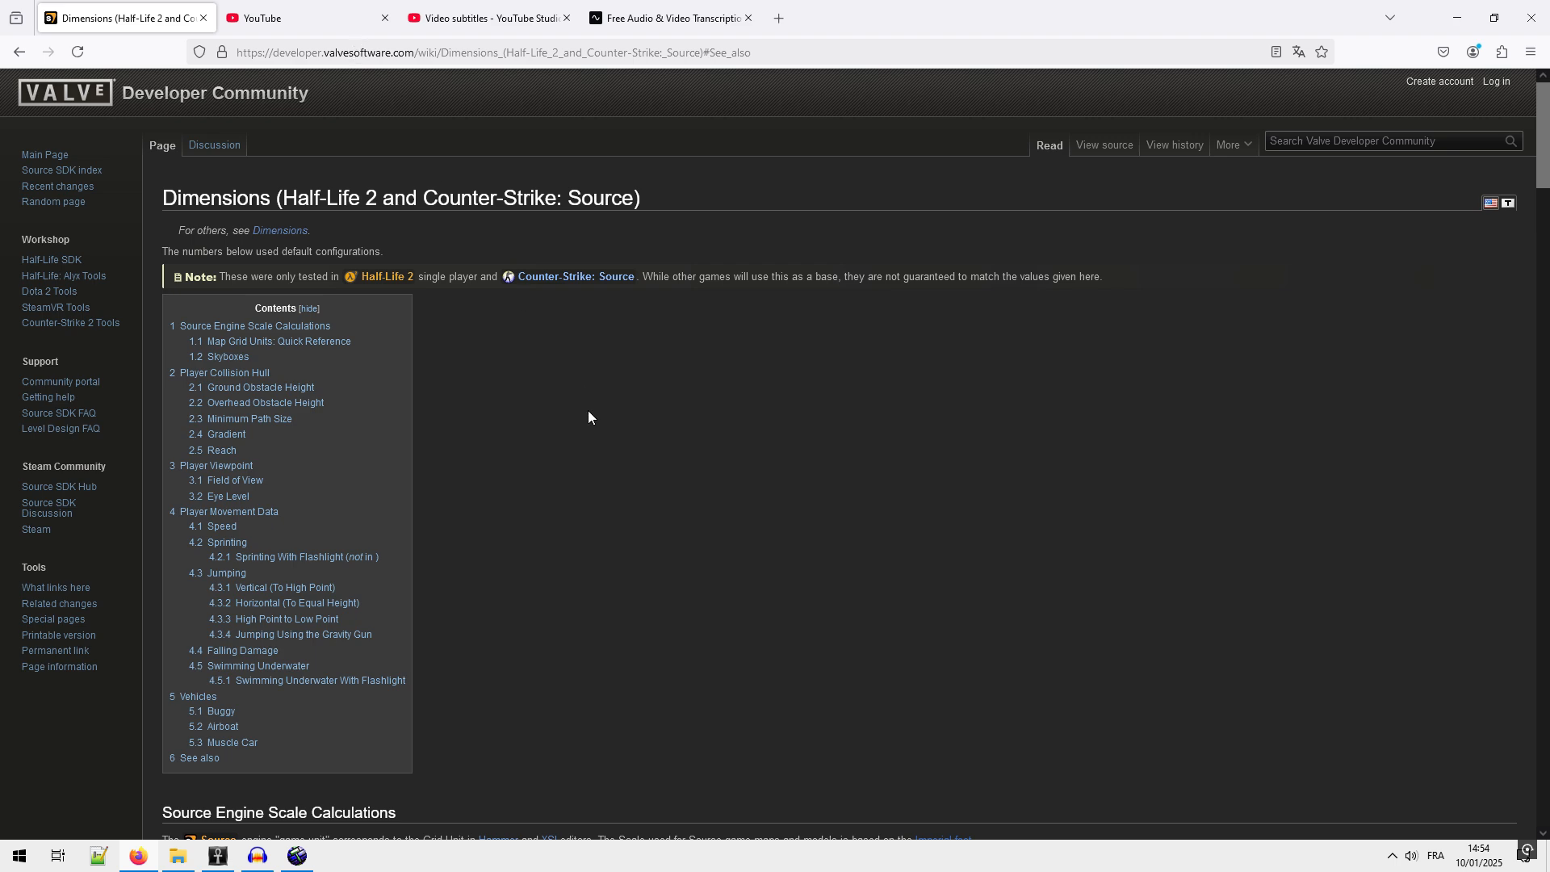
{"action": "scroll", "coordinate": [588, 412], "scroll_direction": "down", "scroll_amount": 7}
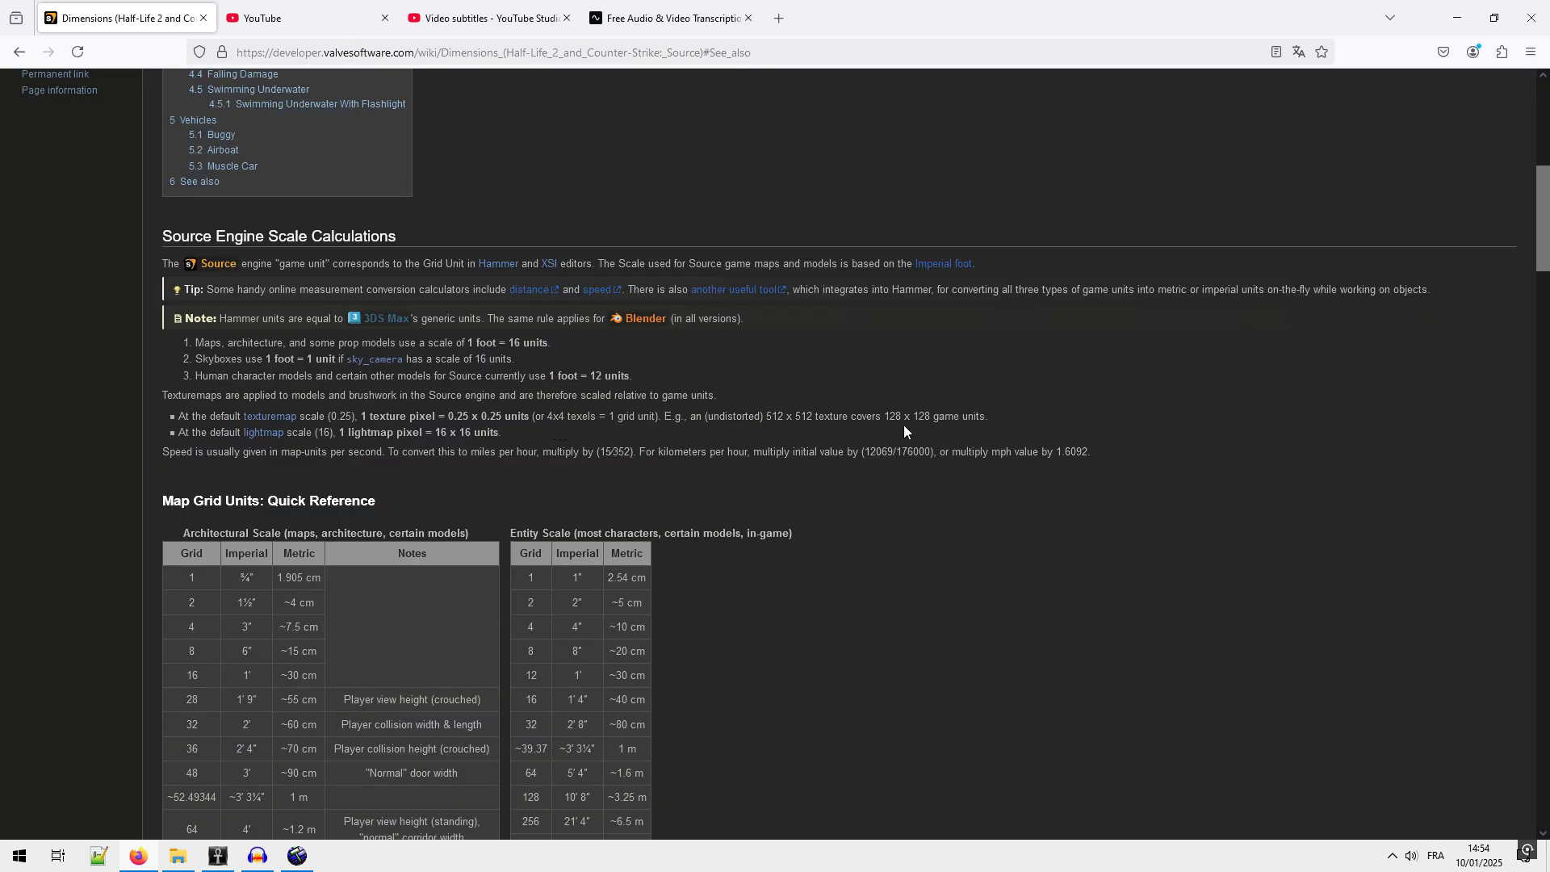
{"action": "left_click_drag", "start_coordinate": [884, 417], "coordinate": [931, 416]}
{"action": "left_click_drag", "start_coordinate": [444, 417], "coordinate": [505, 416]}
Step: Switch to Bloodlines Map Editor and check the default texture scale and default lightmap scale in the Hammer game configuration options
{"action": "left_click", "coordinate": [304, 863]}
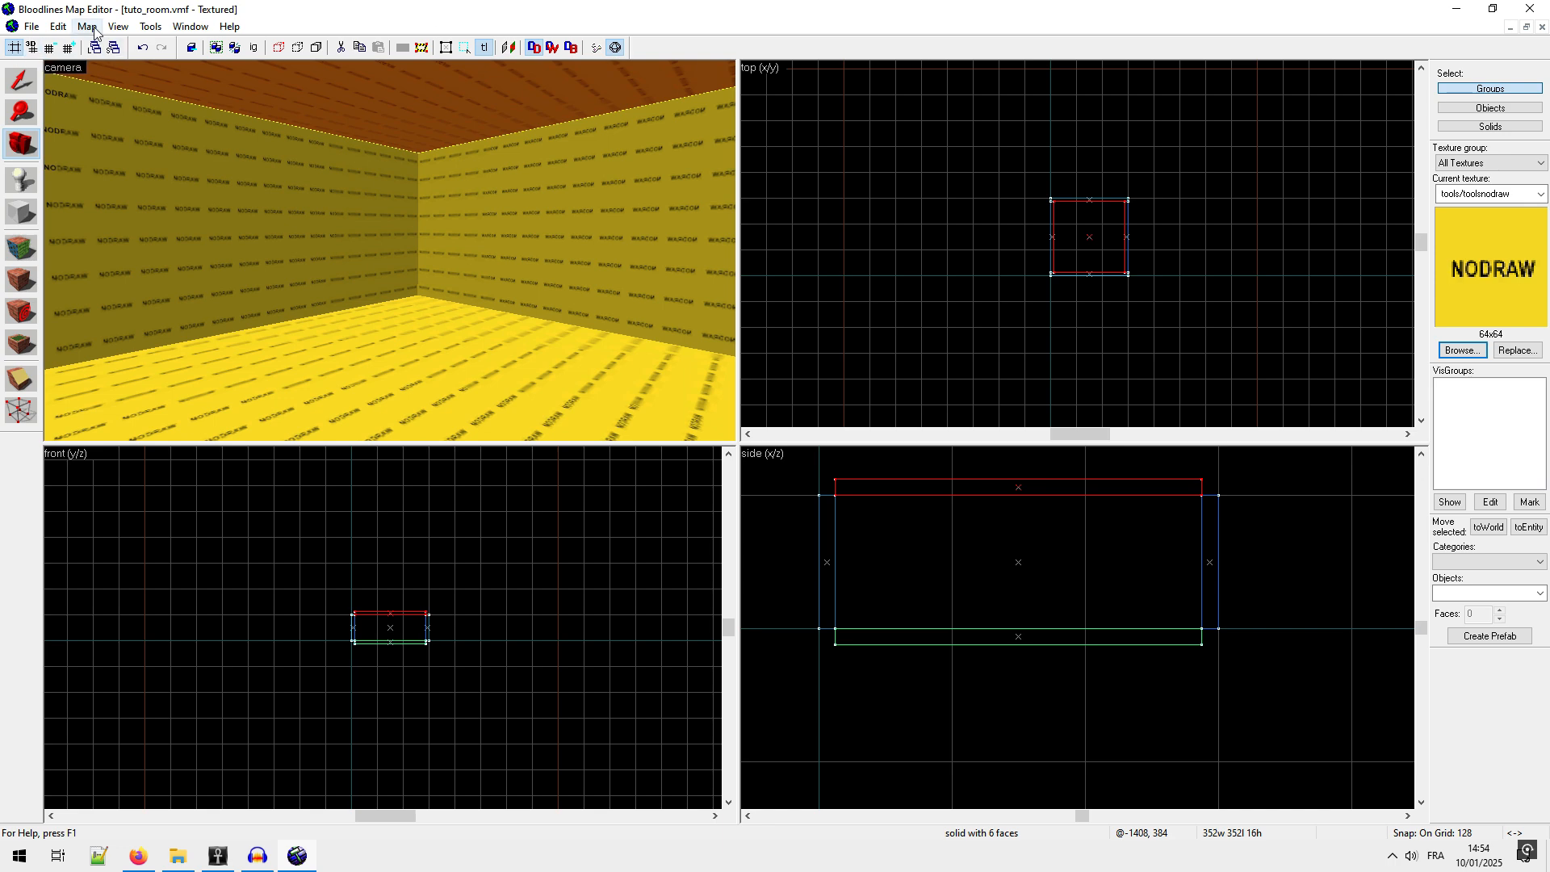
{"action": "left_click", "coordinate": [148, 29]}
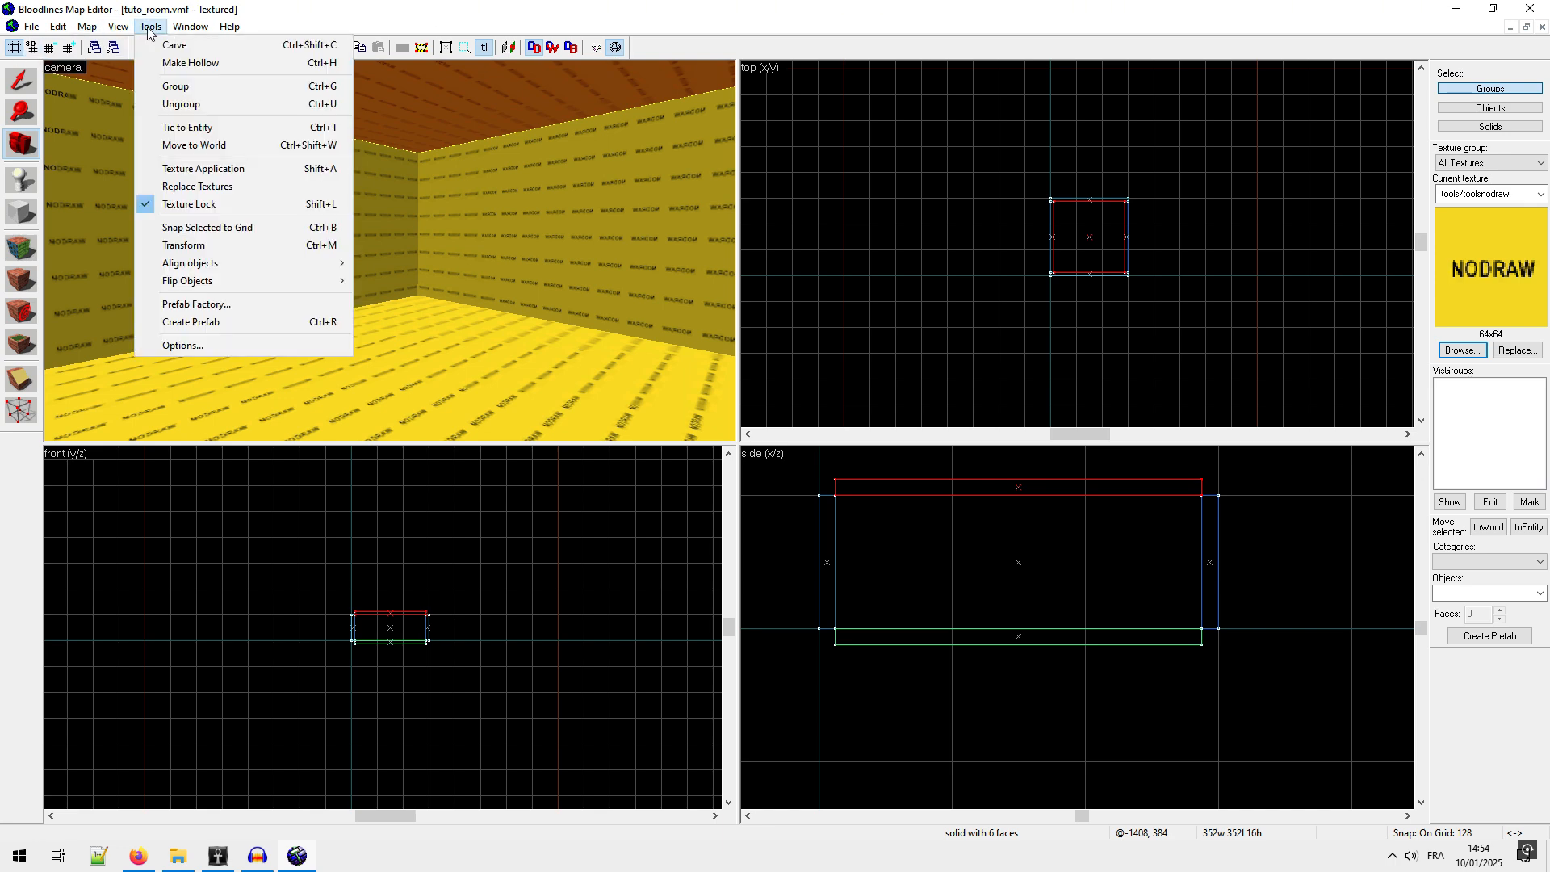
{"action": "left_click", "coordinate": [187, 343]}
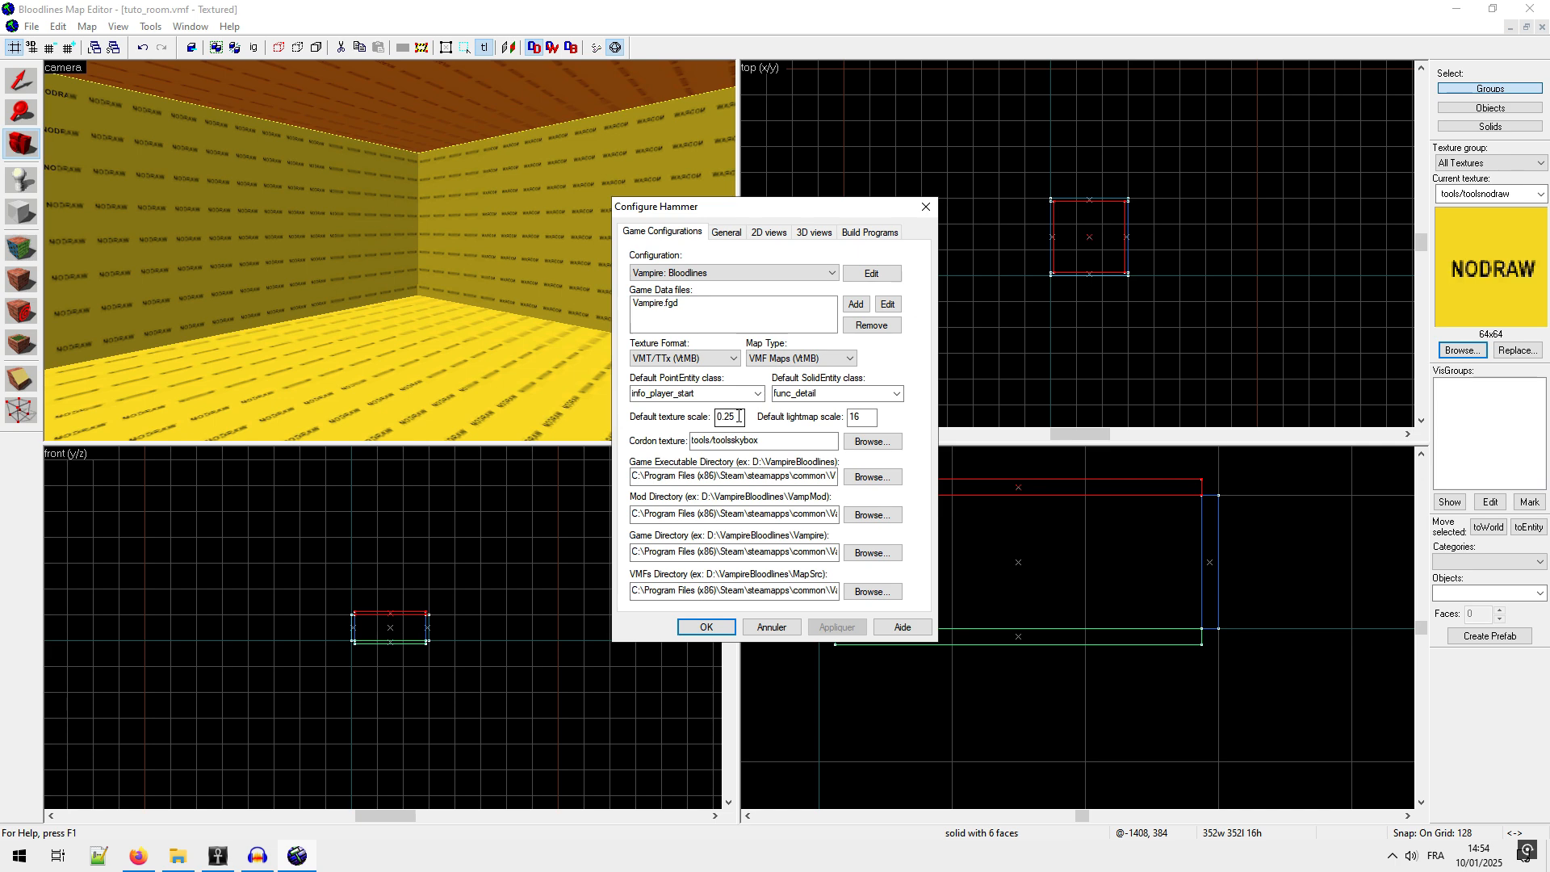
{"action": "left_click_drag", "start_coordinate": [738, 417], "coordinate": [700, 418]}
{"action": "left_click", "coordinate": [925, 207]}
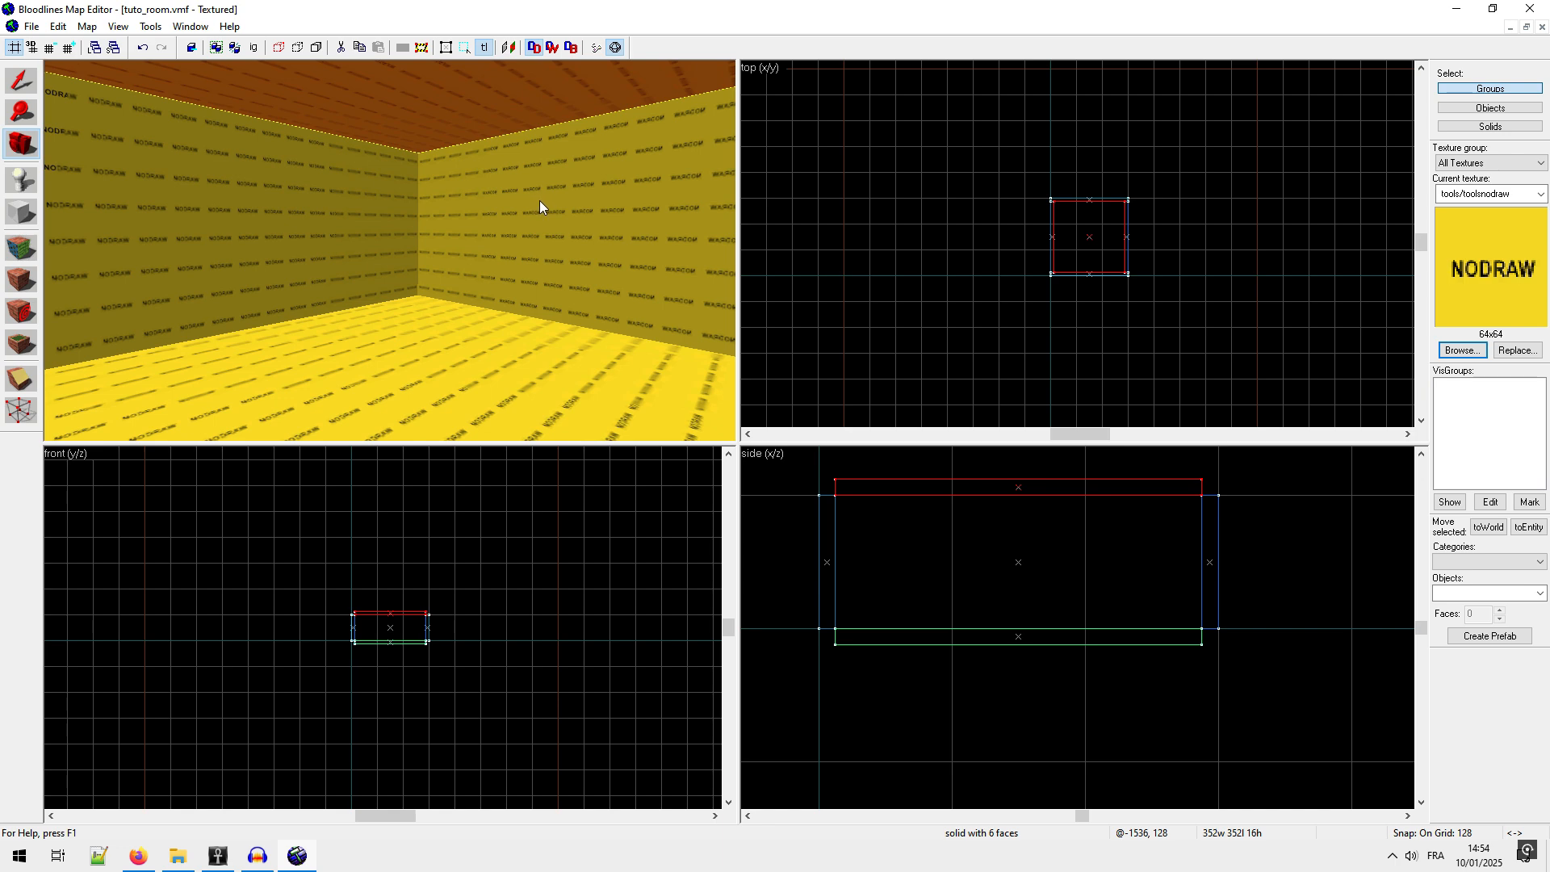
Step: Select the inner face of the right-hand wall in the camera view for texturing and filter the texture browser by dev
{"action": "left_click", "coordinate": [20, 247]}
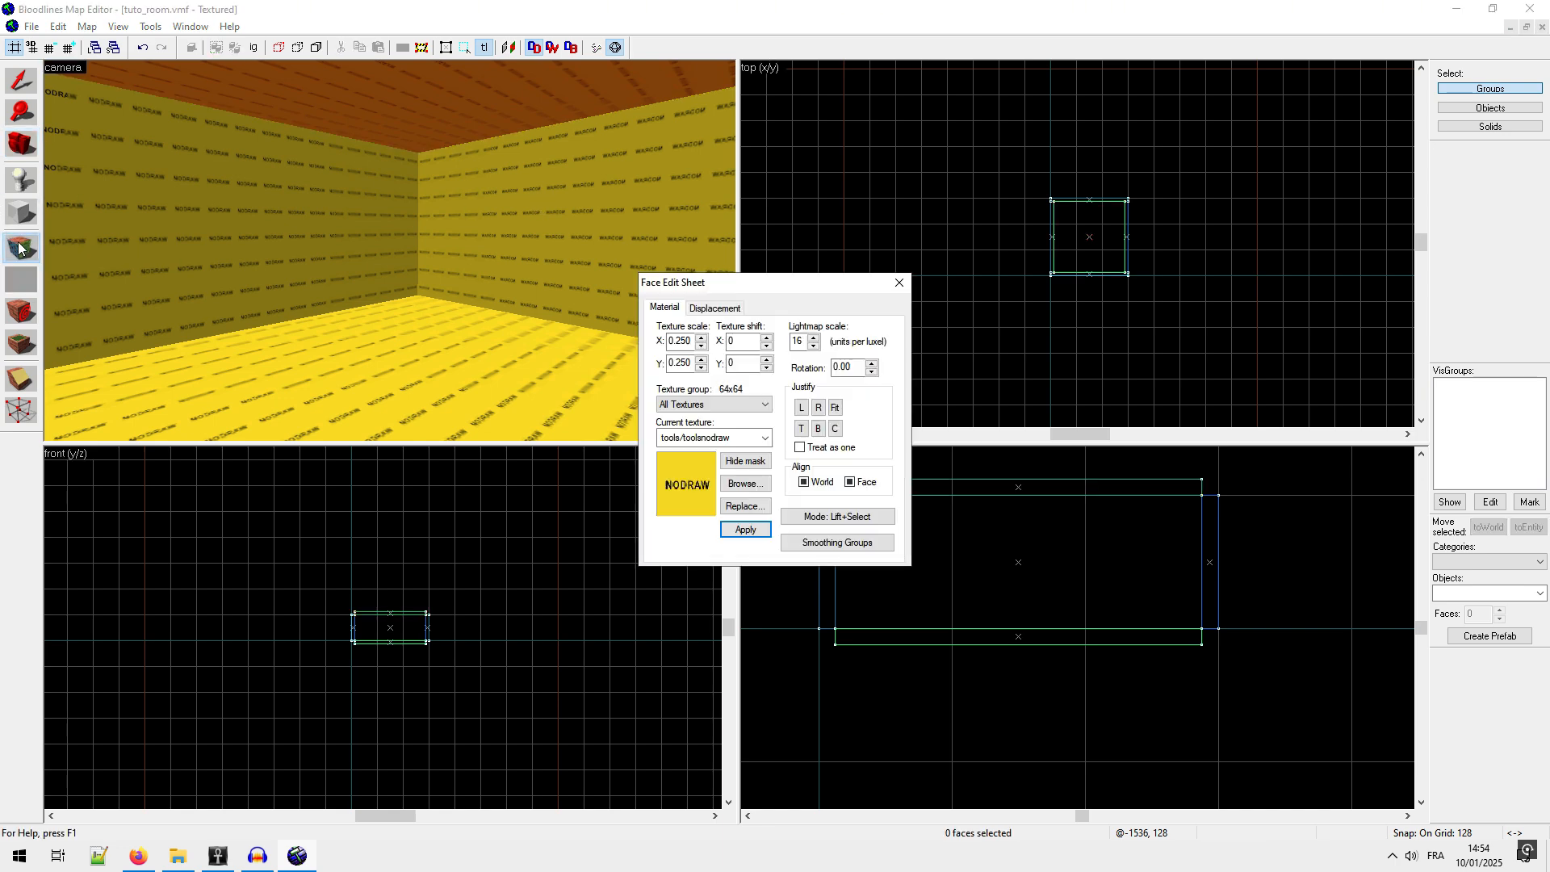
{"action": "left_click", "coordinate": [582, 196]}
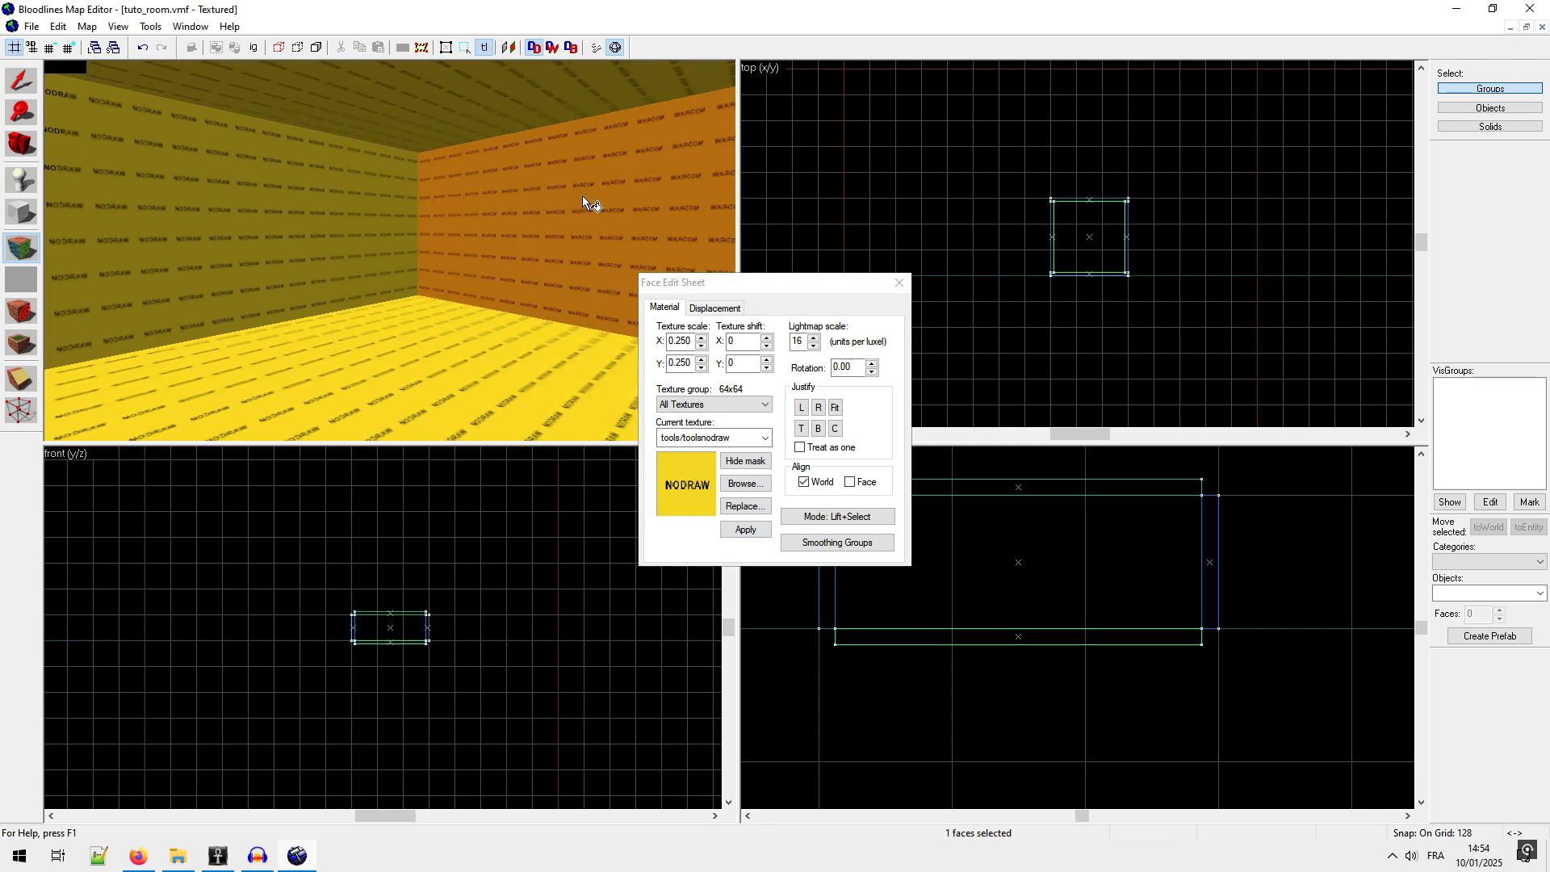
{"action": "left_click", "coordinate": [757, 483]}
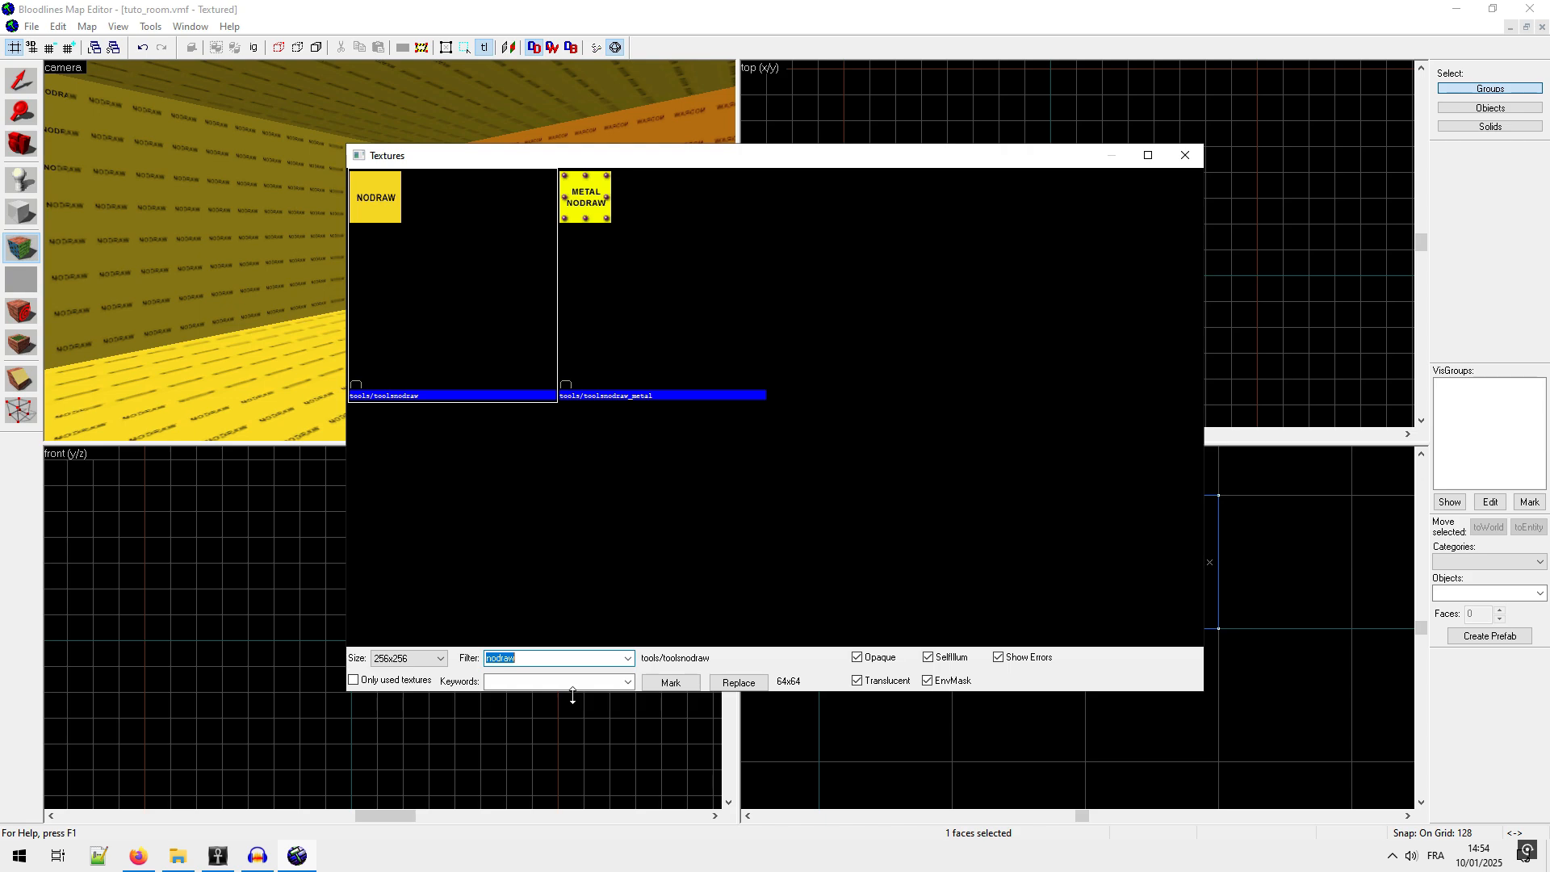
{"action": "type", "text": "dev"}
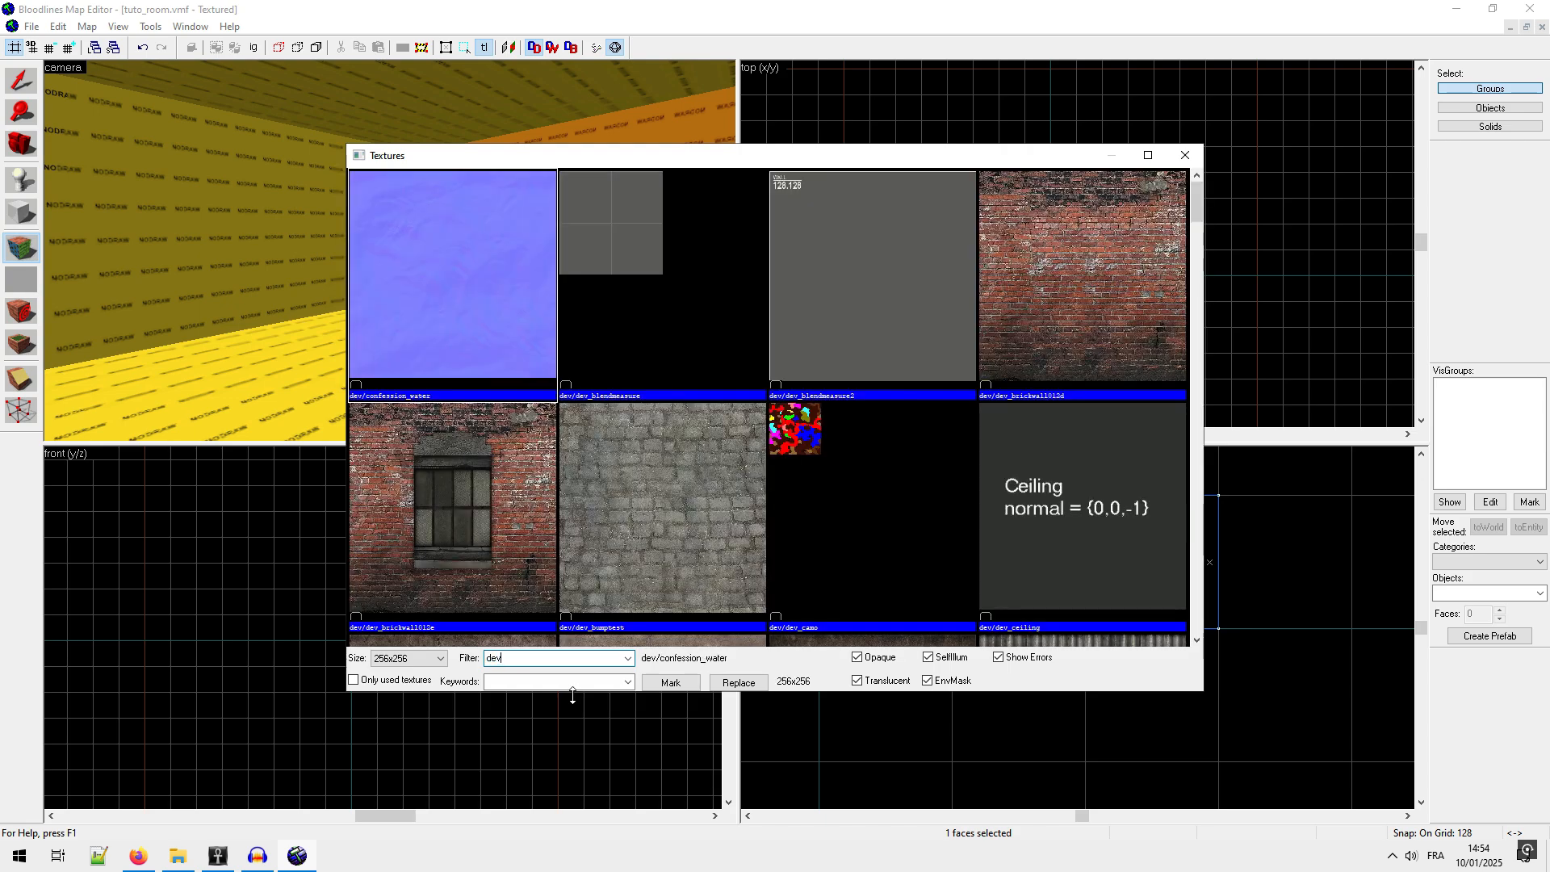
Step: Apply the dev/dev_measurewall01c texture to the selected wall face and close the face editing sheet
{"action": "scroll", "coordinate": [670, 337], "scroll_direction": "down", "scroll_amount": 10}
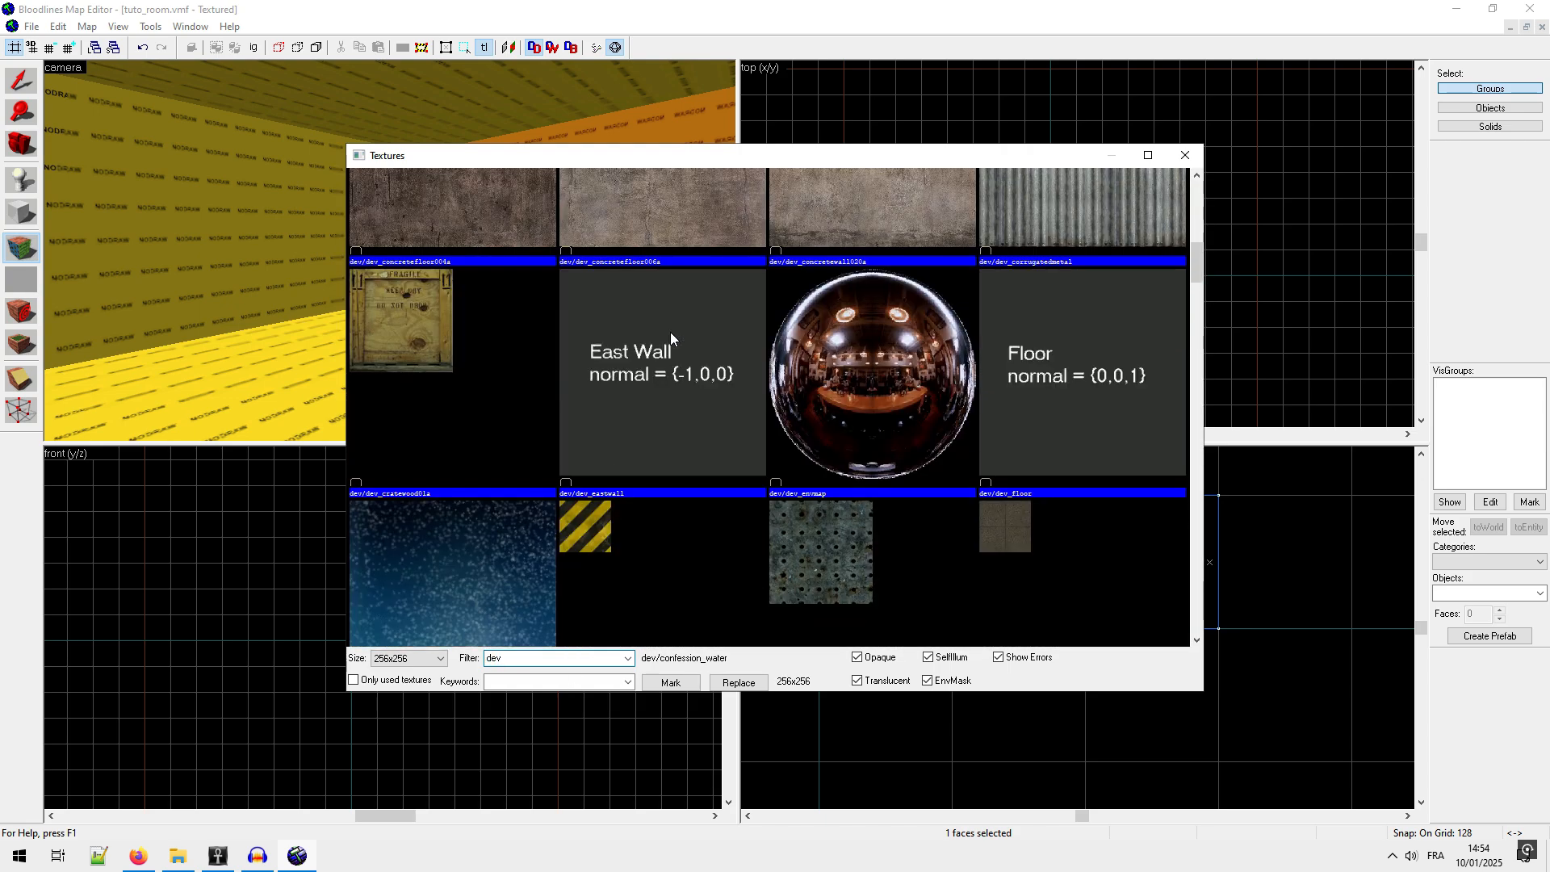
{"action": "scroll", "coordinate": [670, 337], "scroll_direction": "down", "scroll_amount": 8}
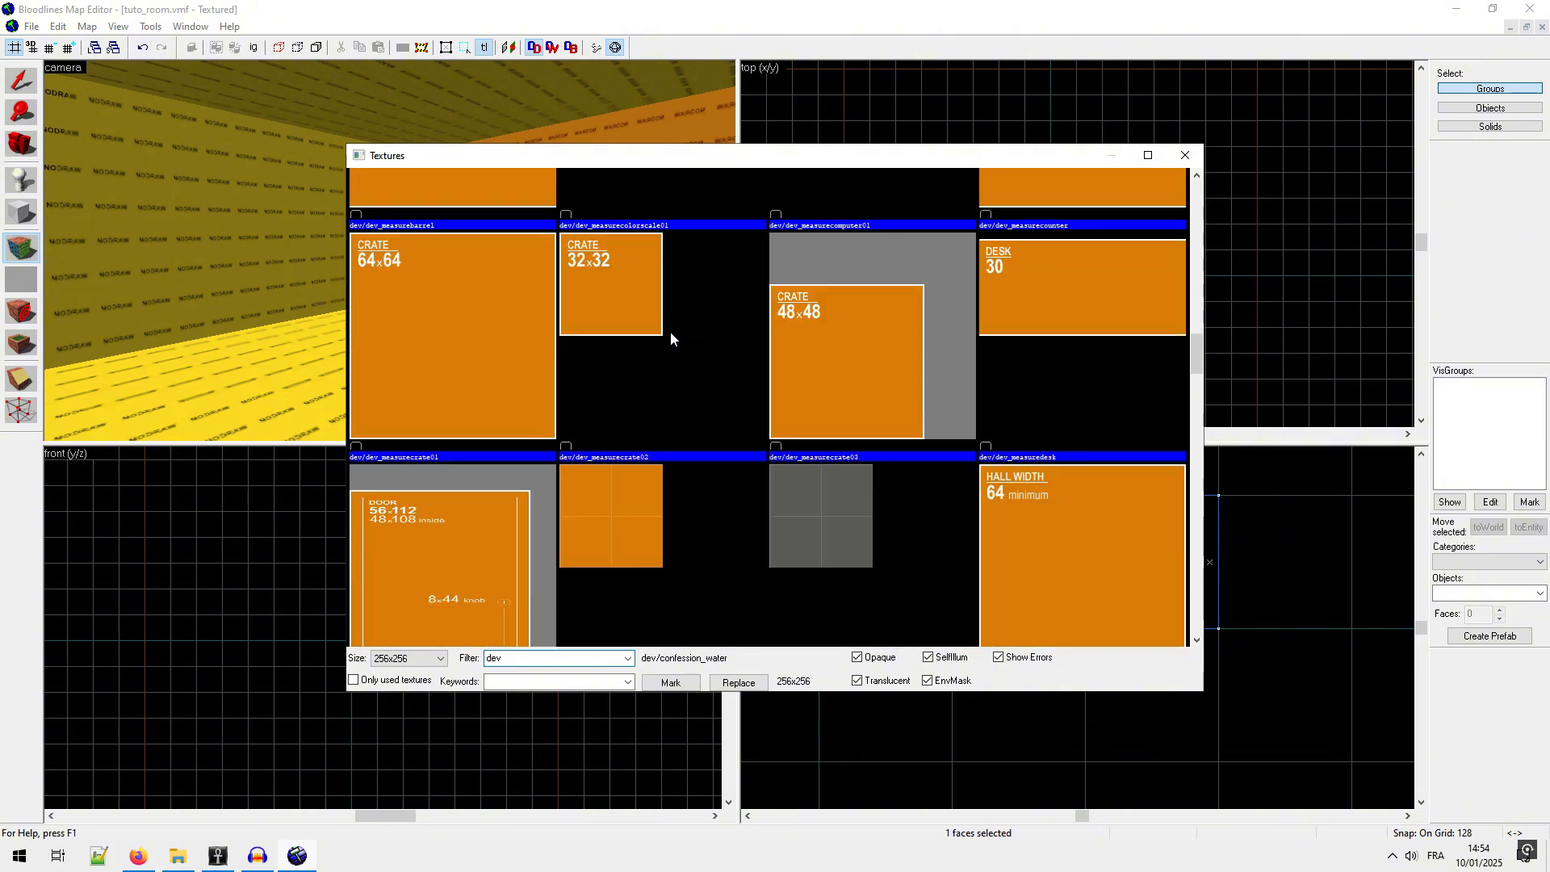
{"action": "scroll", "coordinate": [670, 337], "scroll_direction": "down", "scroll_amount": 3}
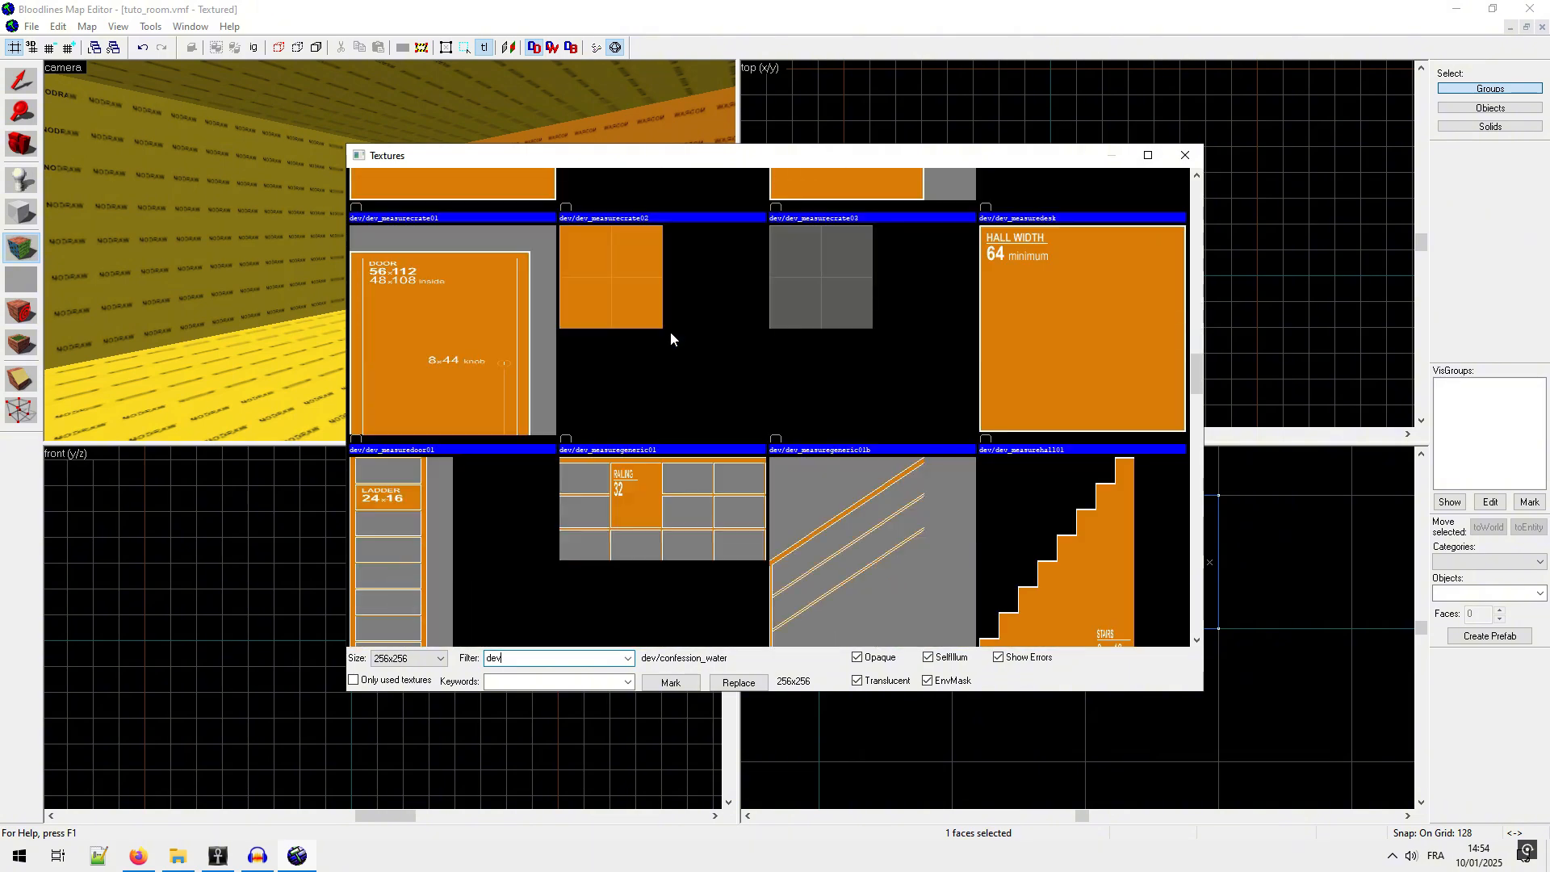
{"action": "scroll", "coordinate": [670, 337], "scroll_direction": "up", "scroll_amount": 3}
{"action": "scroll", "coordinate": [670, 331], "scroll_direction": "up", "scroll_amount": 2}
{"action": "scroll", "coordinate": [670, 331], "scroll_direction": "down", "scroll_amount": 10}
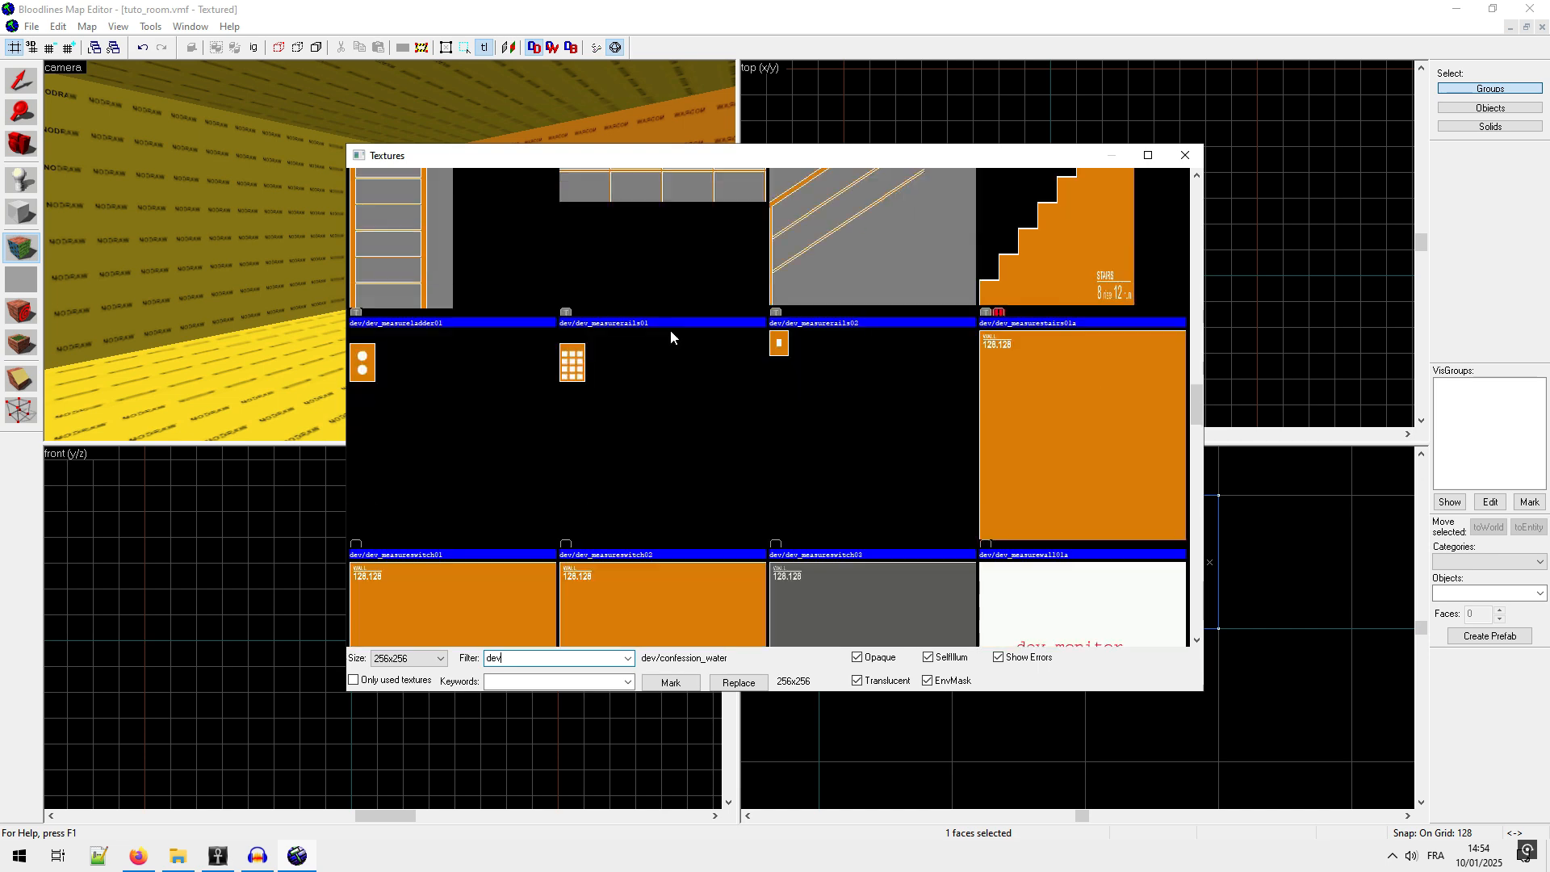
{"action": "double_click", "coordinate": [645, 381]}
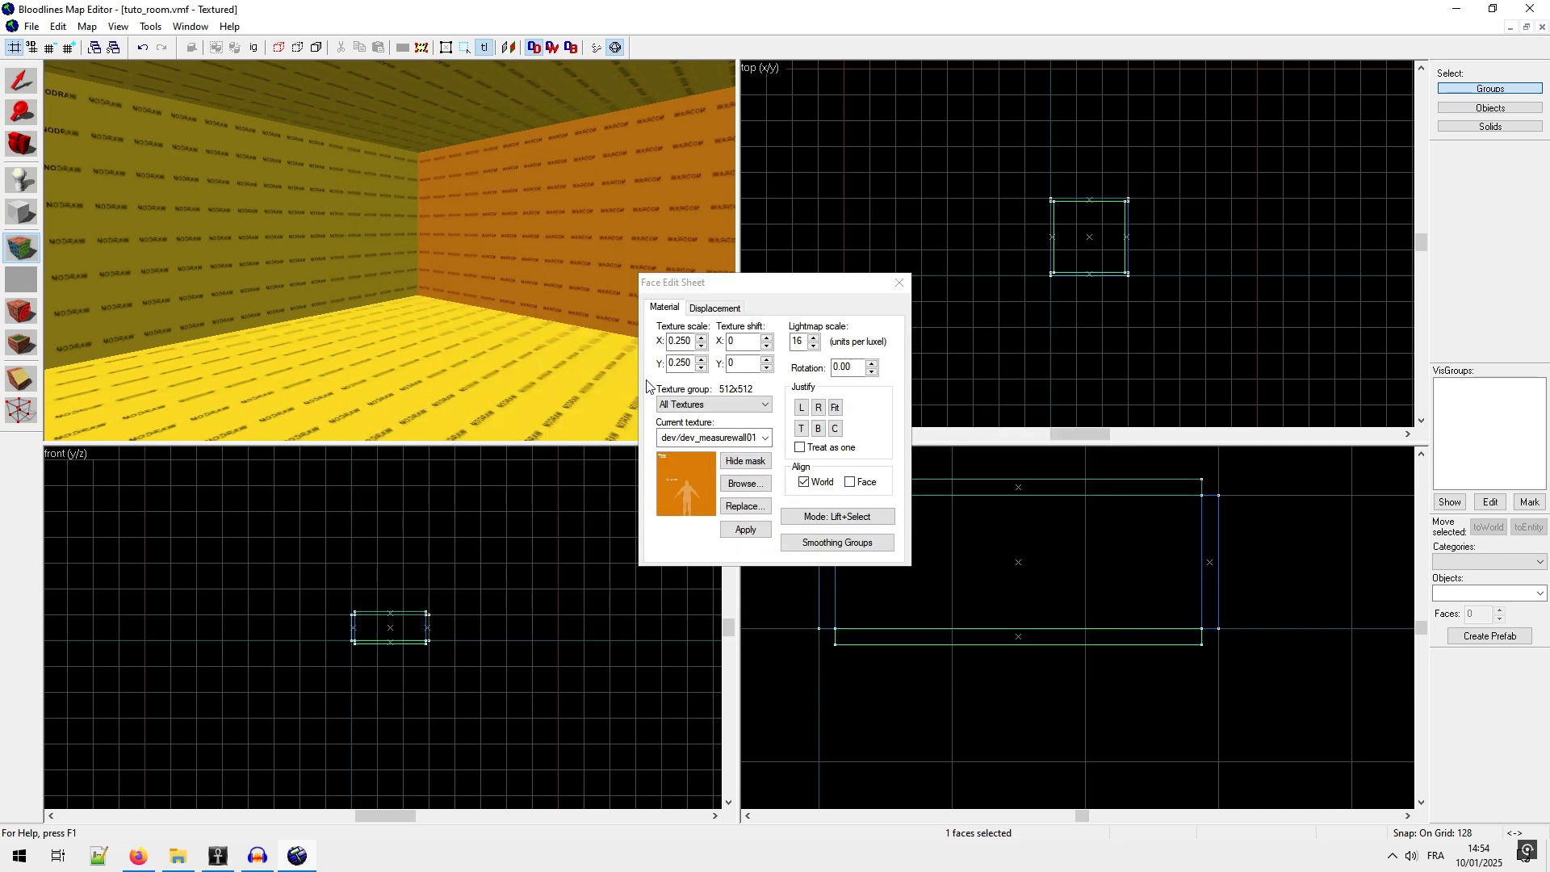
{"action": "left_click", "coordinate": [734, 531]}
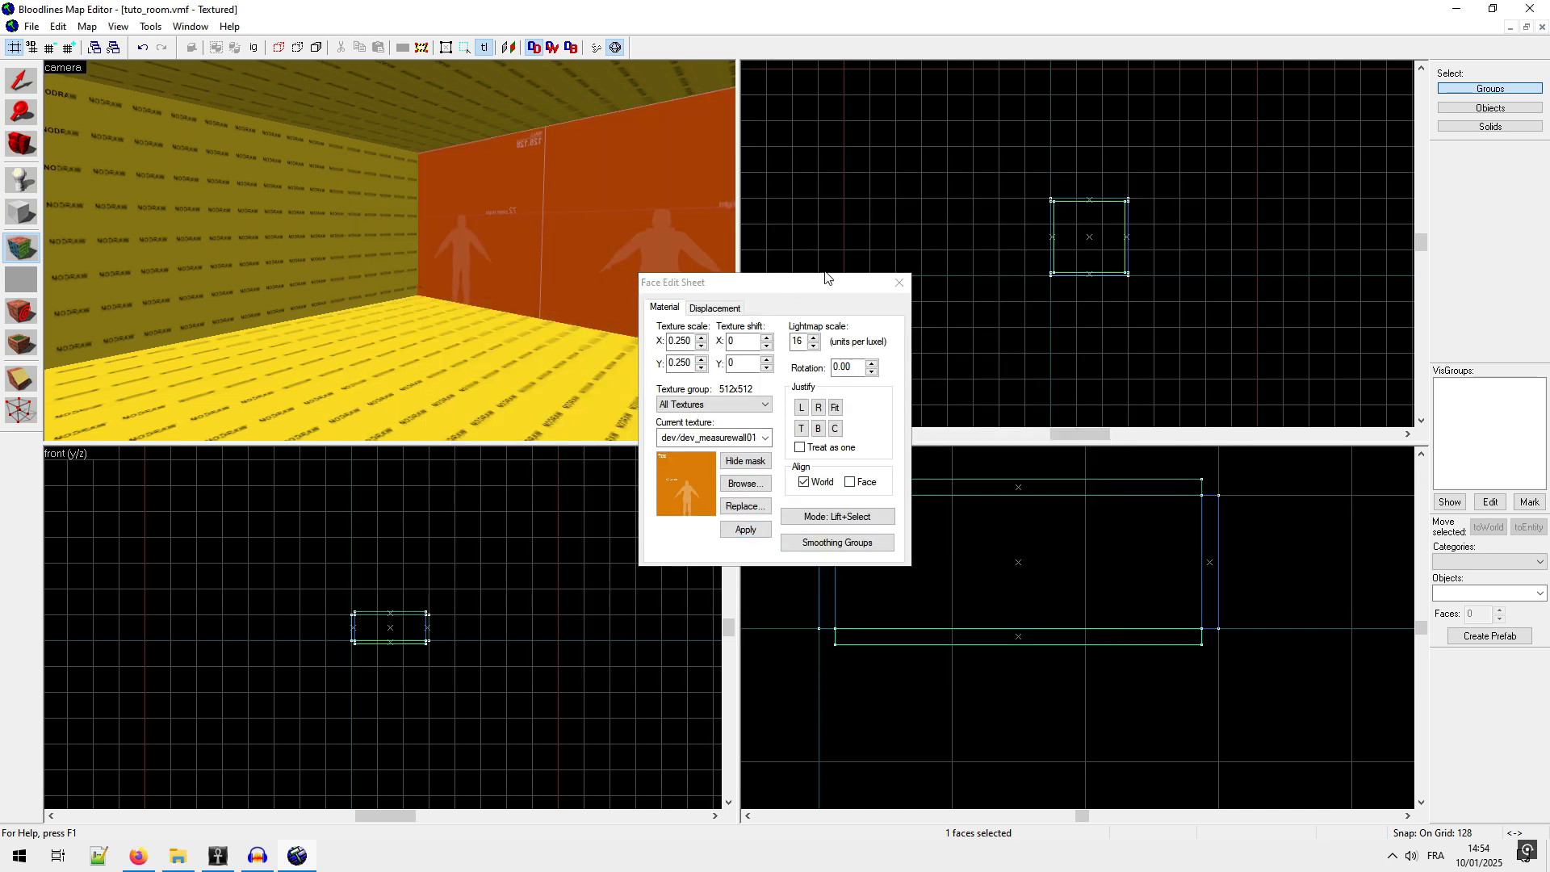
{"action": "left_click", "coordinate": [898, 283]}
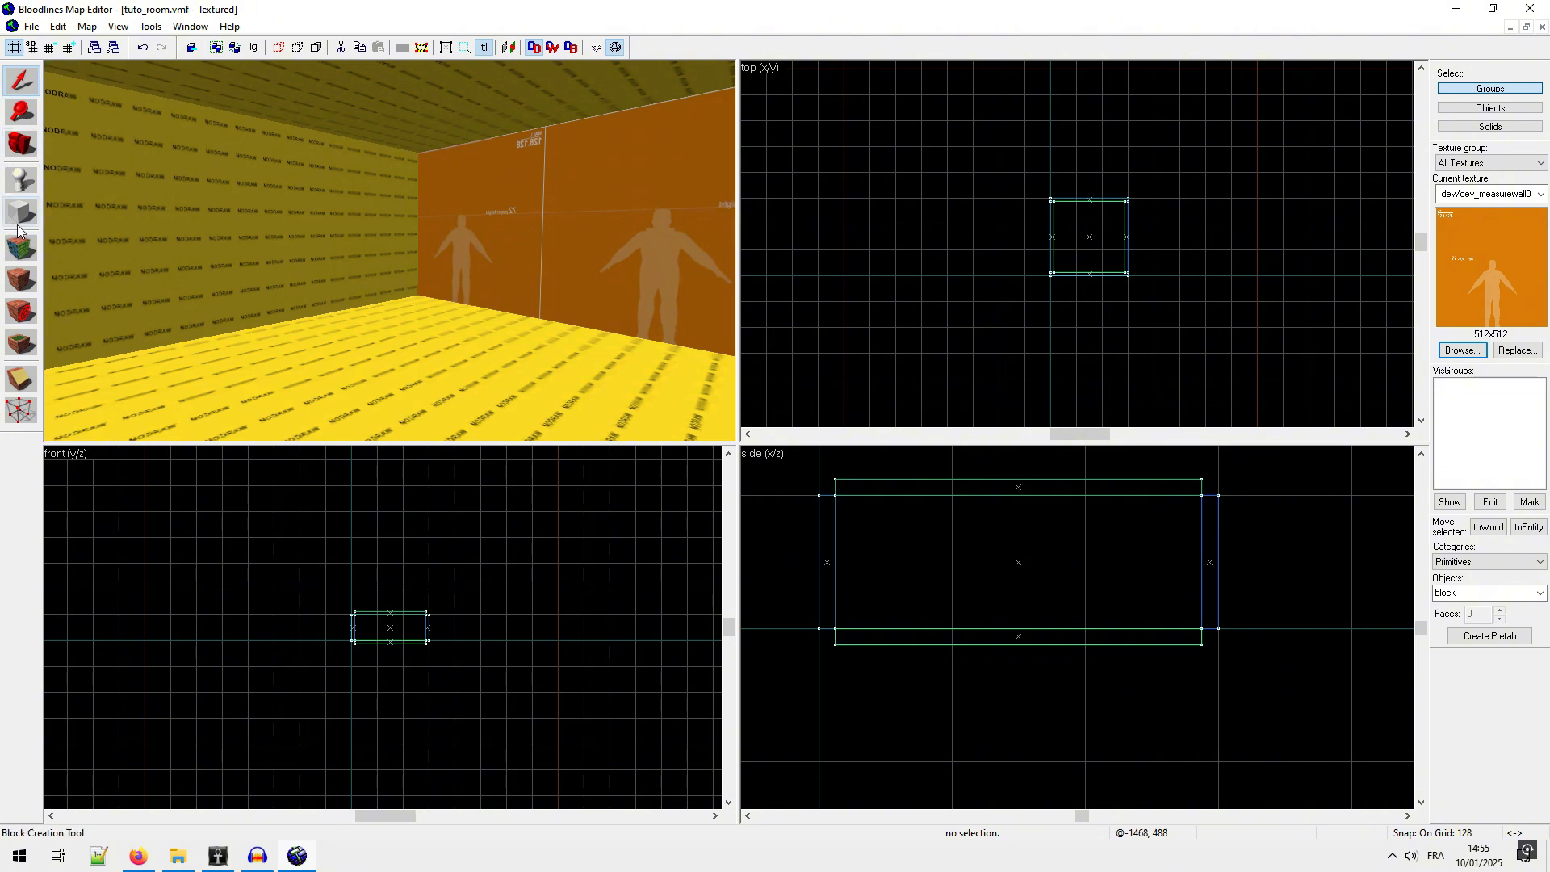
Step: Place an info_player_start entity on the room's floor near the dev_measurewall wall and compare its height with the wall's figure
{"action": "left_click", "coordinate": [22, 180]}
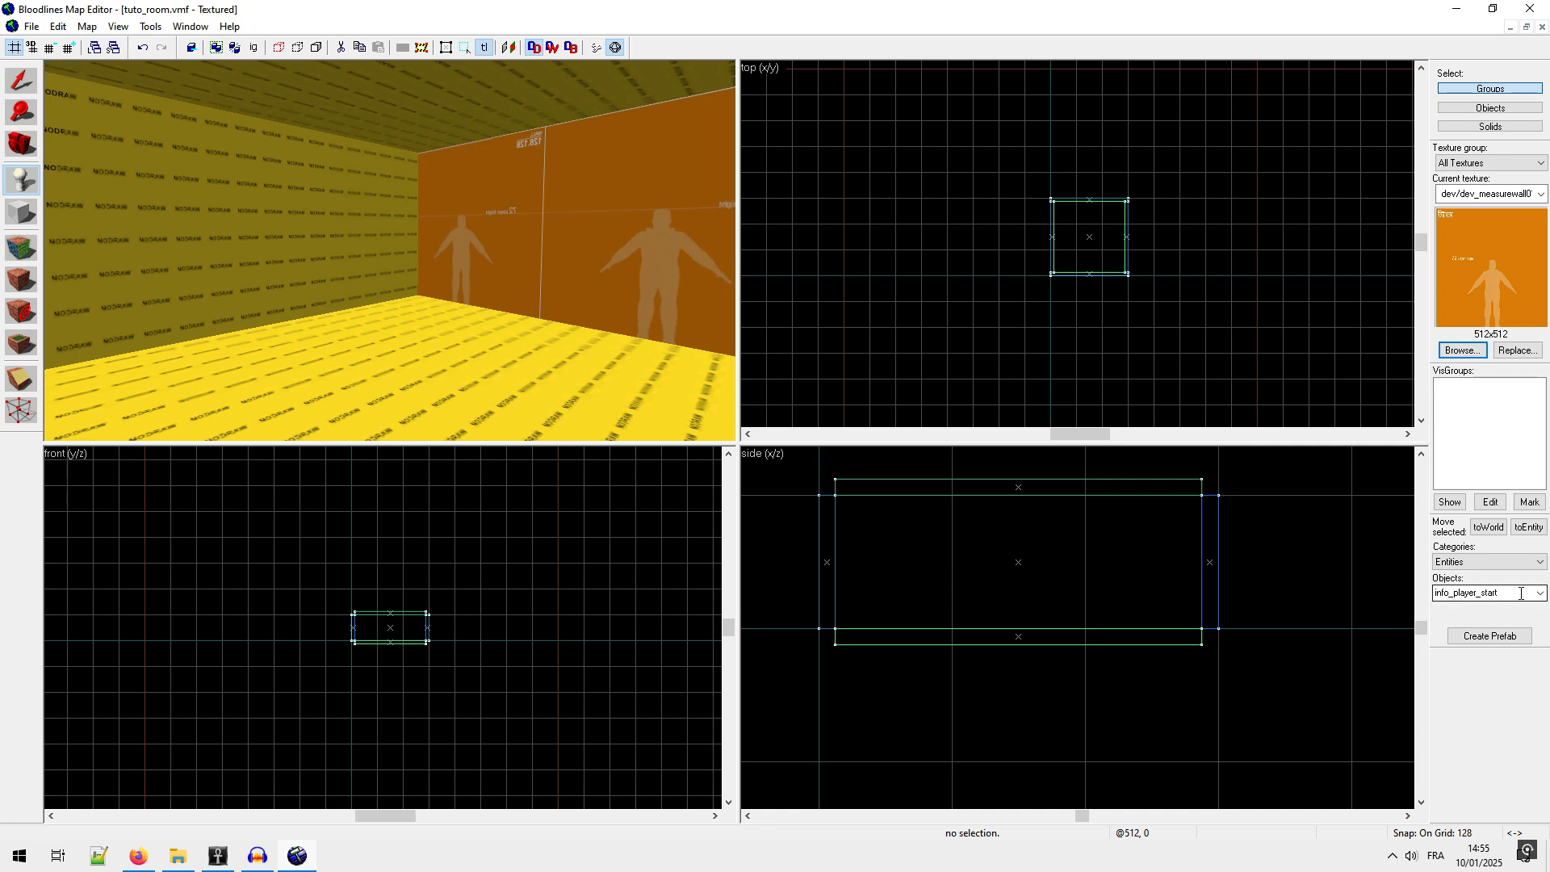
{"action": "left_click", "coordinate": [583, 375]}
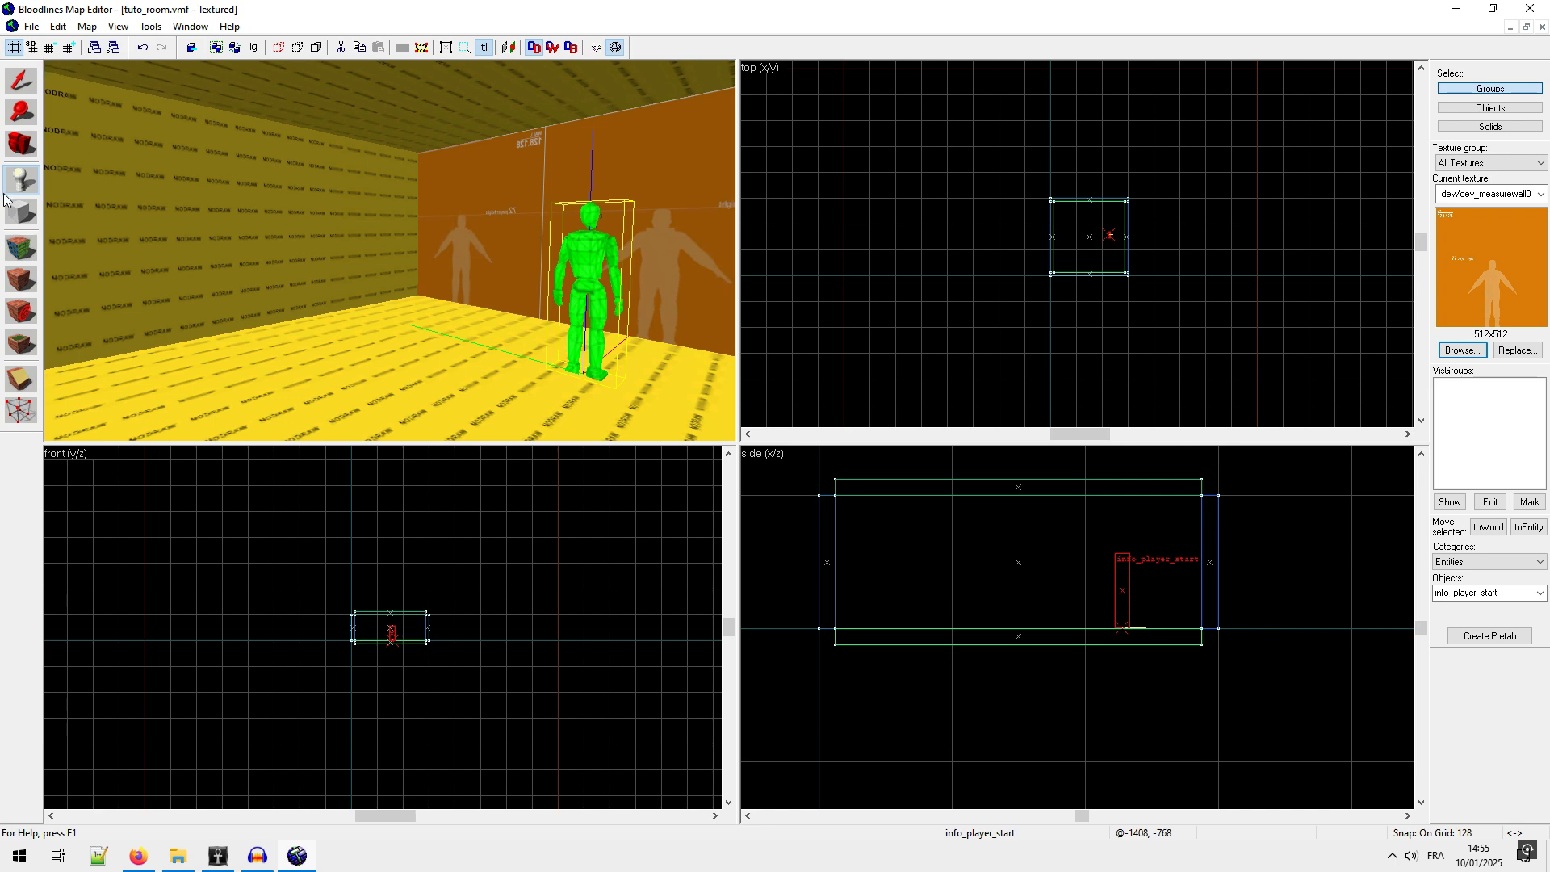
{"action": "left_click", "coordinate": [20, 144]}
{"action": "key", "text": "z"}
{"action": "key", "text": "d"}
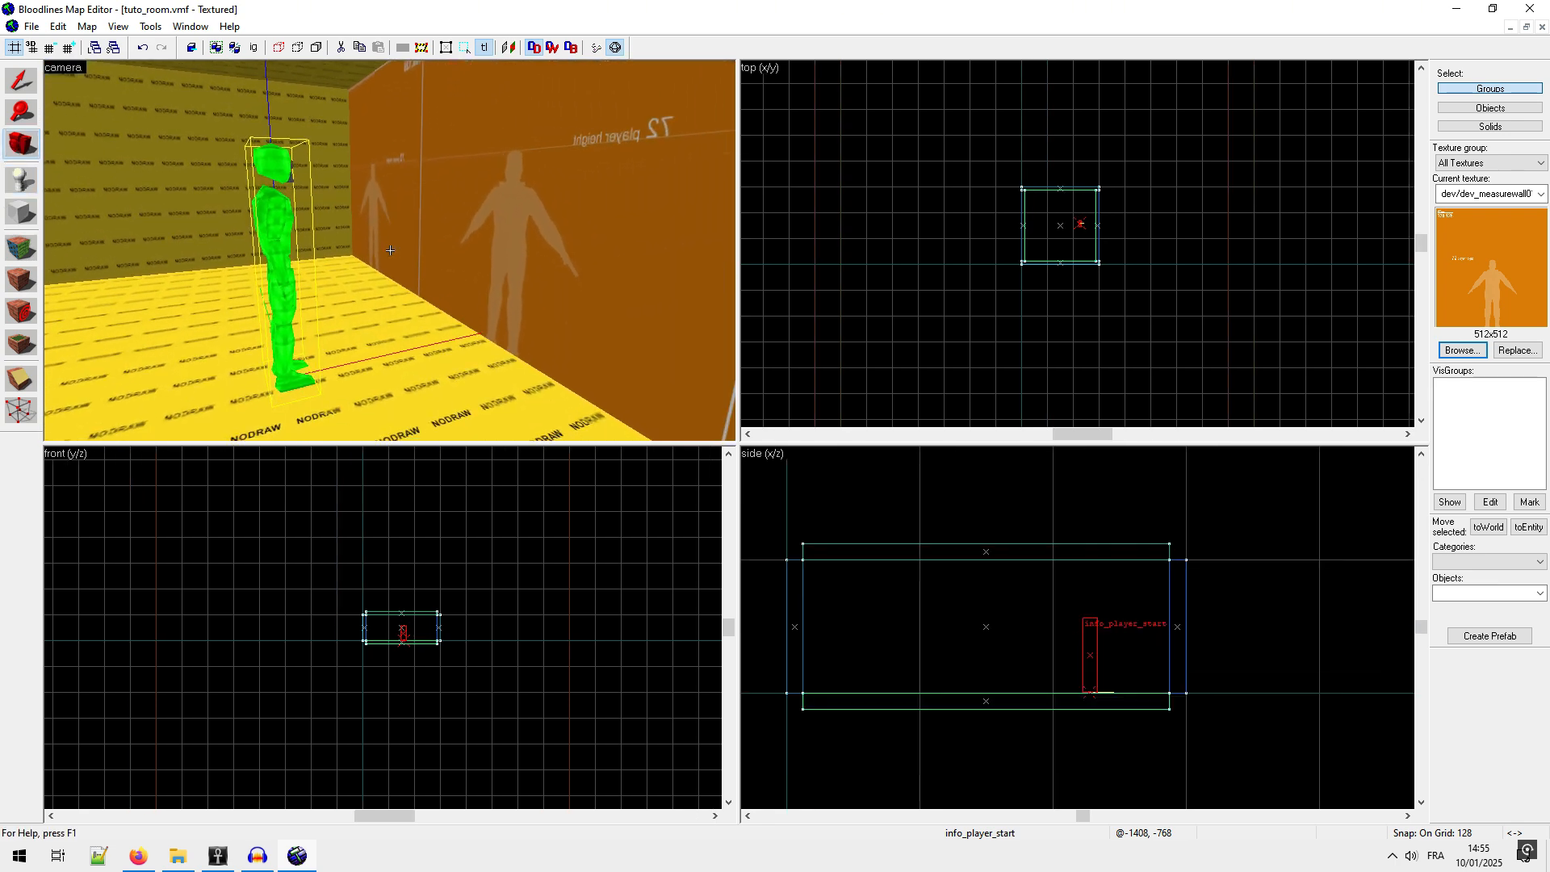
{"action": "key", "text": "z"}
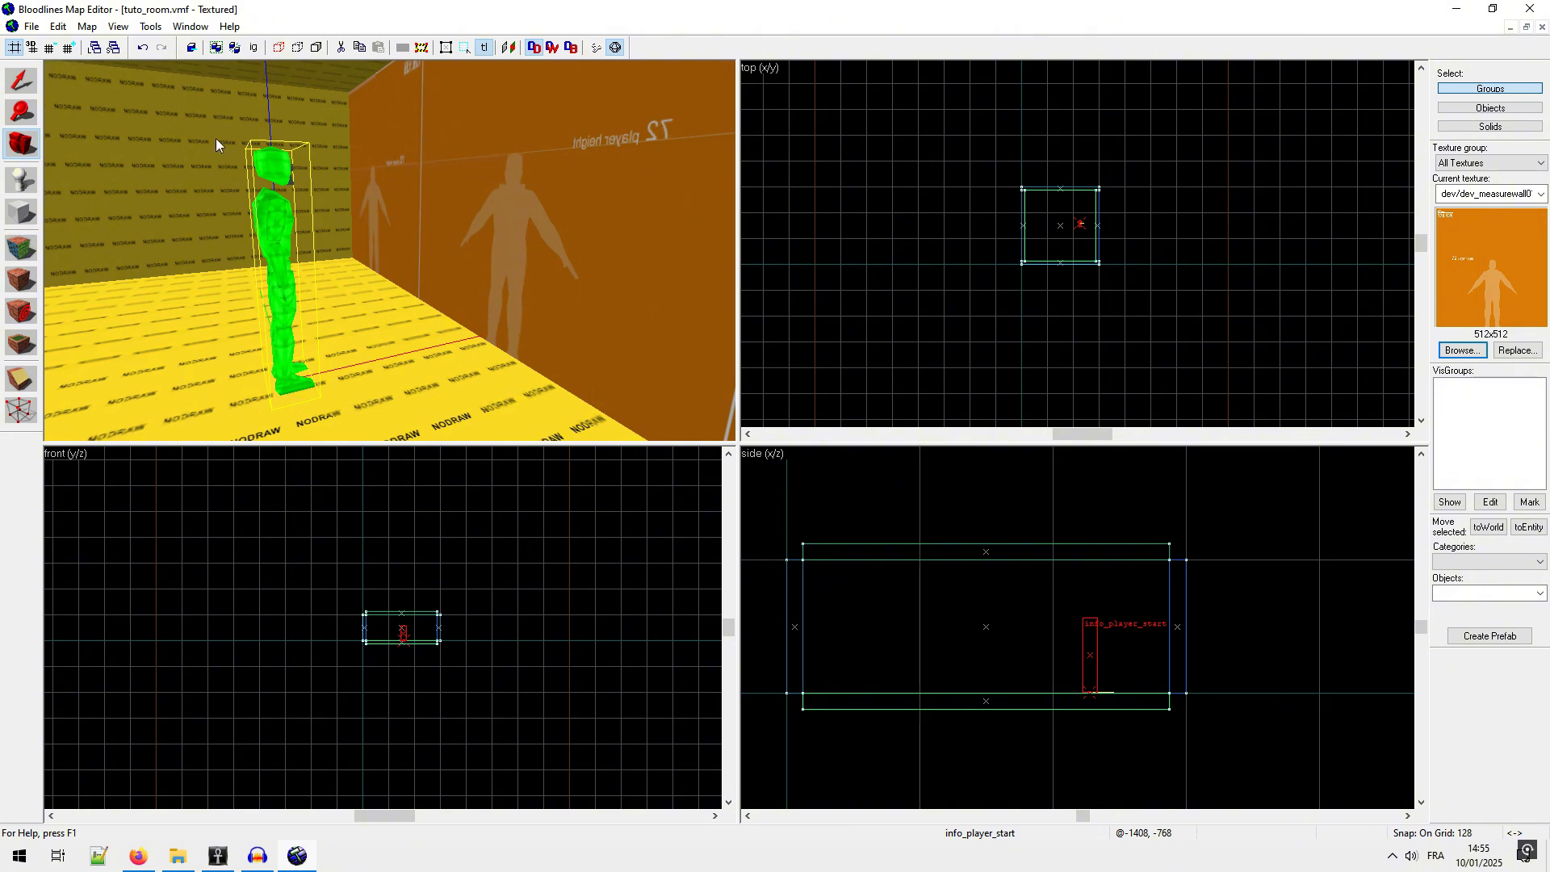
{"action": "right_click_drag", "start_coordinate": [388, 430], "coordinate": [347, 428]}
Step: Switch to Firefox, examine the player and door heights in the Map Grid Units table, and return to Bloodlines Map Editor
{"action": "left_click", "coordinate": [136, 861]}
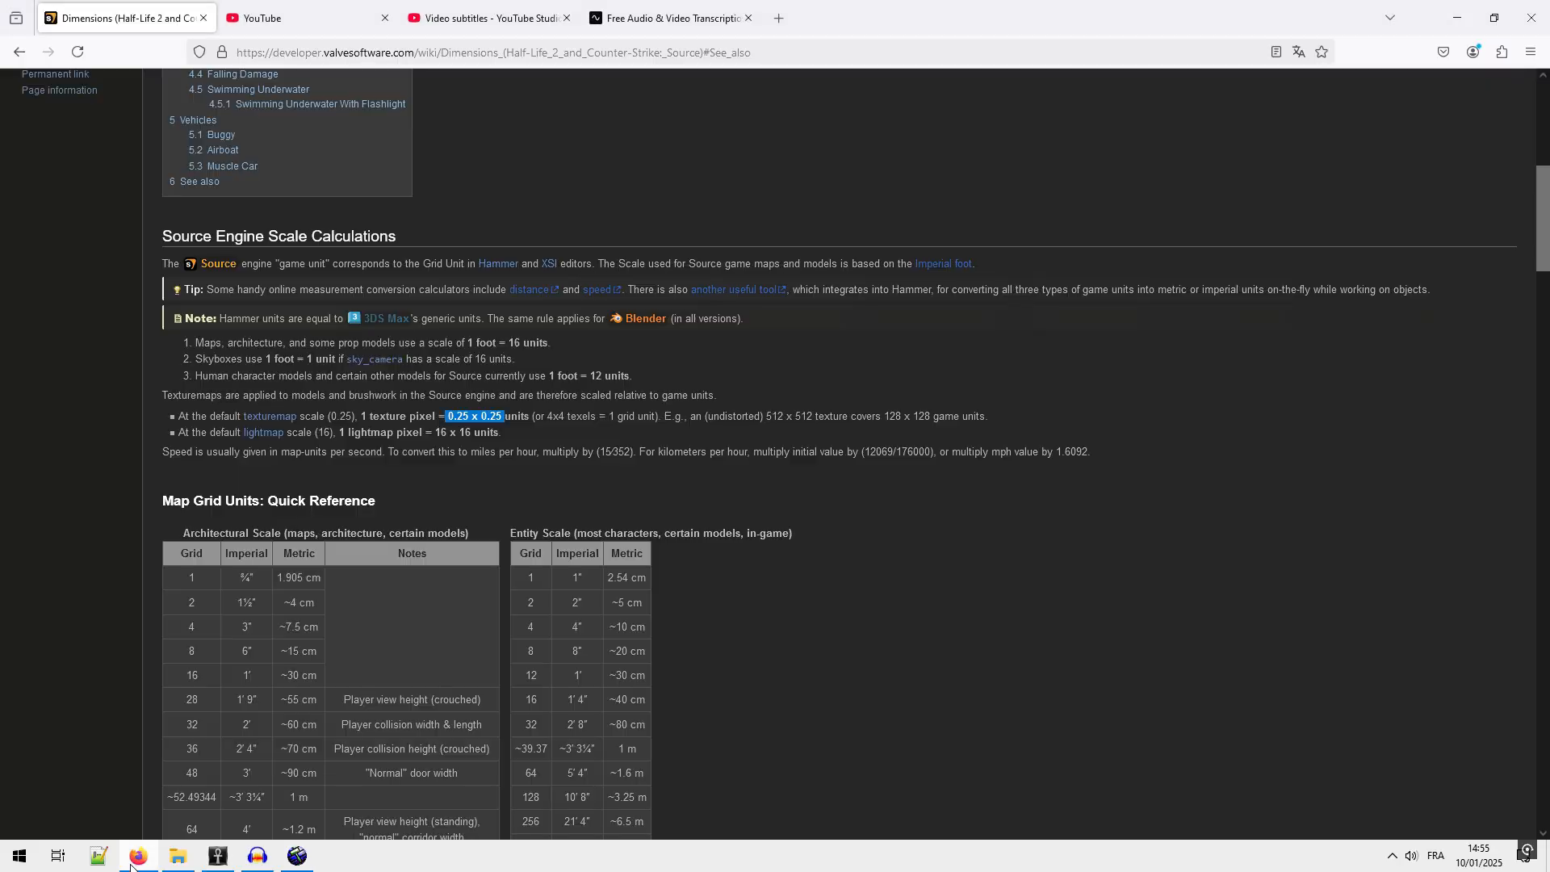
{"action": "scroll", "coordinate": [422, 492], "scroll_direction": "down", "scroll_amount": 3}
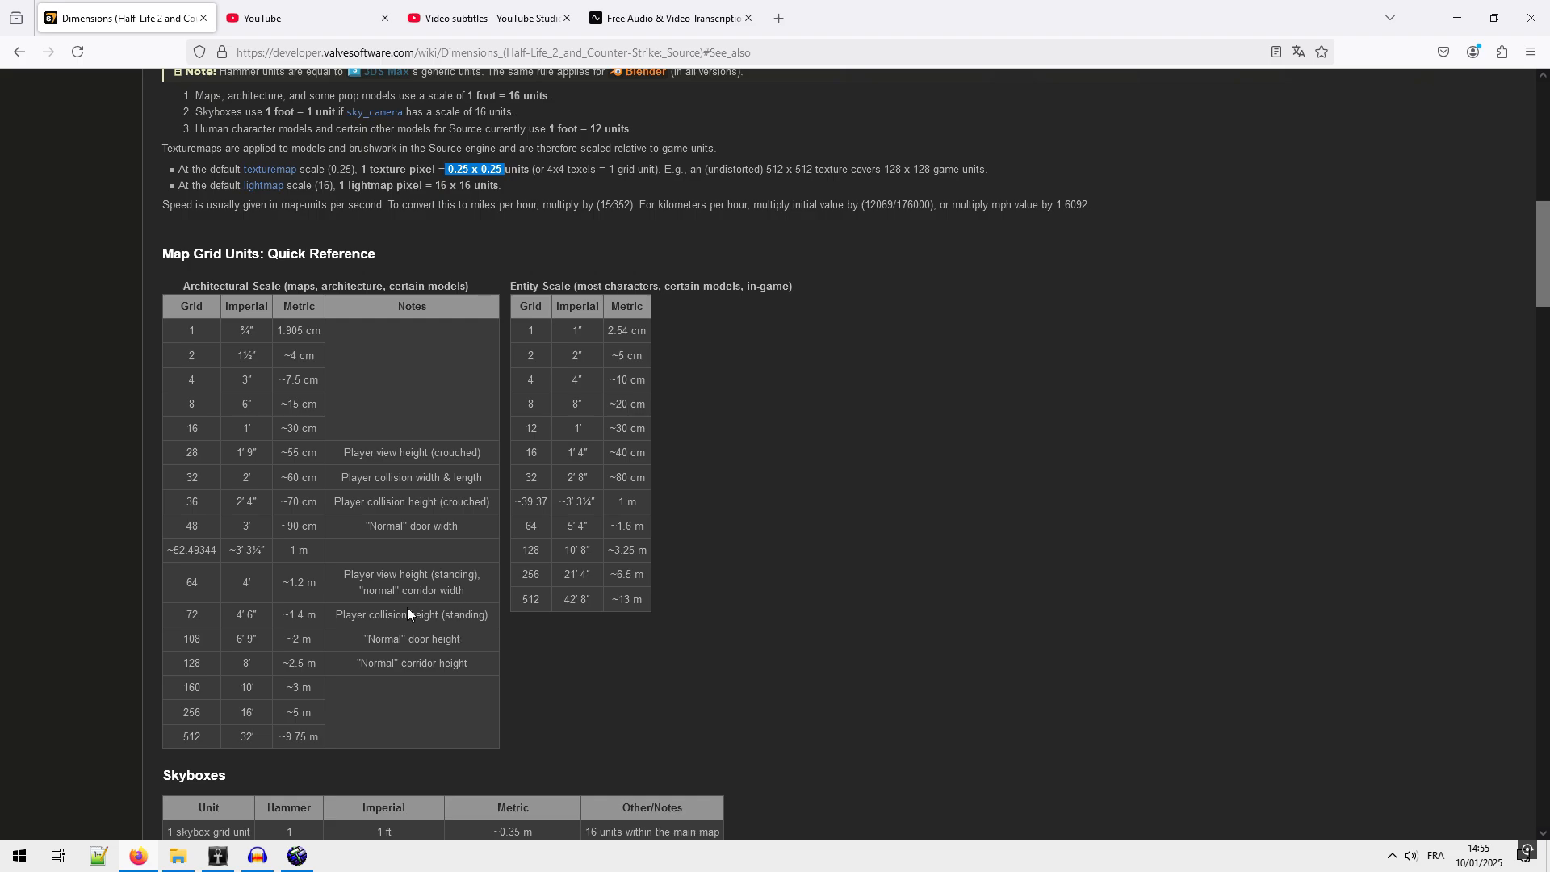
{"action": "left_click", "coordinate": [295, 859]}
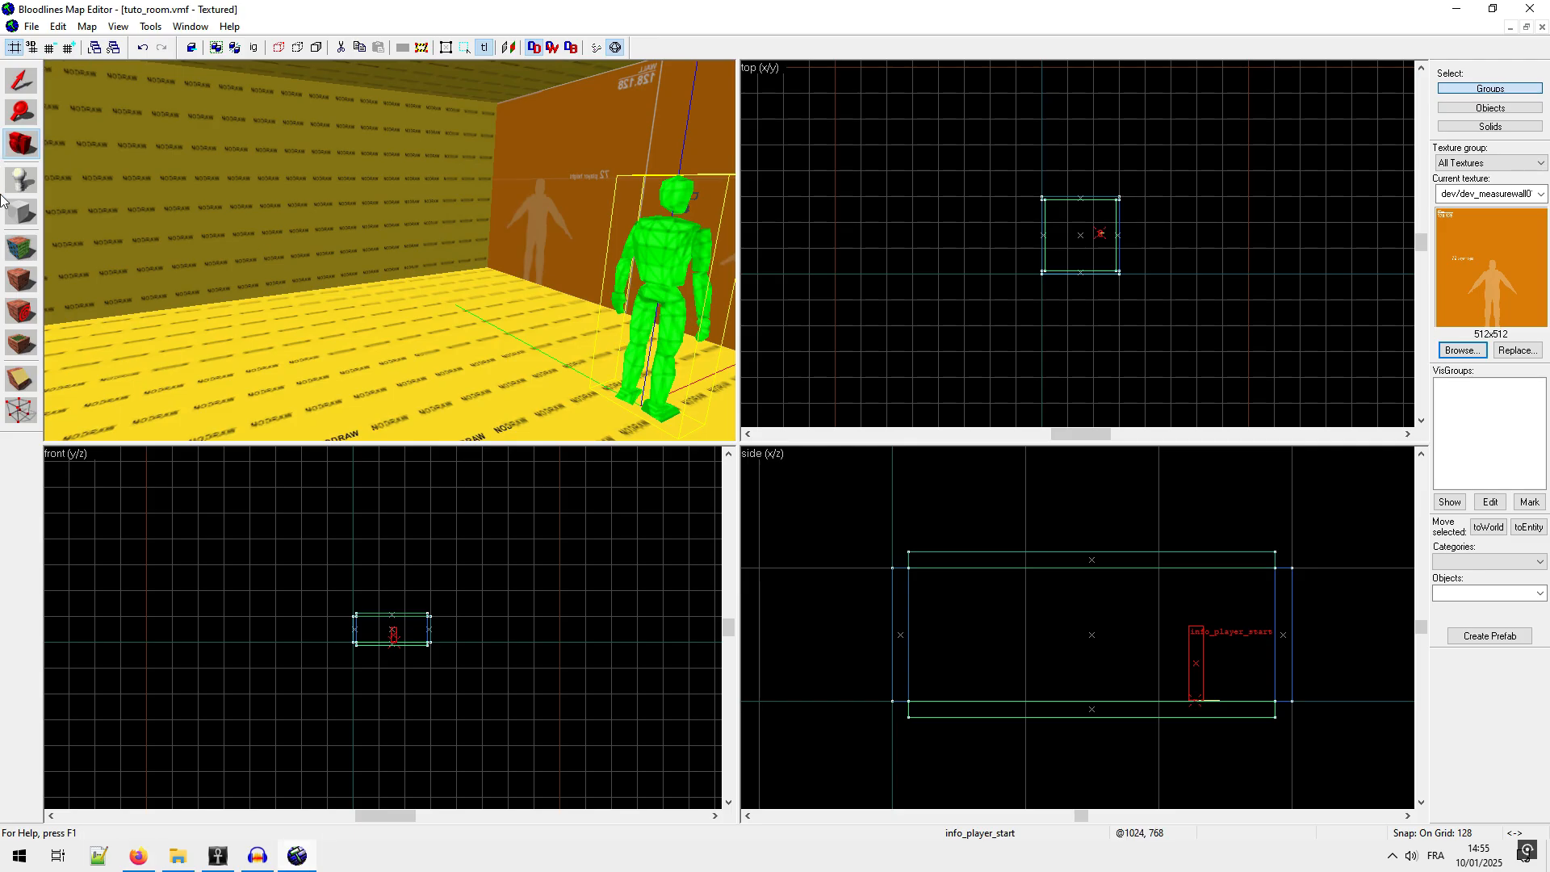
Step: Apply the dev/dev_measuredoor01 texture to the inner face of the adjacent nodraw wall and close the face editing sheet
{"action": "mouse_move", "coordinate": [390, 250]}
{"action": "left_mouse_down"}
{"action": "mouse_move", "coordinate": [452, 252]}
{"action": "mouse_move", "coordinate": [390, 253]}
{"action": "left_mouse_up"}
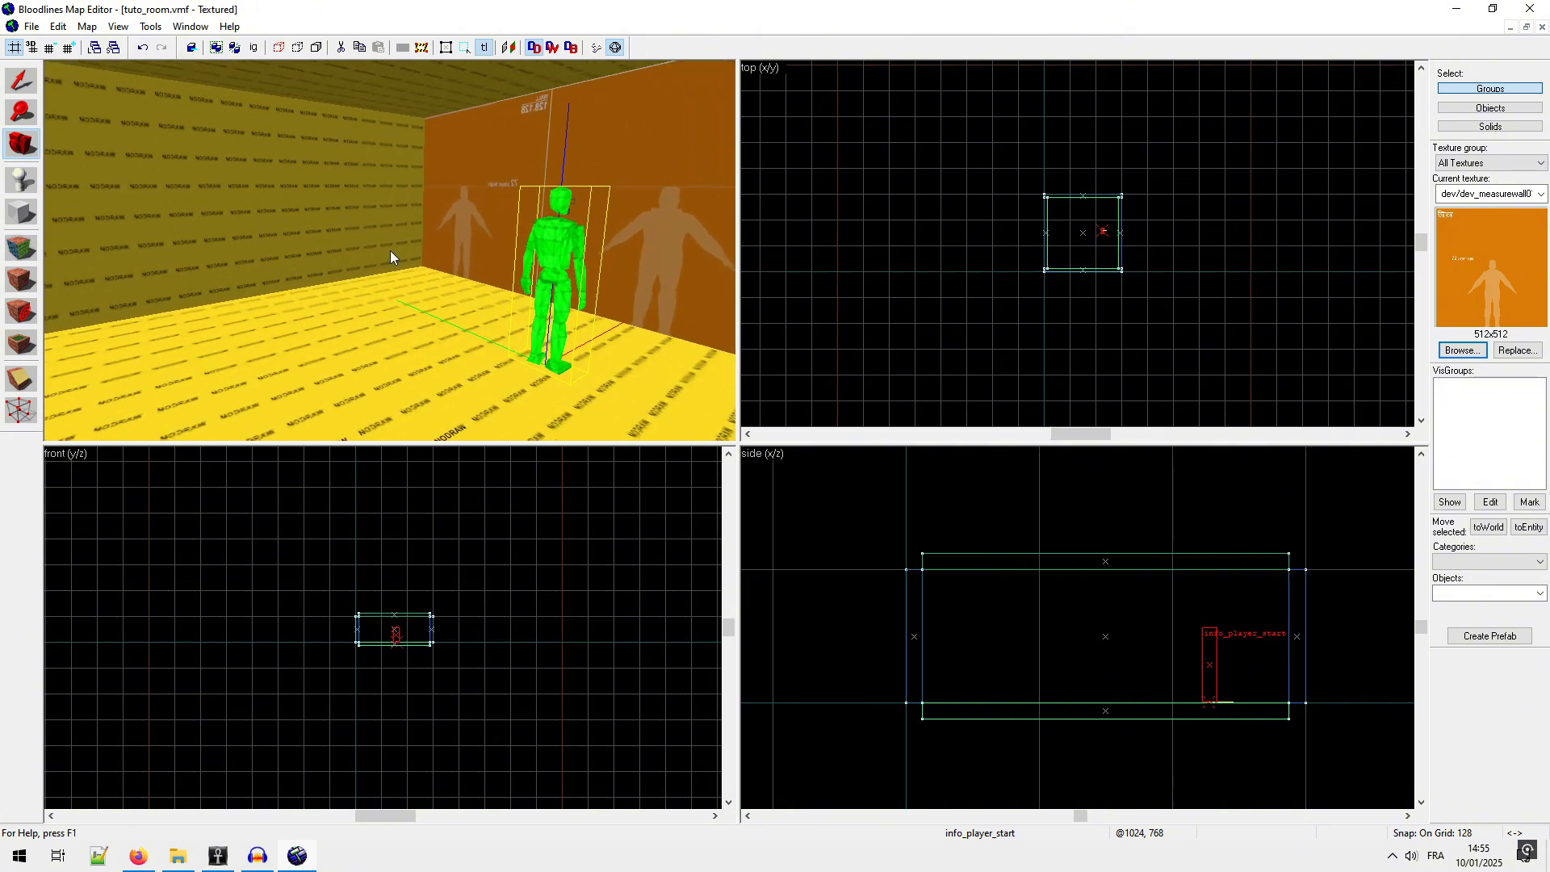
{"action": "left_click", "coordinate": [21, 248]}
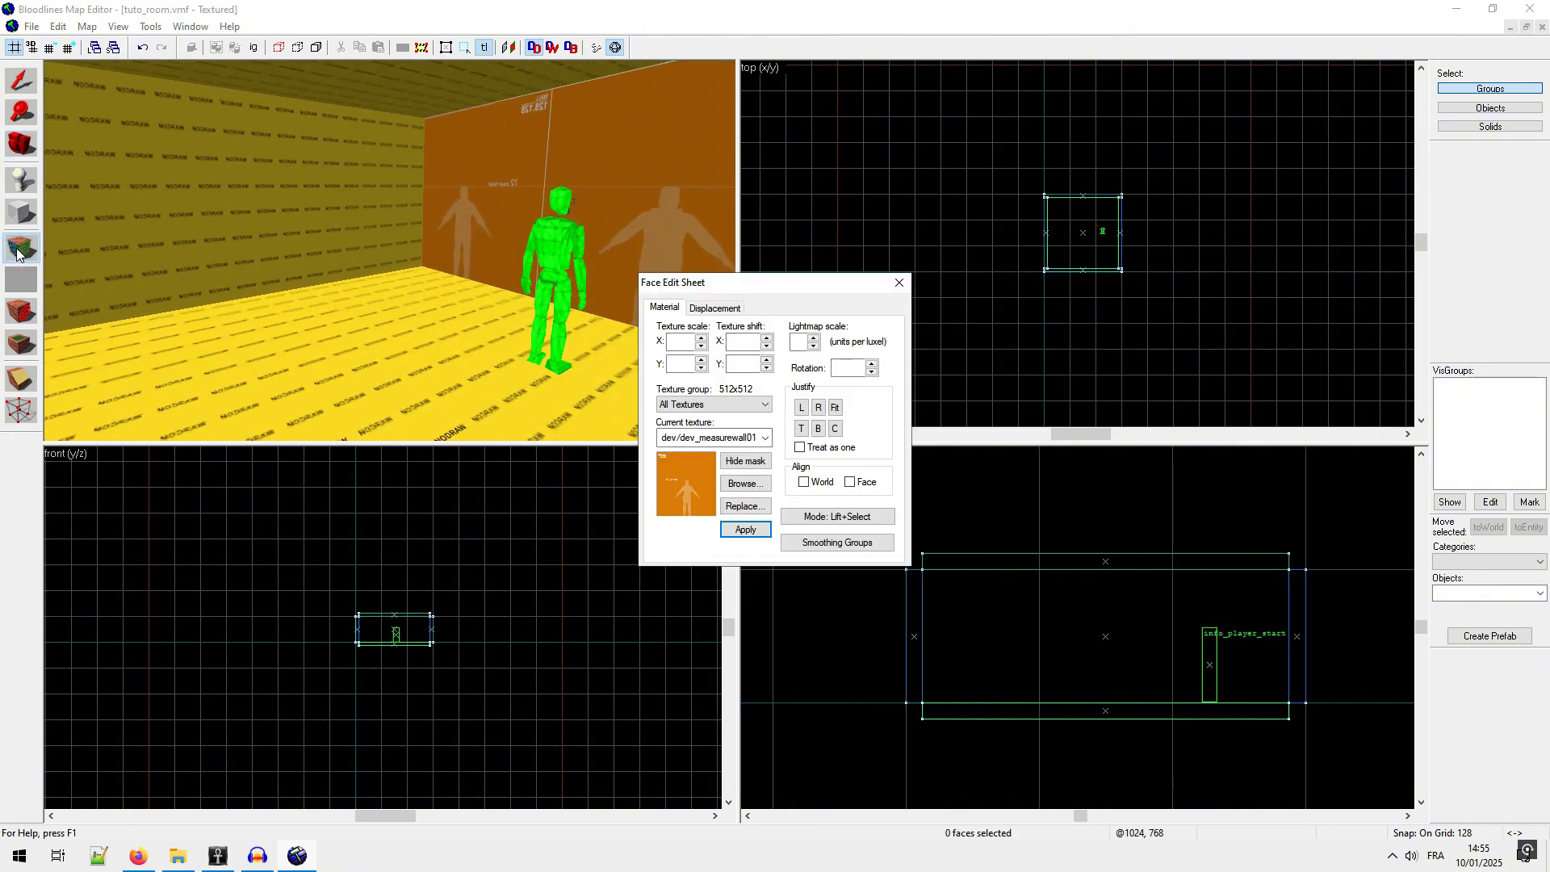
{"action": "left_click", "coordinate": [212, 186]}
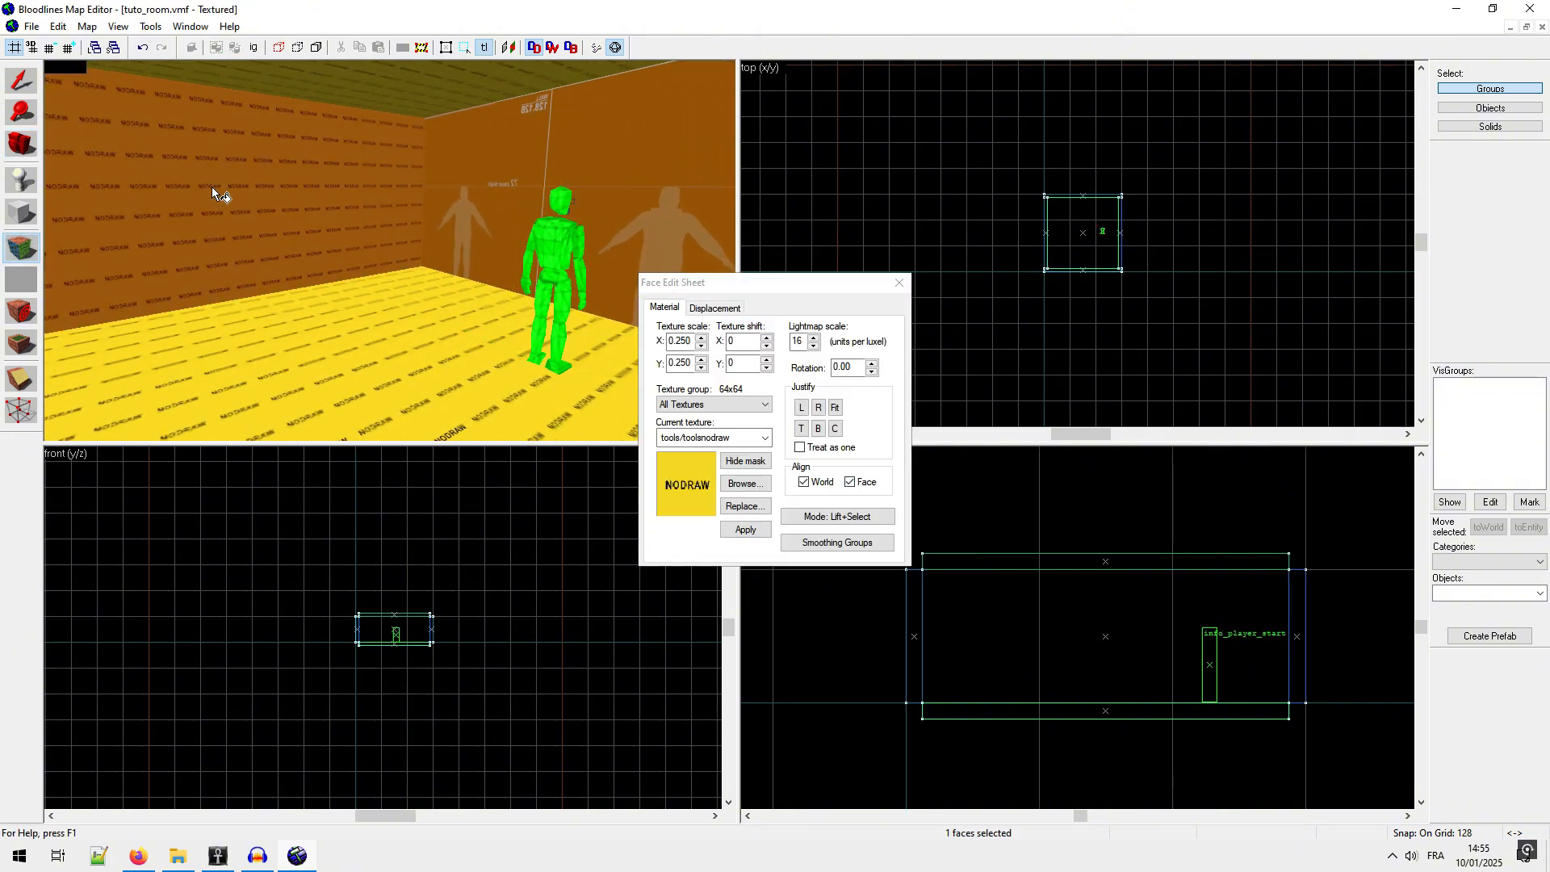
{"action": "left_click", "coordinate": [744, 482]}
{"action": "scroll", "coordinate": [744, 455], "scroll_direction": "down", "scroll_amount": 15}
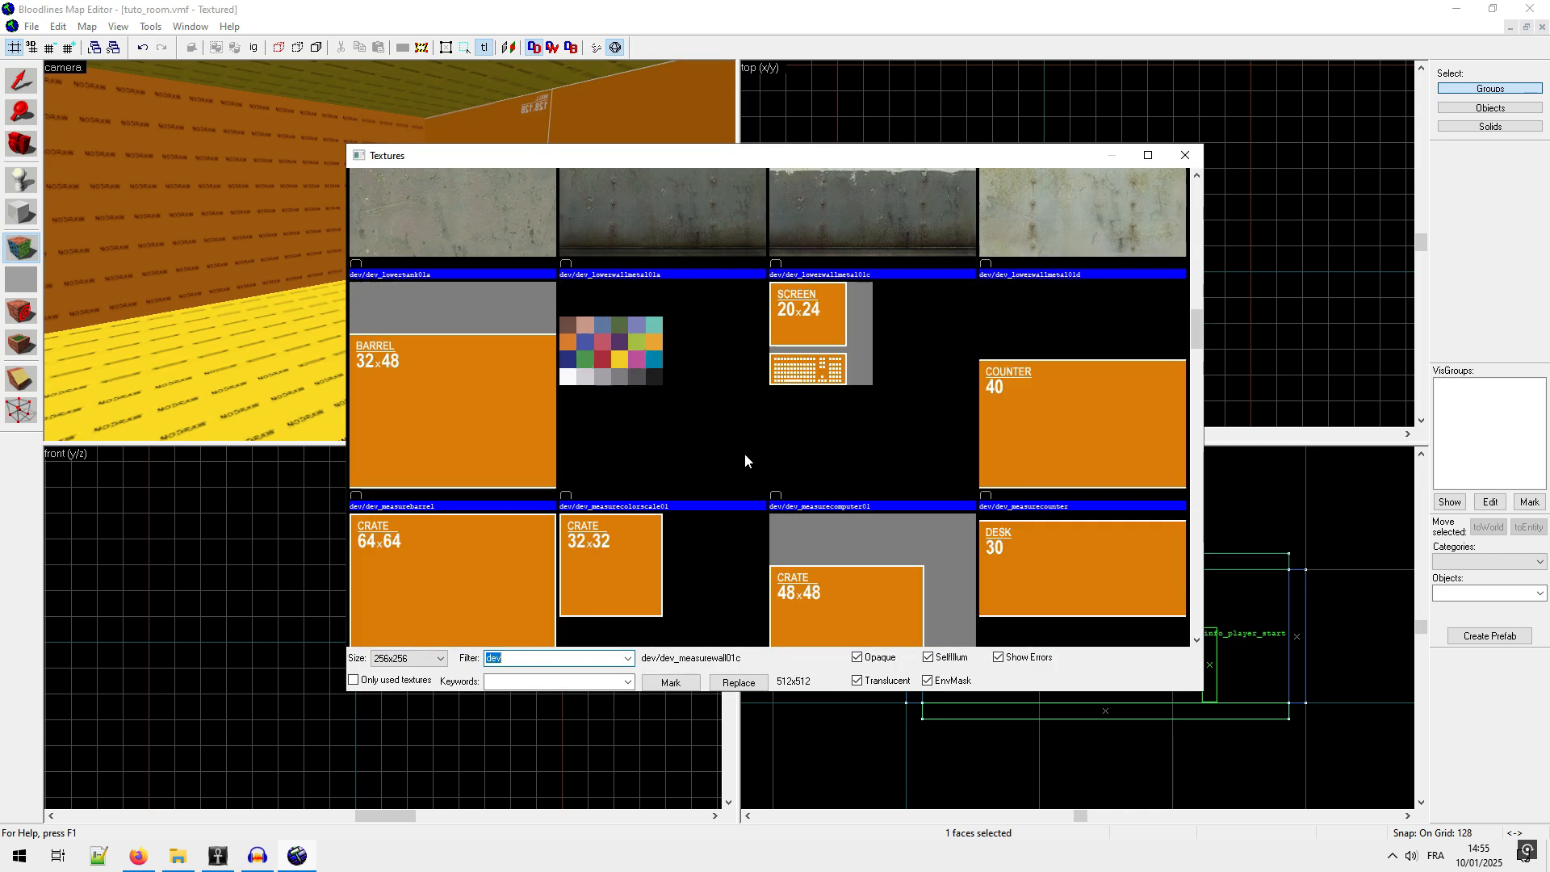
{"action": "double_click", "coordinate": [405, 517]}
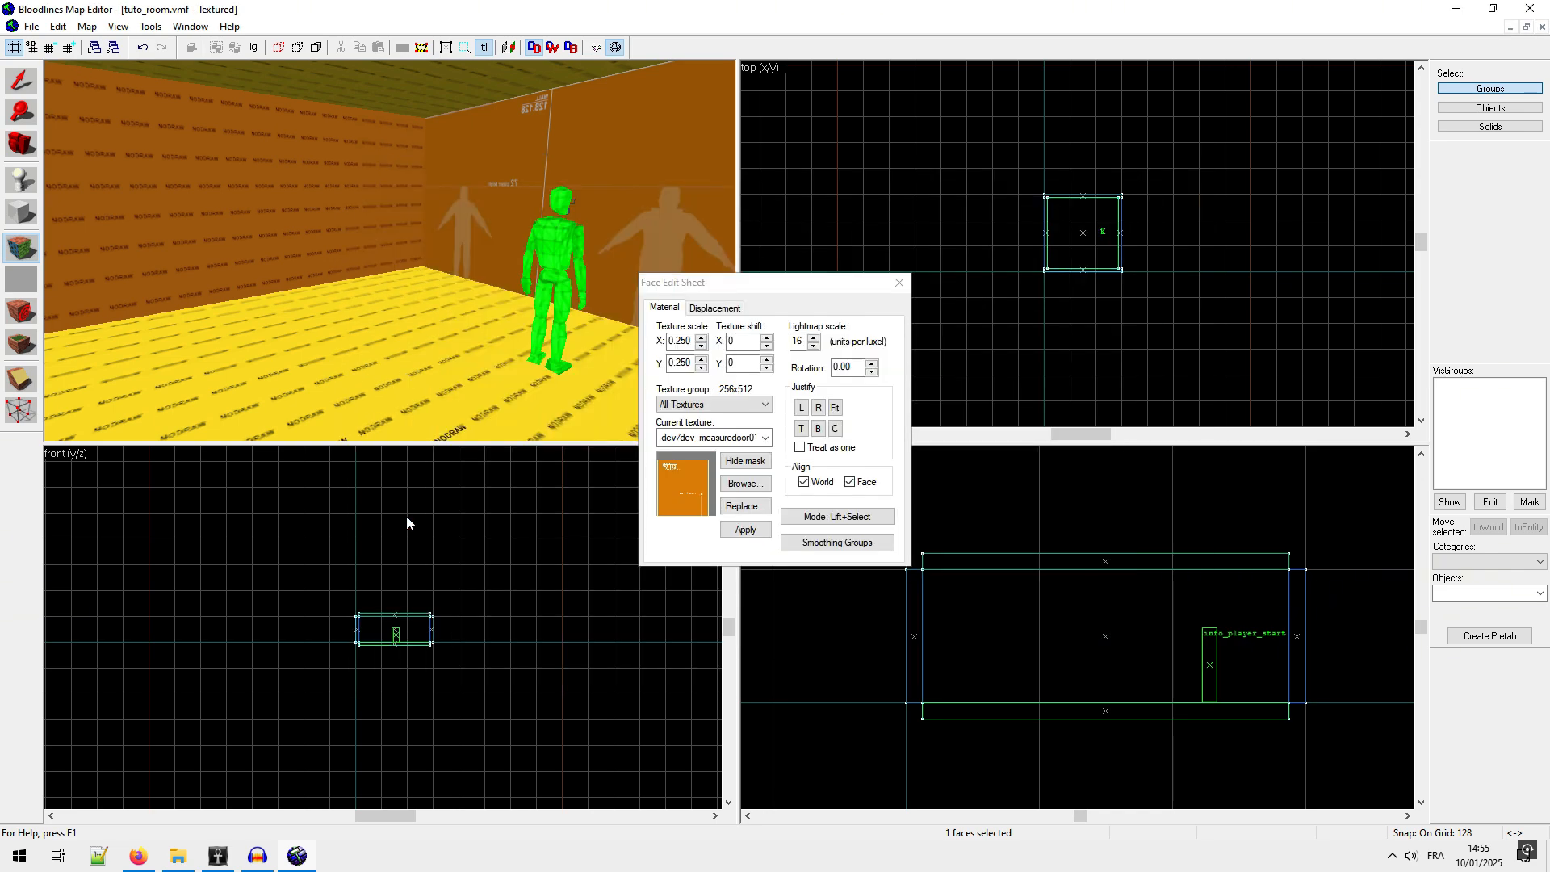
{"action": "left_click", "coordinate": [746, 531]}
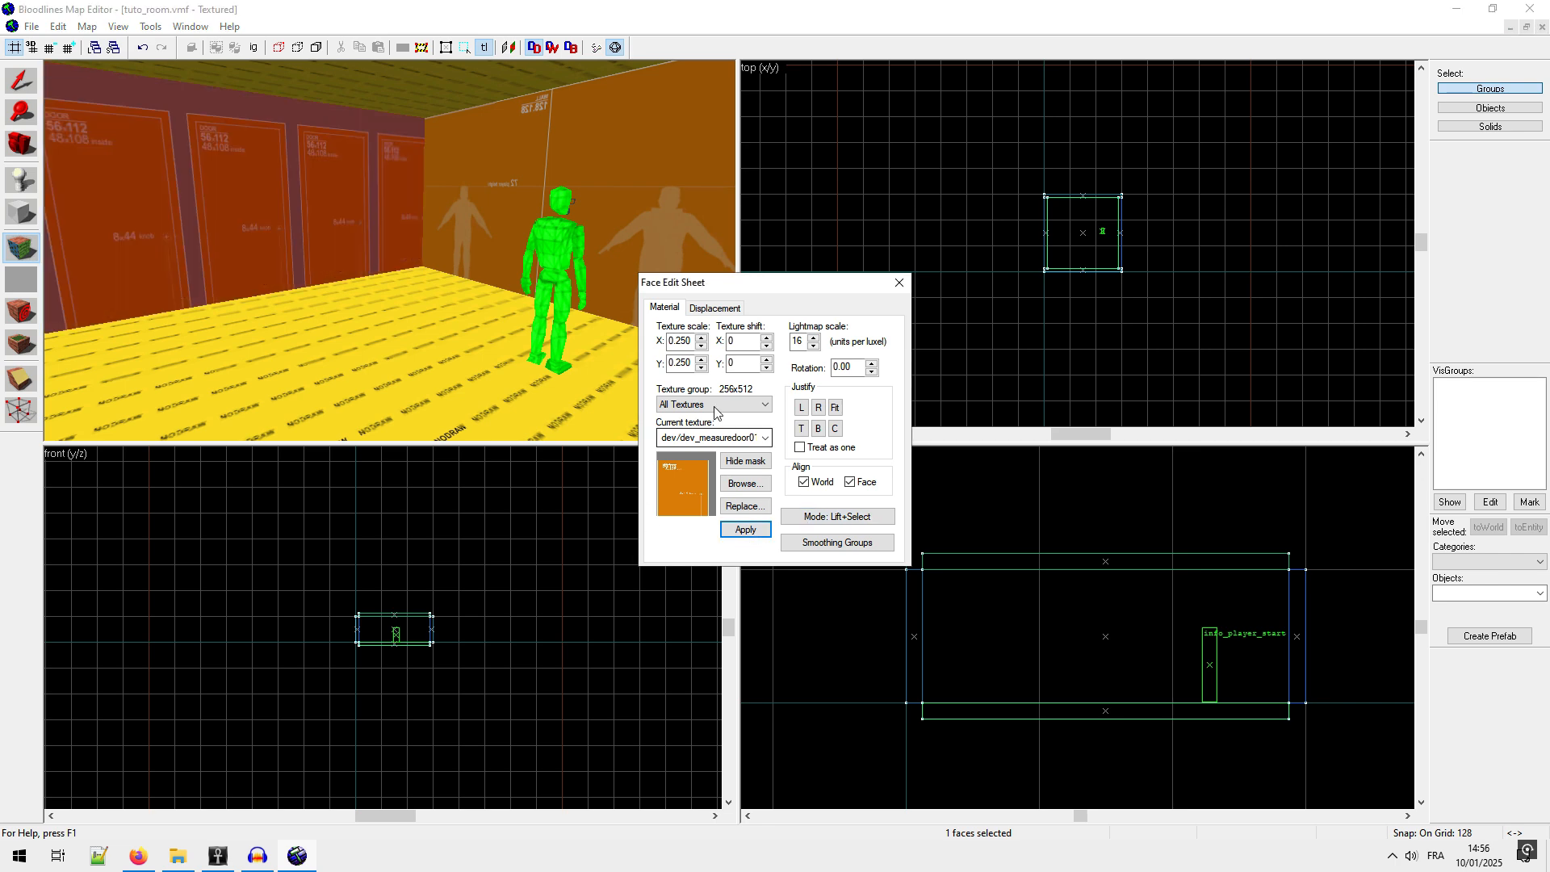
{"action": "left_click", "coordinate": [899, 283]}
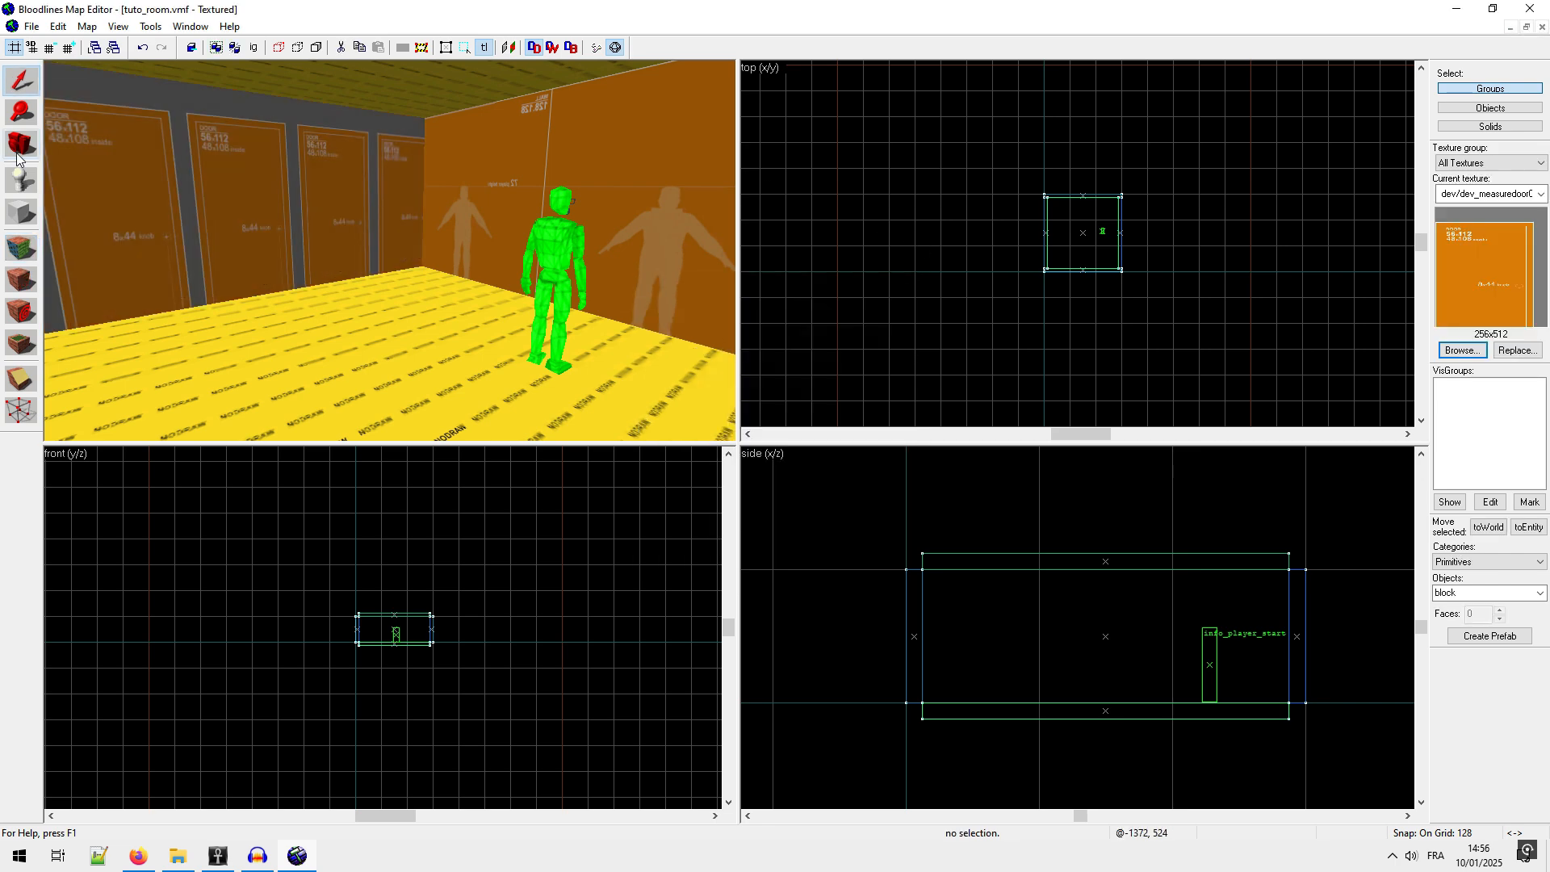
Step: Select the wall textured with dev_measuredoor01 and reduce the grid snap to 16 units
{"action": "key", "text": "z"}
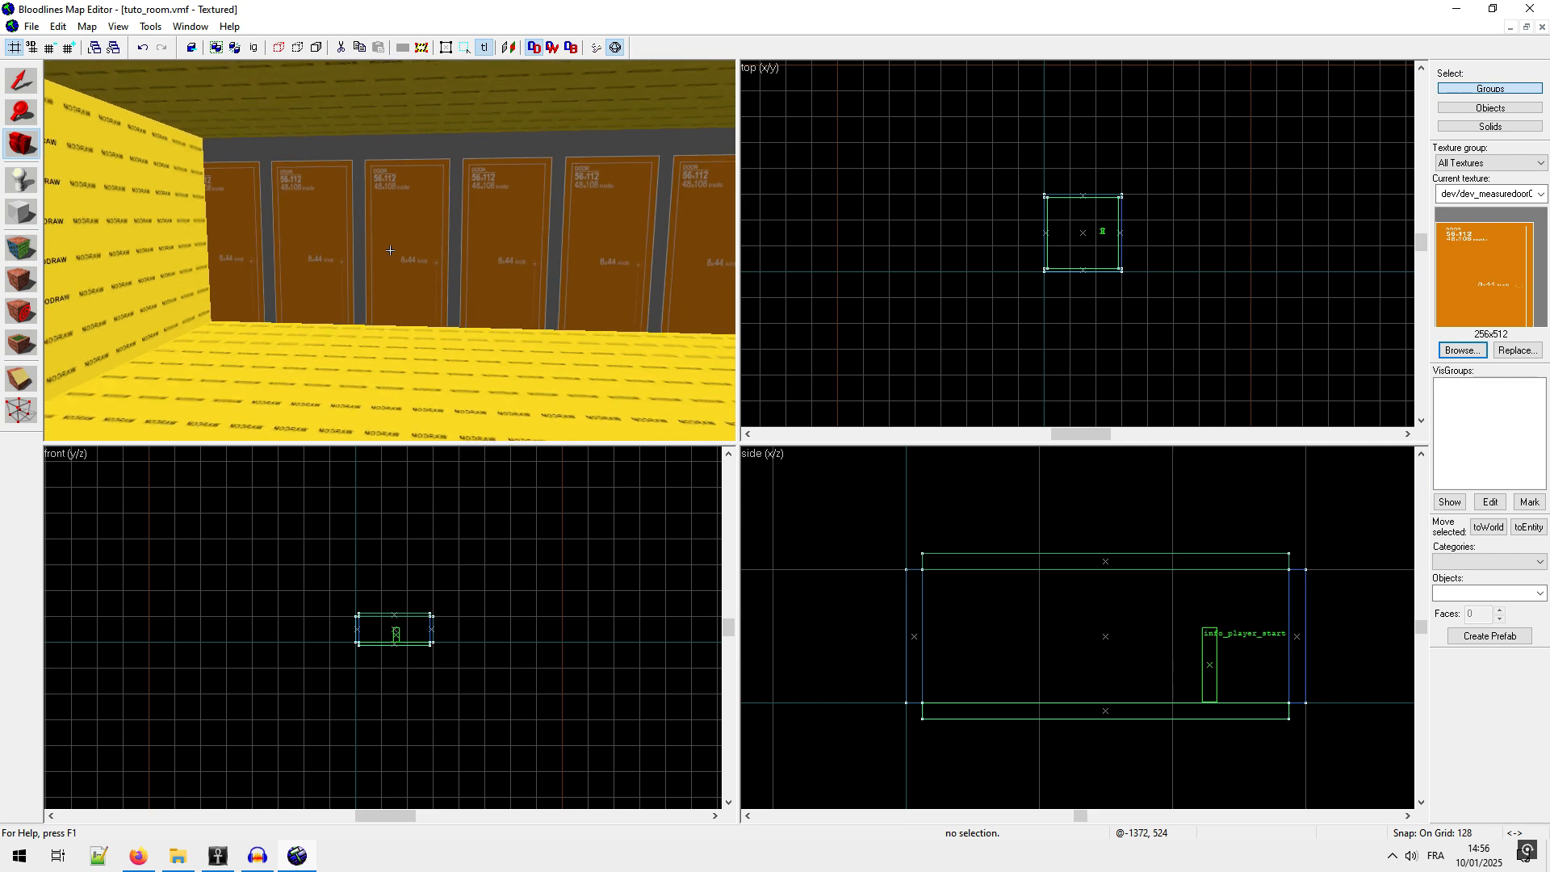
{"action": "key", "text": "w"}
{"action": "key", "text": "z"}
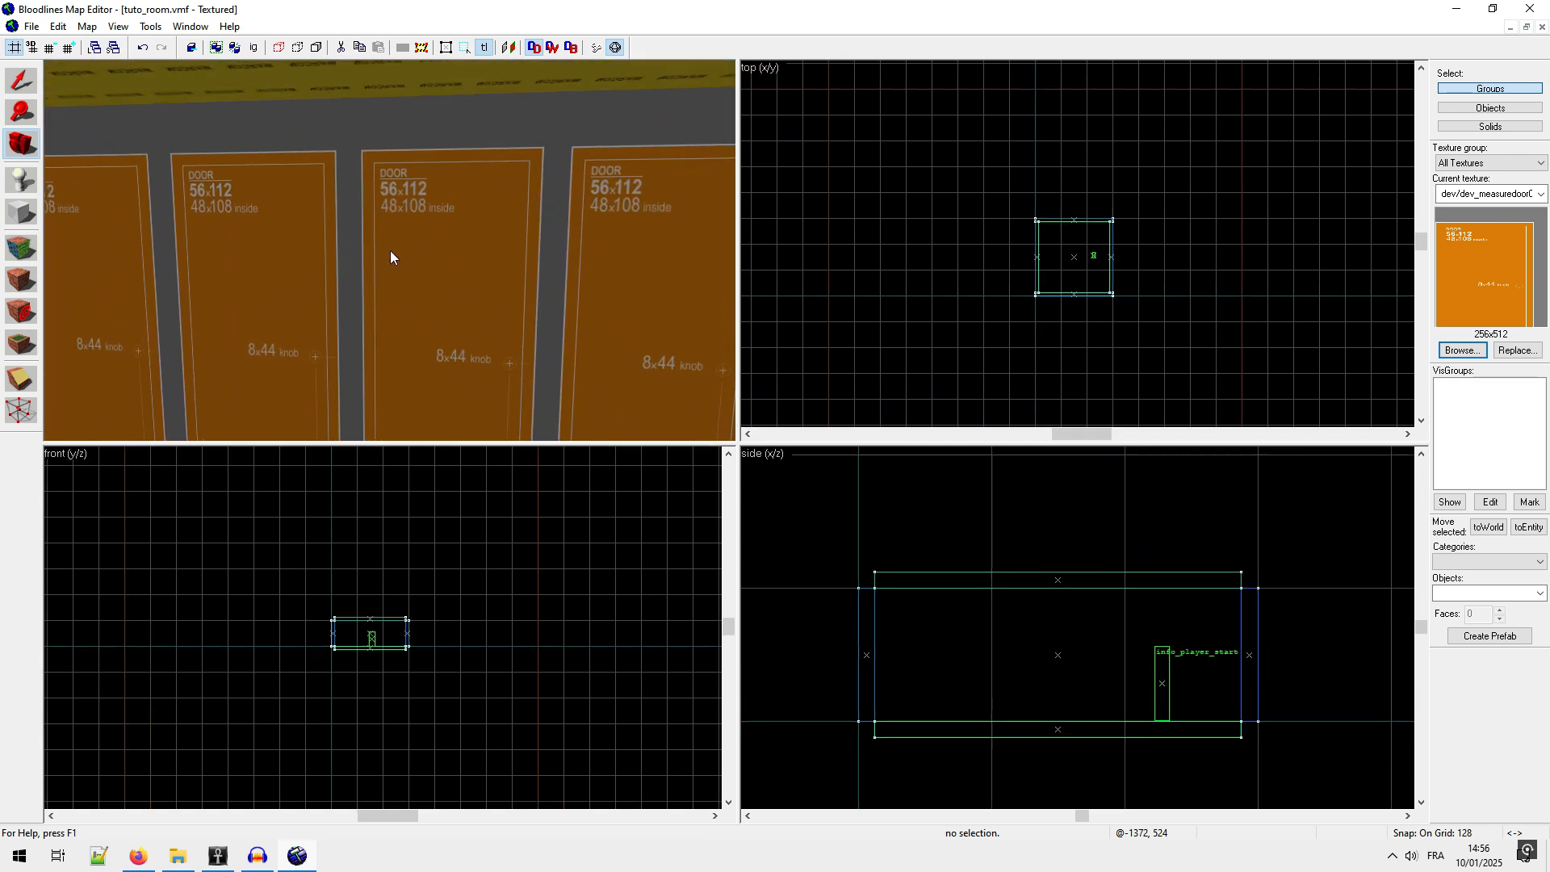
{"action": "key", "text": "z"}
{"action": "key", "text": "z"}
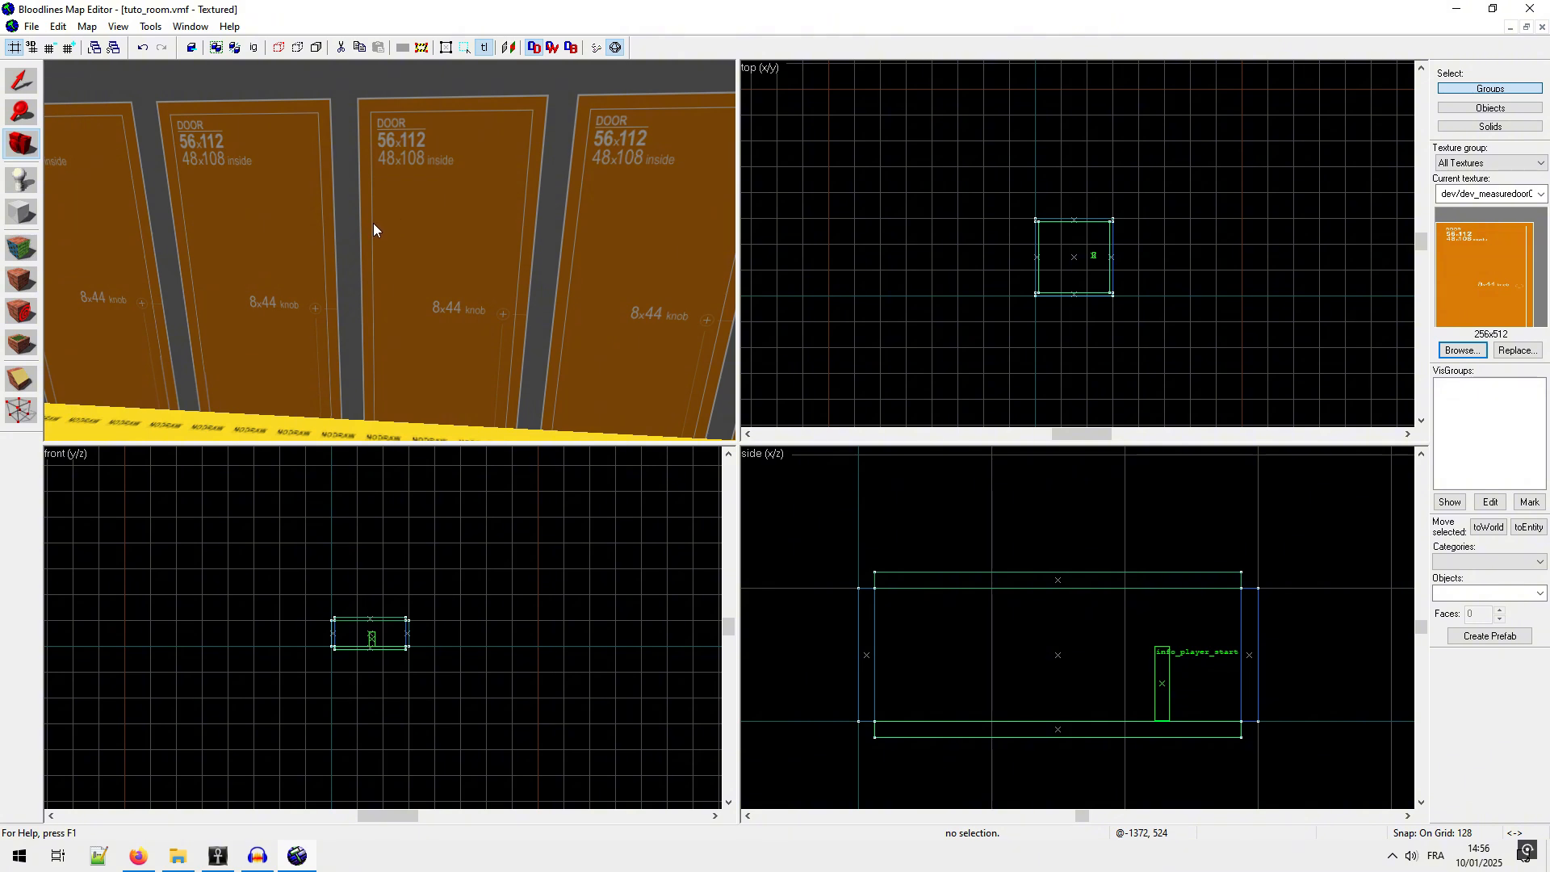
{"action": "left_click", "coordinate": [25, 81]}
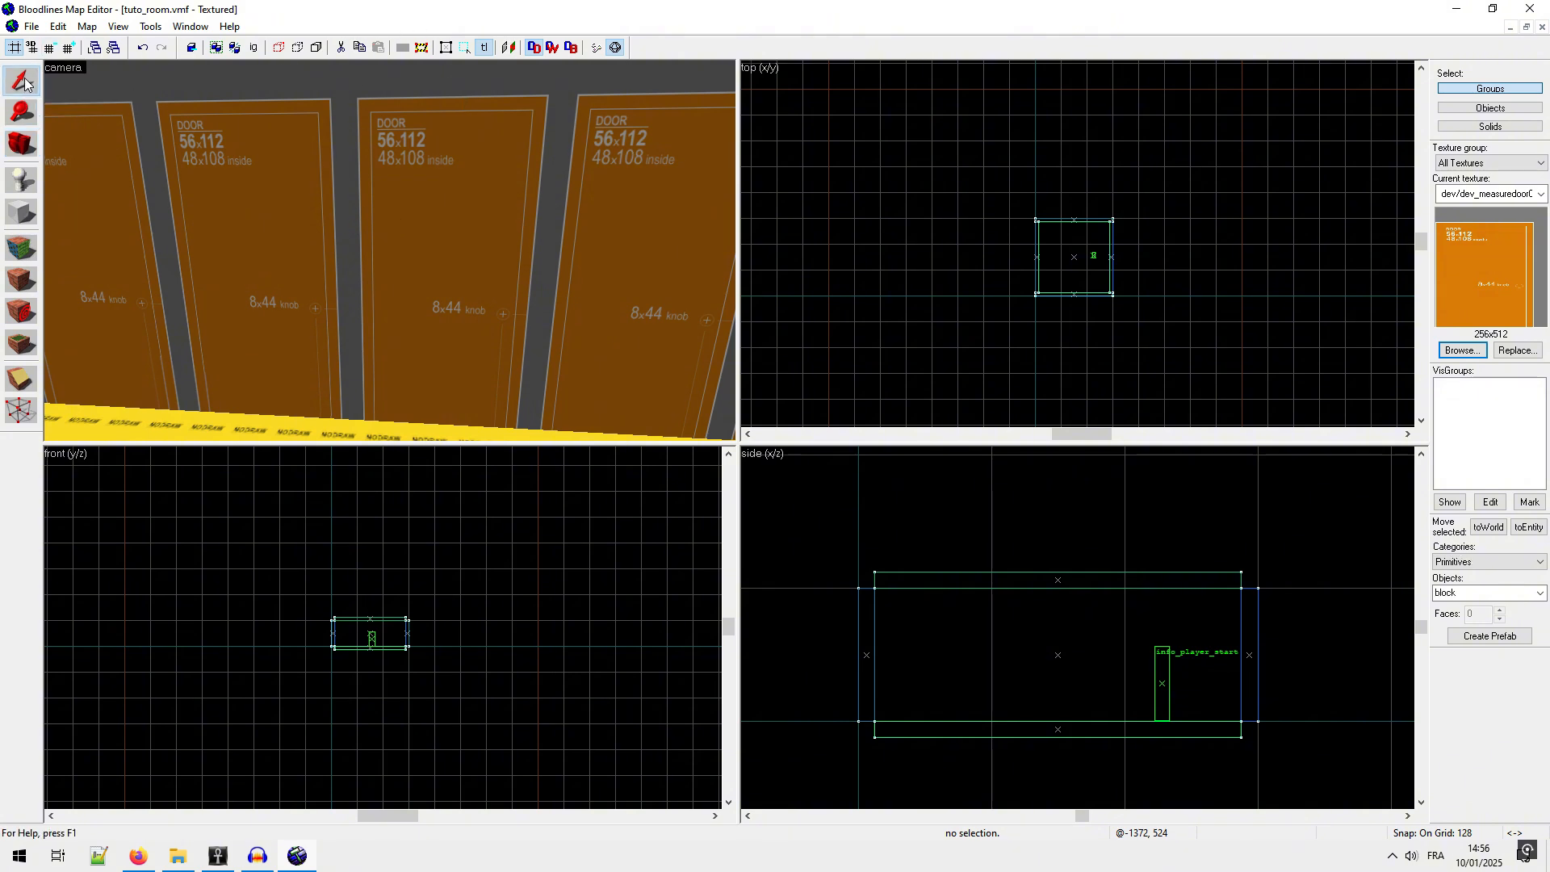
{"action": "left_click", "coordinate": [438, 221]}
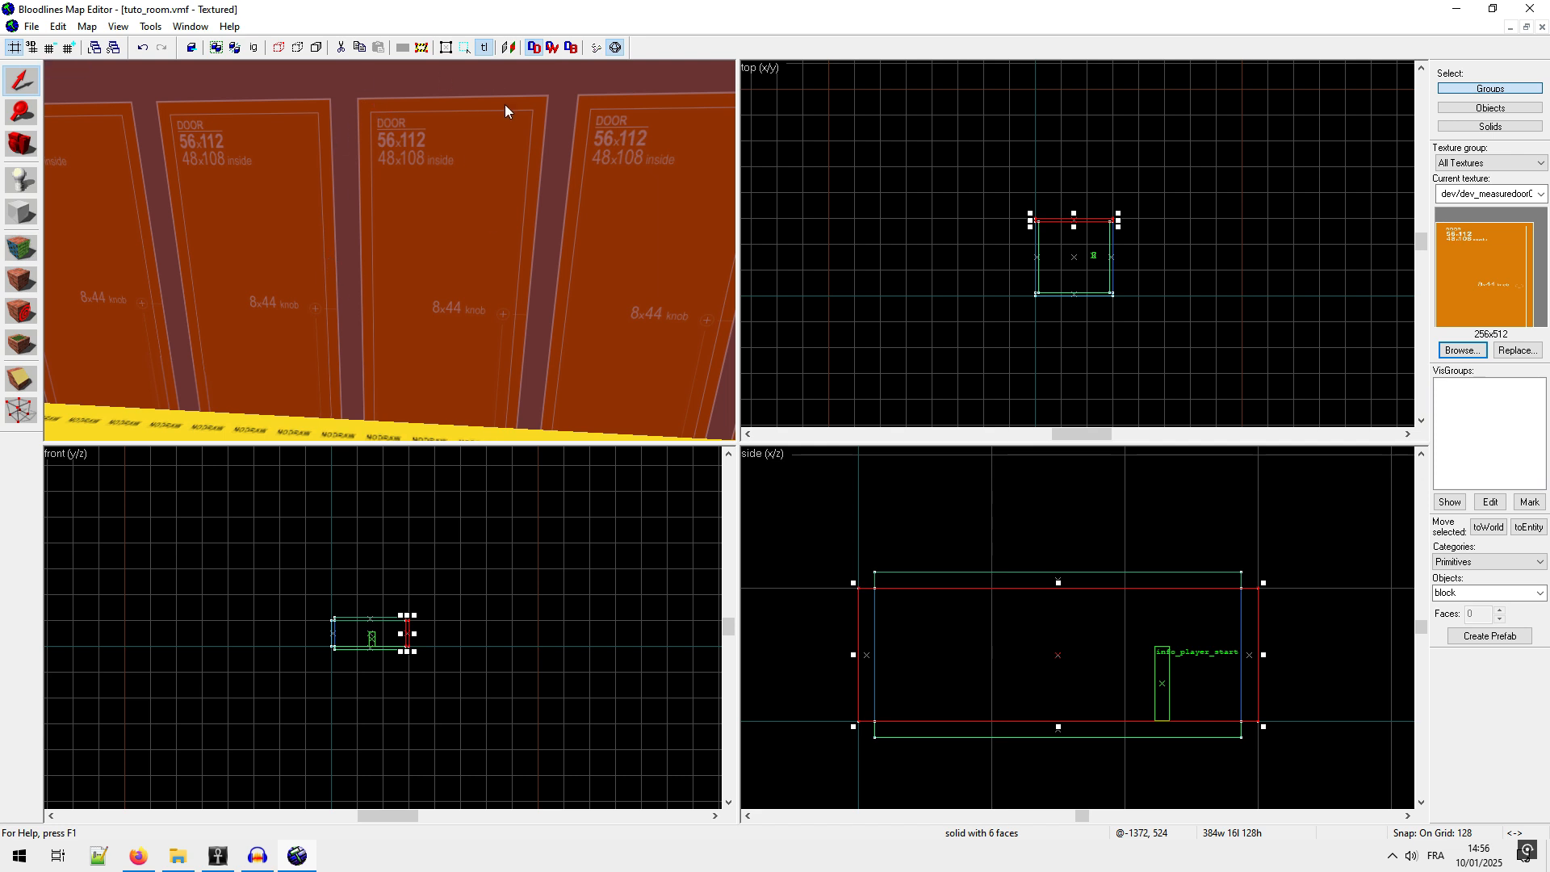
{"action": "left_click", "coordinate": [48, 47]}
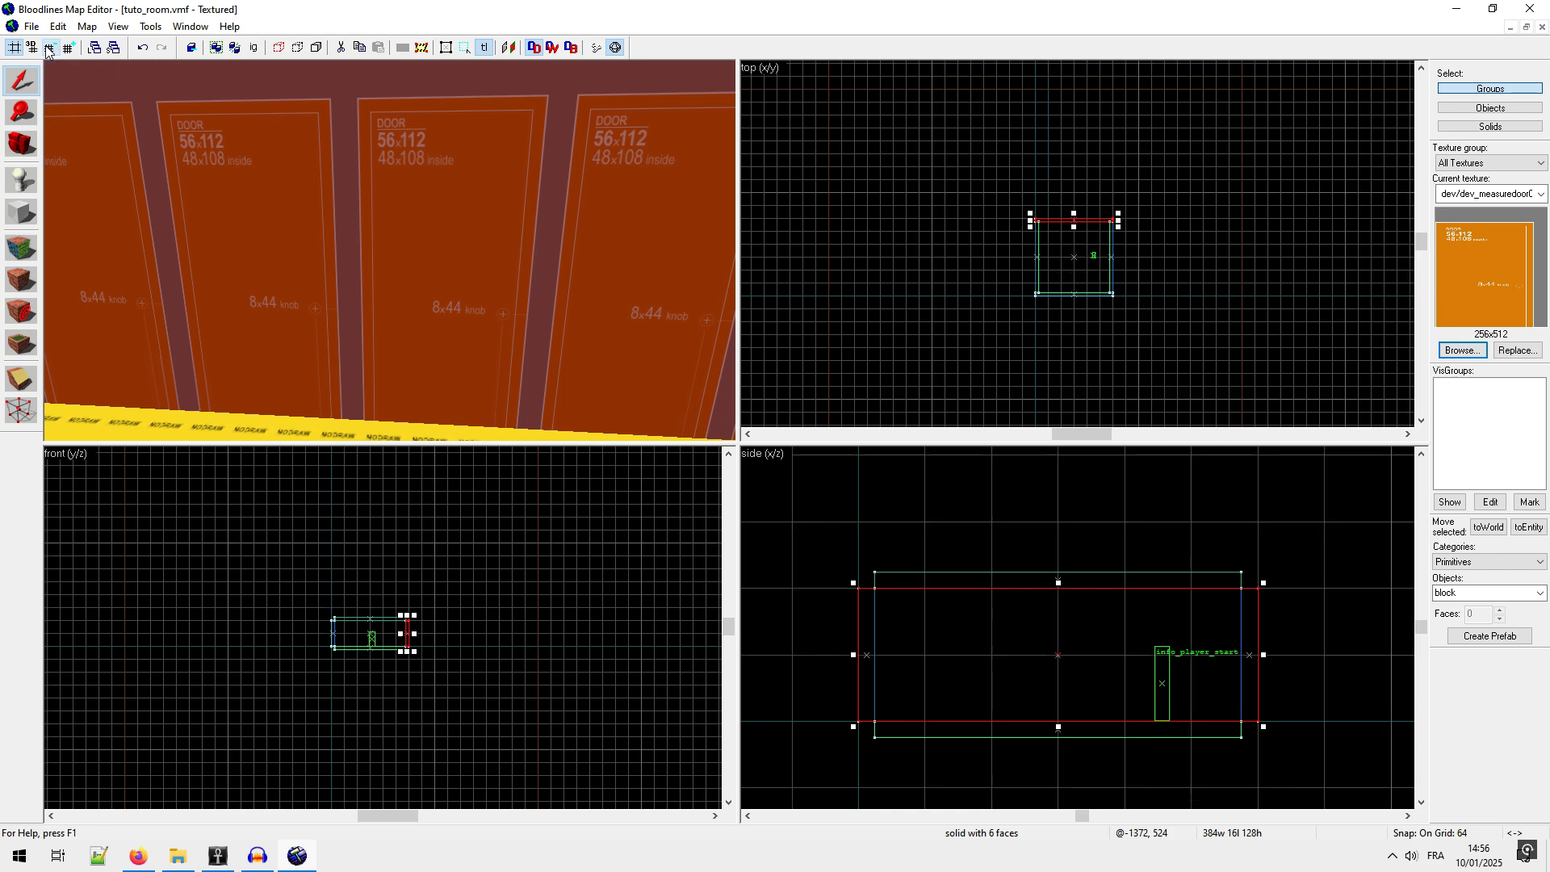
{"action": "left_click", "coordinate": [49, 47]}
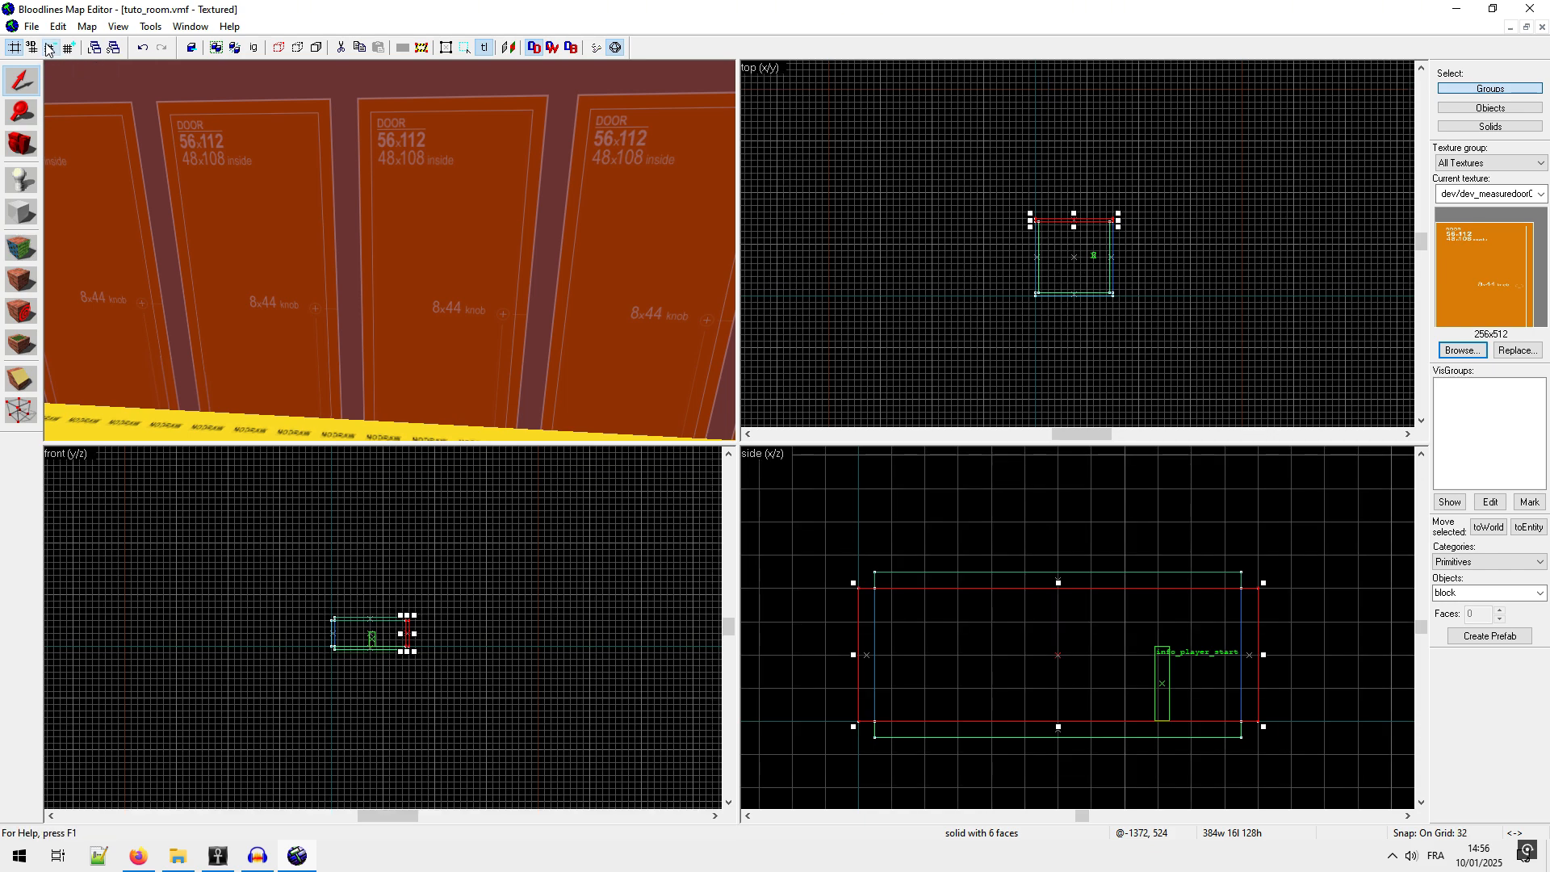
{"action": "left_click", "coordinate": [48, 47]}
{"action": "scroll", "coordinate": [1077, 242], "scroll_direction": "up", "scroll_amount": 6}
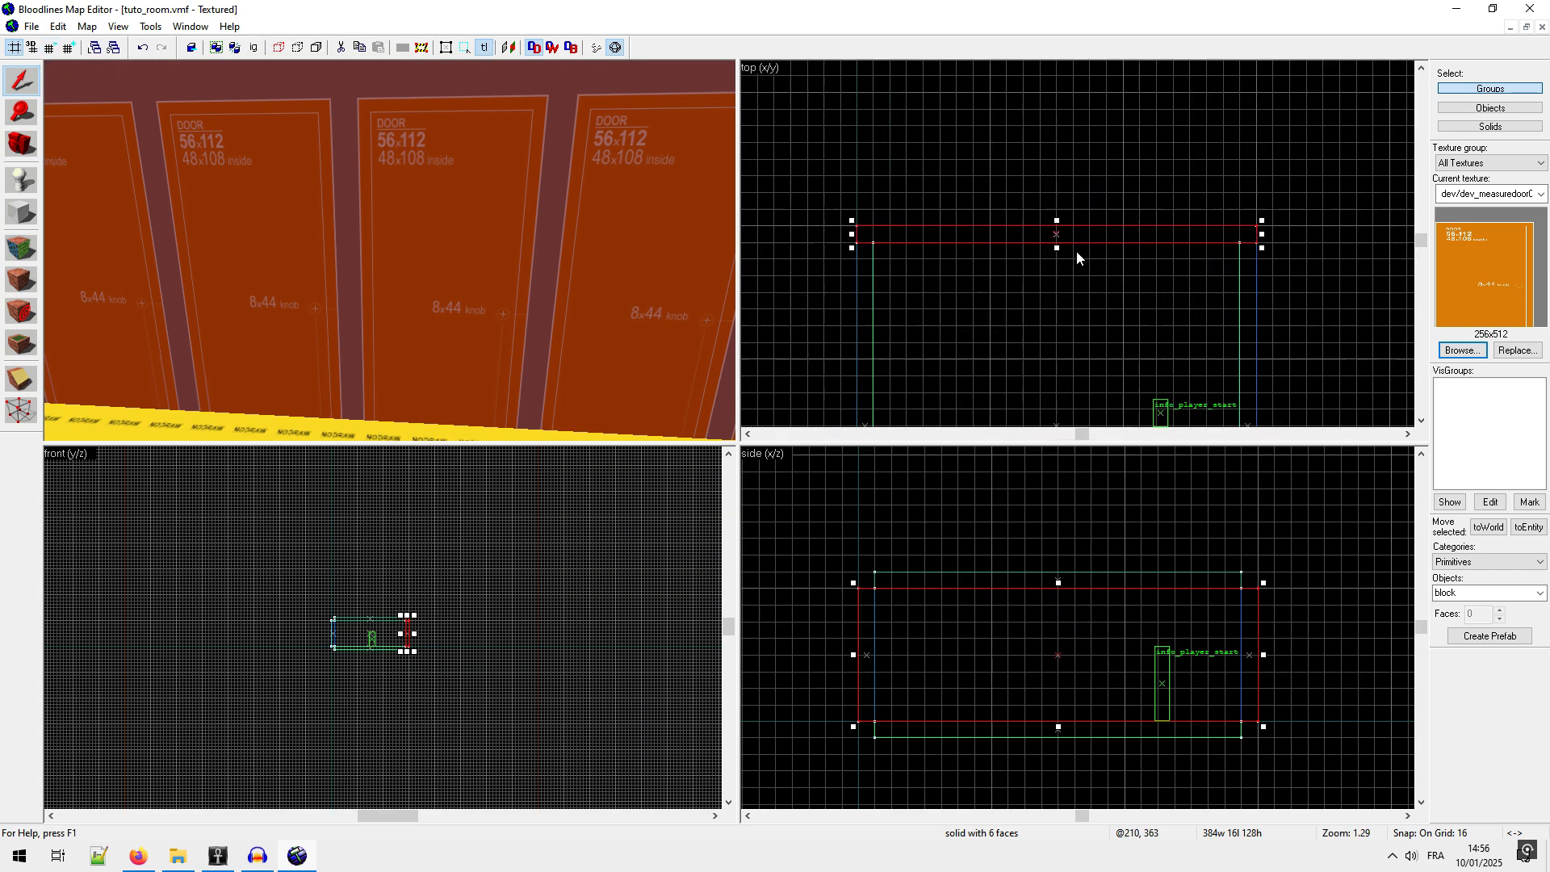
{"action": "scroll", "coordinate": [1076, 250], "scroll_direction": "up", "scroll_amount": 4}
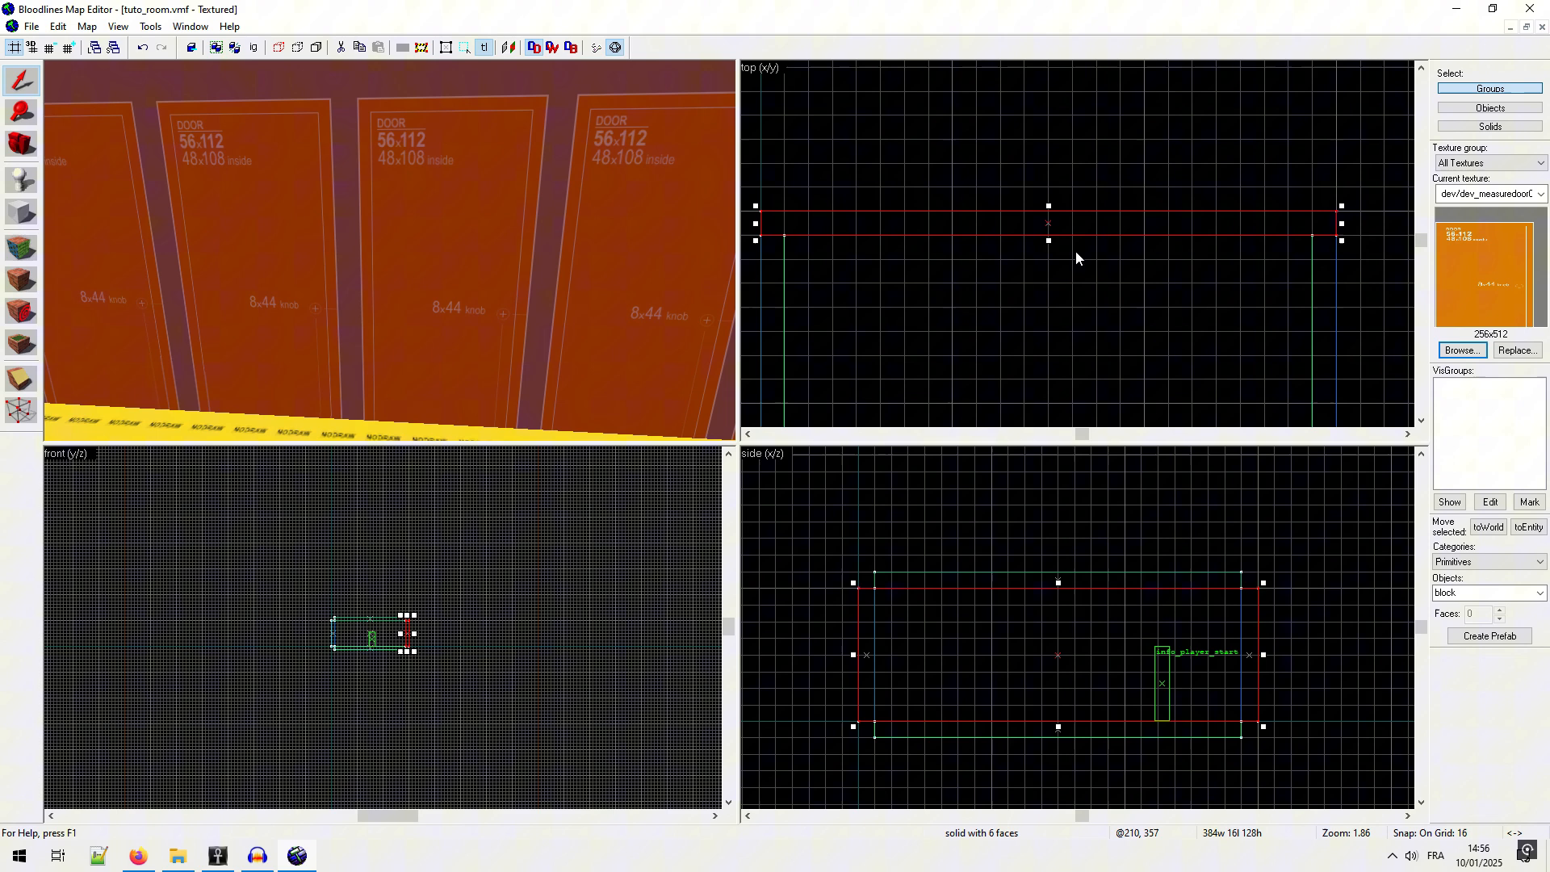
Step: Clip the door-textured wall vertically at its midpoint along a door outline's edge, keeping both halves
{"action": "left_click", "coordinate": [22, 379]}
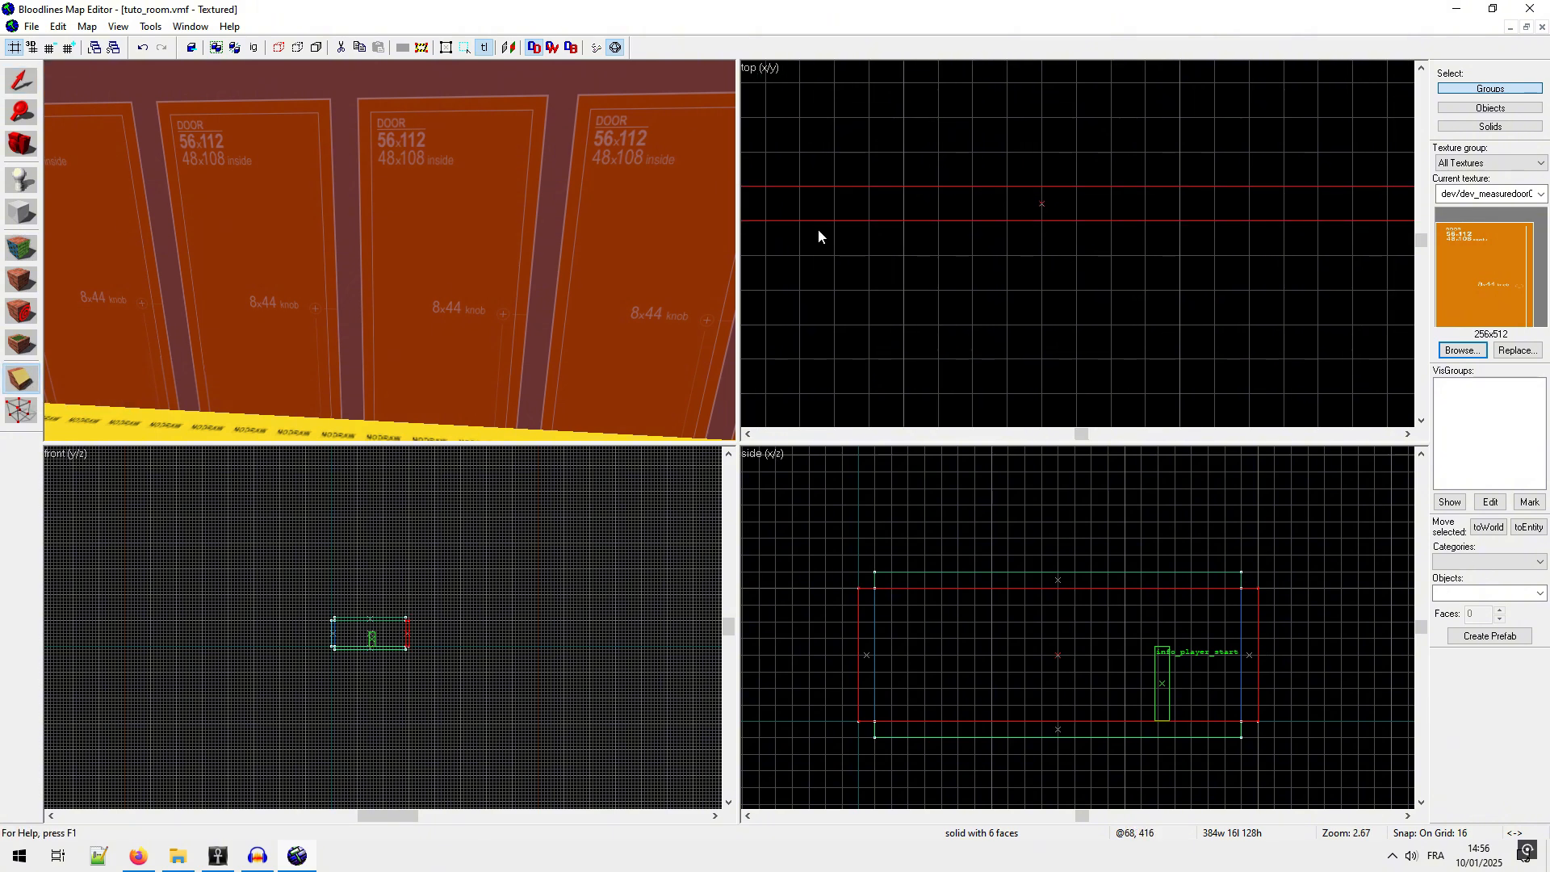
{"action": "left_click_drag", "start_coordinate": [1039, 152], "coordinate": [1044, 257]}
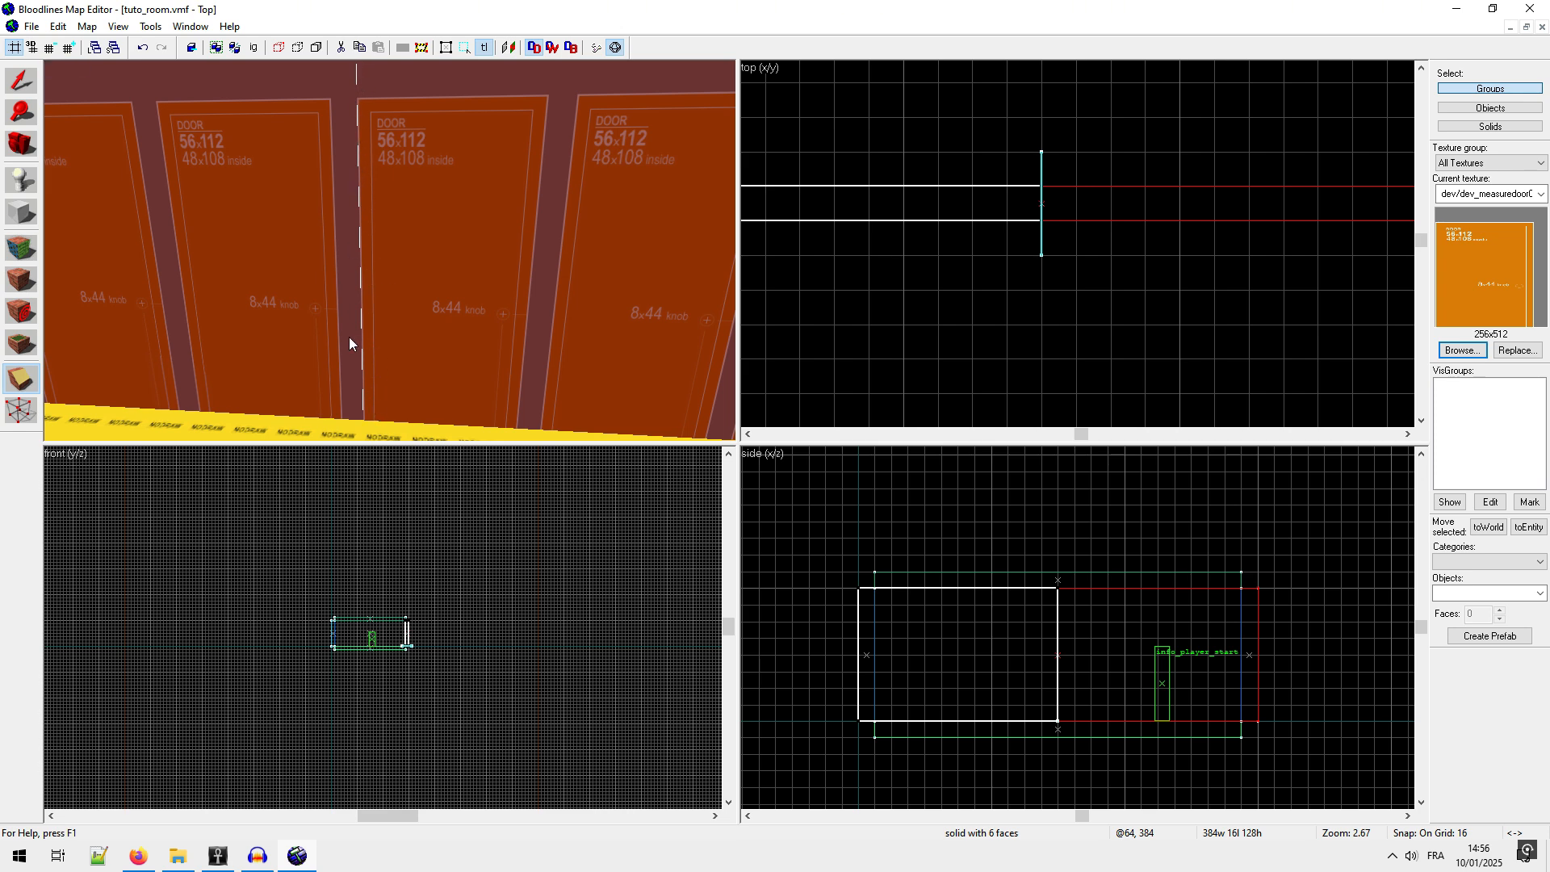
{"action": "left_click", "coordinate": [21, 378]}
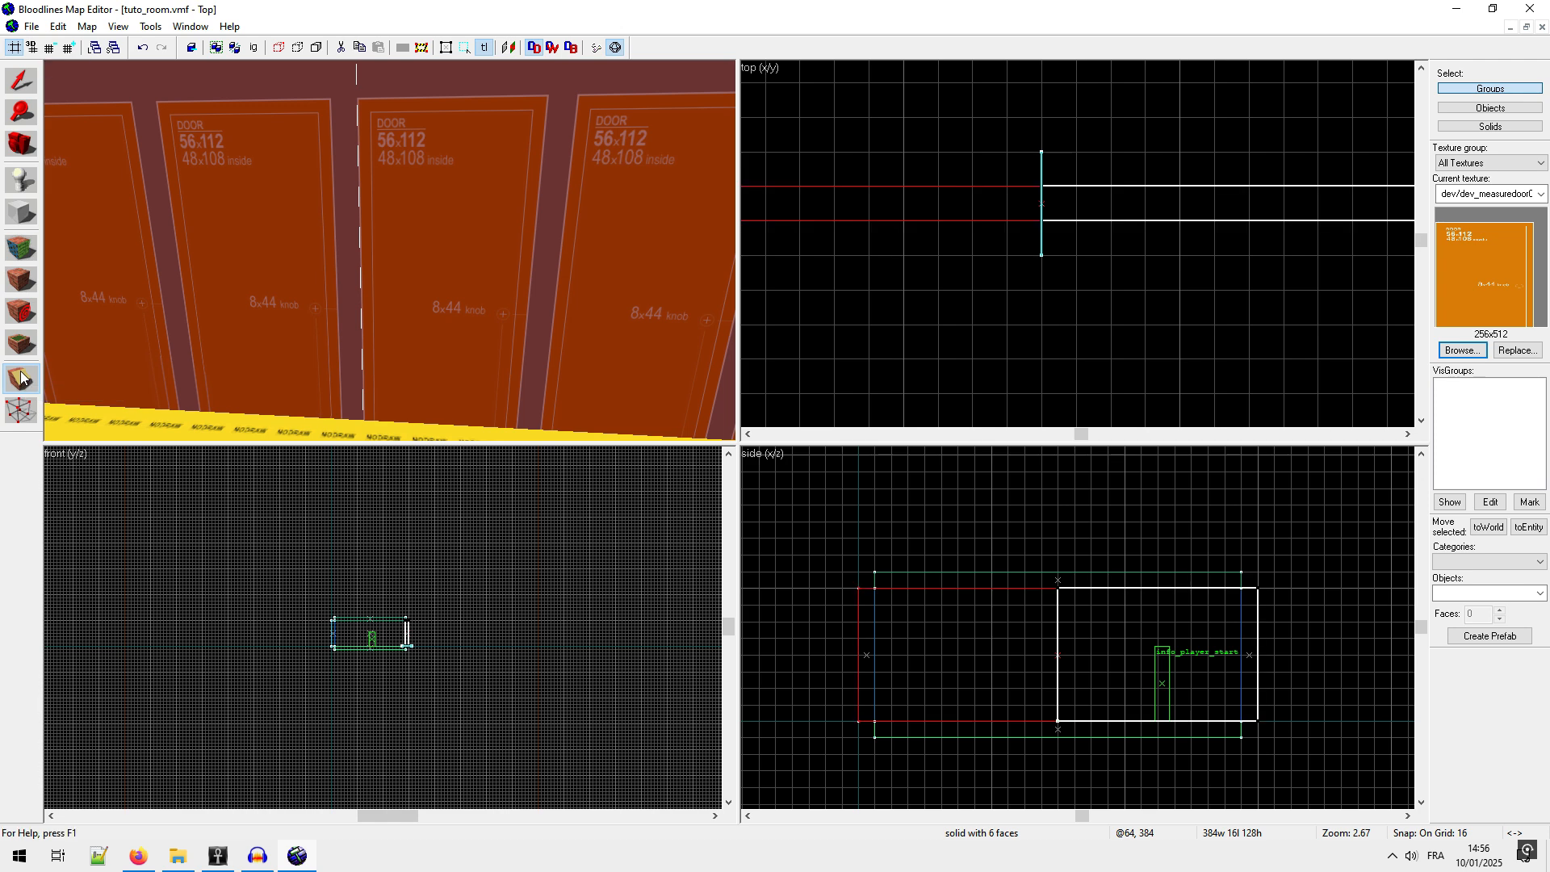
{"action": "left_click", "coordinate": [24, 378]}
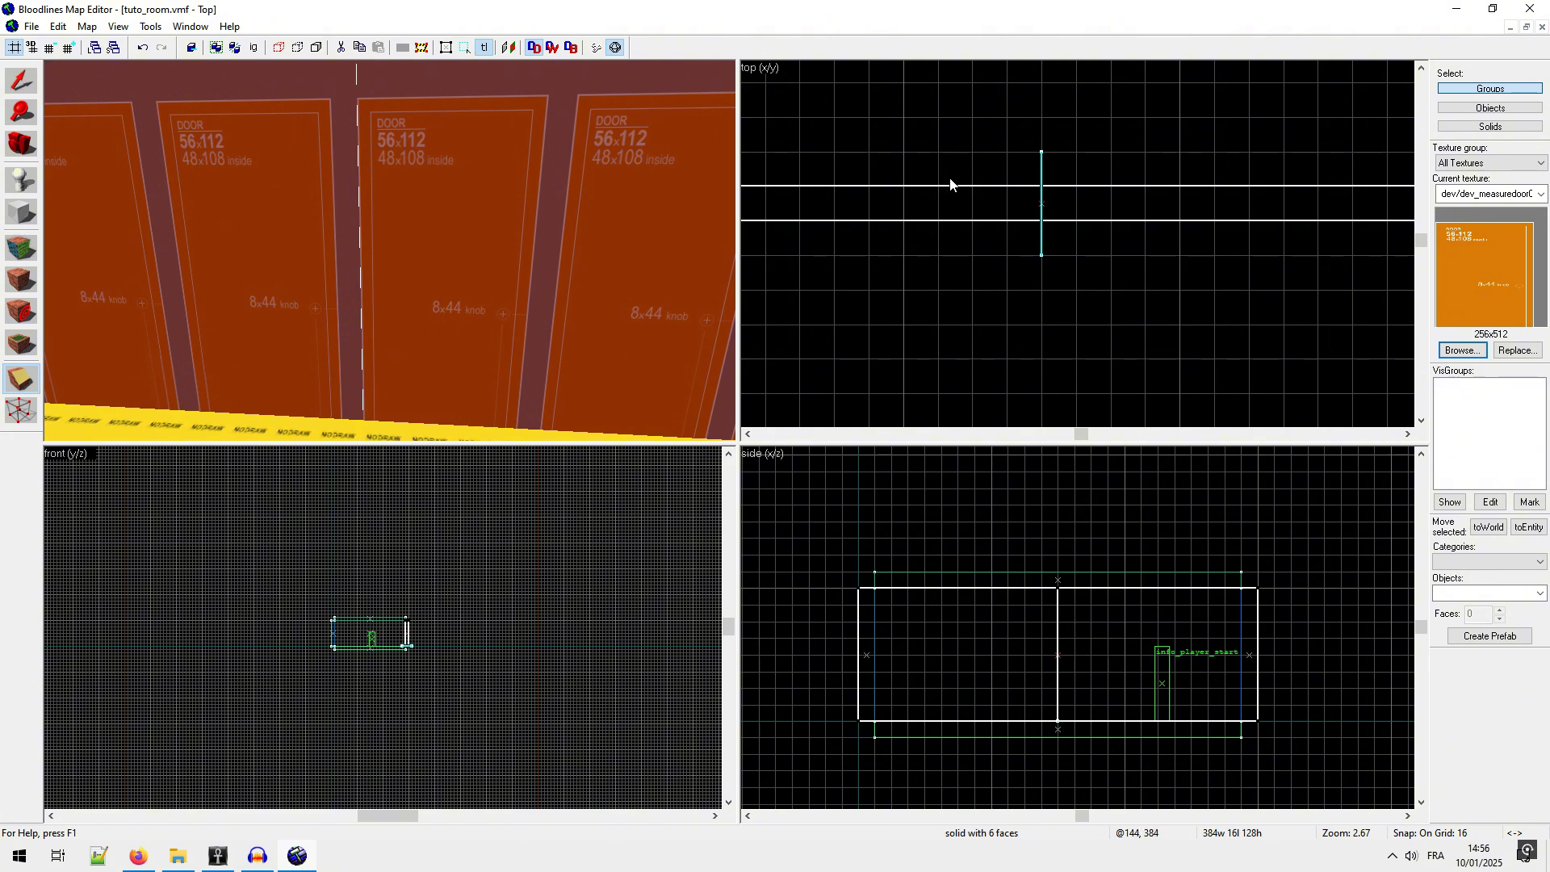
{"action": "left_click", "coordinate": [998, 205]}
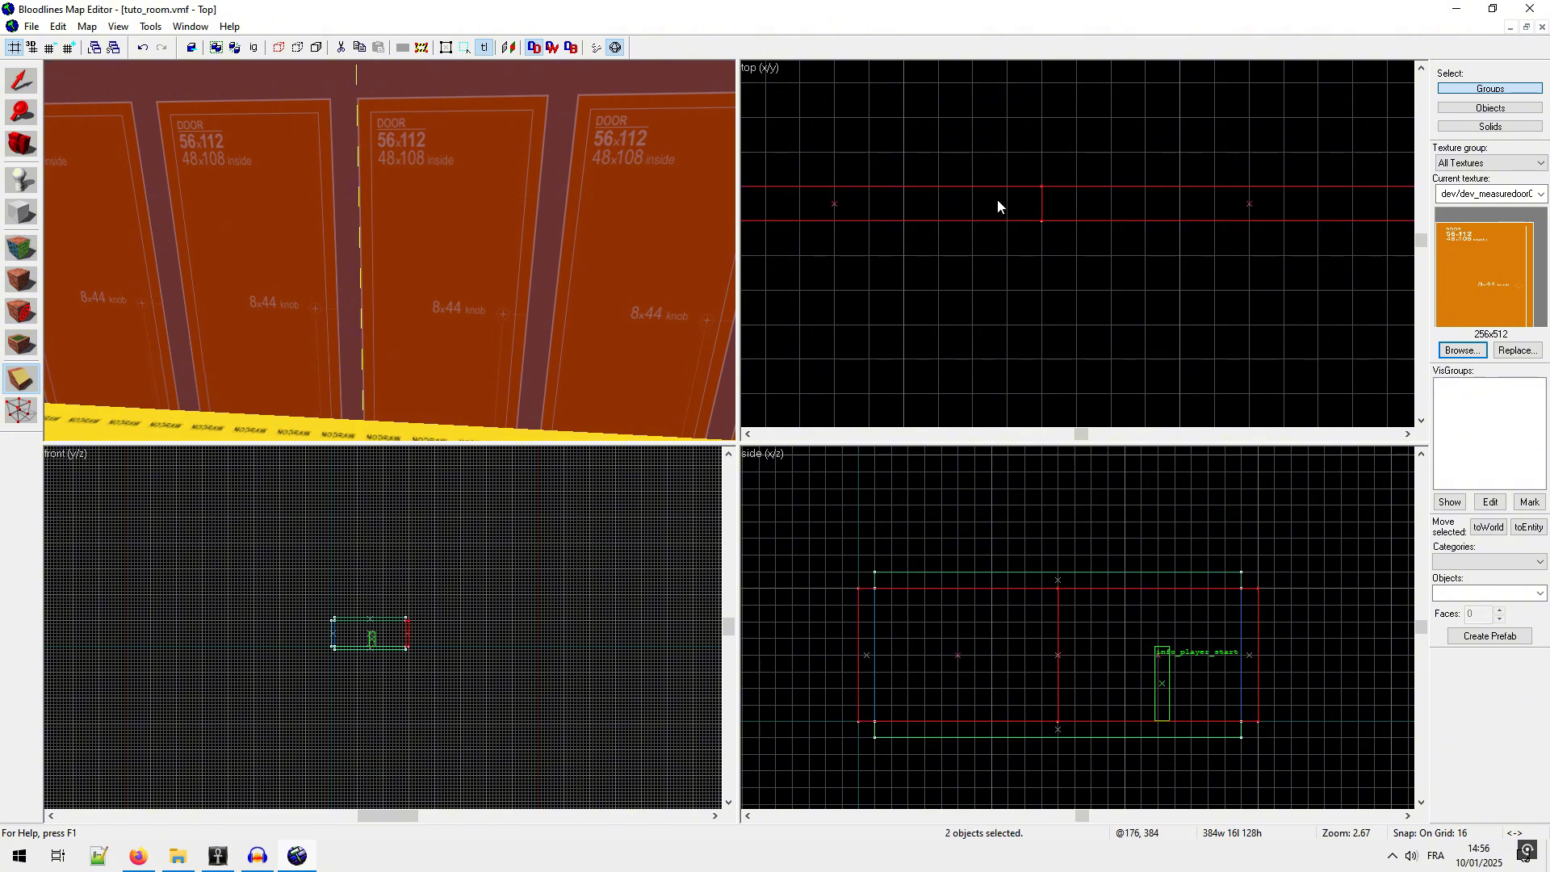
Step: Select the wall half beginning with that door outline and, with an 8-unit grid, clip it 56 units from the first cut, keeping both parts
{"action": "left_click", "coordinate": [23, 84]}
{"action": "left_click", "coordinate": [414, 216]}
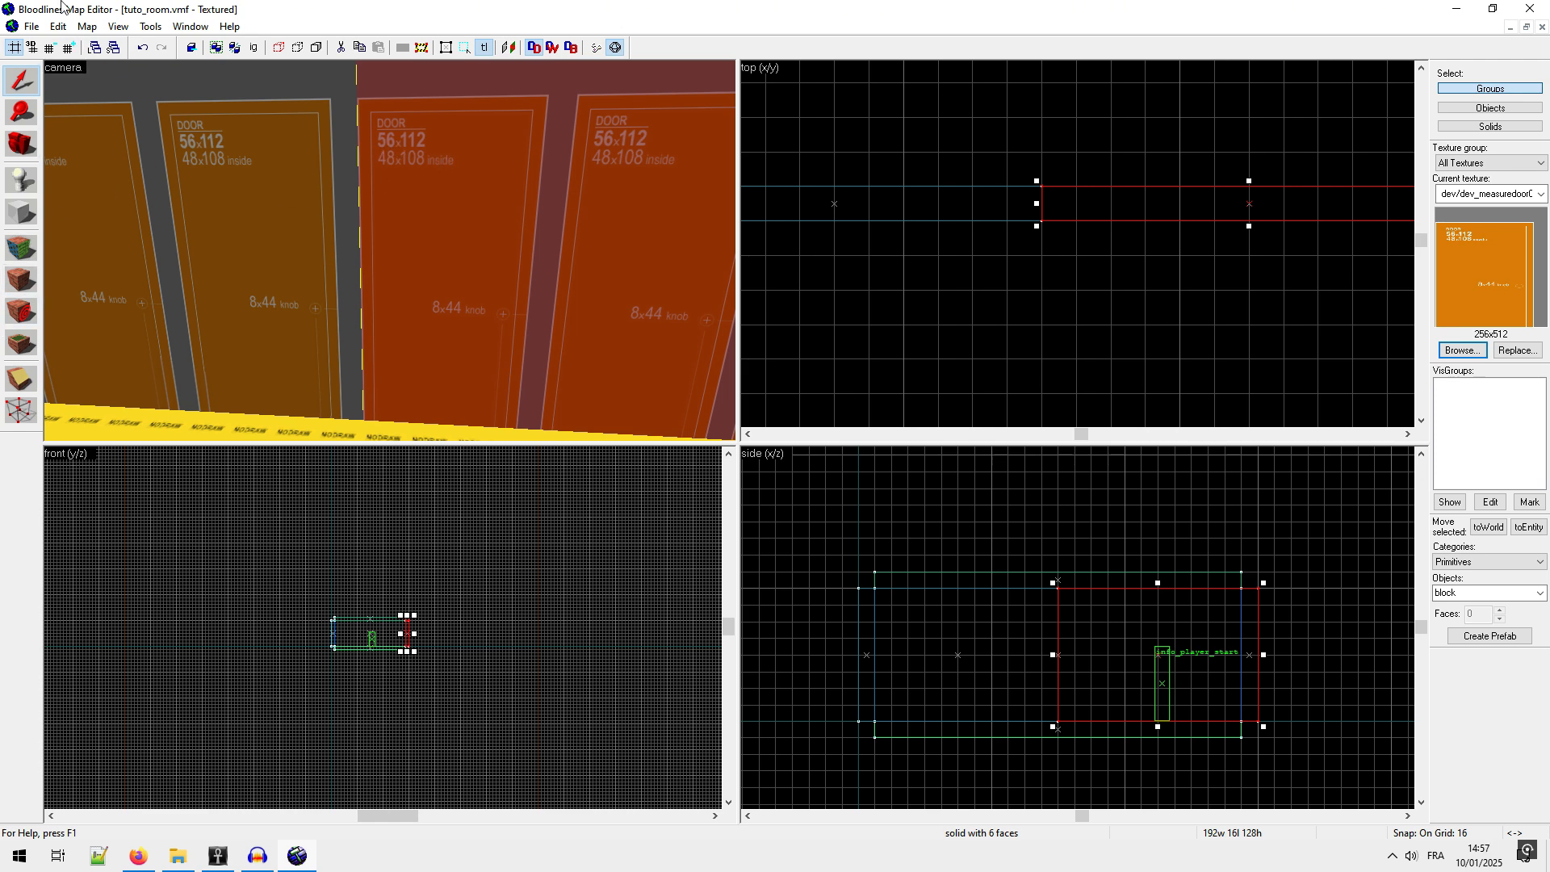
{"action": "left_click", "coordinate": [49, 47]}
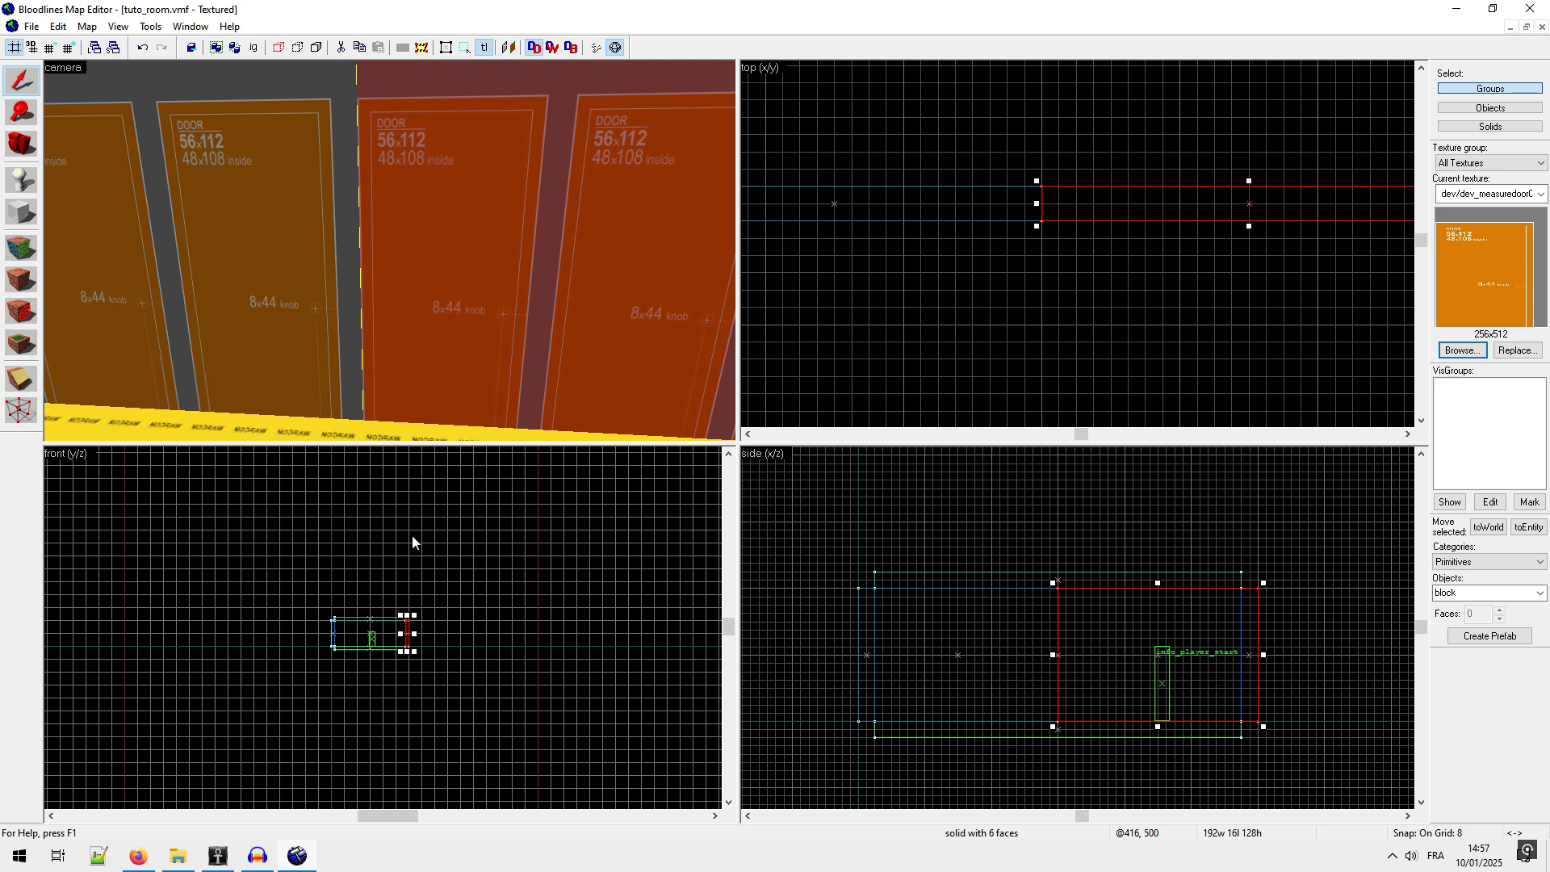
{"action": "left_click", "coordinate": [23, 379]}
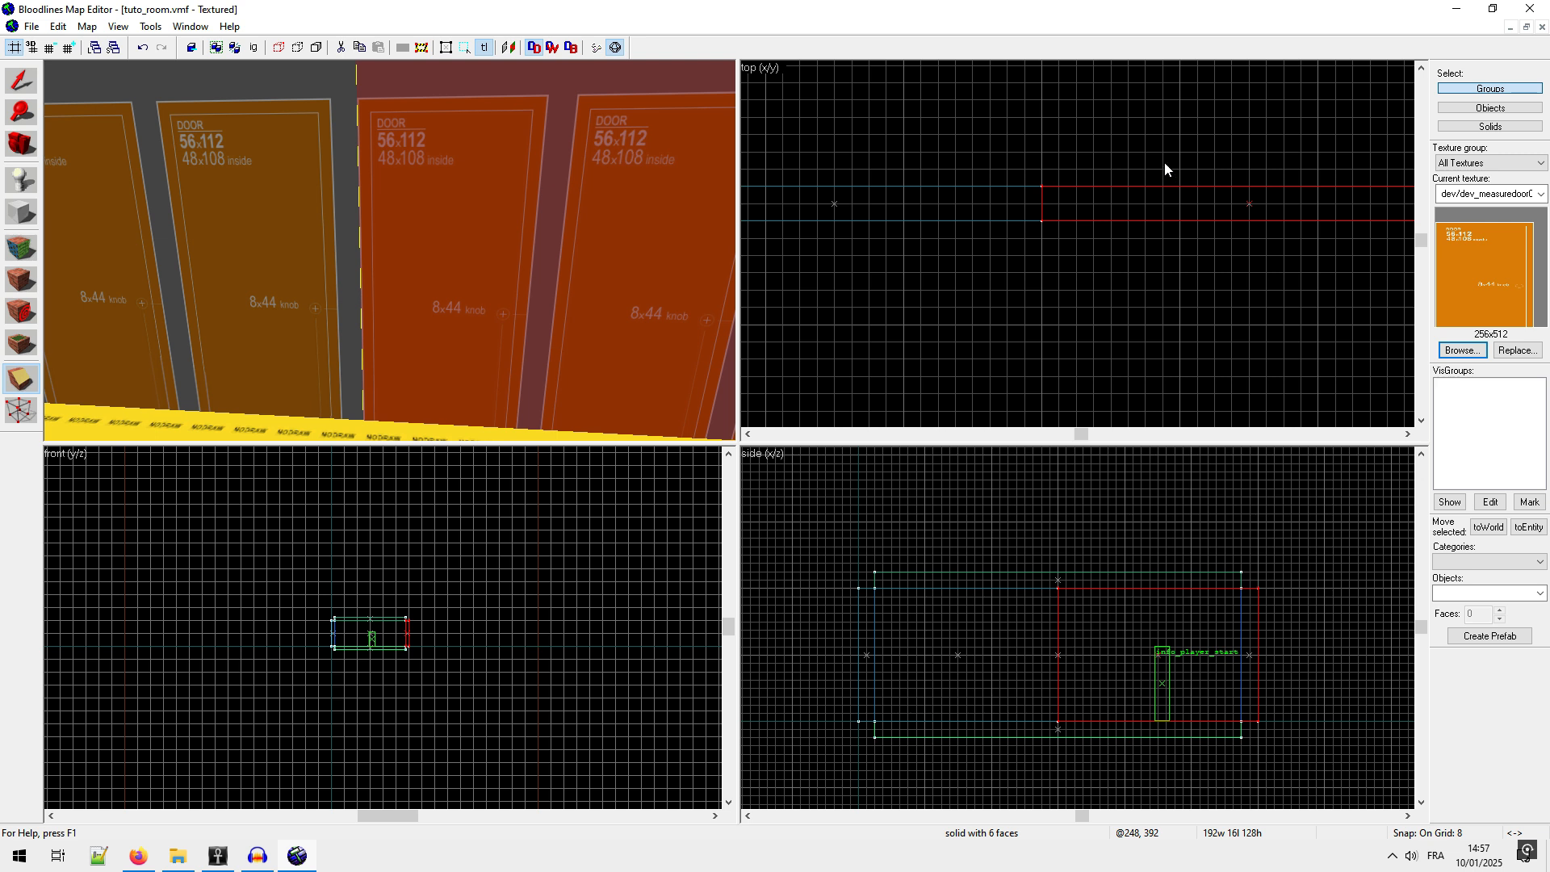
{"action": "left_click_drag", "start_coordinate": [1164, 167], "coordinate": [1169, 255]}
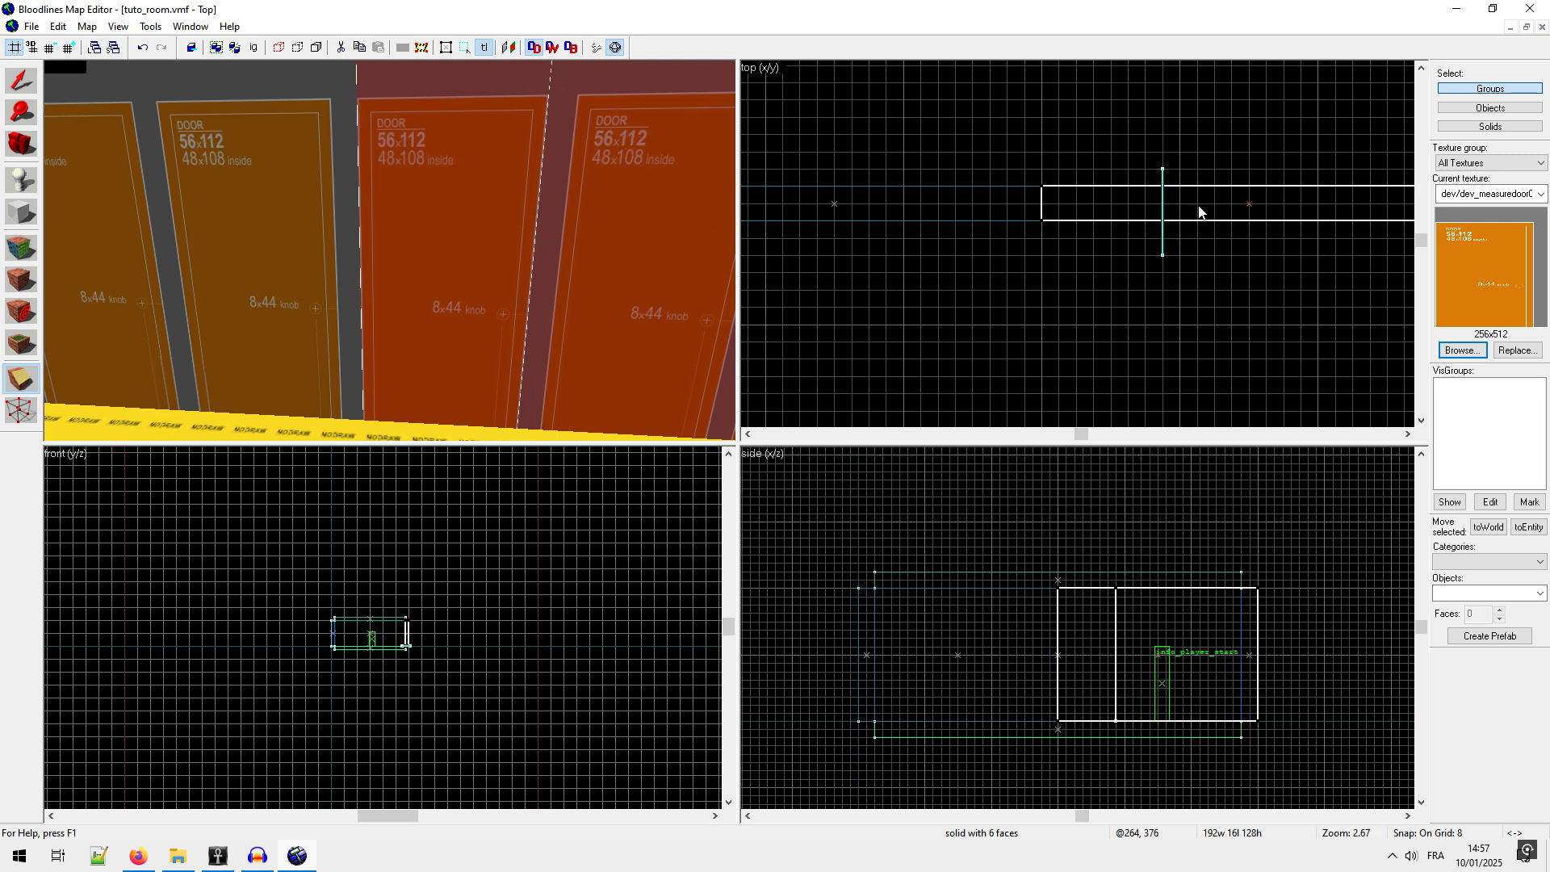
{"action": "key", "text": "Return"}
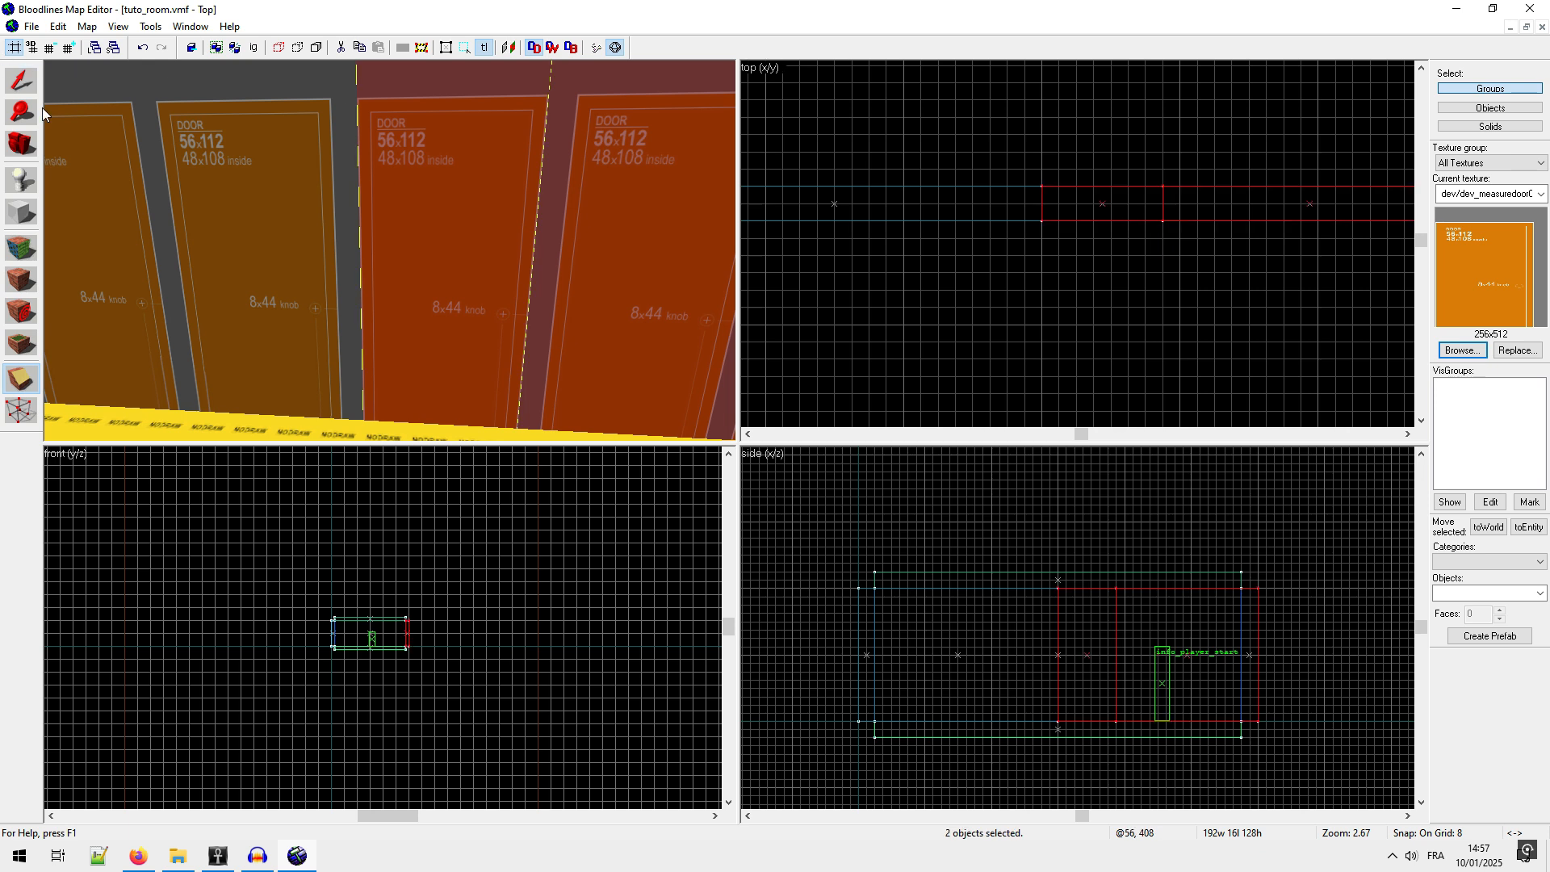
Step: Select the 56-unit-wide section and clip it horizontally at a height of 112 units, keeping both parts
{"action": "left_click", "coordinate": [22, 81]}
{"action": "left_click", "coordinate": [444, 178]}
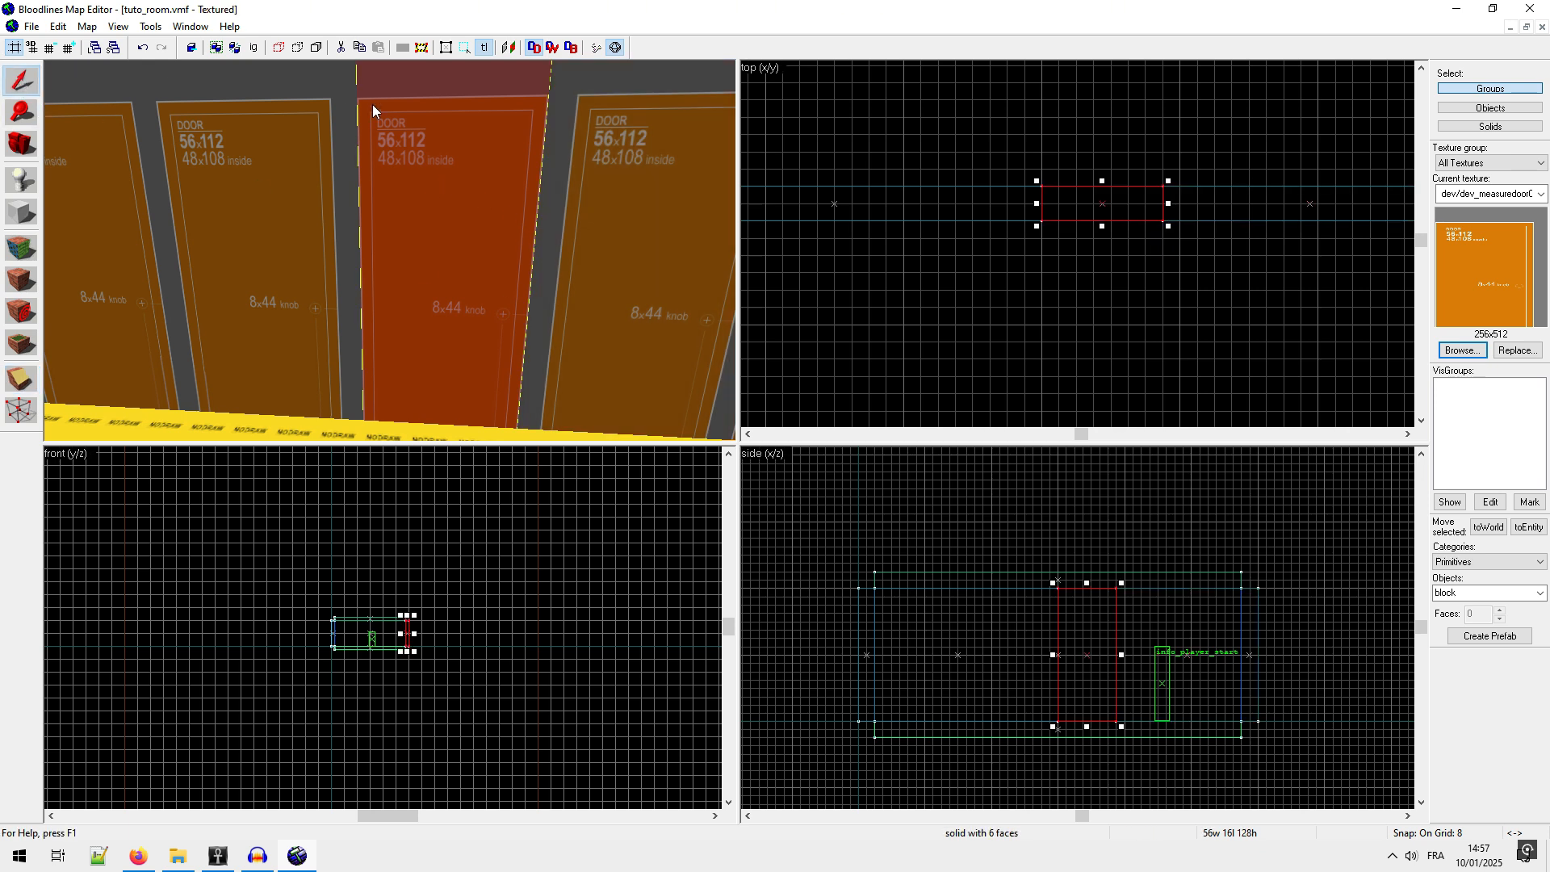
{"action": "scroll", "coordinate": [1126, 607], "scroll_direction": "up", "scroll_amount": 6}
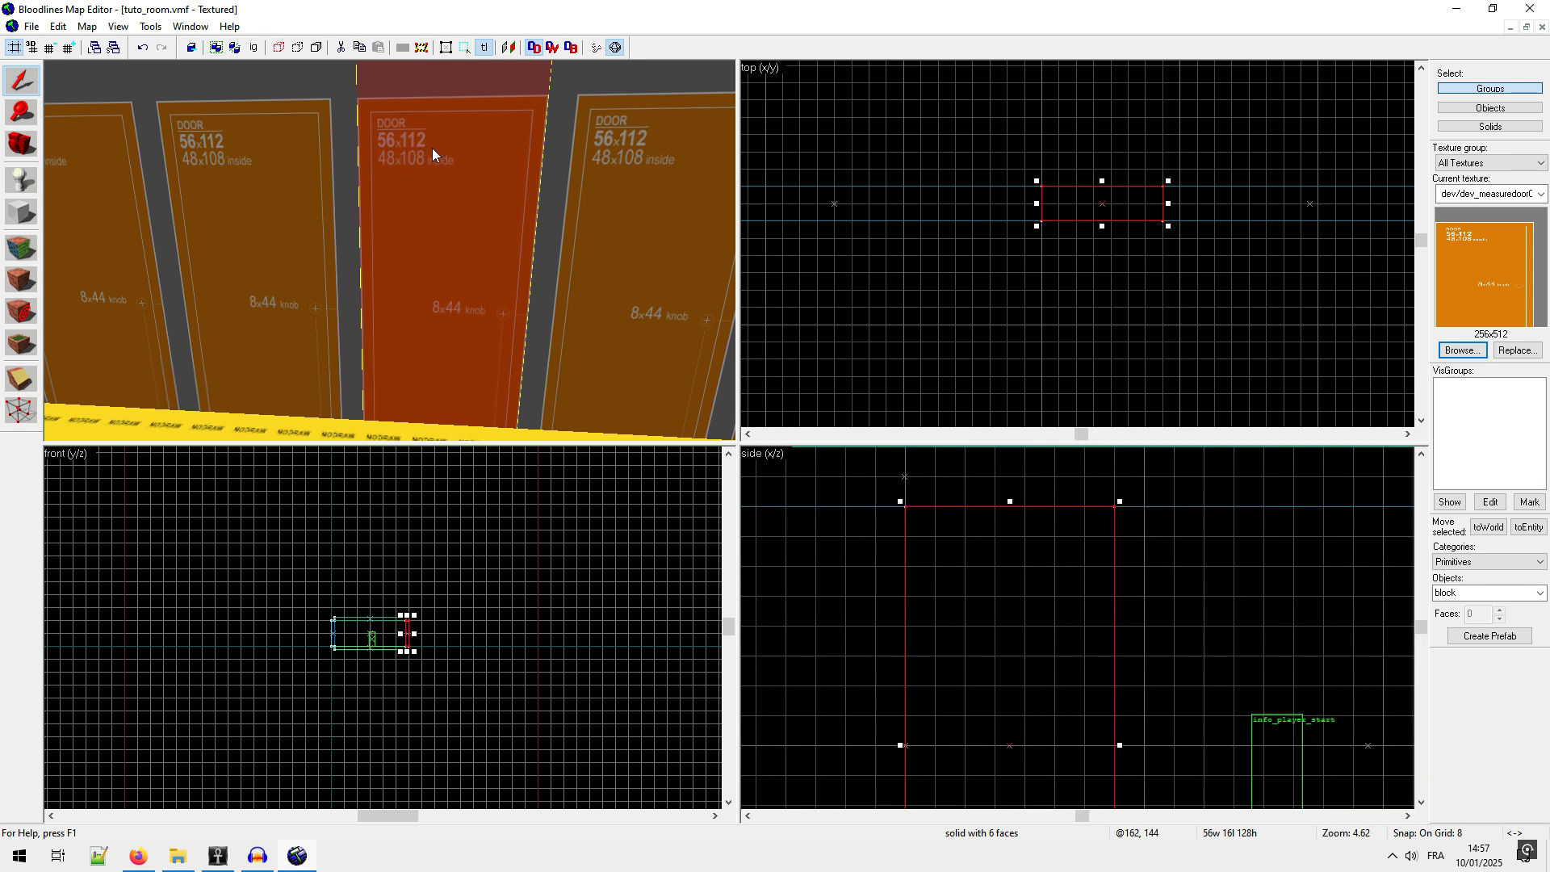
{"action": "left_click", "coordinate": [22, 377]}
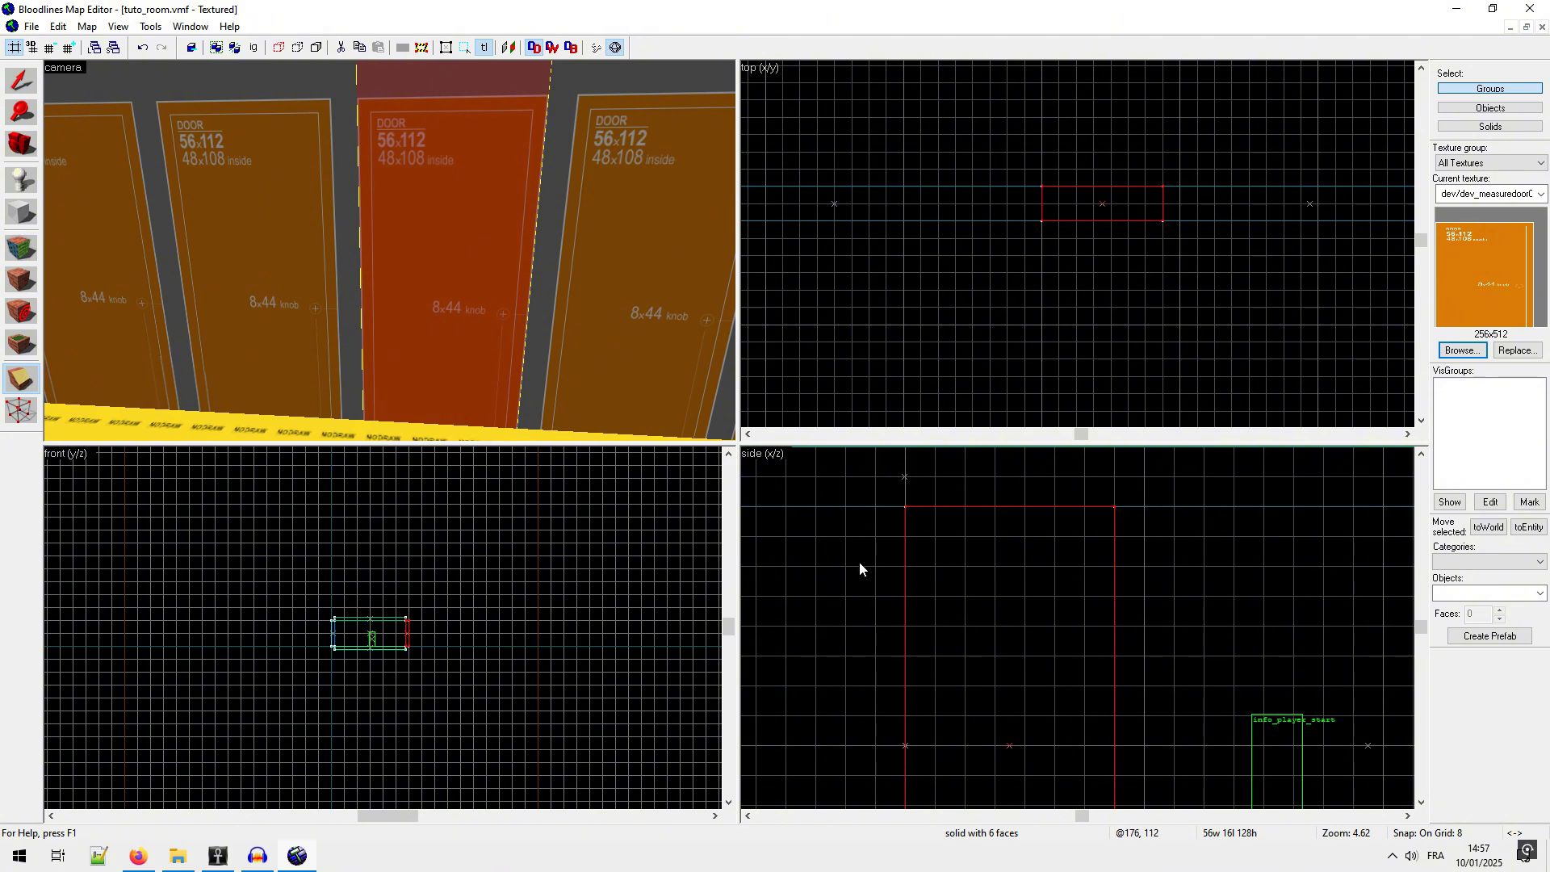
{"action": "left_click_drag", "start_coordinate": [845, 566], "coordinate": [1149, 566]}
{"action": "key", "text": "Return"}
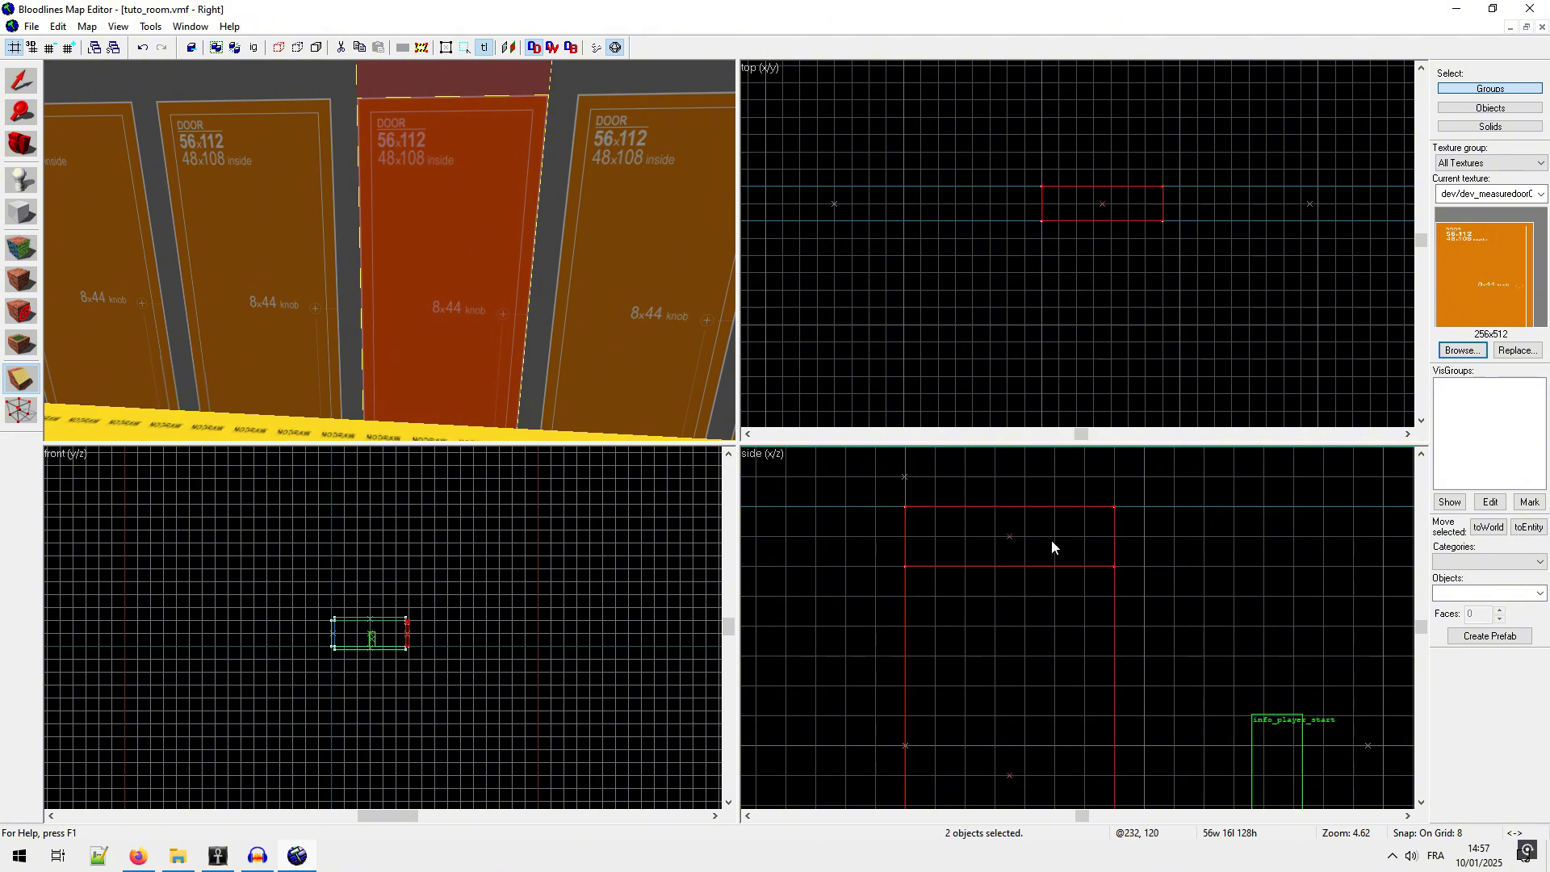
Step: Select the 56x112 door section, set the grid snap to 4, and clip a 4-unit vertical strip along the side opposite the knob, keeping both parts
{"action": "left_click", "coordinate": [21, 79]}
{"action": "left_click", "coordinate": [446, 191]}
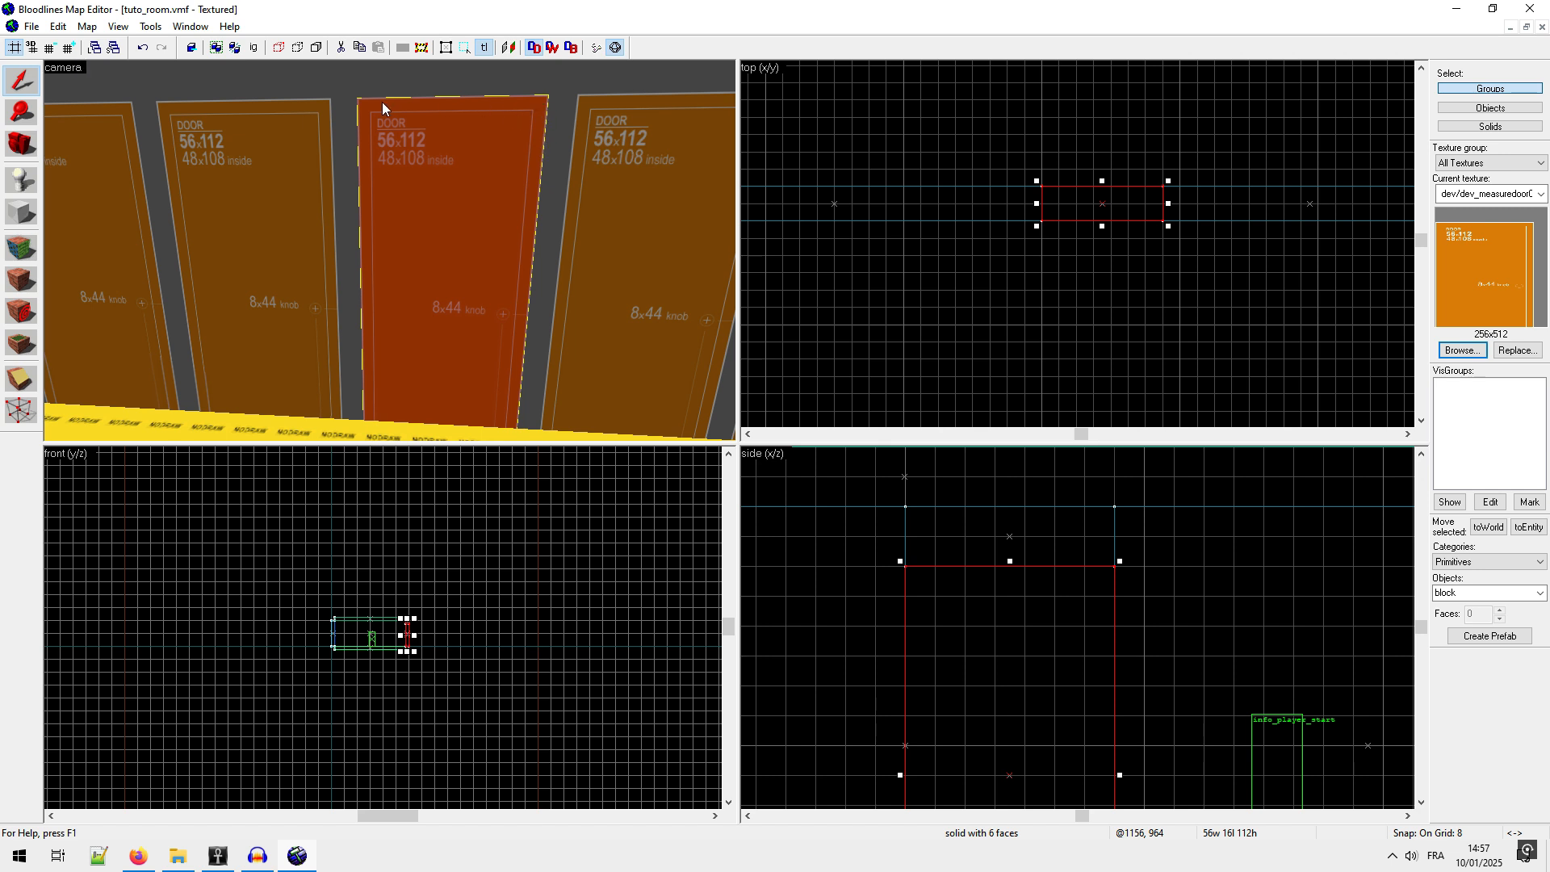
{"action": "left_click", "coordinate": [49, 50]}
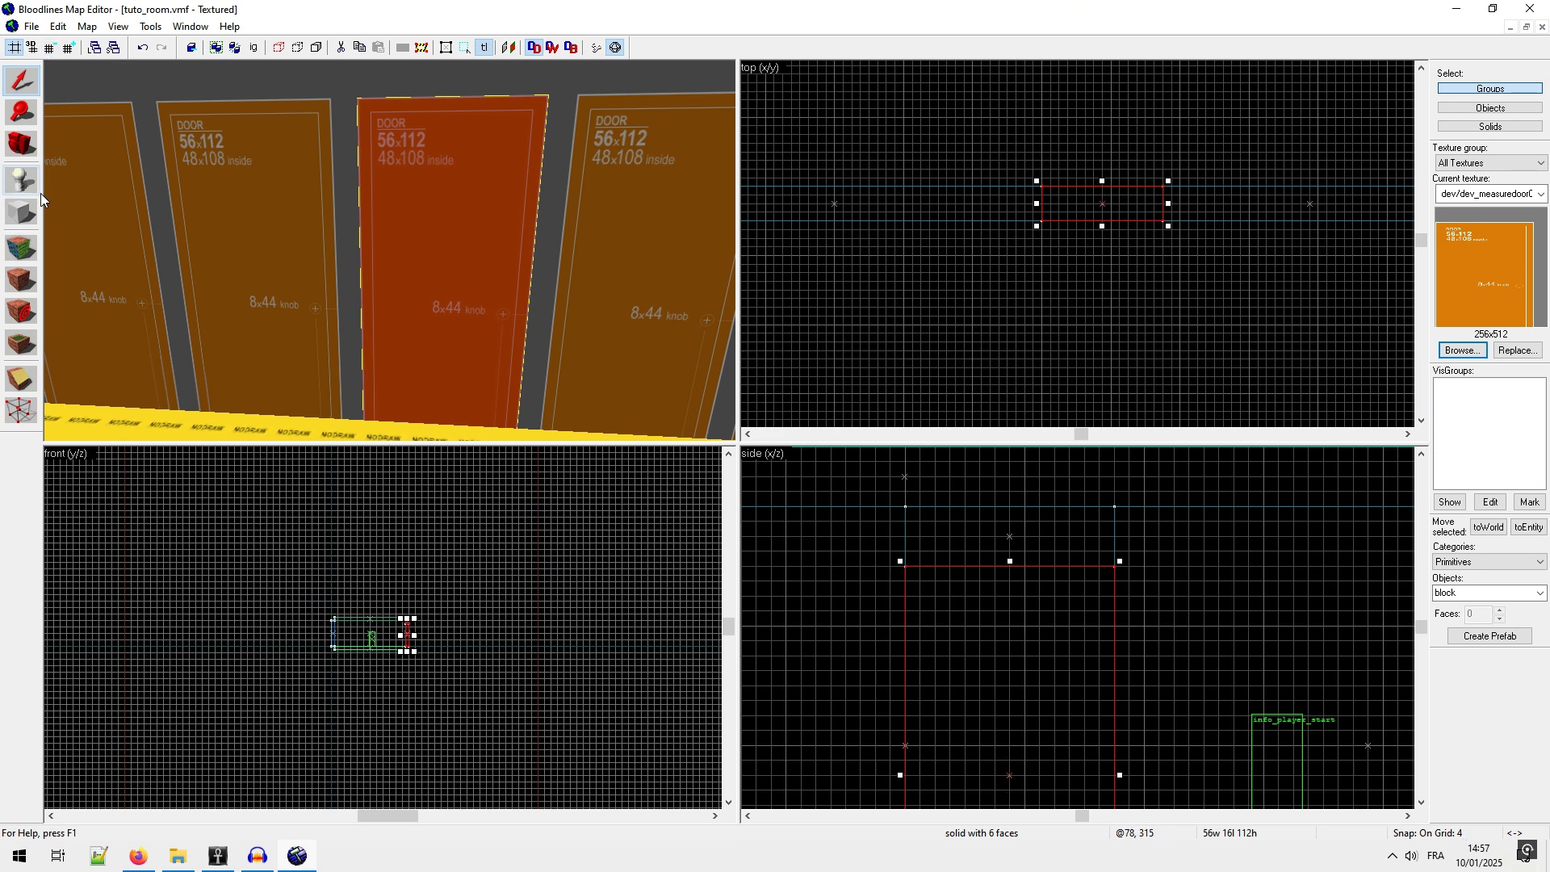
{"action": "scroll", "coordinate": [1066, 167], "scroll_direction": "up", "scroll_amount": 3}
{"action": "key", "text": "shift+a"}
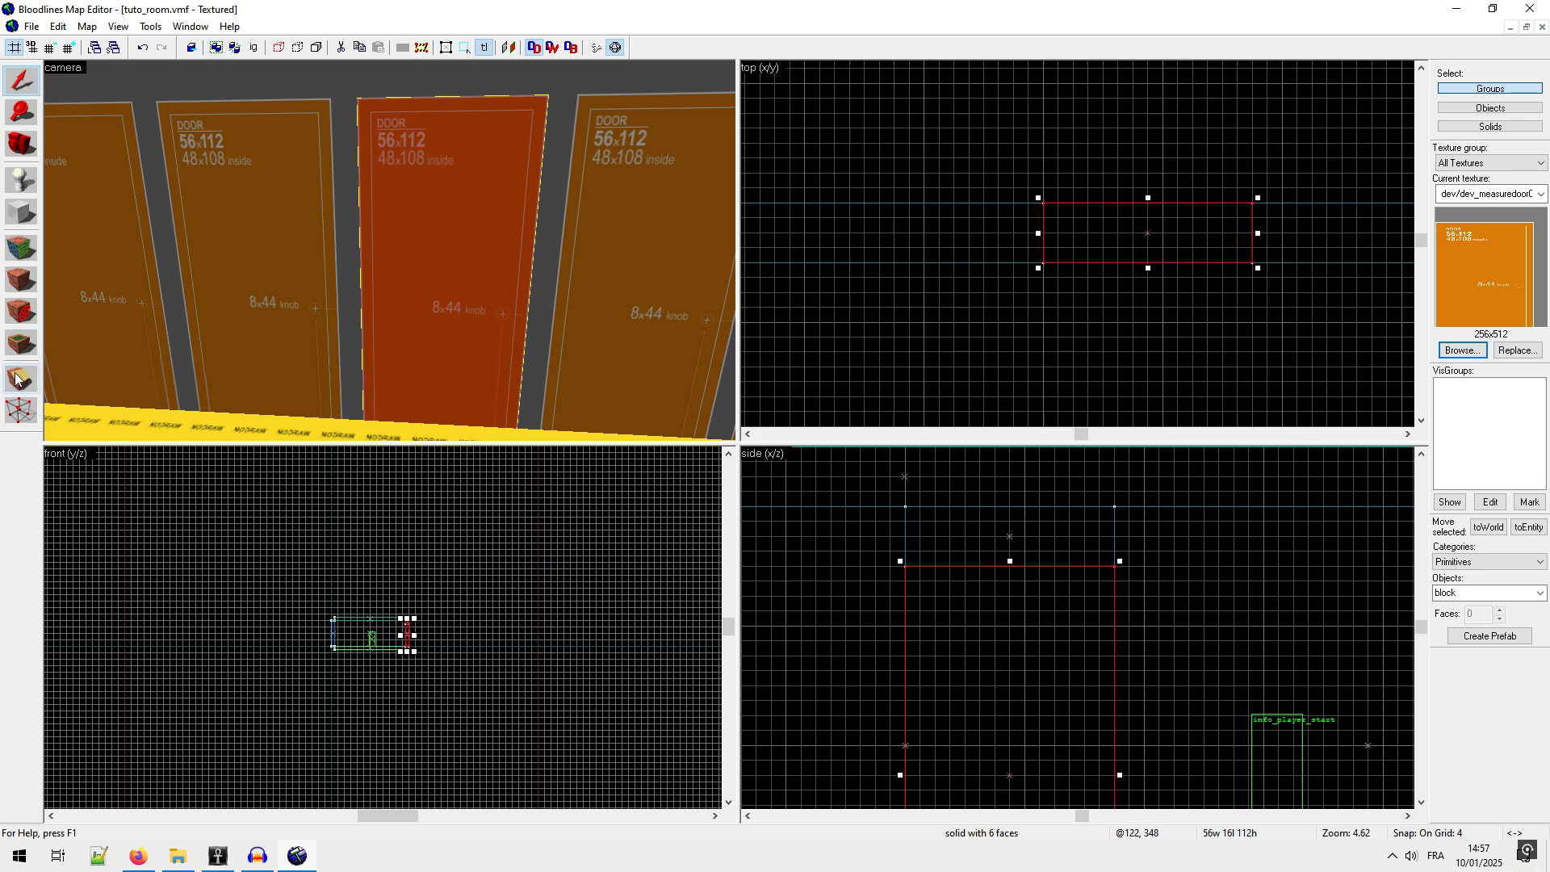
{"action": "scroll", "coordinate": [1145, 274], "scroll_direction": "up", "scroll_amount": 2}
{"action": "scroll", "coordinate": [1146, 276], "scroll_direction": "up", "scroll_amount": 1}
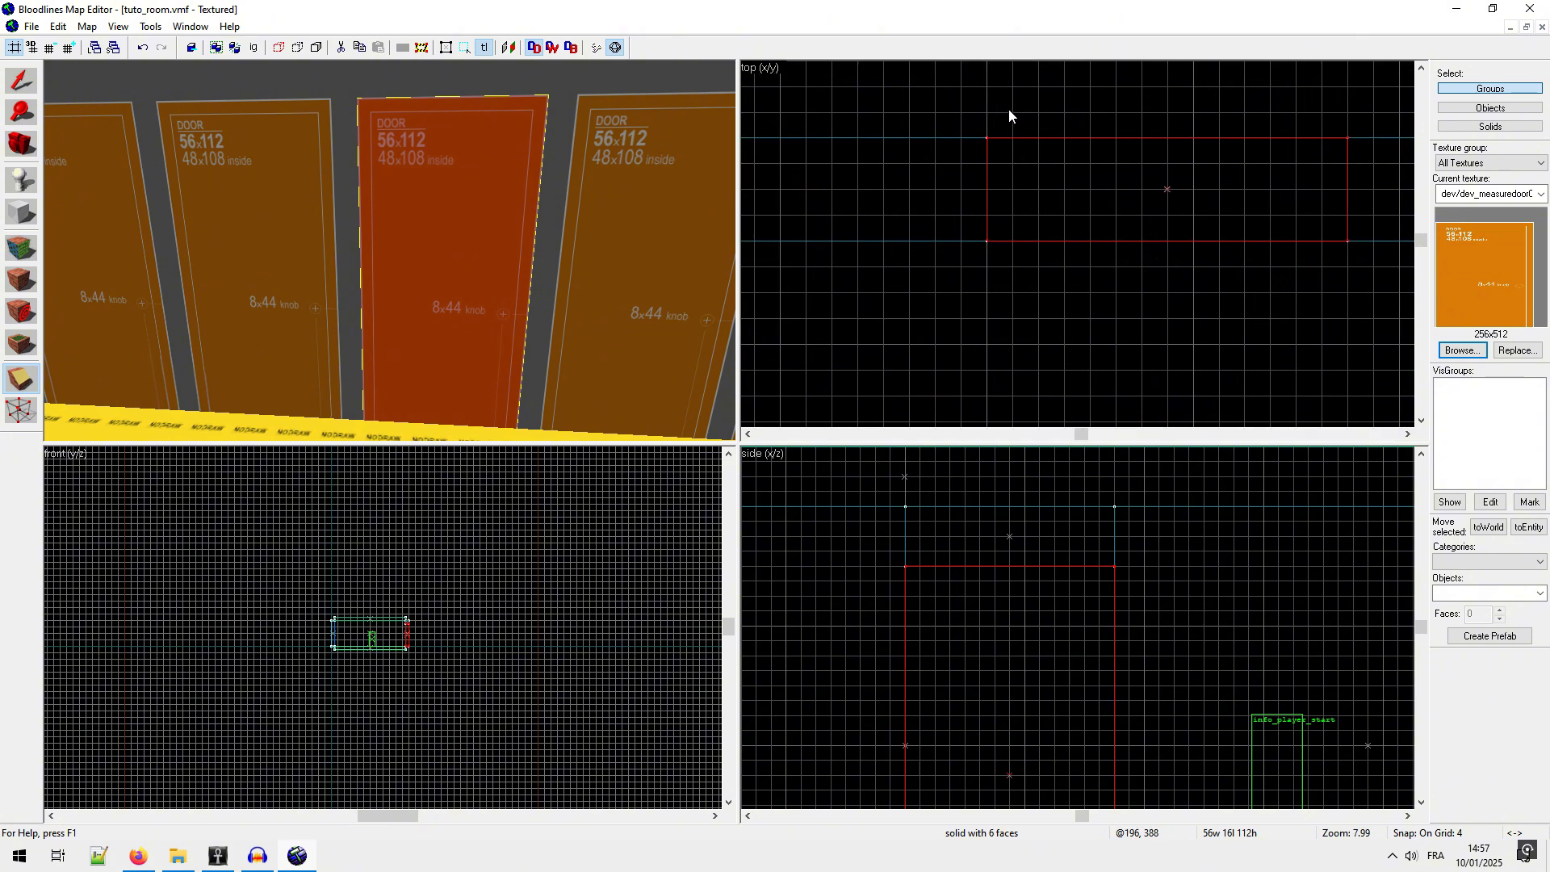
{"action": "left_click_drag", "start_coordinate": [1010, 116], "coordinate": [1014, 242]}
{"action": "key", "text": "Return"}
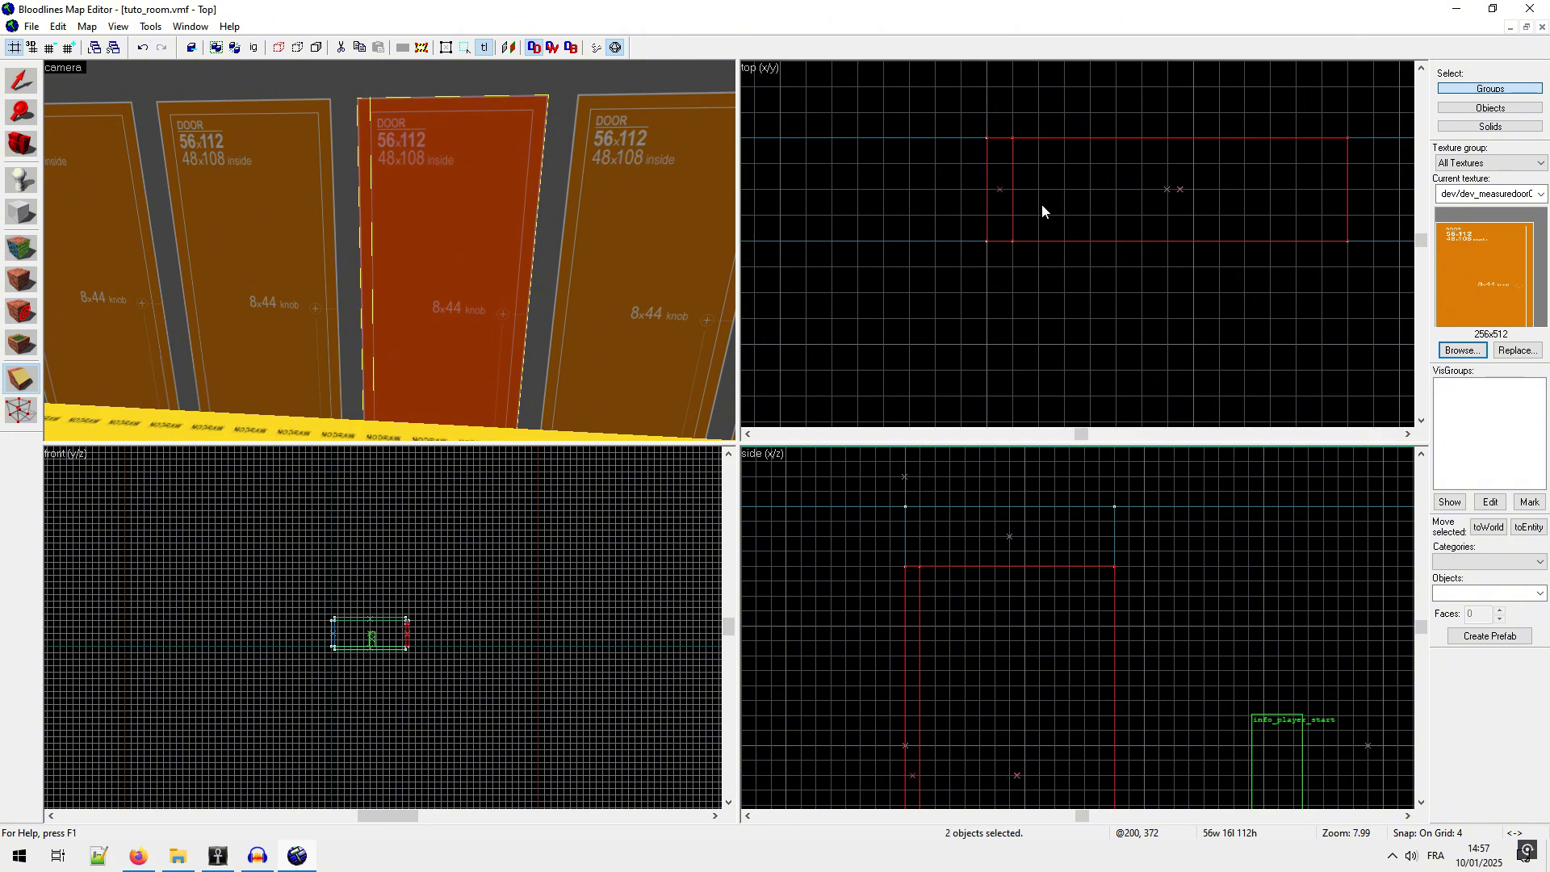
Step: Select the remaining wide door piece and clip a 4-unit vertical strip along its knob side, keeping both parts
{"action": "left_click", "coordinate": [21, 79]}
{"action": "left_click", "coordinate": [414, 131]}
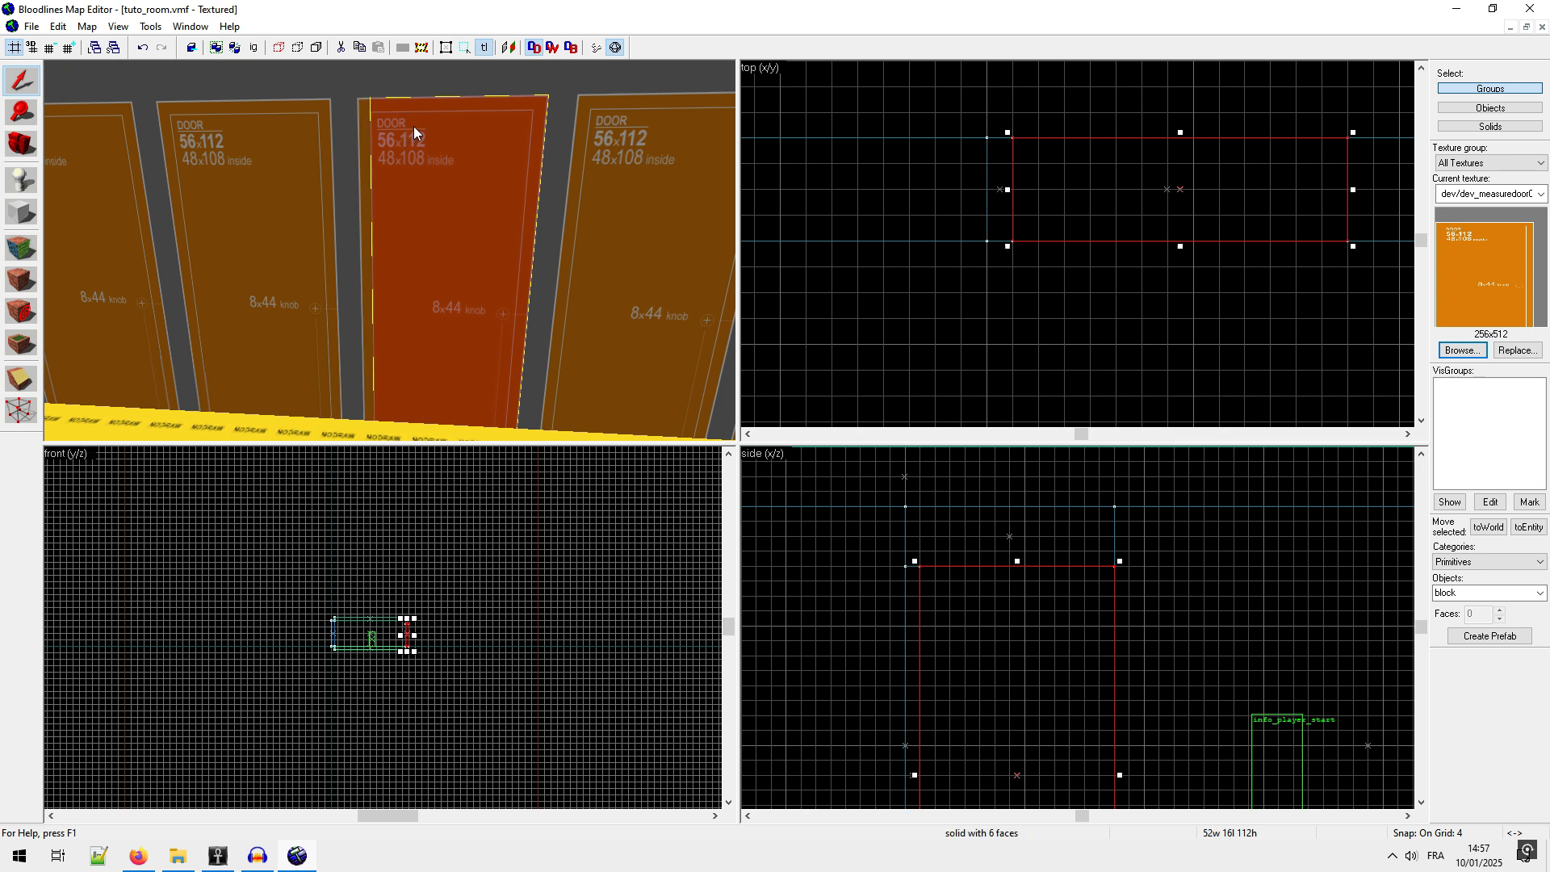
{"action": "left_click", "coordinate": [21, 378]}
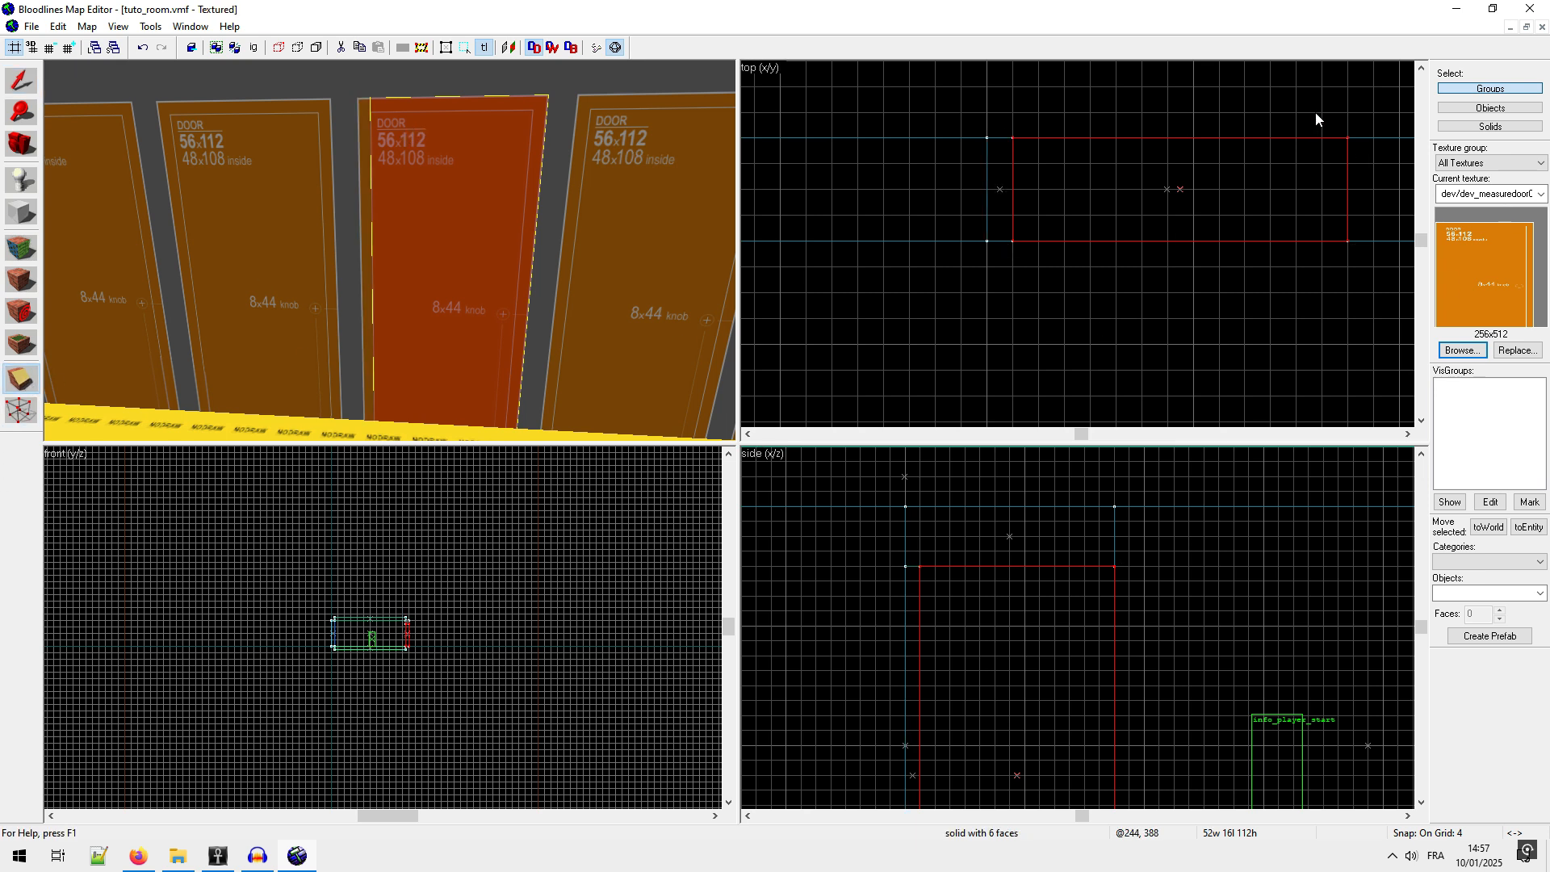
{"action": "left_click_drag", "start_coordinate": [1316, 115], "coordinate": [1325, 257]}
{"action": "key", "text": "Return"}
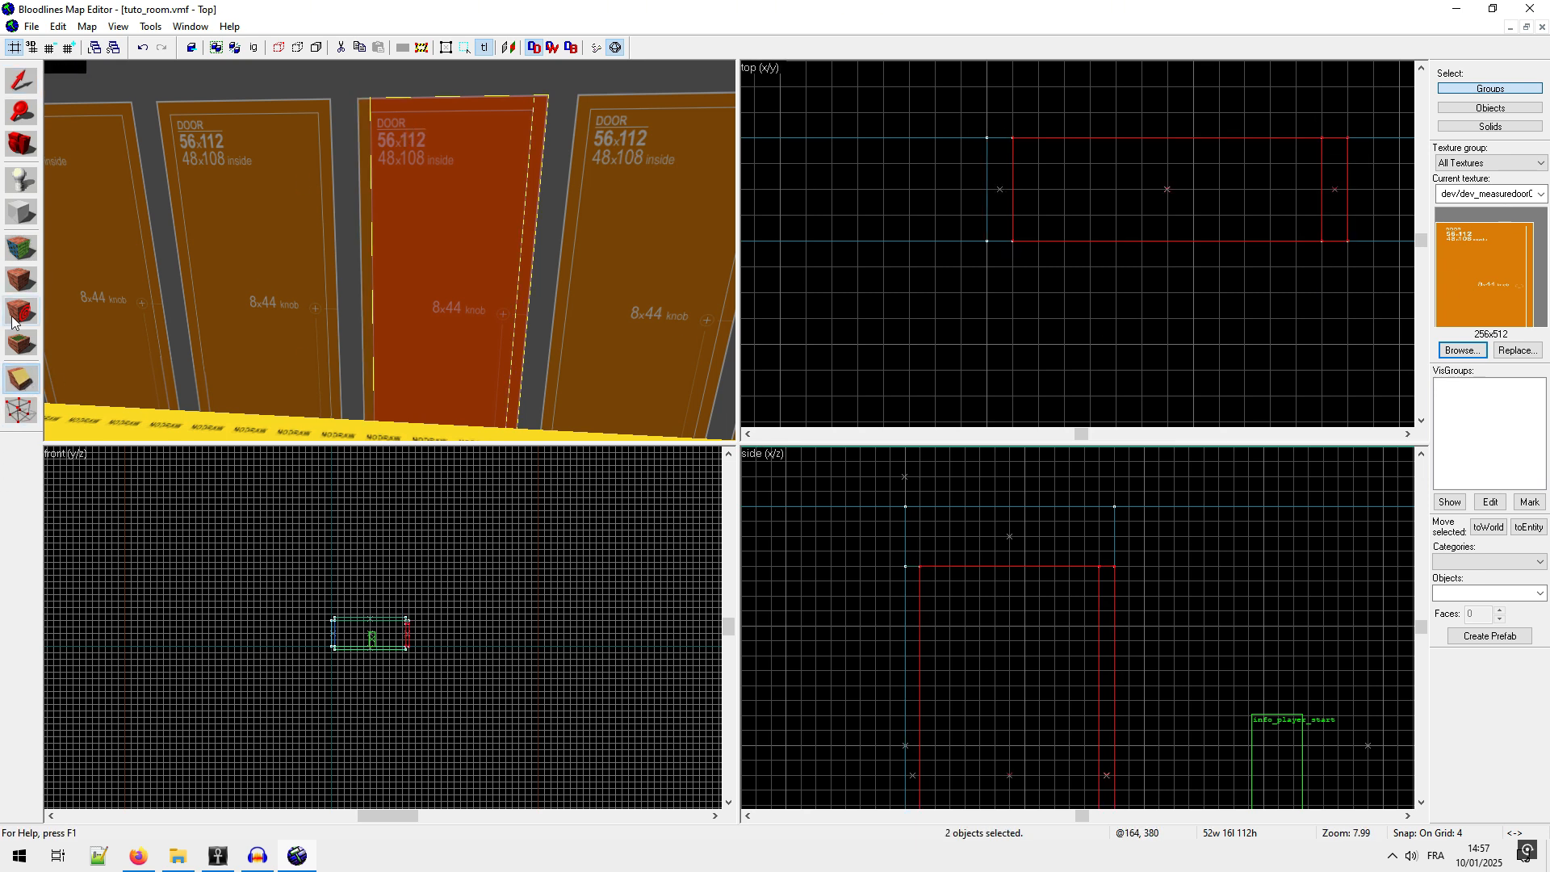
Step: Clip a 4-unit strip across the top of the middle 48-unit-wide door piece, keeping both parts, and select the 48x108 panel below it
{"action": "left_click", "coordinate": [29, 83]}
{"action": "left_click", "coordinate": [452, 182]}
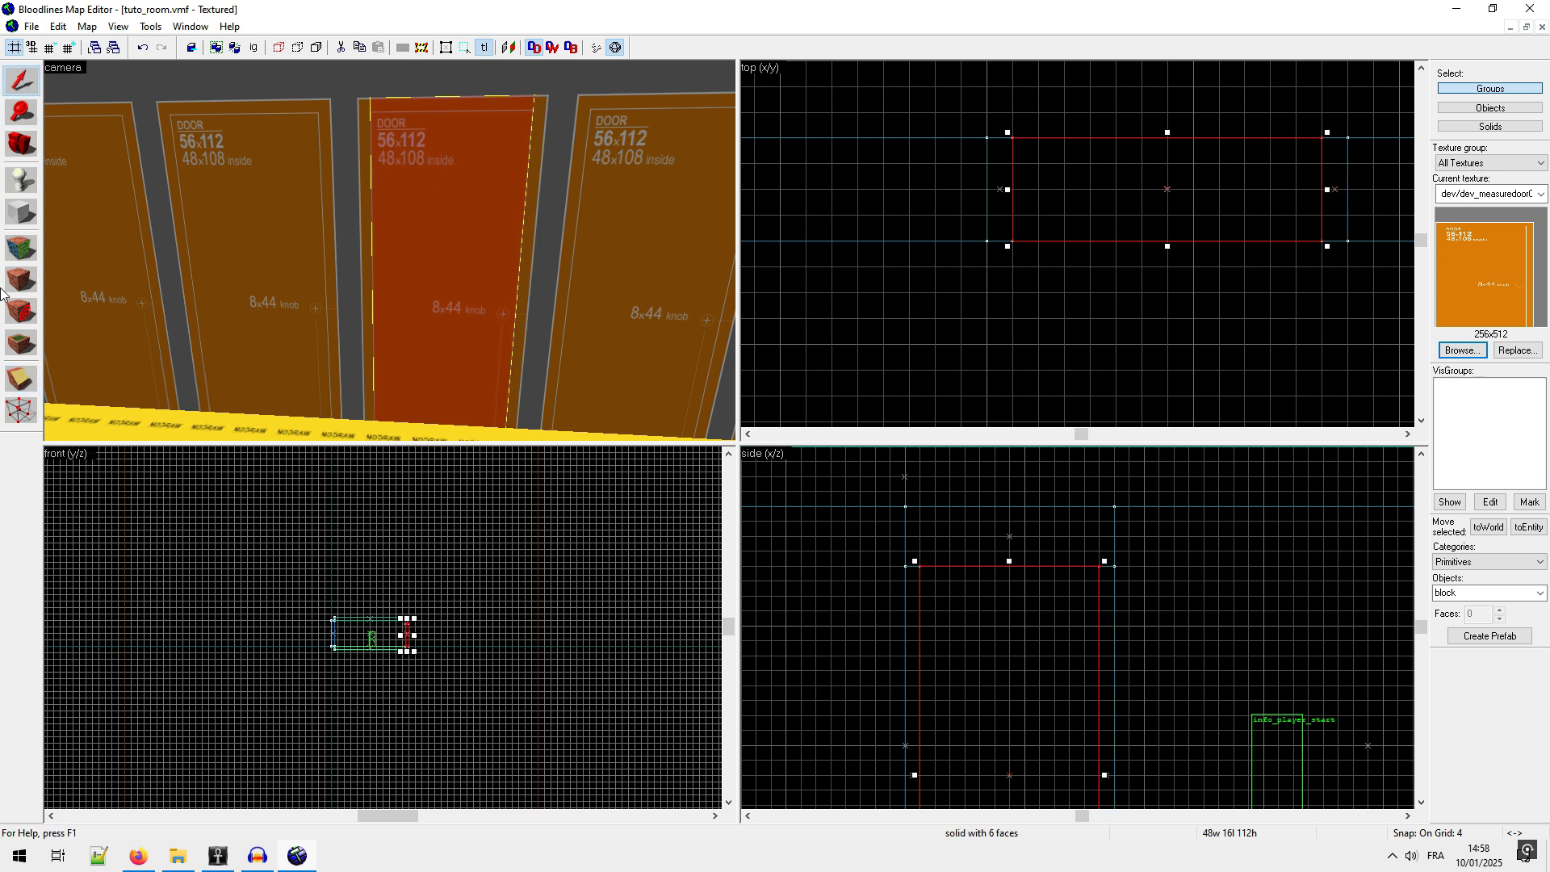
{"action": "left_click", "coordinate": [21, 378]}
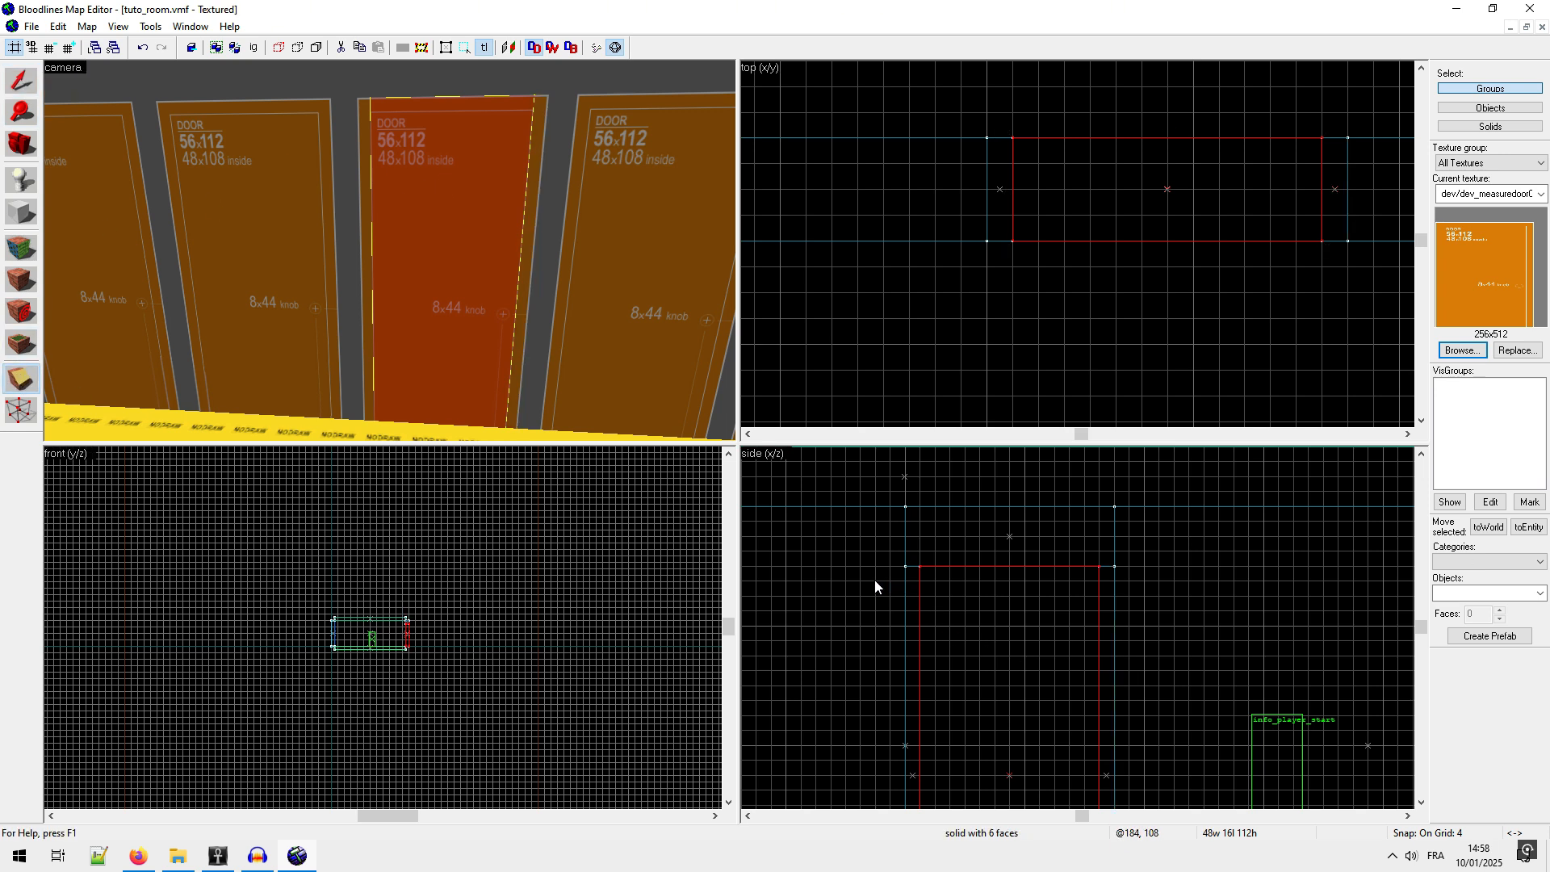
{"action": "left_click_drag", "start_coordinate": [874, 580], "coordinate": [1183, 581]}
{"action": "key", "text": "Return"}
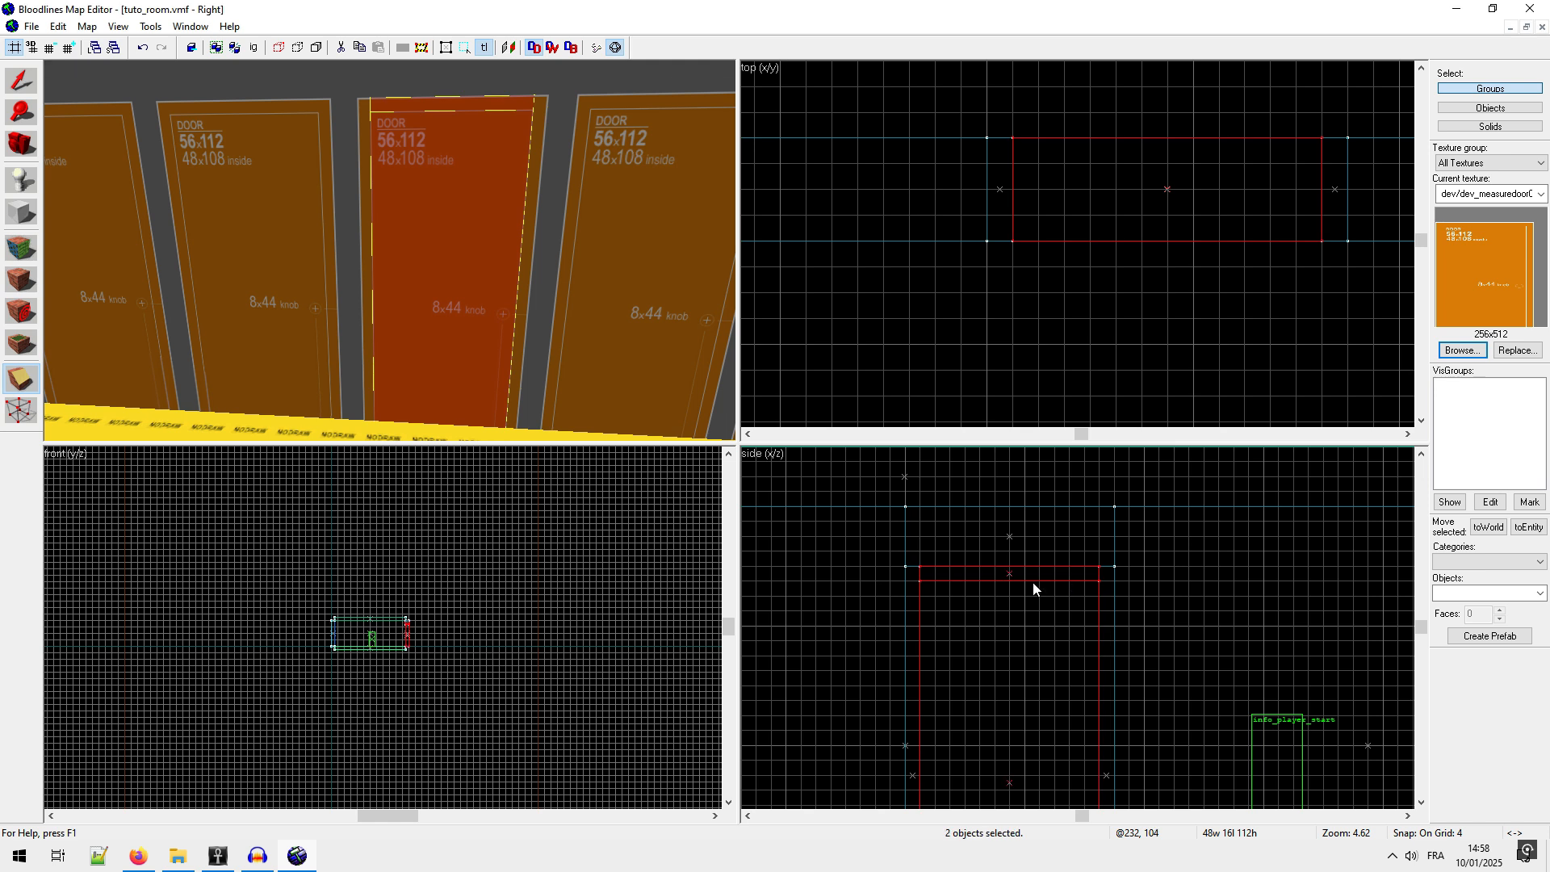
{"action": "left_click", "coordinate": [21, 79]}
{"action": "left_click", "coordinate": [487, 194]}
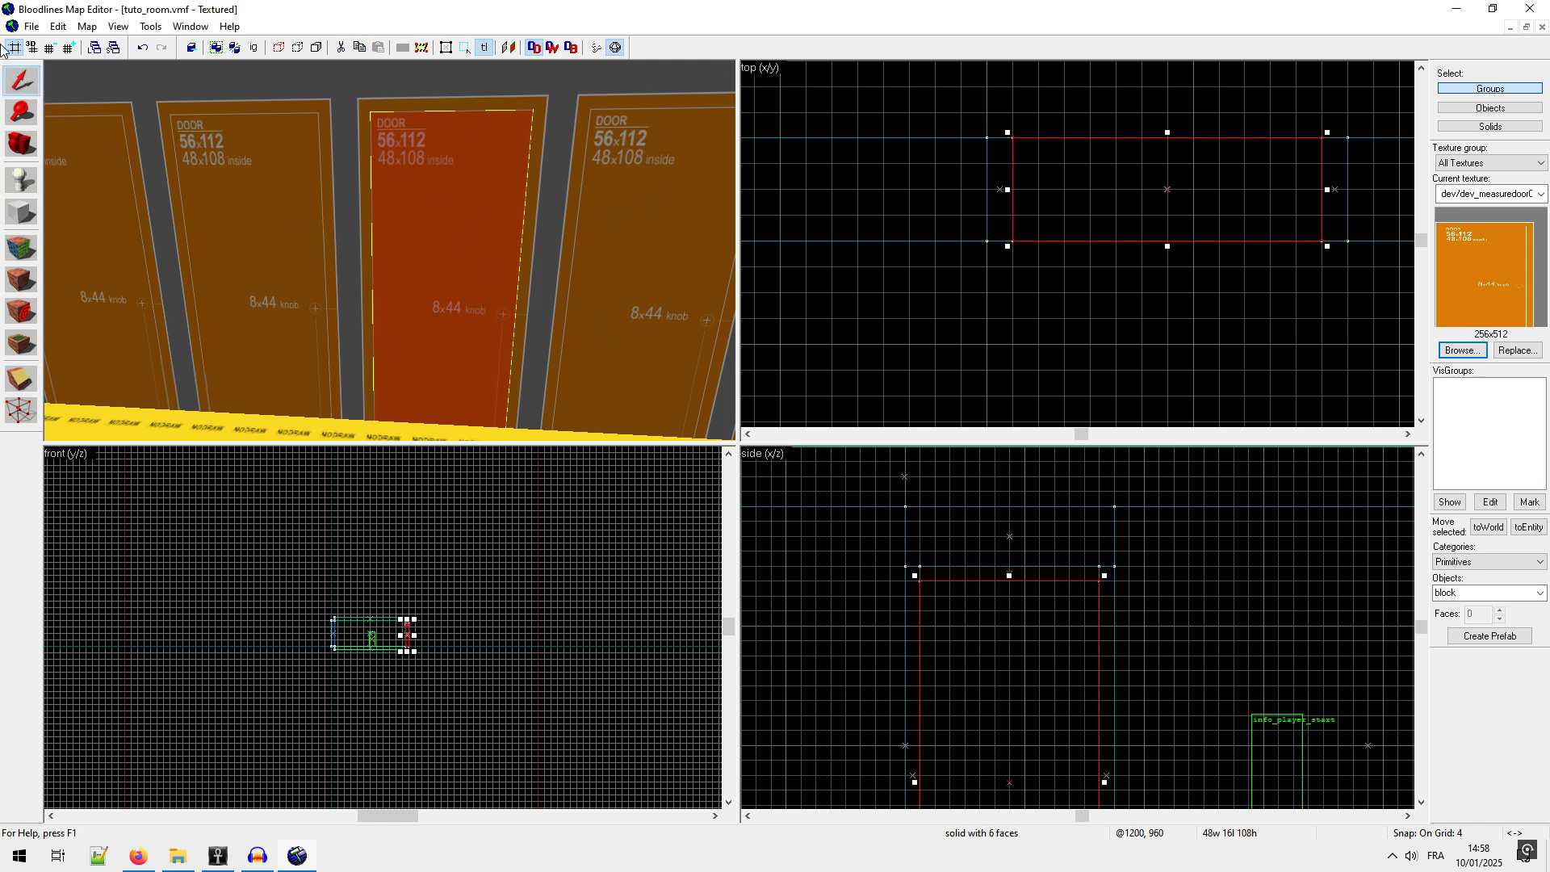
Step: Clear the selection and select the four front faces of the clipped door section, three frame strips and the inner panel, for face editing
{"action": "left_click", "coordinate": [21, 145]}
{"action": "left_click_drag", "start_coordinate": [281, 249], "coordinate": [390, 250]}
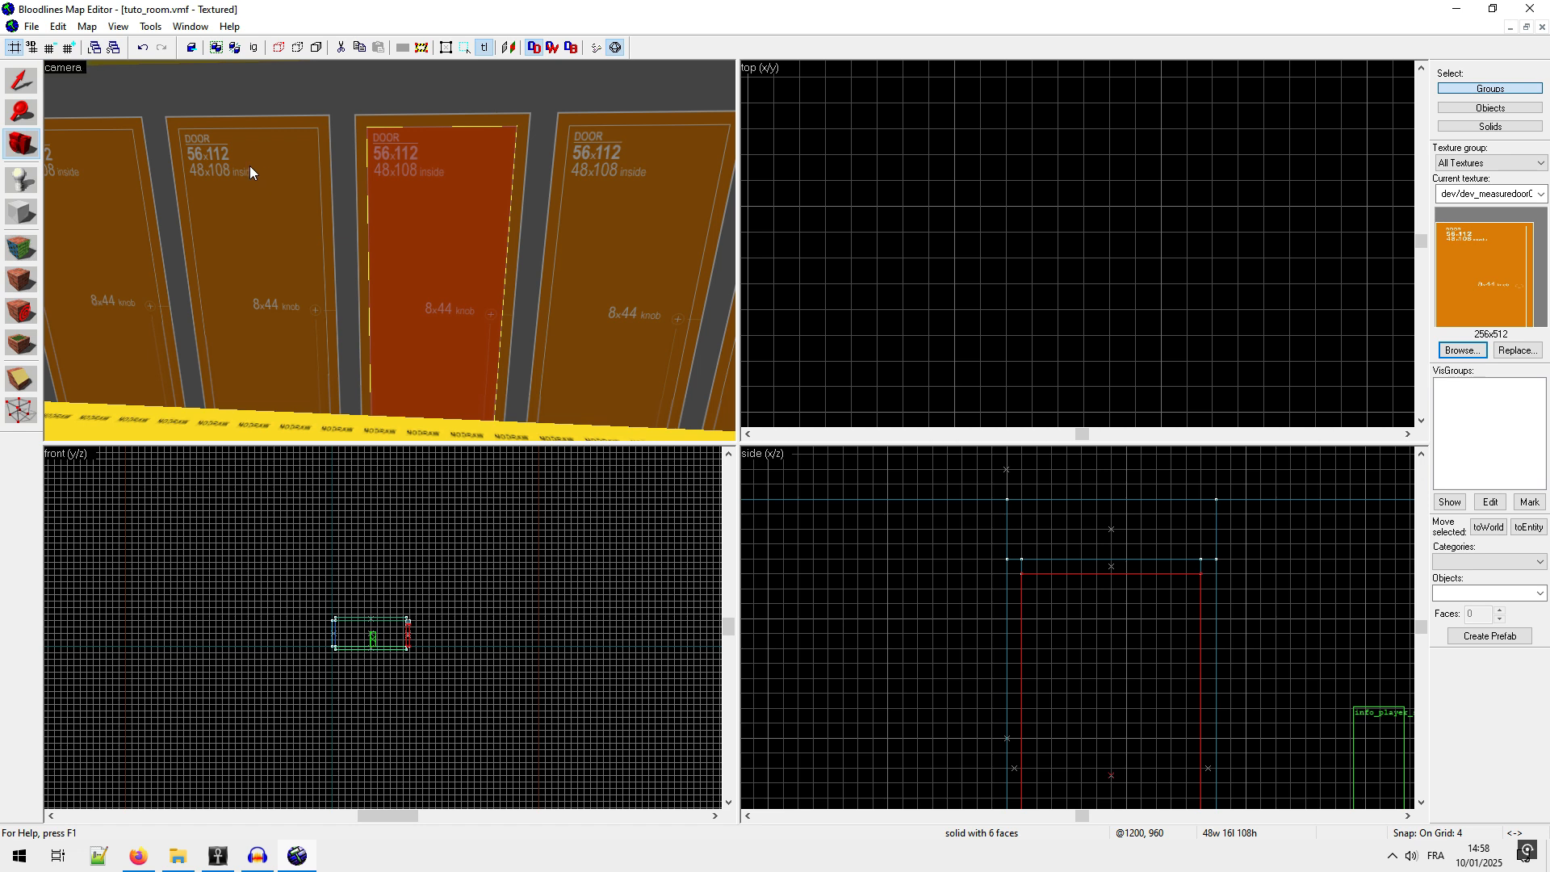
{"action": "left_click", "coordinate": [58, 26]}
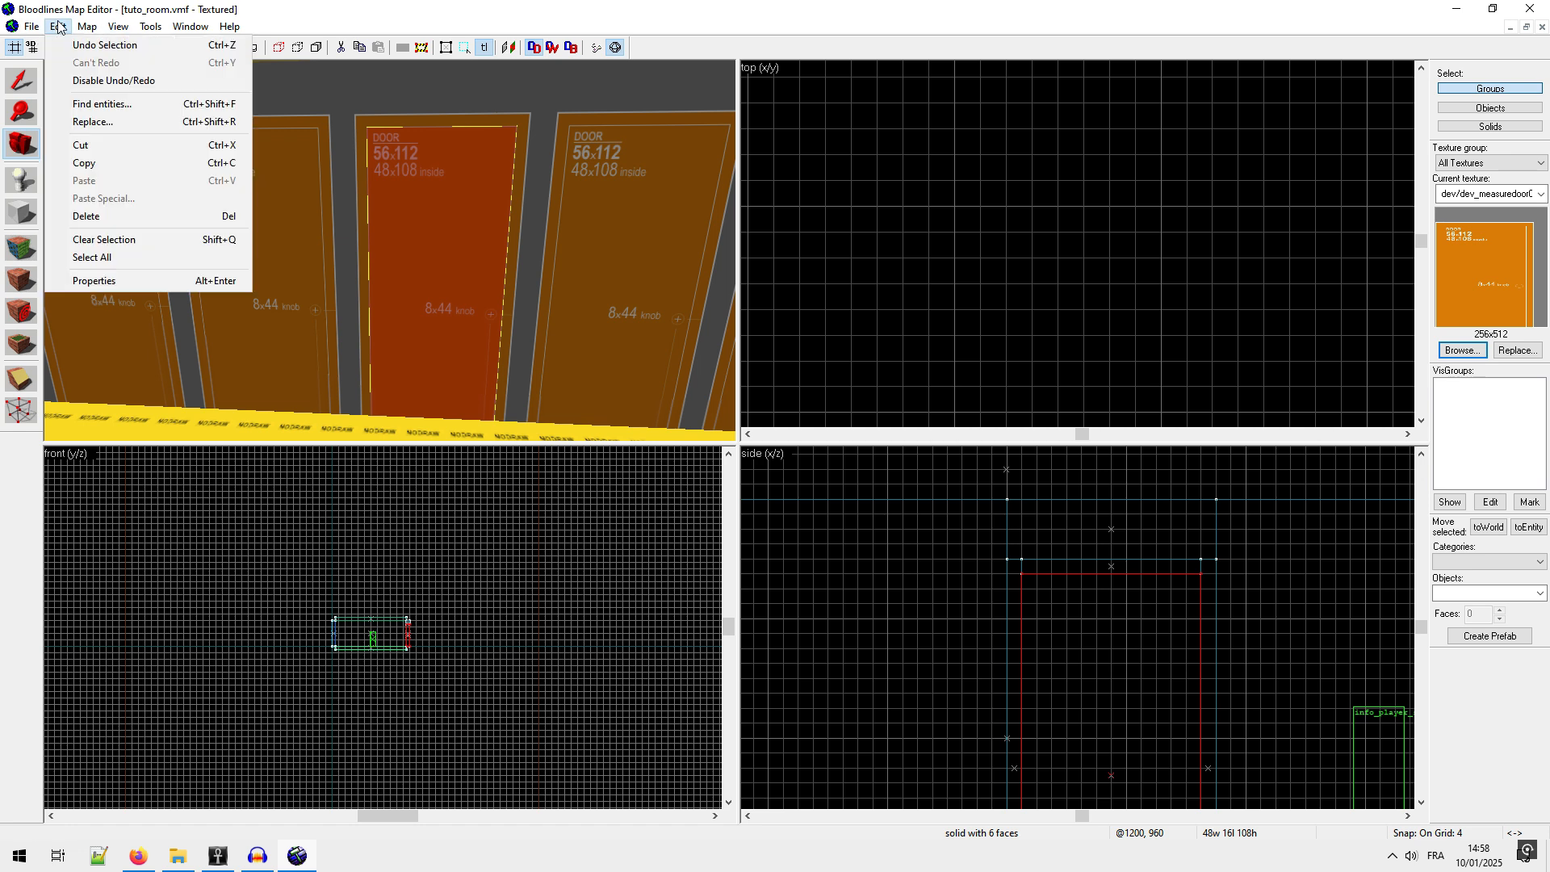
{"action": "left_click", "coordinate": [102, 240]}
{"action": "left_click", "coordinate": [16, 246]}
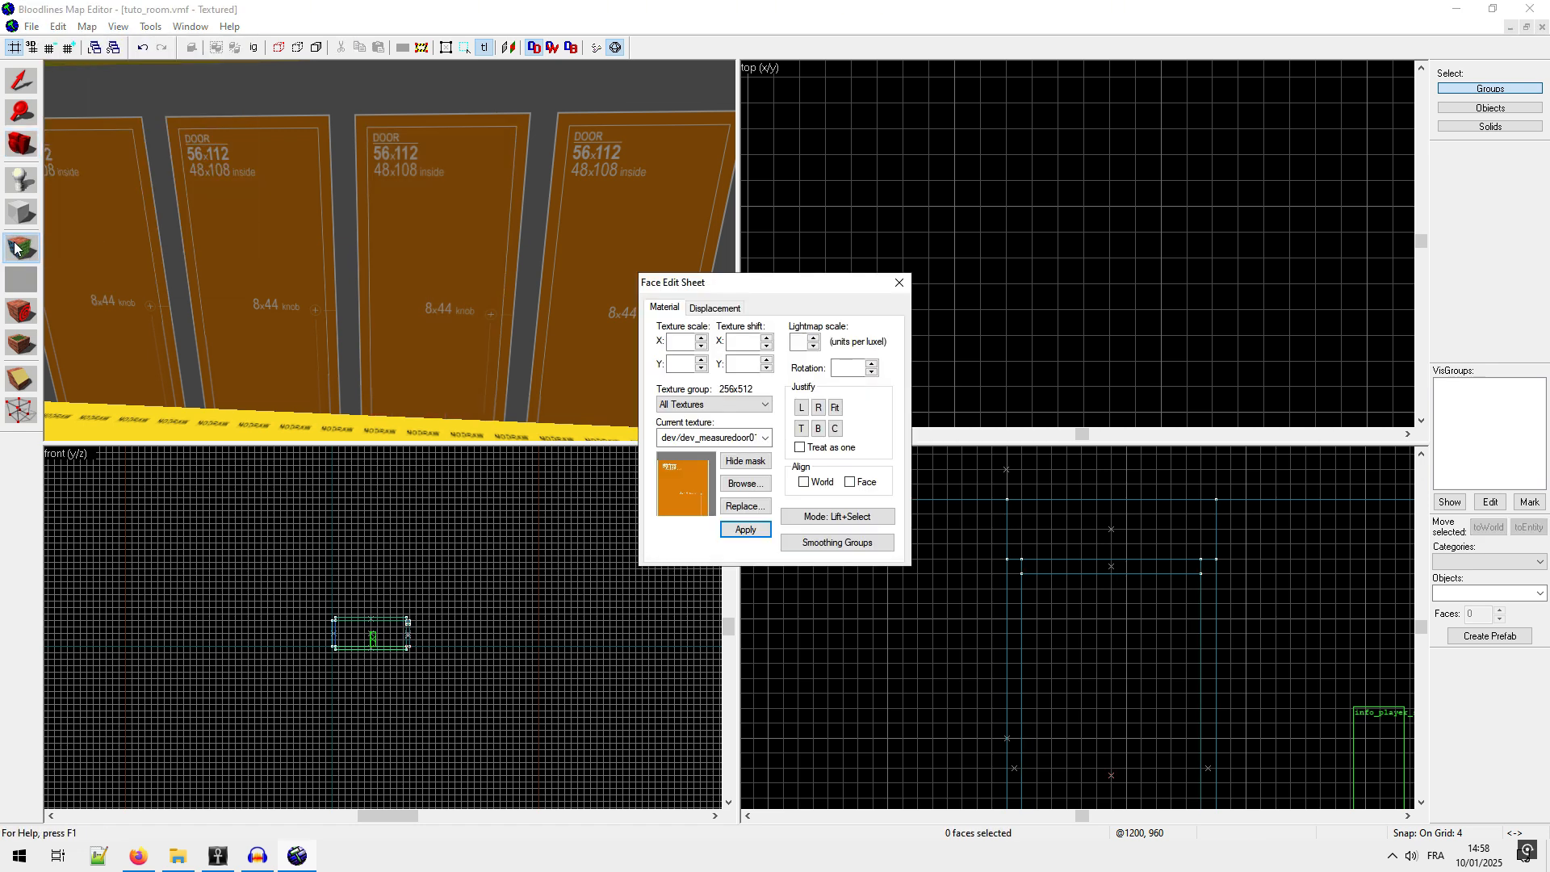
{"action": "left_click", "coordinate": [365, 254]}
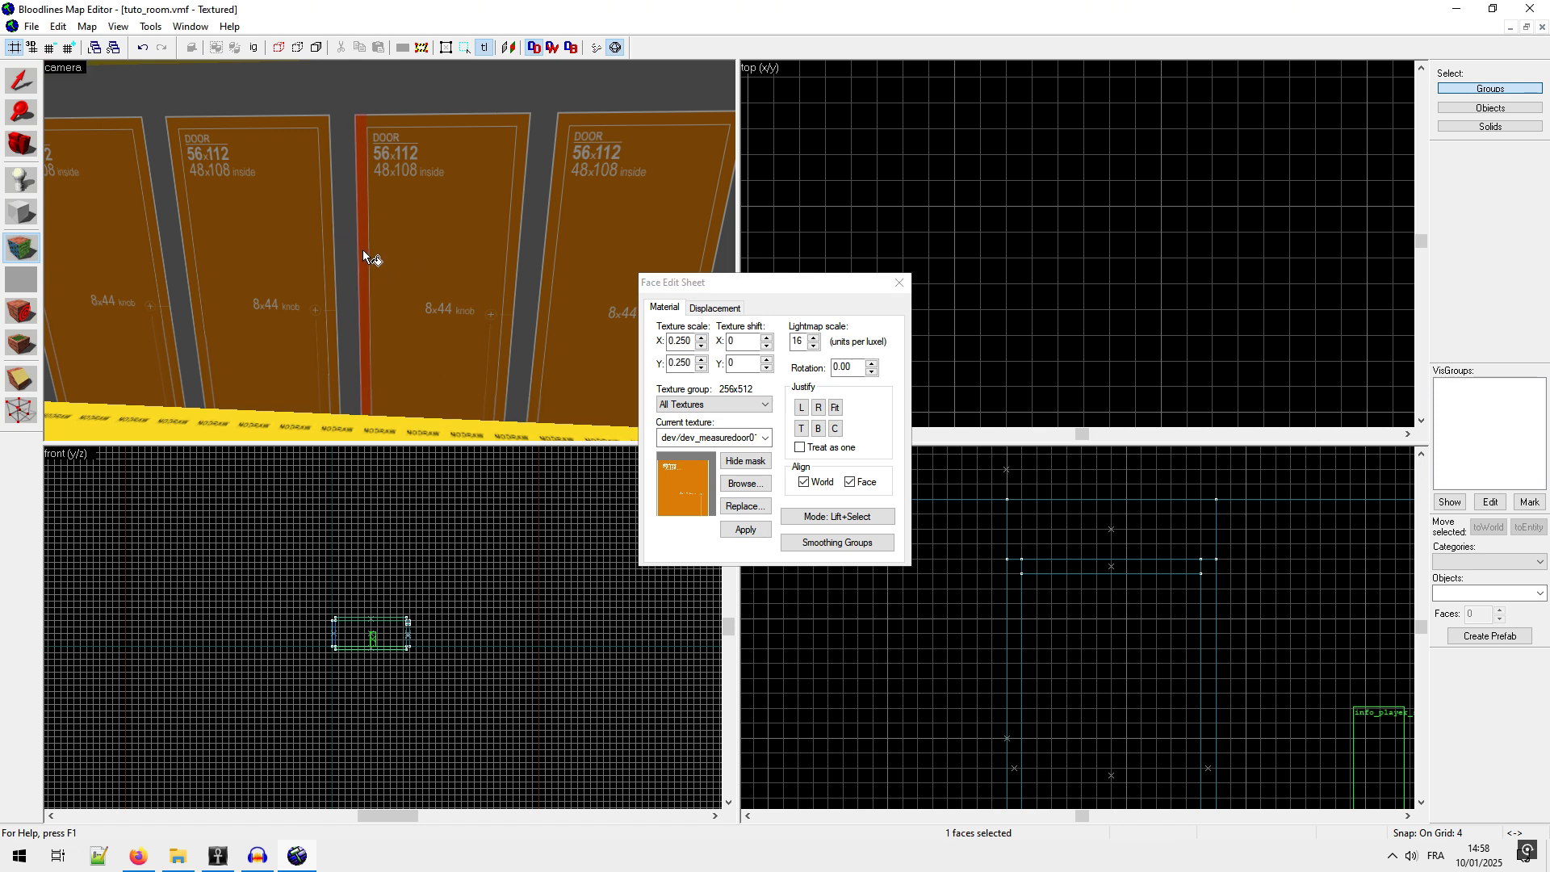
{"action": "left_click", "coordinate": [414, 242], "text": "ctrl"}
{"action": "left_click", "coordinate": [511, 268], "text": "ctrl"}
{"action": "left_click", "coordinate": [454, 118], "text": "ctrl"}
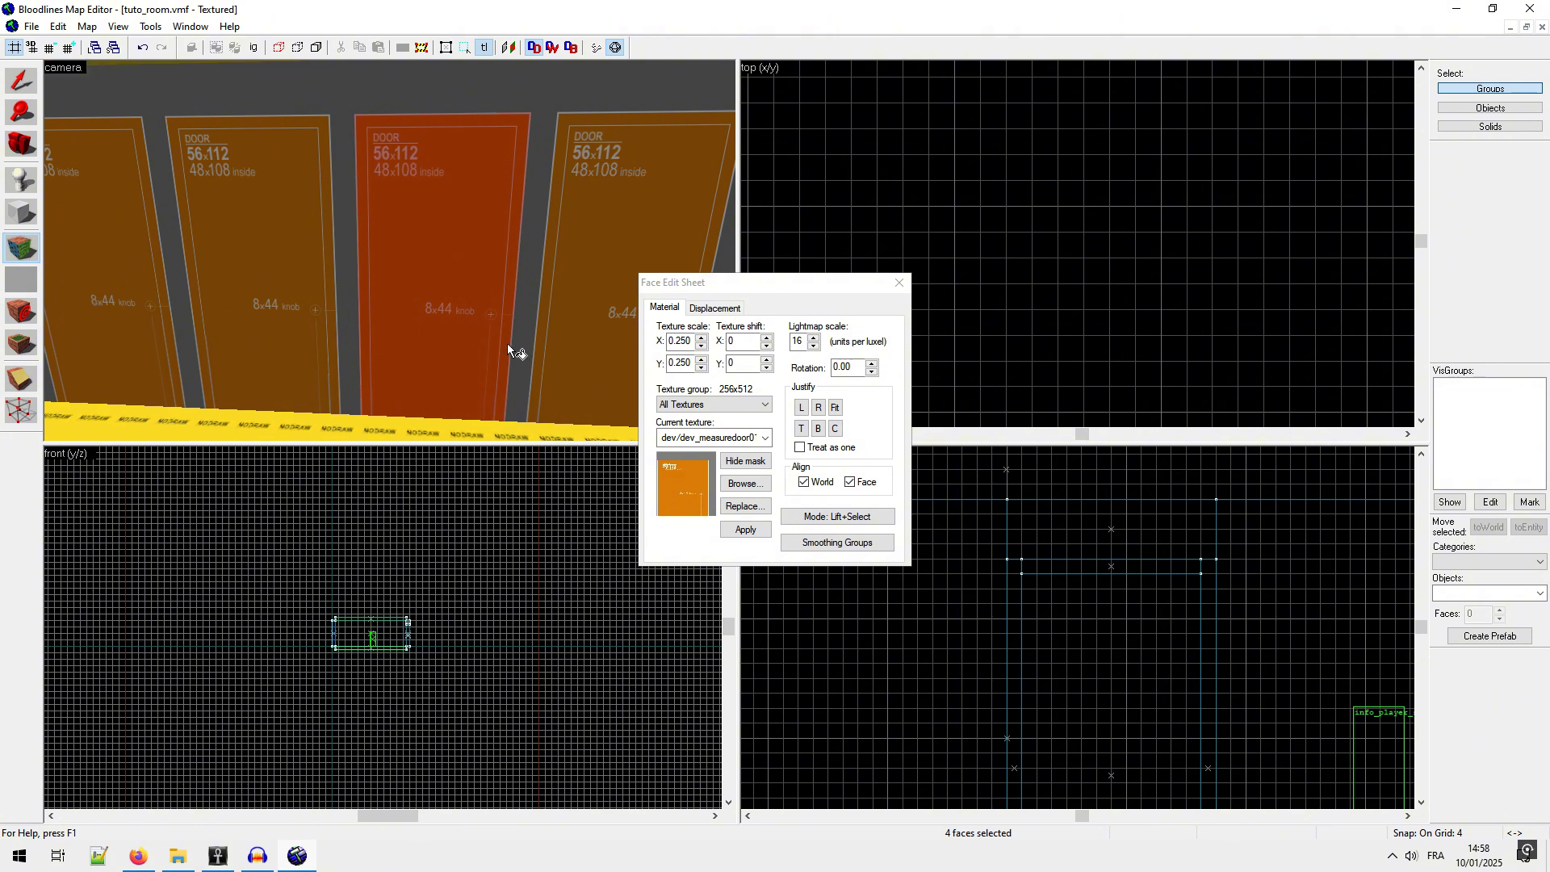
Step: Apply the dev/dev_lowermetaldoor02a texture to the four selected faces, treated as one and fitted across the whole door section
{"action": "left_click", "coordinate": [744, 483]}
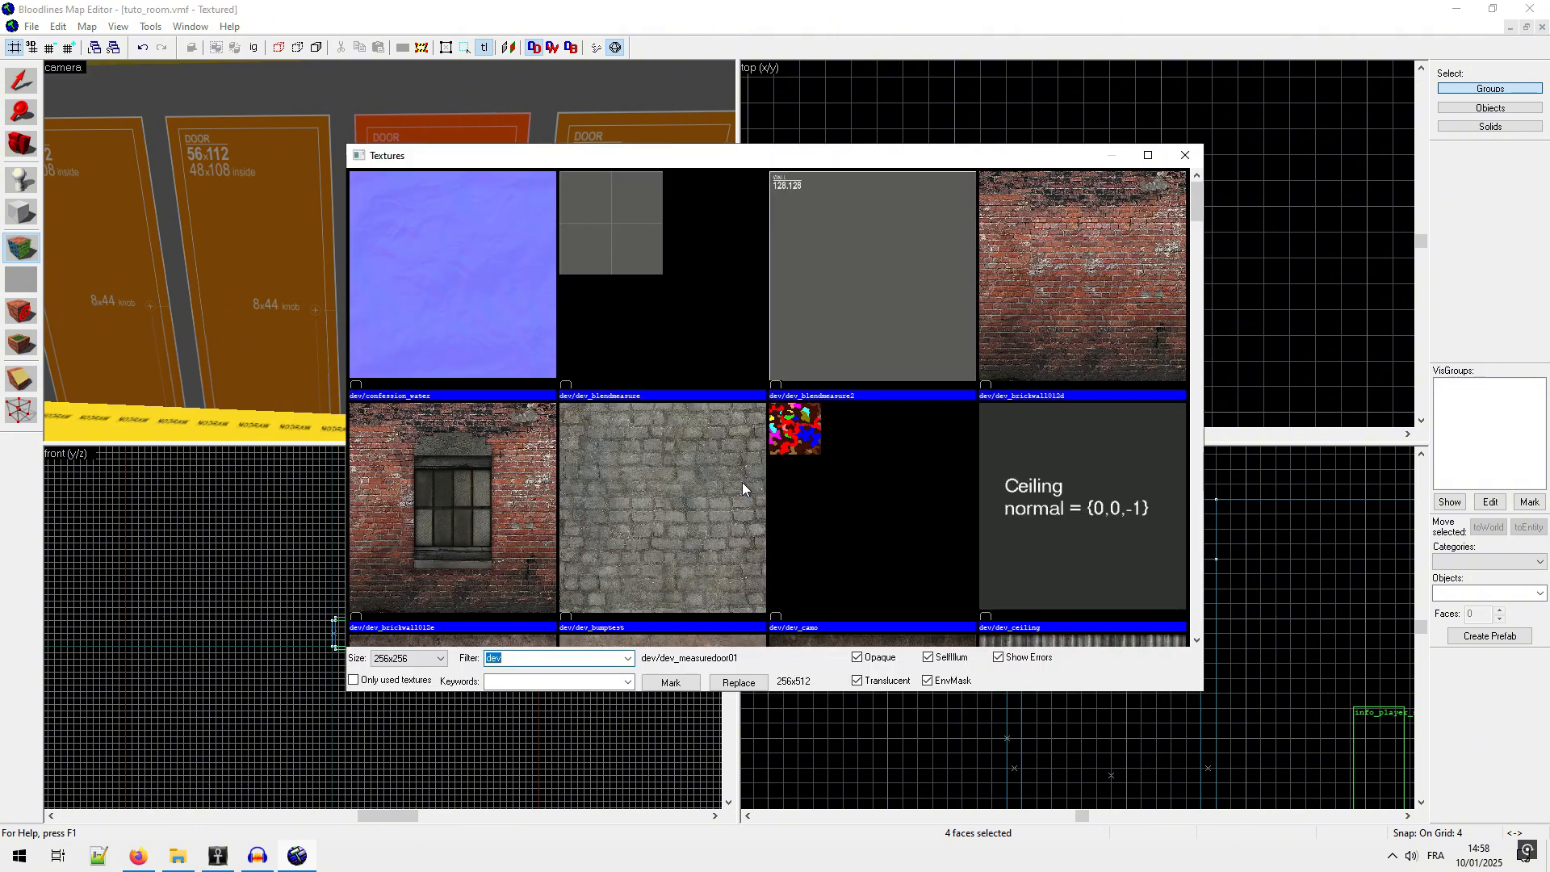
{"action": "type", "text": "door"}
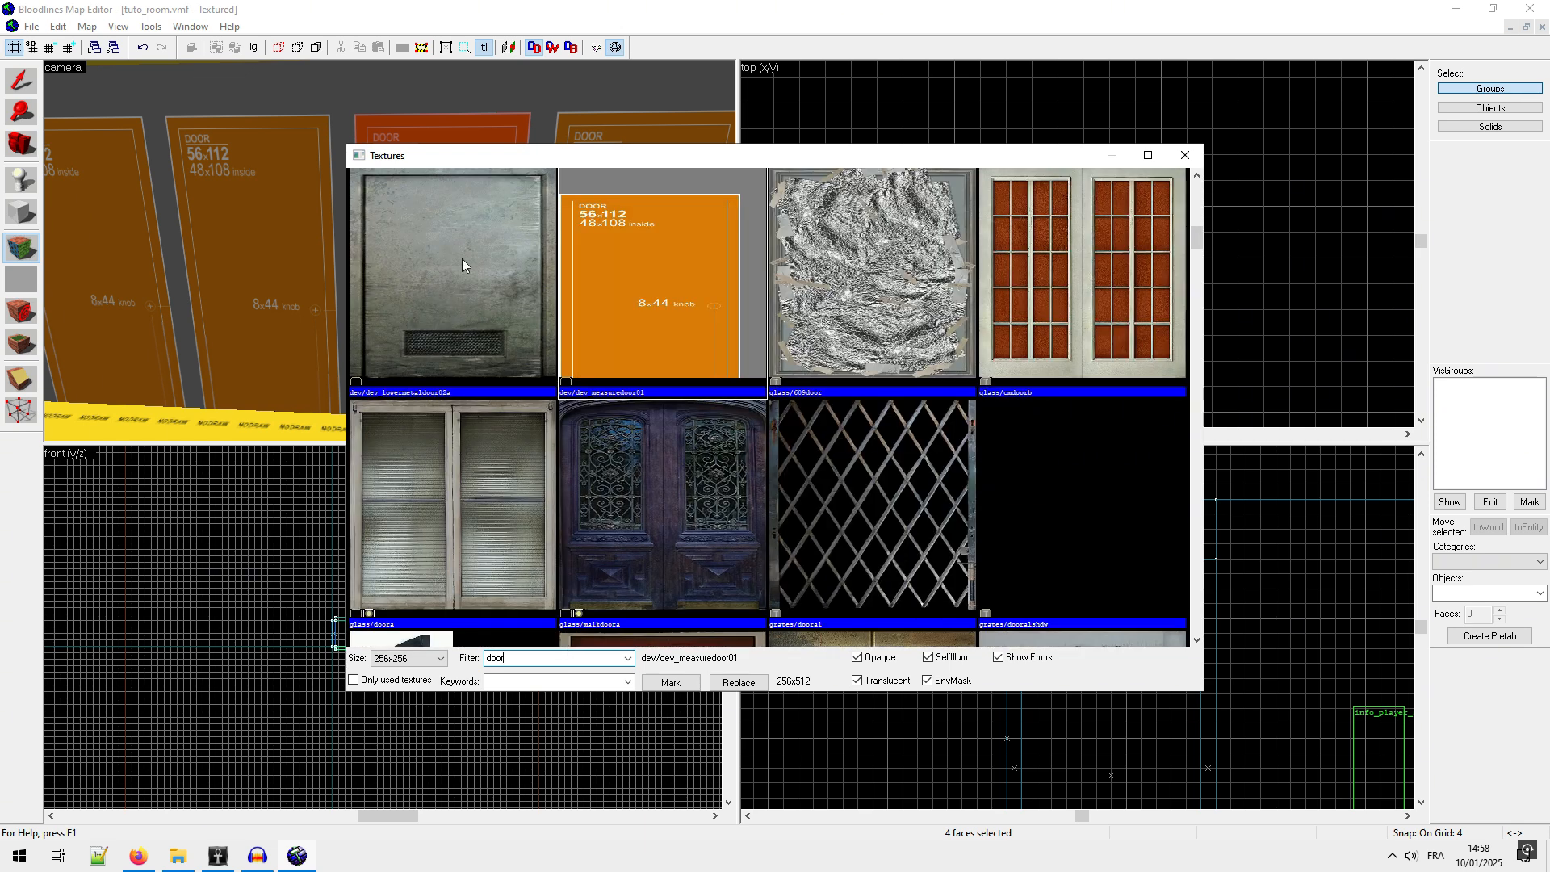
{"action": "double_click", "coordinate": [463, 258]}
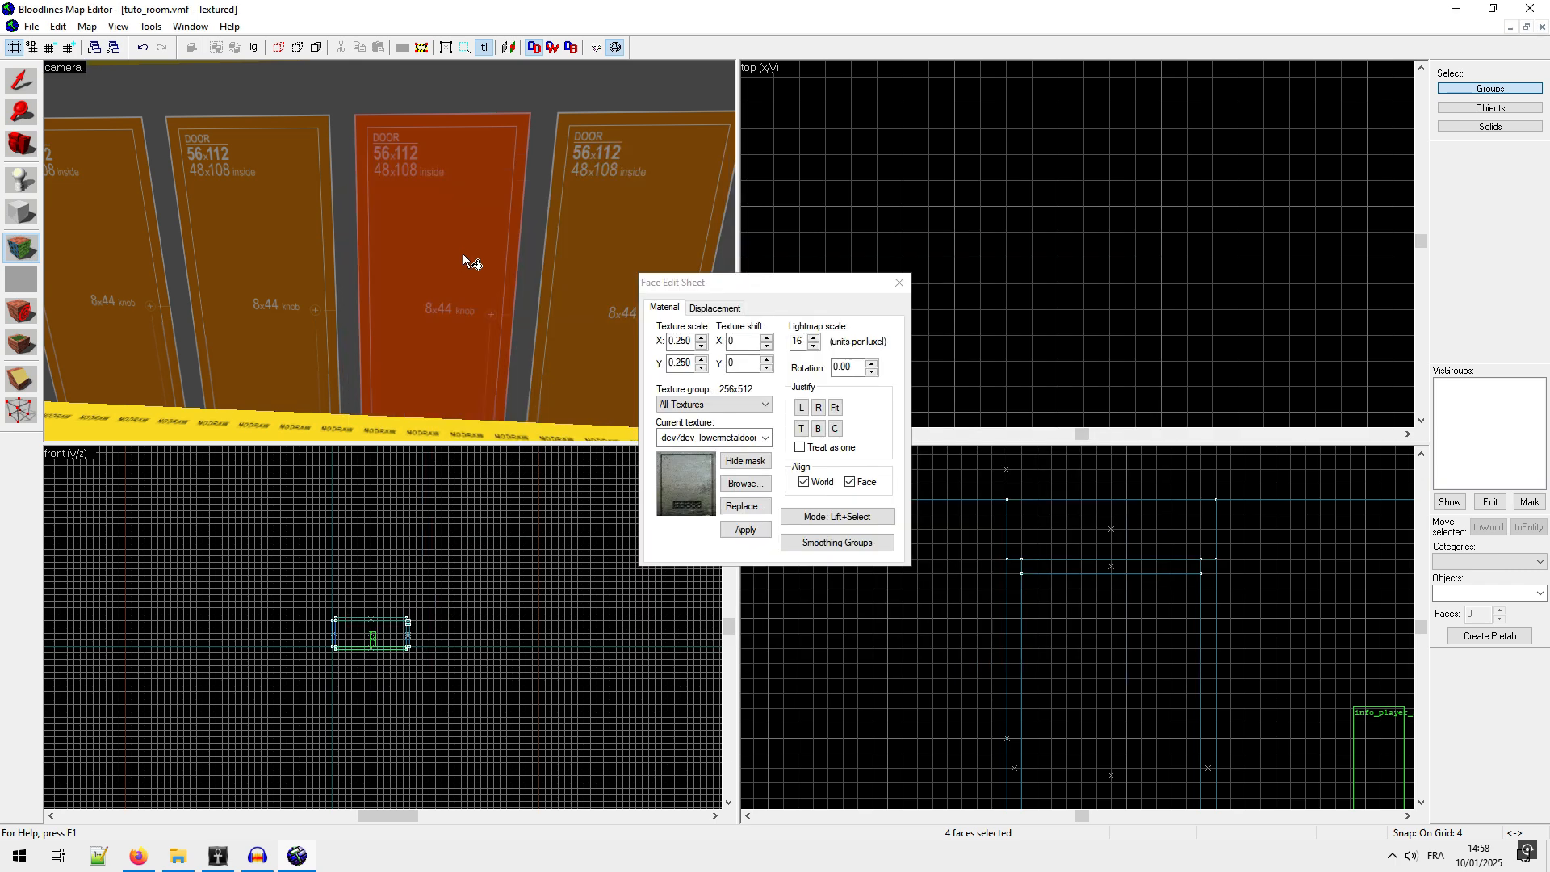
{"action": "left_click", "coordinate": [799, 448]}
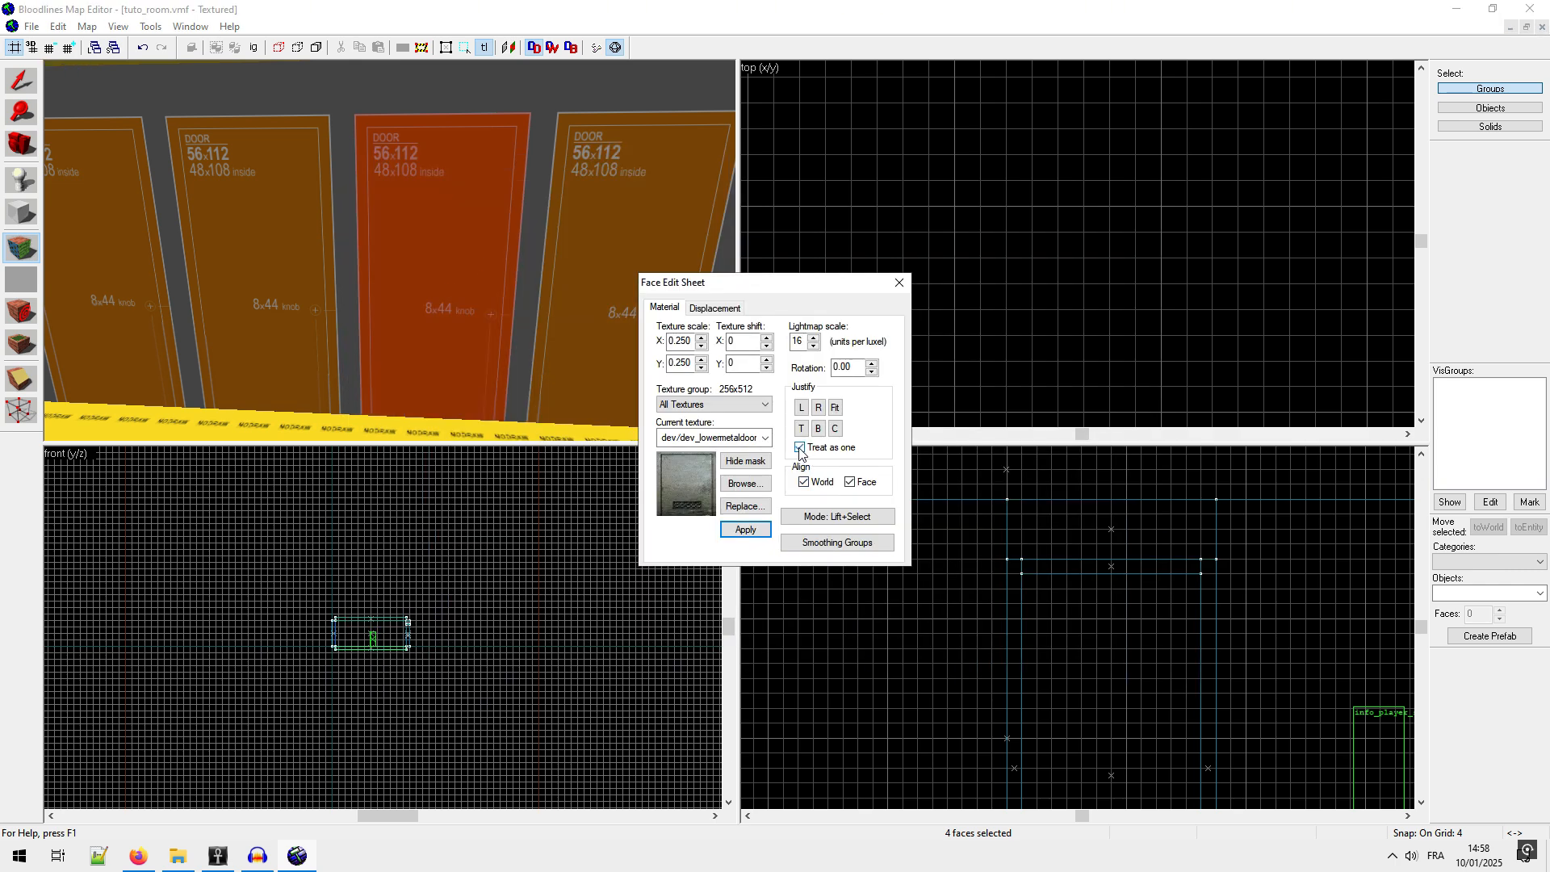
{"action": "left_click", "coordinate": [744, 530]}
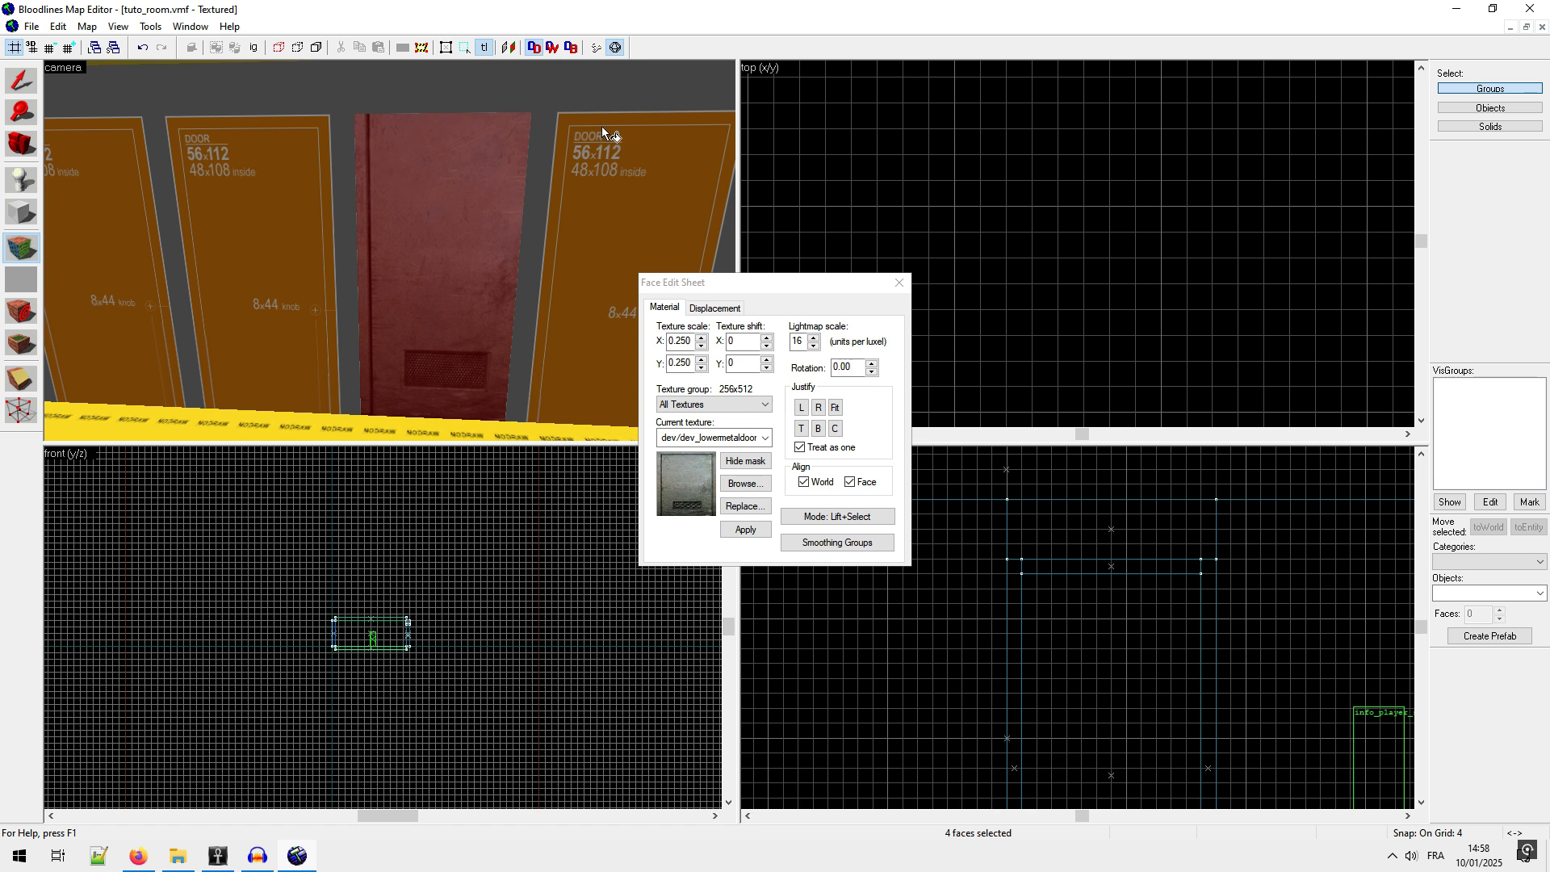
{"action": "left_click", "coordinate": [835, 408]}
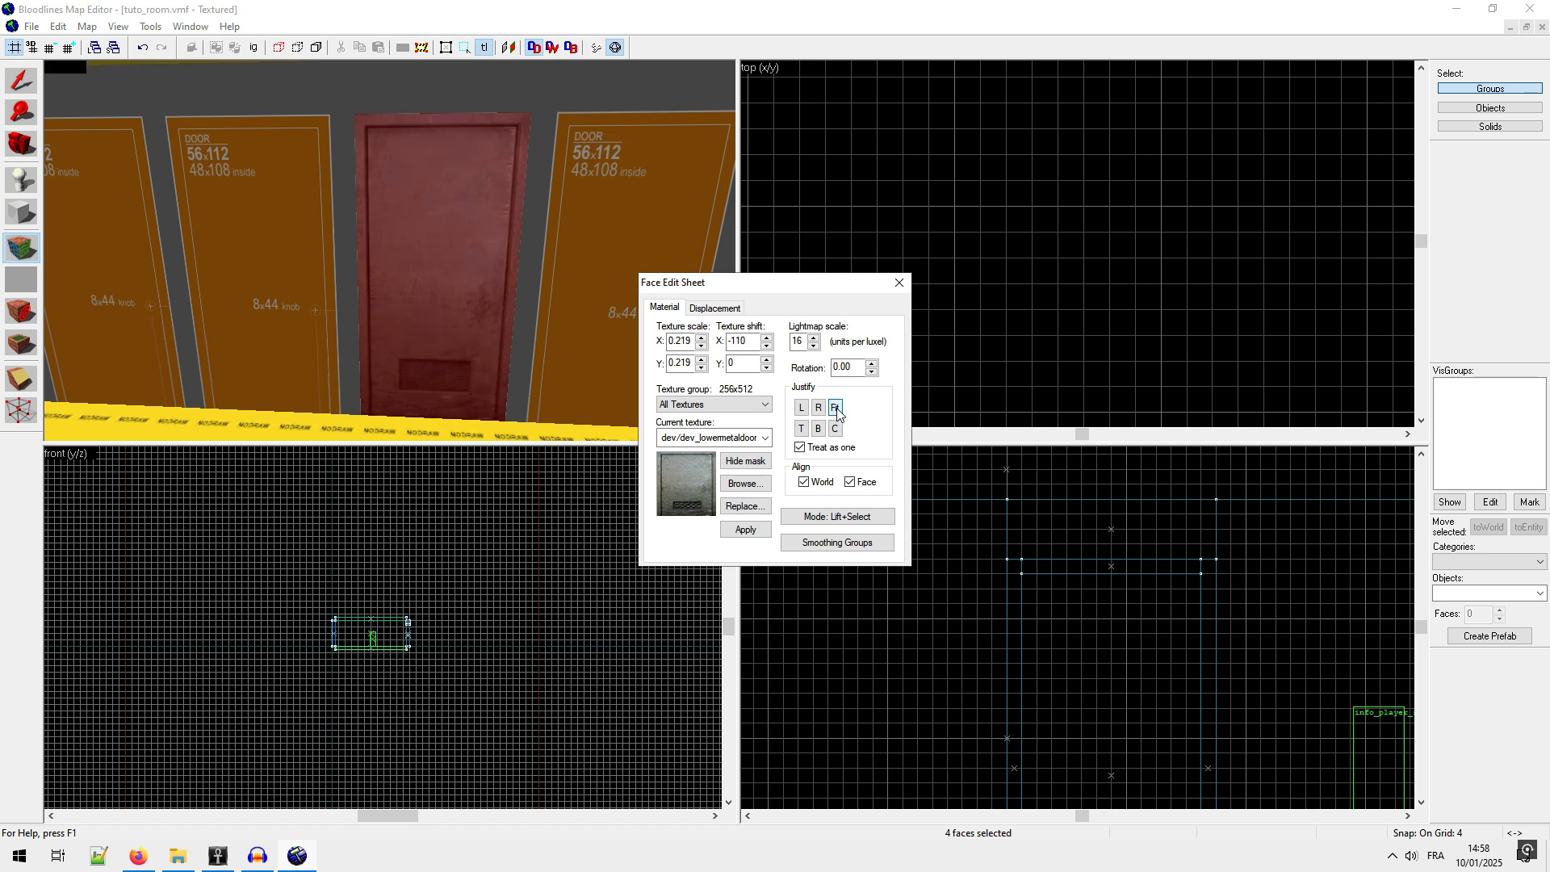
{"action": "left_click", "coordinate": [899, 283]}
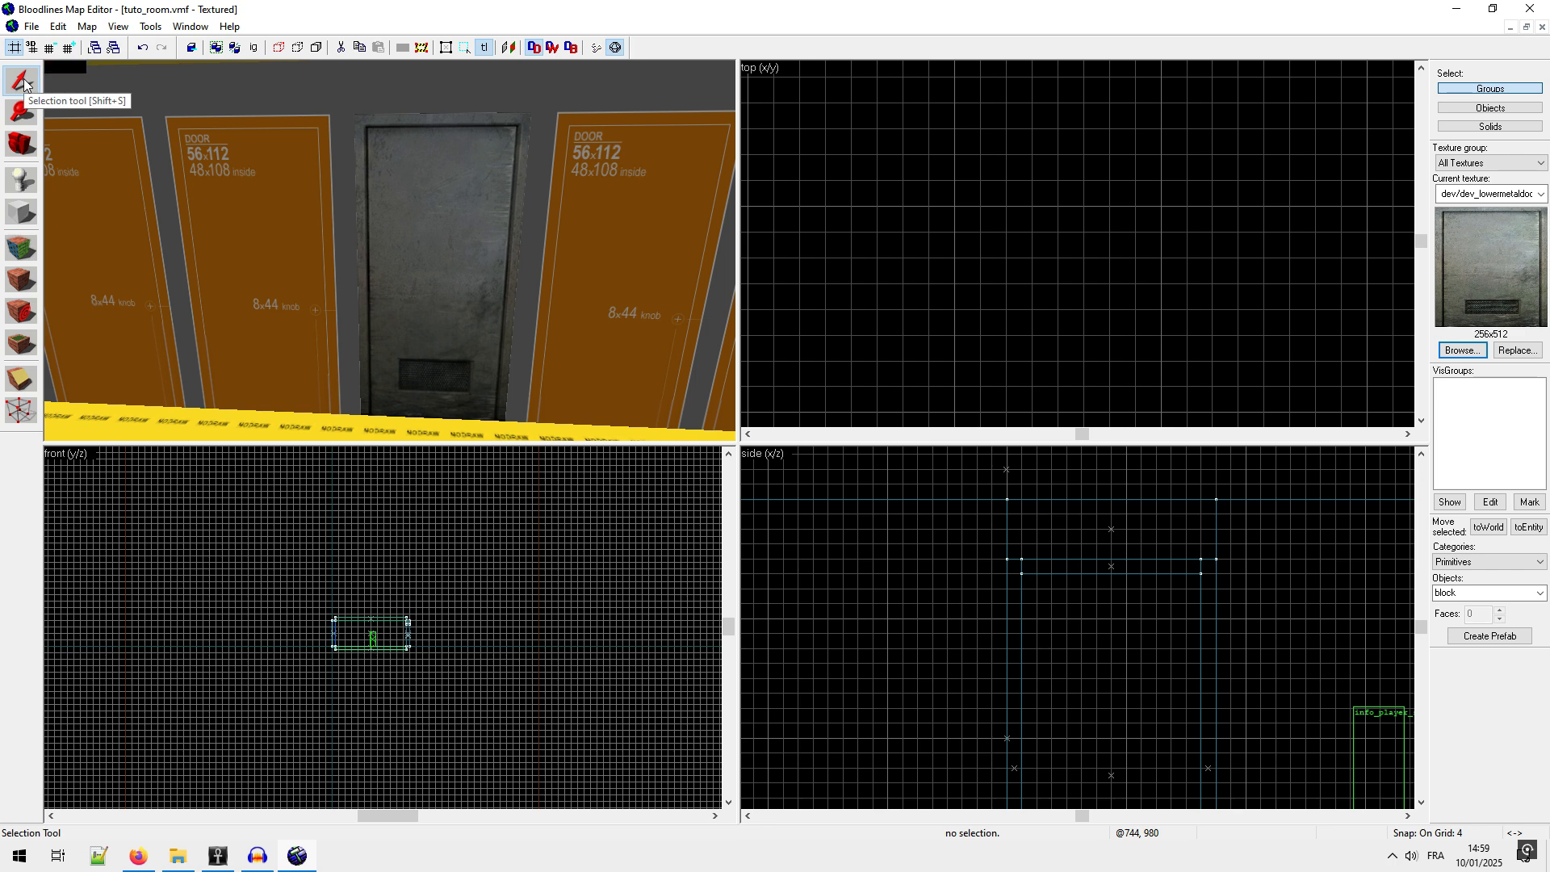
Step: Select the inner door panel, set the grid snap to 2, and thin it from both sides to a centred 4-unit depth
{"action": "left_click", "coordinate": [425, 193]}
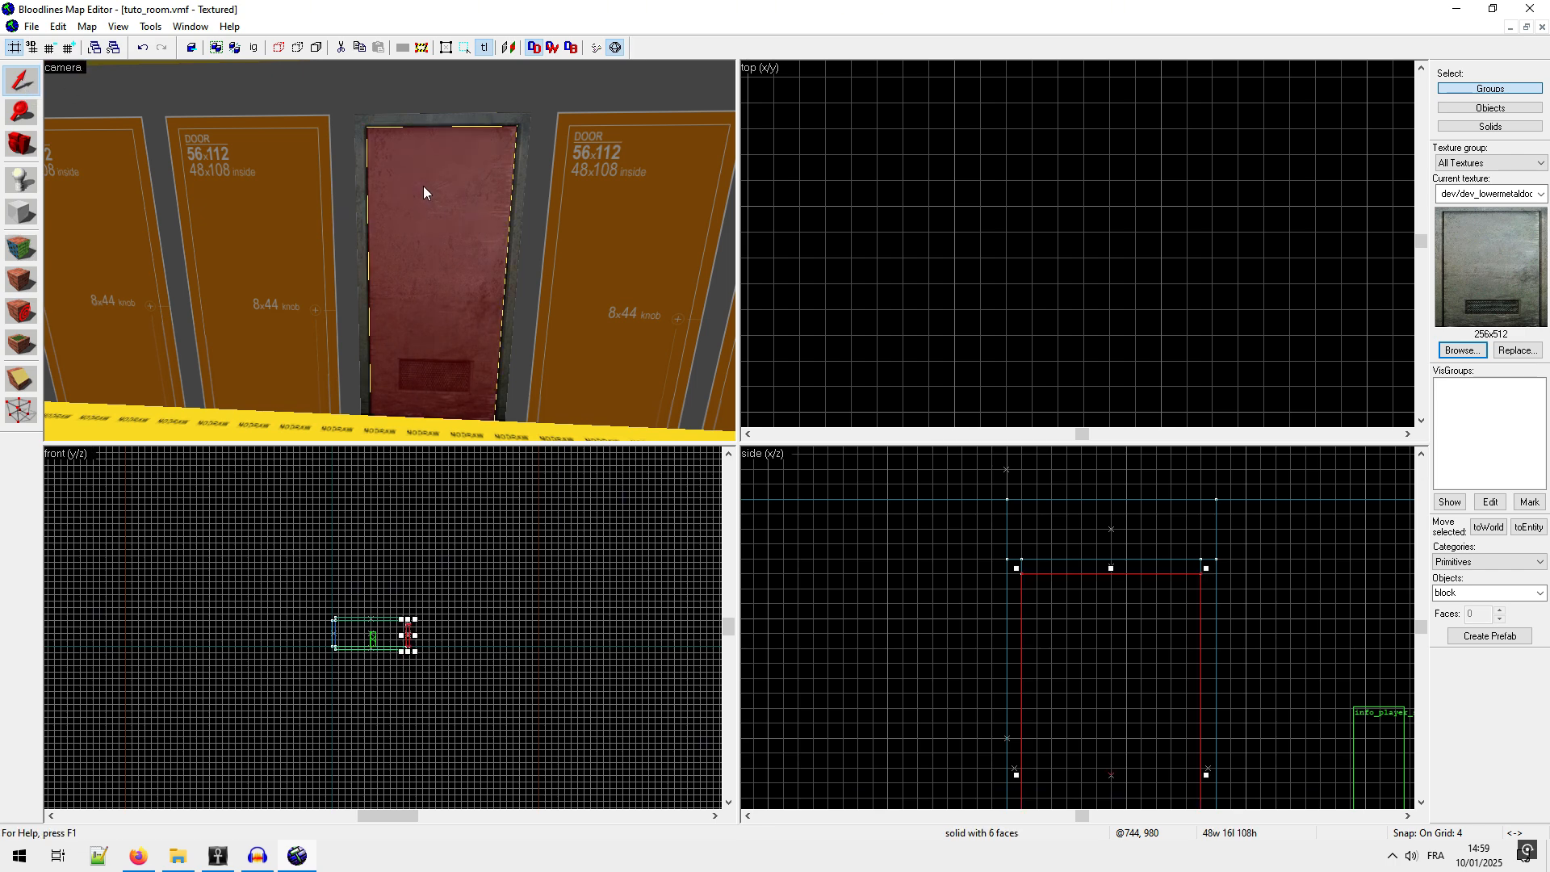
{"action": "scroll", "coordinate": [951, 212], "scroll_direction": "down", "scroll_amount": 3}
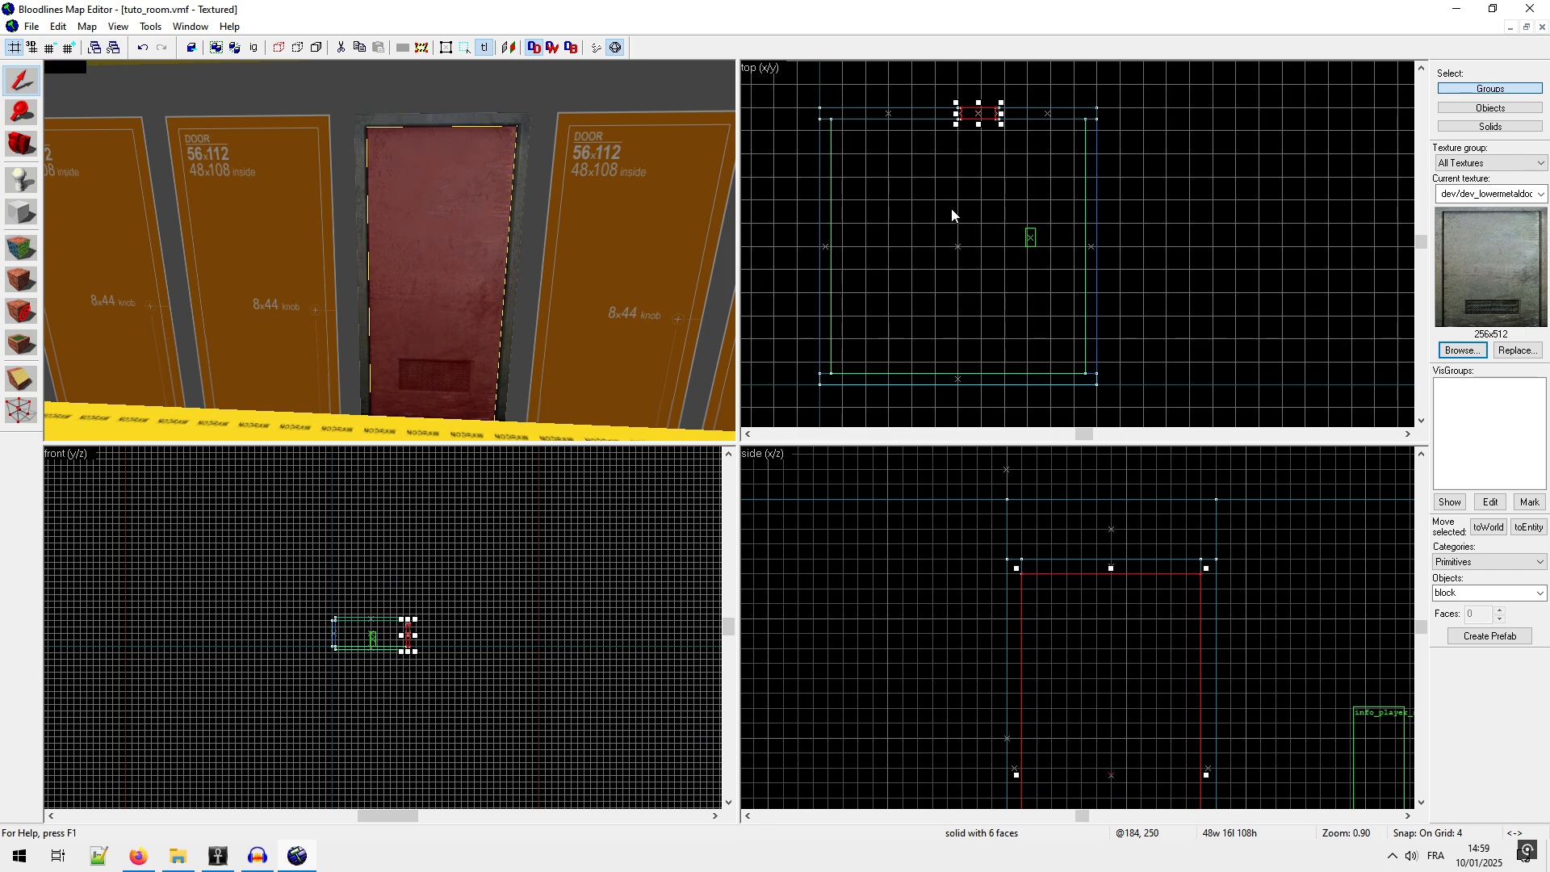
{"action": "scroll", "coordinate": [980, 99], "scroll_direction": "up", "scroll_amount": 2}
{"action": "scroll", "coordinate": [980, 99], "scroll_direction": "up", "scroll_amount": 6}
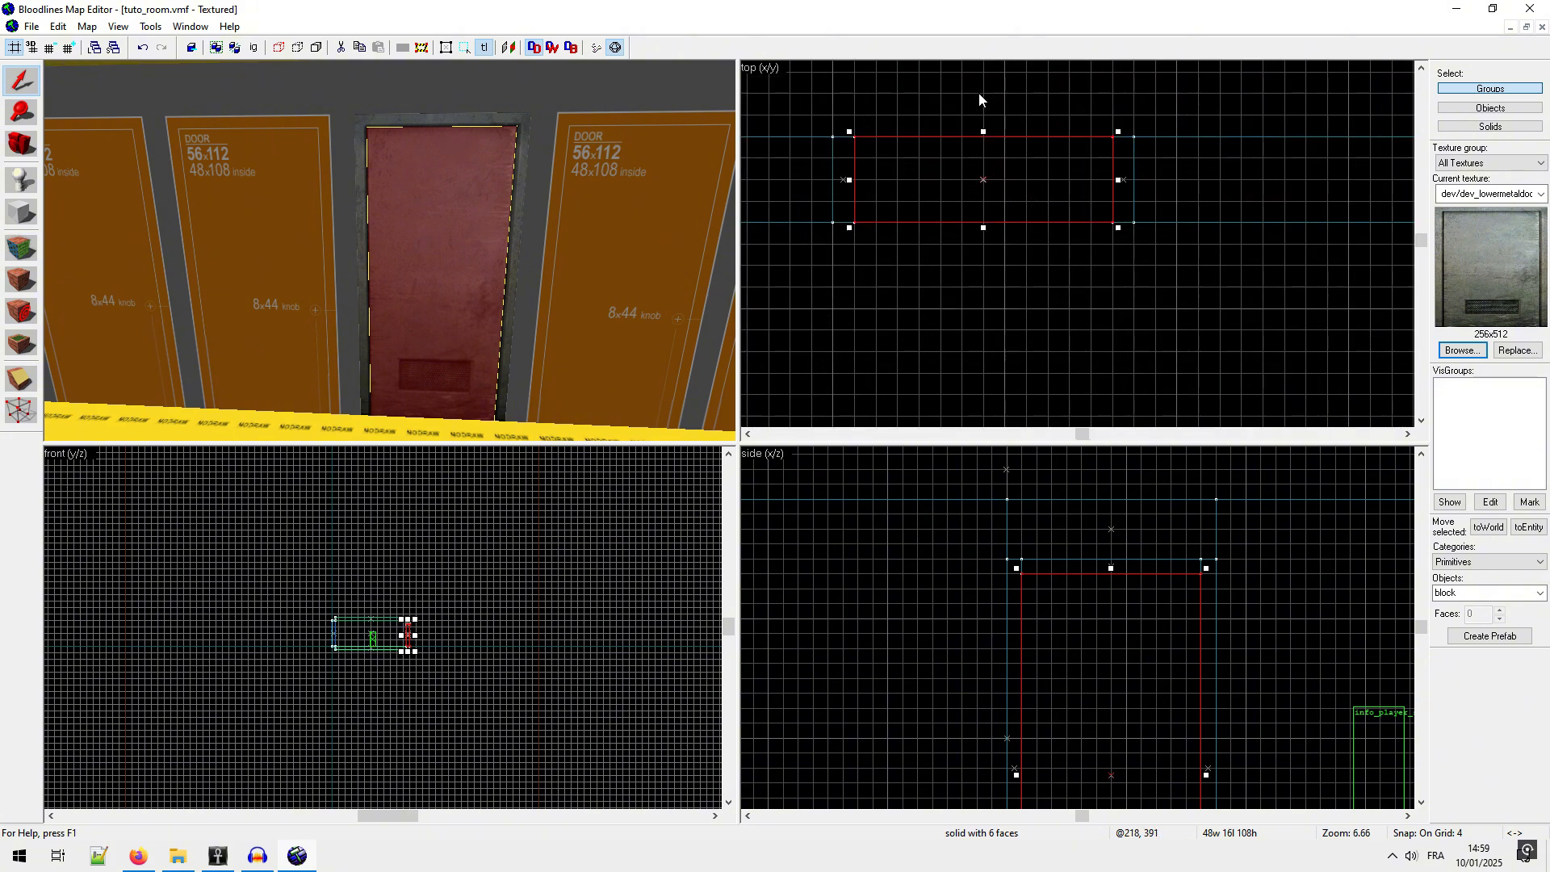
{"action": "left_click", "coordinate": [48, 48]}
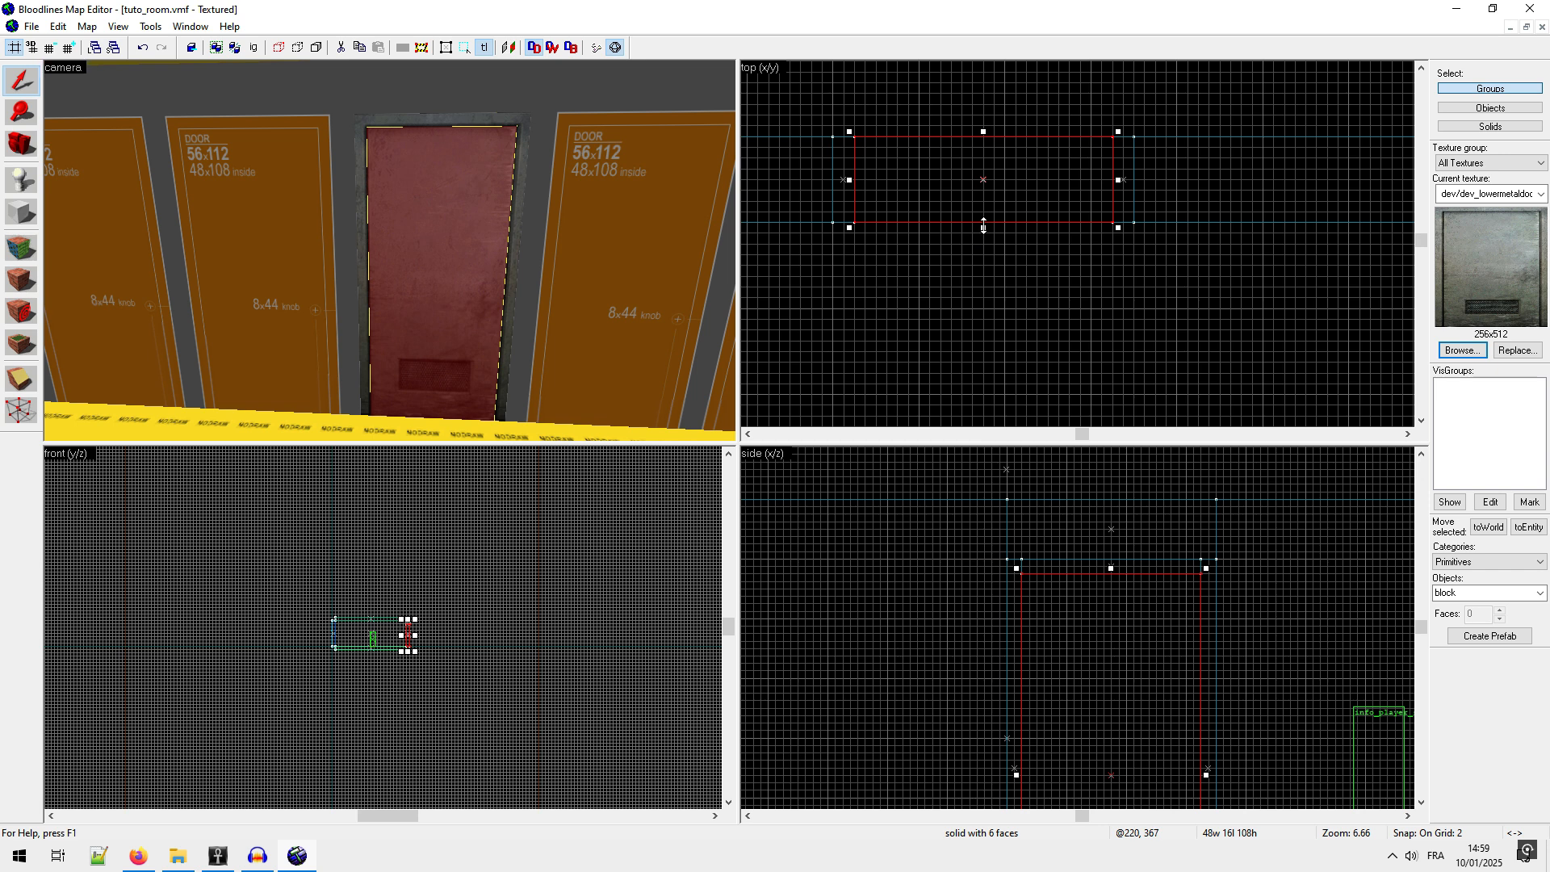
{"action": "left_click_drag", "start_coordinate": [983, 226], "coordinate": [984, 196]}
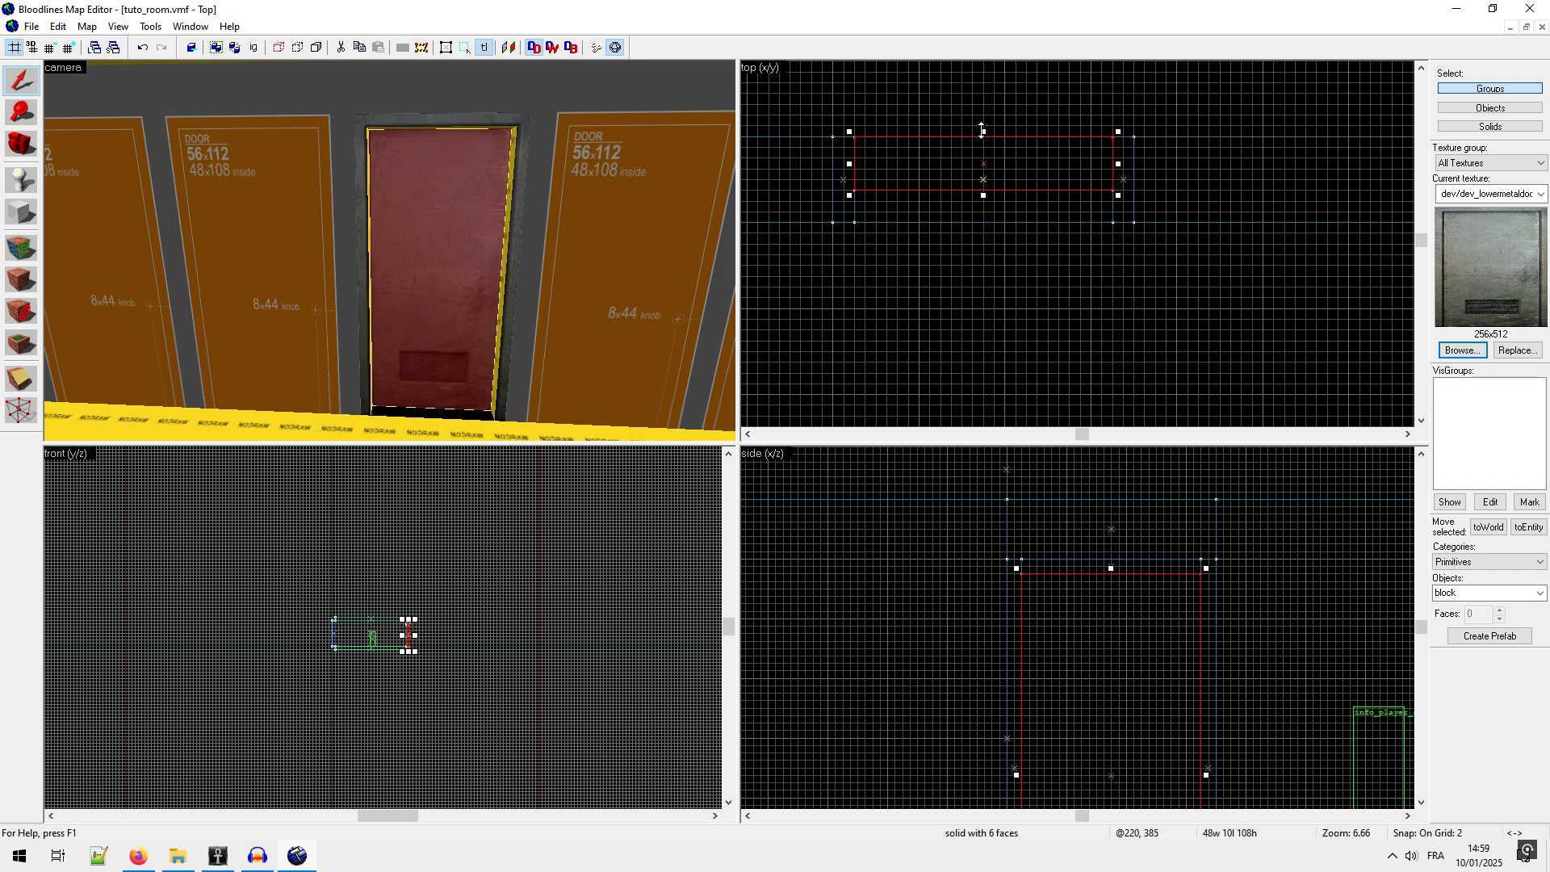
{"action": "left_click_drag", "start_coordinate": [984, 131], "coordinate": [983, 165]}
Step: Tie the thin door panel to an entity of class func_door_rotating
{"action": "left_click", "coordinate": [150, 27]}
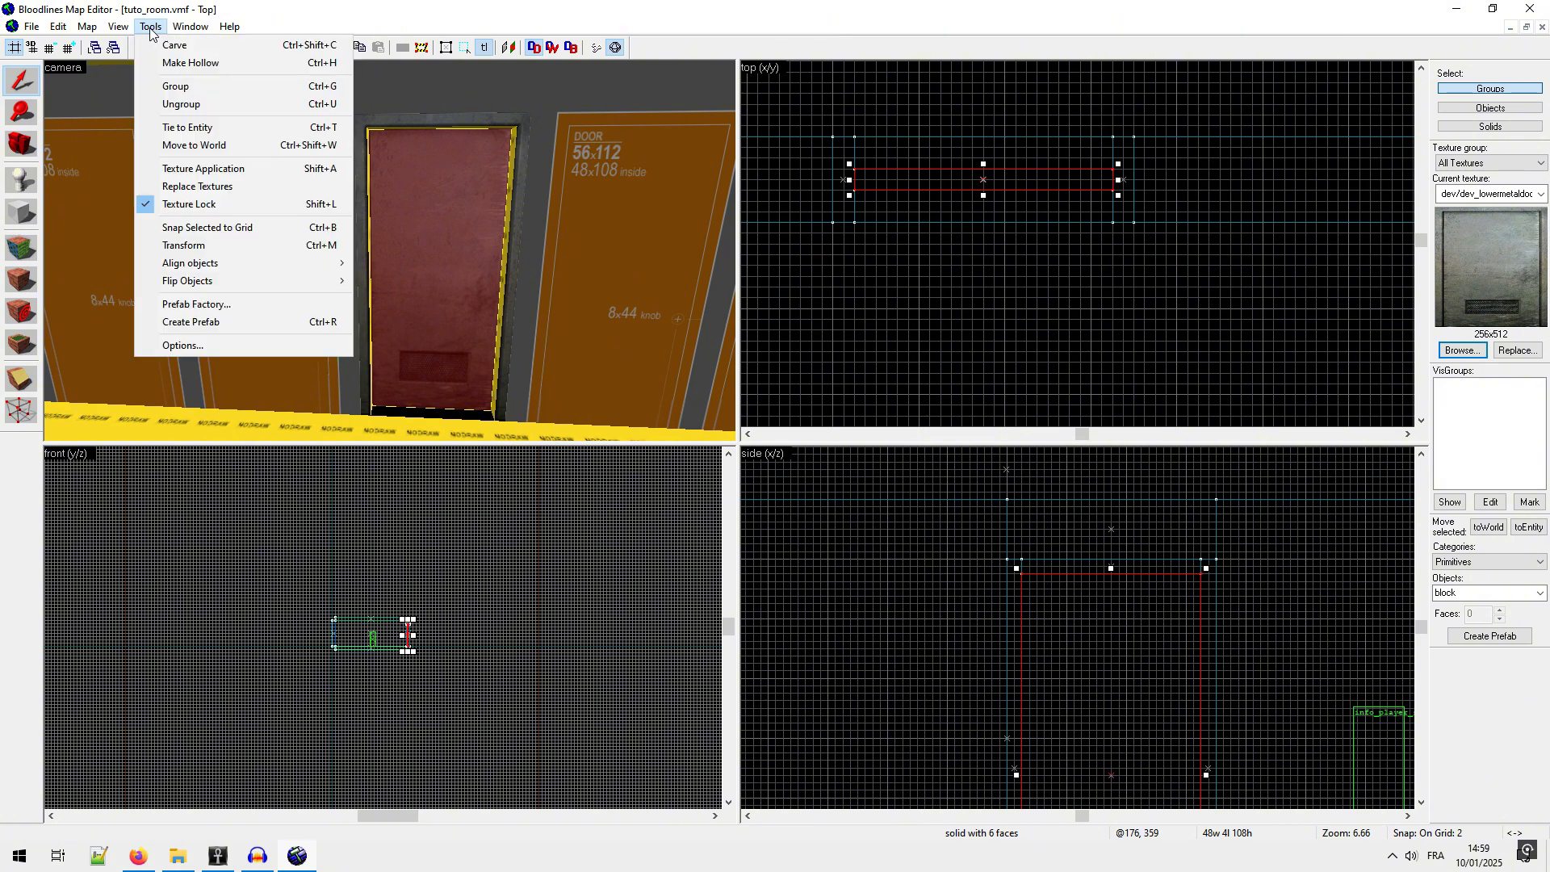
{"action": "left_click", "coordinate": [172, 126]}
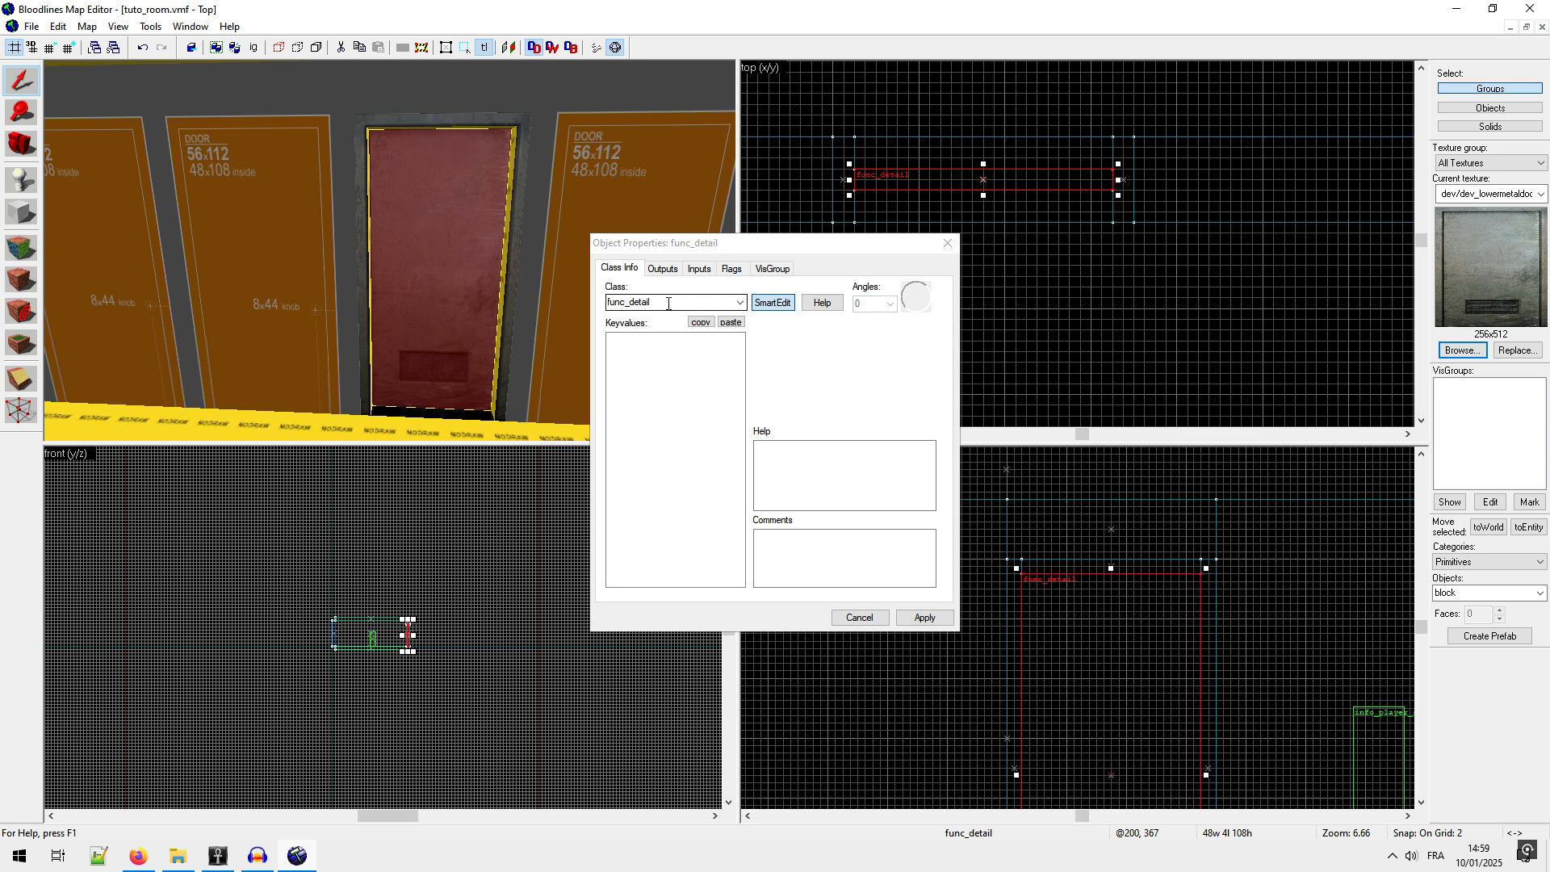
{"action": "left_click", "coordinate": [739, 303]}
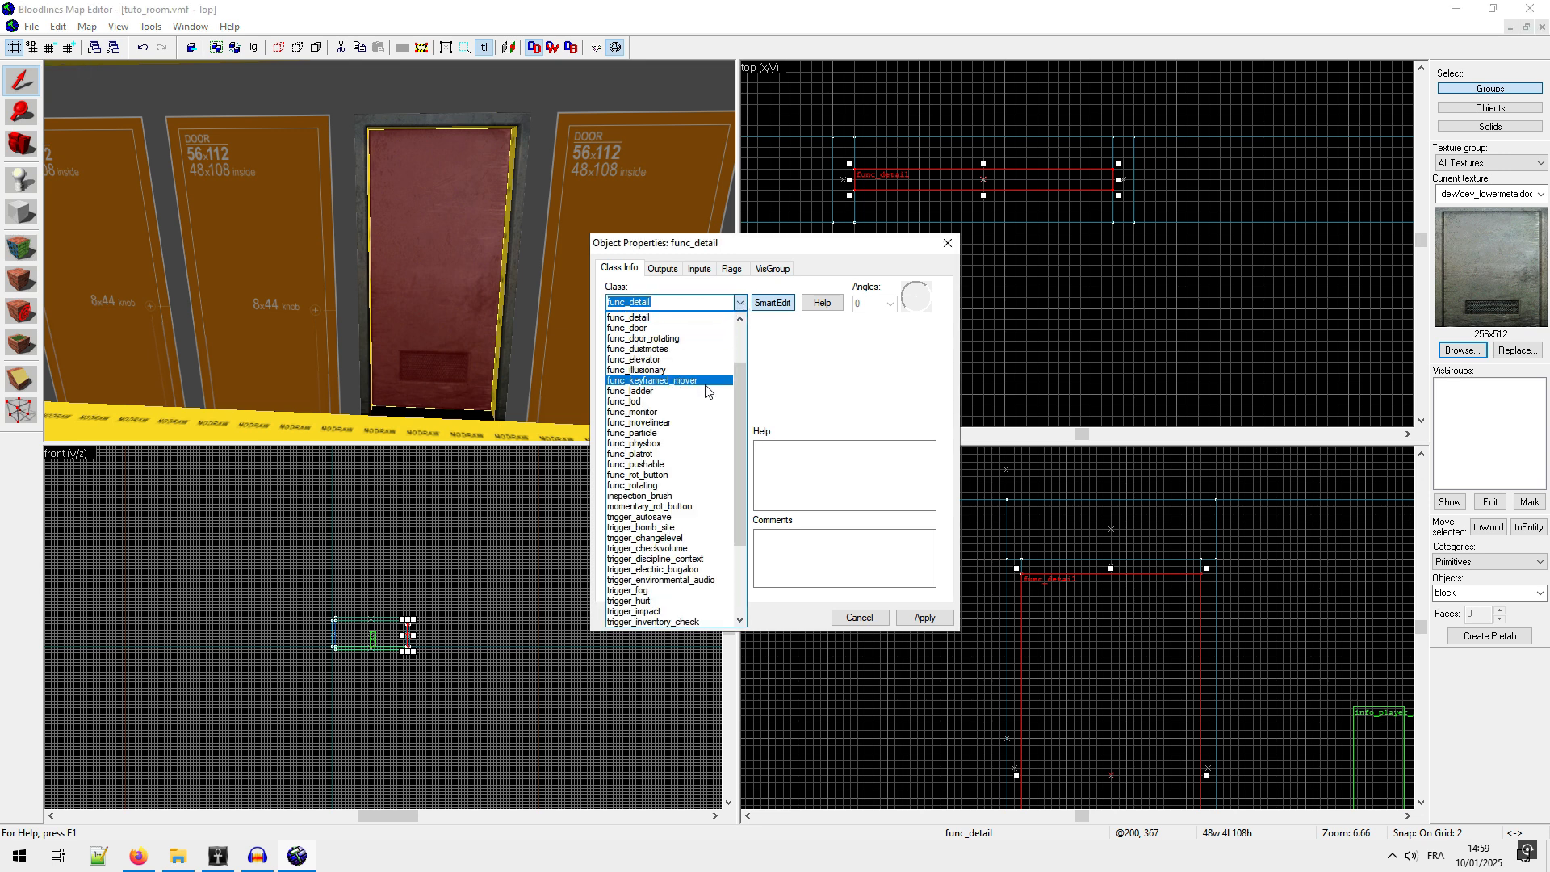
{"action": "left_click", "coordinate": [696, 339]}
{"action": "left_click", "coordinate": [925, 619]}
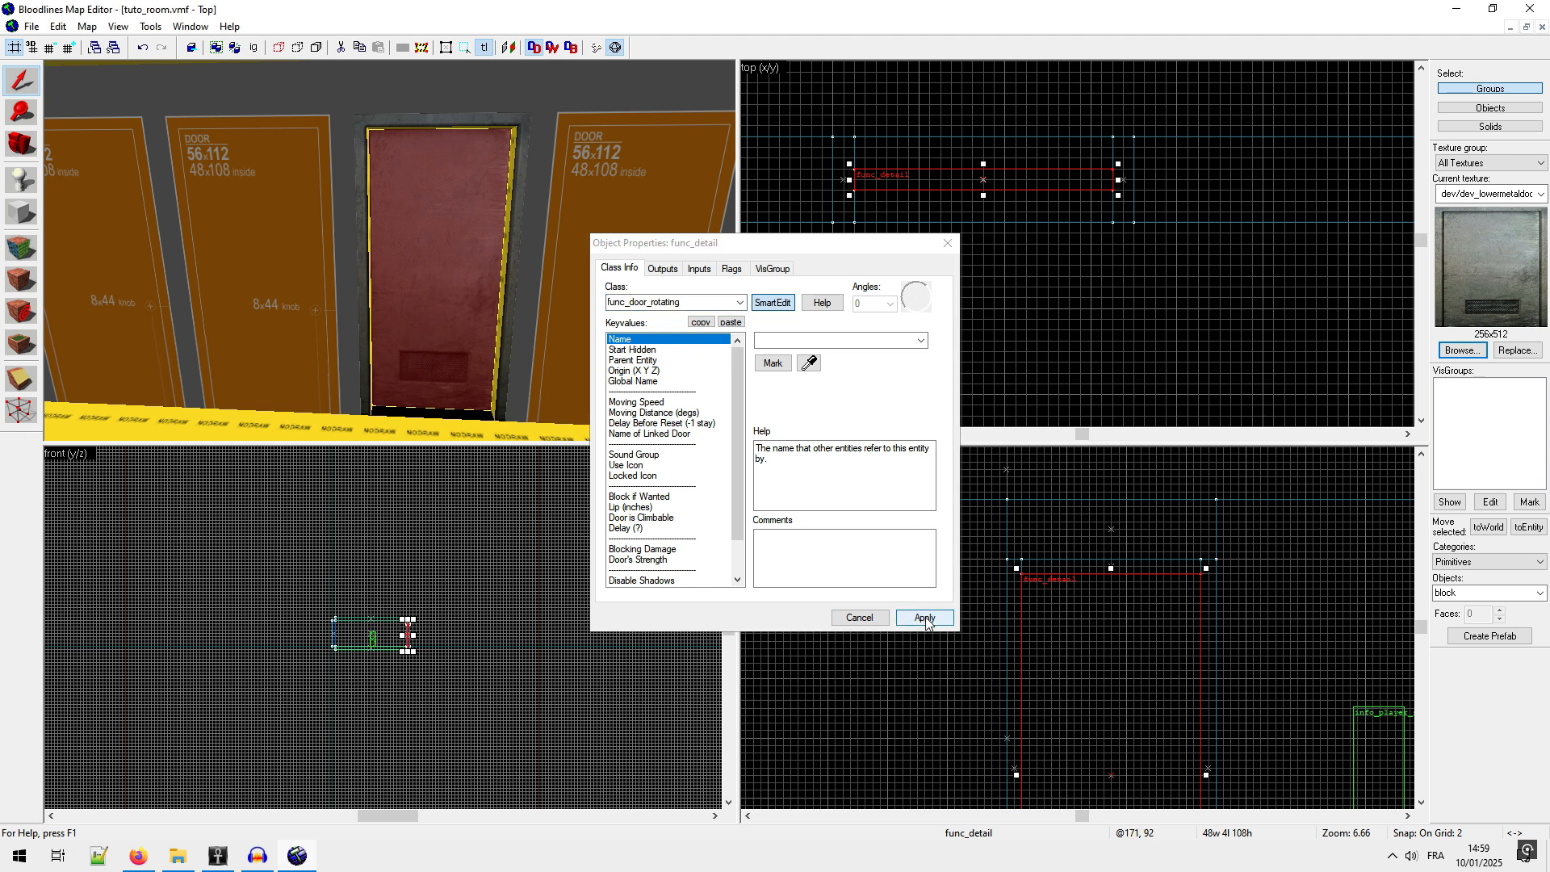
{"action": "left_click", "coordinate": [947, 243]}
Step: Move the rotating door's origin to its hinge side at 198 376 54 and apply the change
{"action": "scroll", "coordinate": [967, 152], "scroll_direction": "up", "scroll_amount": 5}
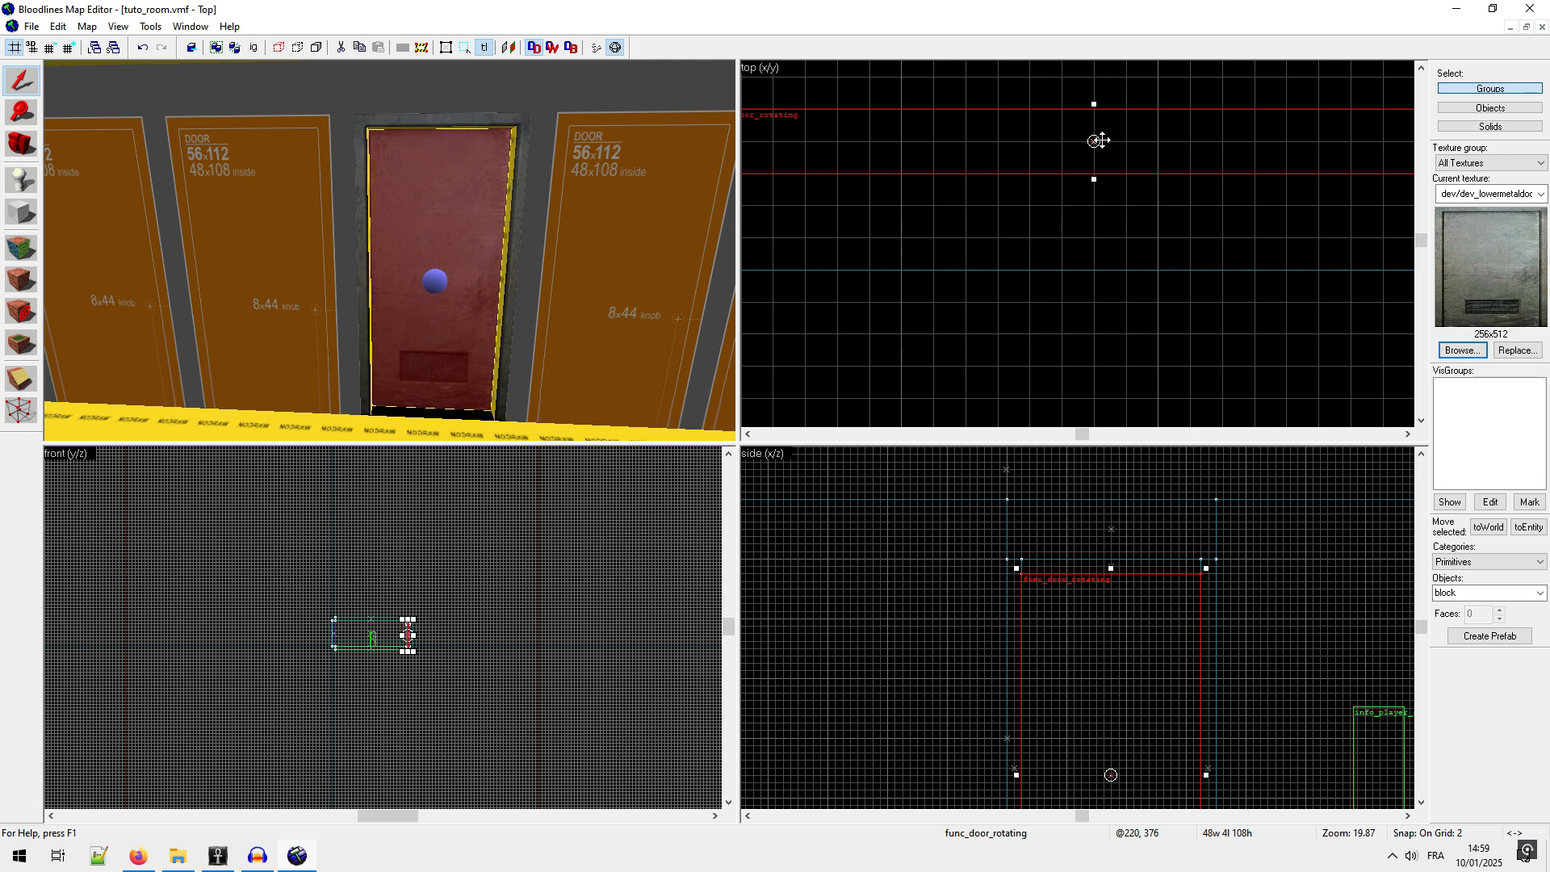
{"action": "left_click", "coordinate": [748, 434]}
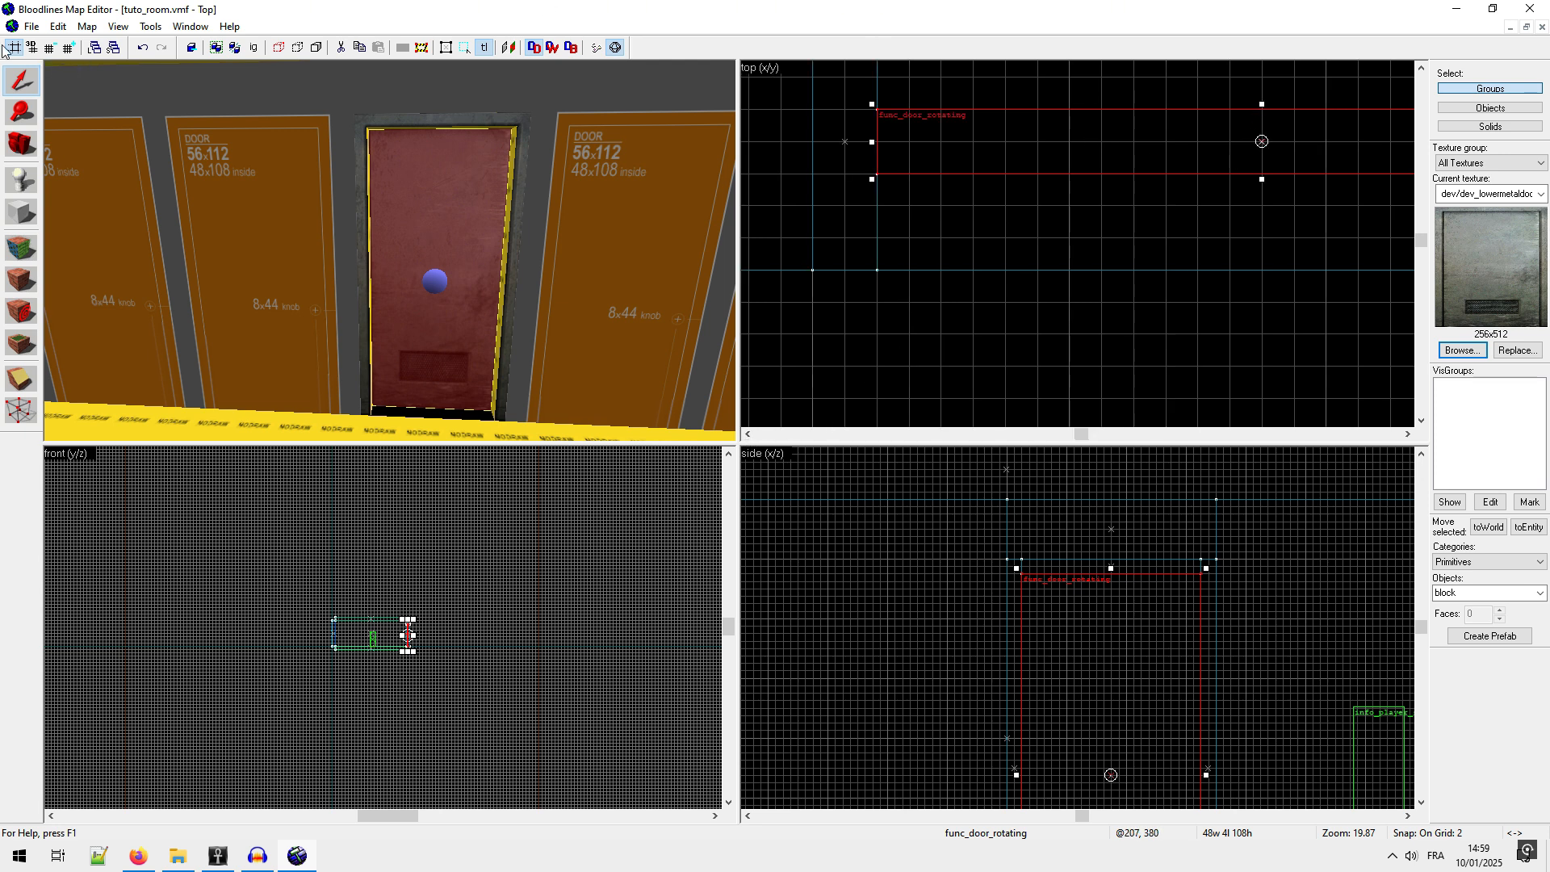
{"action": "left_click", "coordinate": [58, 26]}
{"action": "left_click", "coordinate": [76, 281]}
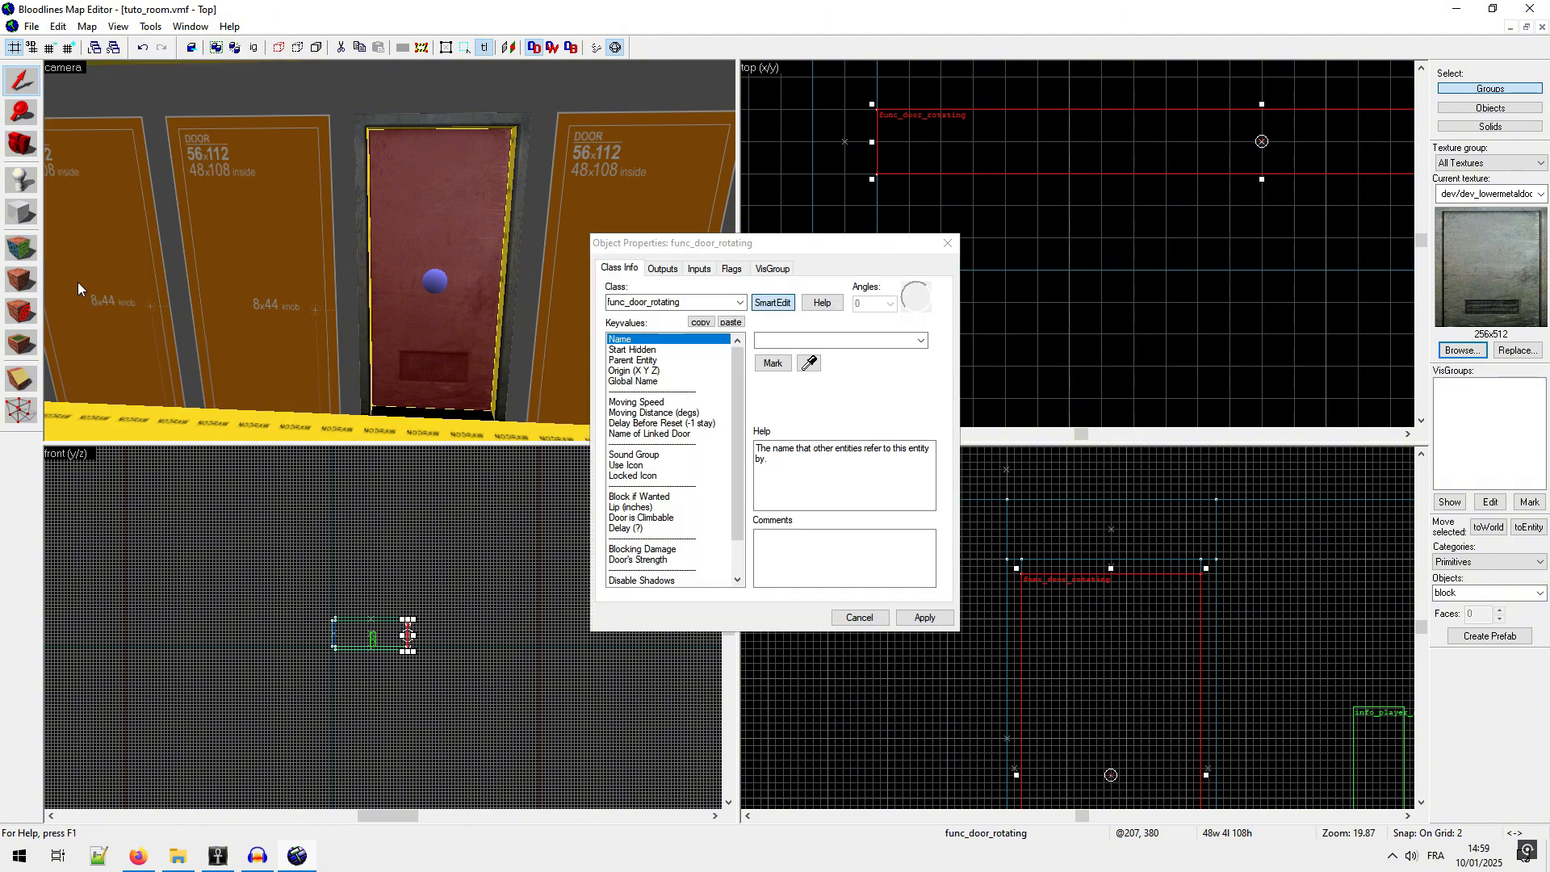
{"action": "left_click", "coordinate": [624, 370]}
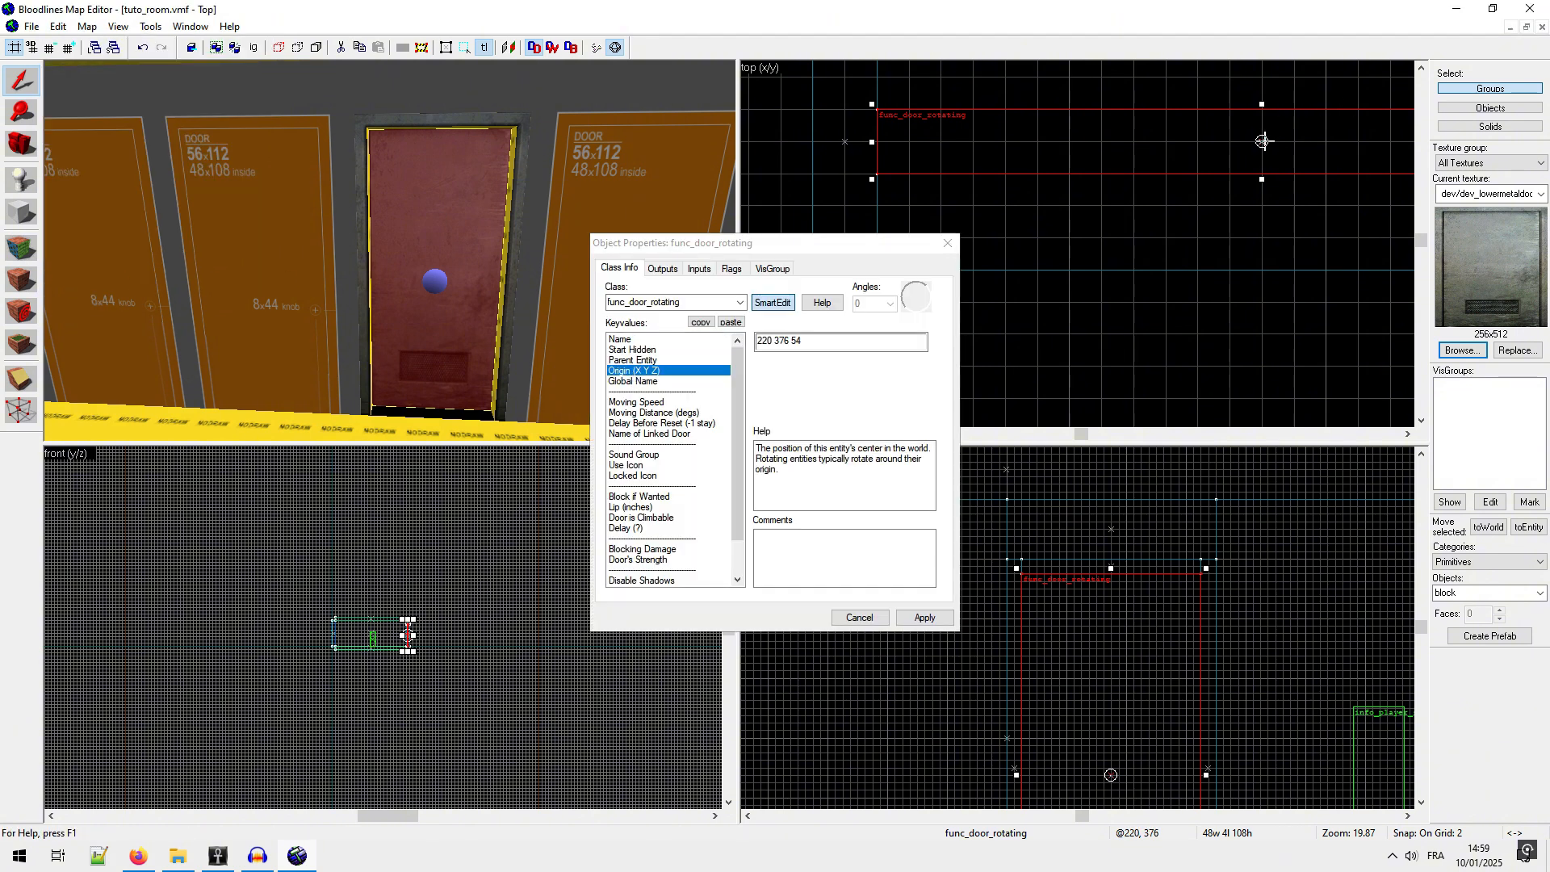
{"action": "left_click_drag", "start_coordinate": [1262, 141], "coordinate": [909, 142]}
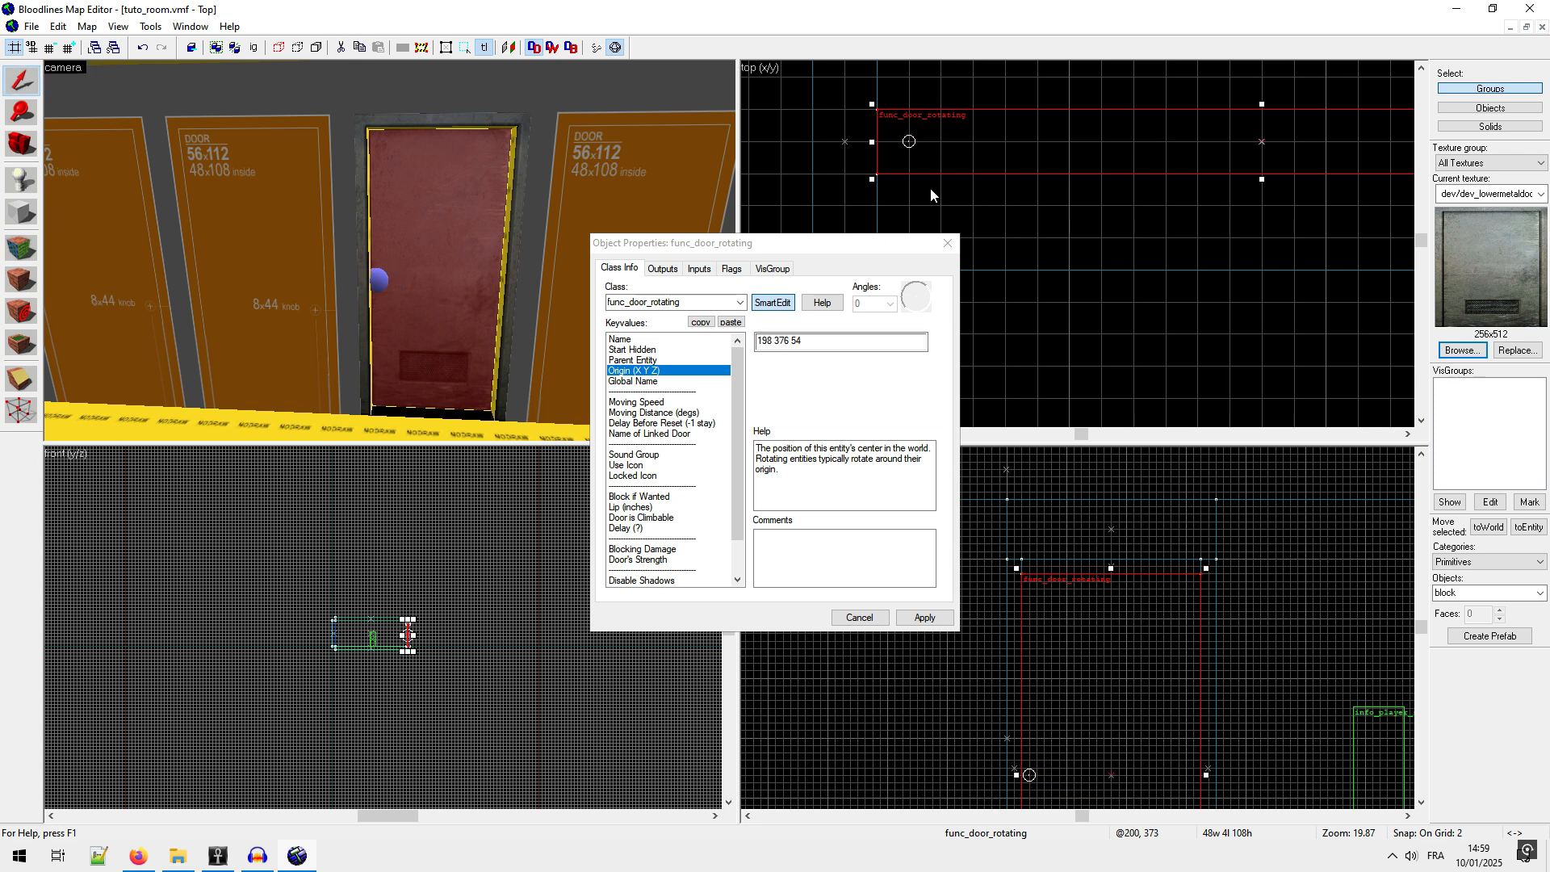
{"action": "left_click", "coordinate": [921, 617]}
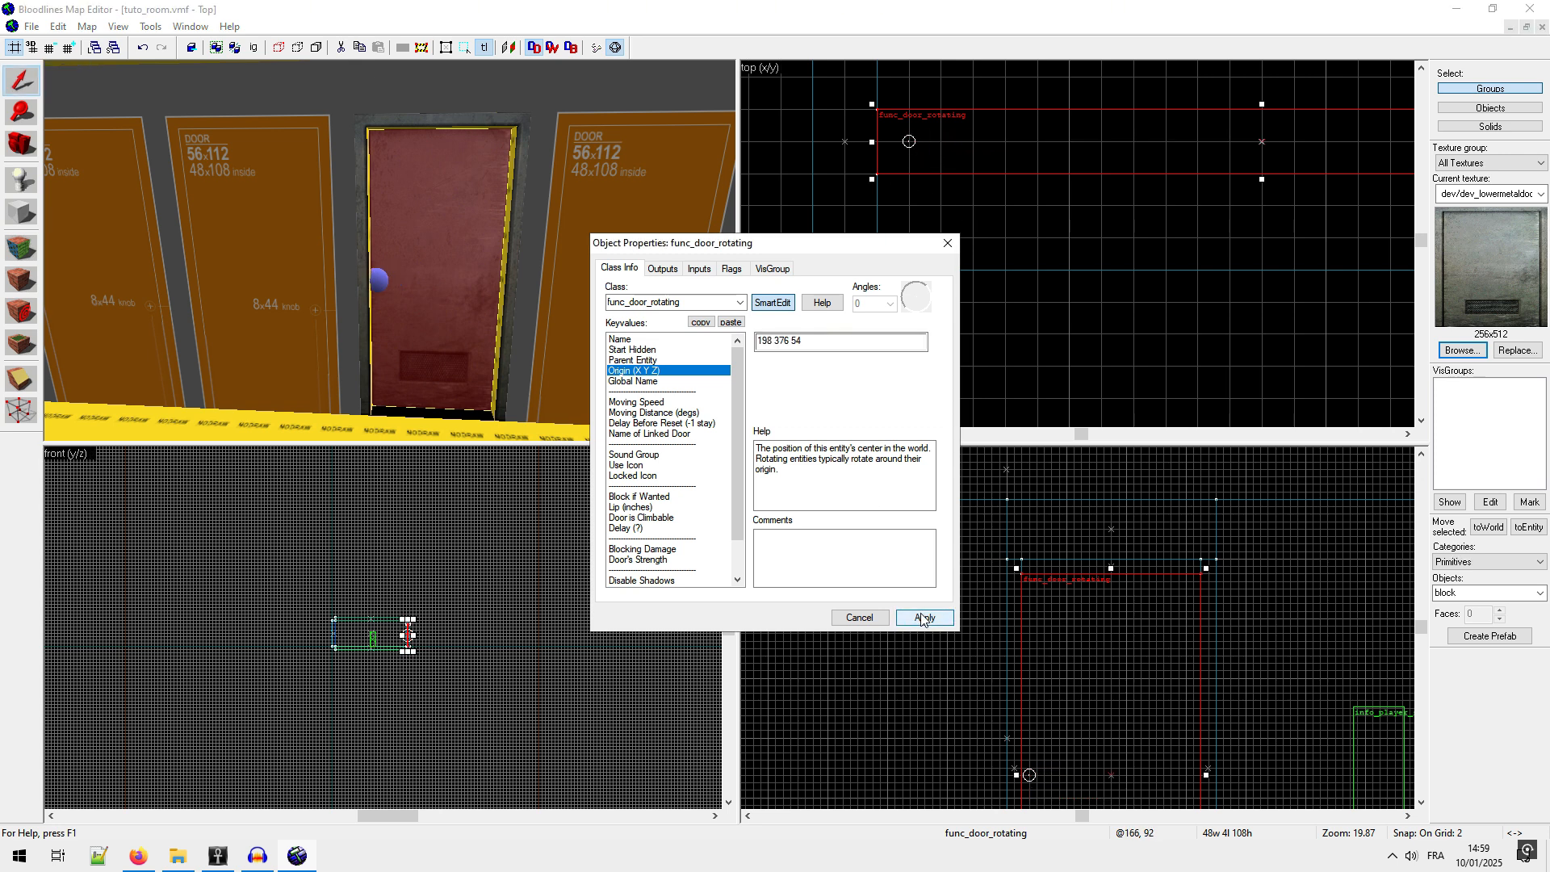
{"action": "left_click", "coordinate": [947, 244]}
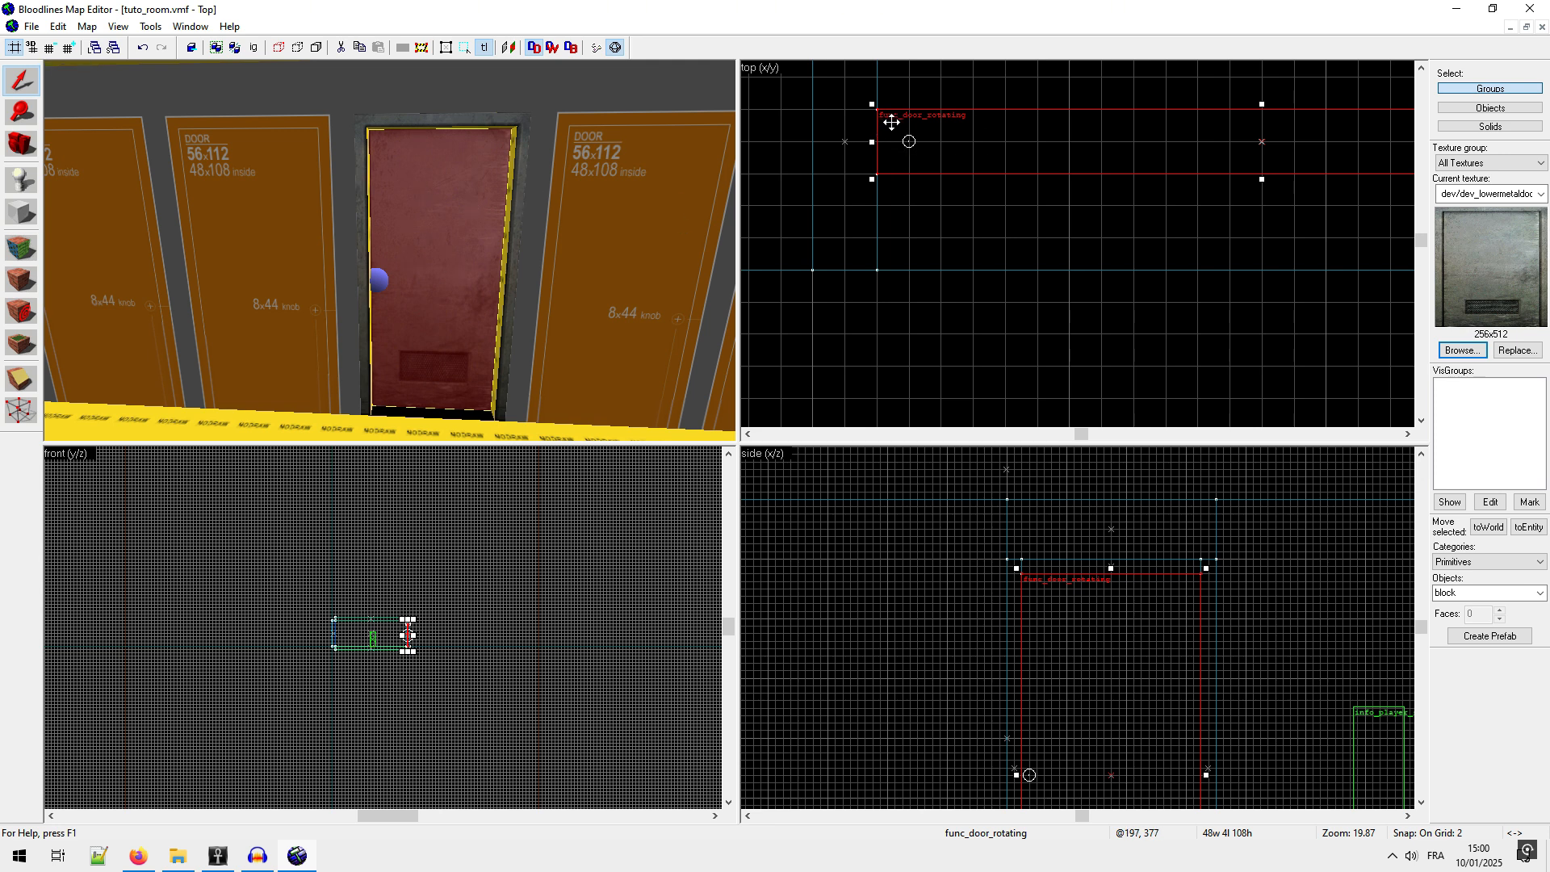
Step: Filter the texture browser by "plaster" and pick plaster/biltwlld as the current texture
{"action": "left_click", "coordinate": [21, 144]}
{"action": "left_click_drag", "start_coordinate": [379, 247], "coordinate": [390, 251]}
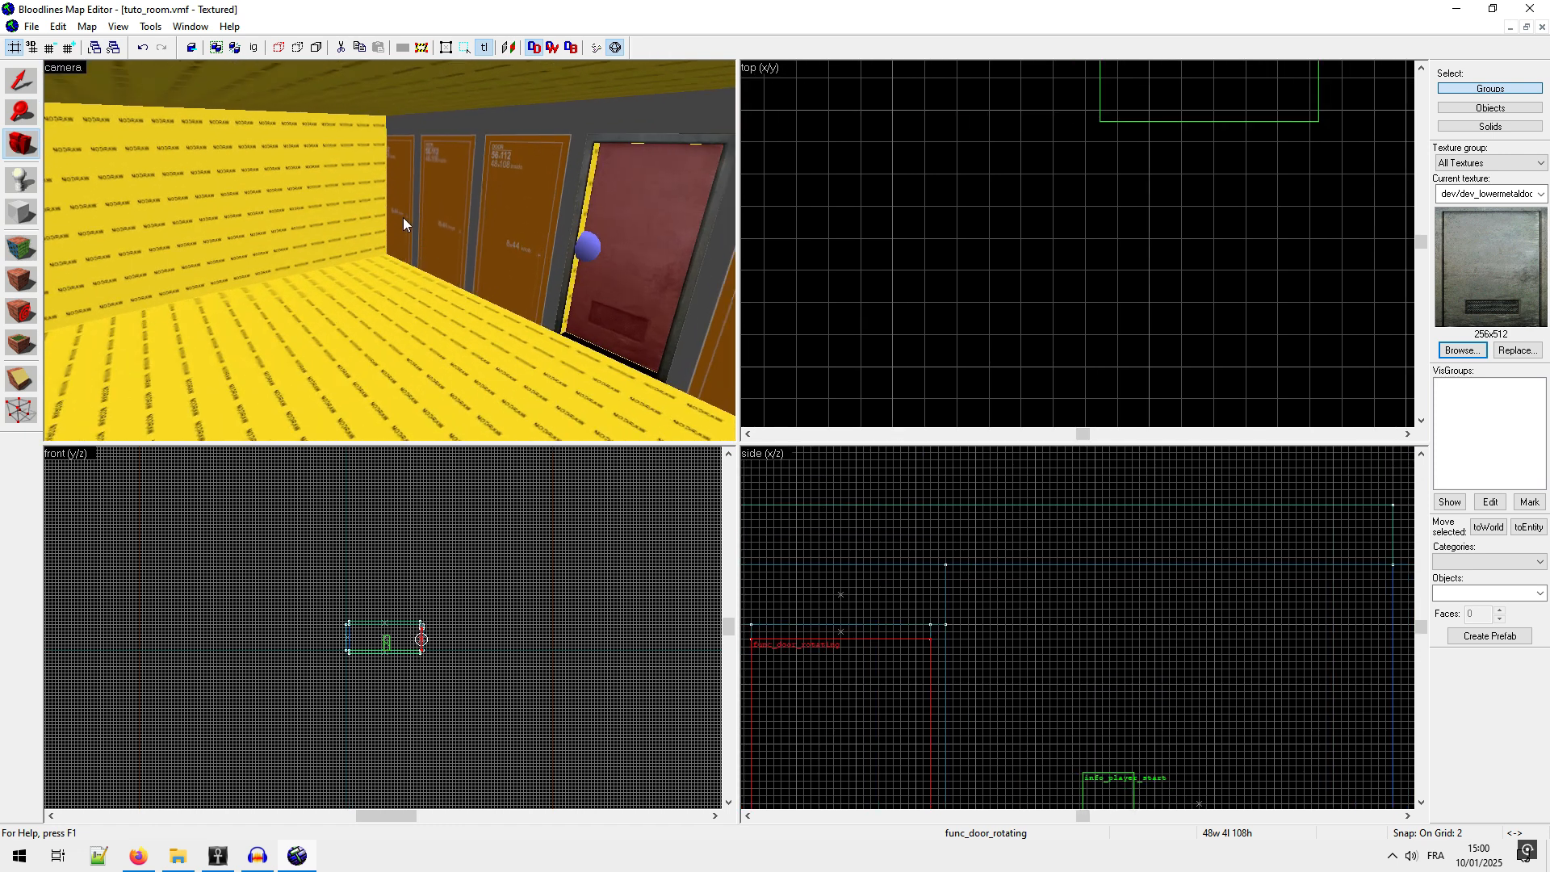
{"action": "left_click", "coordinate": [27, 261]}
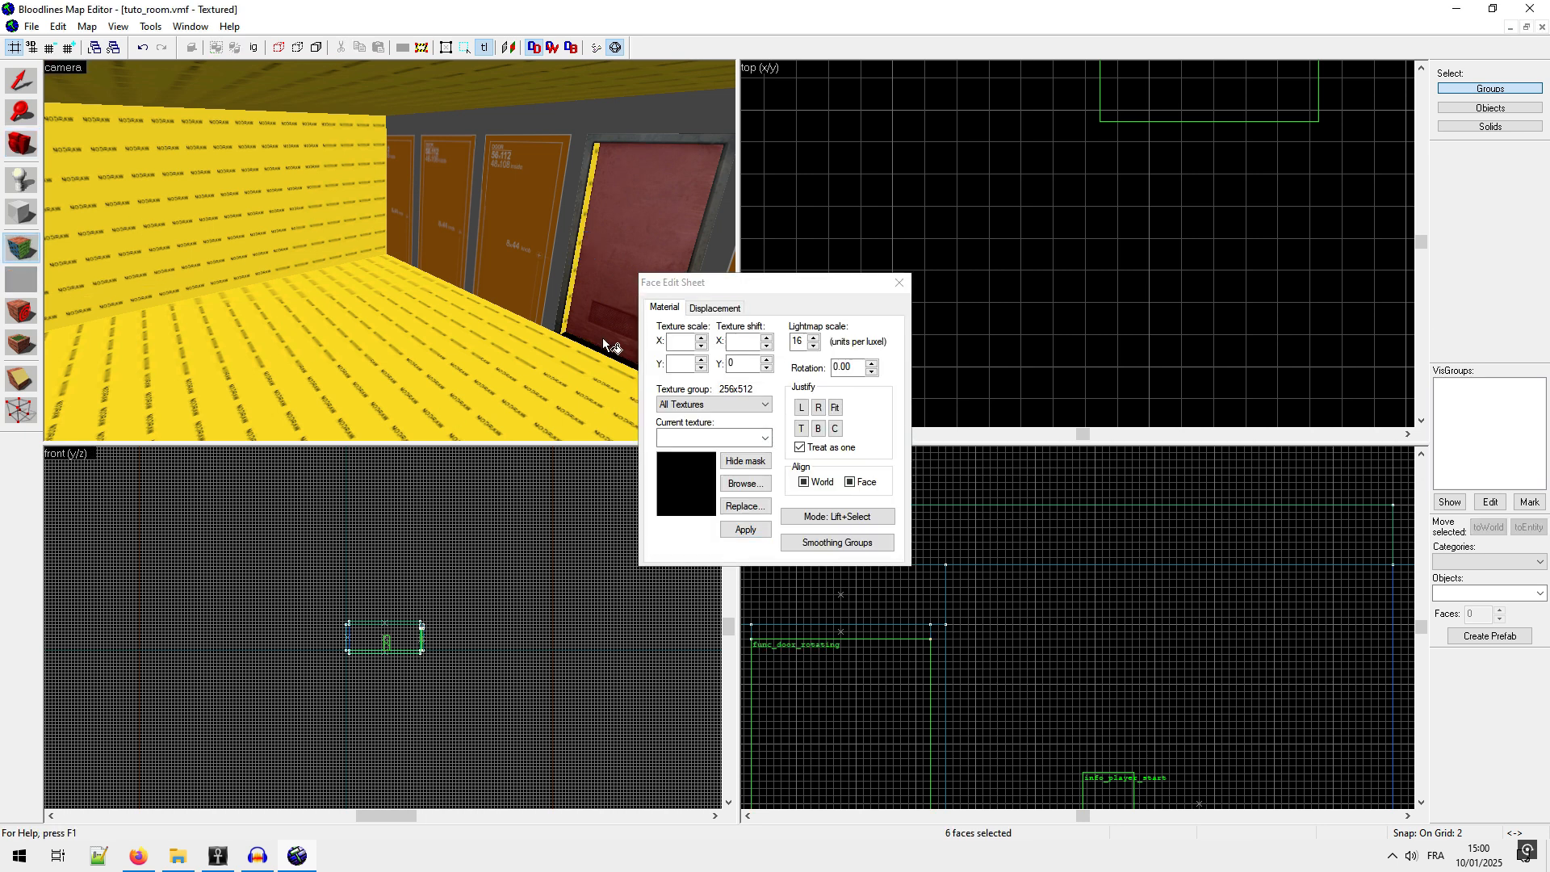
{"action": "left_click", "coordinate": [757, 485]}
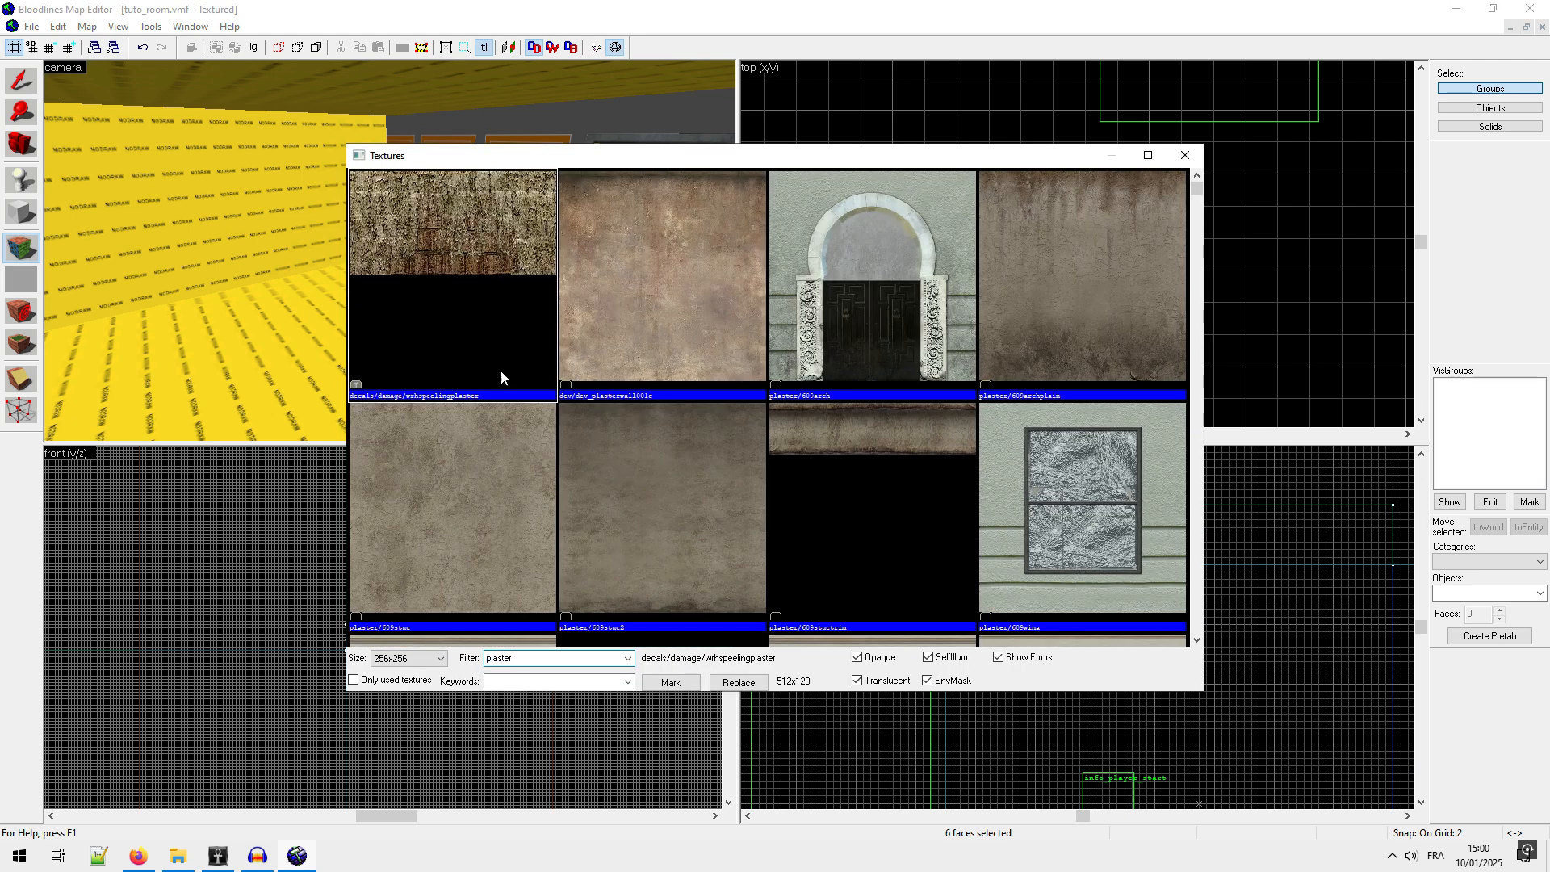
{"action": "scroll", "coordinate": [608, 562], "scroll_direction": "down", "scroll_amount": 10}
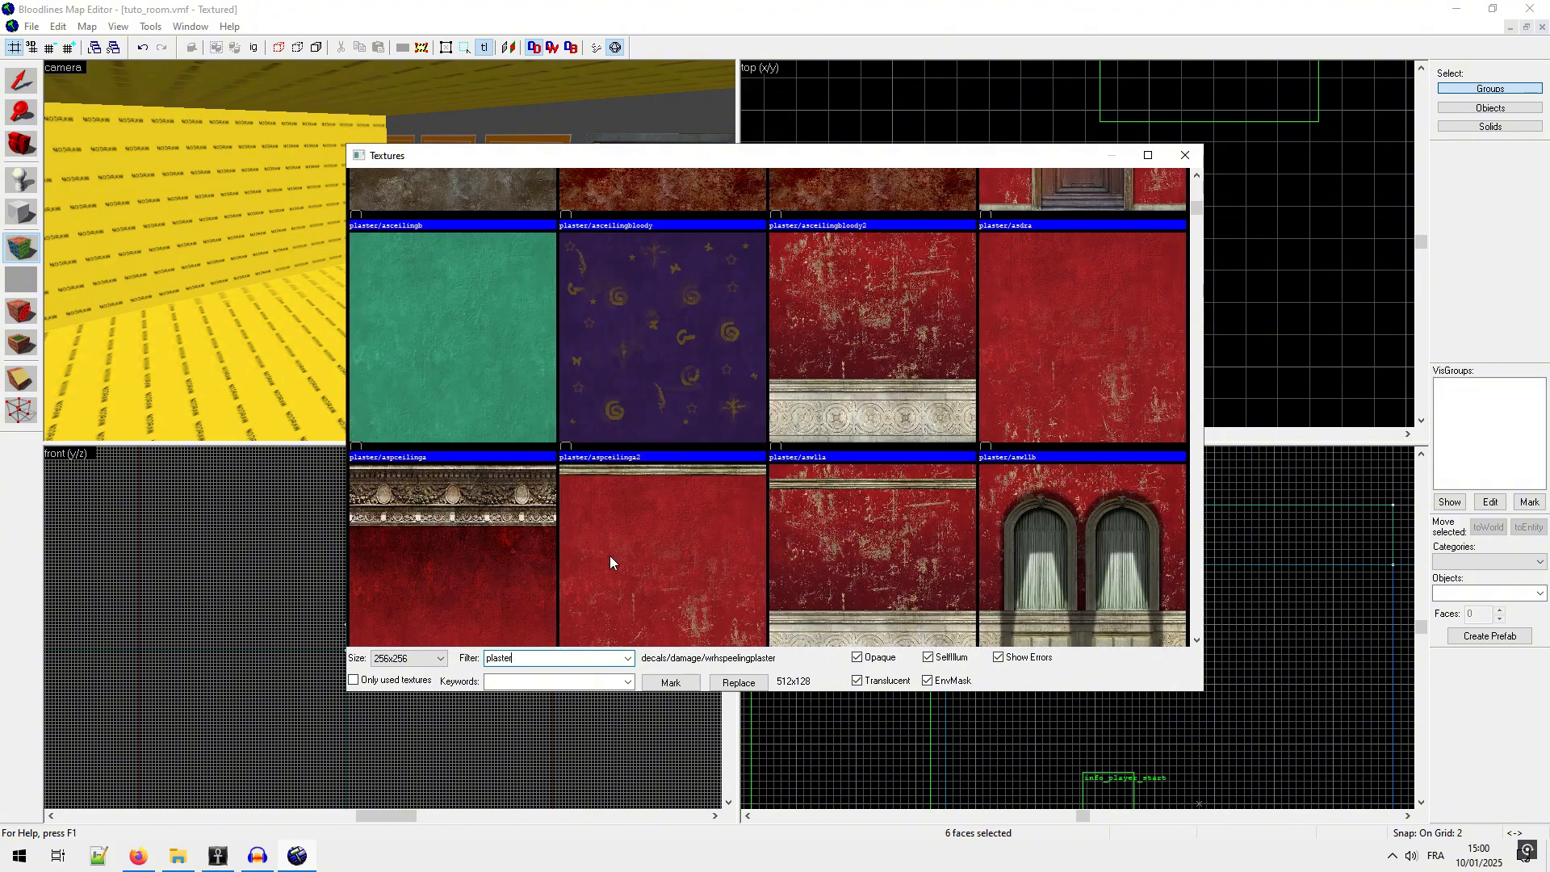
{"action": "scroll", "coordinate": [610, 559], "scroll_direction": "down", "scroll_amount": 10}
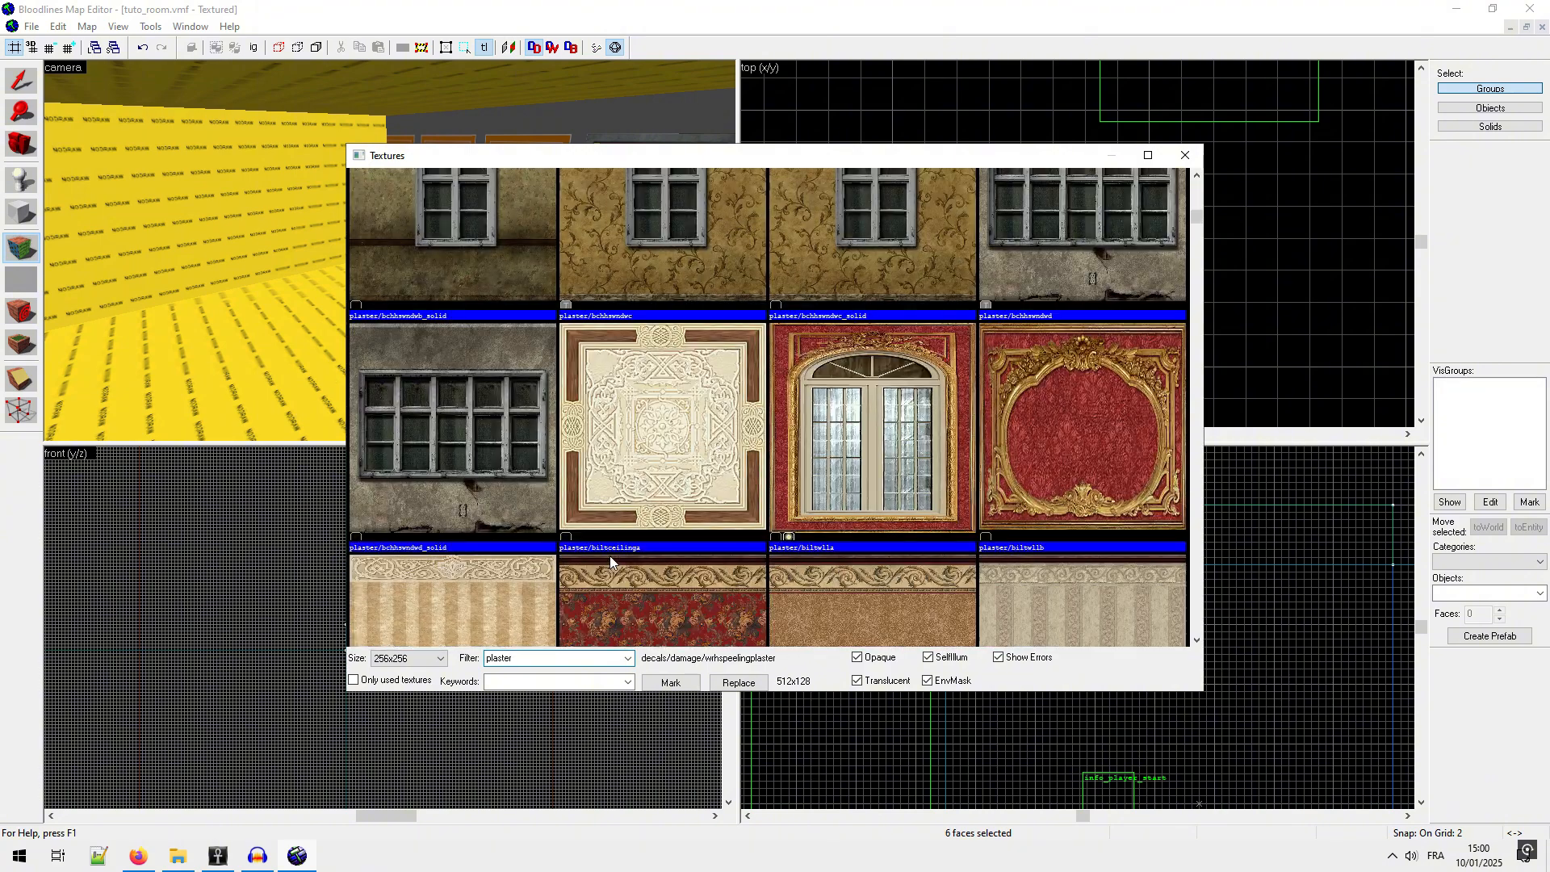
{"action": "scroll", "coordinate": [608, 555], "scroll_direction": "down", "scroll_amount": 2}
{"action": "double_click", "coordinate": [628, 443]}
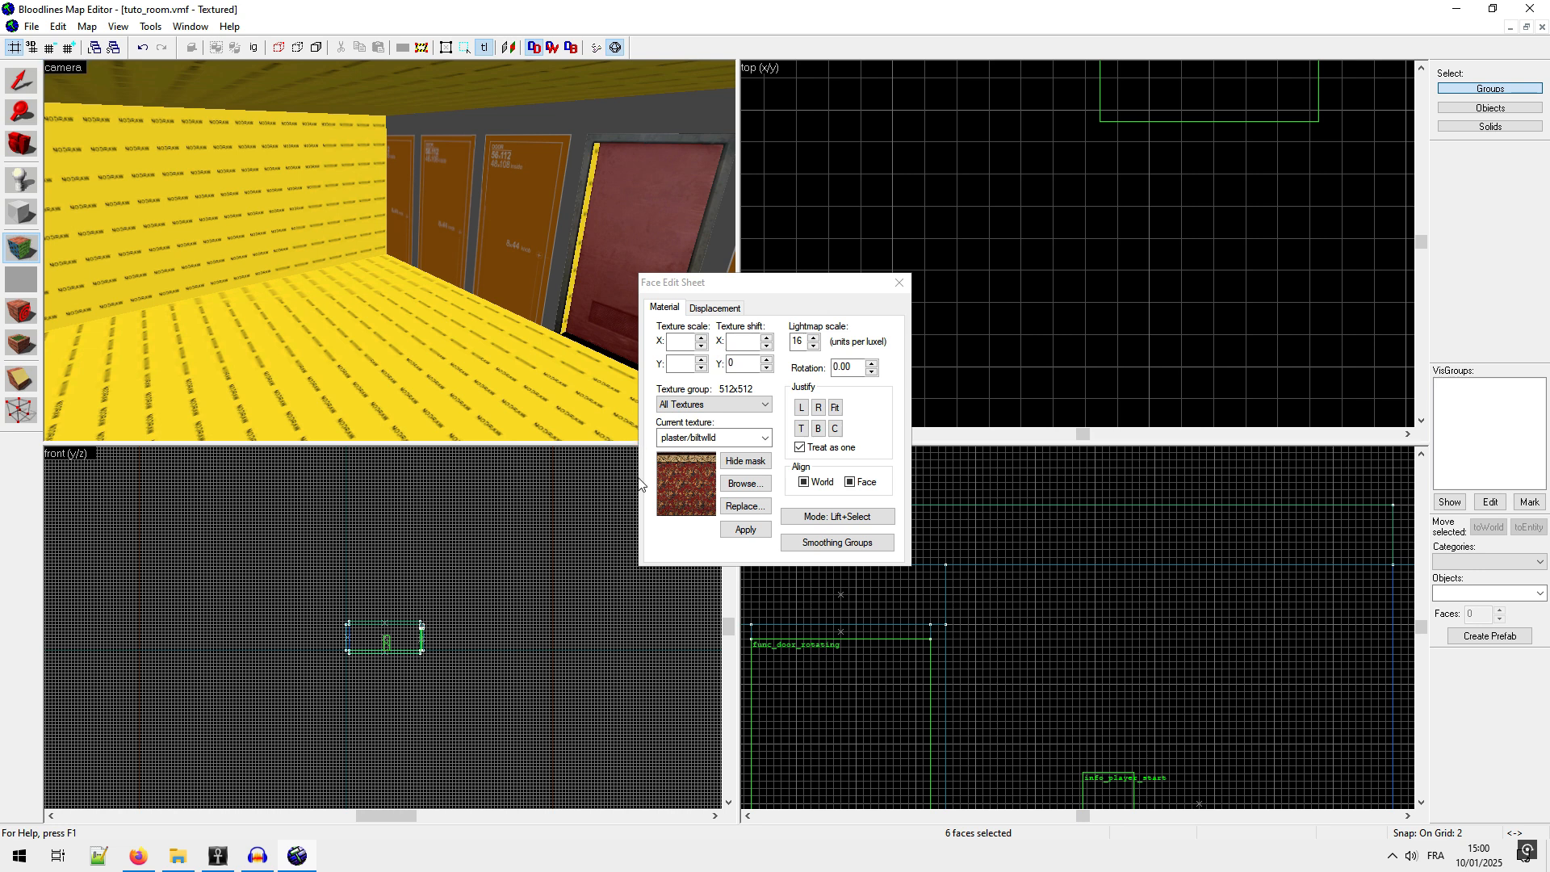
Step: Apply the recently used plaster/biltwlld texture to the nodraw wall adjoining the door wall
{"action": "left_click", "coordinate": [213, 178]}
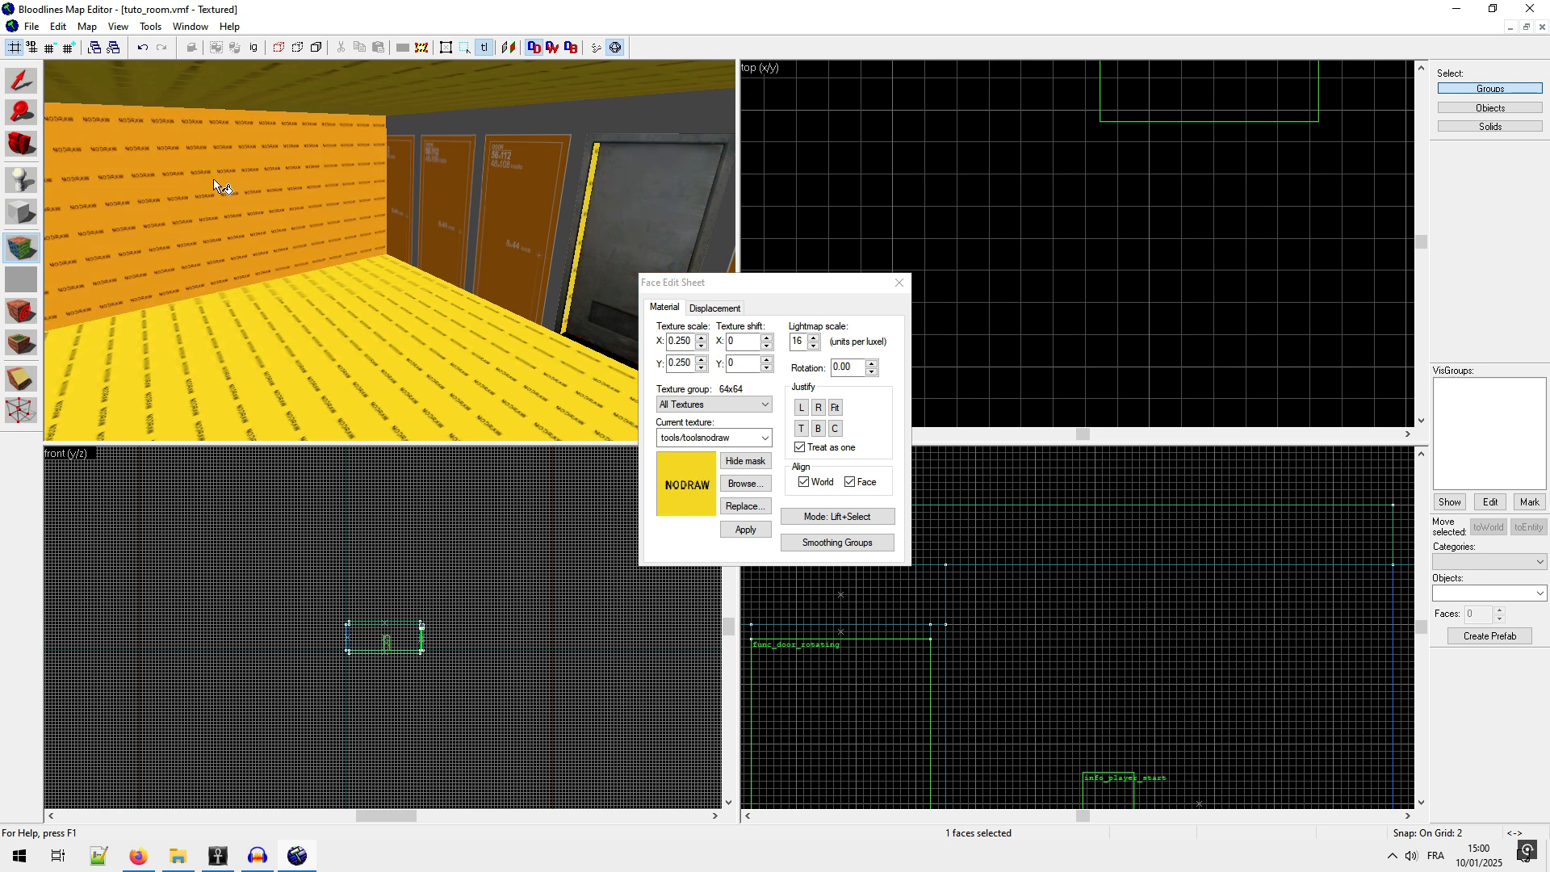
{"action": "left_click", "coordinate": [765, 438]}
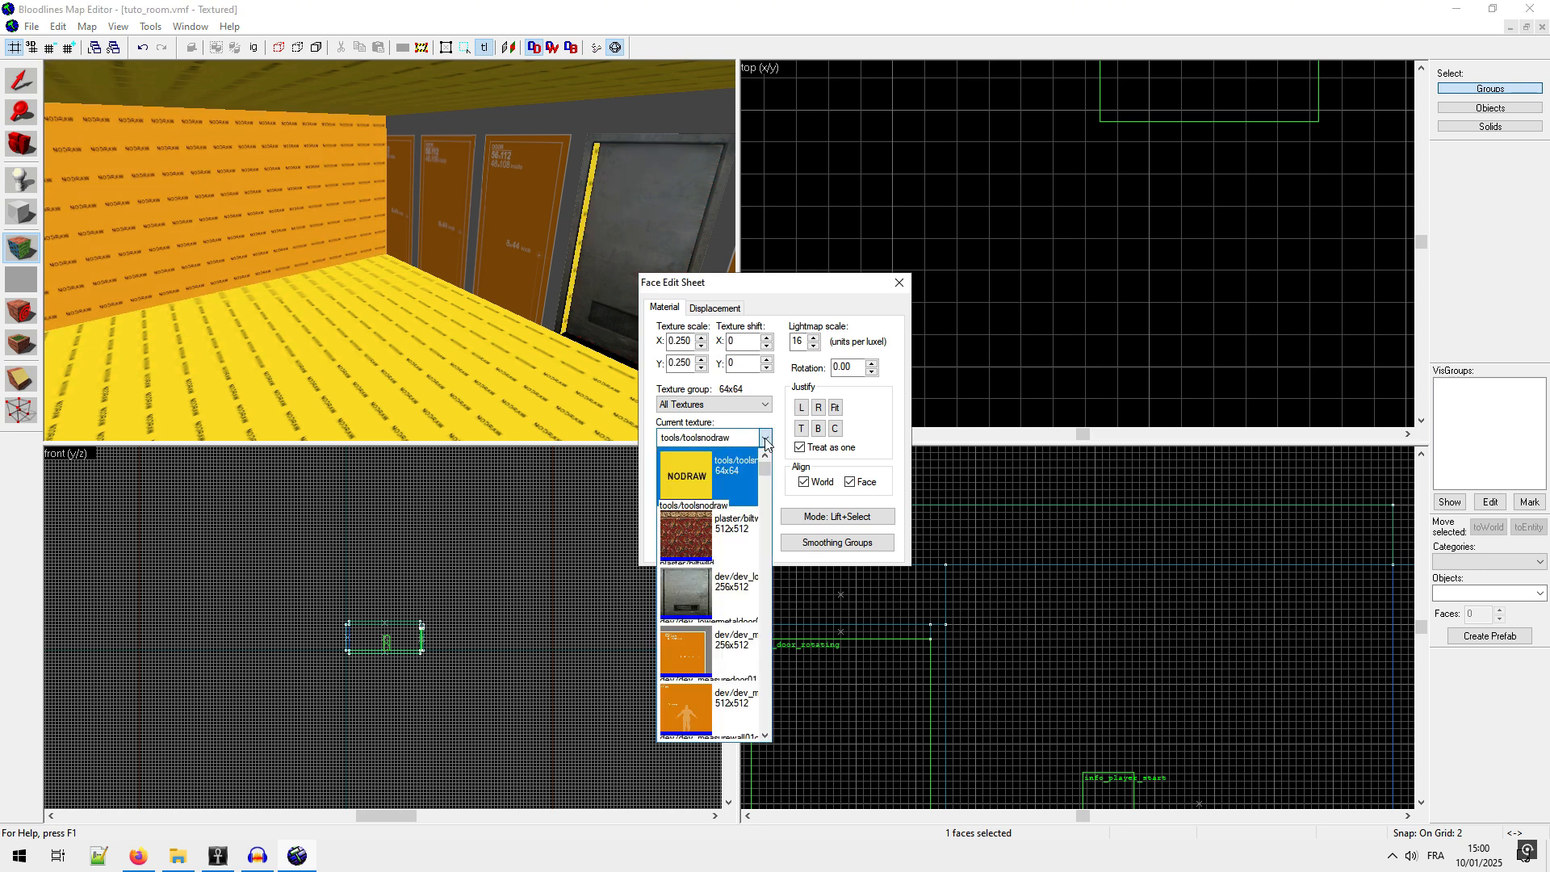
{"action": "left_click", "coordinate": [740, 534]}
{"action": "left_click", "coordinate": [744, 530]}
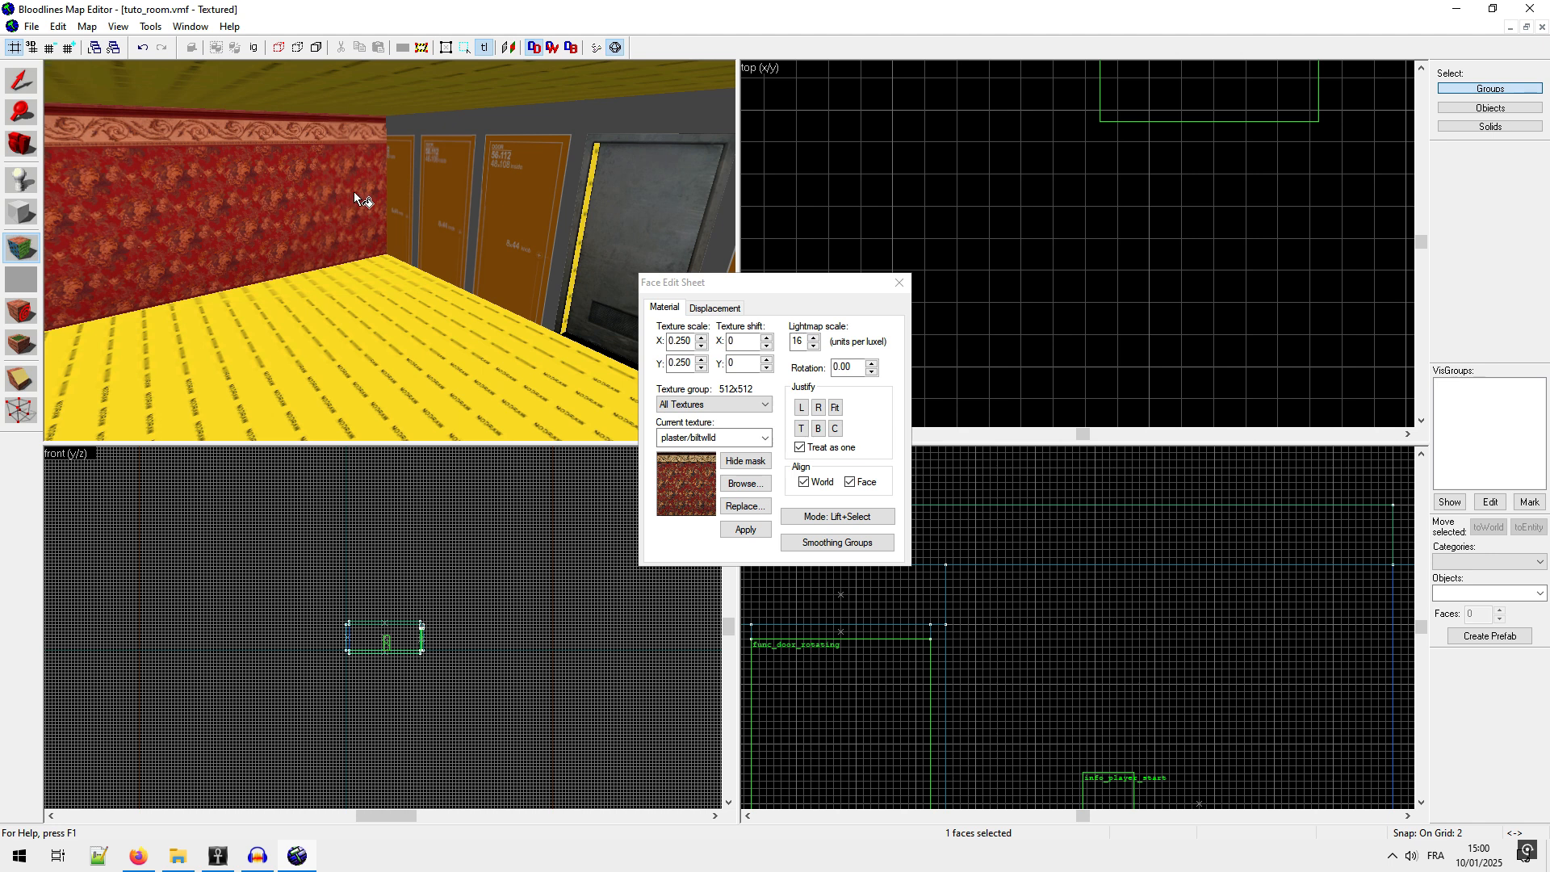
Step: Copy the plaster/biltwlld texture onto the door wall's three sections beside and above the door, and onto the adjoining orange wall
{"action": "right_click", "coordinate": [456, 179]}
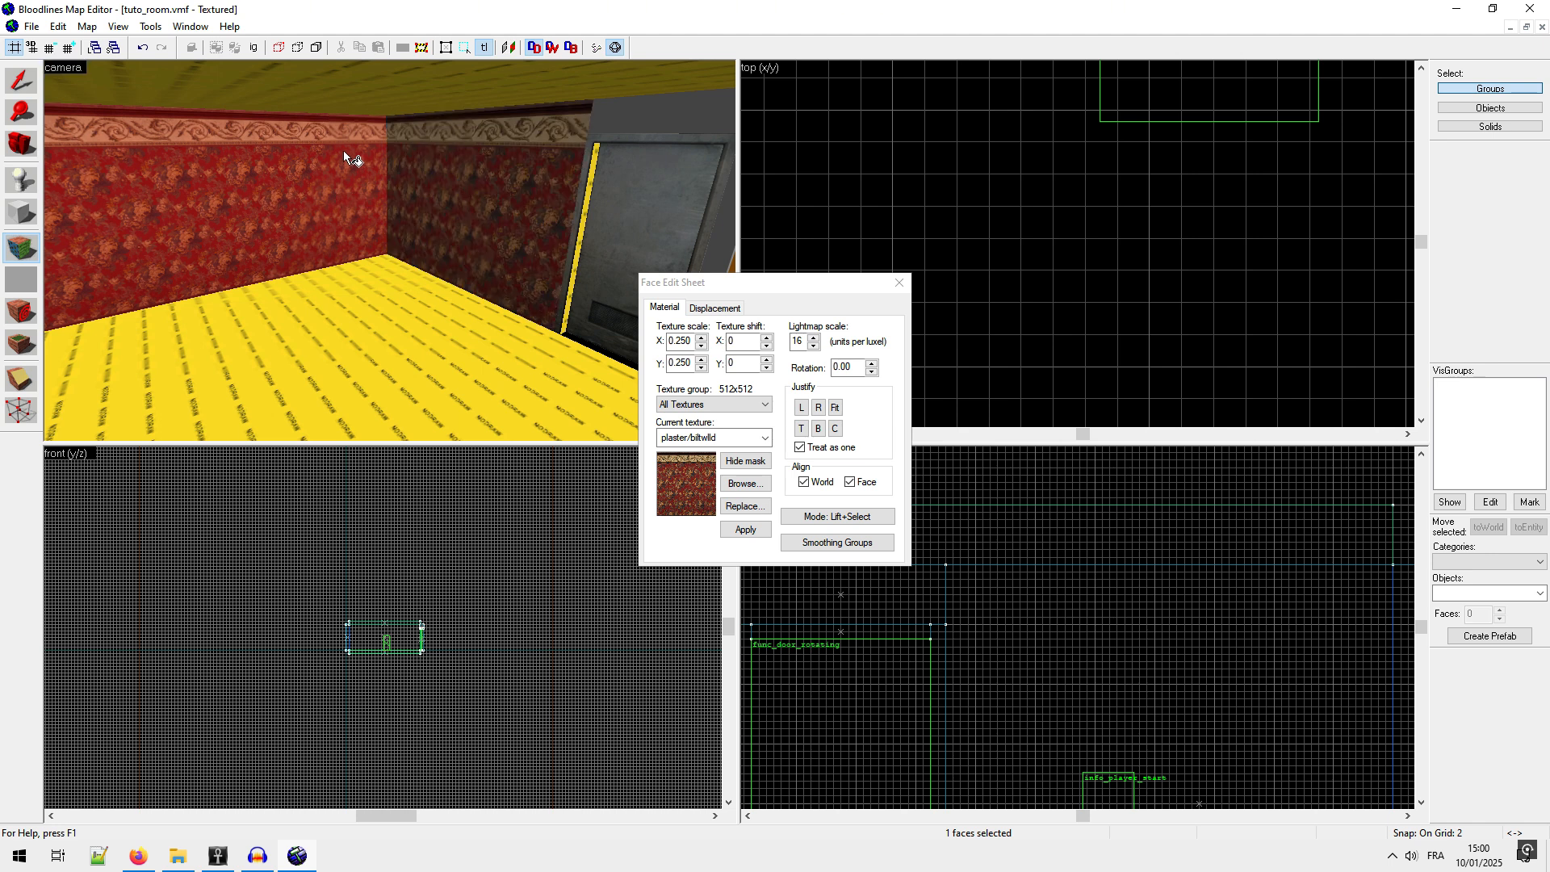
{"action": "right_click", "coordinate": [619, 115]}
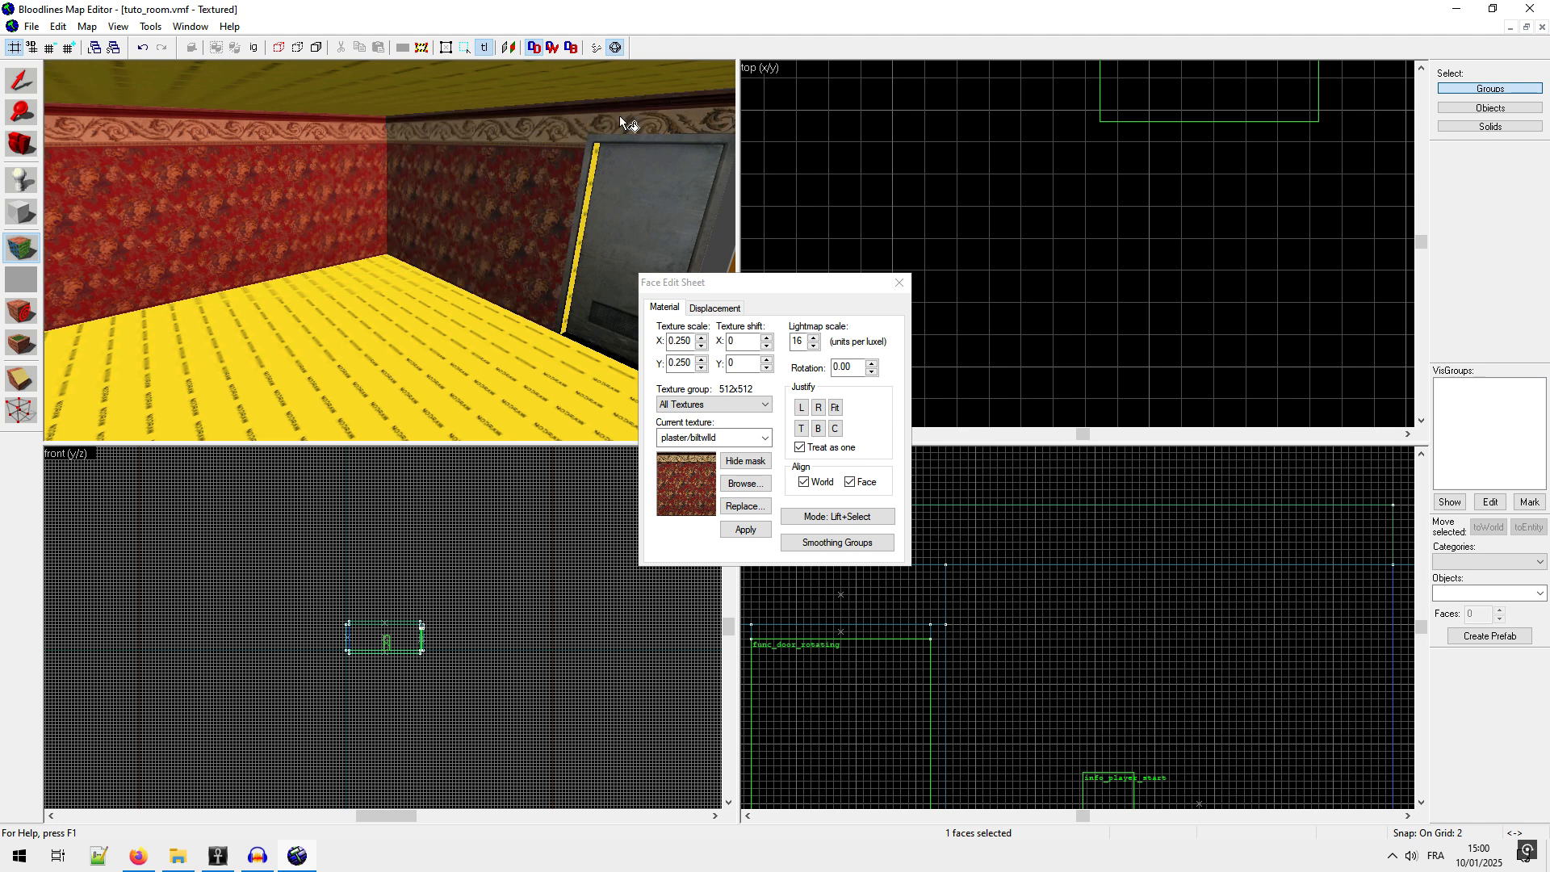
{"action": "left_click", "coordinate": [19, 143]}
{"action": "left_click_drag", "start_coordinate": [280, 206], "coordinate": [400, 250]}
{"action": "left_click", "coordinate": [21, 246]}
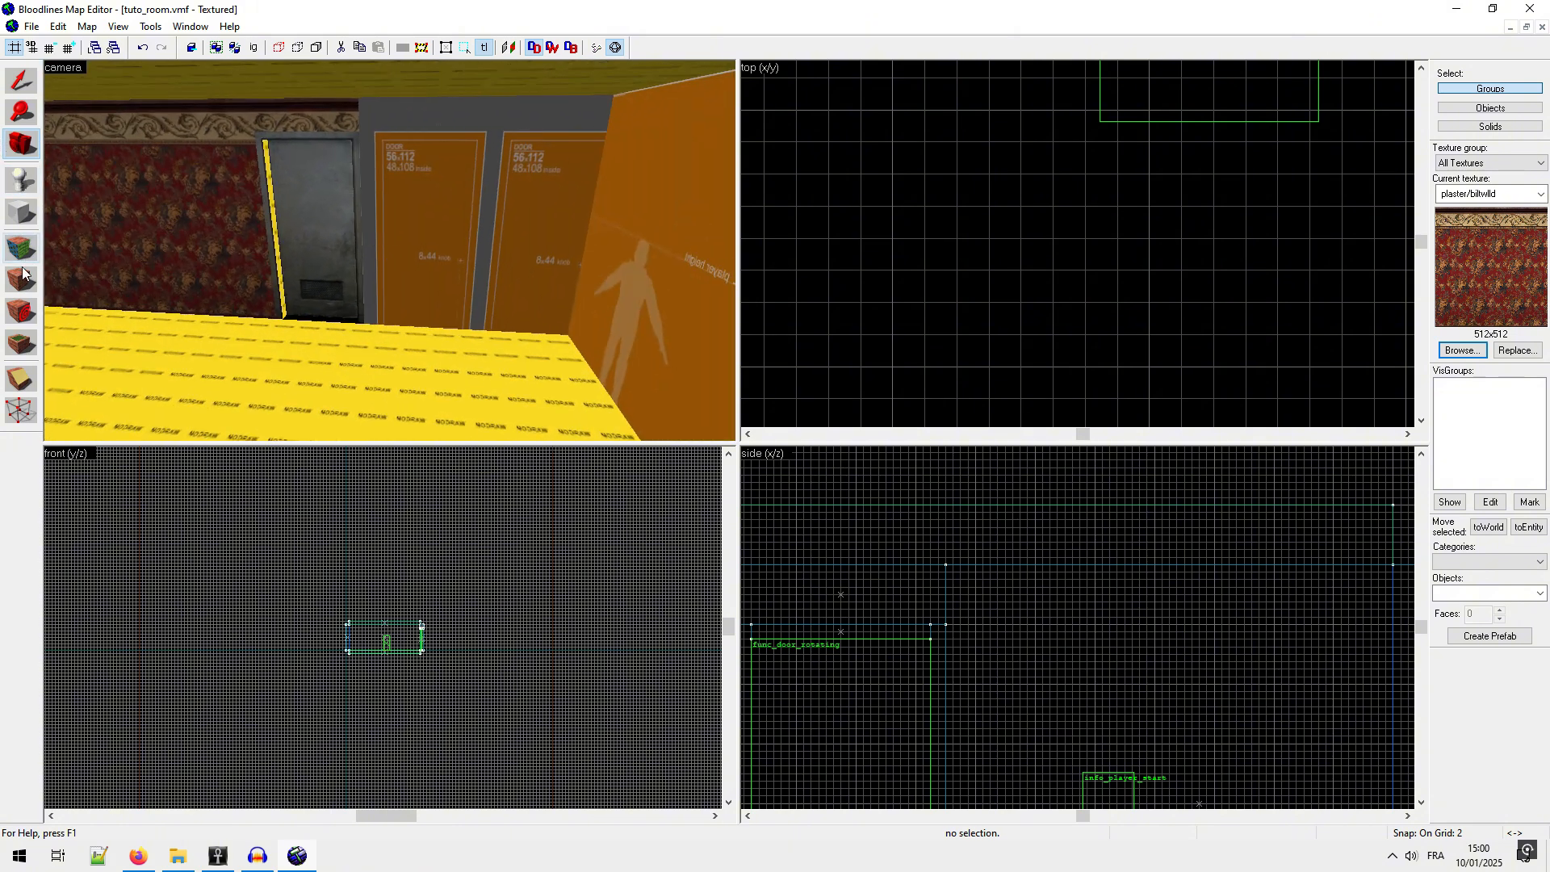
{"action": "left_click", "coordinate": [338, 112]}
{"action": "right_click", "coordinate": [455, 120]}
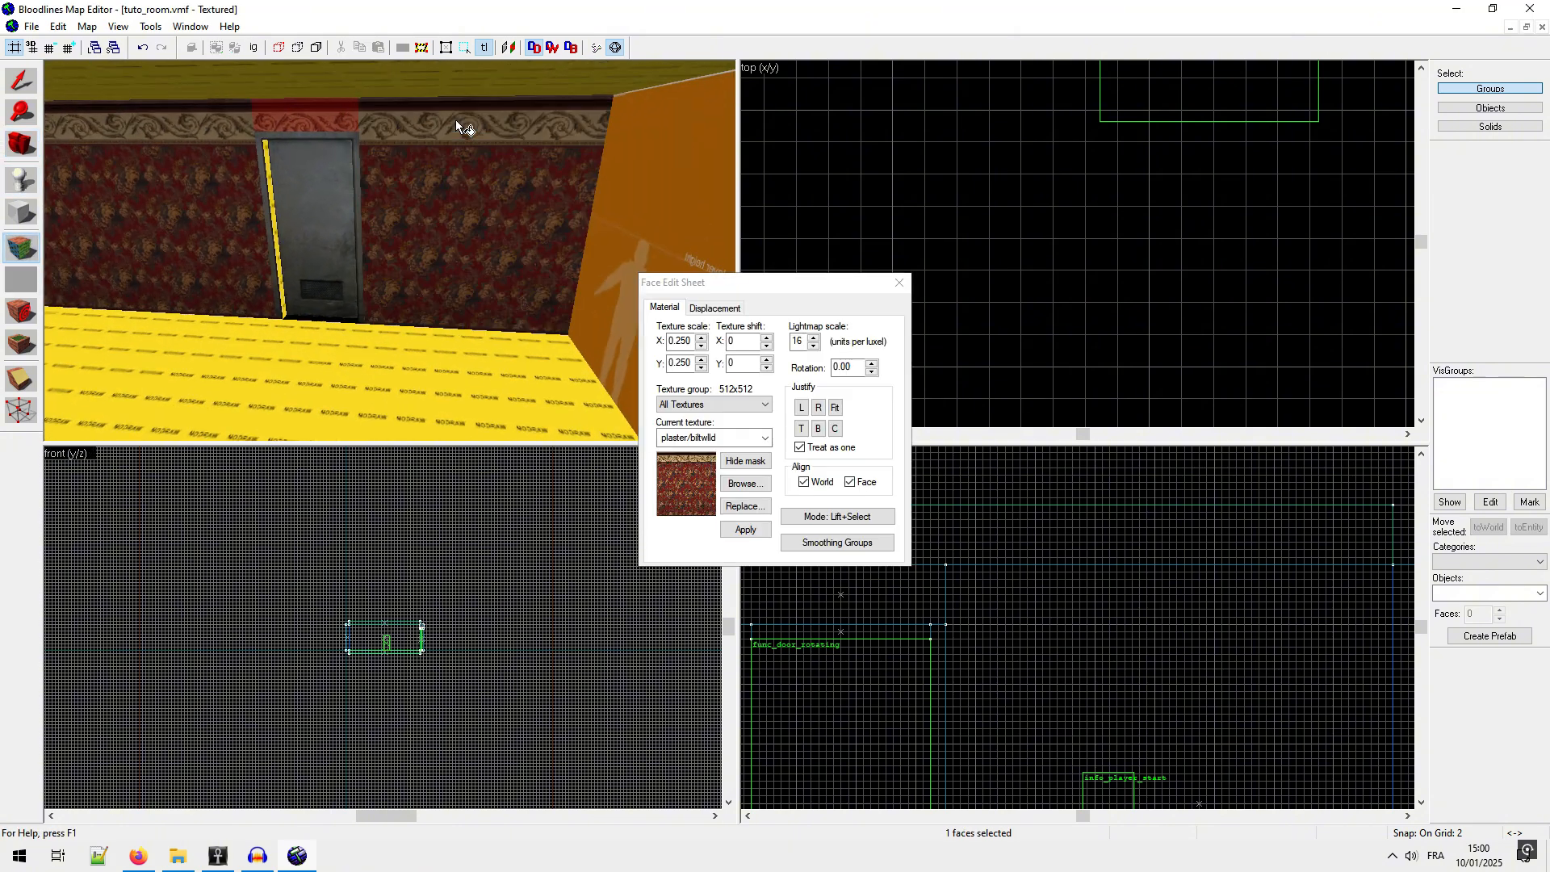
{"action": "right_click", "coordinate": [661, 147]}
Step: Lift the plaster texture from a finished wall and copy it onto the remaining nodraw wall
{"action": "left_click", "coordinate": [18, 142]}
{"action": "left_click_drag", "start_coordinate": [340, 242], "coordinate": [381, 255]}
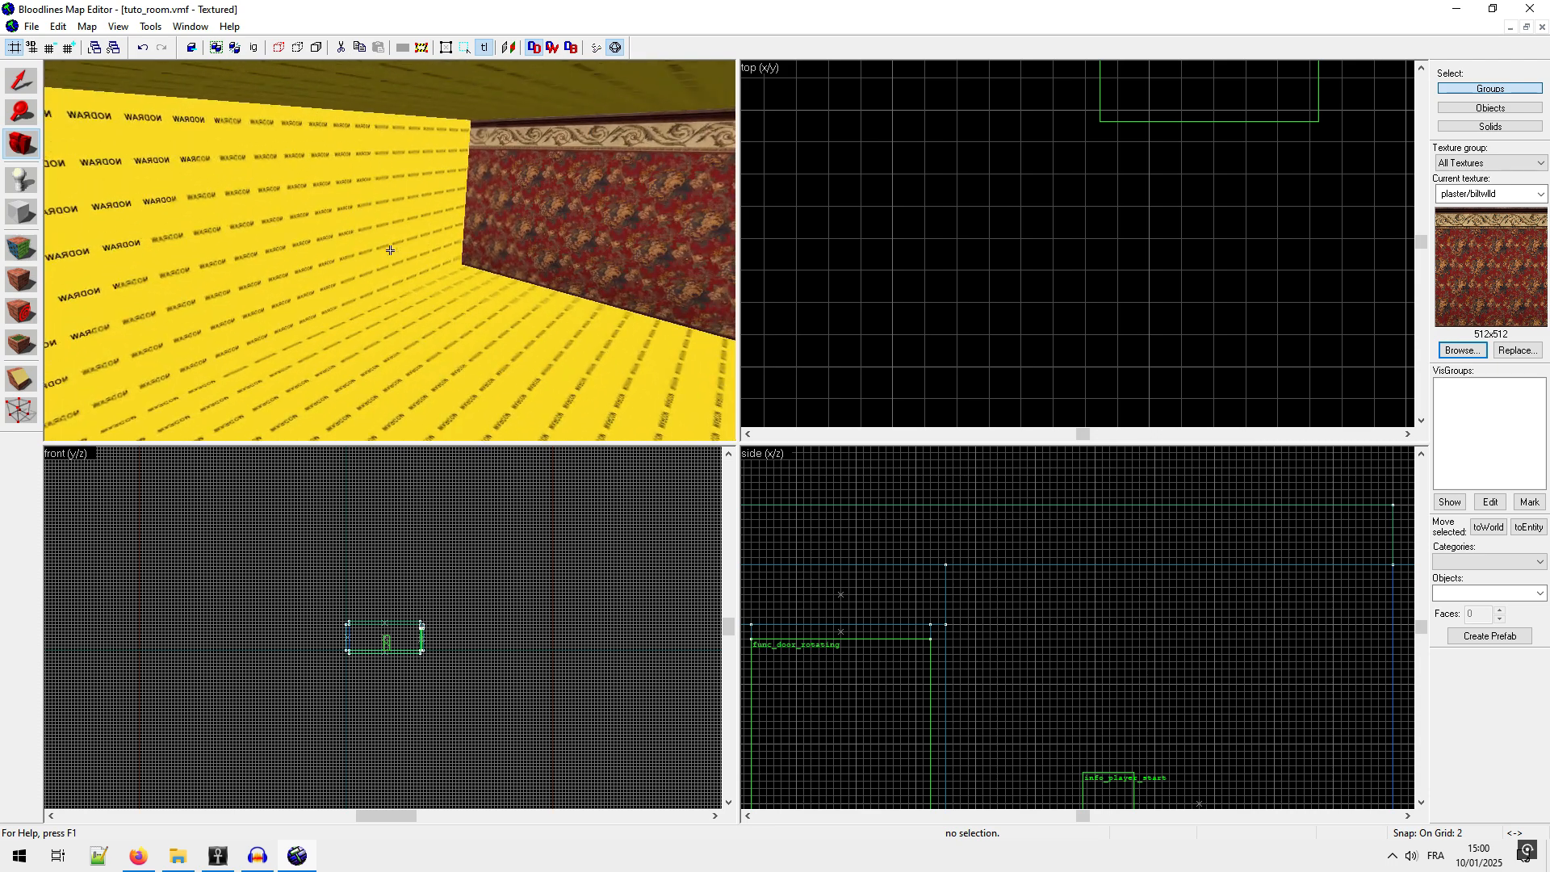
{"action": "left_click", "coordinate": [21, 246]}
{"action": "left_click", "coordinate": [551, 199]}
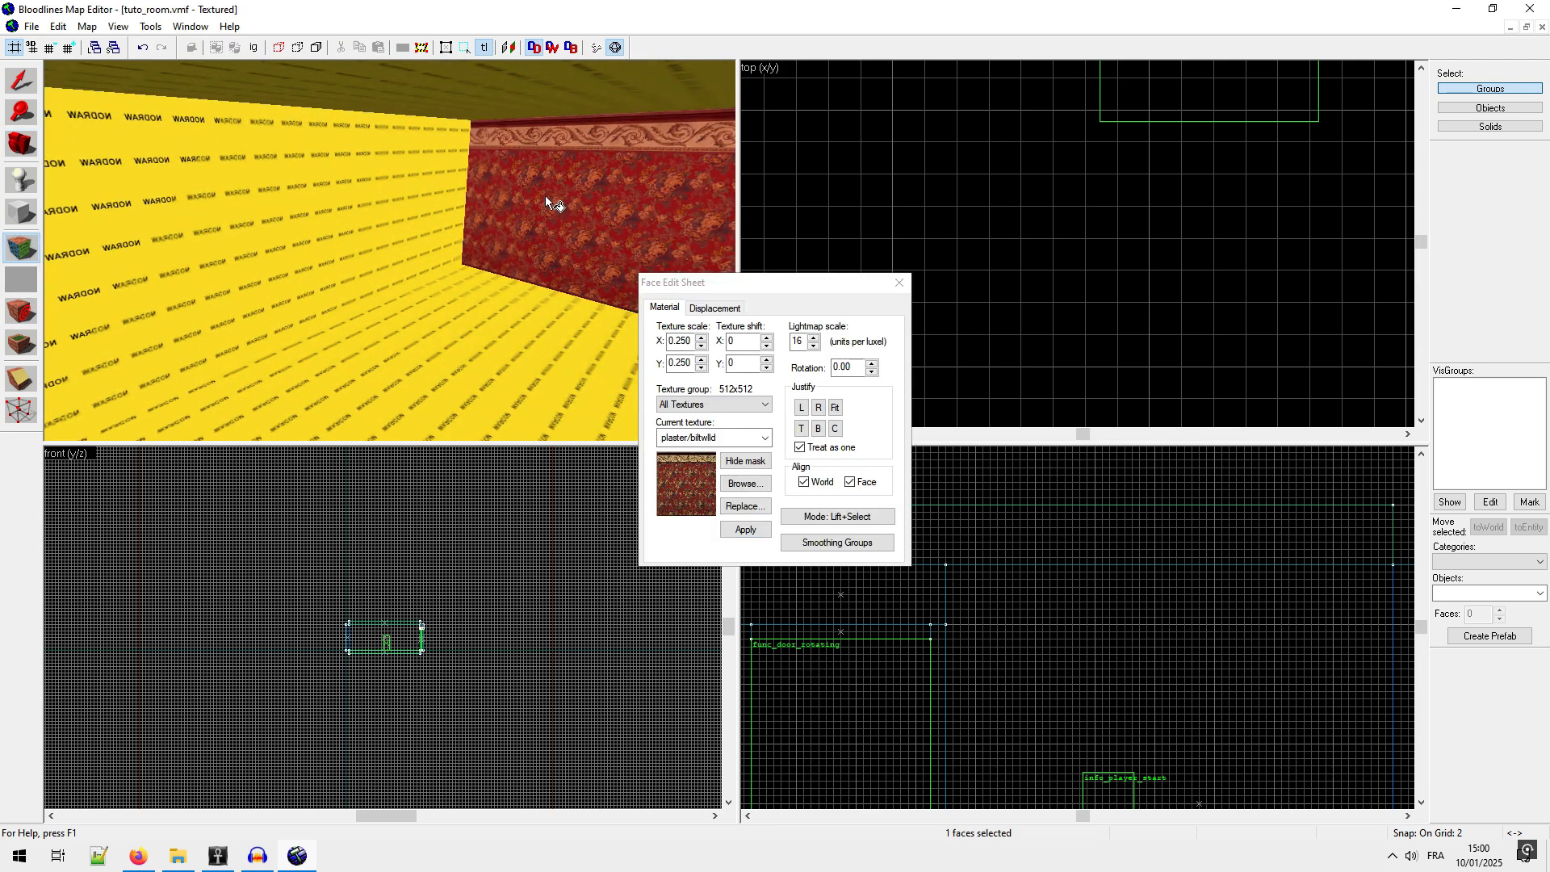
{"action": "right_click", "coordinate": [346, 171]}
Step: Texture the room's ceiling with plaster/aspceilinga2, the purple pattern with gold symbols
{"action": "left_click", "coordinate": [18, 142]}
{"action": "left_click_drag", "start_coordinate": [404, 192], "coordinate": [390, 250]}
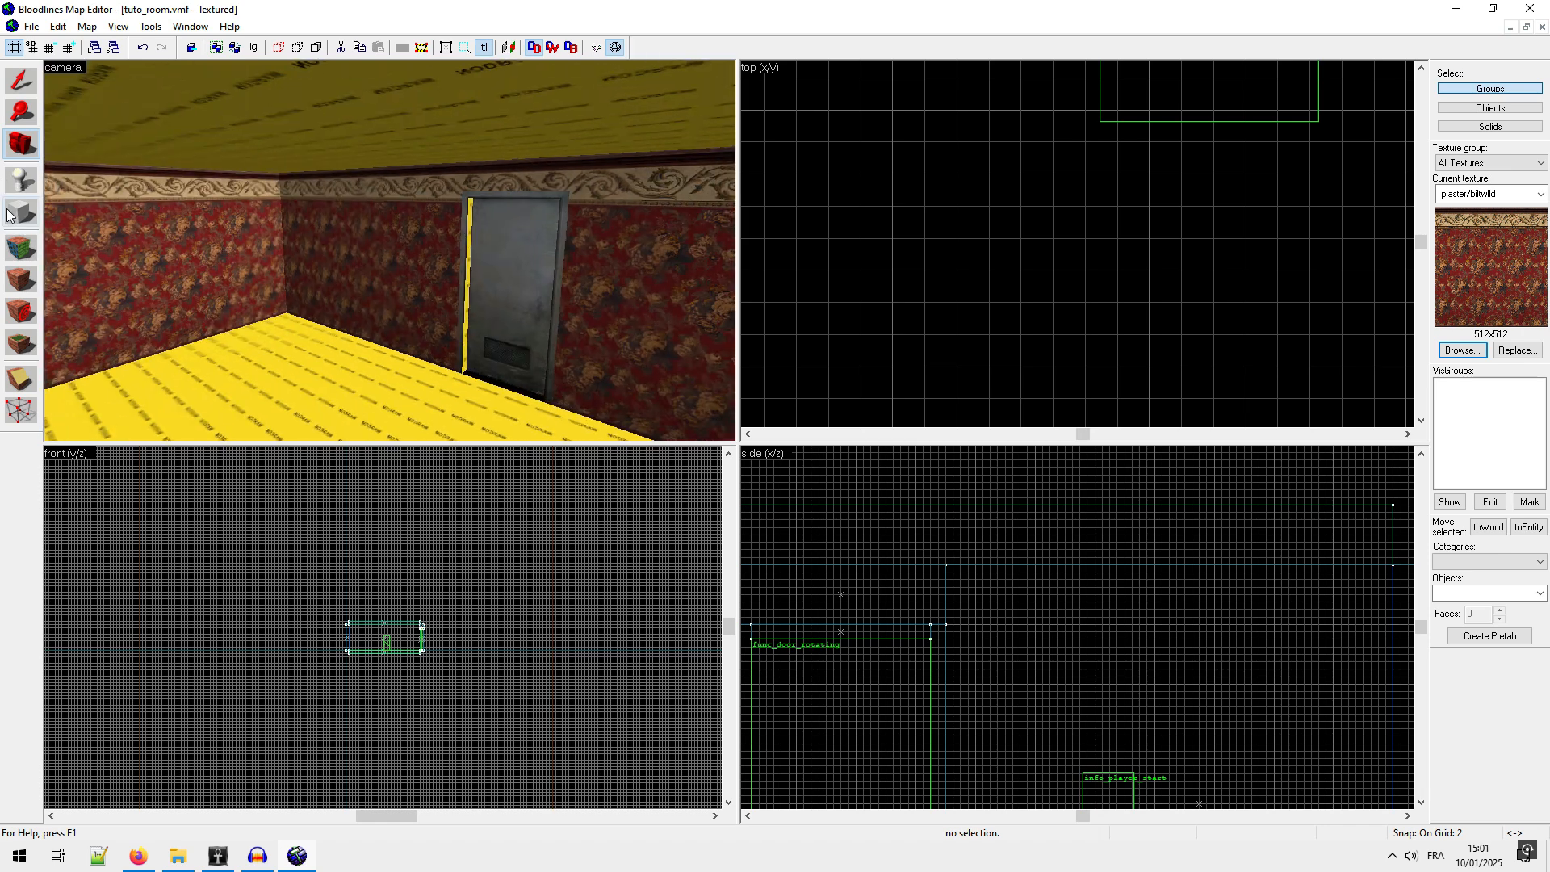
{"action": "left_click", "coordinate": [21, 246]}
{"action": "left_click", "coordinate": [246, 108]}
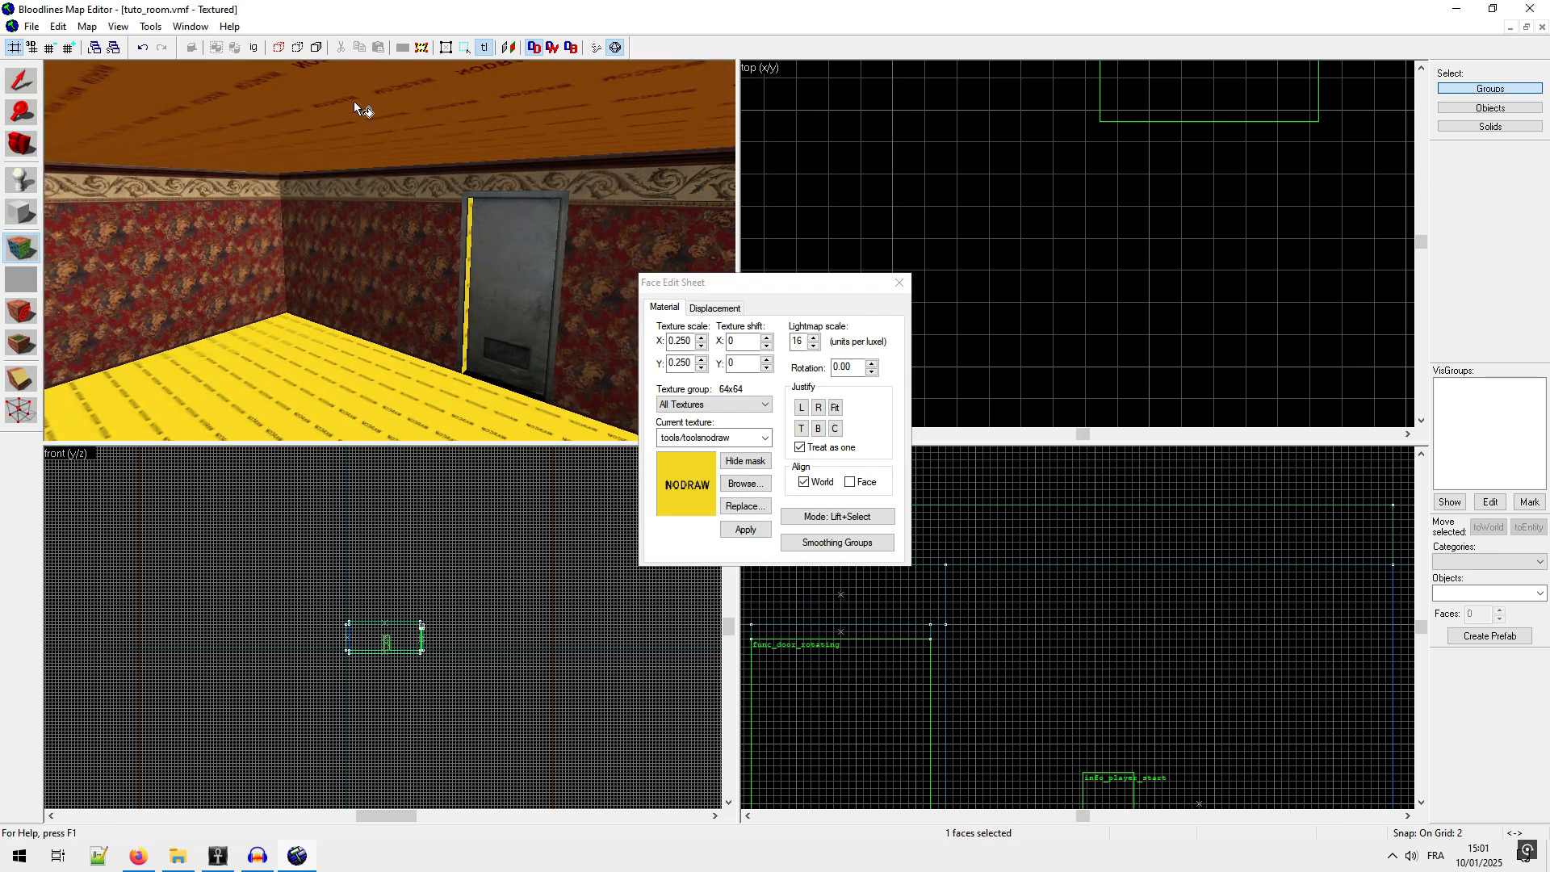
{"action": "left_click", "coordinate": [743, 484]}
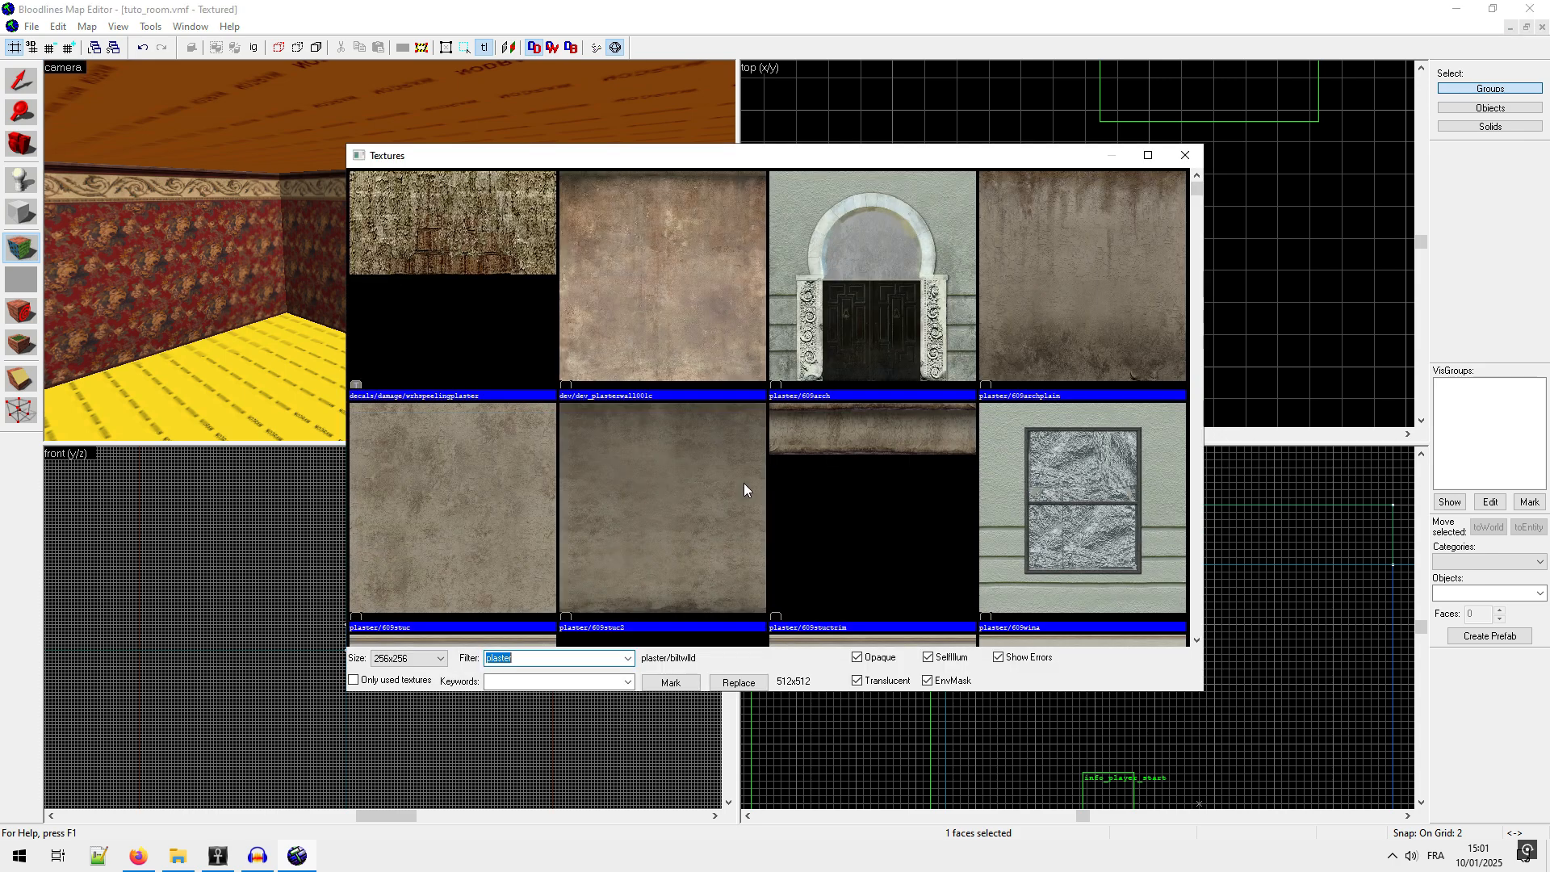
{"action": "scroll", "coordinate": [686, 439], "scroll_direction": "down", "scroll_amount": 5}
{"action": "scroll", "coordinate": [690, 438], "scroll_direction": "down", "scroll_amount": 1}
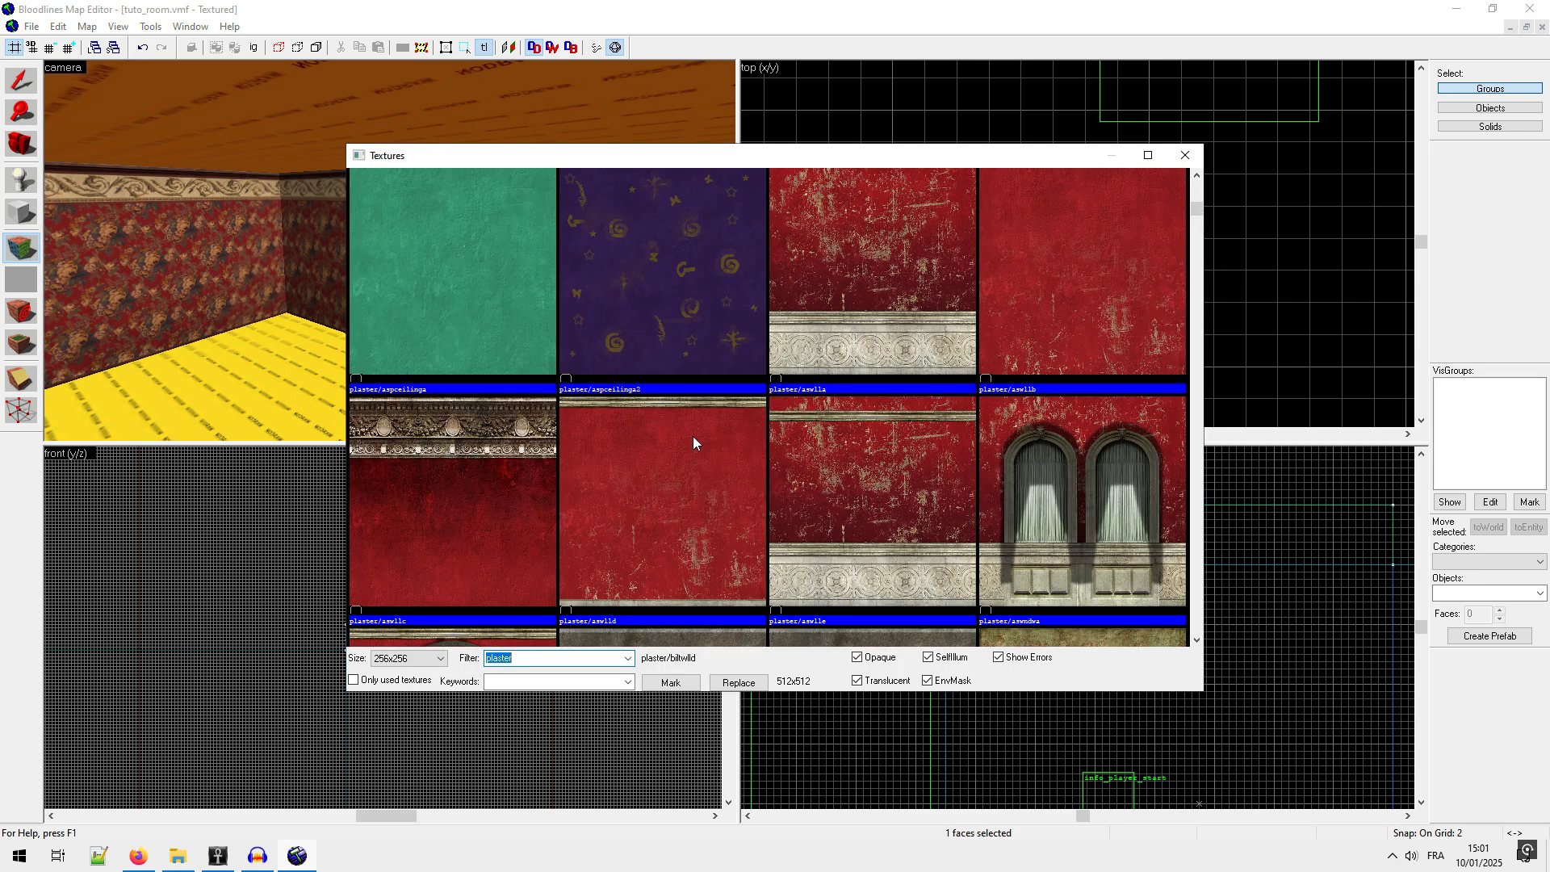
{"action": "scroll", "coordinate": [682, 424], "scroll_direction": "up", "scroll_amount": 2}
{"action": "double_click", "coordinate": [648, 549]}
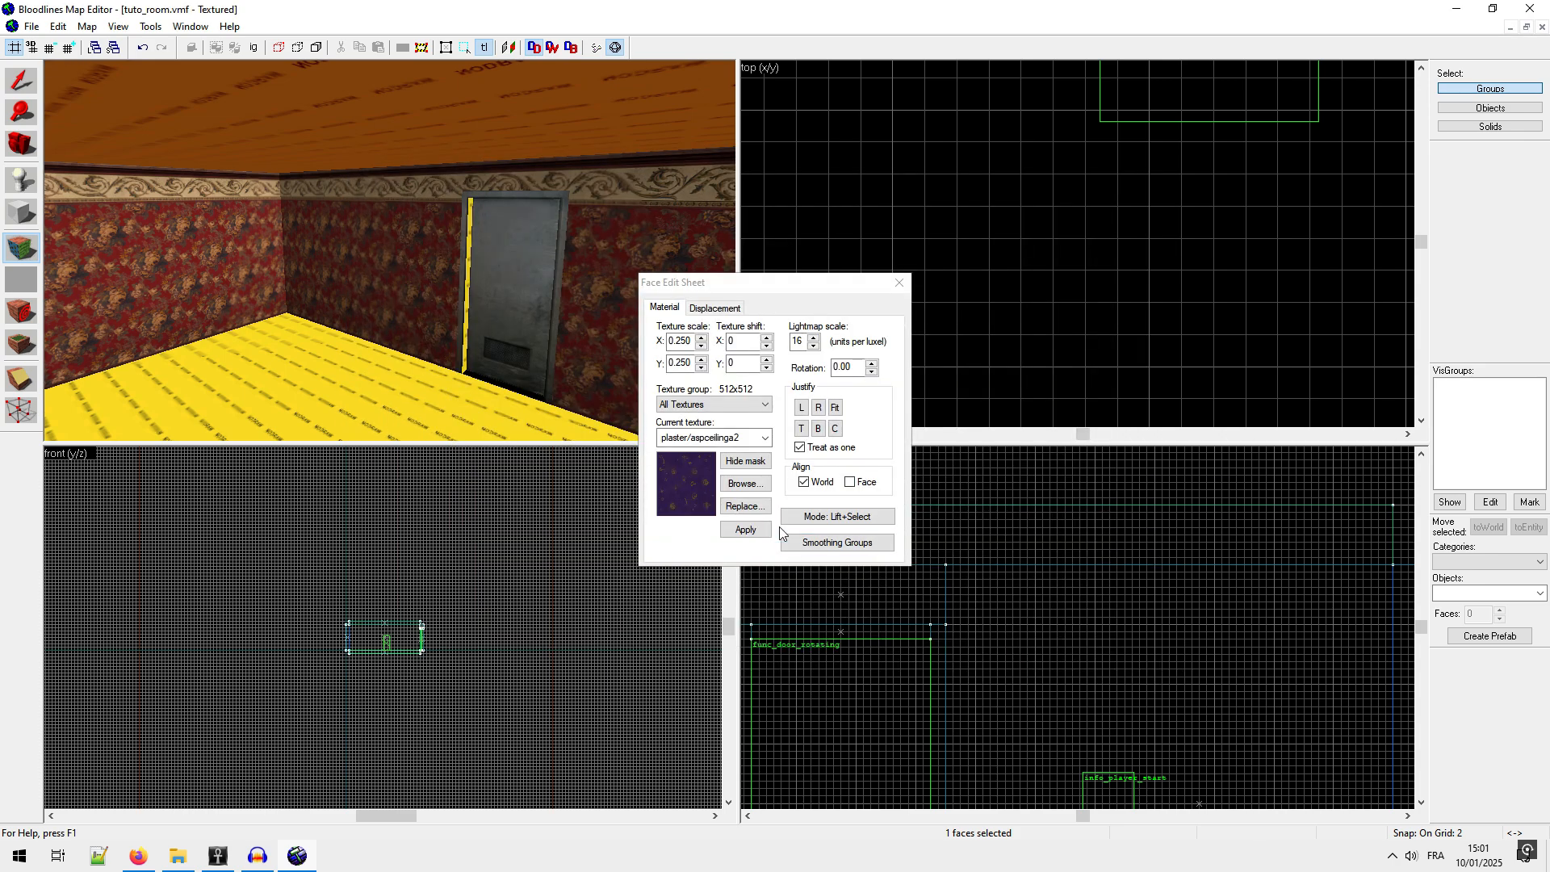
{"action": "left_click", "coordinate": [745, 529]}
Step: Texture the room's floor with the green plaster/aspceilinga and close the face editing window
{"action": "left_click", "coordinate": [345, 394]}
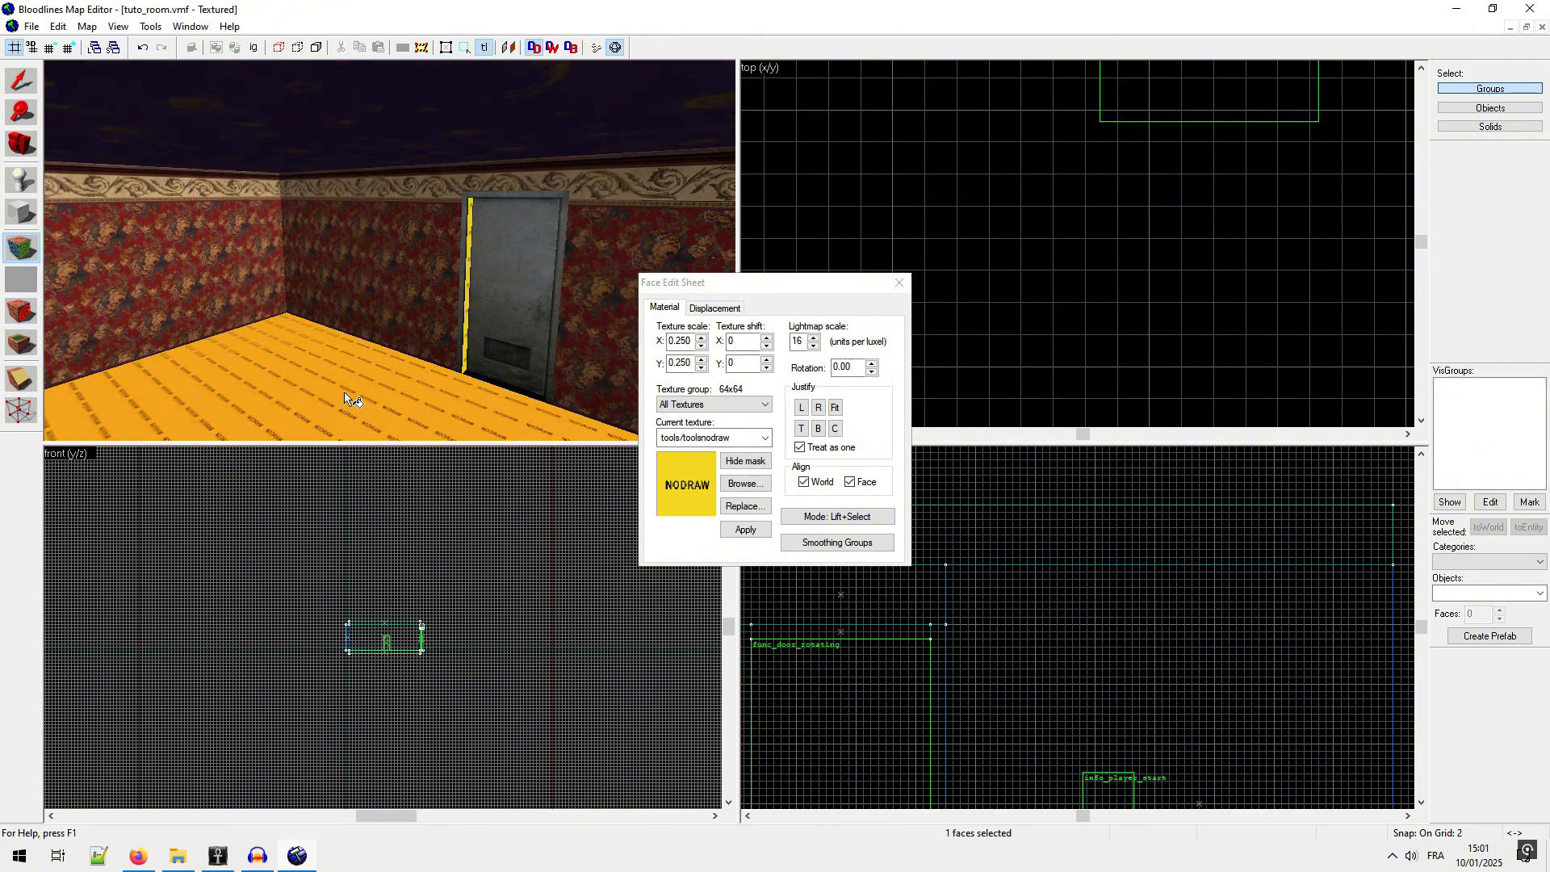
{"action": "left_click", "coordinate": [762, 486]}
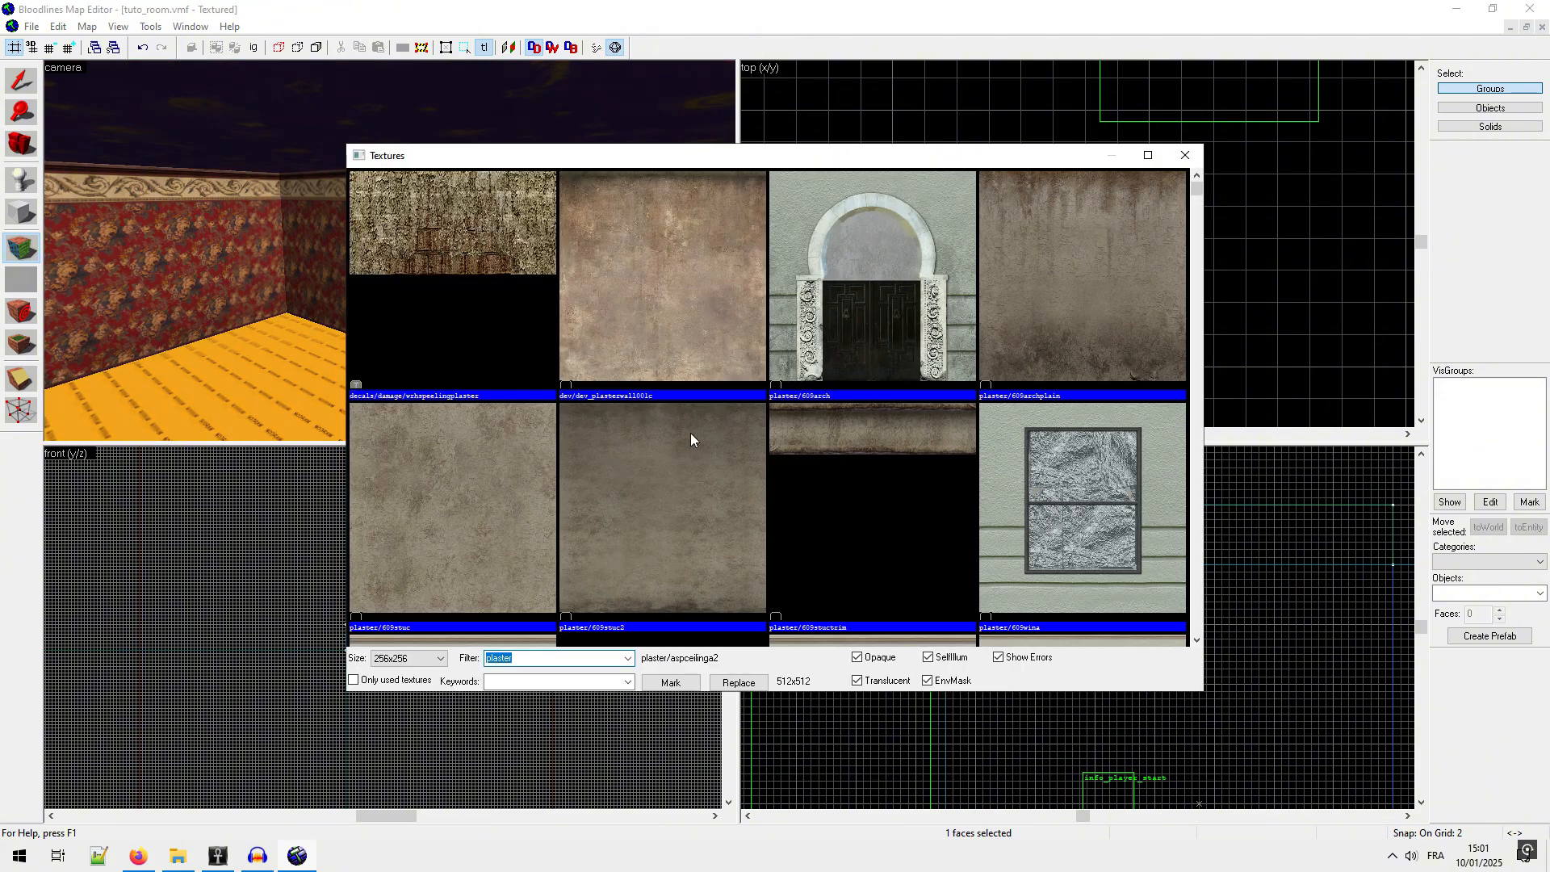
{"action": "scroll", "coordinate": [690, 432], "scroll_direction": "down", "scroll_amount": 14}
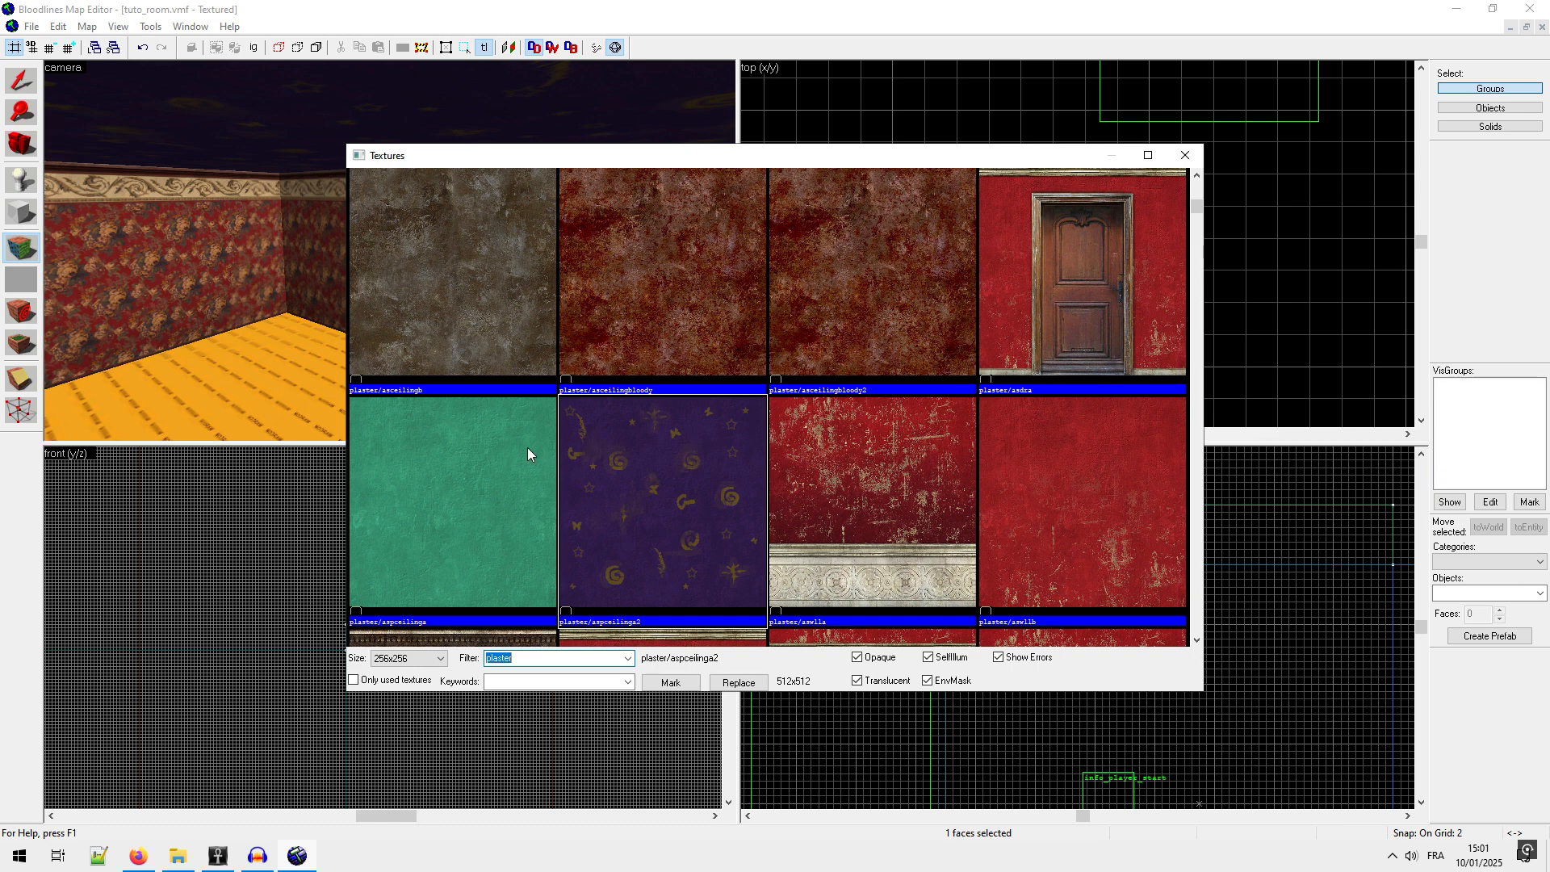
{"action": "double_click", "coordinate": [528, 453]}
{"action": "left_click", "coordinate": [745, 529]}
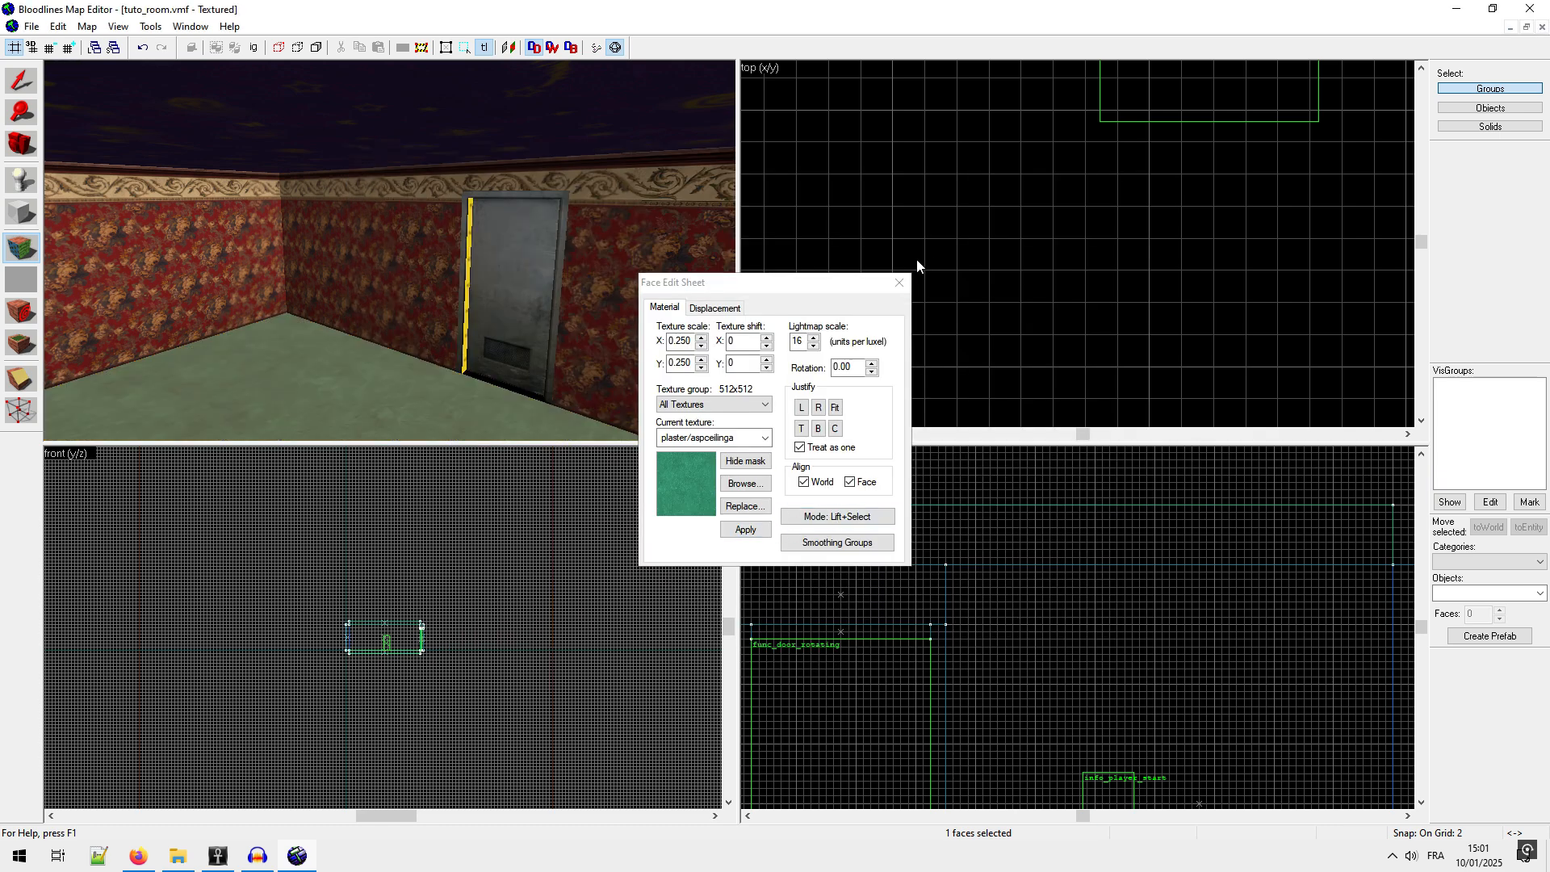
{"action": "left_click", "coordinate": [899, 282]}
Step: Filter the textures by "concrete" and apply concrete/concrete2 to the nodraw inner side face of the door opening
{"action": "left_click", "coordinate": [23, 148]}
{"action": "left_click_drag", "start_coordinate": [347, 244], "coordinate": [389, 251]}
{"action": "left_click", "coordinate": [21, 246]}
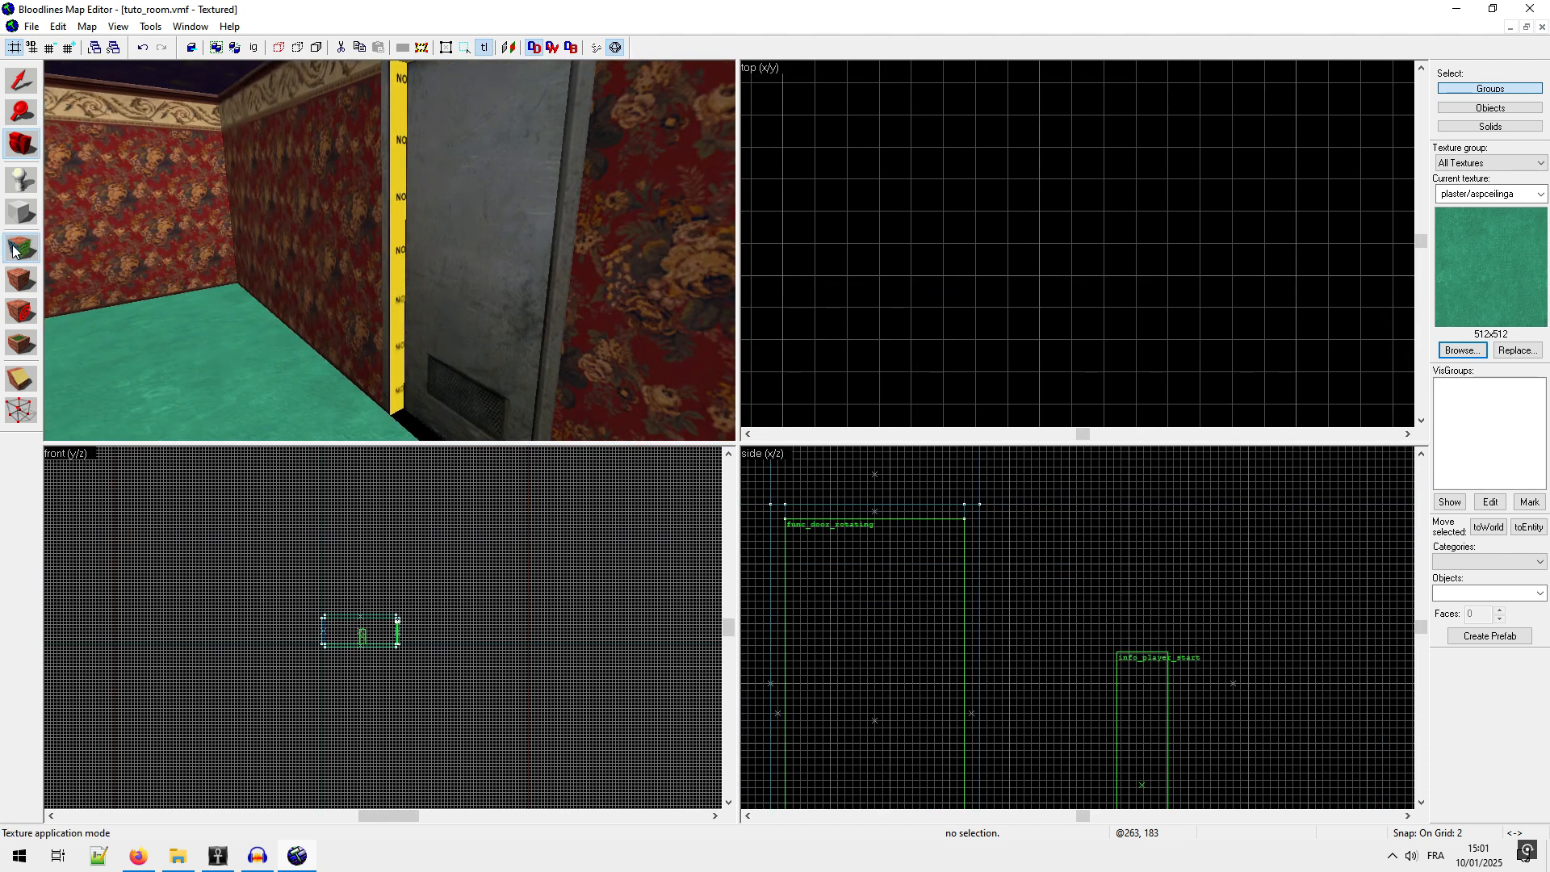
{"action": "left_click", "coordinate": [404, 175]}
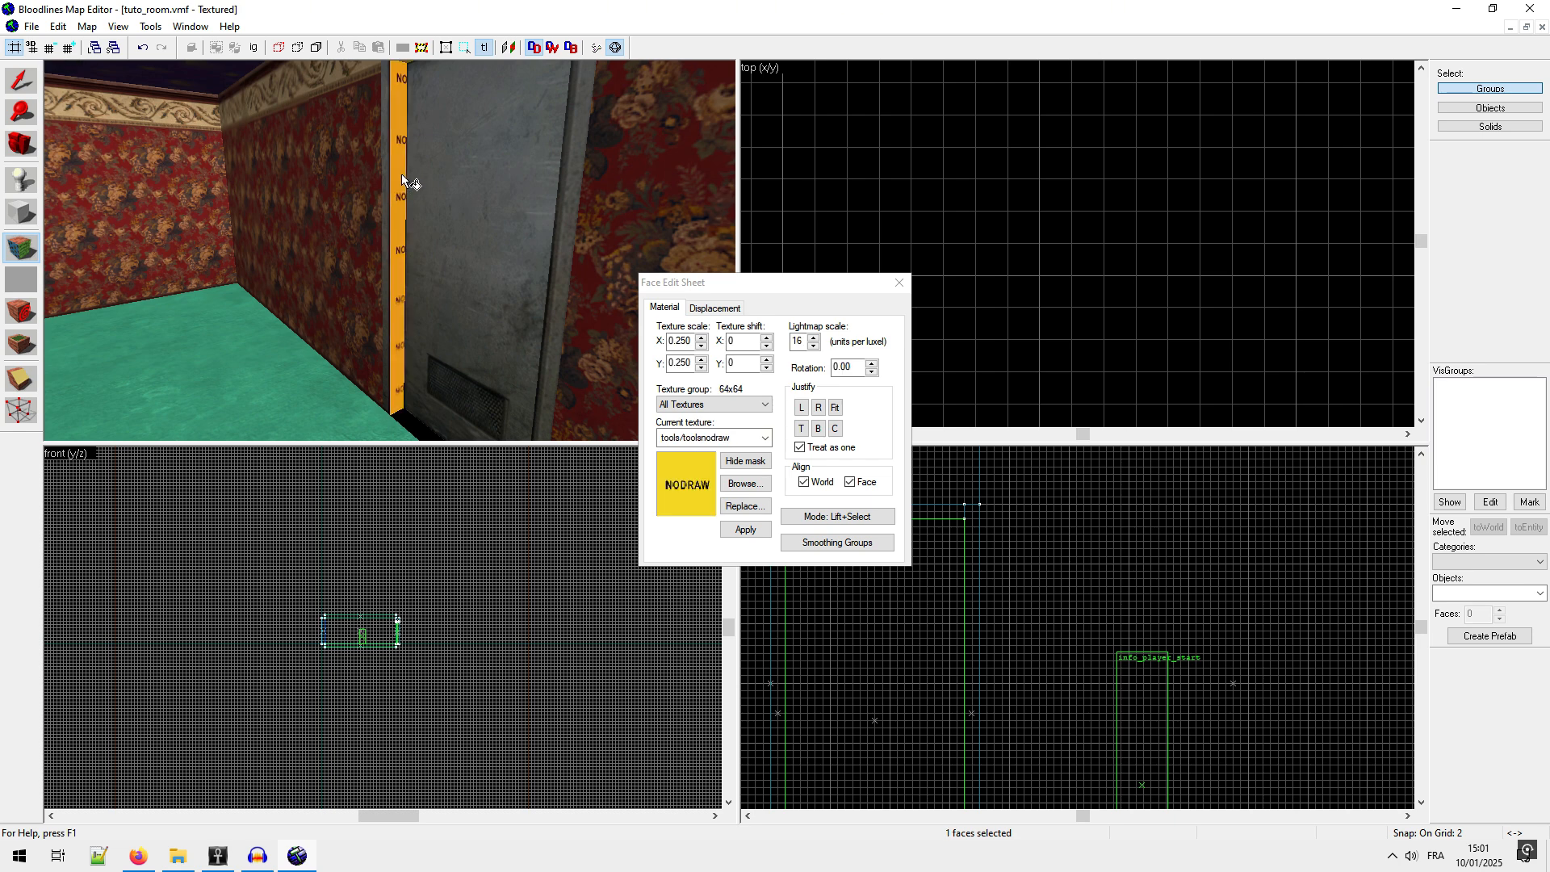
{"action": "left_click", "coordinate": [744, 483]}
{"action": "type", "text": "concrete"}
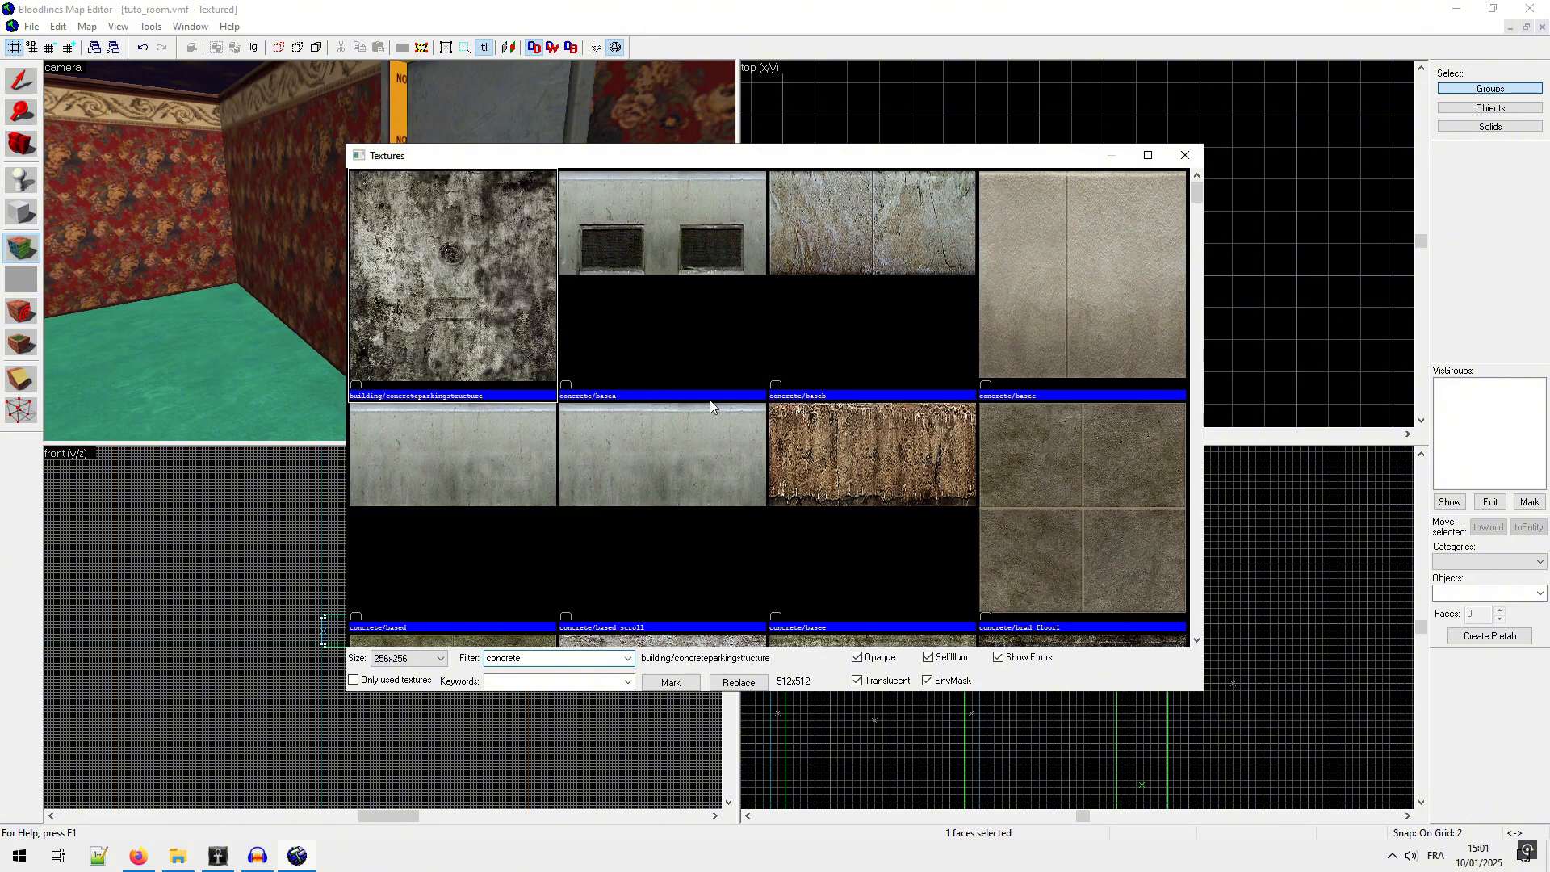
{"action": "scroll", "coordinate": [710, 399], "scroll_direction": "down", "scroll_amount": 7}
{"action": "double_click", "coordinate": [855, 381]}
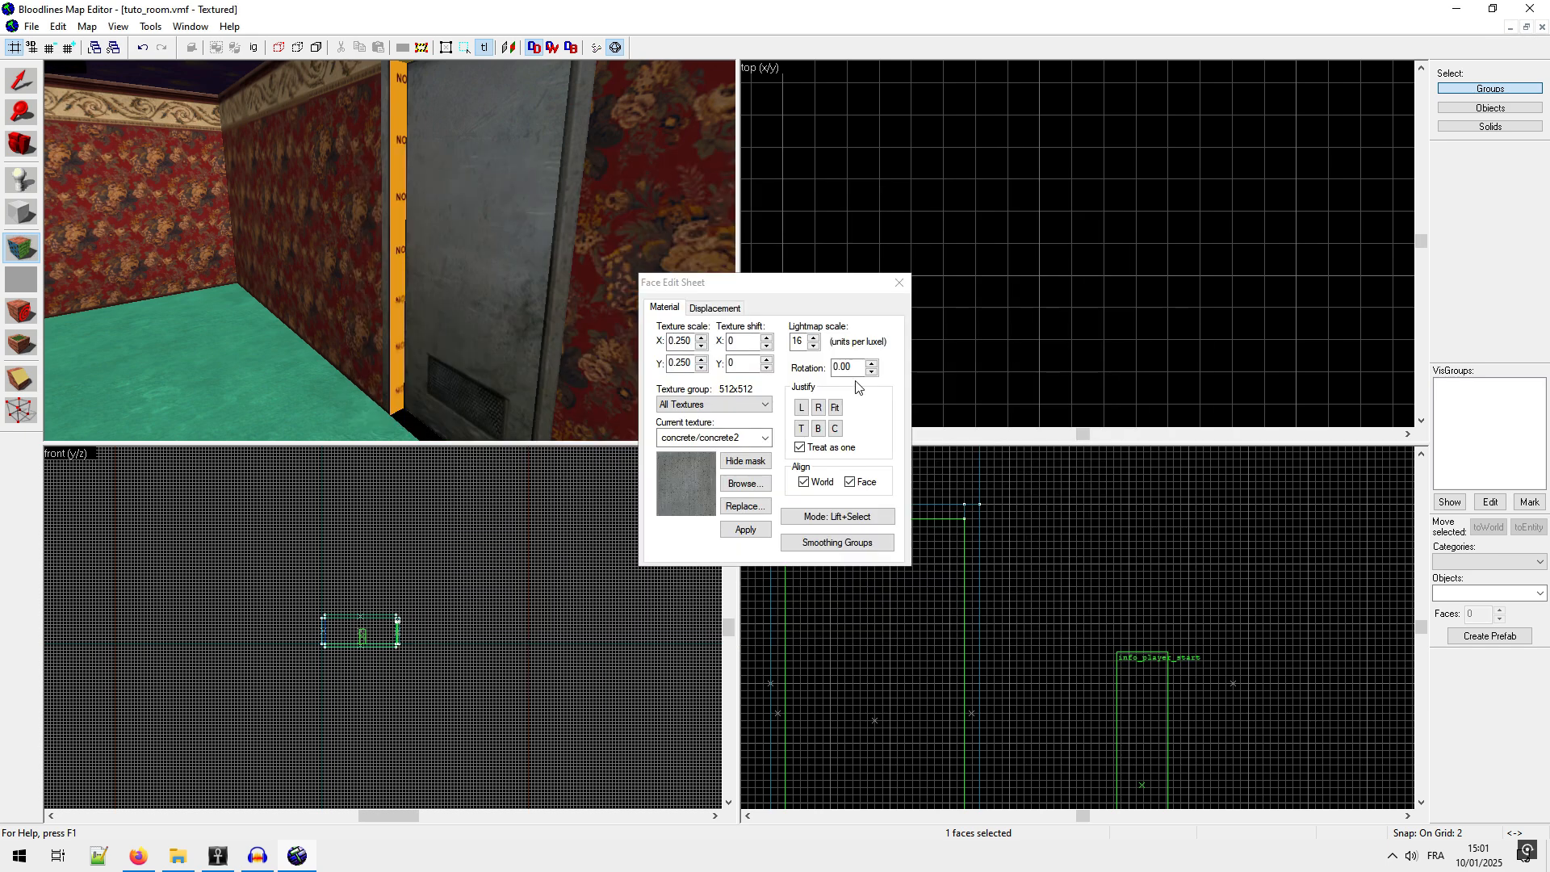
{"action": "left_click", "coordinate": [742, 531]}
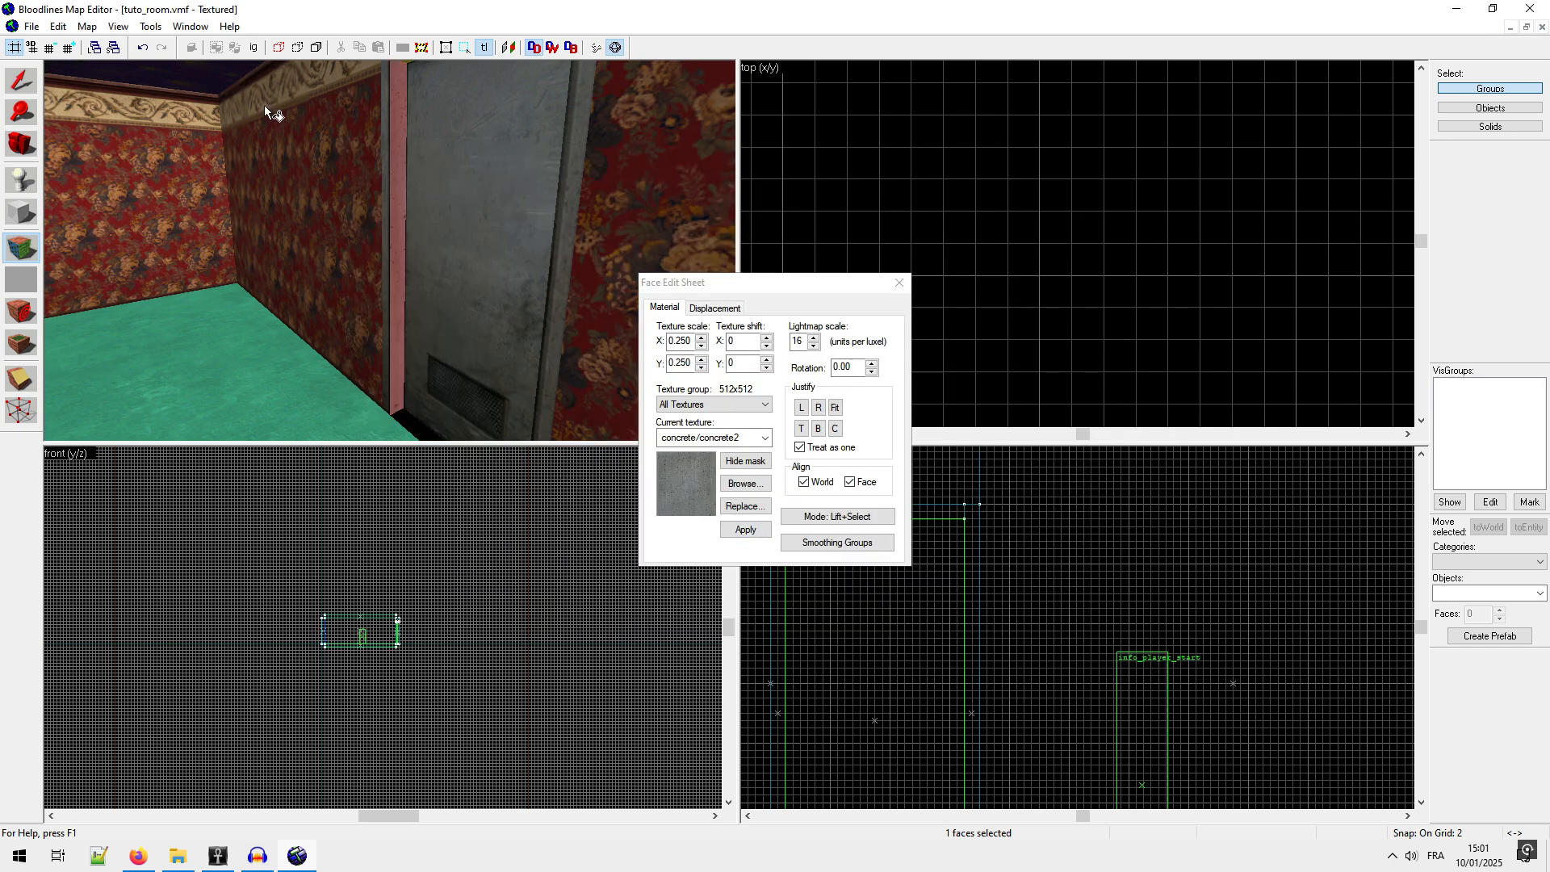
Step: Copy the concrete/concrete2 texture onto the top and opposite side faces inside the door opening
{"action": "left_click", "coordinate": [21, 144]}
{"action": "left_click_drag", "start_coordinate": [335, 301], "coordinate": [390, 250]}
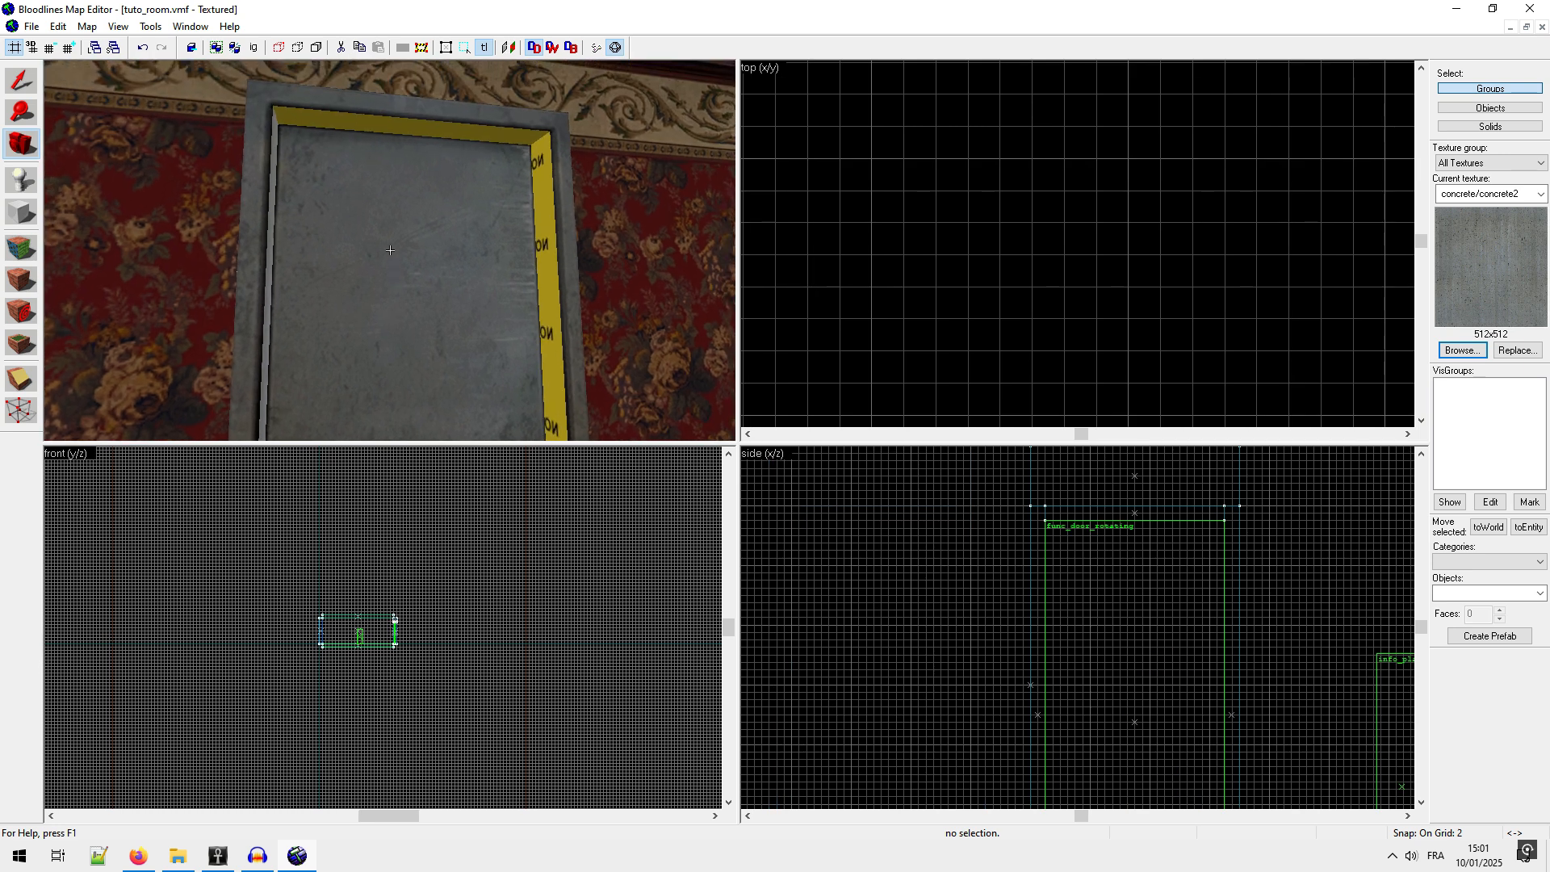
{"action": "left_click", "coordinate": [21, 247]}
{"action": "left_click", "coordinate": [276, 132]}
{"action": "right_click", "coordinate": [318, 118]}
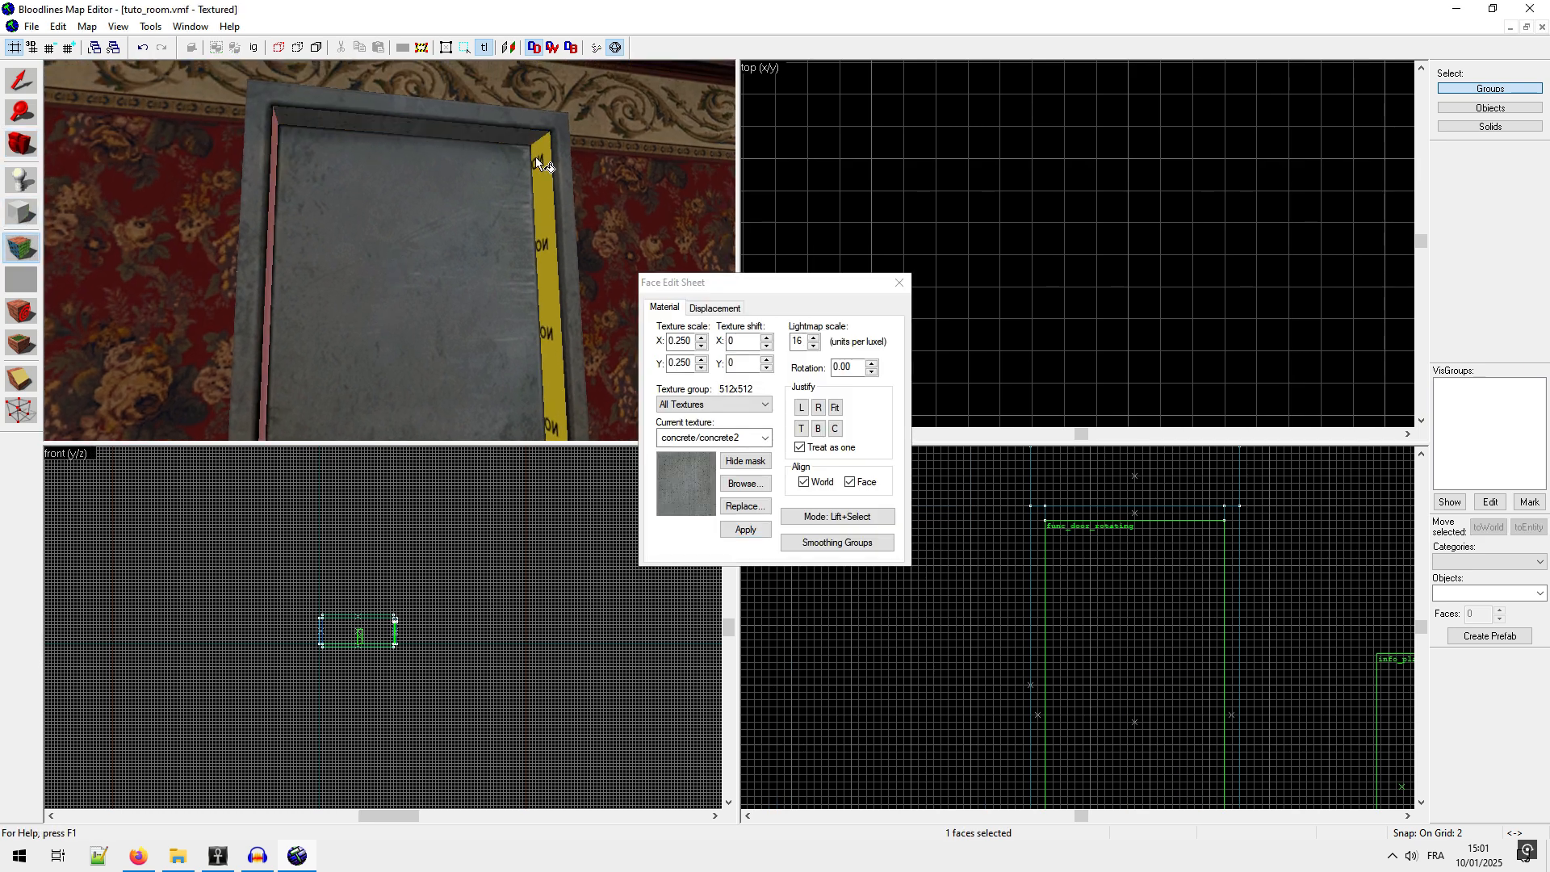
{"action": "right_click", "coordinate": [541, 158]}
{"action": "left_click", "coordinate": [18, 144]}
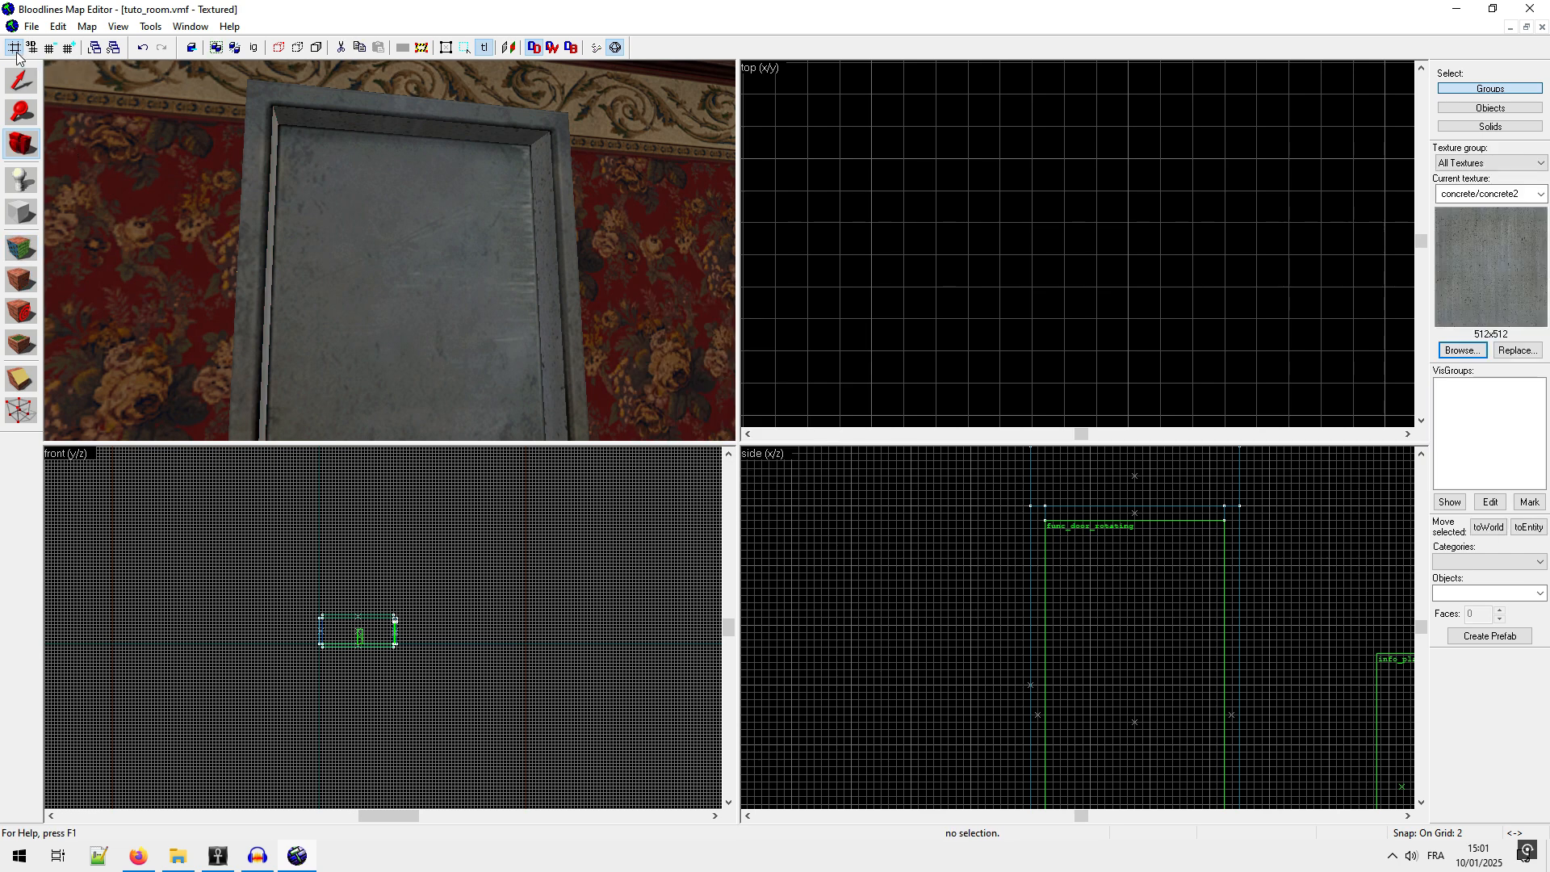
Step: Save the tuto_room.vmf map and activate the Selection tool
{"action": "left_click", "coordinate": [31, 26]}
{"action": "left_click", "coordinate": [61, 99]}
{"action": "key", "text": "z"}
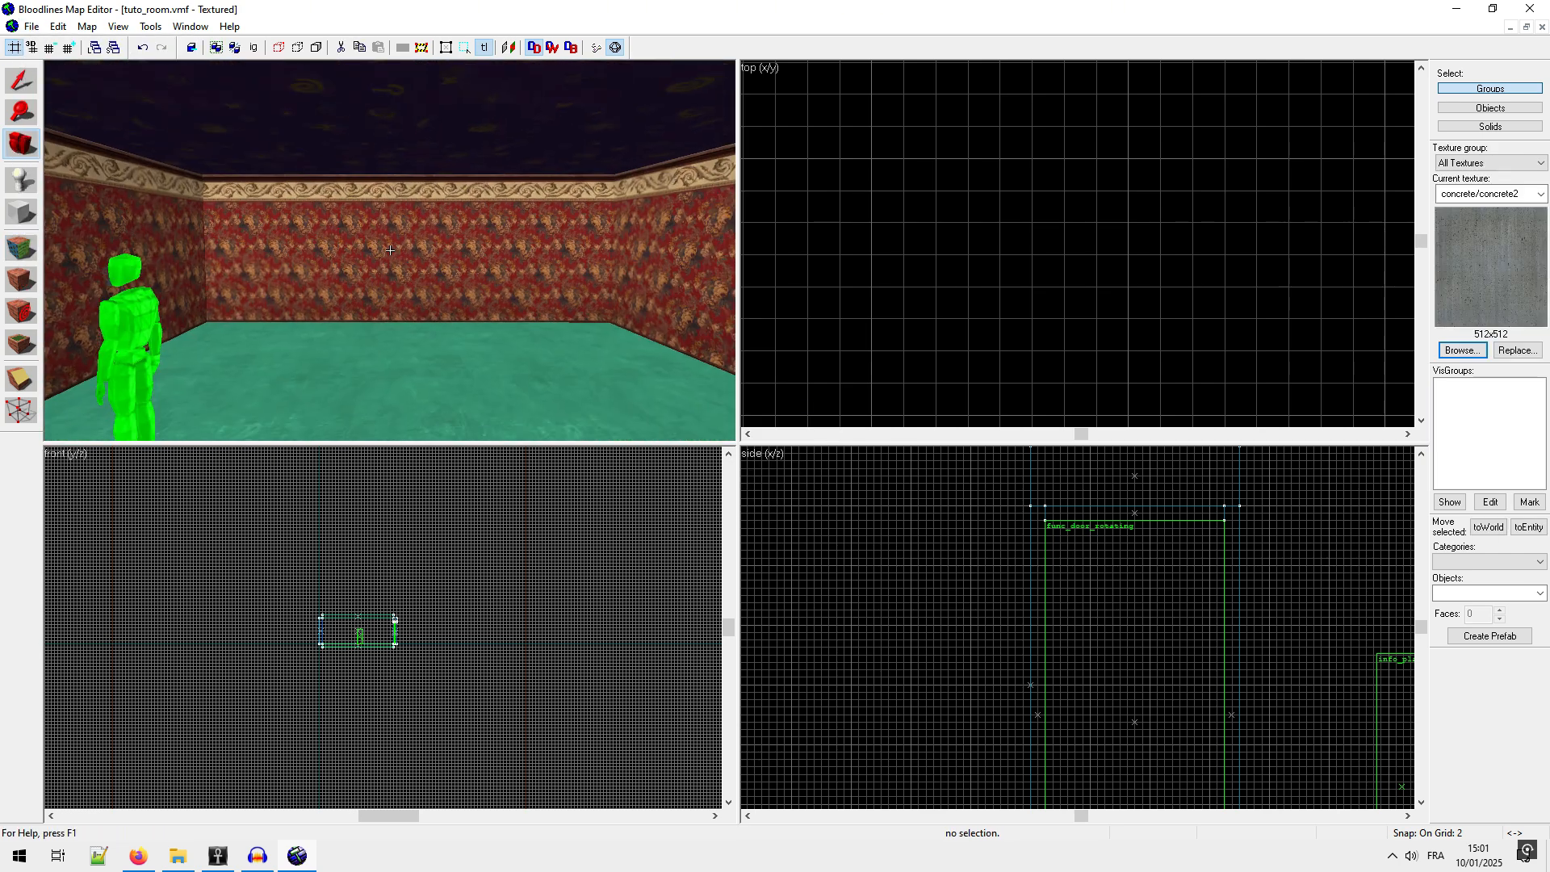
{"action": "key", "text": "s"}
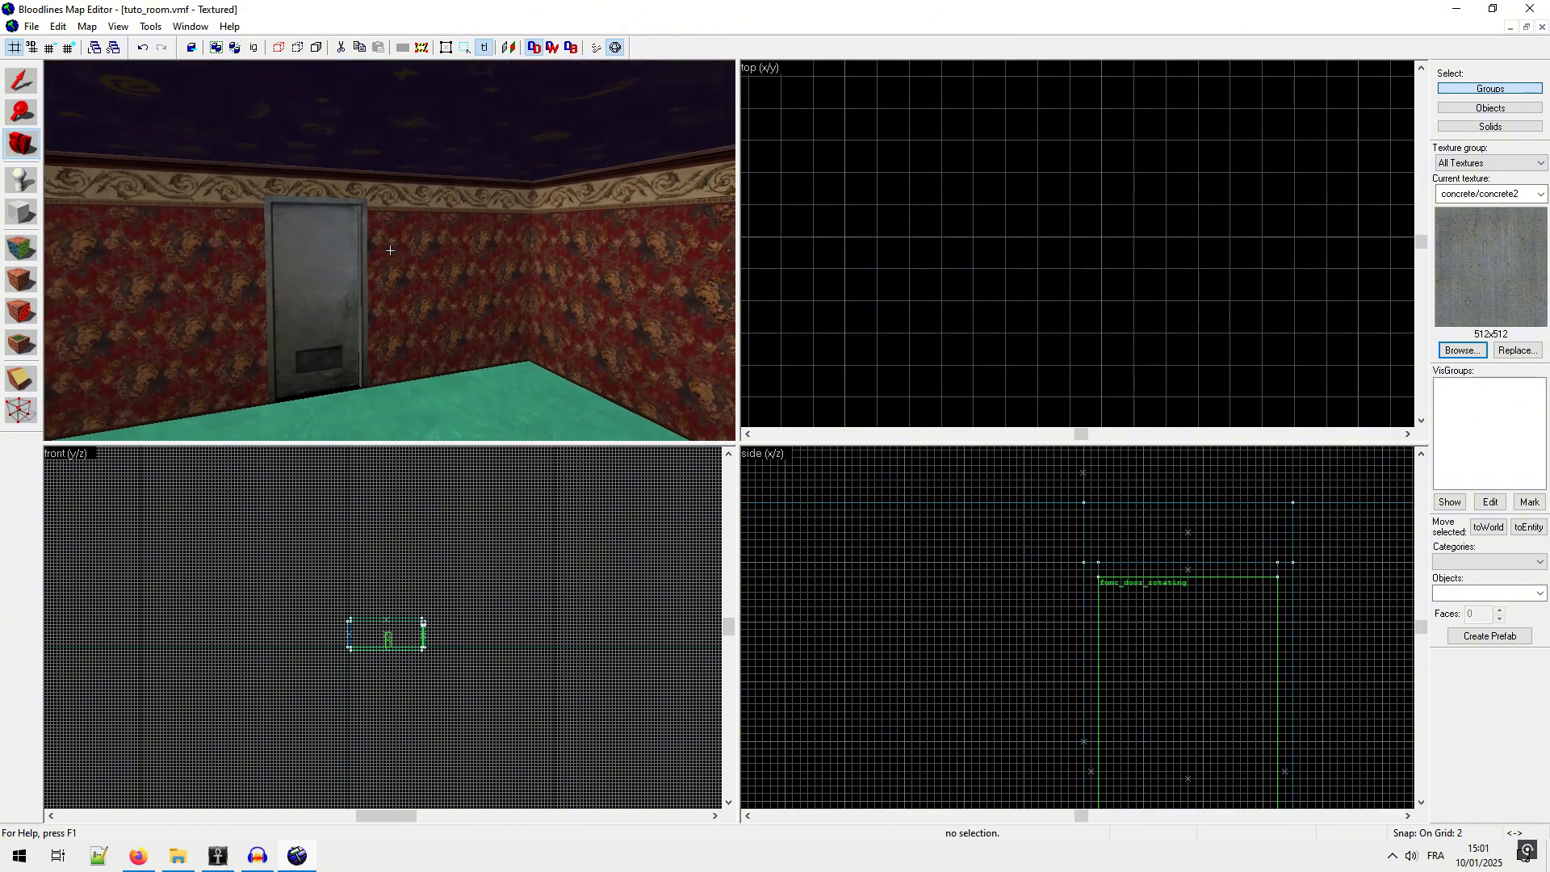
{"action": "key", "text": "d"}
{"action": "key", "text": "z"}
{"action": "left_click", "coordinate": [21, 81]}
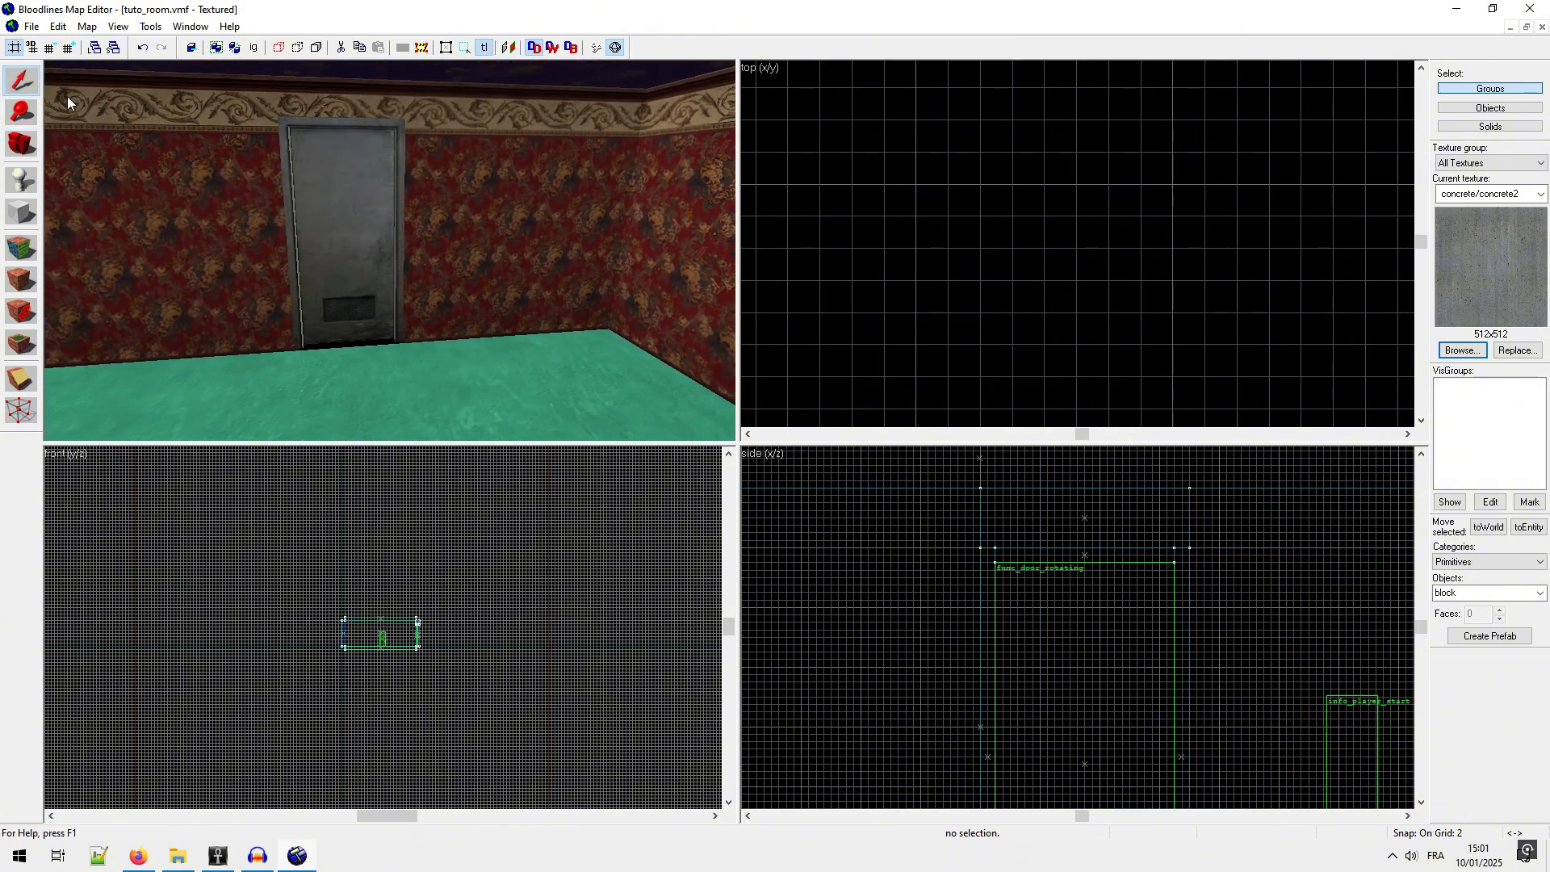
Step: Extend the floor block's door-side edge under the door opening to the wall's outer face, making the floor 352 by 368 units
{"action": "left_click", "coordinate": [338, 393]}
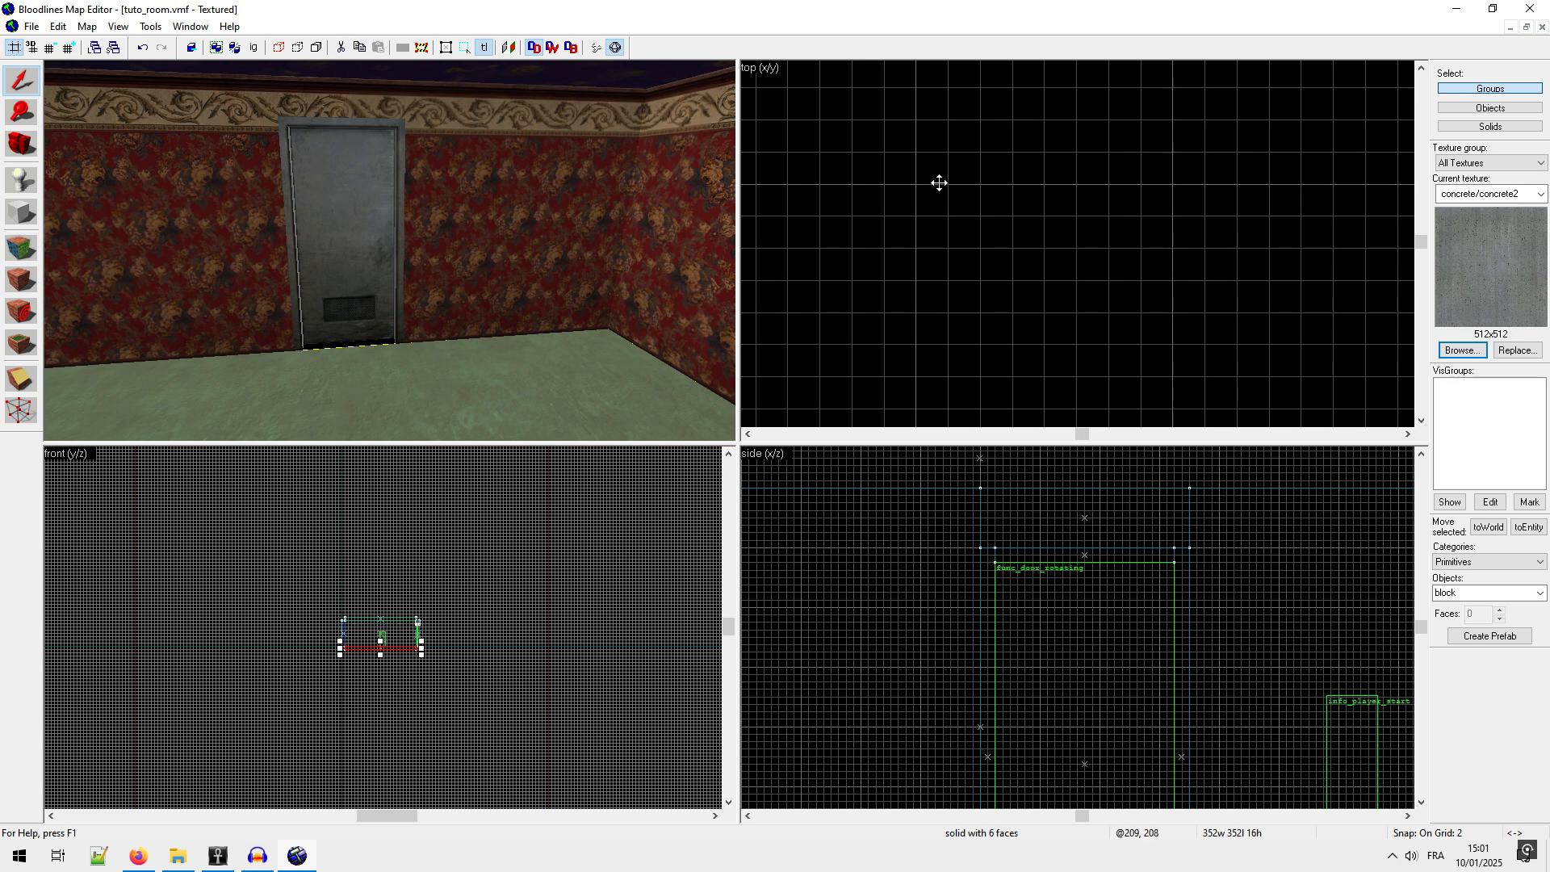
{"action": "scroll", "coordinate": [941, 183], "scroll_direction": "down", "scroll_amount": 14}
{"action": "scroll", "coordinate": [1122, 180], "scroll_direction": "down", "scroll_amount": 3}
{"action": "scroll", "coordinate": [1123, 181], "scroll_direction": "down", "scroll_amount": 1}
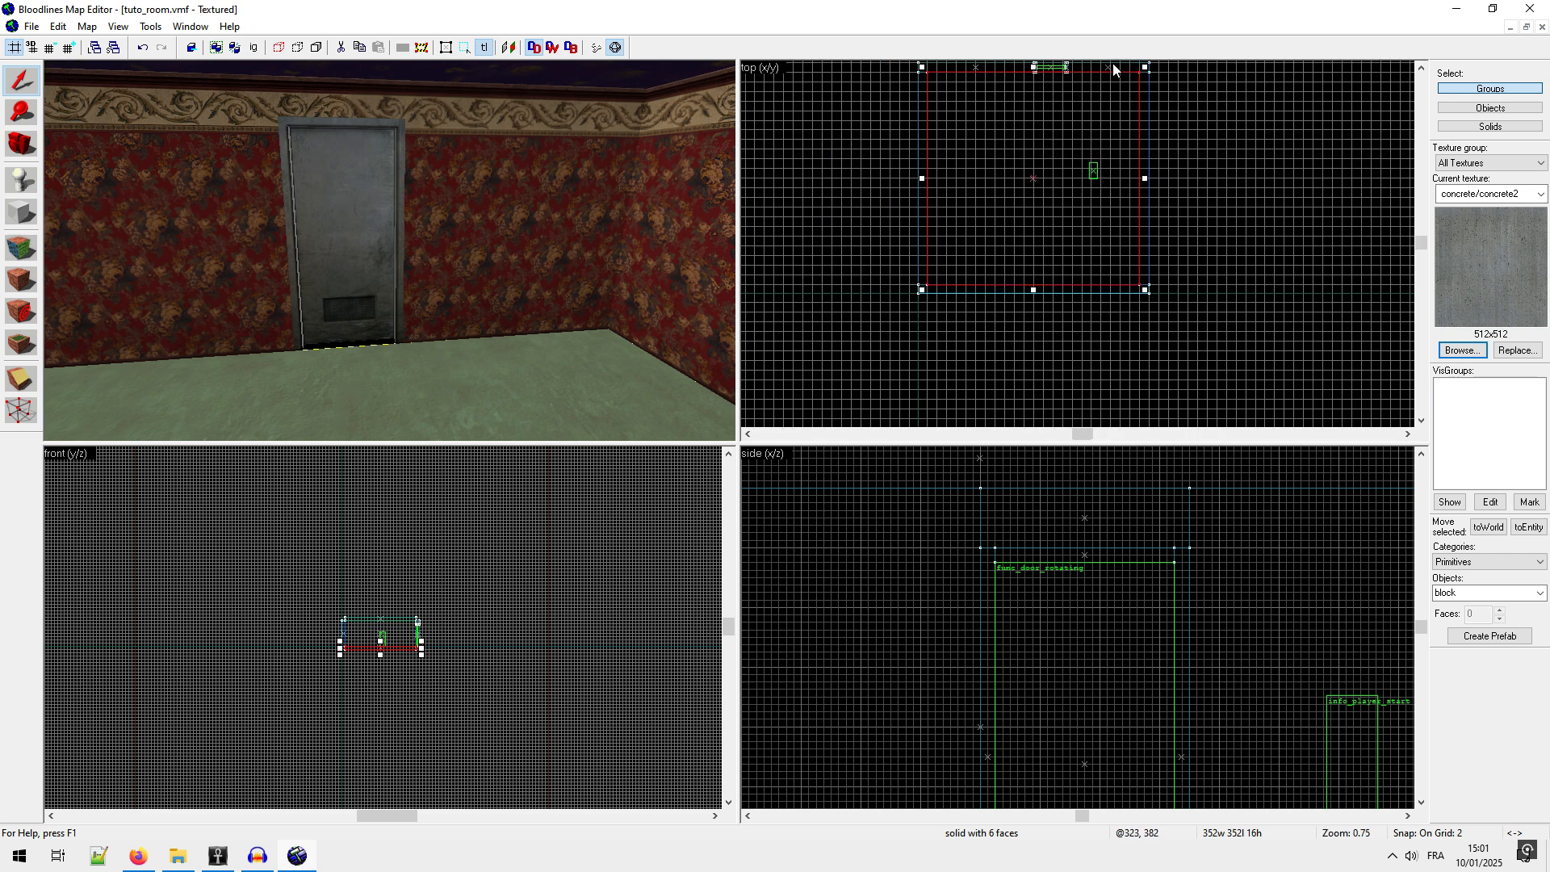
{"action": "scroll", "coordinate": [1035, 105], "scroll_direction": "up", "scroll_amount": 8}
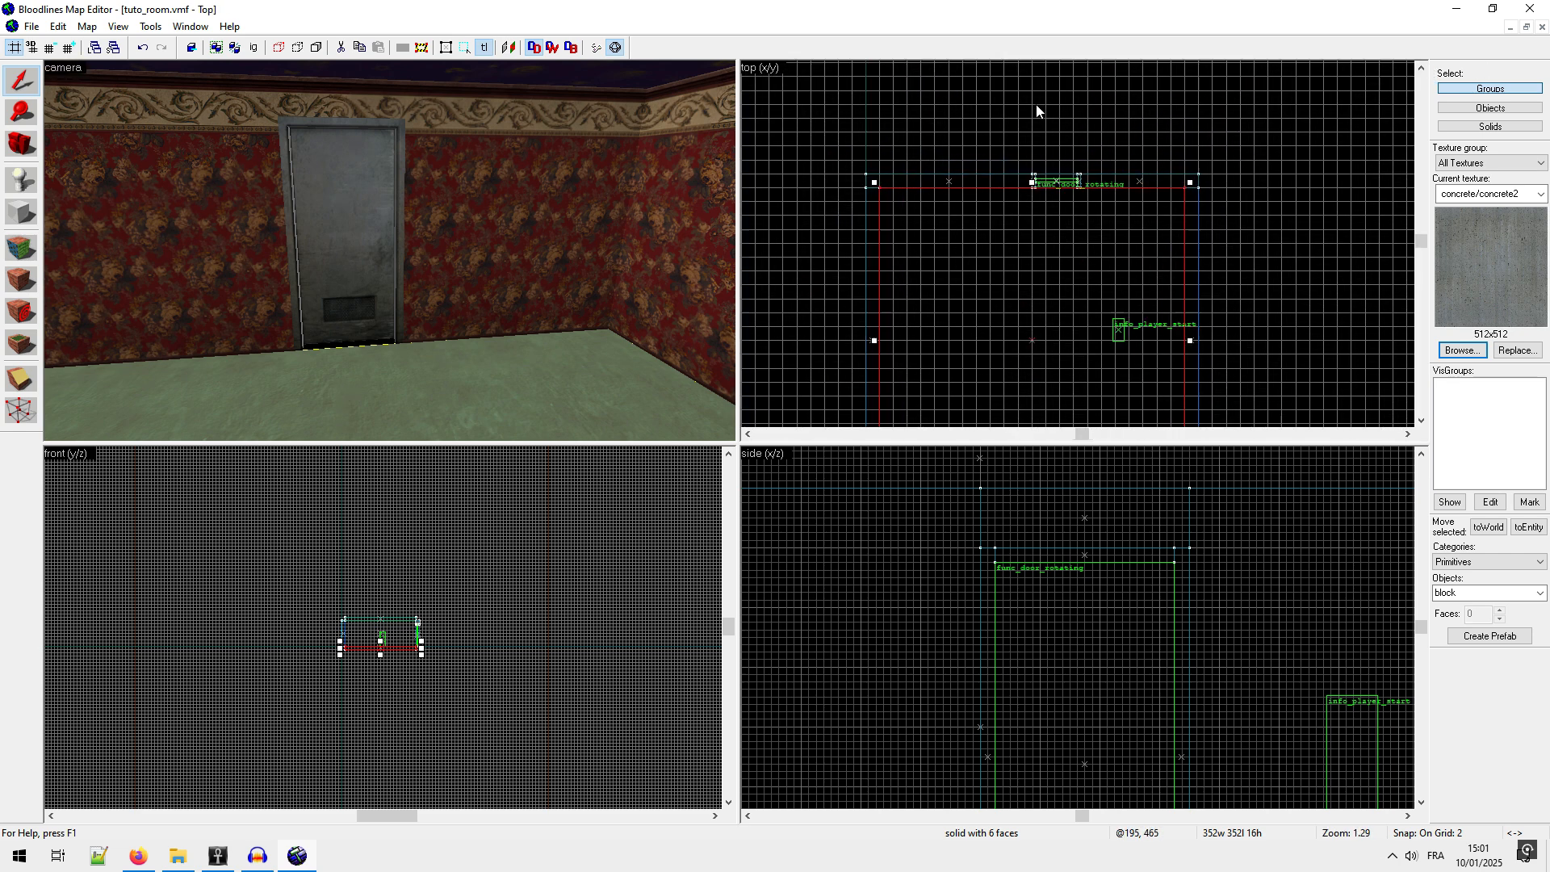
{"action": "scroll", "coordinate": [1060, 206], "scroll_direction": "up", "scroll_amount": 2}
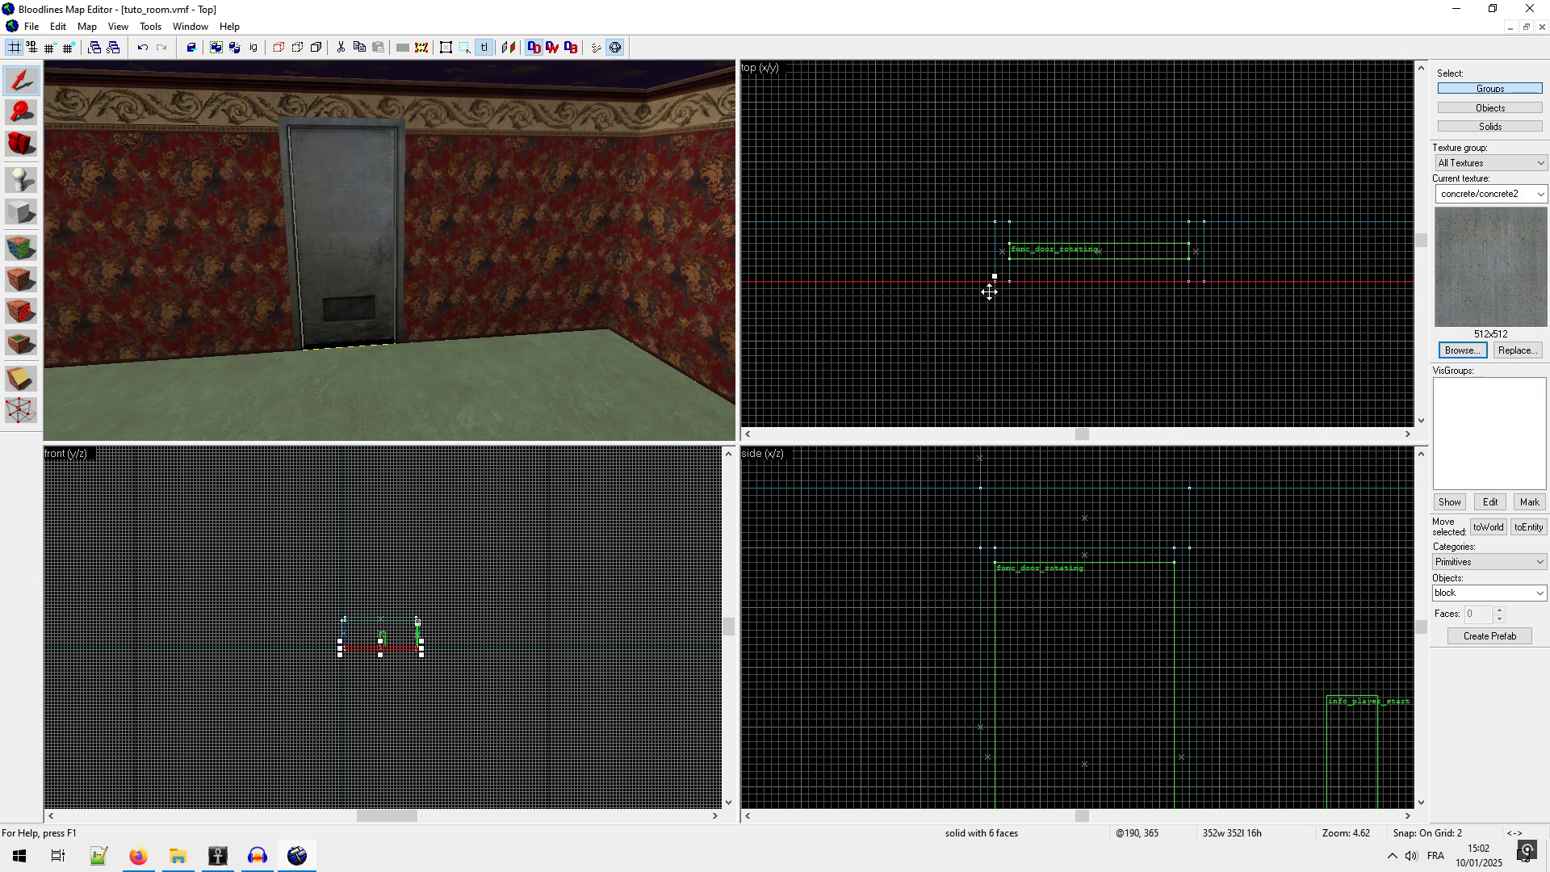
{"action": "left_click_drag", "start_coordinate": [996, 281], "coordinate": [996, 217]}
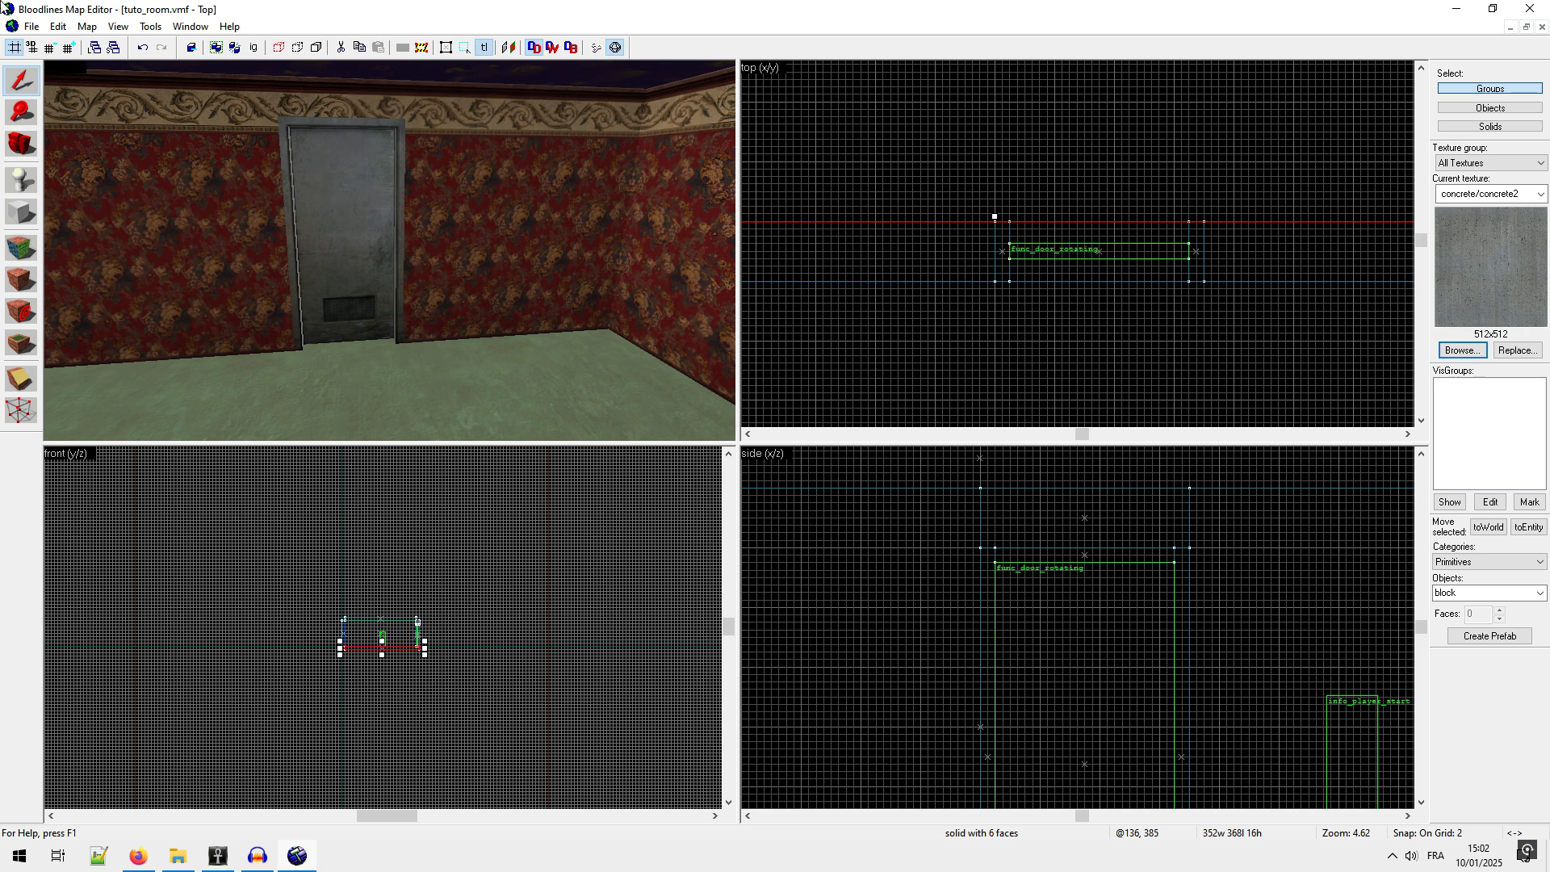
{"action": "left_click", "coordinate": [21, 144]}
{"action": "mouse_move", "coordinate": [171, 232]}
{"action": "left_mouse_down"}
{"action": "mouse_move", "coordinate": [129, 232]}
{"action": "mouse_move", "coordinate": [194, 218]}
{"action": "left_mouse_up"}
{"action": "left_click_drag", "start_coordinate": [404, 210], "coordinate": [344, 211]}
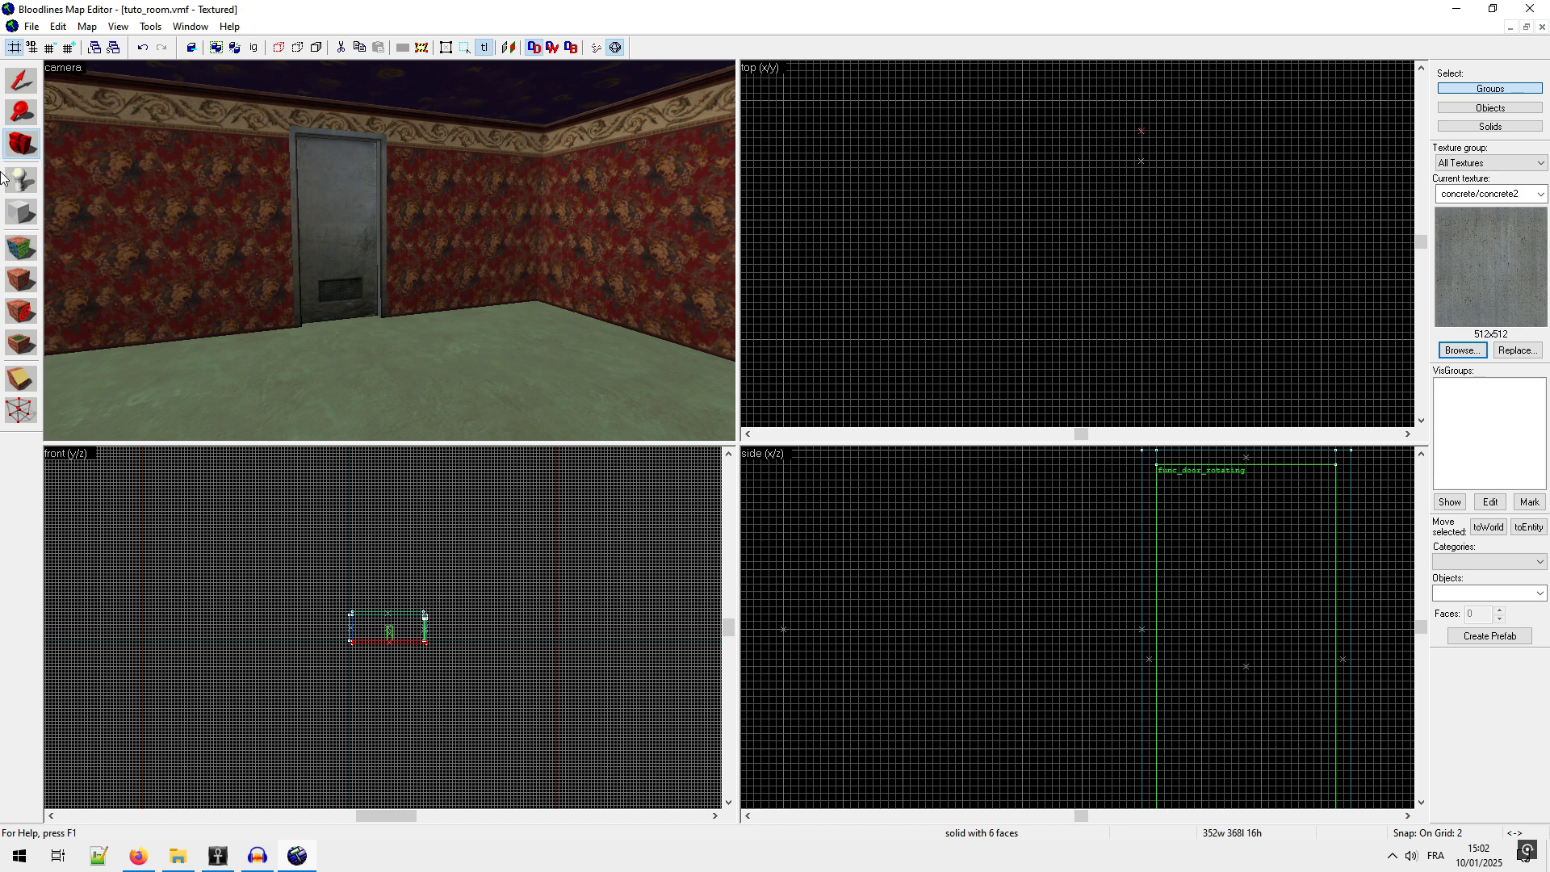
Step: Enlarge the snap grid to 16 units and clear the current floor selection
{"action": "left_click", "coordinate": [68, 49]}
{"action": "left_click", "coordinate": [68, 49]}
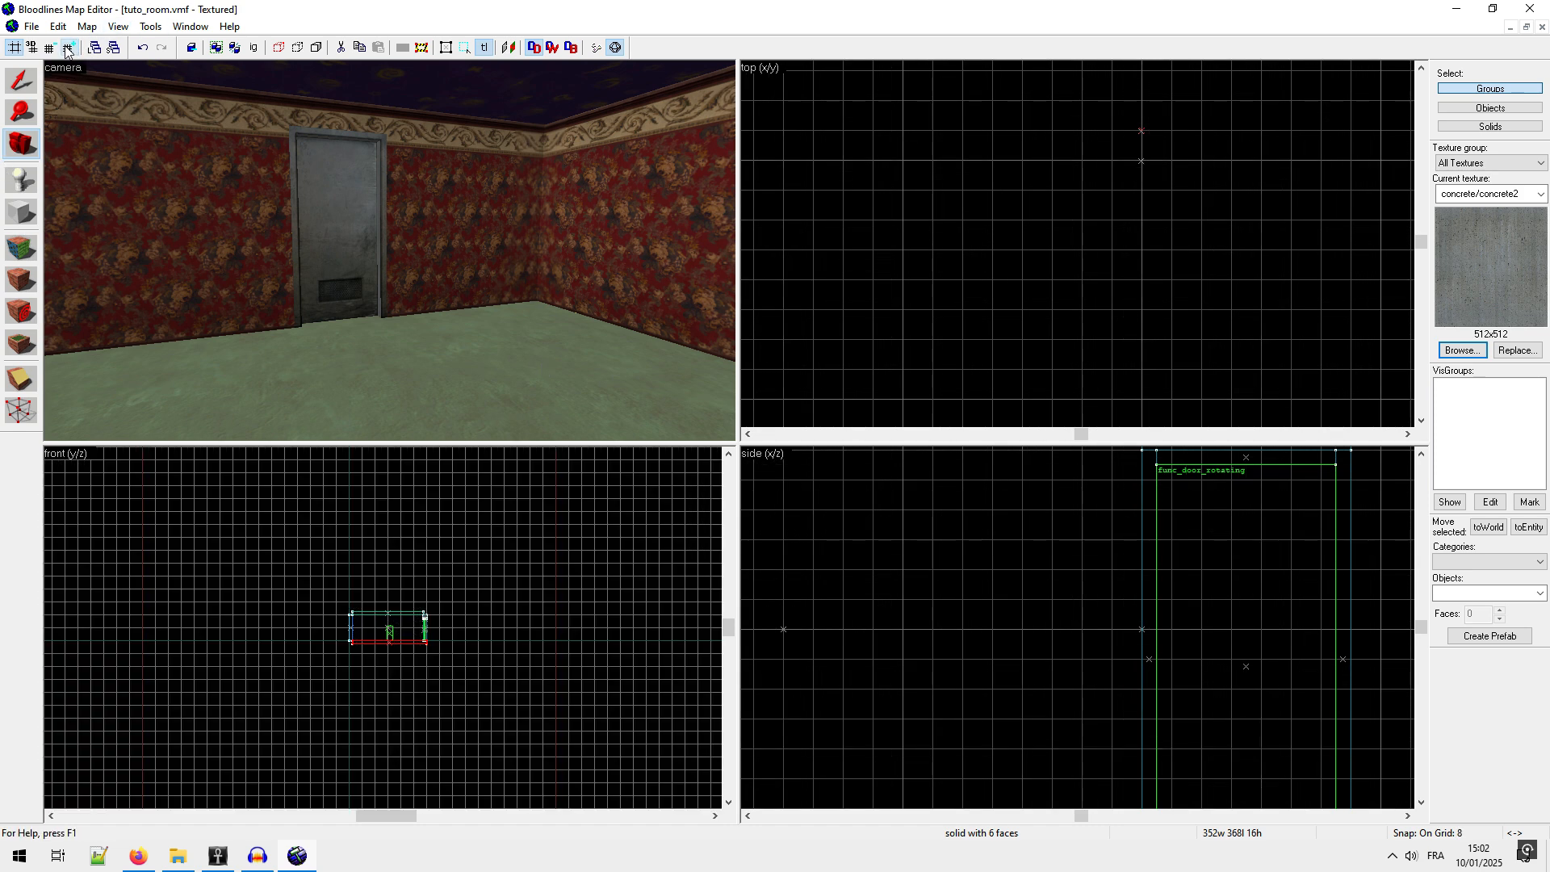
{"action": "left_click", "coordinate": [67, 48]}
{"action": "scroll", "coordinate": [1112, 192], "scroll_direction": "down", "scroll_amount": 2}
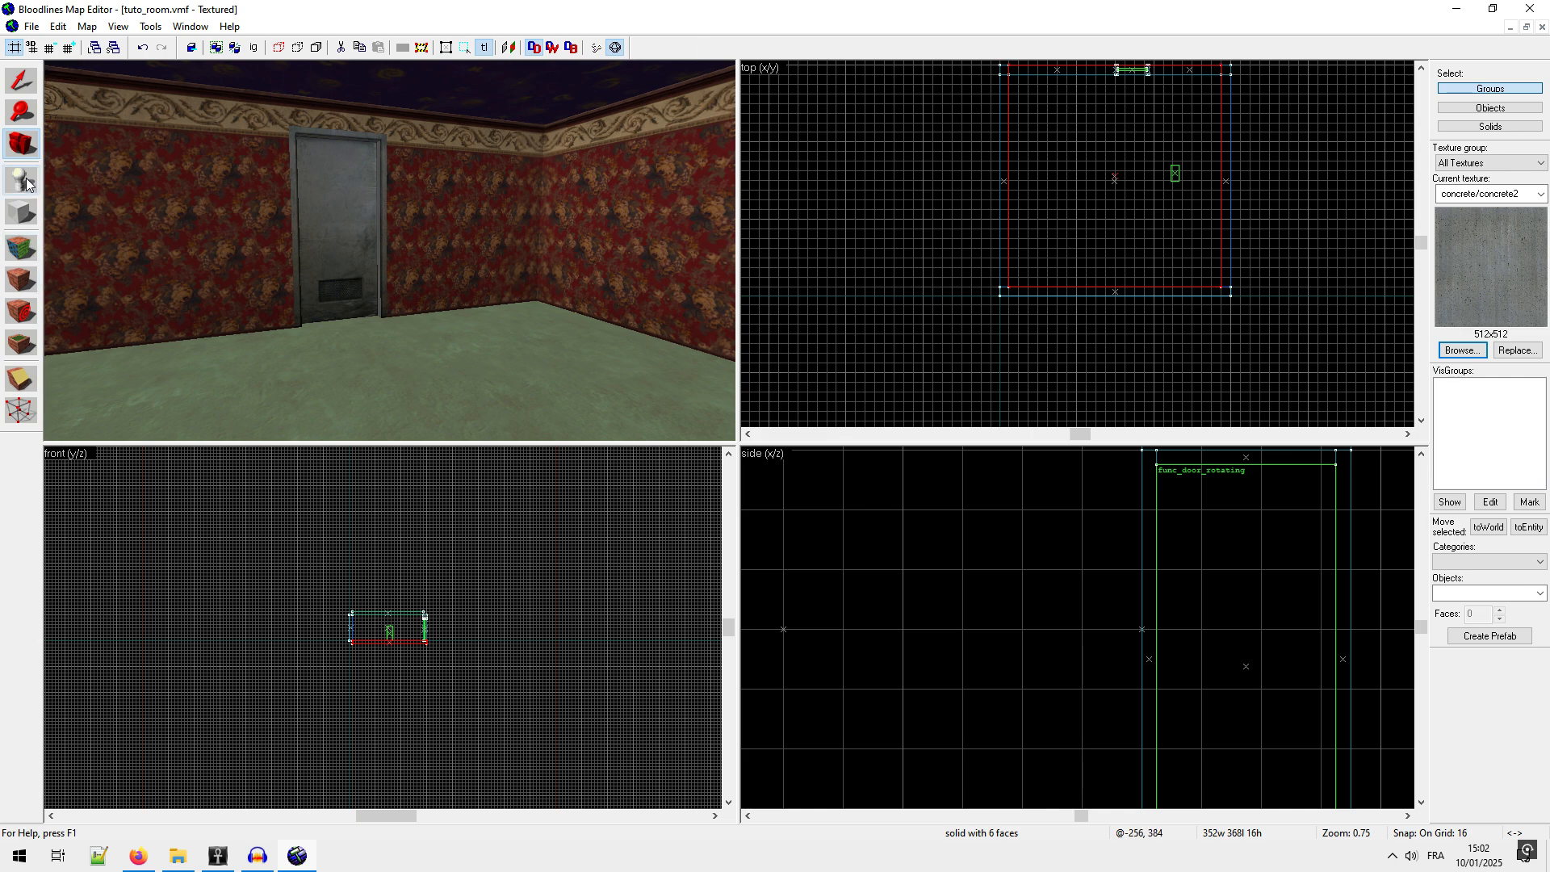
{"action": "left_click", "coordinate": [58, 26]}
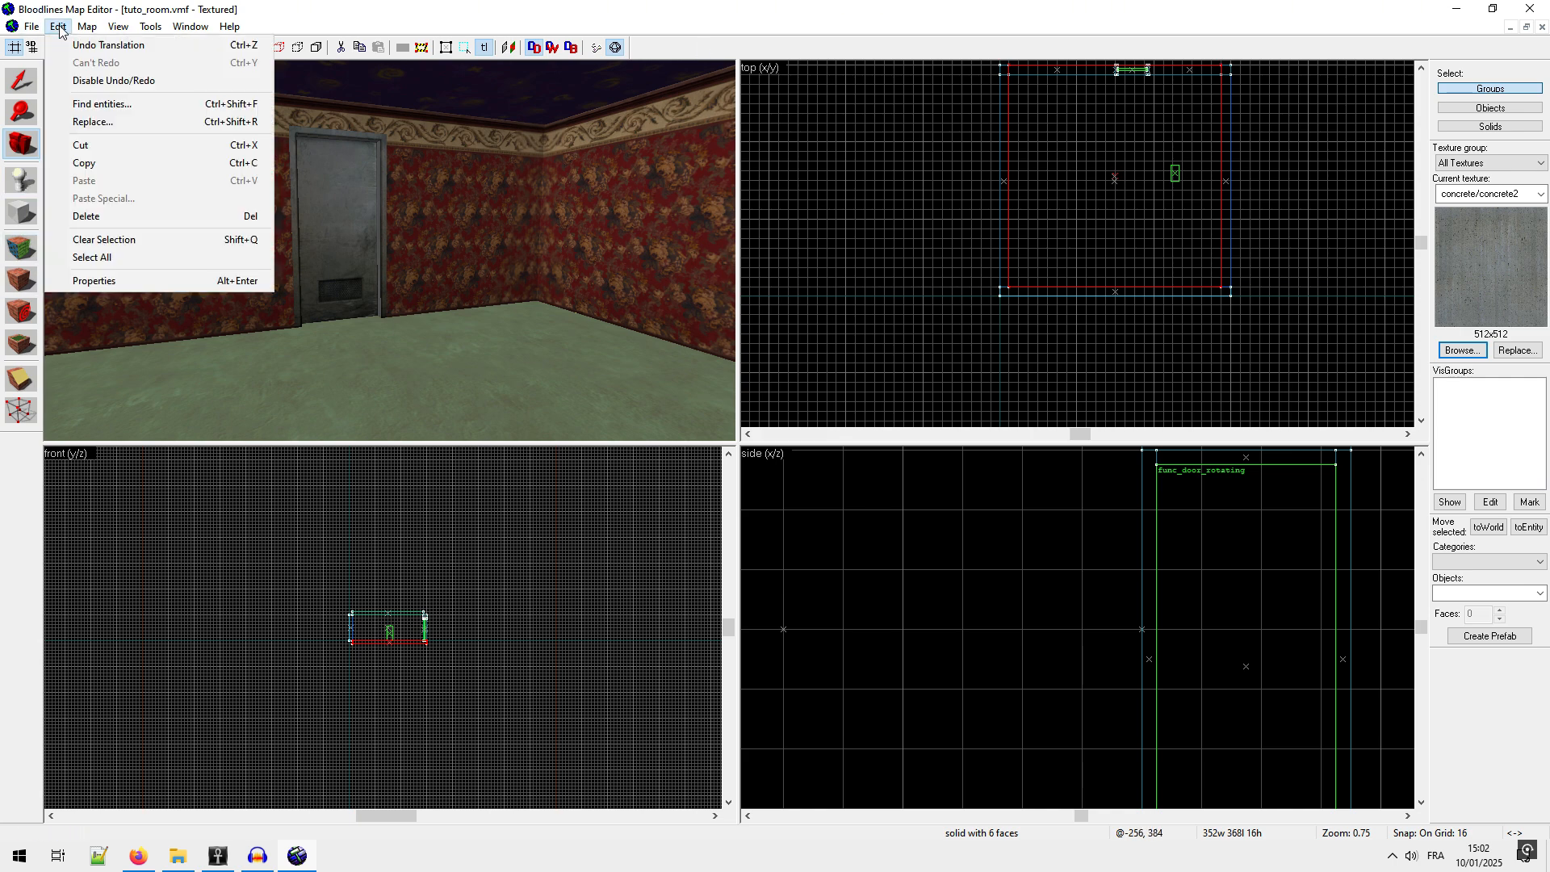
{"action": "left_click", "coordinate": [102, 240]}
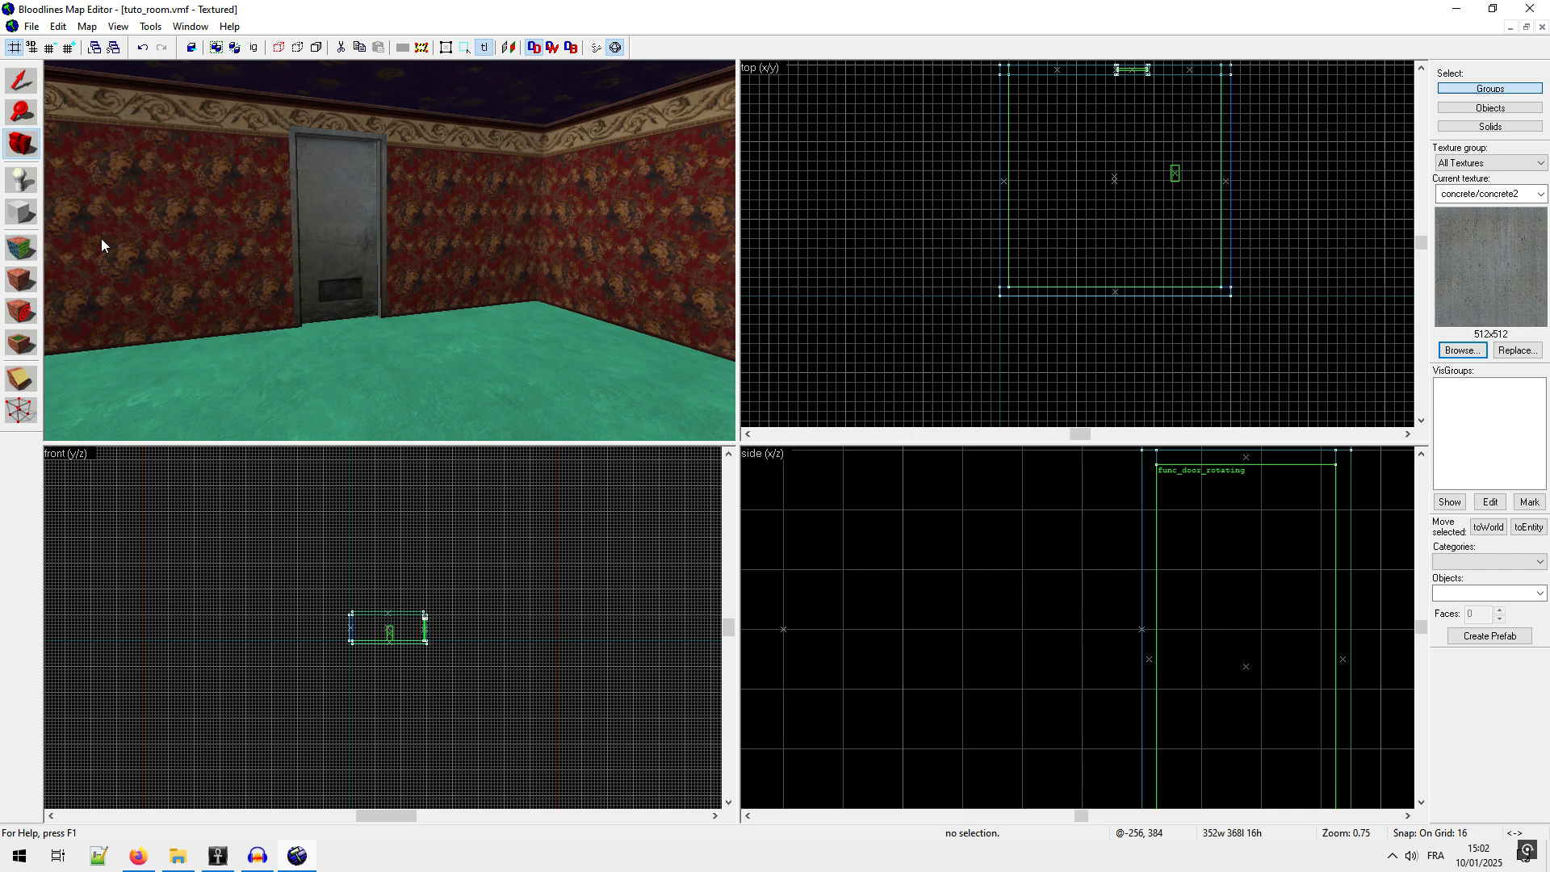
Step: Create a light entity in the centre of the room, midway between floor and ceiling
{"action": "left_click", "coordinate": [27, 184]}
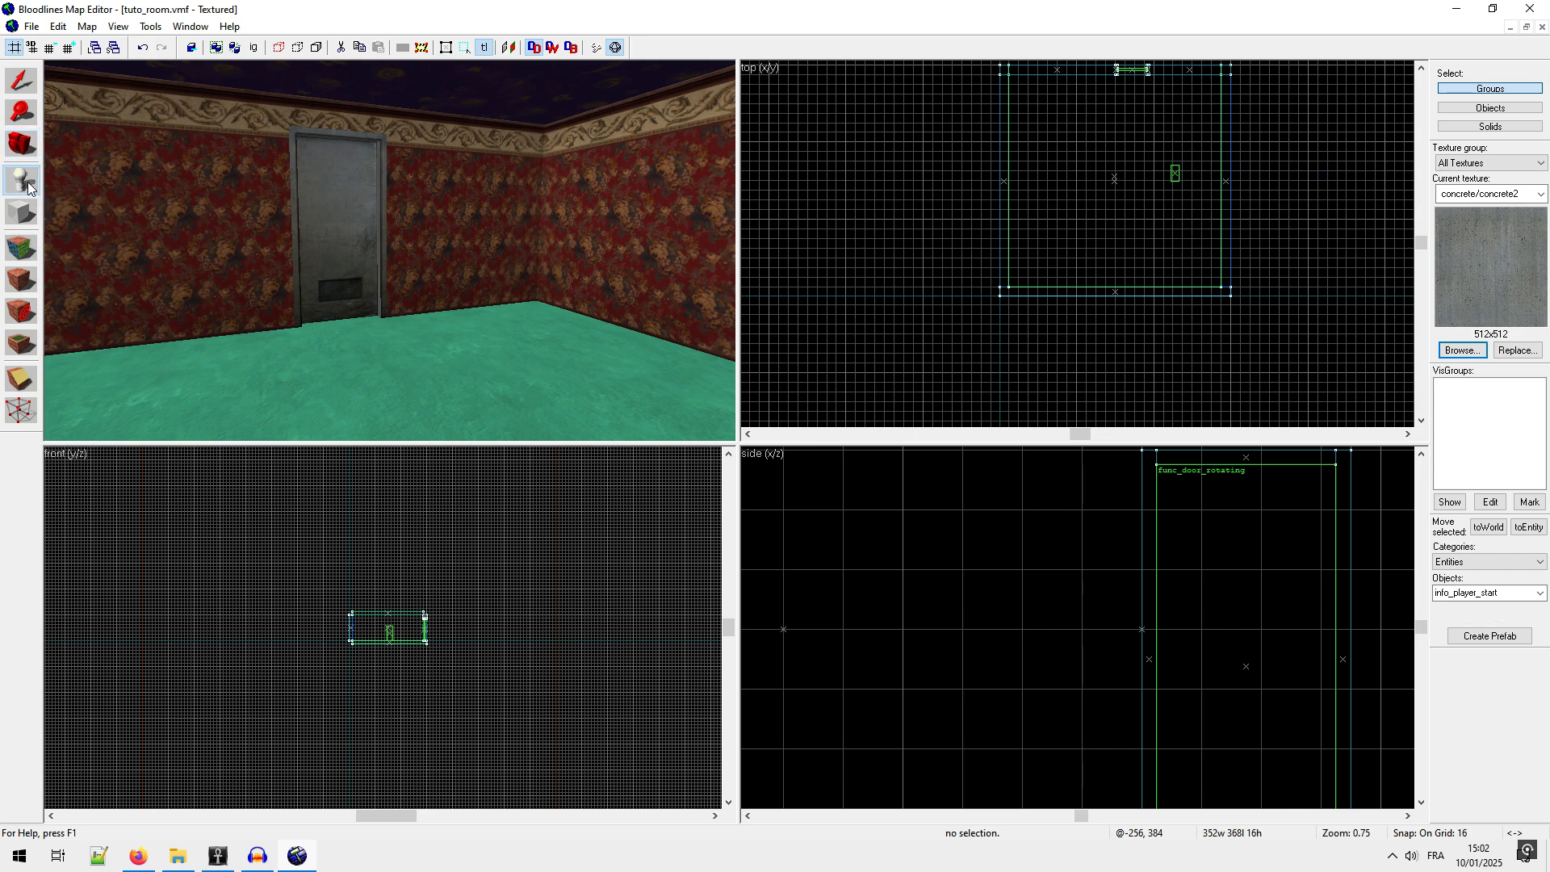
{"action": "left_click", "coordinate": [1510, 595]}
{"action": "type", "text": "l"}
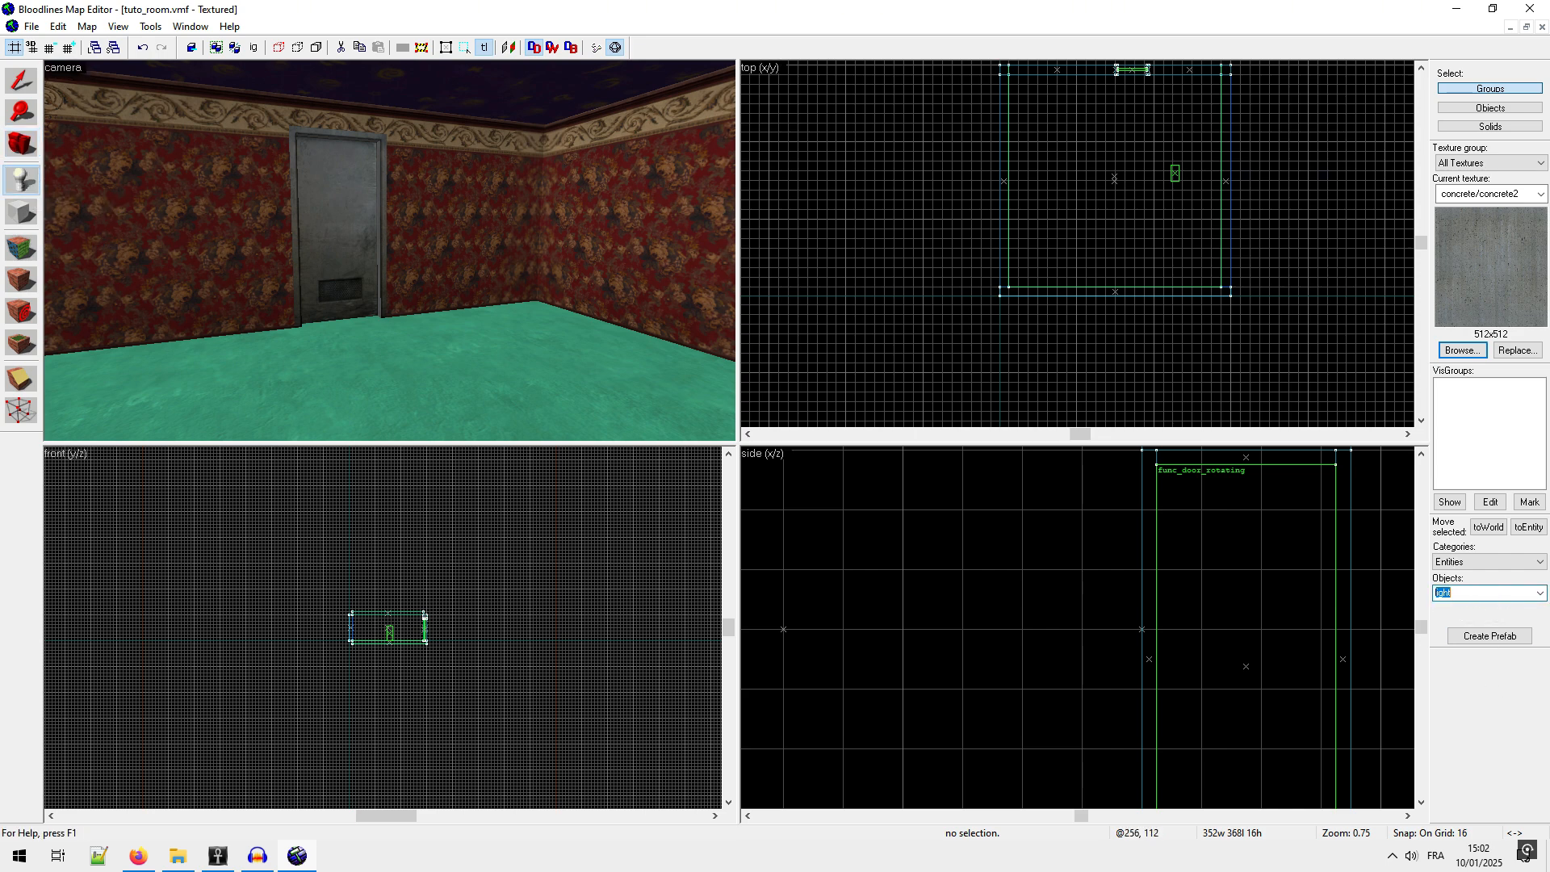
{"action": "type", "text": "ight"}
{"action": "left_click", "coordinate": [1115, 180]}
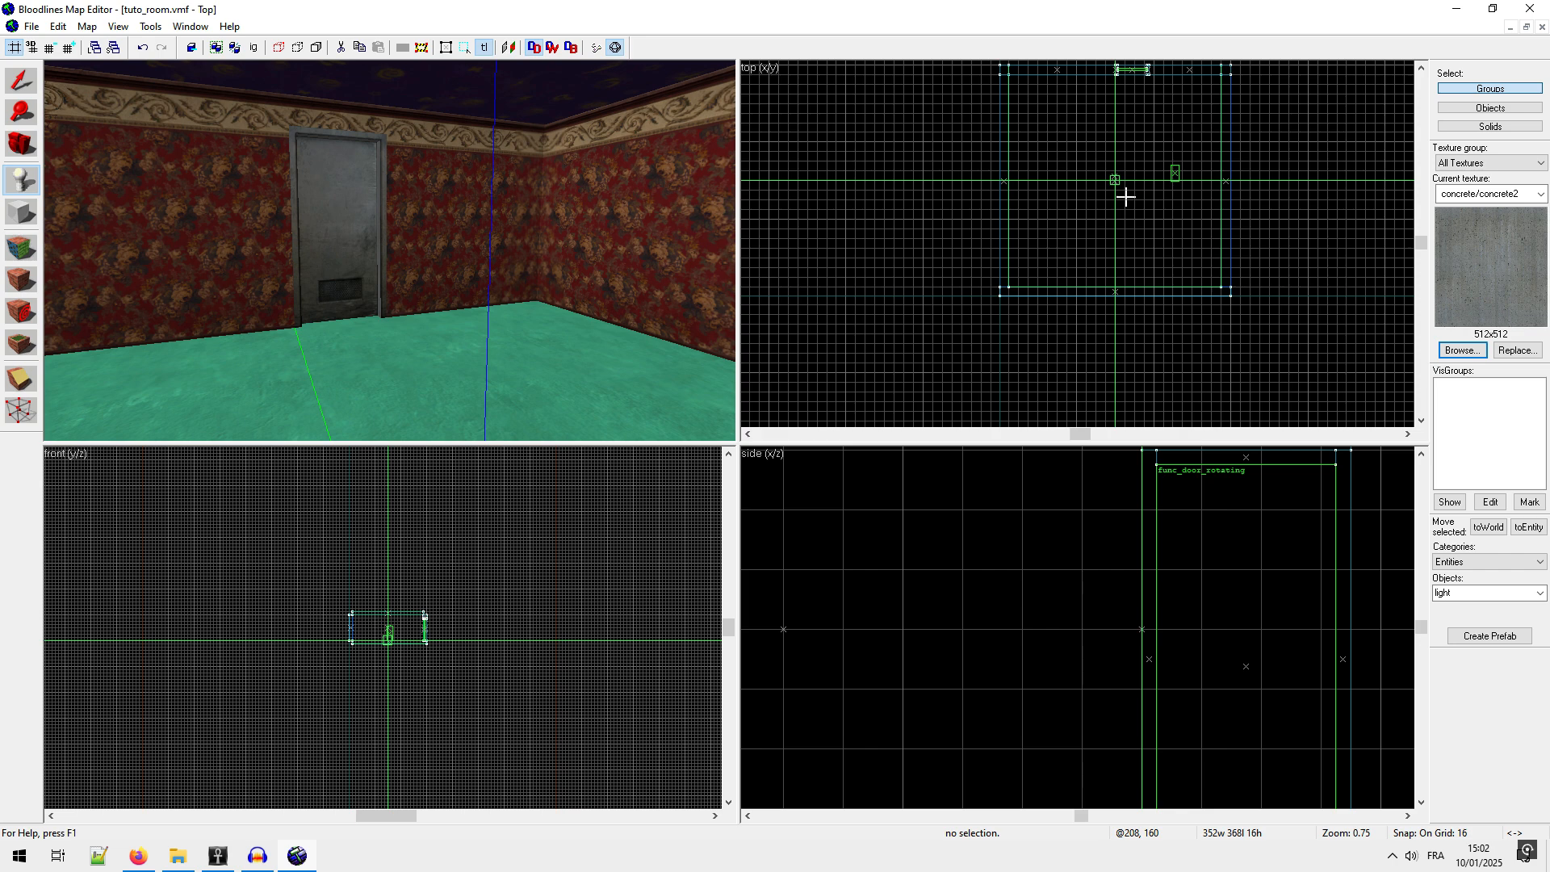
{"action": "scroll", "coordinate": [1073, 627], "scroll_direction": "down", "scroll_amount": 6}
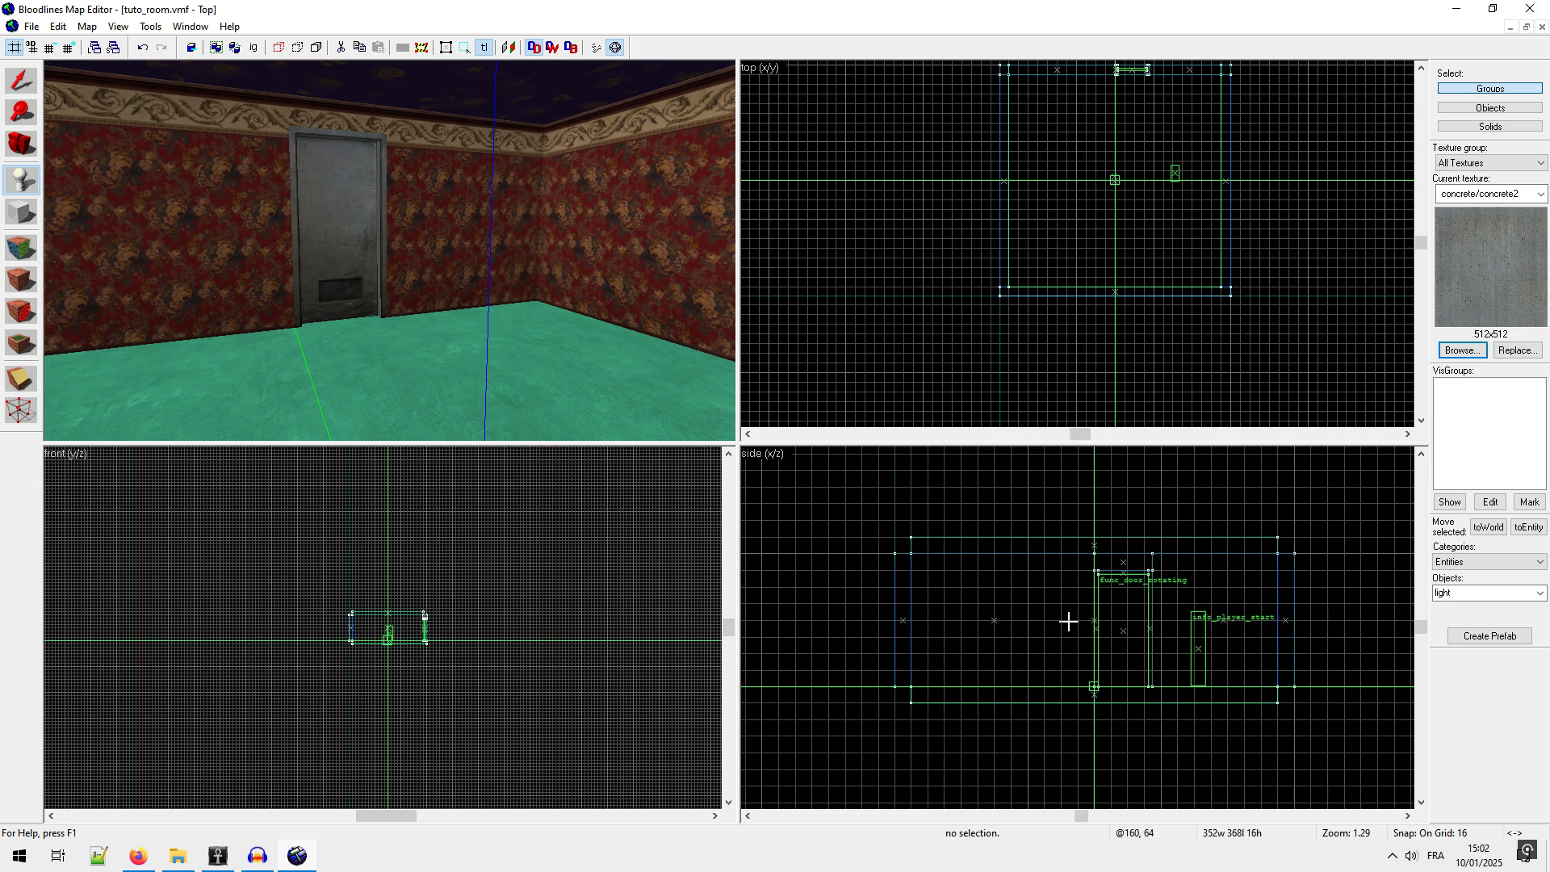
{"action": "left_click", "coordinate": [1095, 617]}
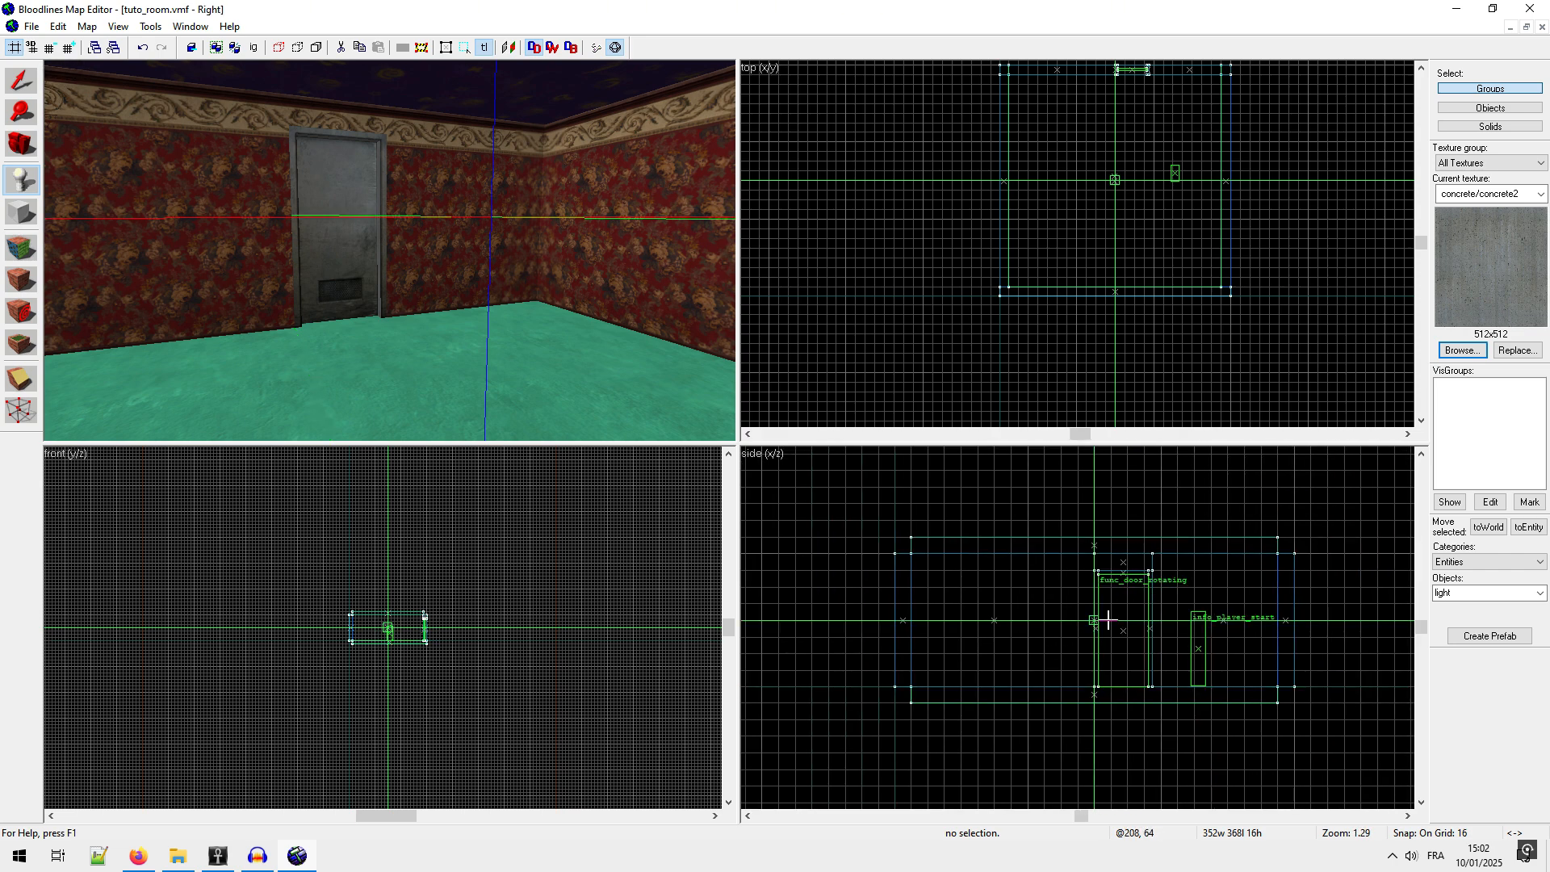
{"action": "key", "text": "Return"}
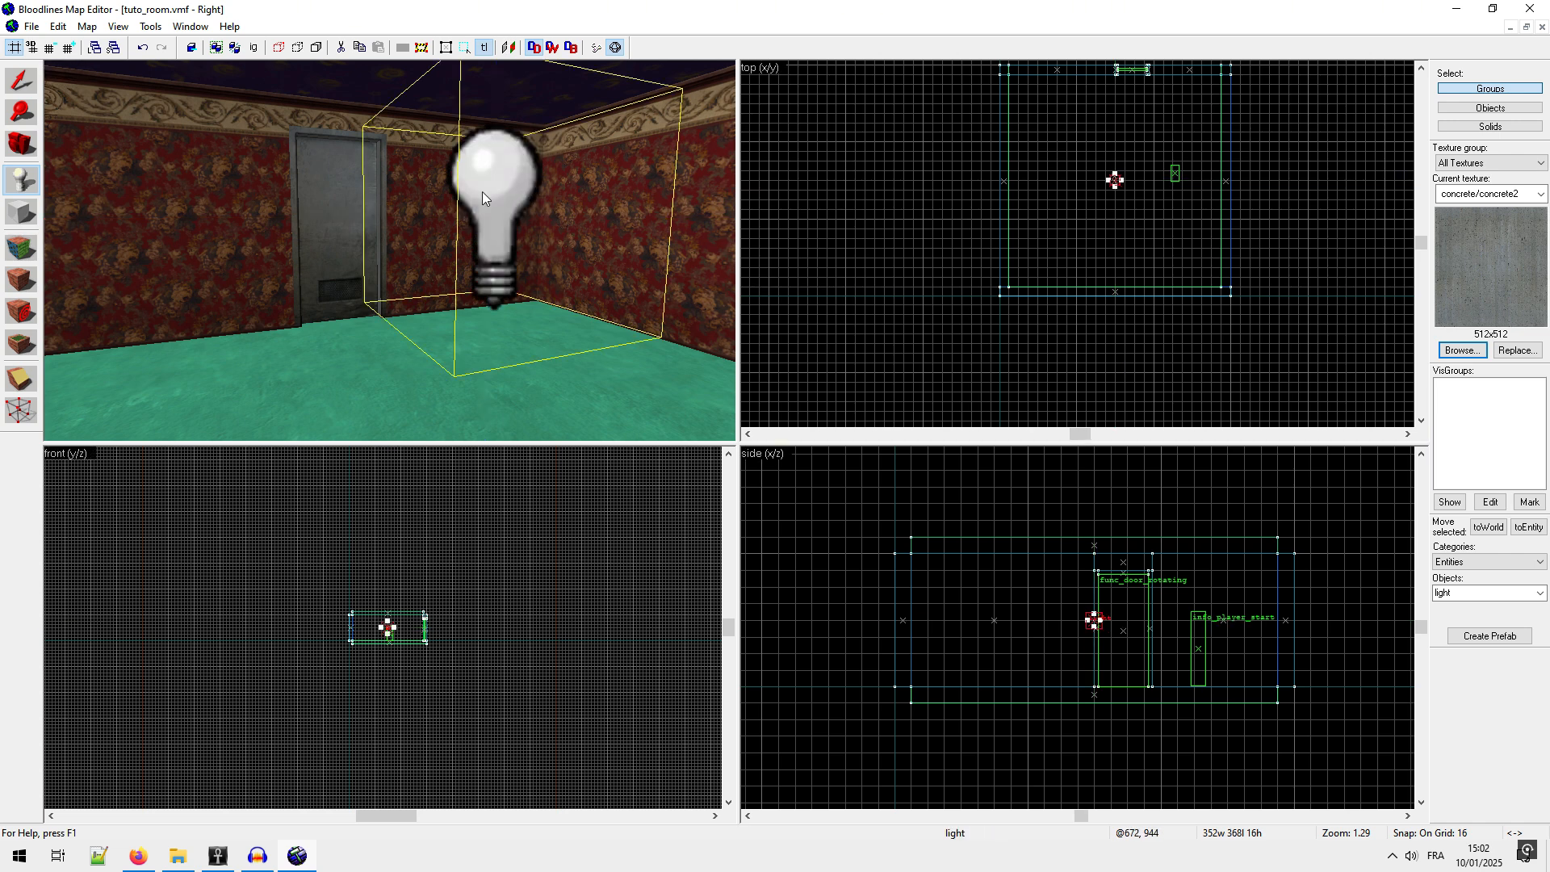
Step: Examine the light's Brightness value in its object properties, close them and save the map
{"action": "left_click", "coordinate": [63, 26]}
{"action": "left_click", "coordinate": [111, 283]}
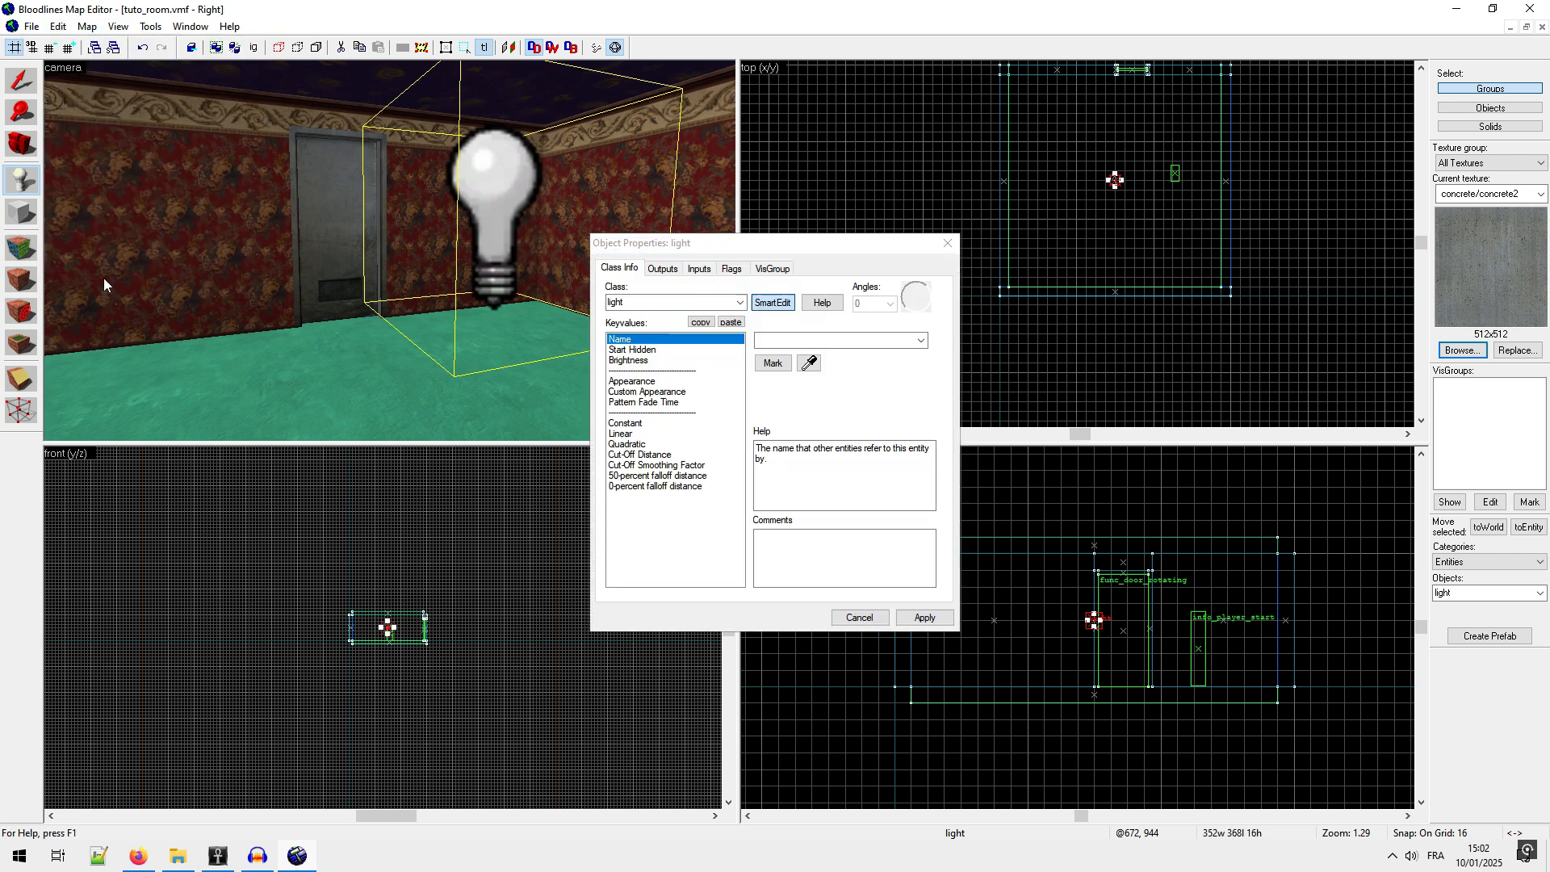
{"action": "left_click", "coordinate": [646, 361]}
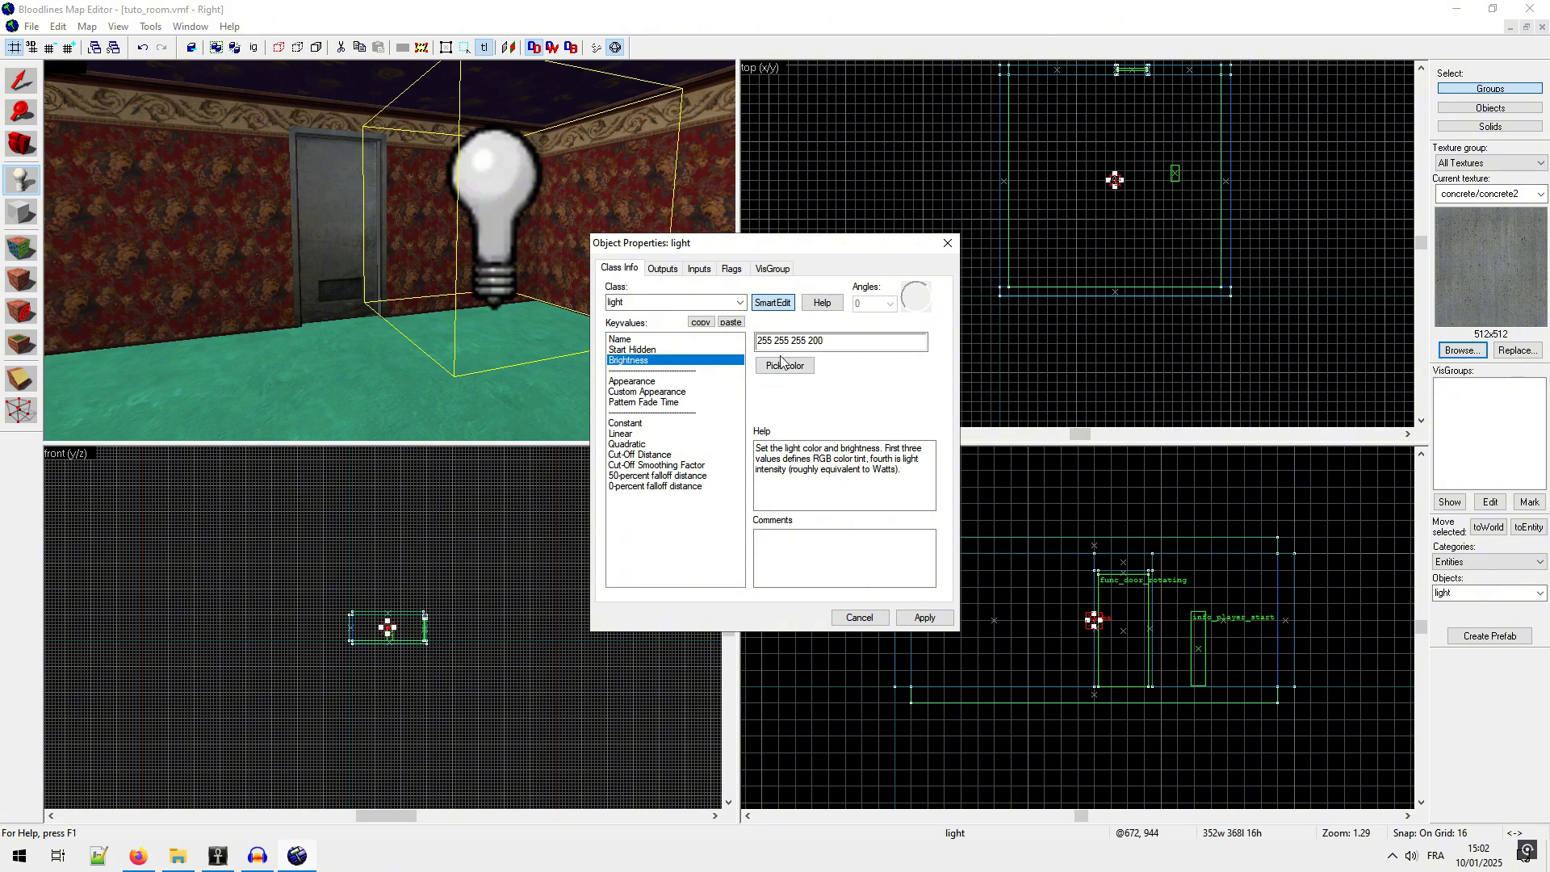
{"action": "left_click", "coordinate": [947, 244]}
{"action": "left_click", "coordinate": [32, 27]}
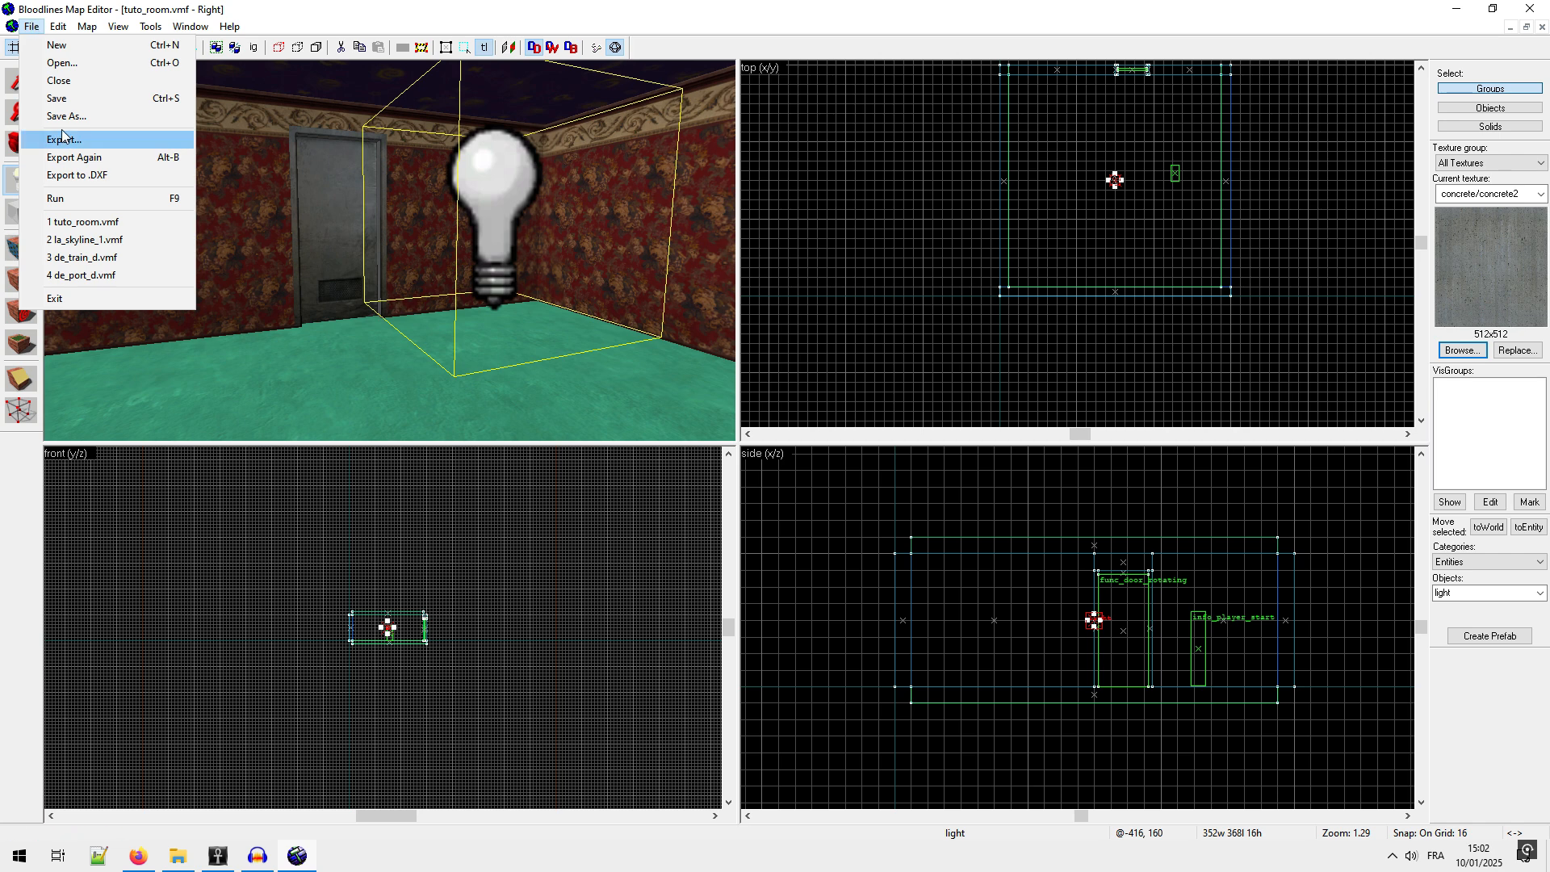
{"action": "left_click", "coordinate": [57, 97]}
Step: Place a prop_static entity on the open floor, on the side of the light away from the player start
{"action": "left_click_drag", "start_coordinate": [299, 287], "coordinate": [390, 250]}
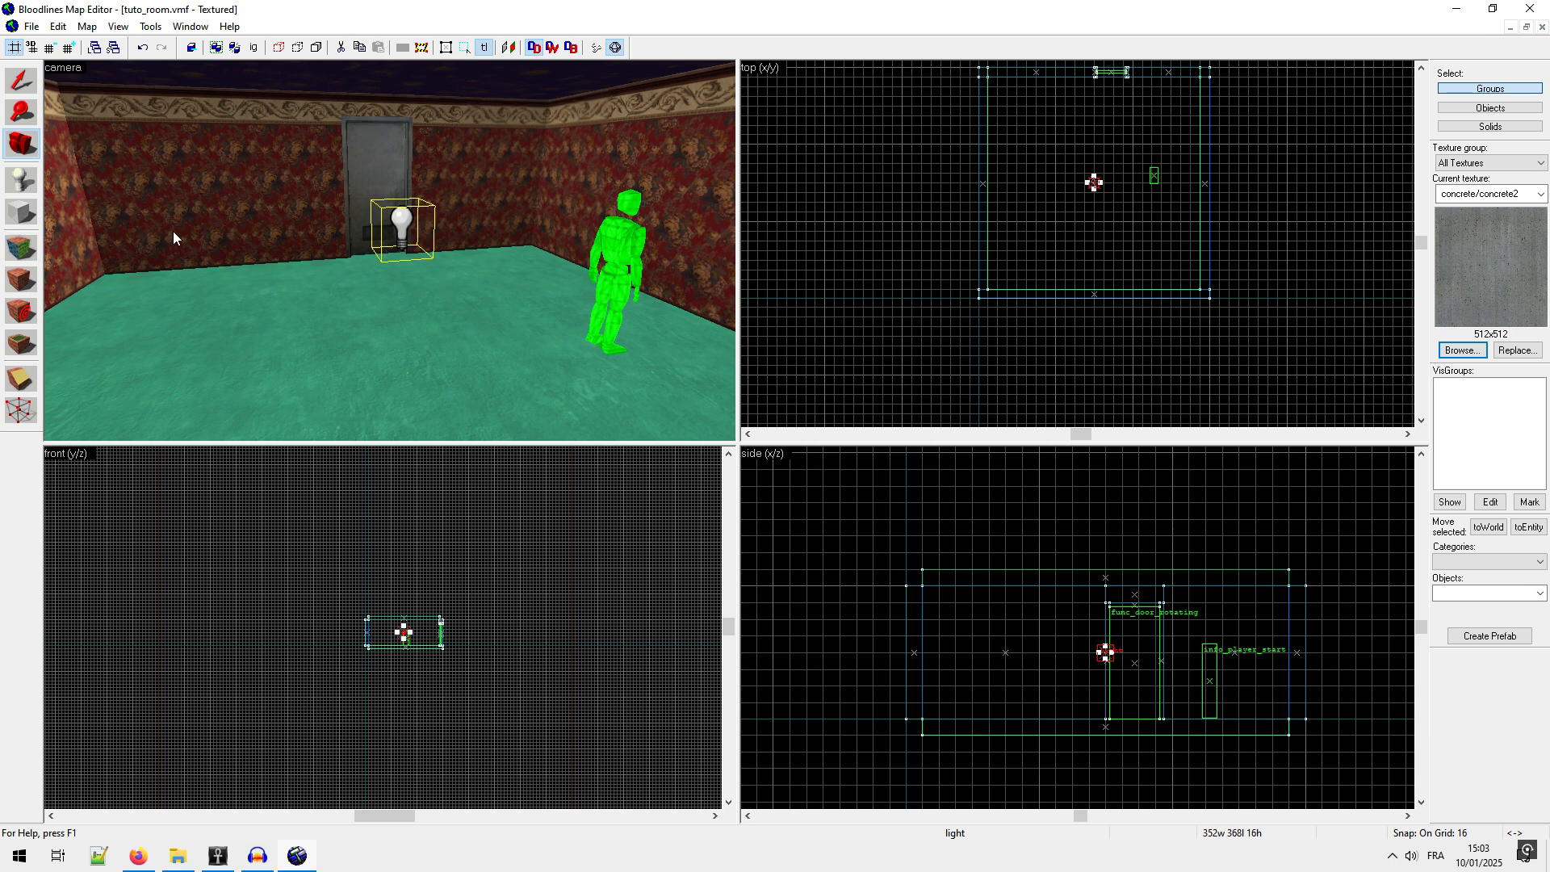
{"action": "left_click", "coordinate": [21, 180]}
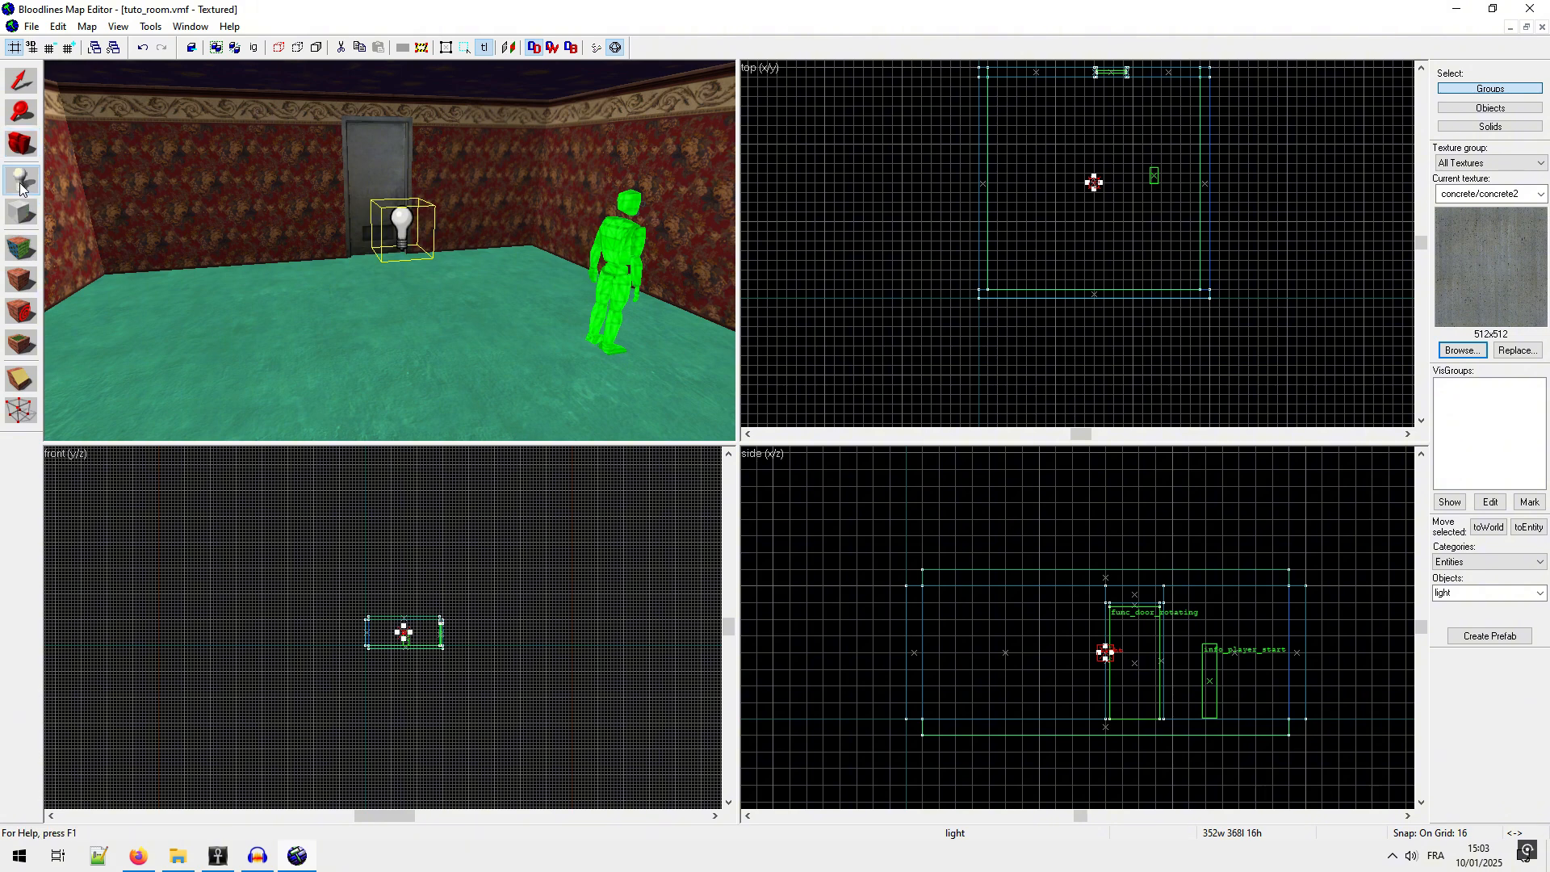
{"action": "left_click", "coordinate": [1468, 594]}
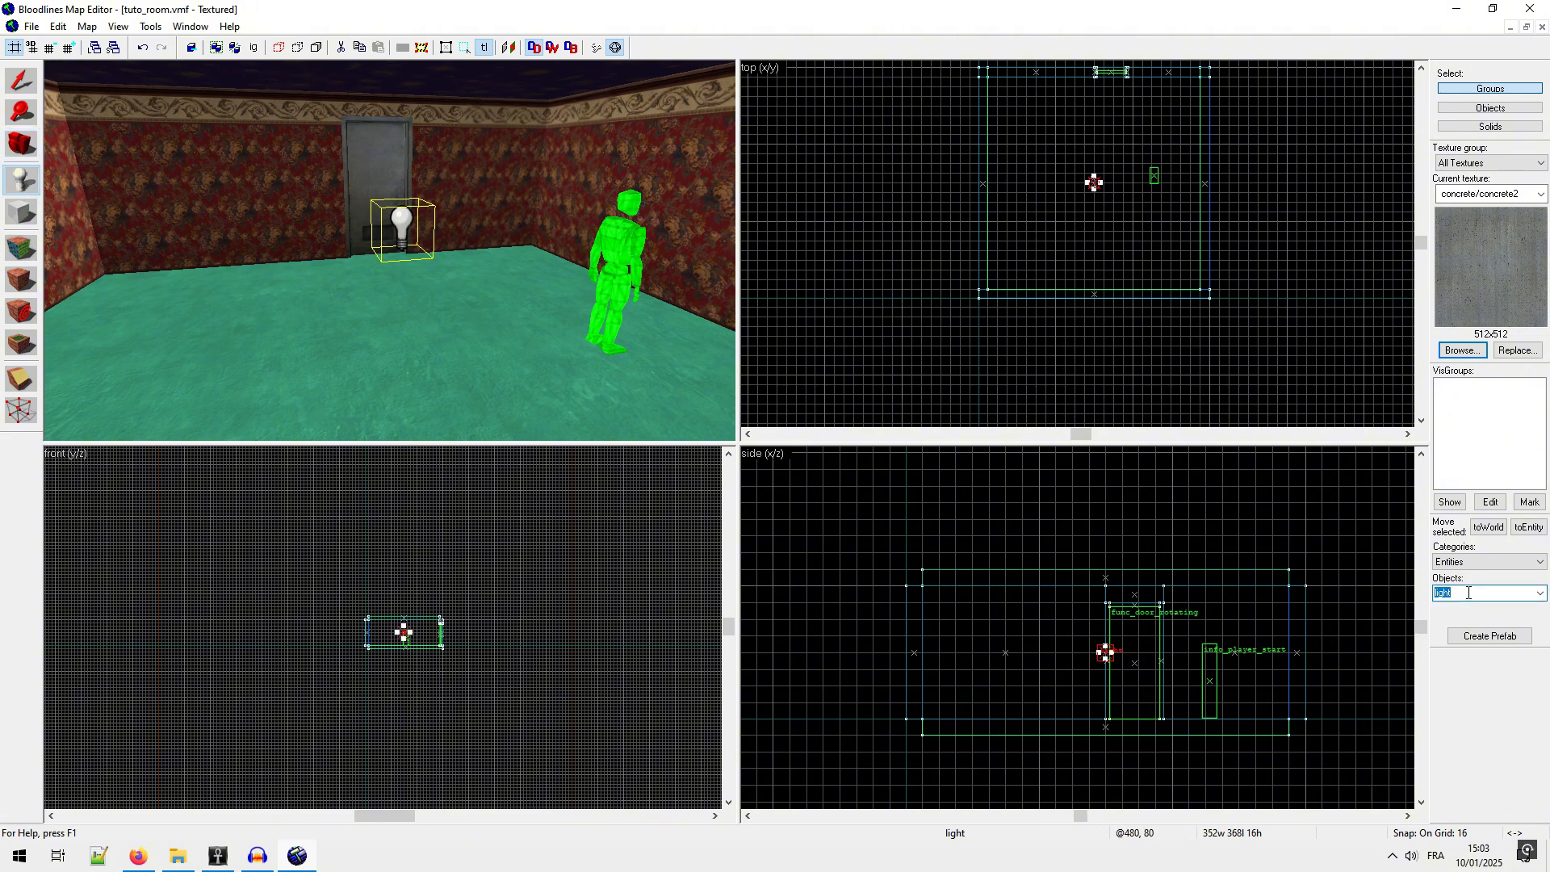
{"action": "type", "text": "prop_static"}
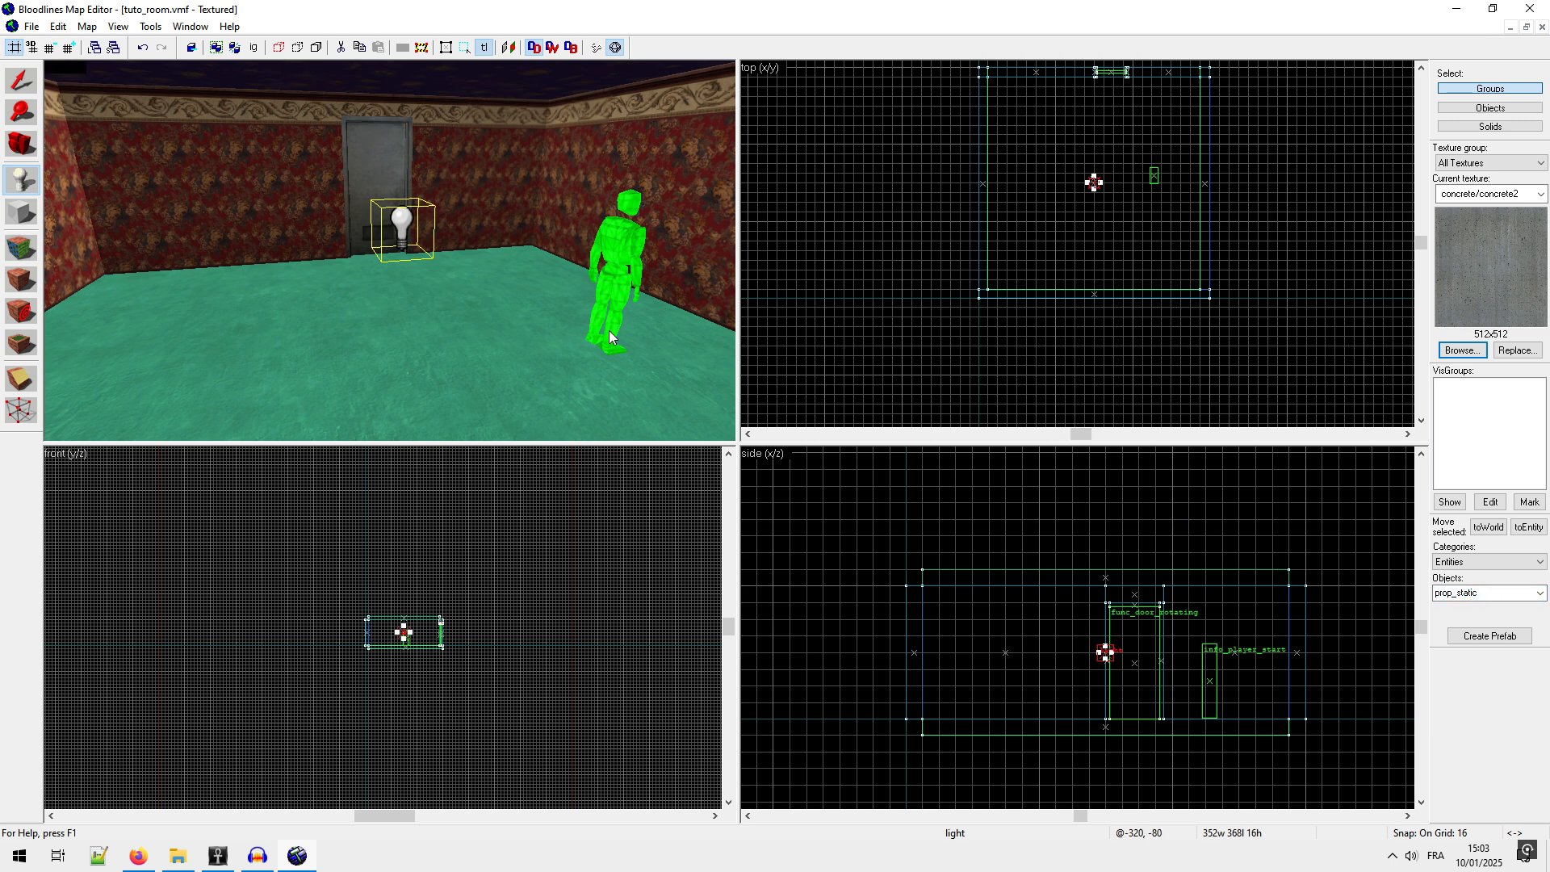
{"action": "left_click", "coordinate": [170, 351]}
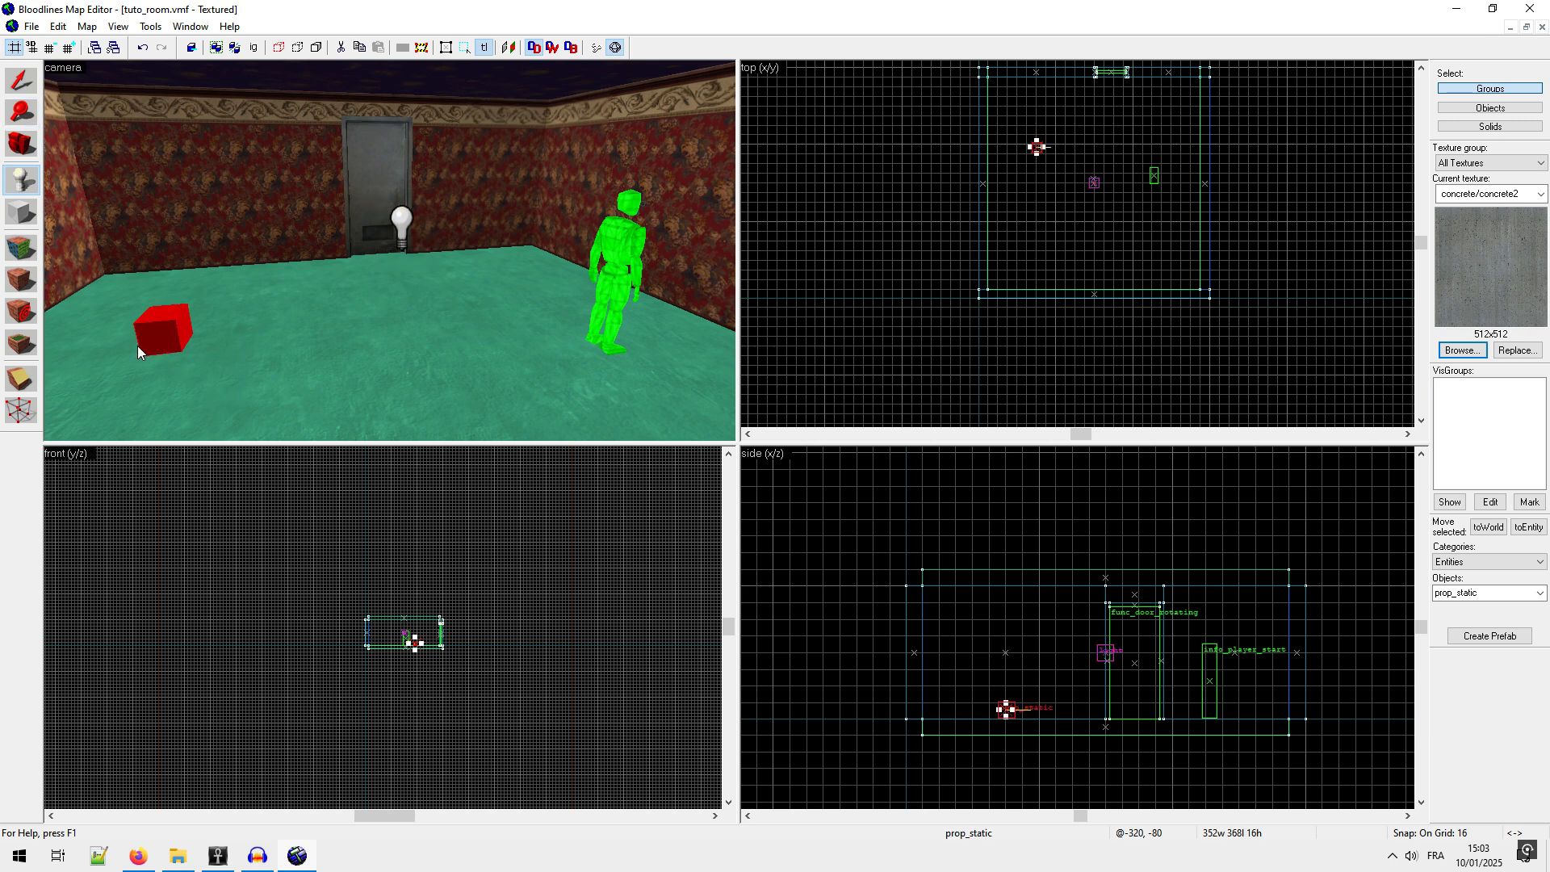
Step: Assign the model MoneyPalletA.mdl from models/props/cs_assault to the prop_static entity and apply it
{"action": "left_click", "coordinate": [21, 79]}
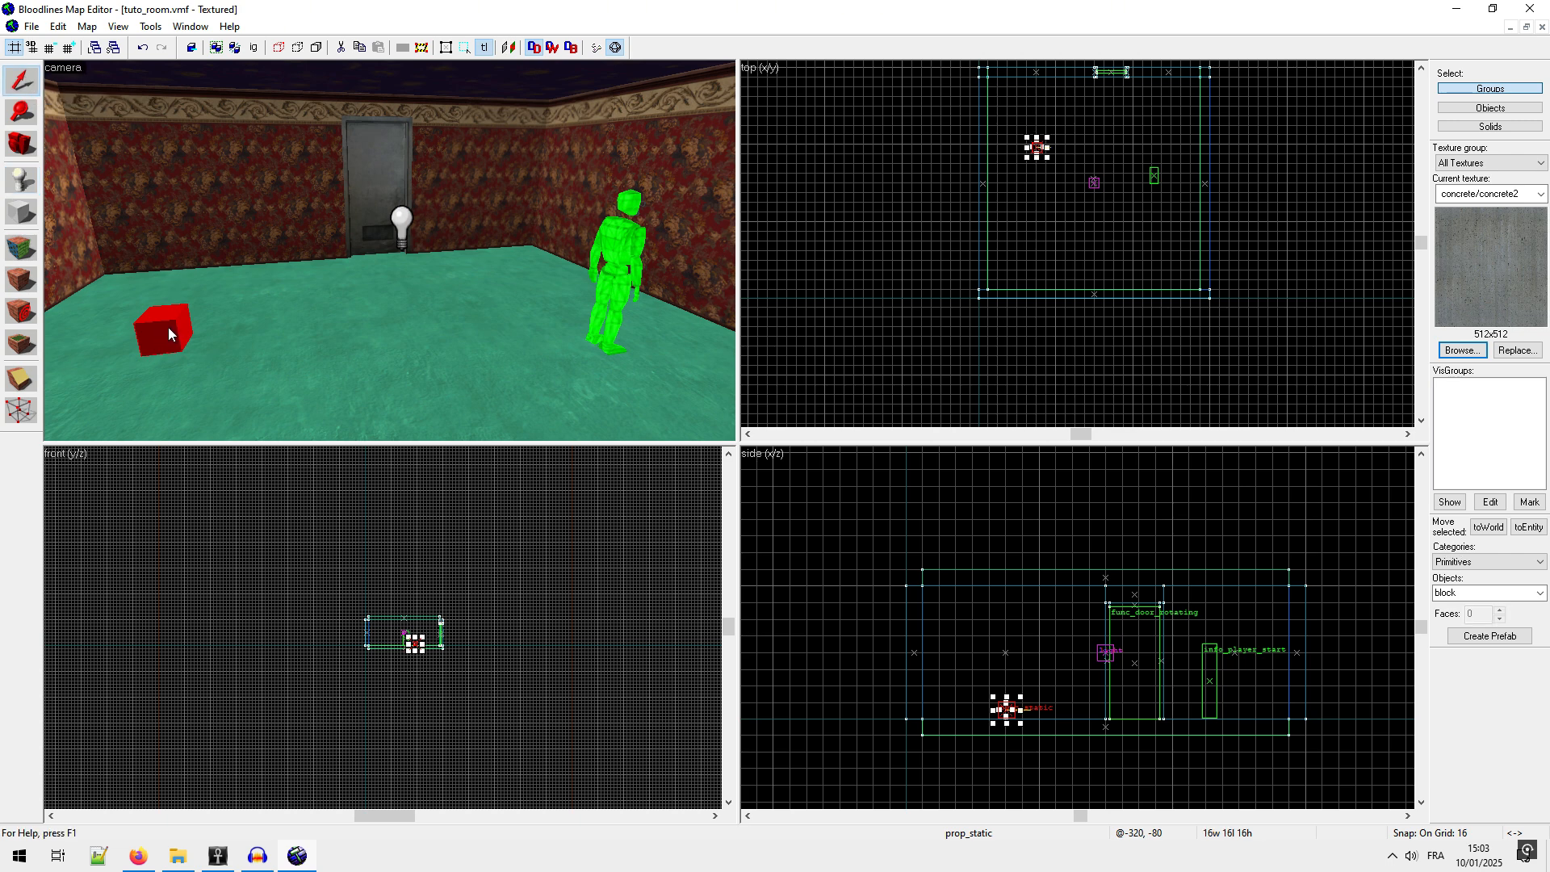
{"action": "left_click", "coordinate": [58, 26]}
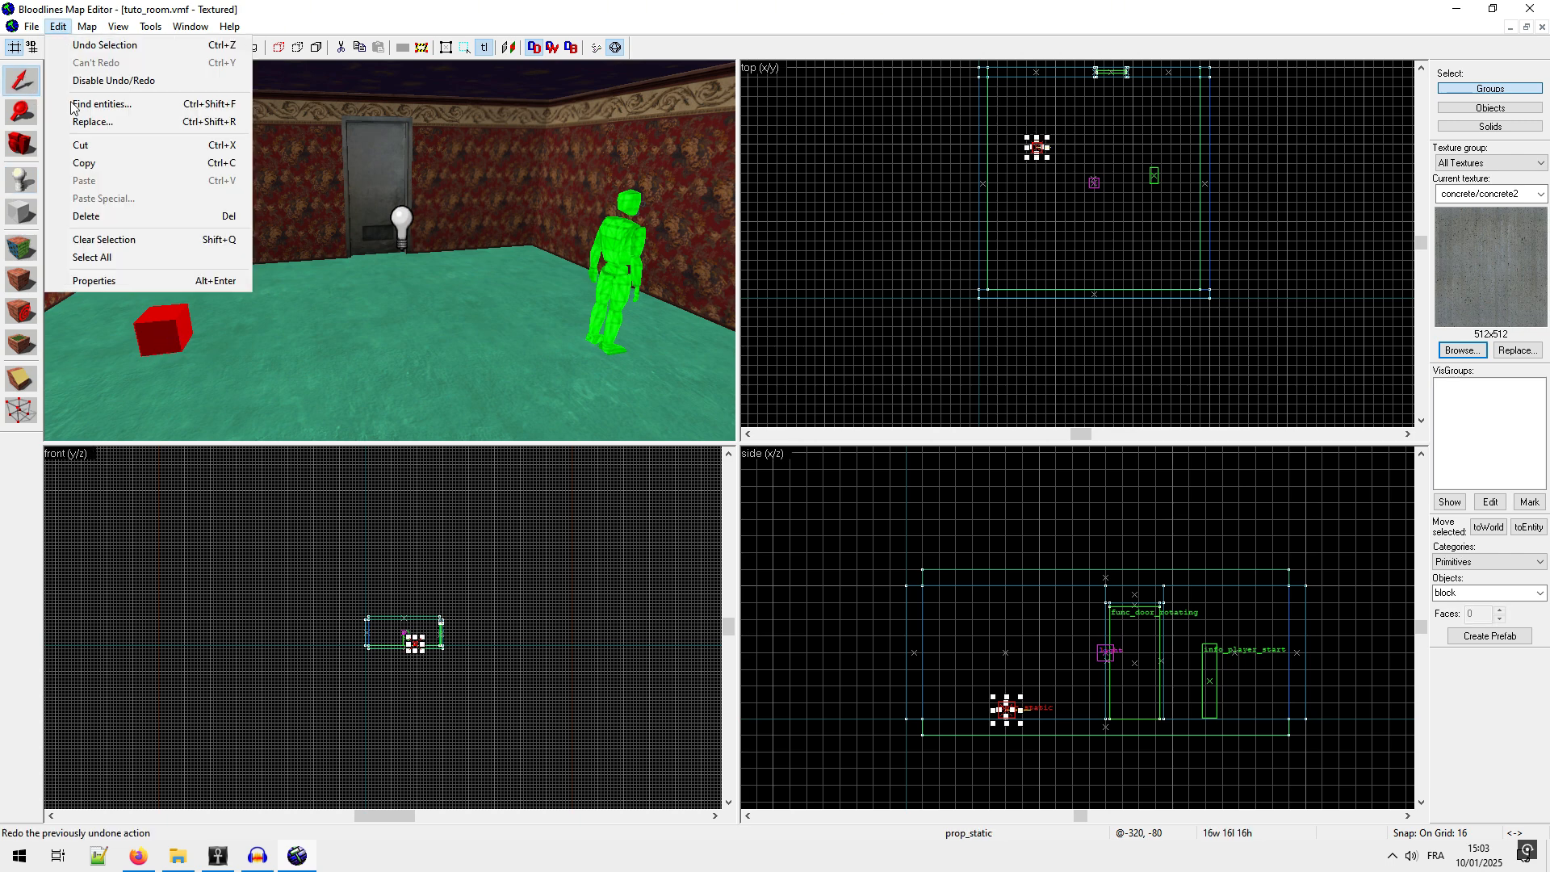
{"action": "left_click", "coordinate": [91, 281]}
{"action": "left_click", "coordinate": [623, 350]}
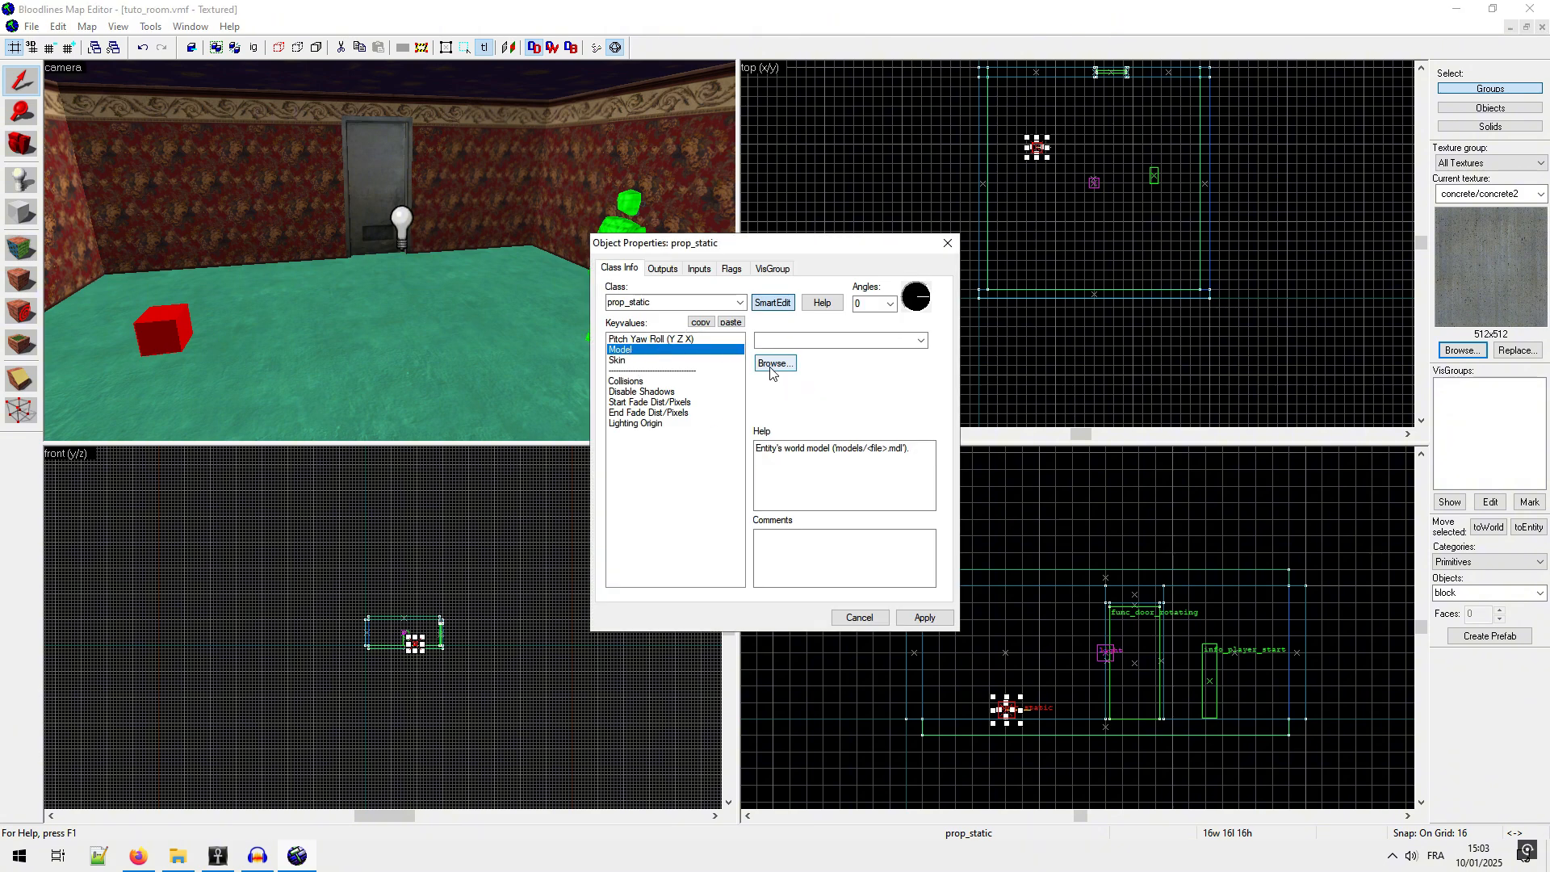
{"action": "left_click", "coordinate": [771, 364]}
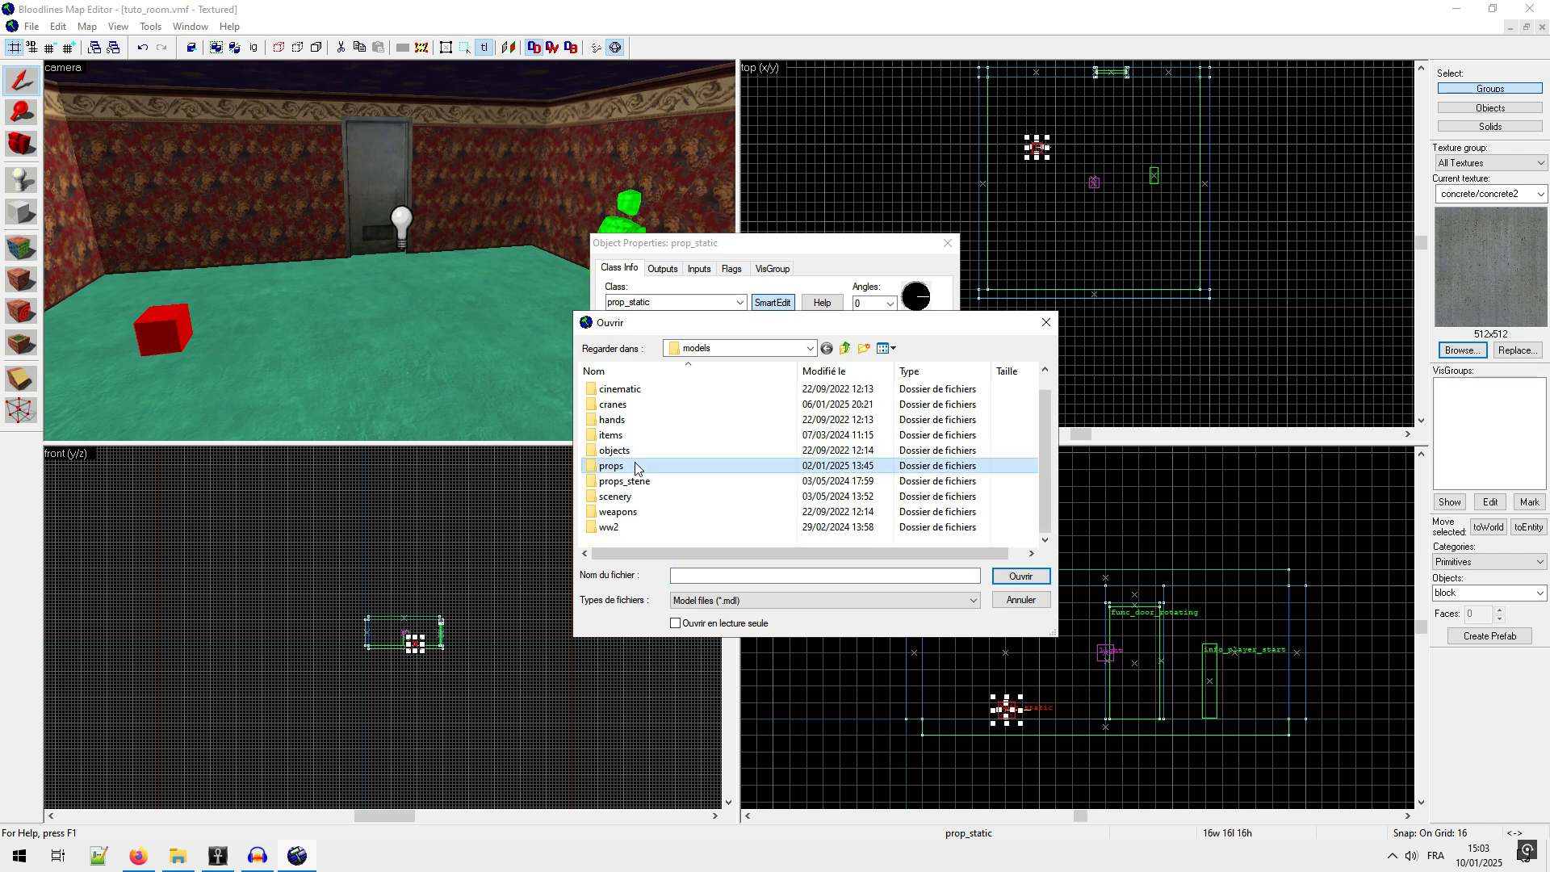
{"action": "double_click", "coordinate": [641, 478]}
{"action": "double_click", "coordinate": [641, 390]}
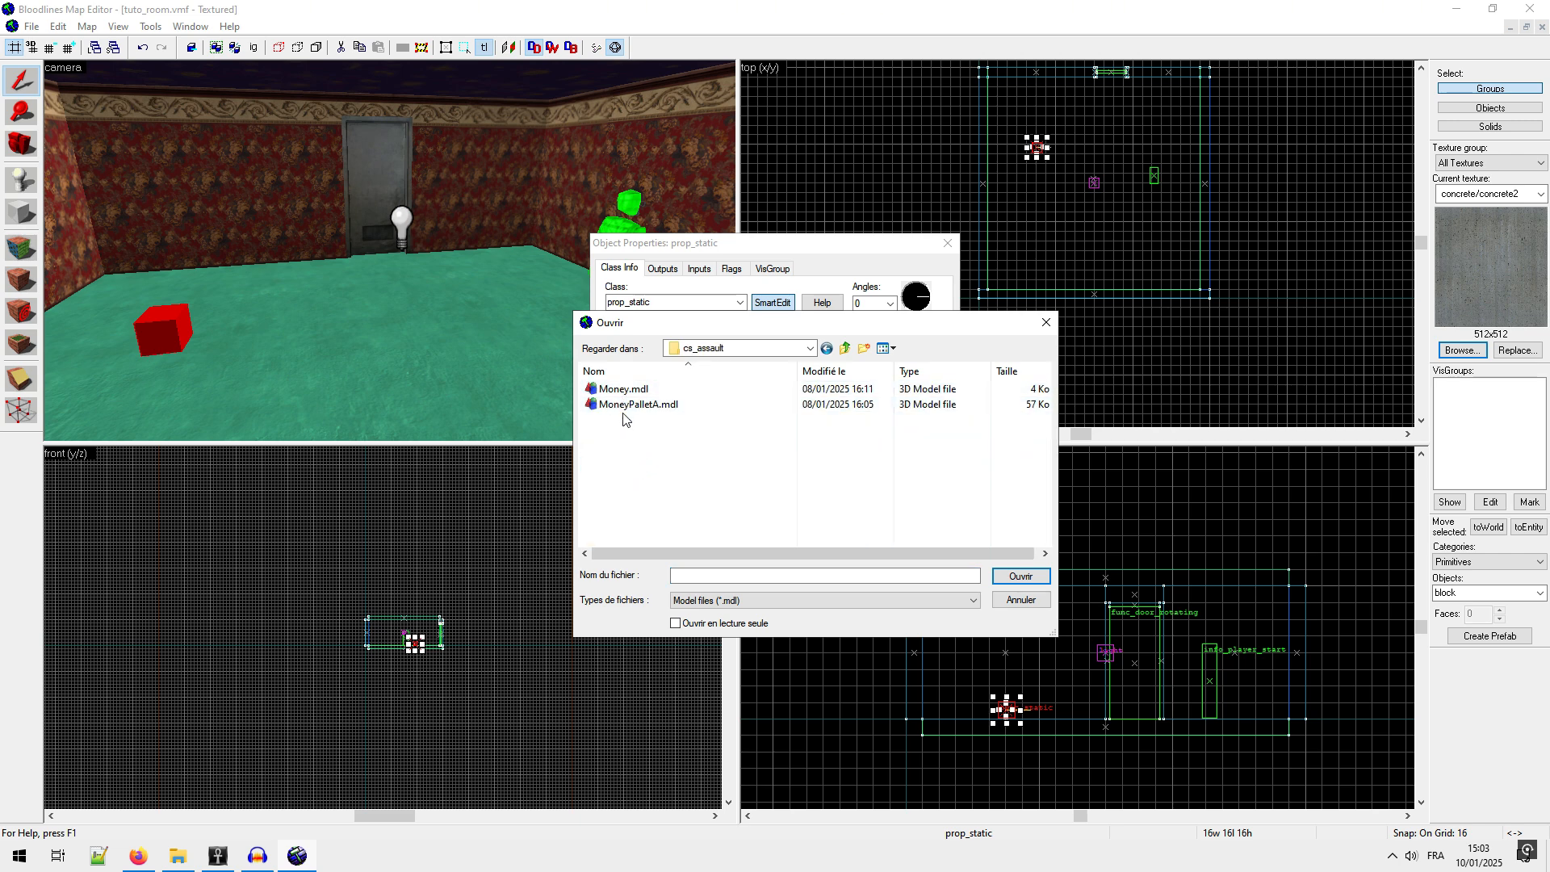
{"action": "left_click", "coordinate": [695, 405]}
{"action": "left_click", "coordinate": [1020, 576]}
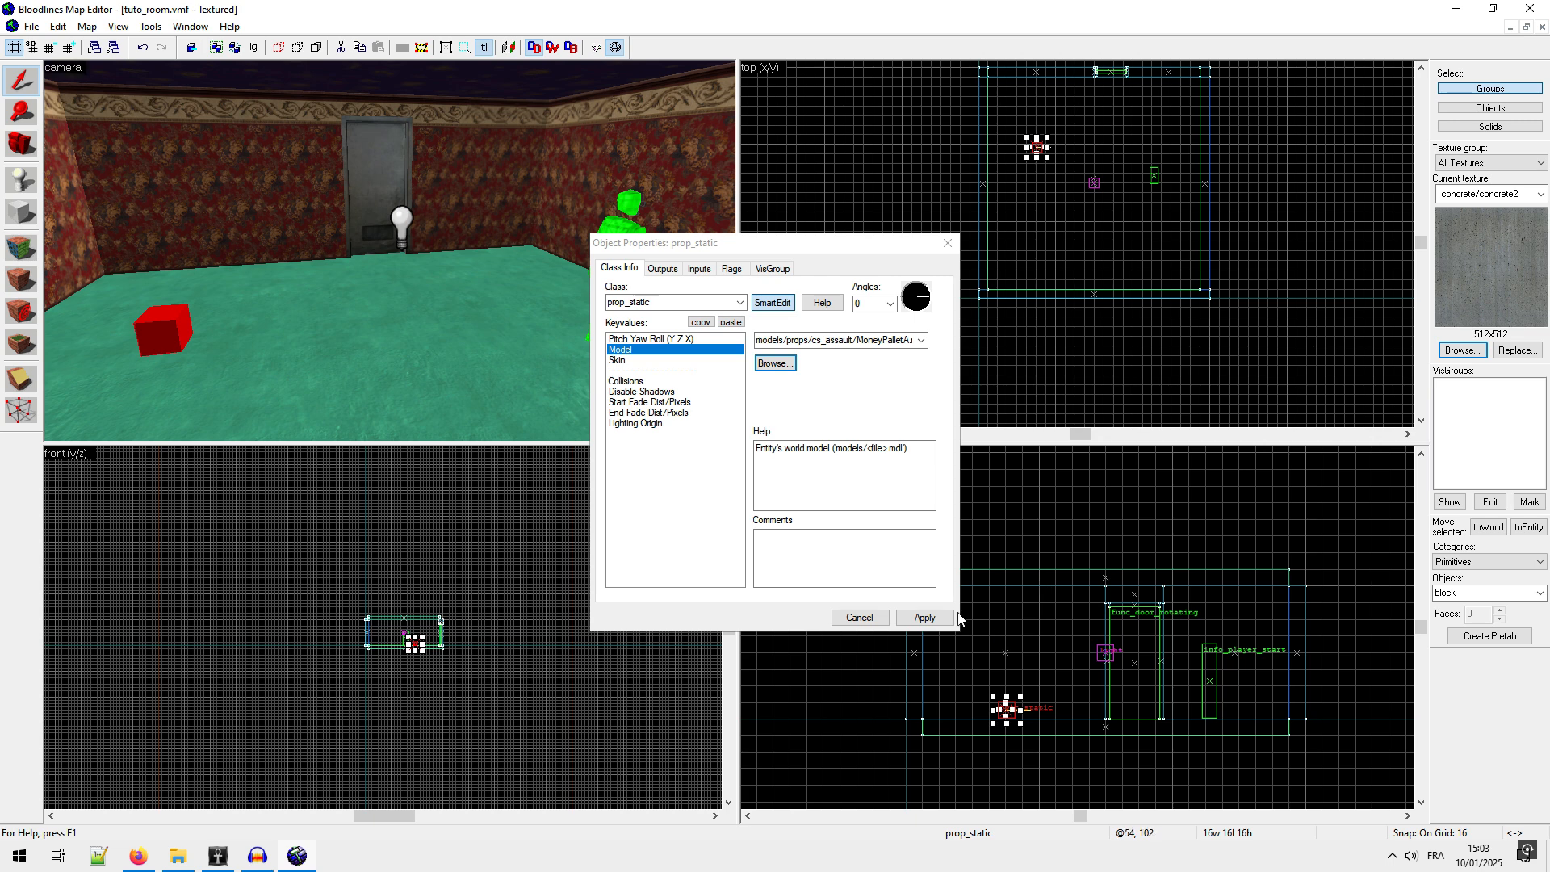
{"action": "left_click", "coordinate": [925, 618]}
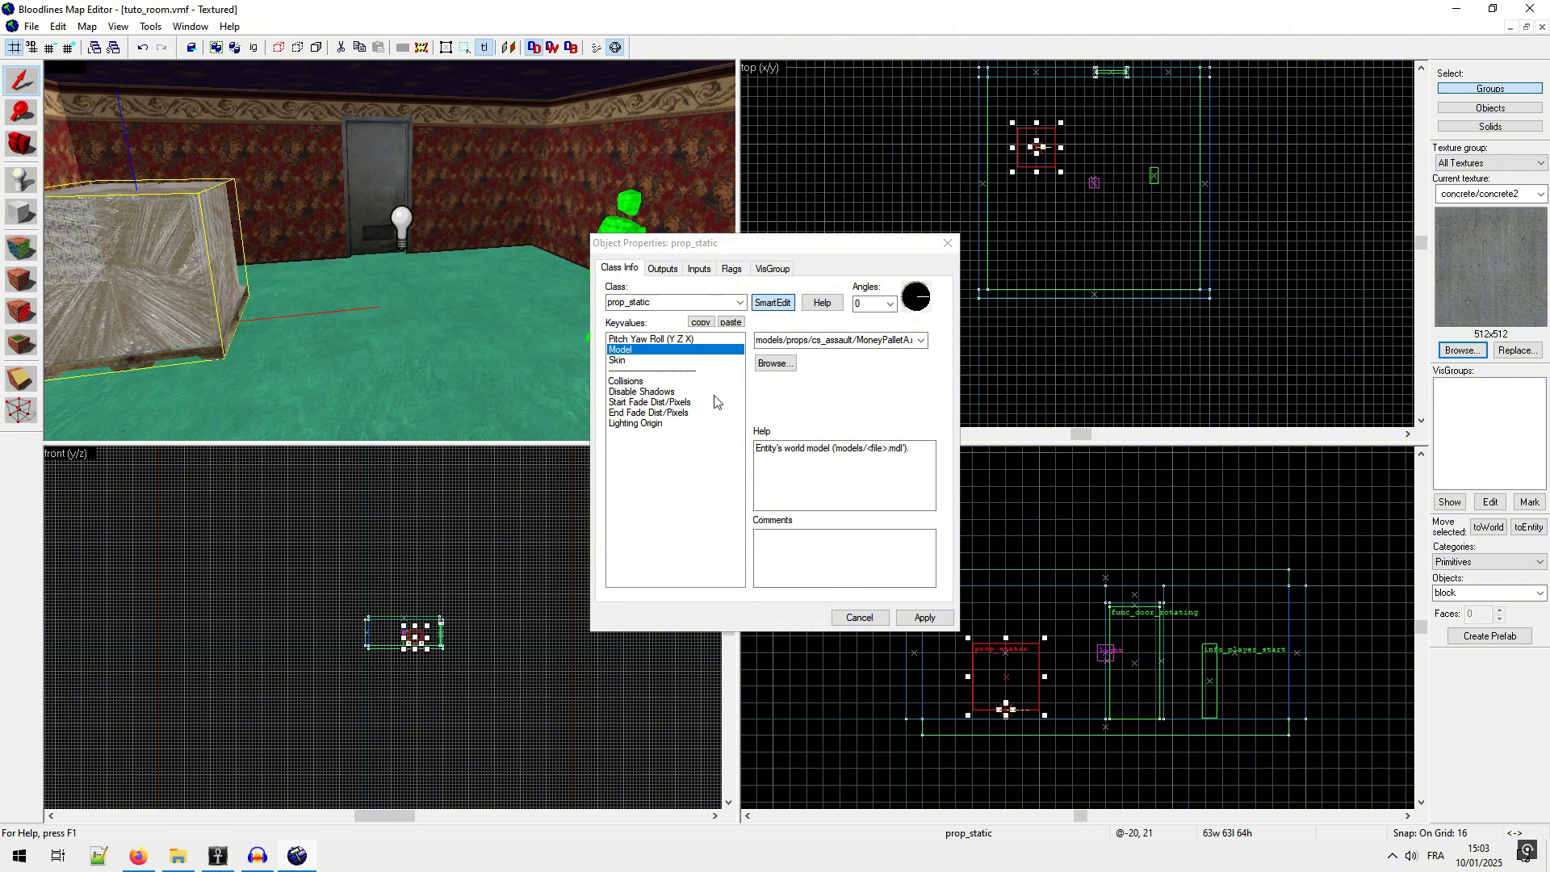
Step: Choose armoire.mdl from the Vampire folder's models/scenery/furniture/armoire as the prop_static's model
{"action": "left_click", "coordinate": [775, 364]}
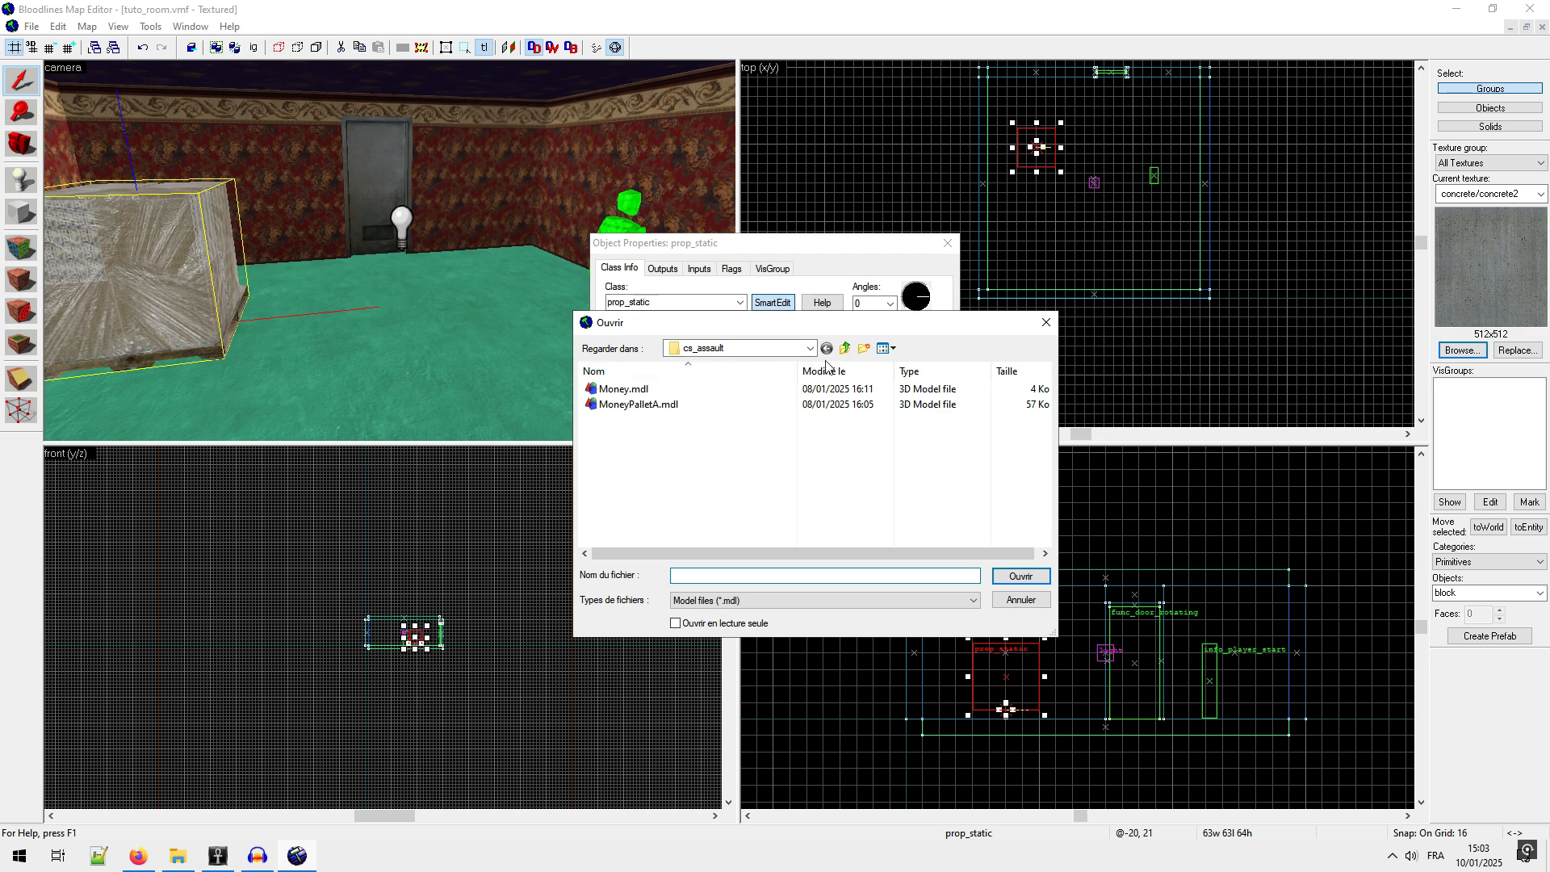
{"action": "left_click", "coordinate": [846, 348]}
{"action": "left_click", "coordinate": [846, 349]}
{"action": "left_click", "coordinate": [846, 349]}
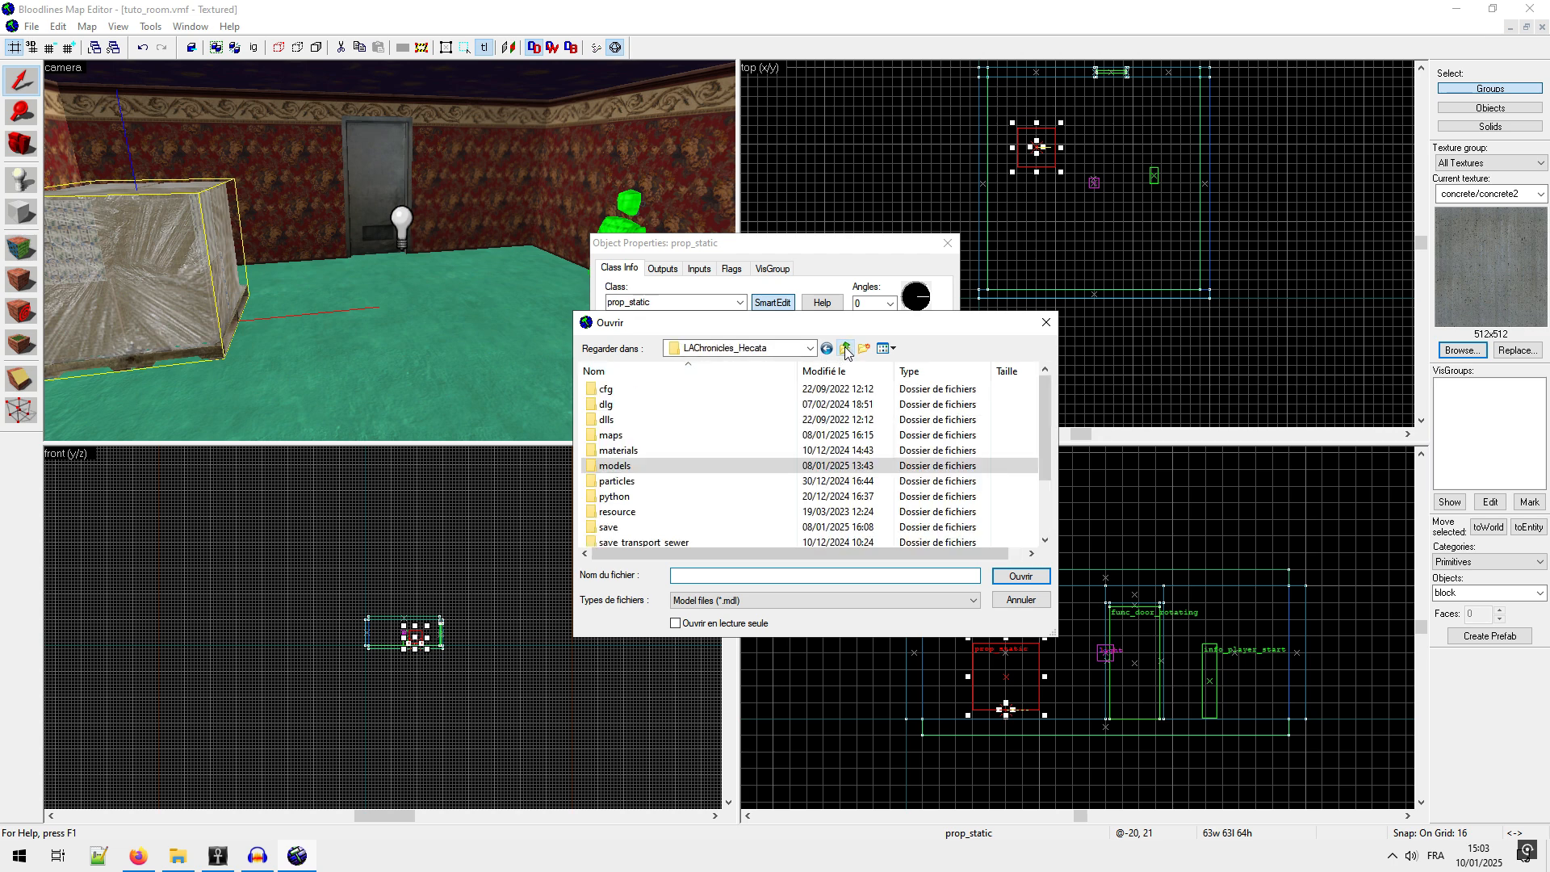
{"action": "left_click", "coordinate": [846, 349]}
{"action": "scroll", "coordinate": [686, 484], "scroll_direction": "down", "scroll_amount": 5}
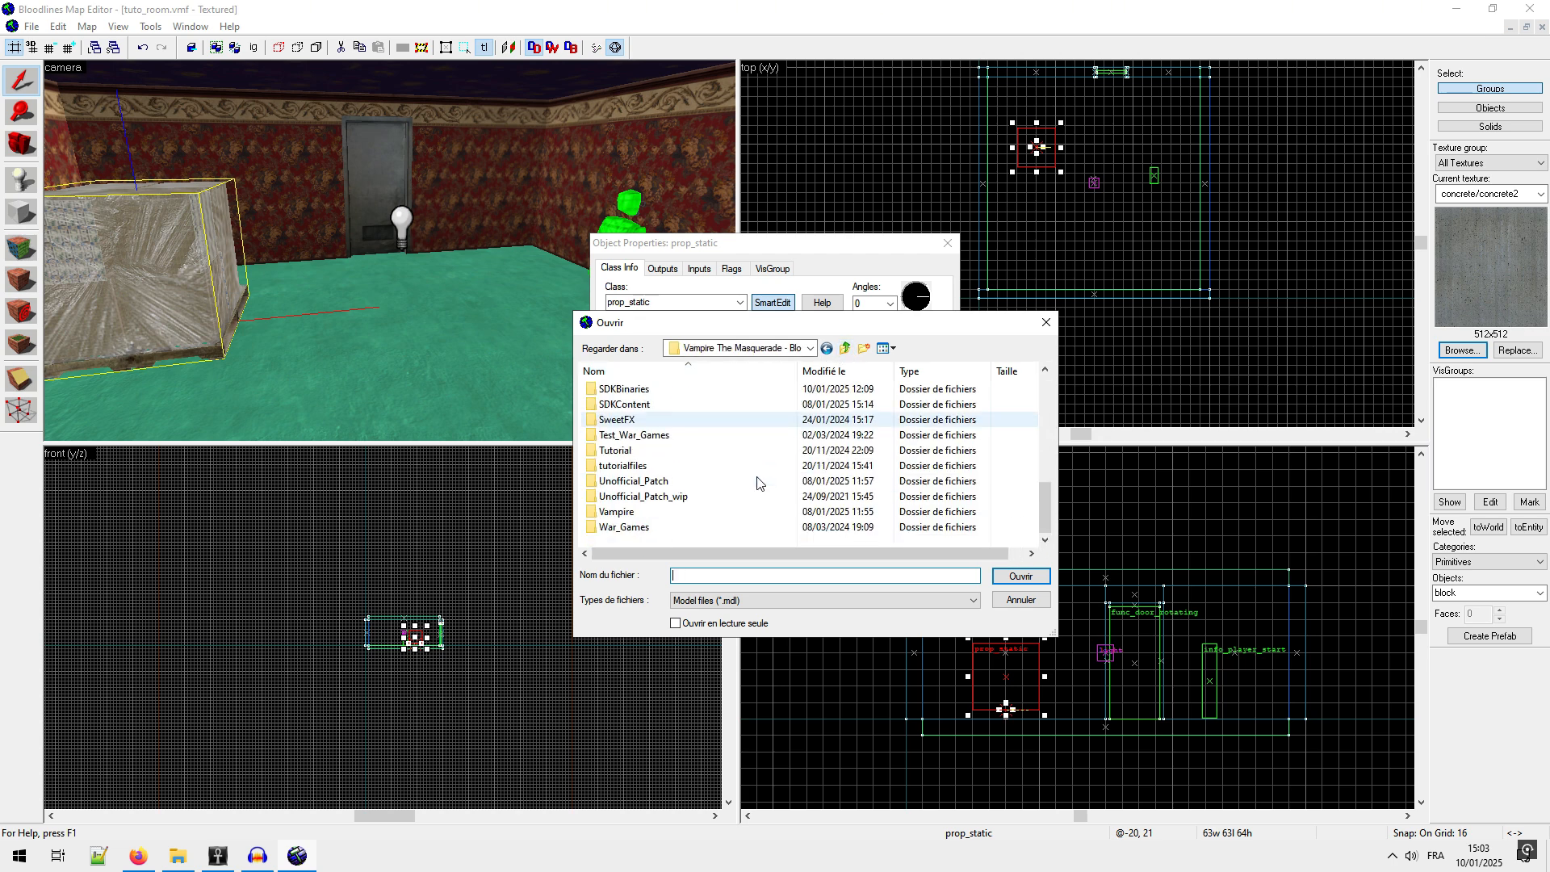
{"action": "double_click", "coordinate": [624, 513]}
{"action": "scroll", "coordinate": [626, 485], "scroll_direction": "down", "scroll_amount": 2}
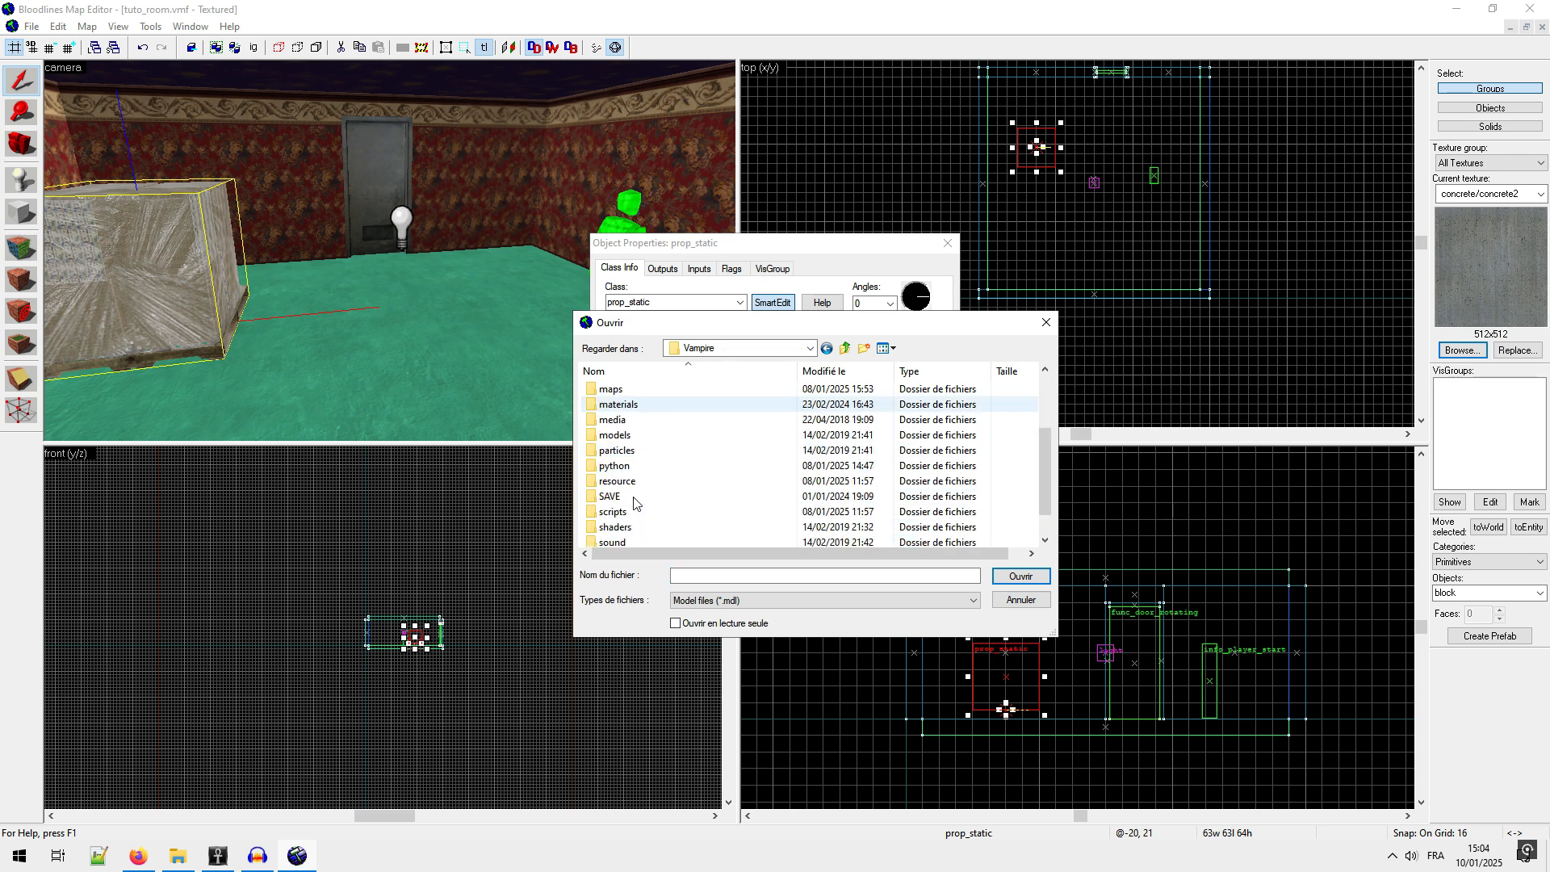
{"action": "double_click", "coordinate": [615, 436]}
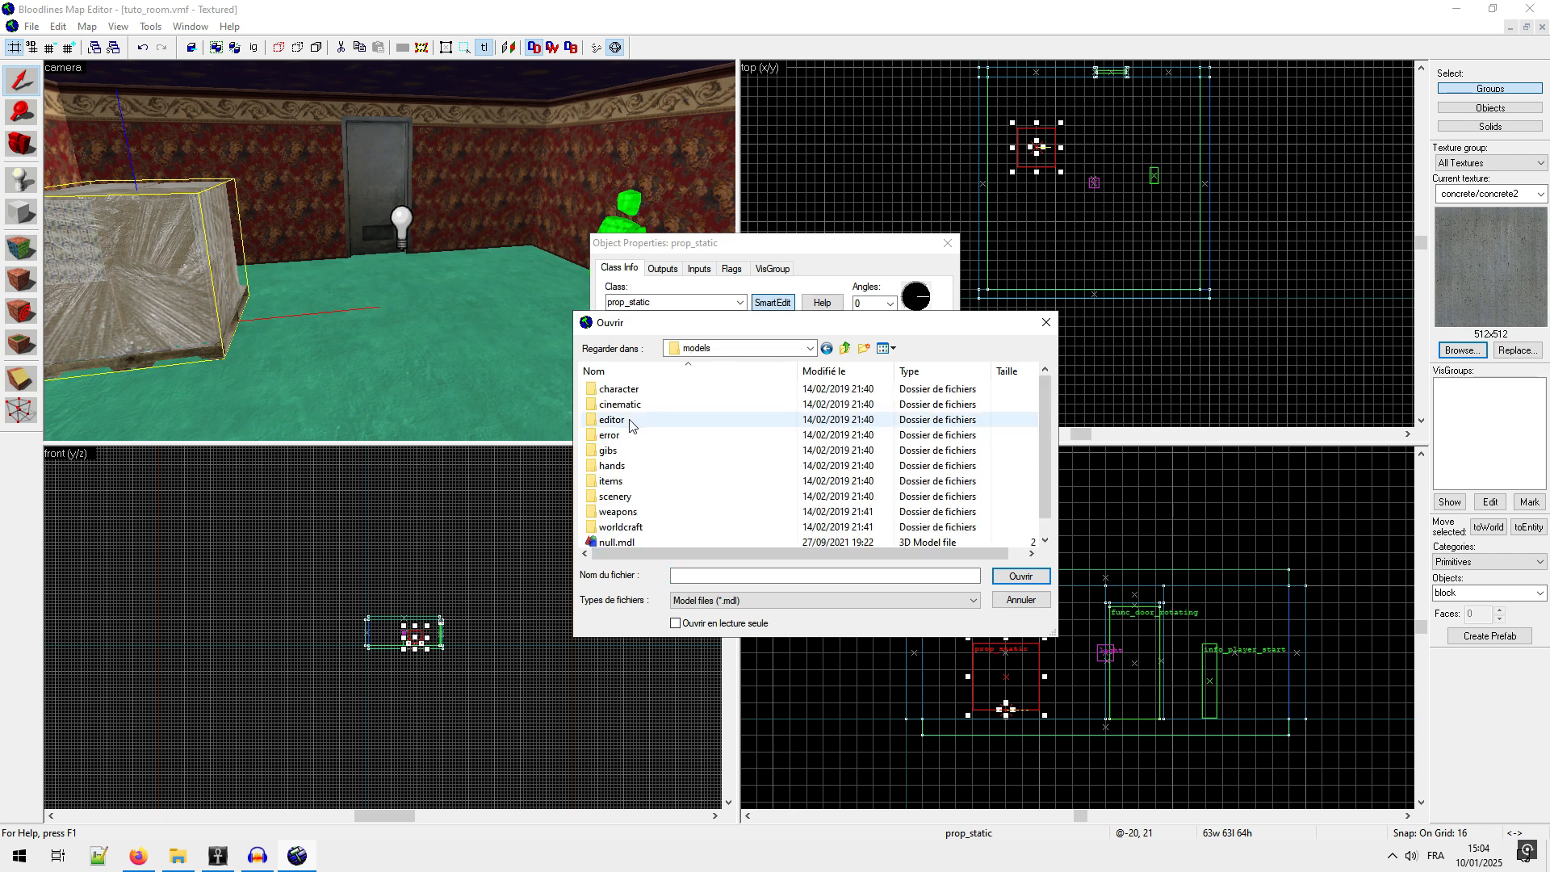
{"action": "double_click", "coordinate": [624, 497]}
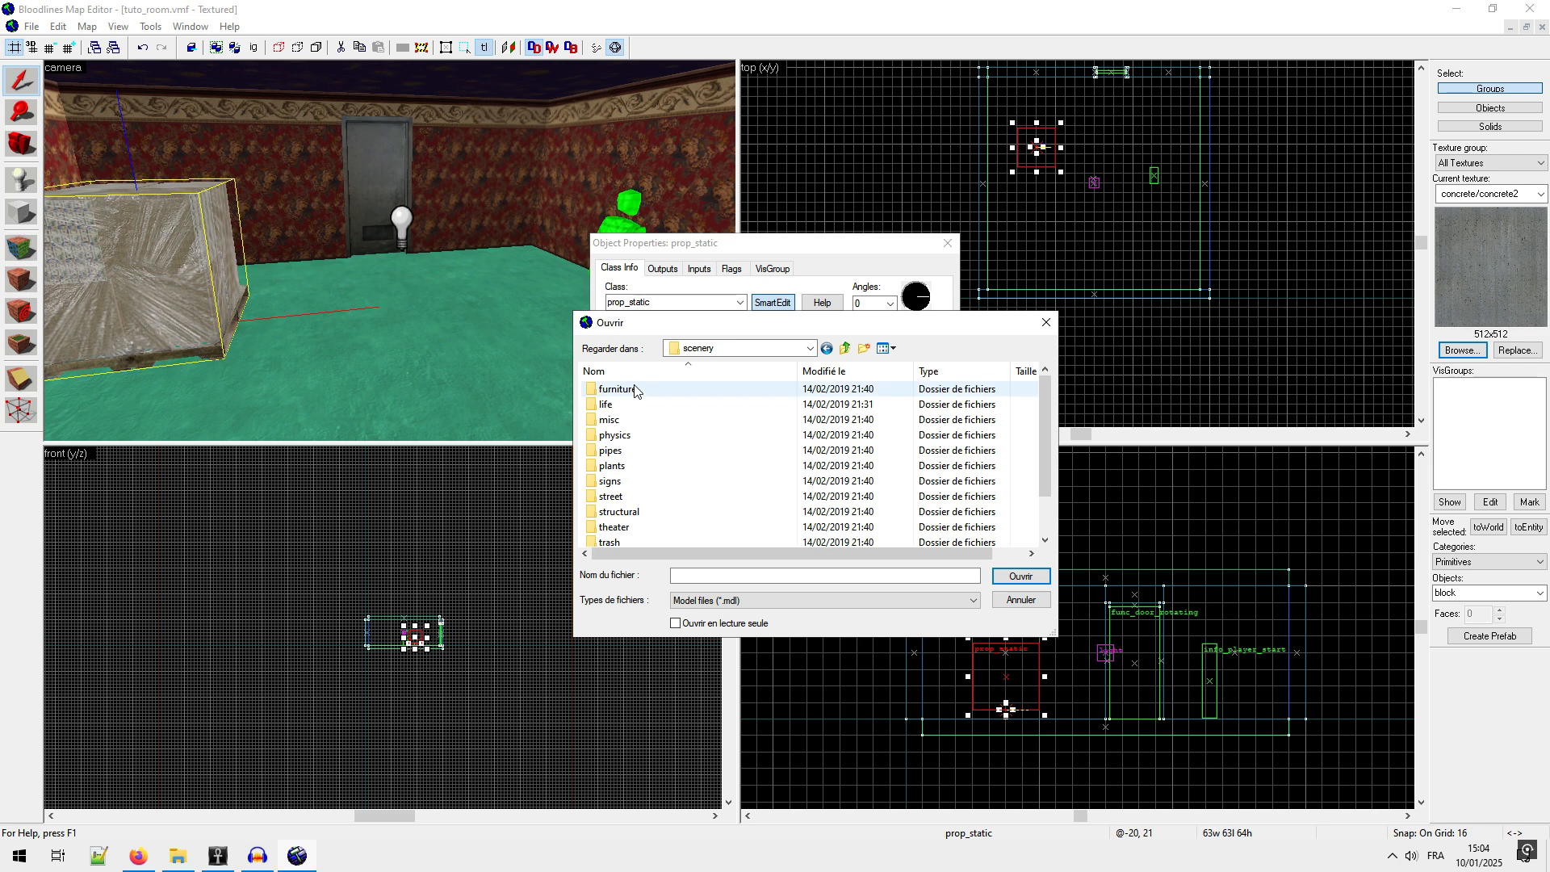
{"action": "double_click", "coordinate": [635, 390]}
{"action": "double_click", "coordinate": [616, 465]}
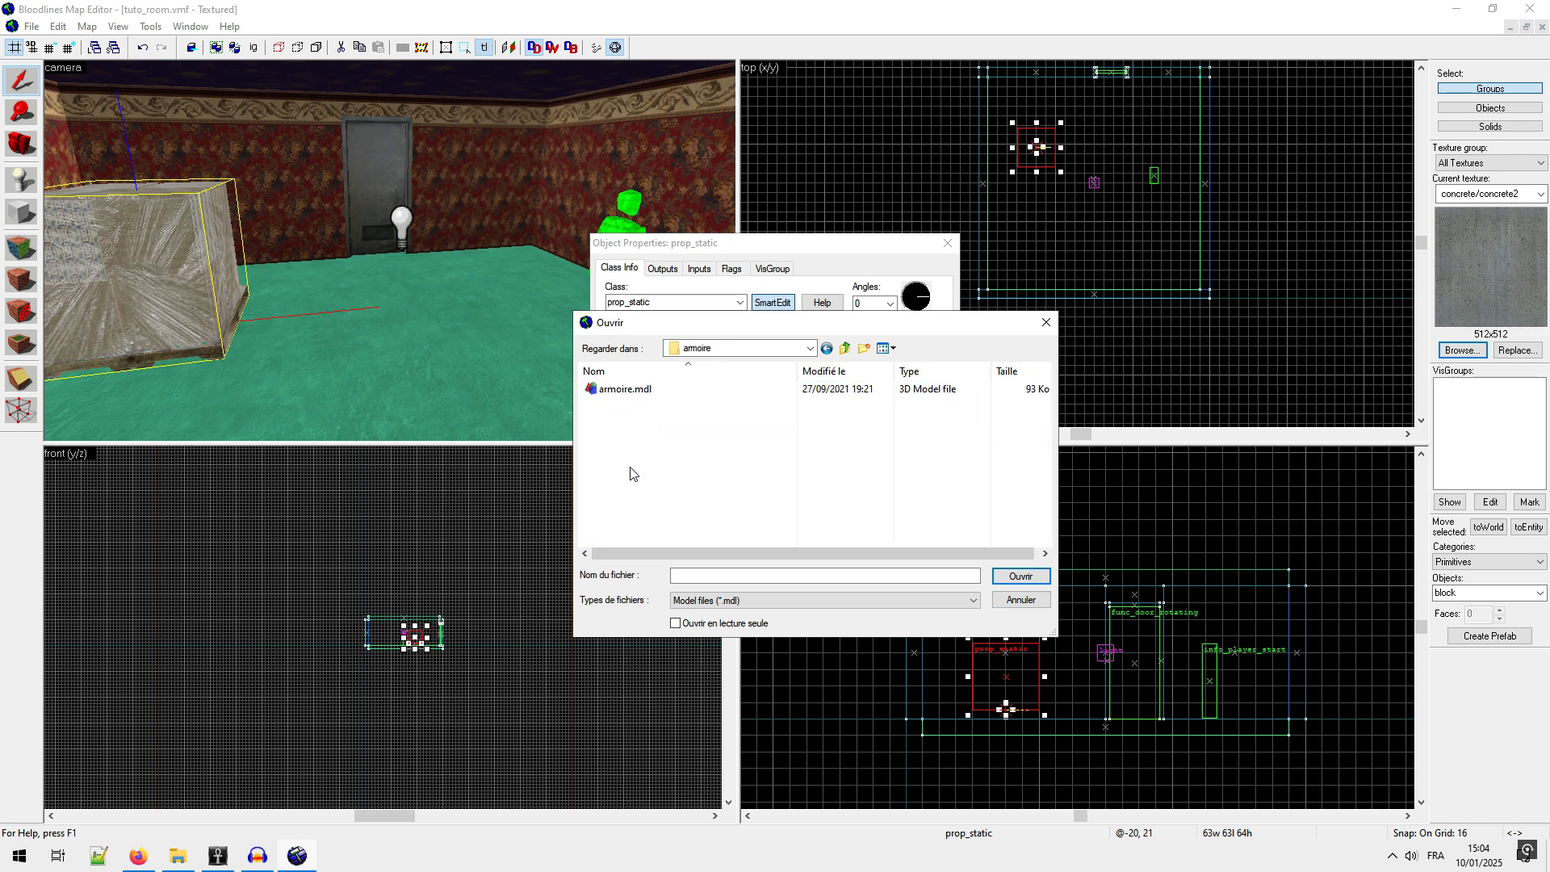
{"action": "left_click", "coordinate": [624, 390]}
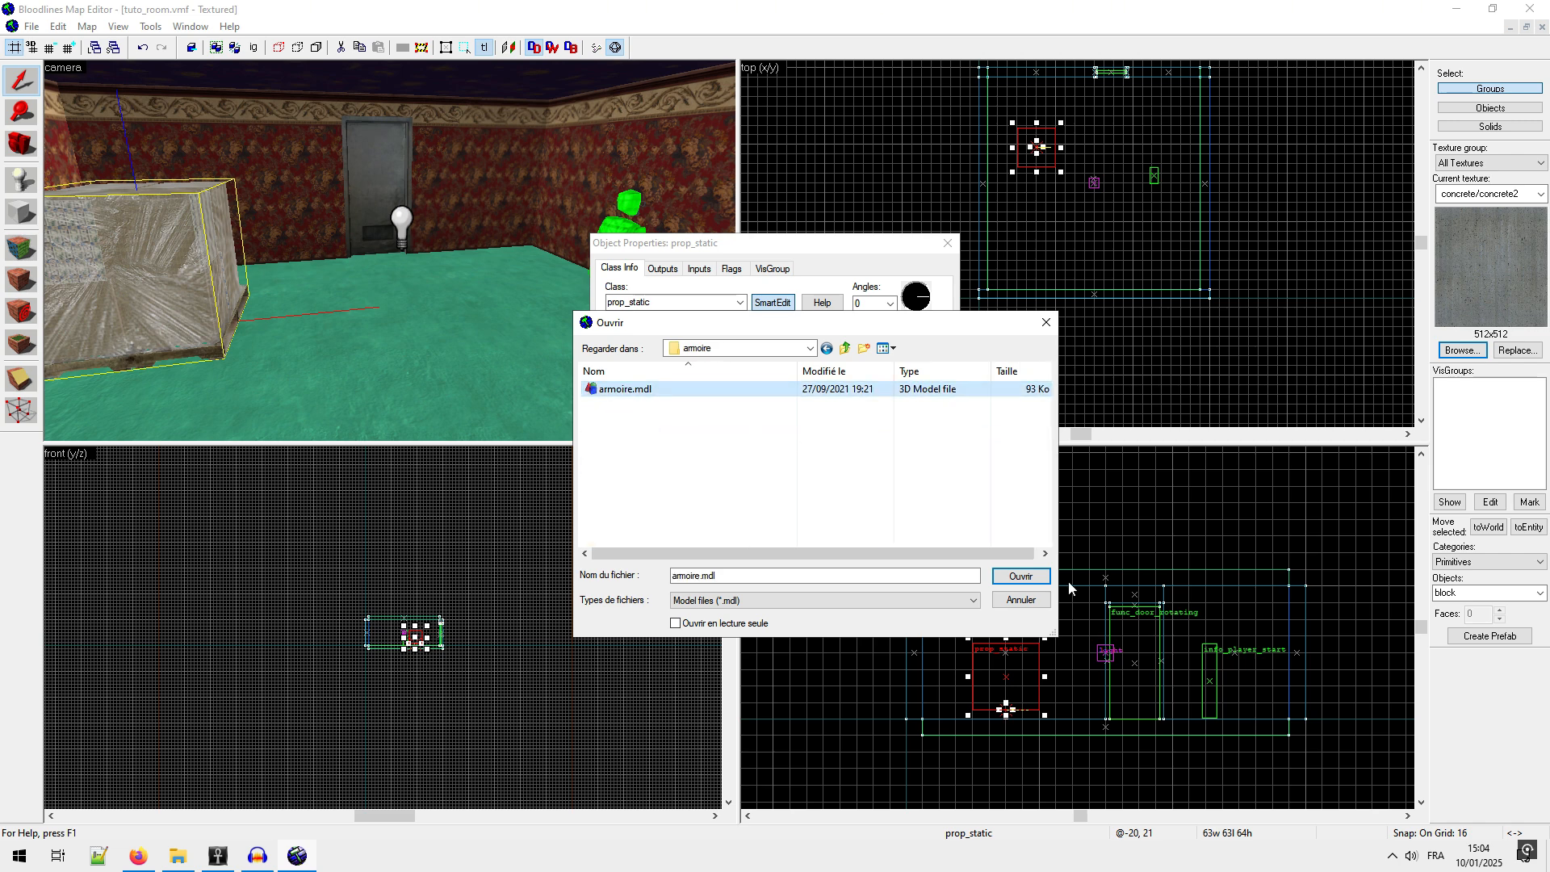
{"action": "left_click", "coordinate": [1019, 575]}
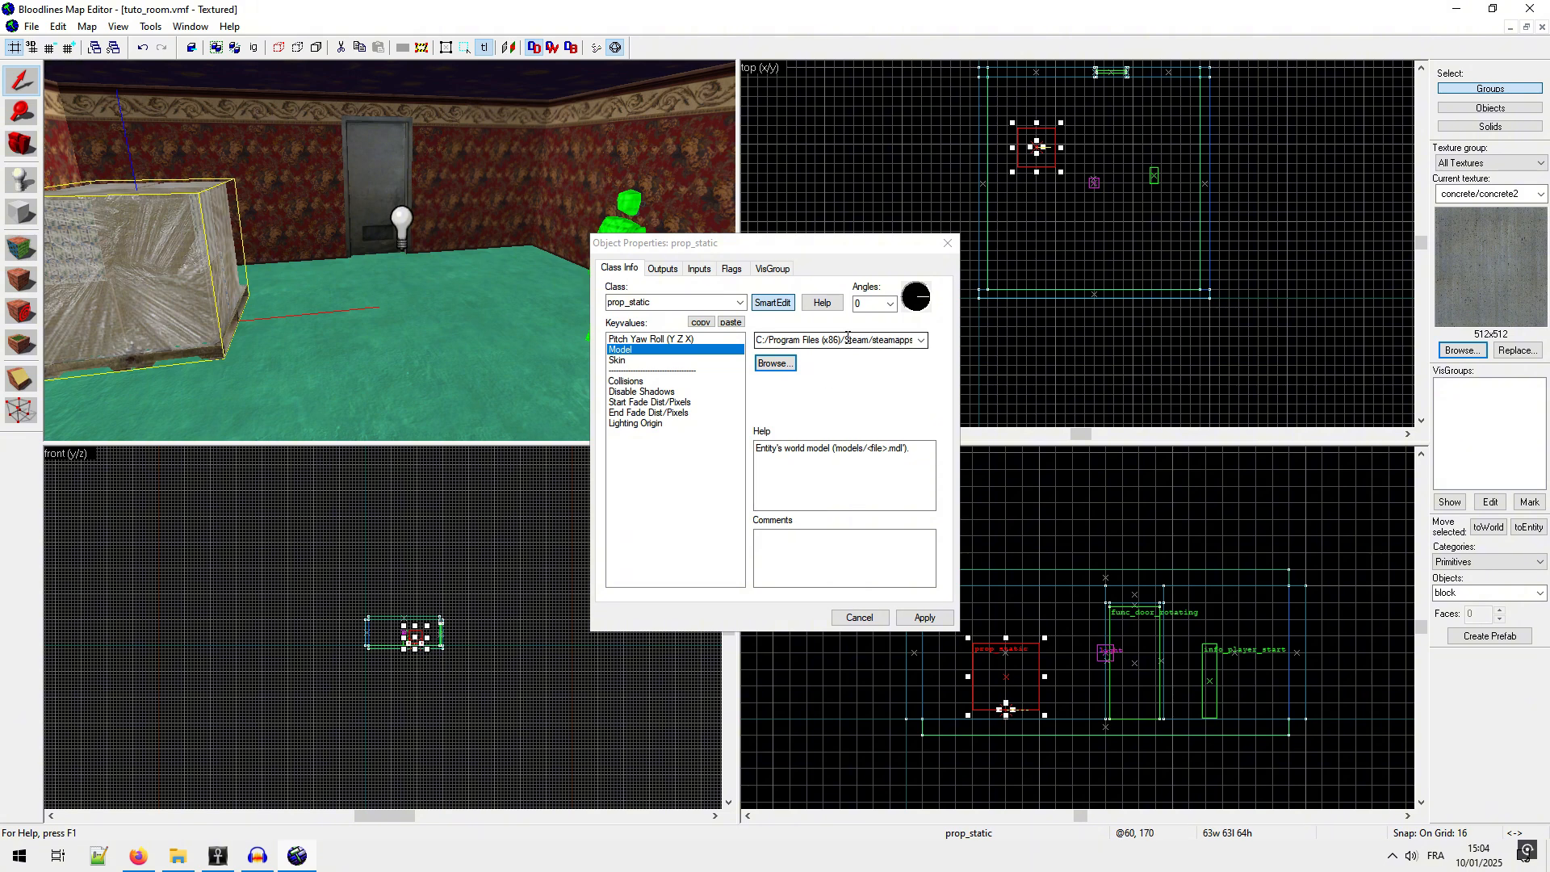
Step: Trim the model path so it starts at models/scenery/furniture/armoire, apply it and close the object properties
{"action": "left_click", "coordinate": [759, 340]}
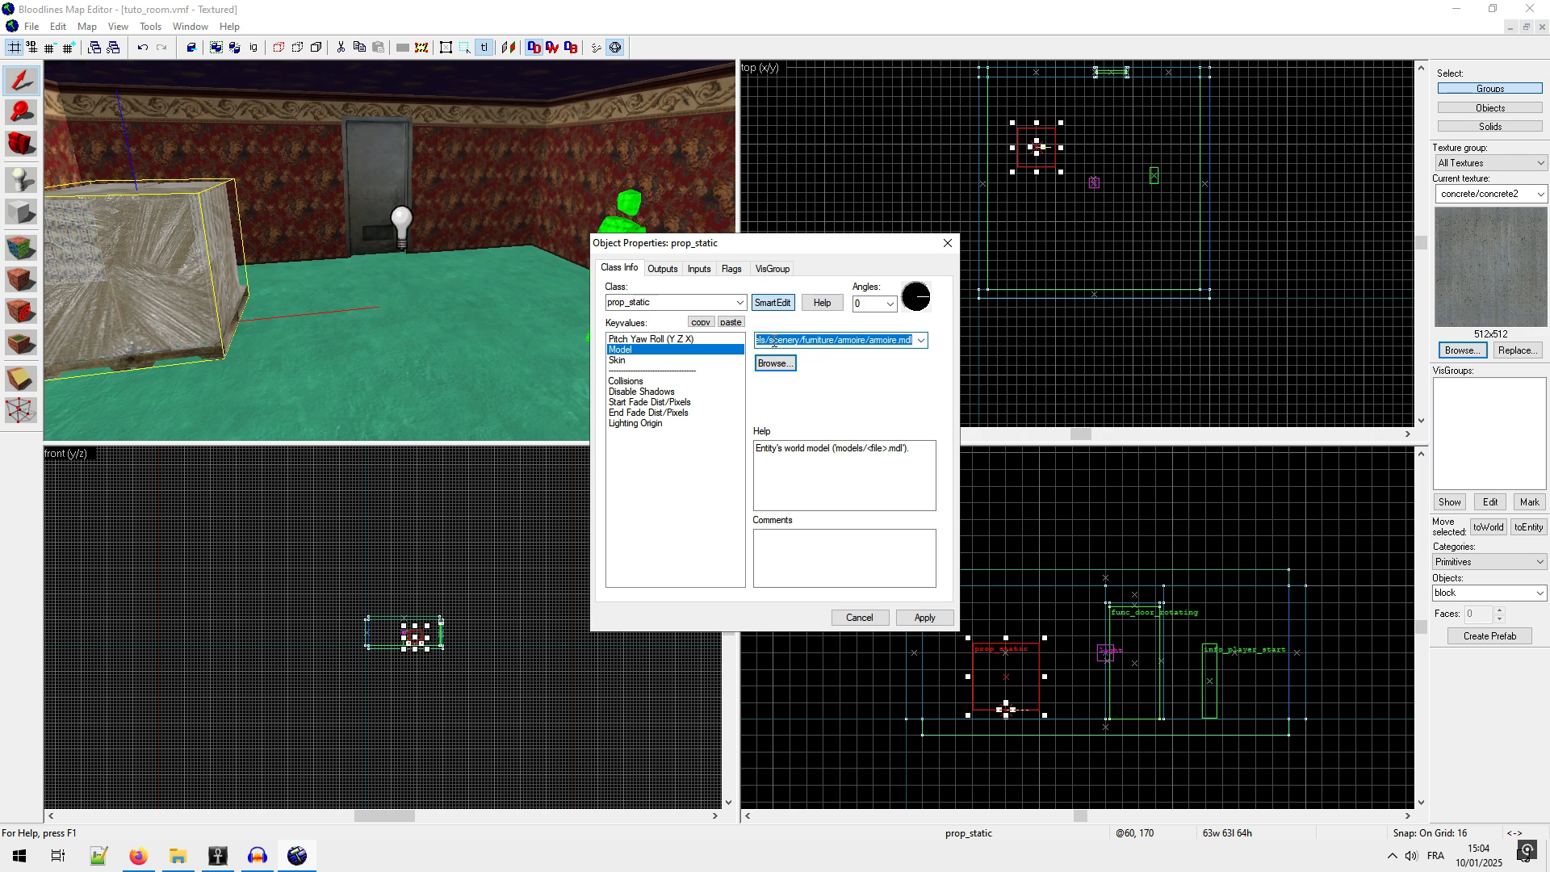
{"action": "left_click", "coordinate": [861, 340]}
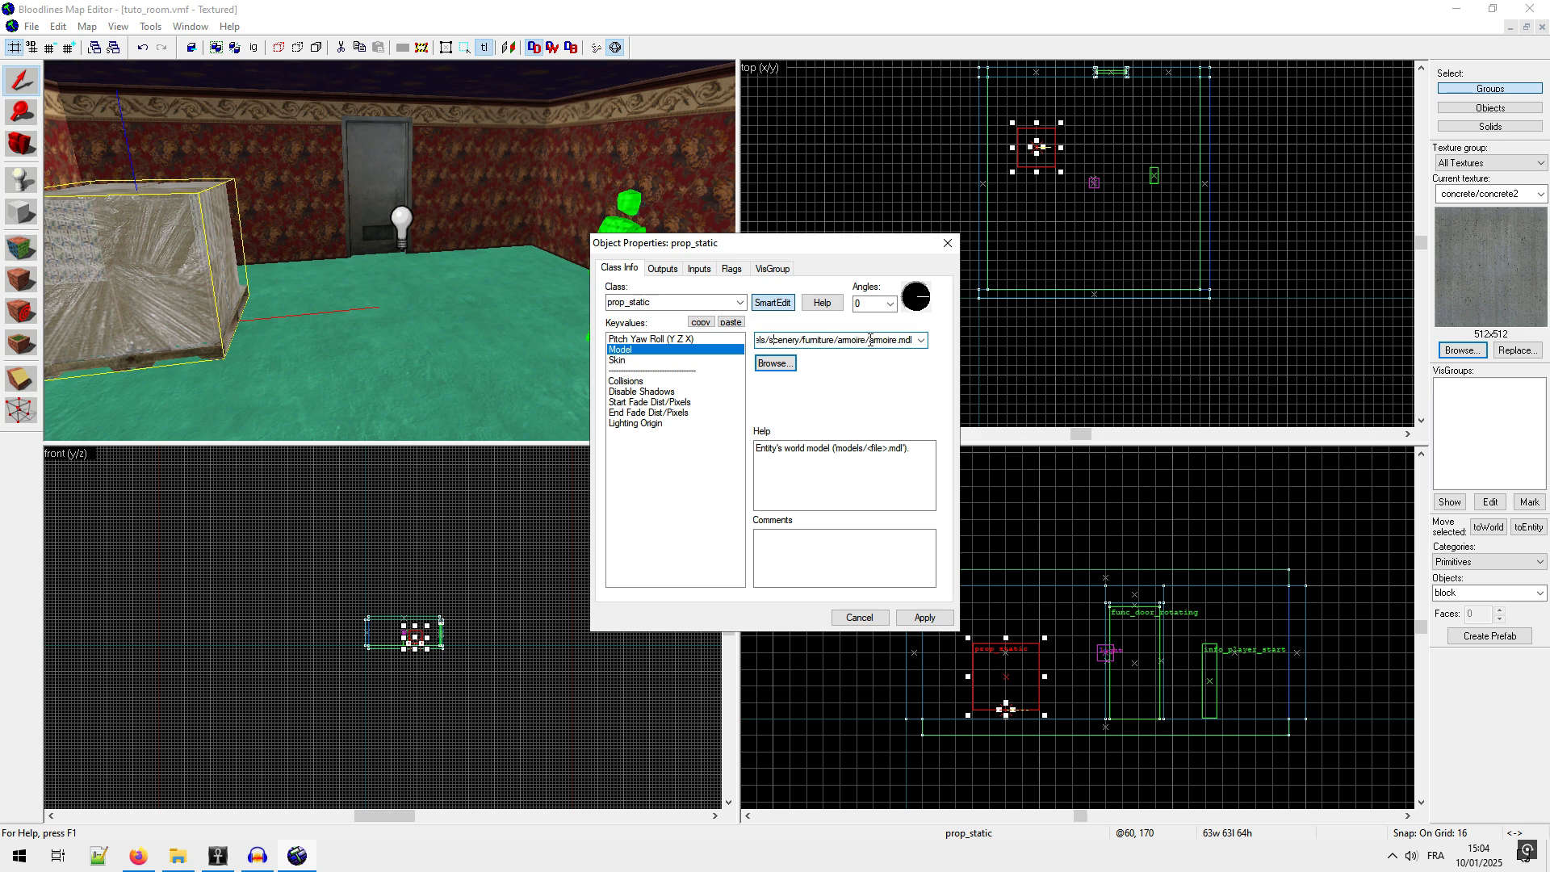
{"action": "key", "text": "Left"}
{"action": "key", "text": "Left"}
{"action": "key", "text": "Left"}
{"action": "key", "text": "Left"}
{"action": "key", "text": "Left"}
{"action": "key", "text": "Left"}
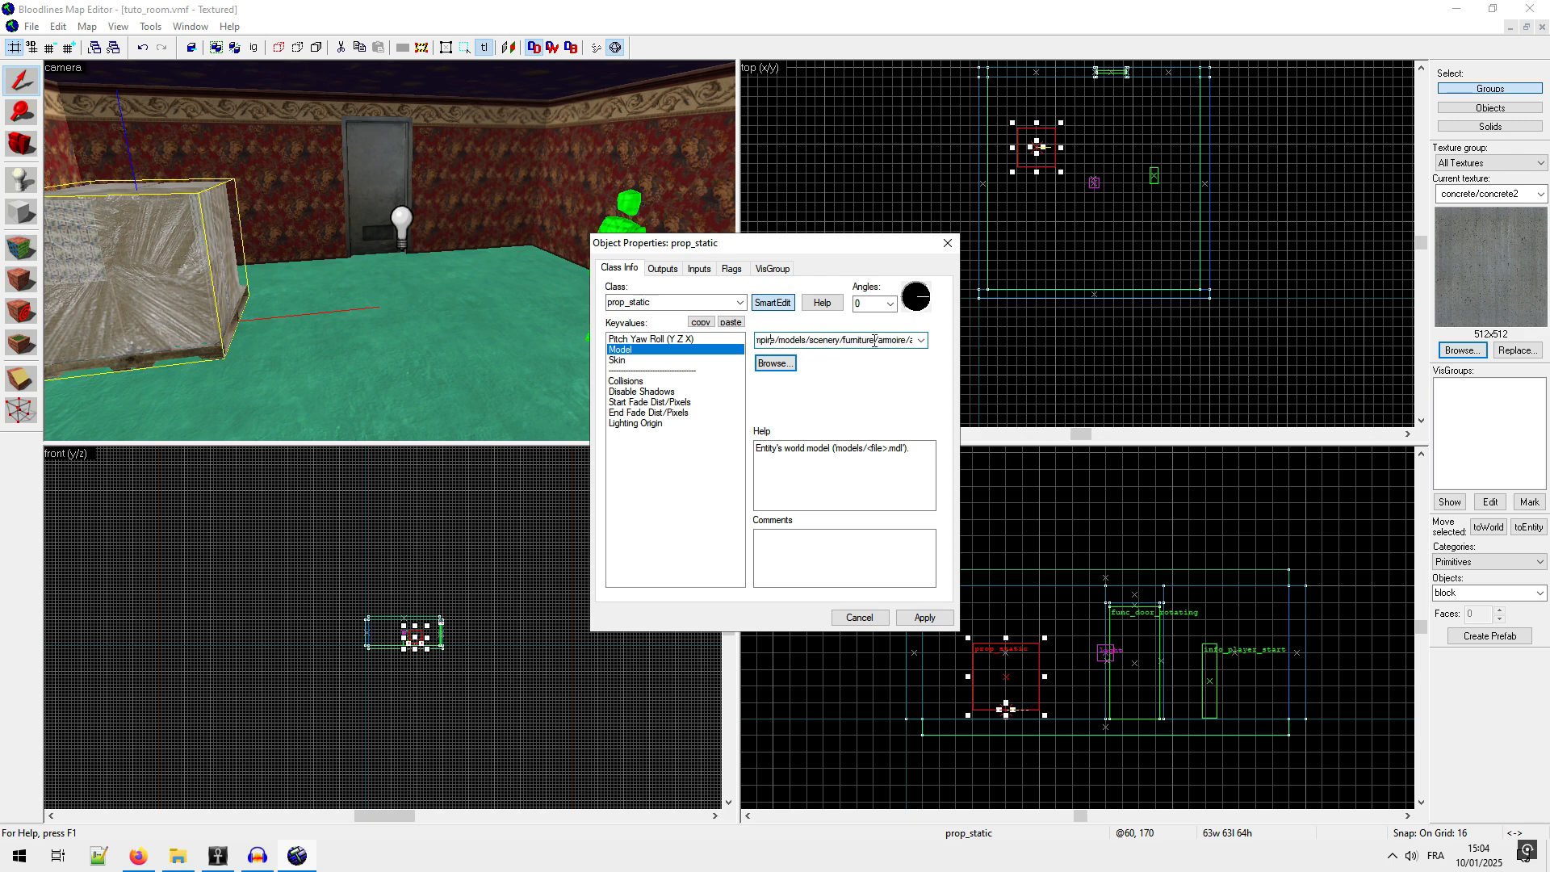
{"action": "key", "text": "shift+Home"}
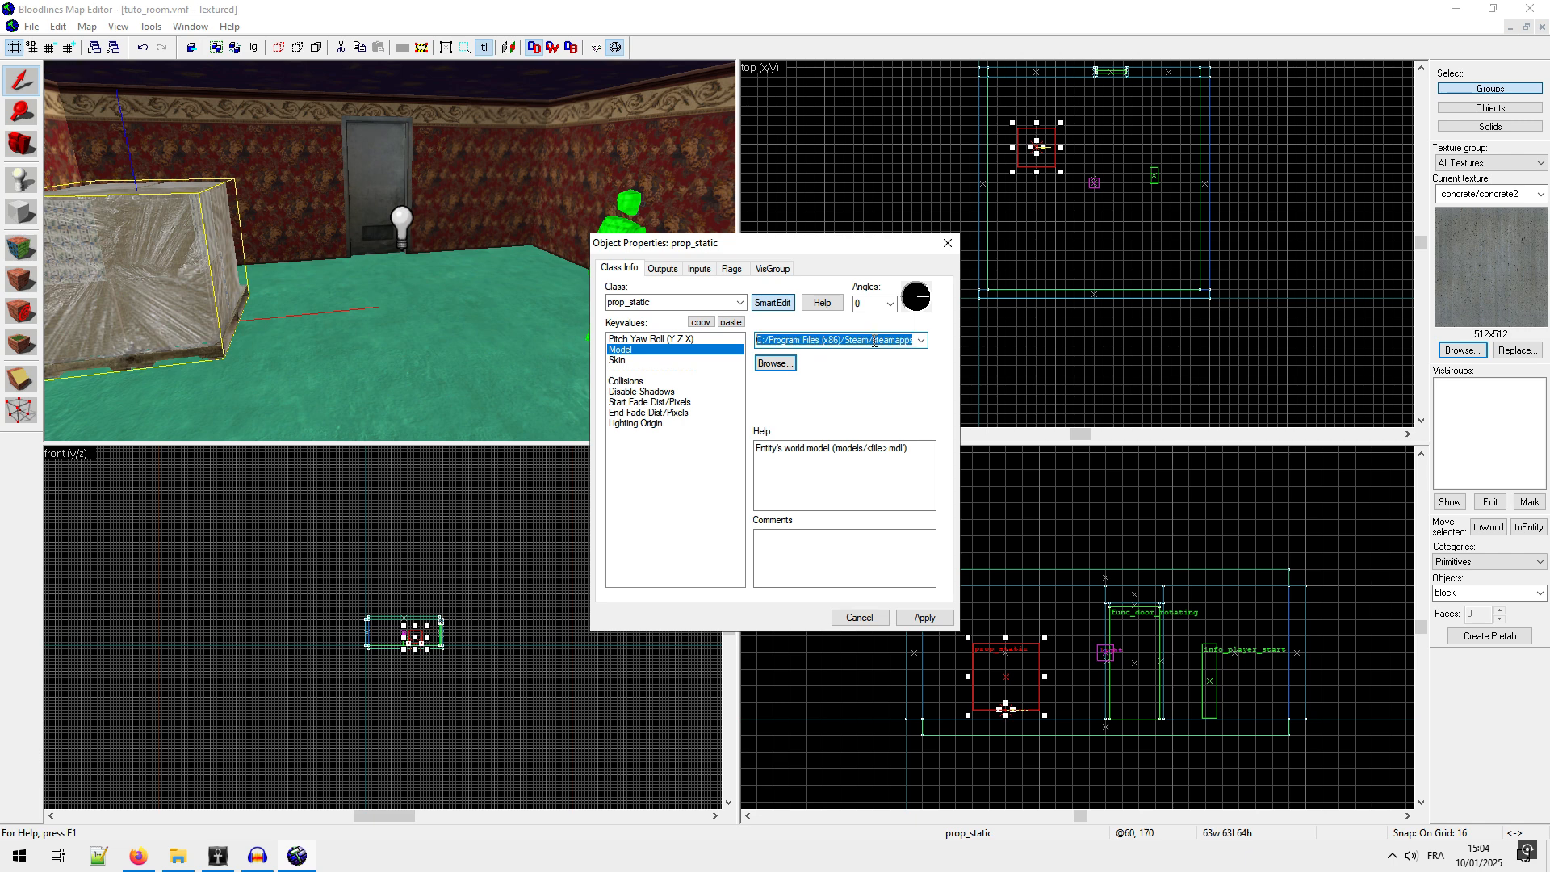
{"action": "key", "text": "BackSpace"}
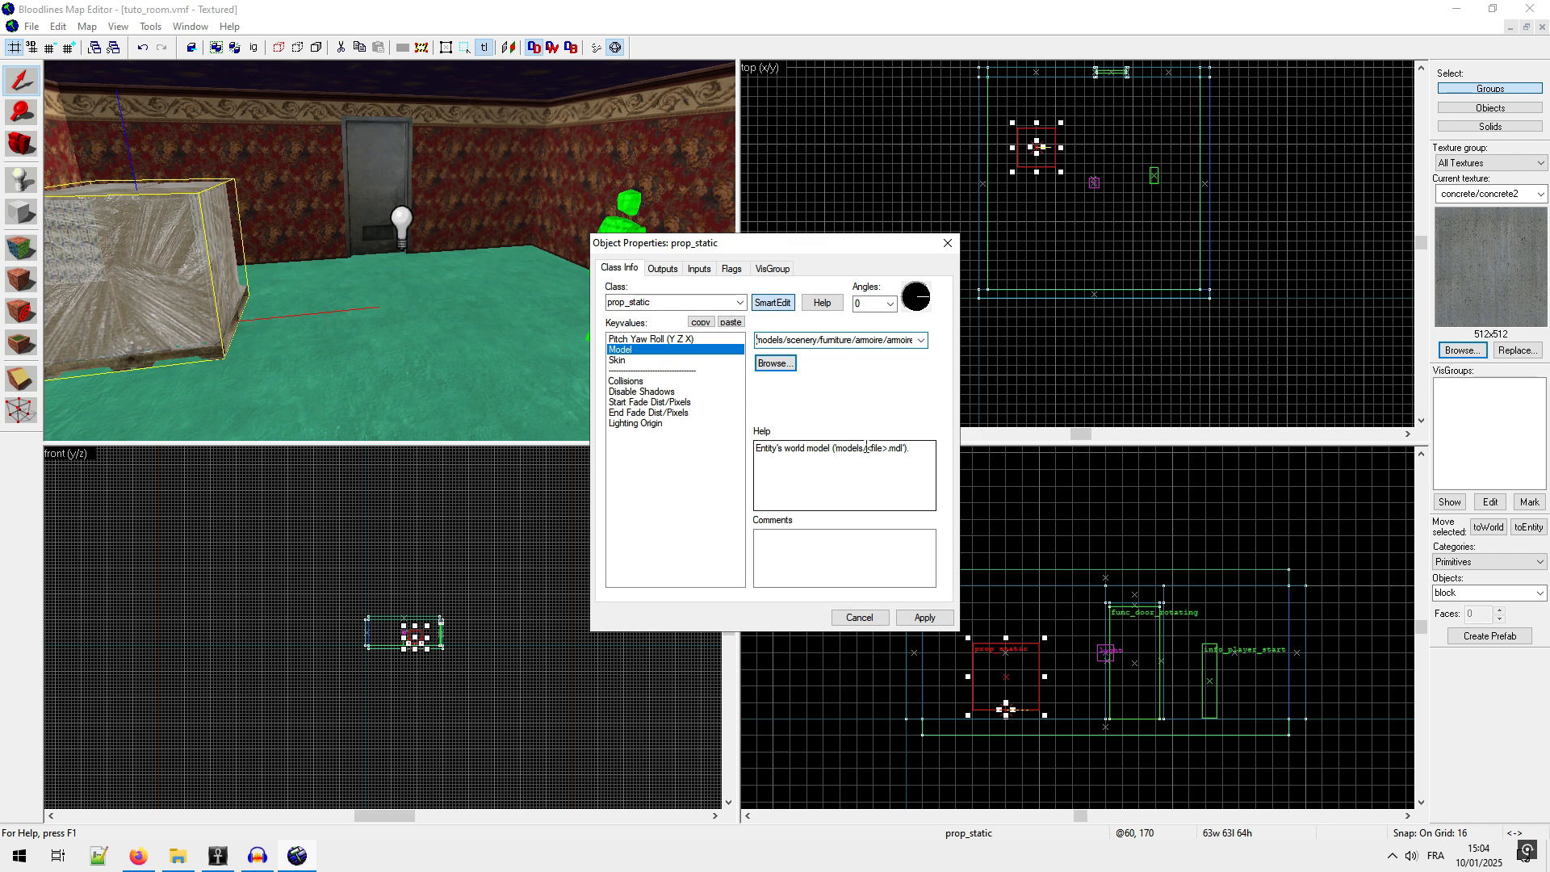
{"action": "left_click", "coordinate": [917, 620]}
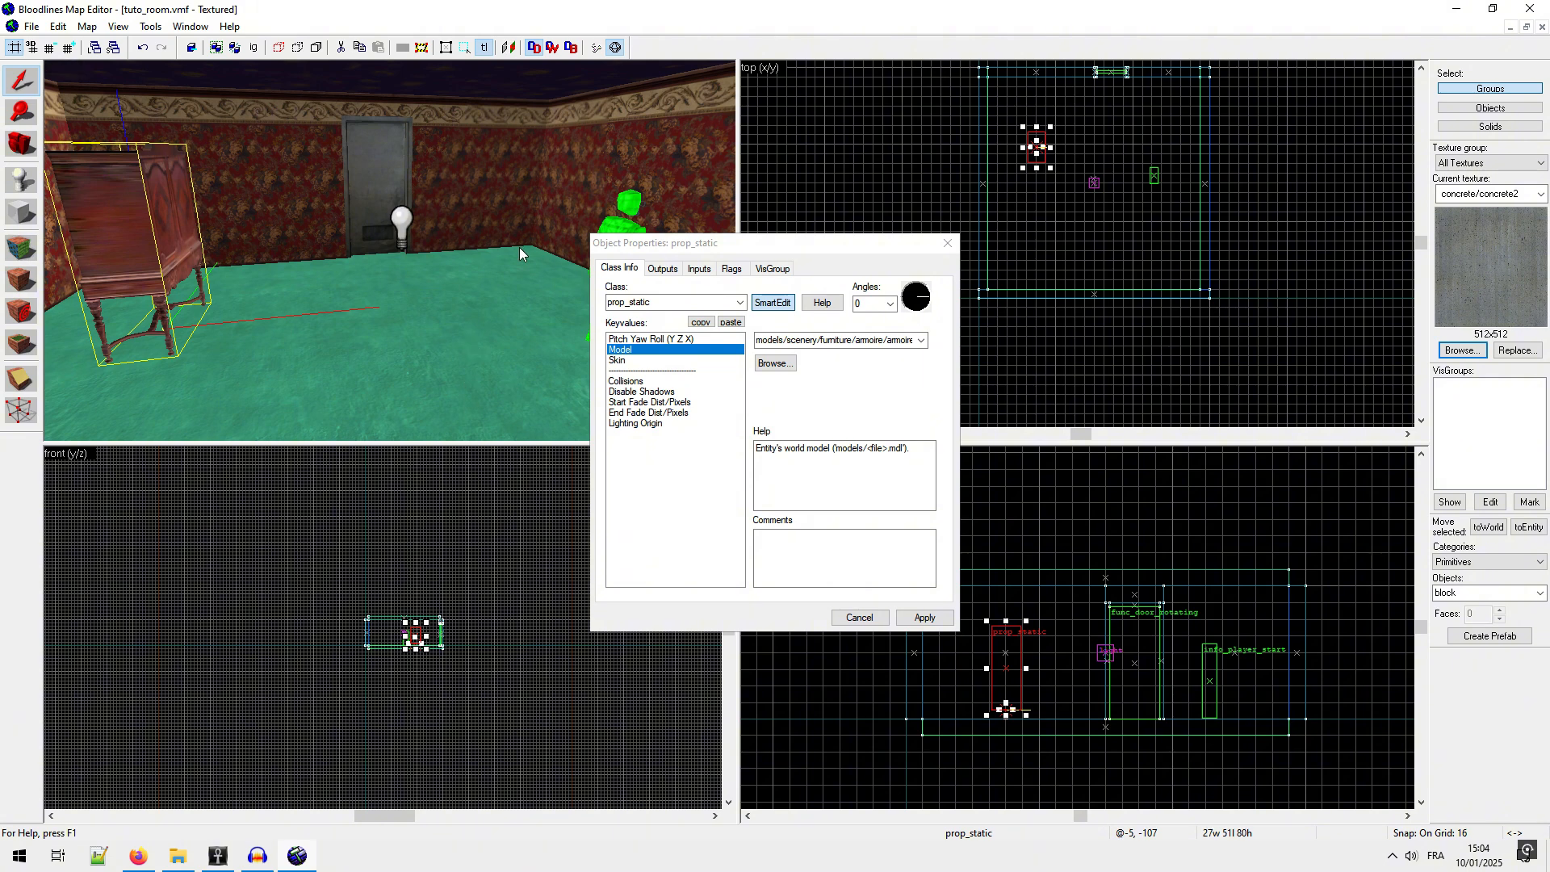
{"action": "left_click", "coordinate": [947, 243]}
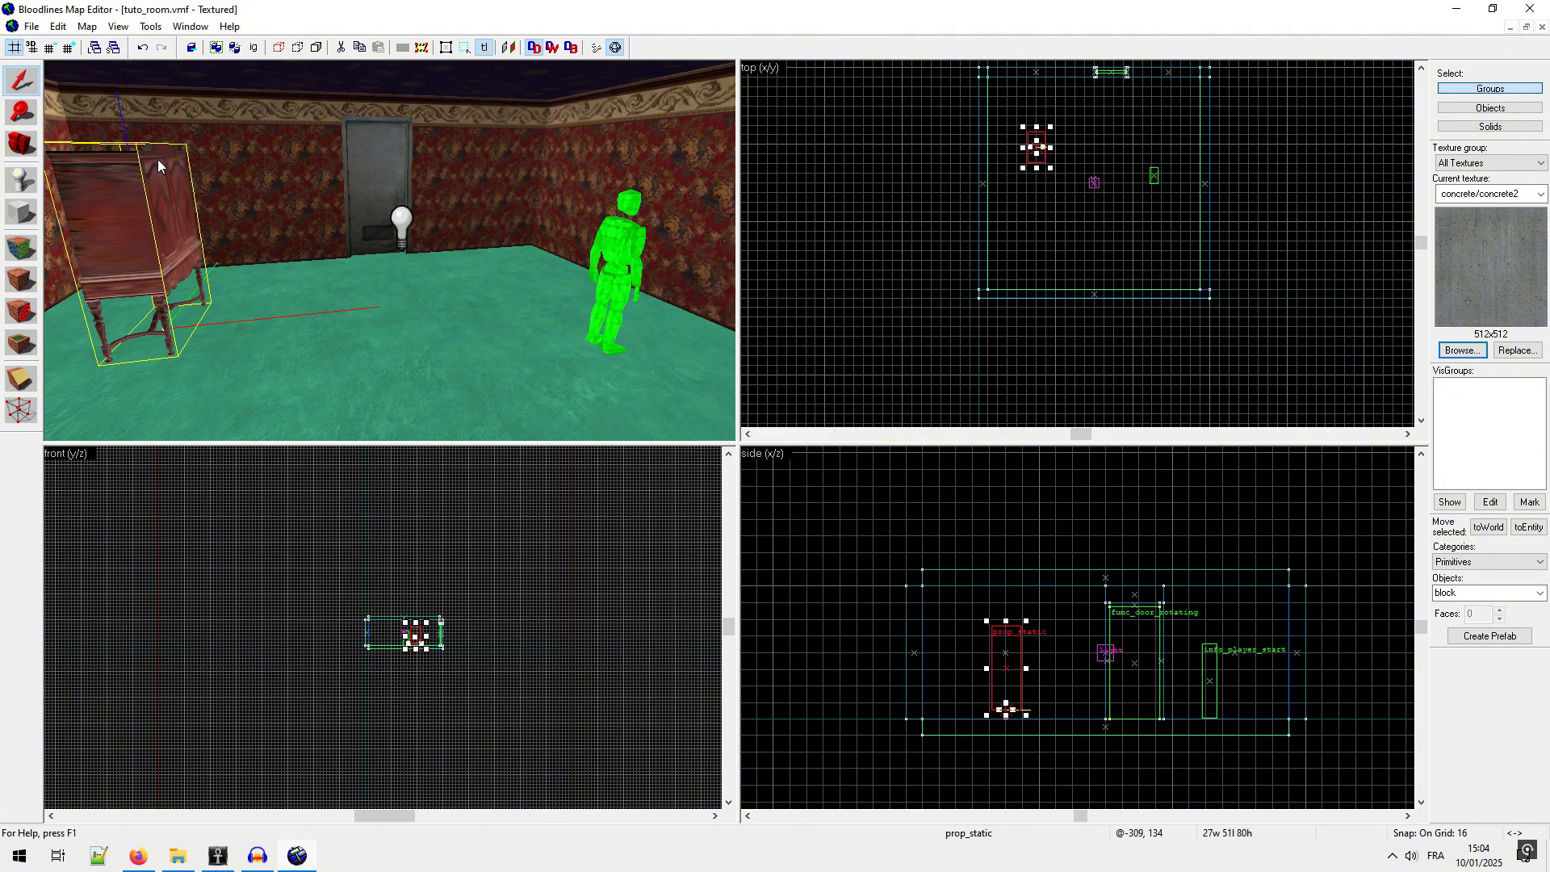
Step: Move the armoire against the side wall, on the far side of the light from the player start
{"action": "left_click_drag", "start_coordinate": [1037, 150], "coordinate": [997, 151]}
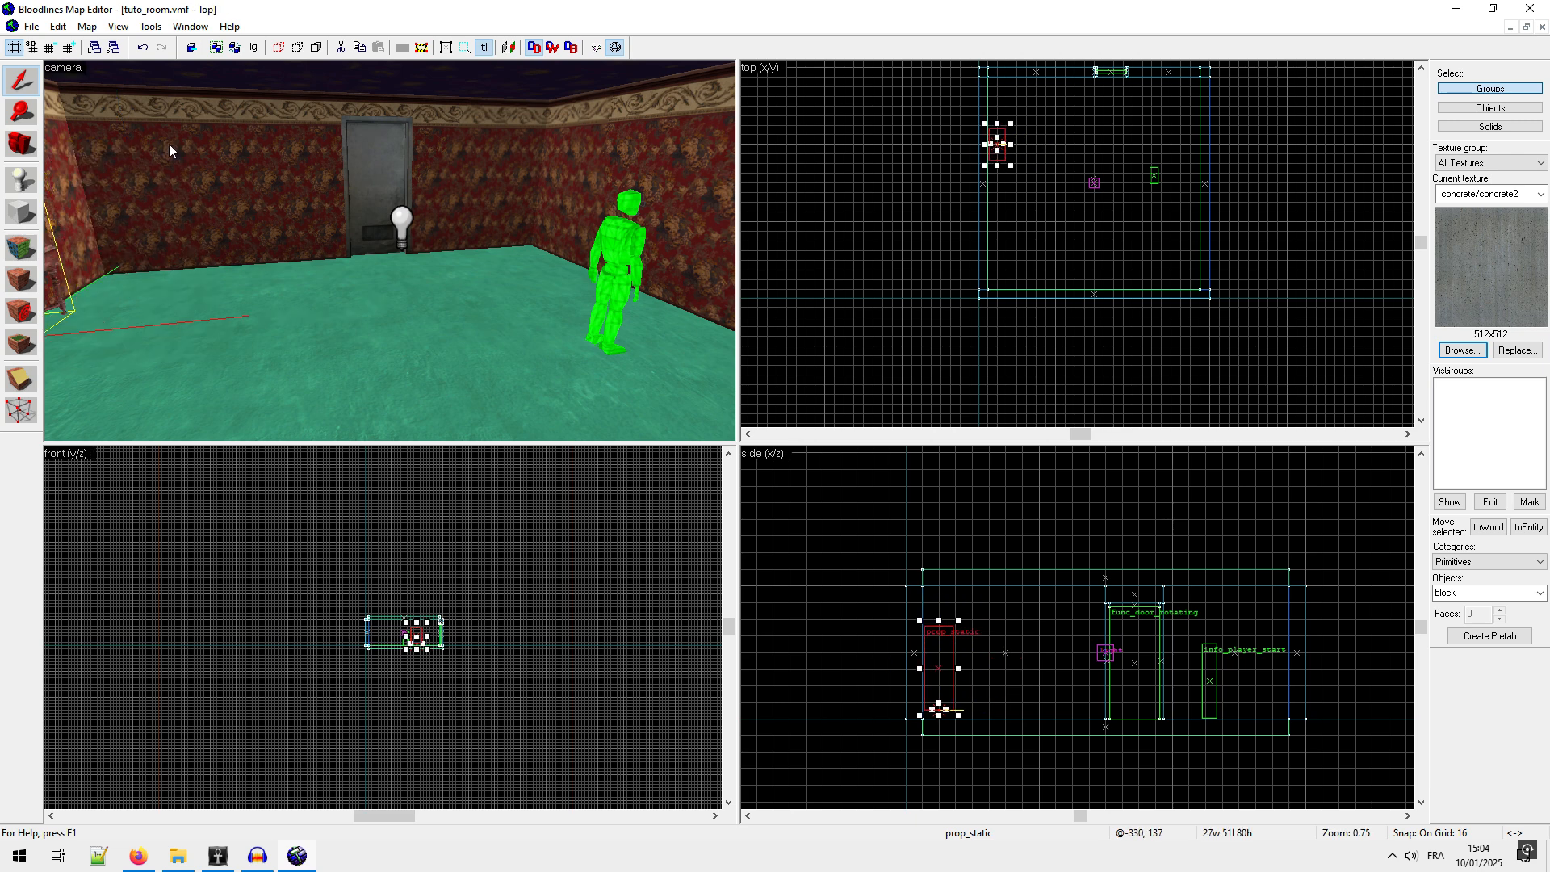
{"action": "left_click", "coordinate": [21, 143]}
{"action": "left_click_drag", "start_coordinate": [283, 278], "coordinate": [390, 251]}
{"action": "scroll", "coordinate": [390, 251], "scroll_direction": "up", "scroll_amount": 5}
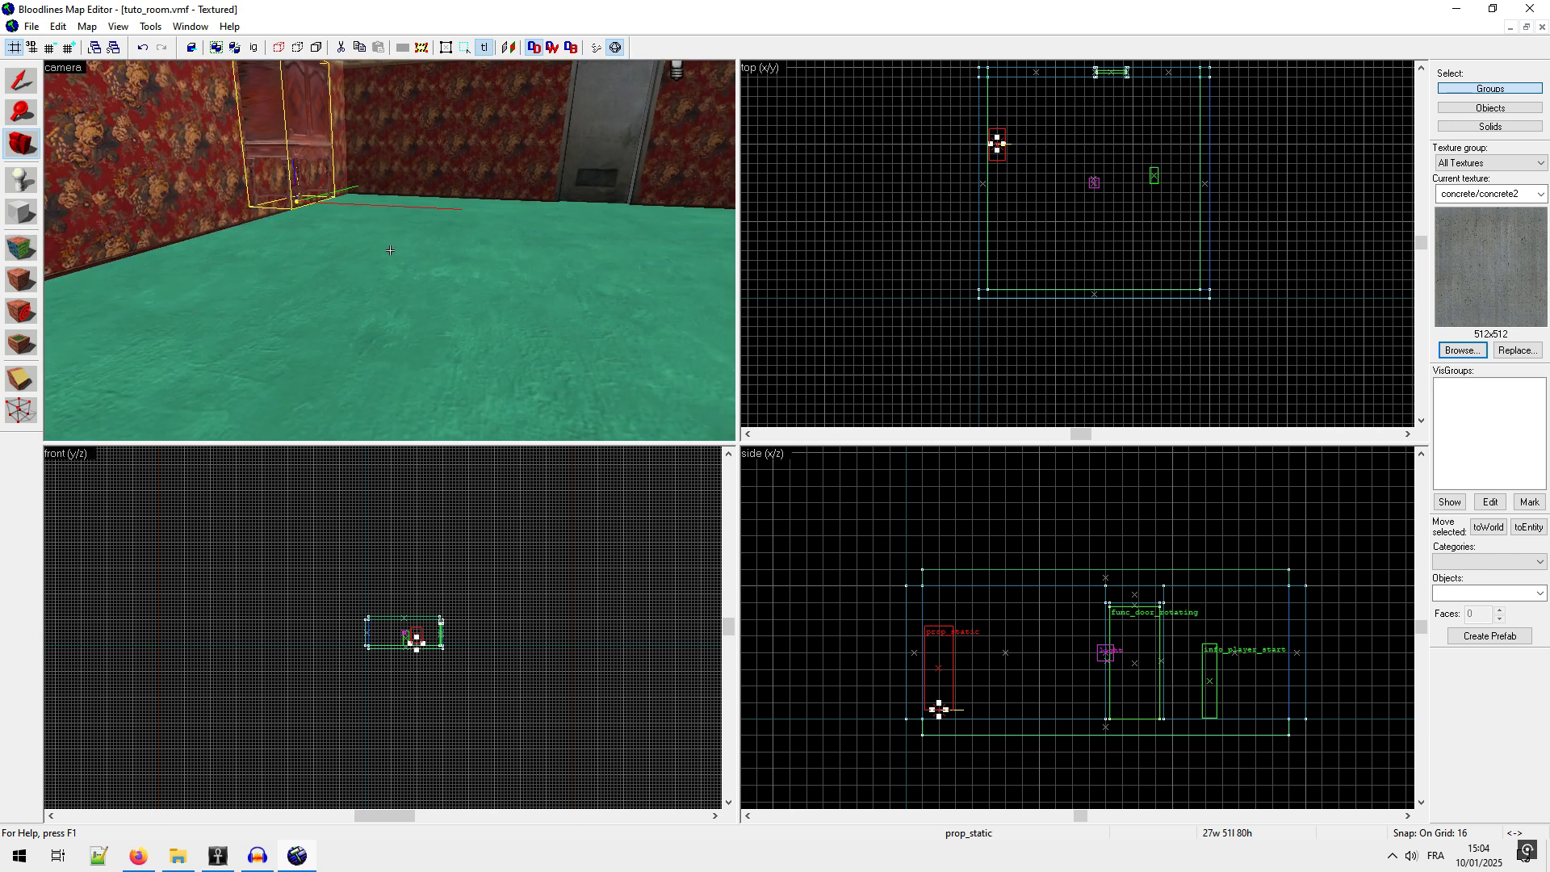
Step: Snap the armoire to the grid and lower it one grid unit so it stands on the floor
{"action": "scroll", "coordinate": [390, 250], "scroll_direction": "up", "scroll_amount": 3}
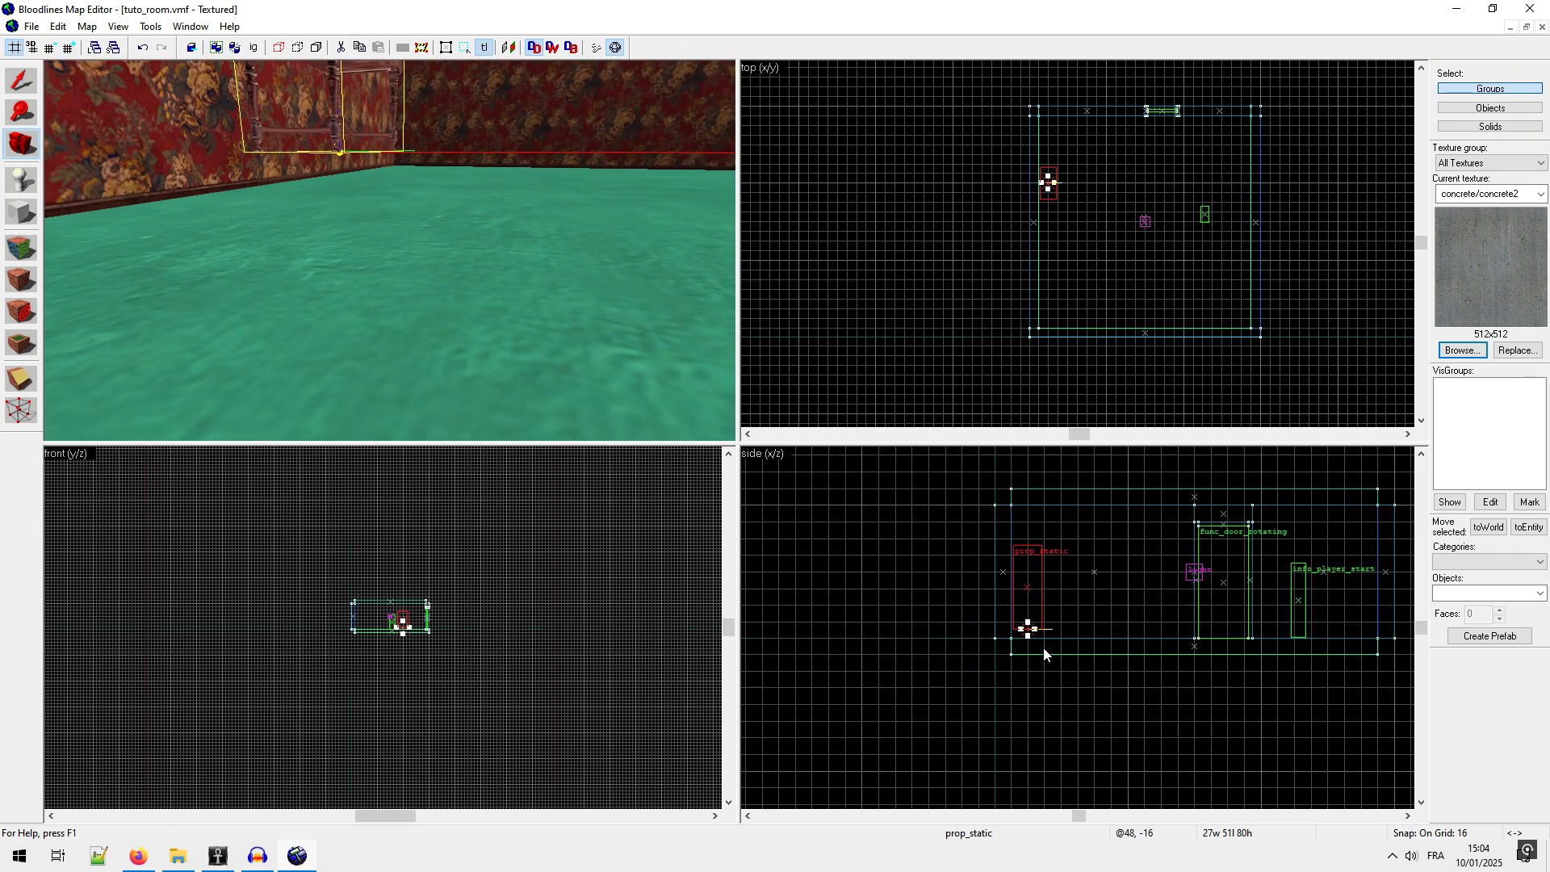
{"action": "scroll", "coordinate": [1043, 648], "scroll_direction": "up", "scroll_amount": 3}
{"action": "right_click", "coordinate": [941, 493]}
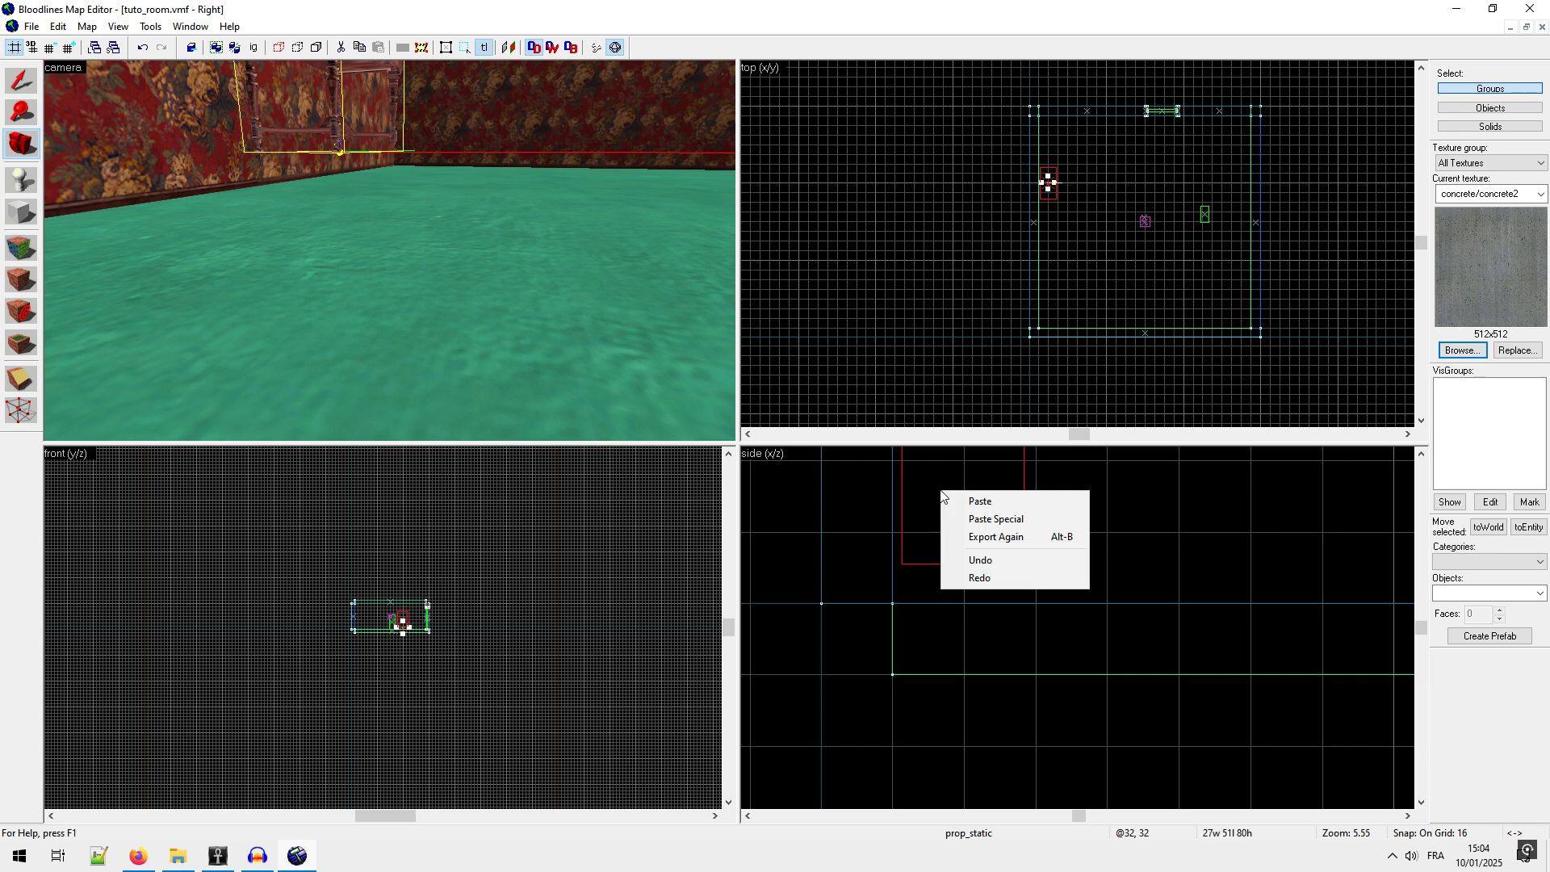
{"action": "left_click", "coordinate": [22, 85]}
{"action": "right_click", "coordinate": [963, 562]}
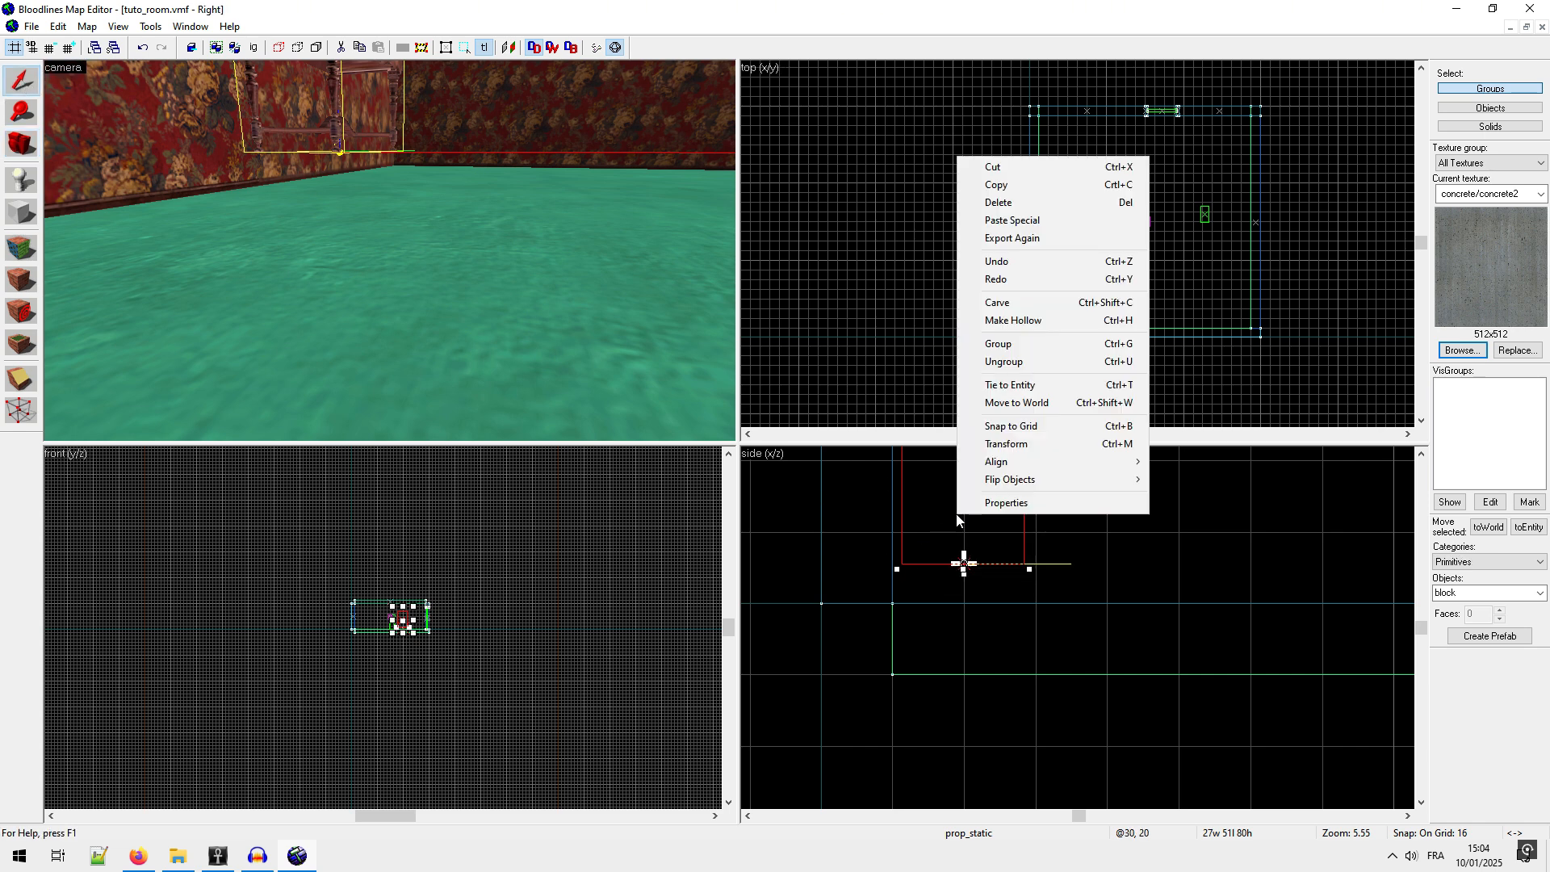
{"action": "left_click", "coordinate": [1045, 425]}
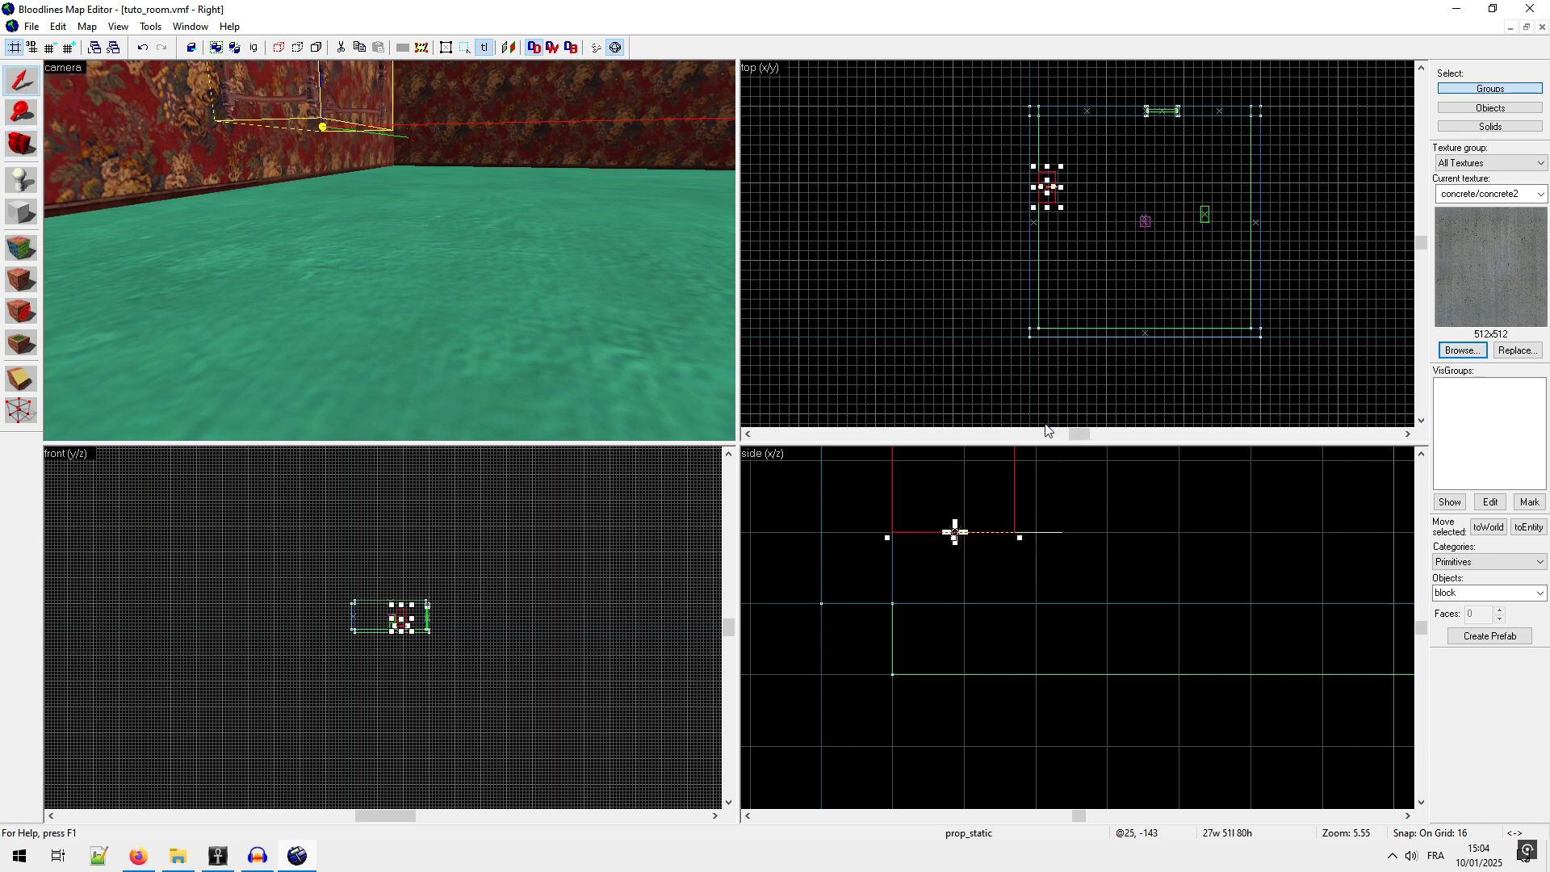
{"action": "key", "text": "Down"}
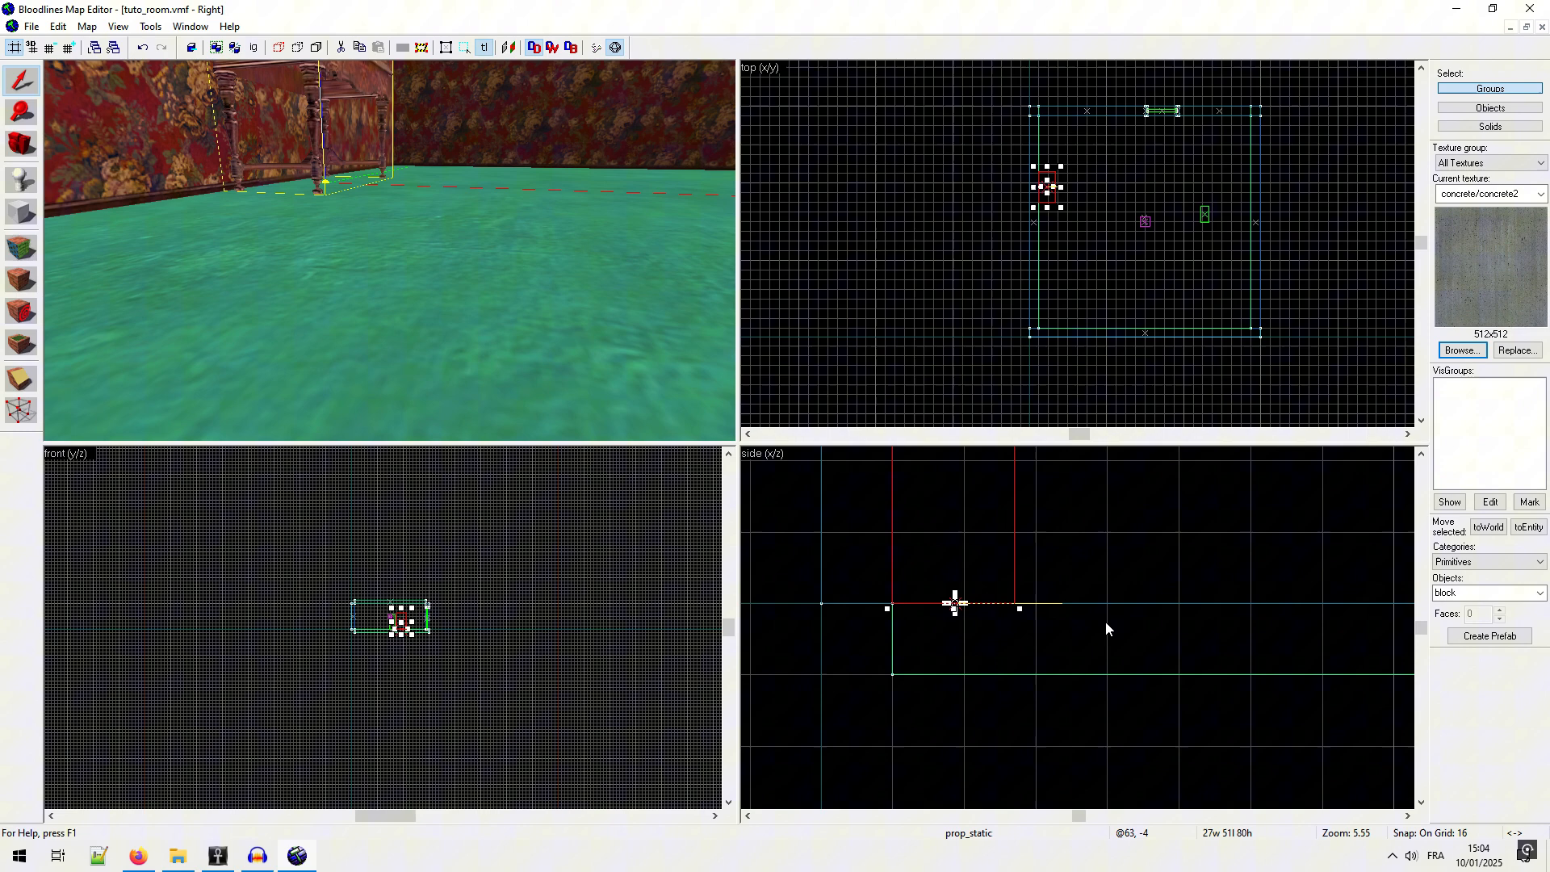
{"action": "left_click", "coordinate": [16, 145]}
{"action": "mouse_move", "coordinate": [390, 250]}
{"action": "left_mouse_down"}
{"action": "mouse_move", "coordinate": [390, 218]}
{"action": "mouse_move", "coordinate": [390, 250]}
{"action": "left_mouse_up"}
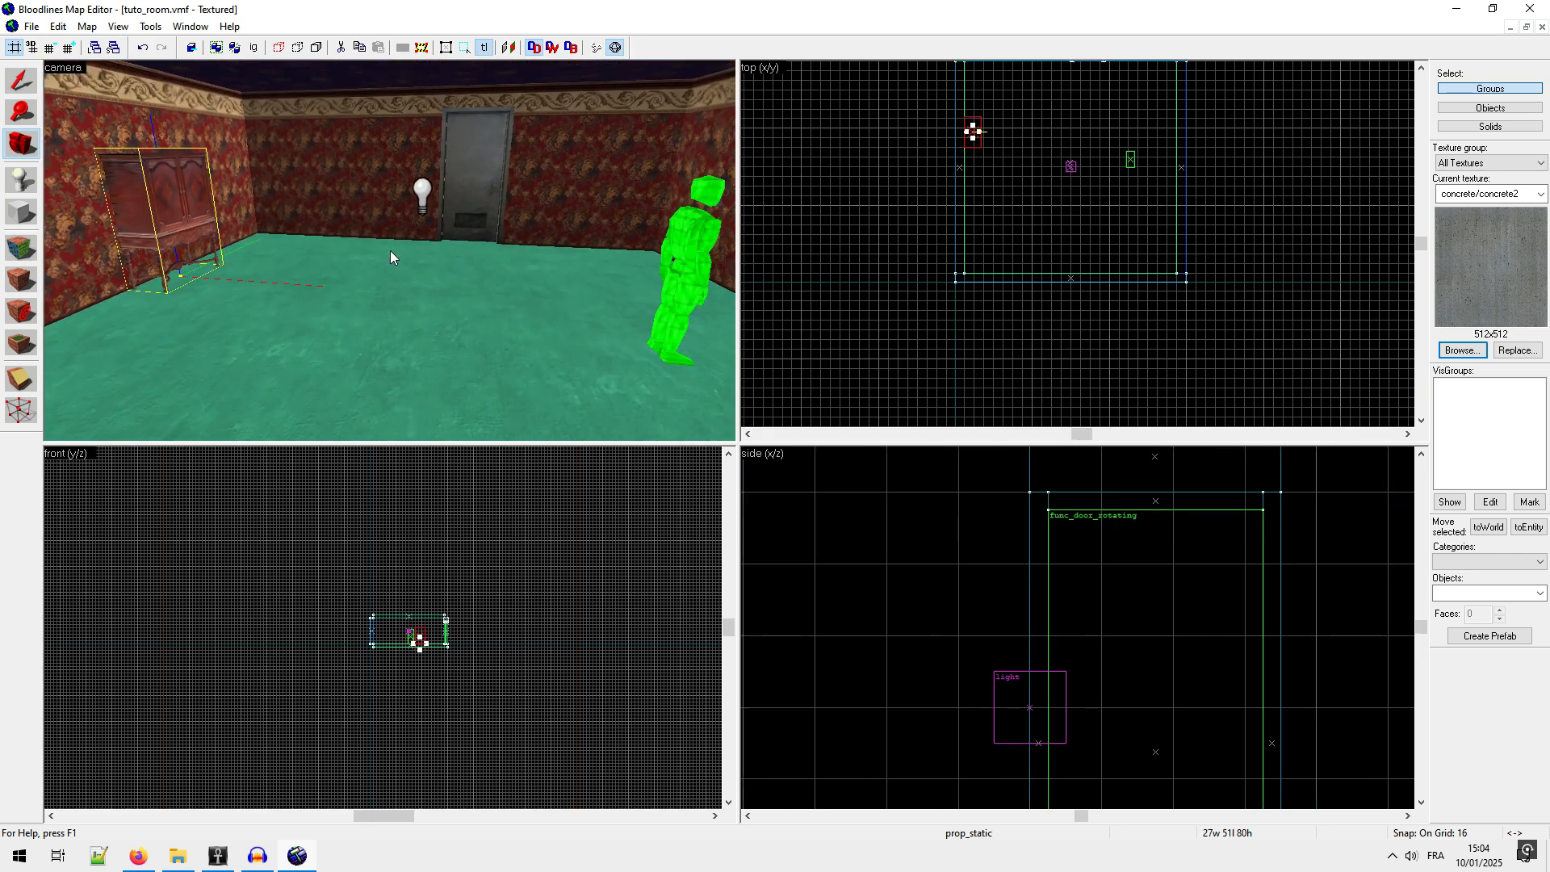
Step: Open the la_skyline_1.vmf map and look over its furnished living room in the camera view
{"action": "left_click", "coordinate": [32, 26]}
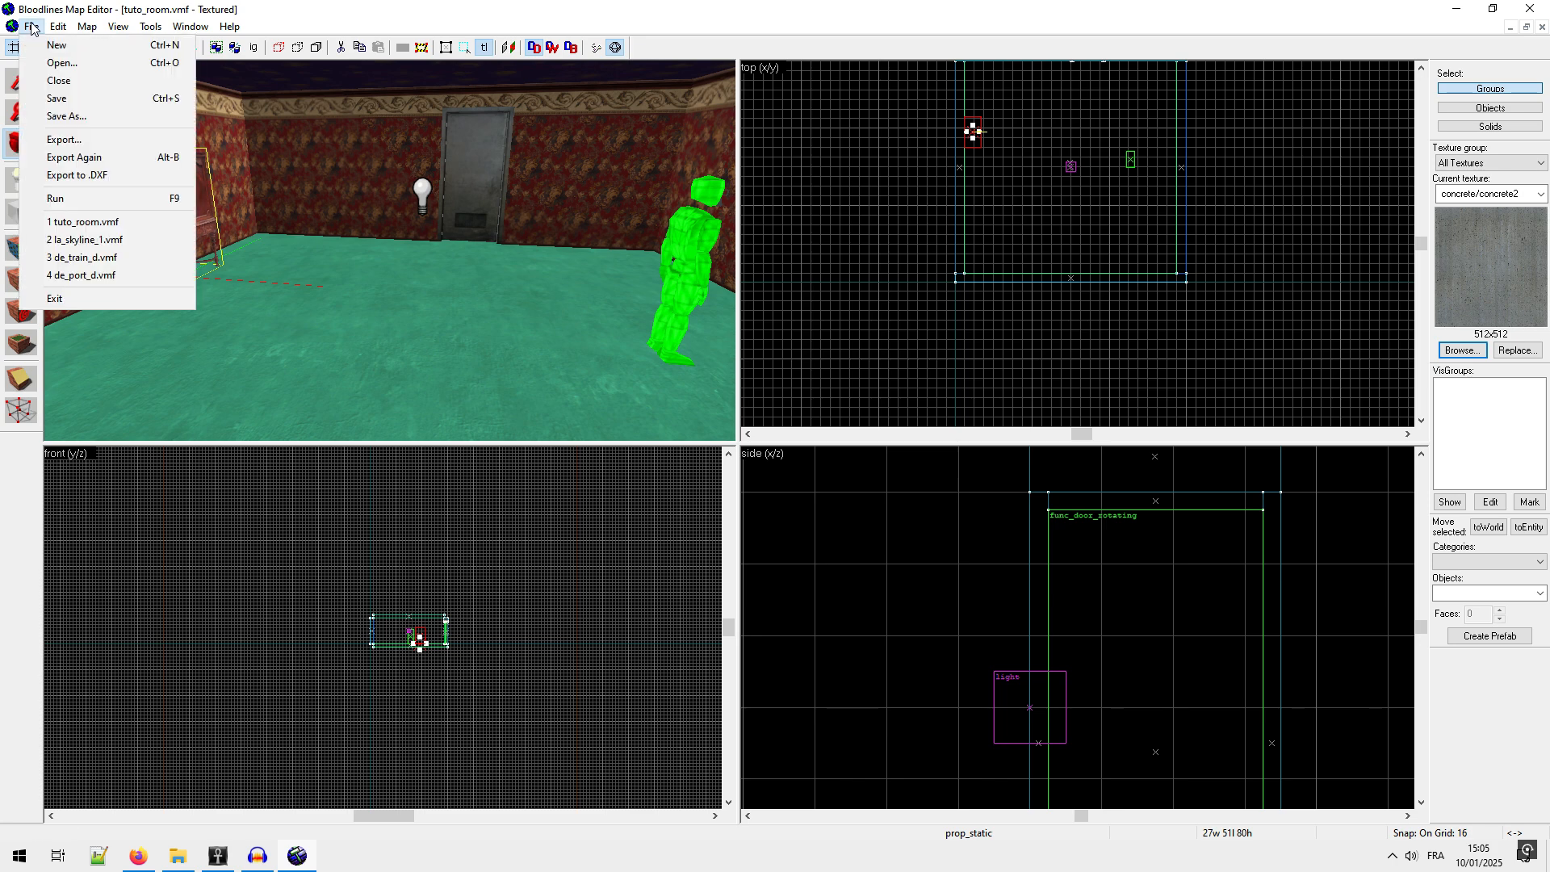
{"action": "left_click", "coordinate": [105, 241]}
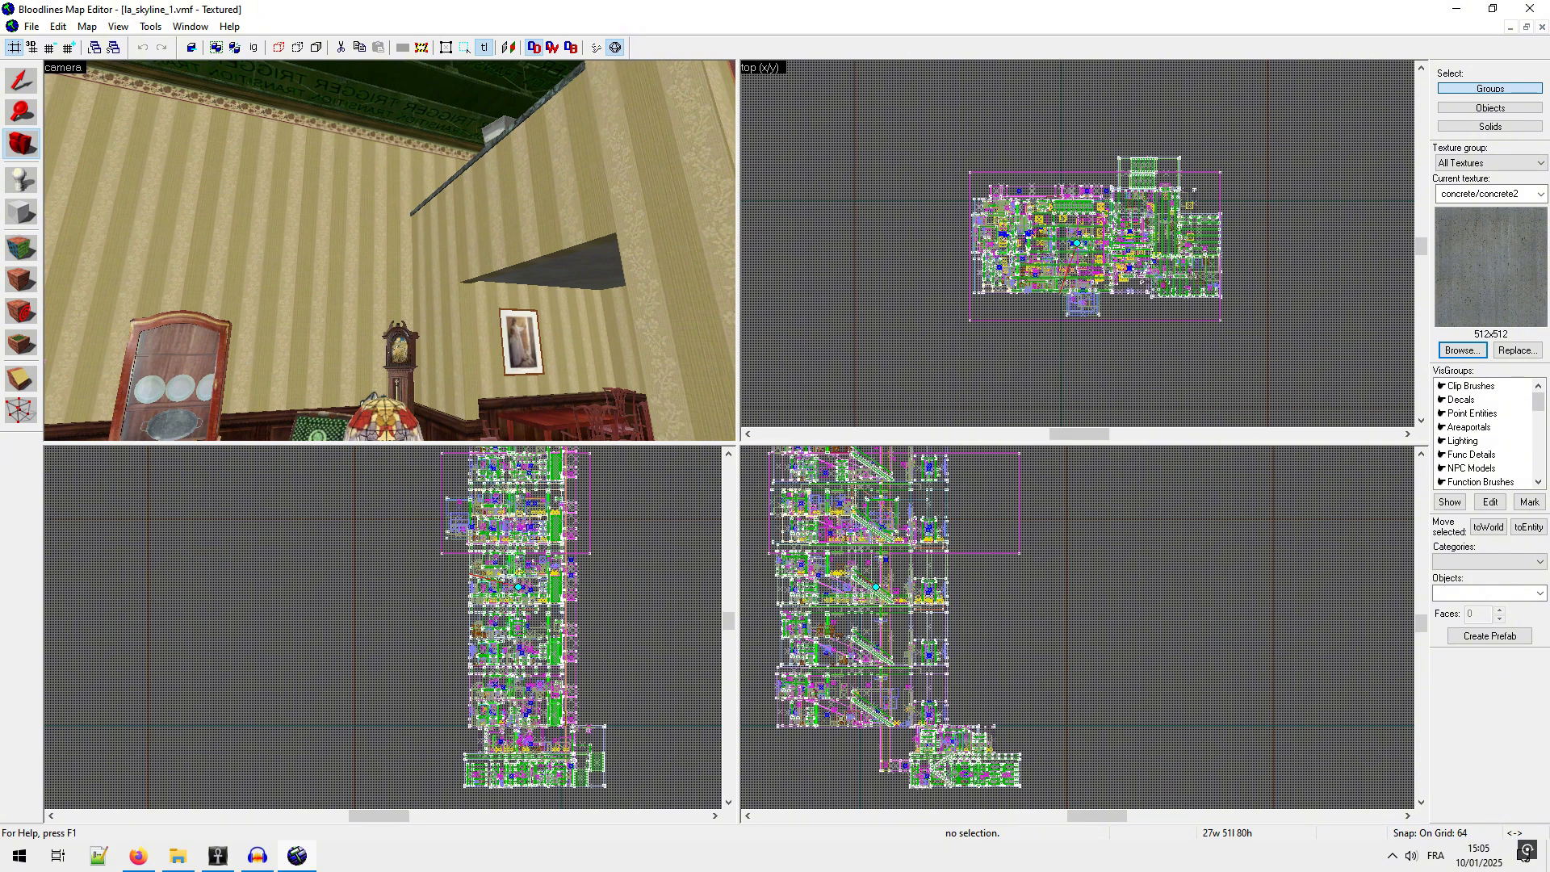
{"action": "left_click_drag", "start_coordinate": [390, 250], "coordinate": [390, 250]}
{"action": "key", "text": "s"}
{"action": "key", "text": "a"}
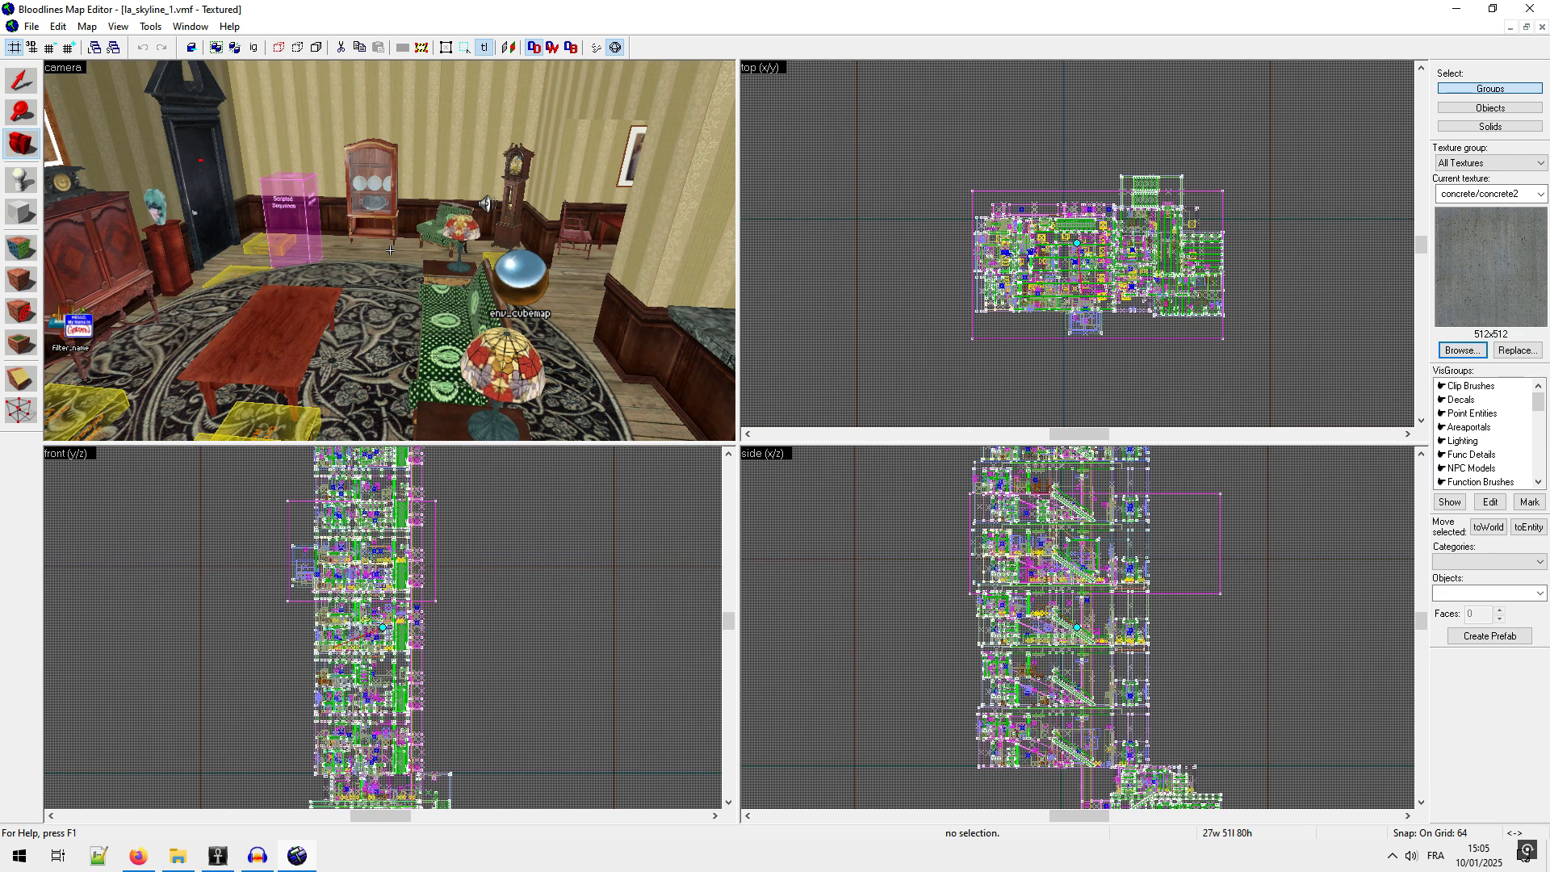
{"action": "right_click_drag", "start_coordinate": [390, 250], "coordinate": [390, 251]}
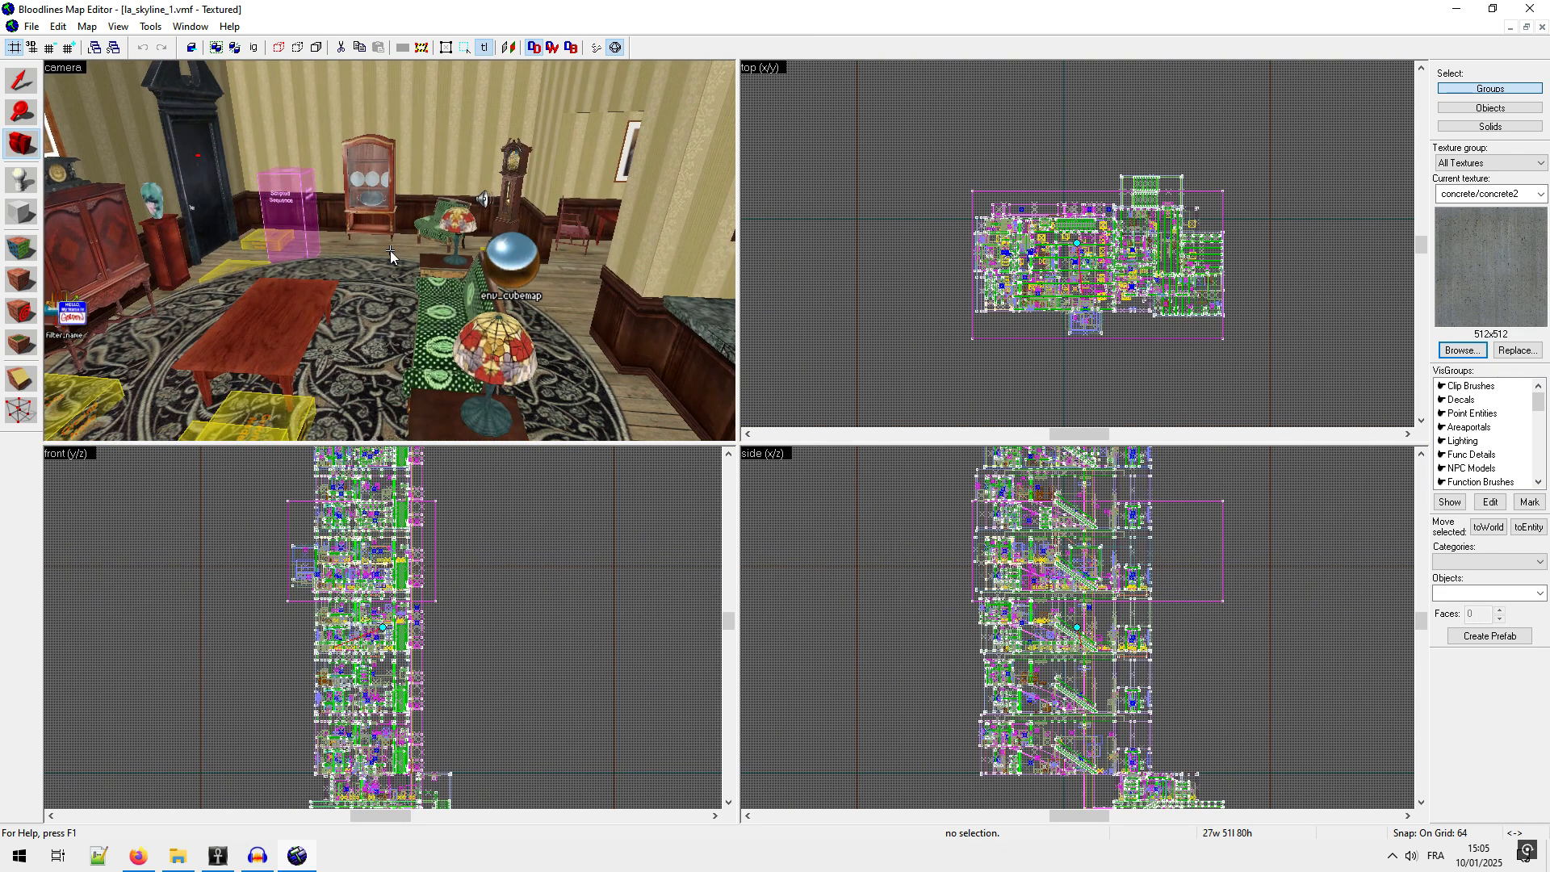
Step: Select the green sofa and the wooden table together in the living room and copy them
{"action": "left_click", "coordinate": [20, 82]}
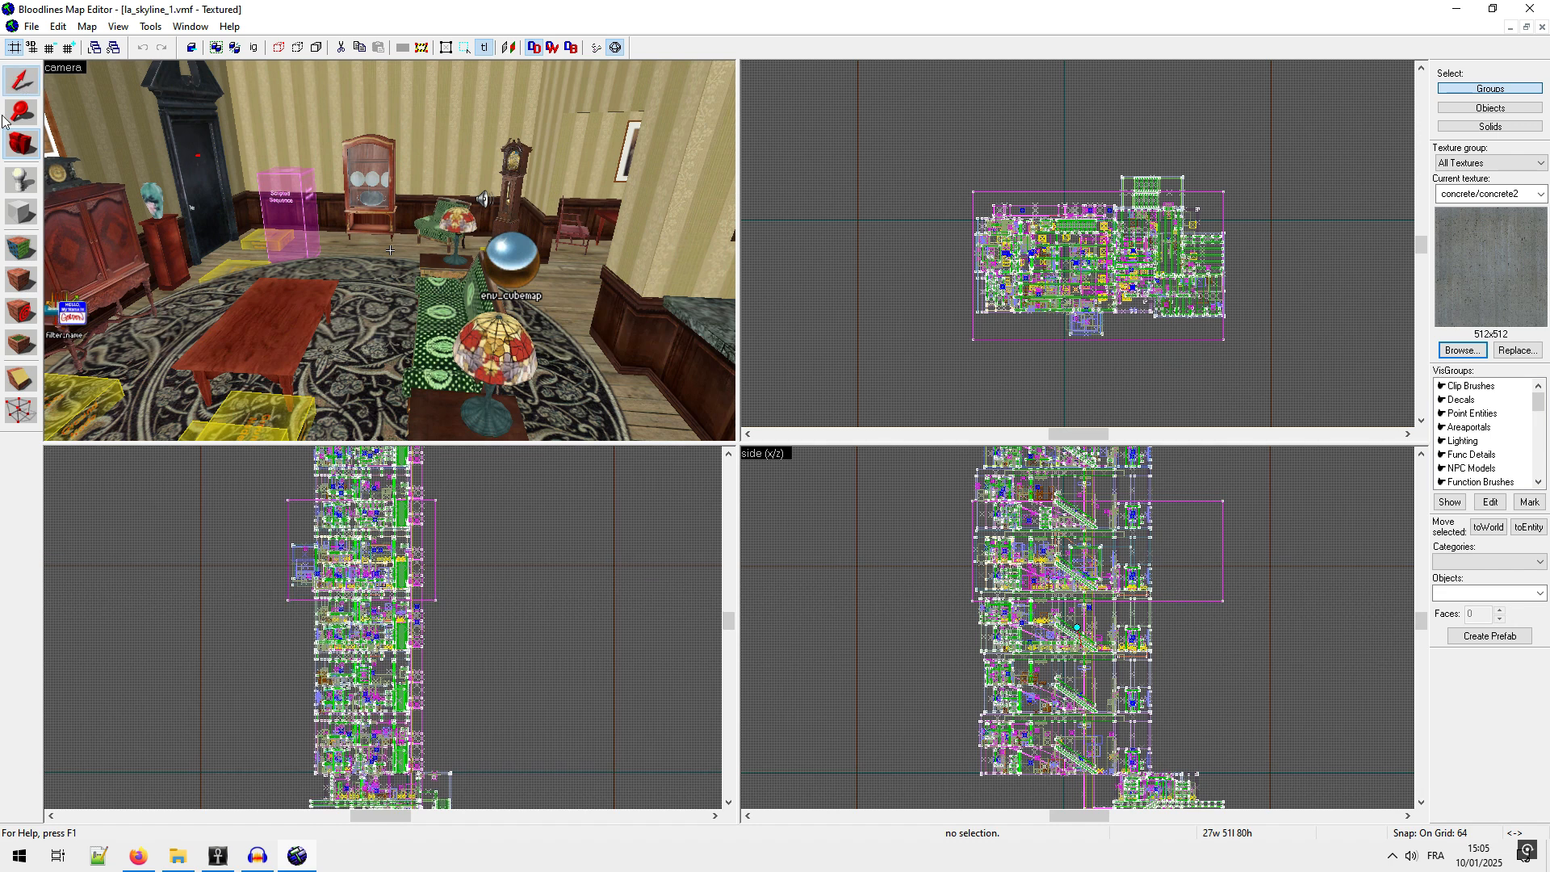
{"action": "left_click", "coordinate": [436, 313]}
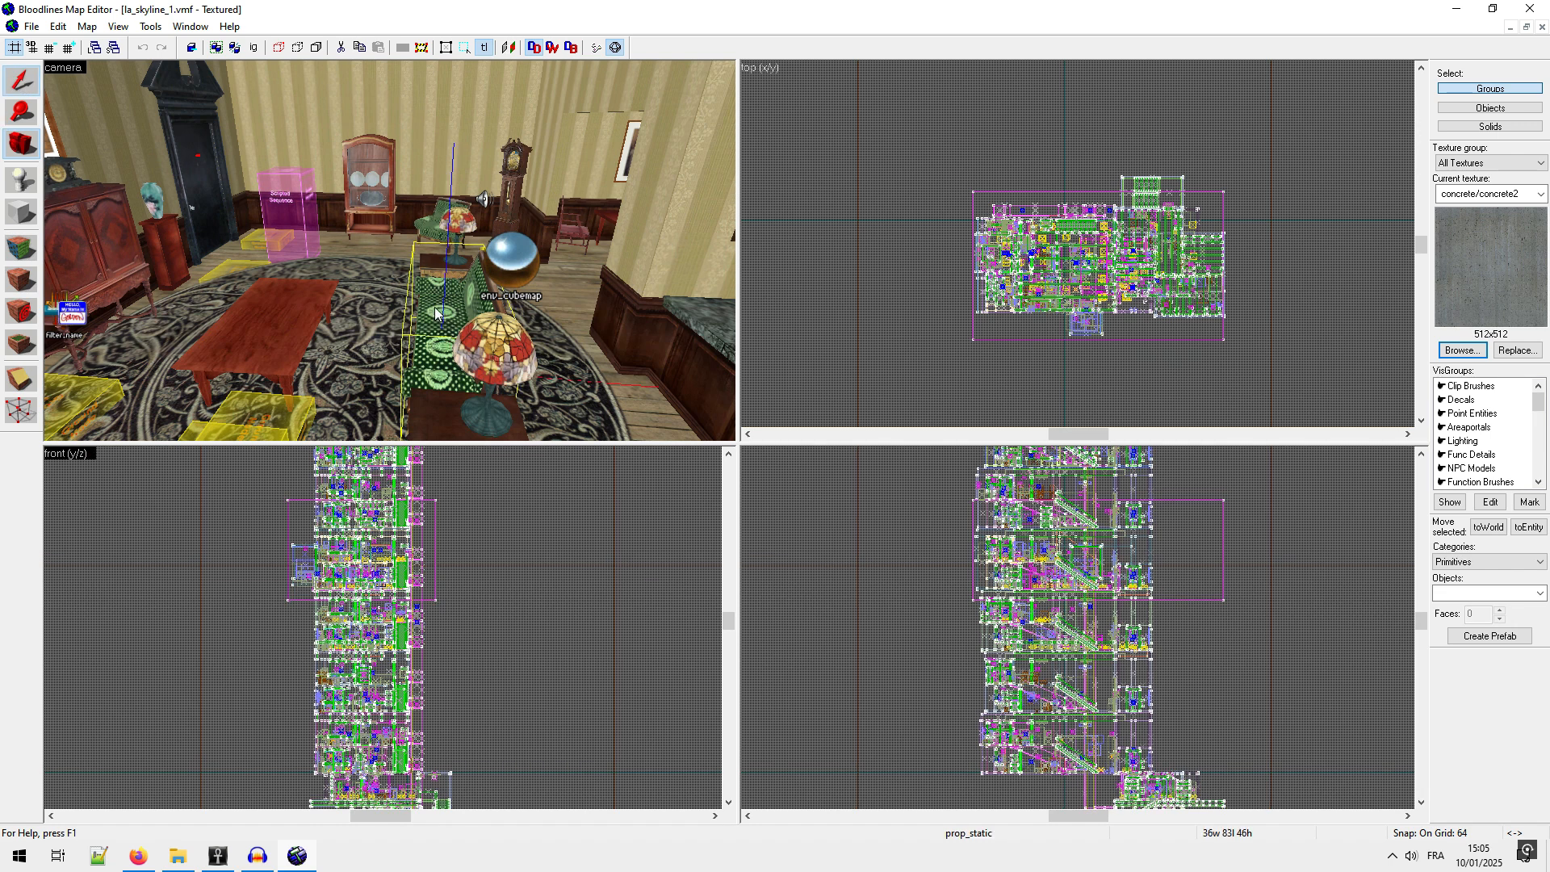
{"action": "left_click", "coordinate": [282, 307], "text": "ctrl"}
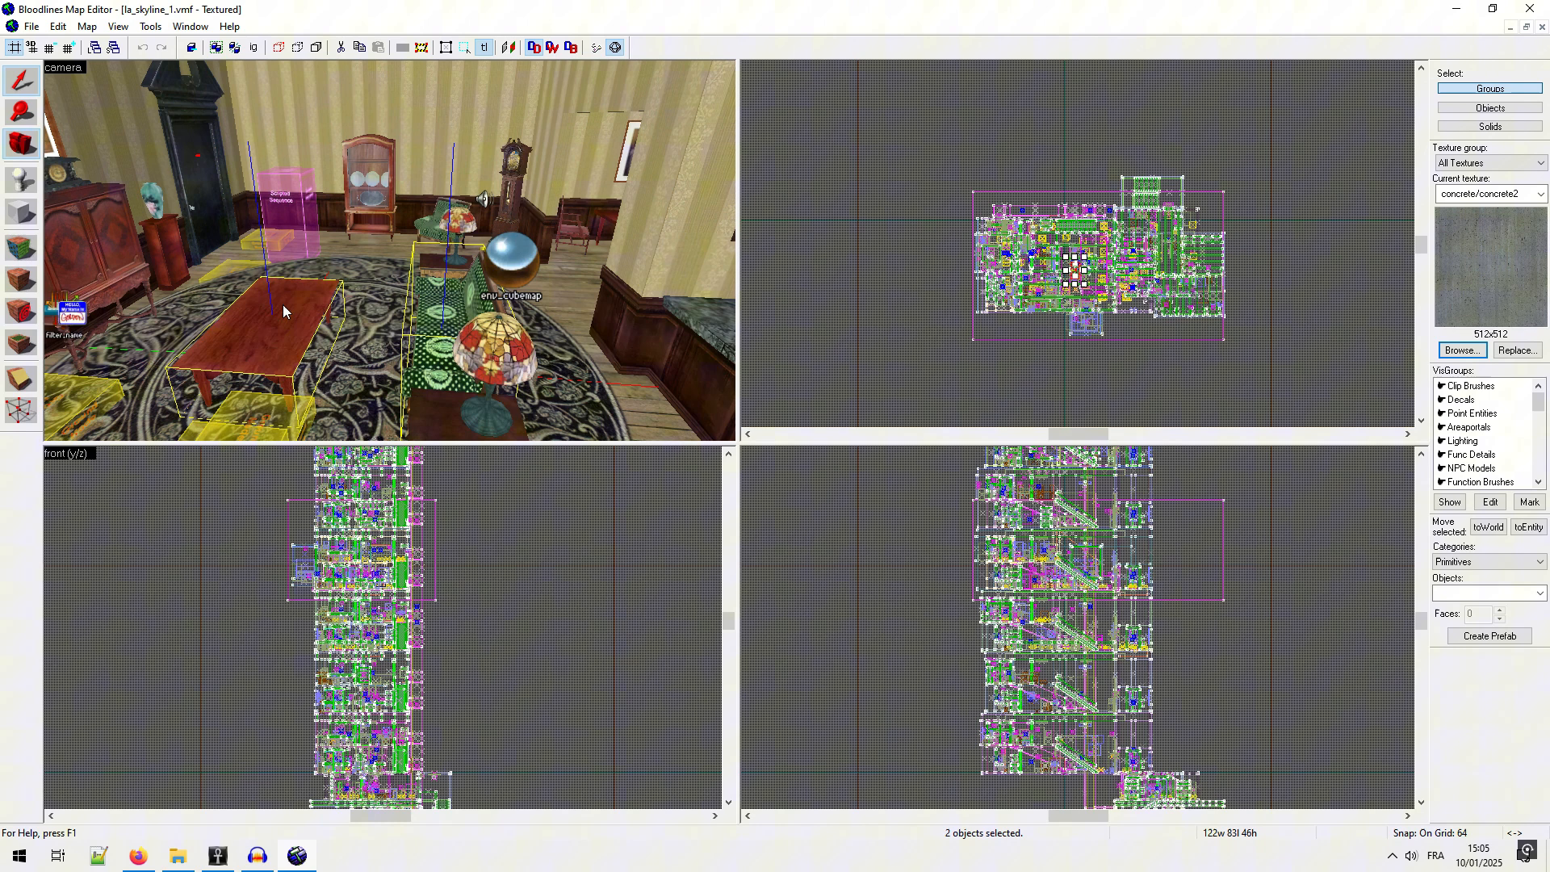
{"action": "left_click", "coordinate": [56, 27]}
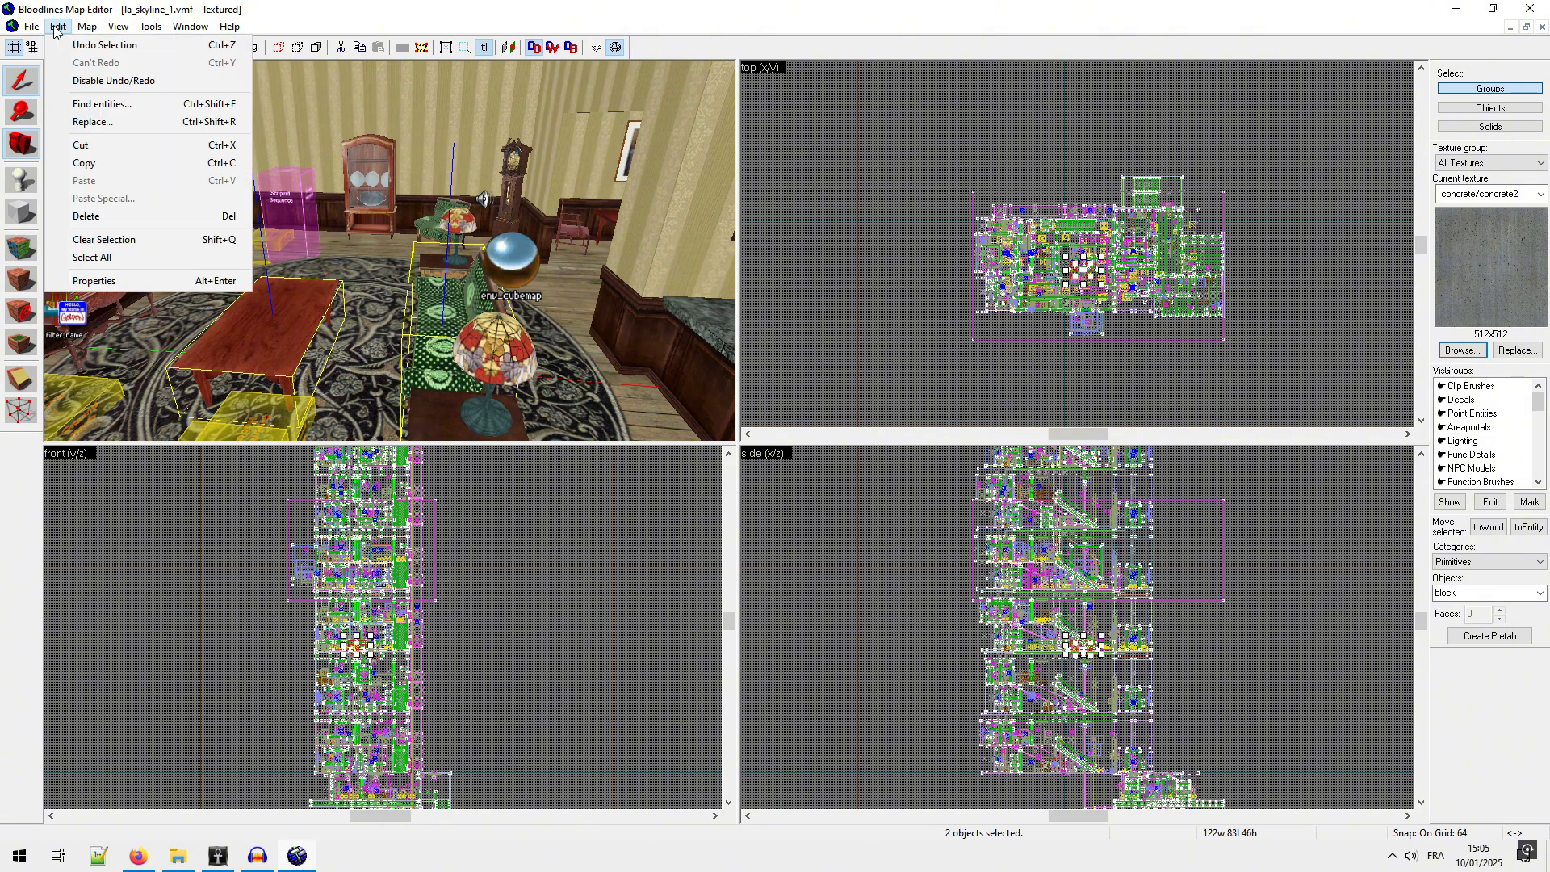
{"action": "left_click", "coordinate": [95, 161]}
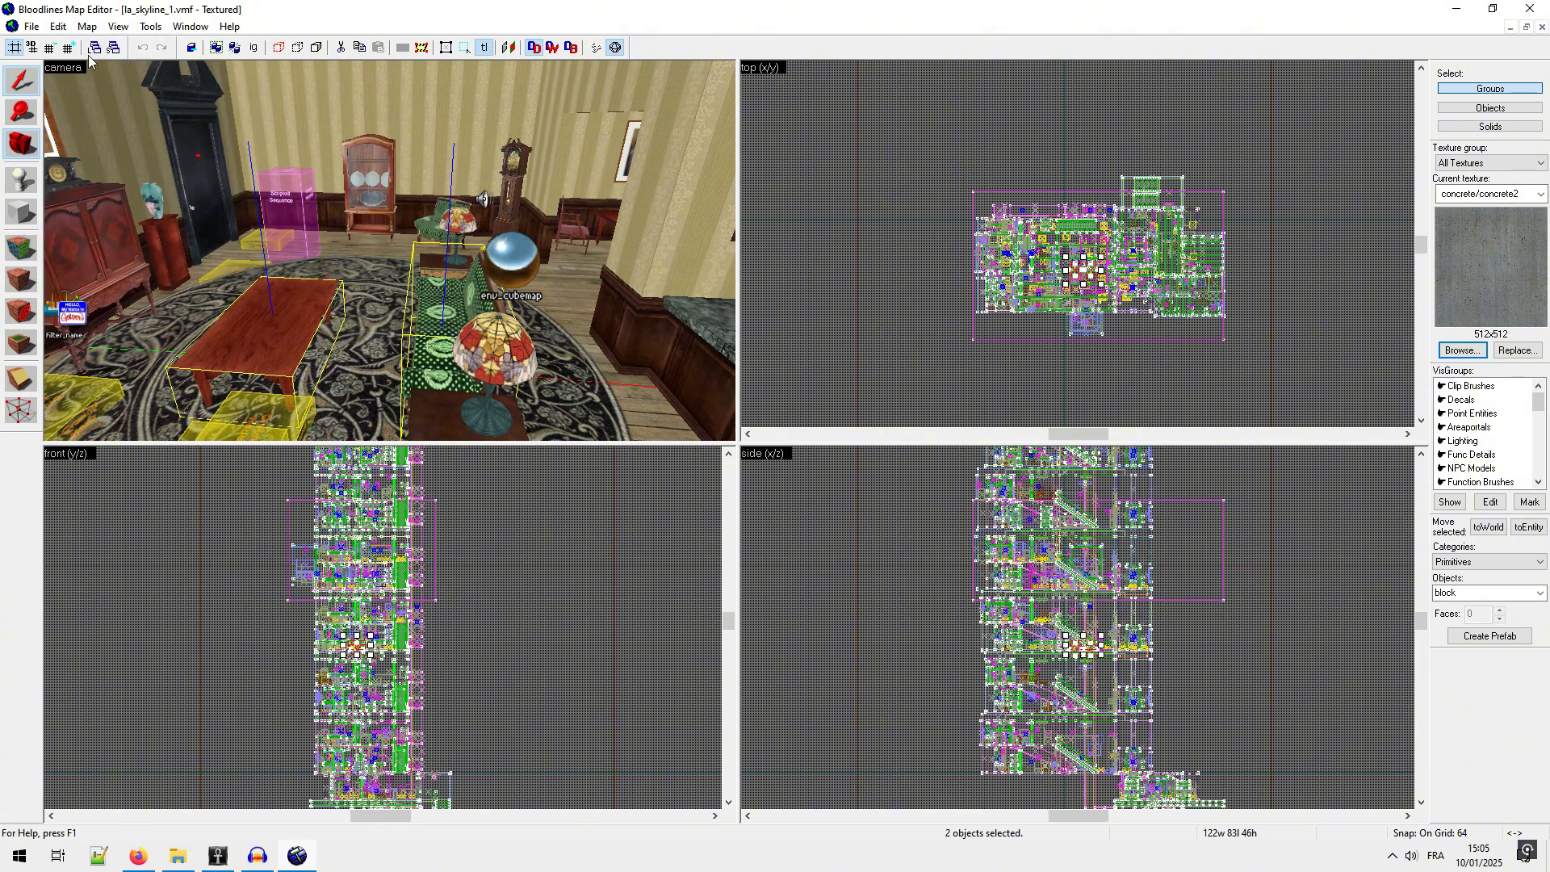
Step: Paste the copied sofa and table into tuto_room.vmf and move them between the armoire and the player start
{"action": "left_click", "coordinate": [190, 27]}
{"action": "left_click", "coordinate": [205, 166]}
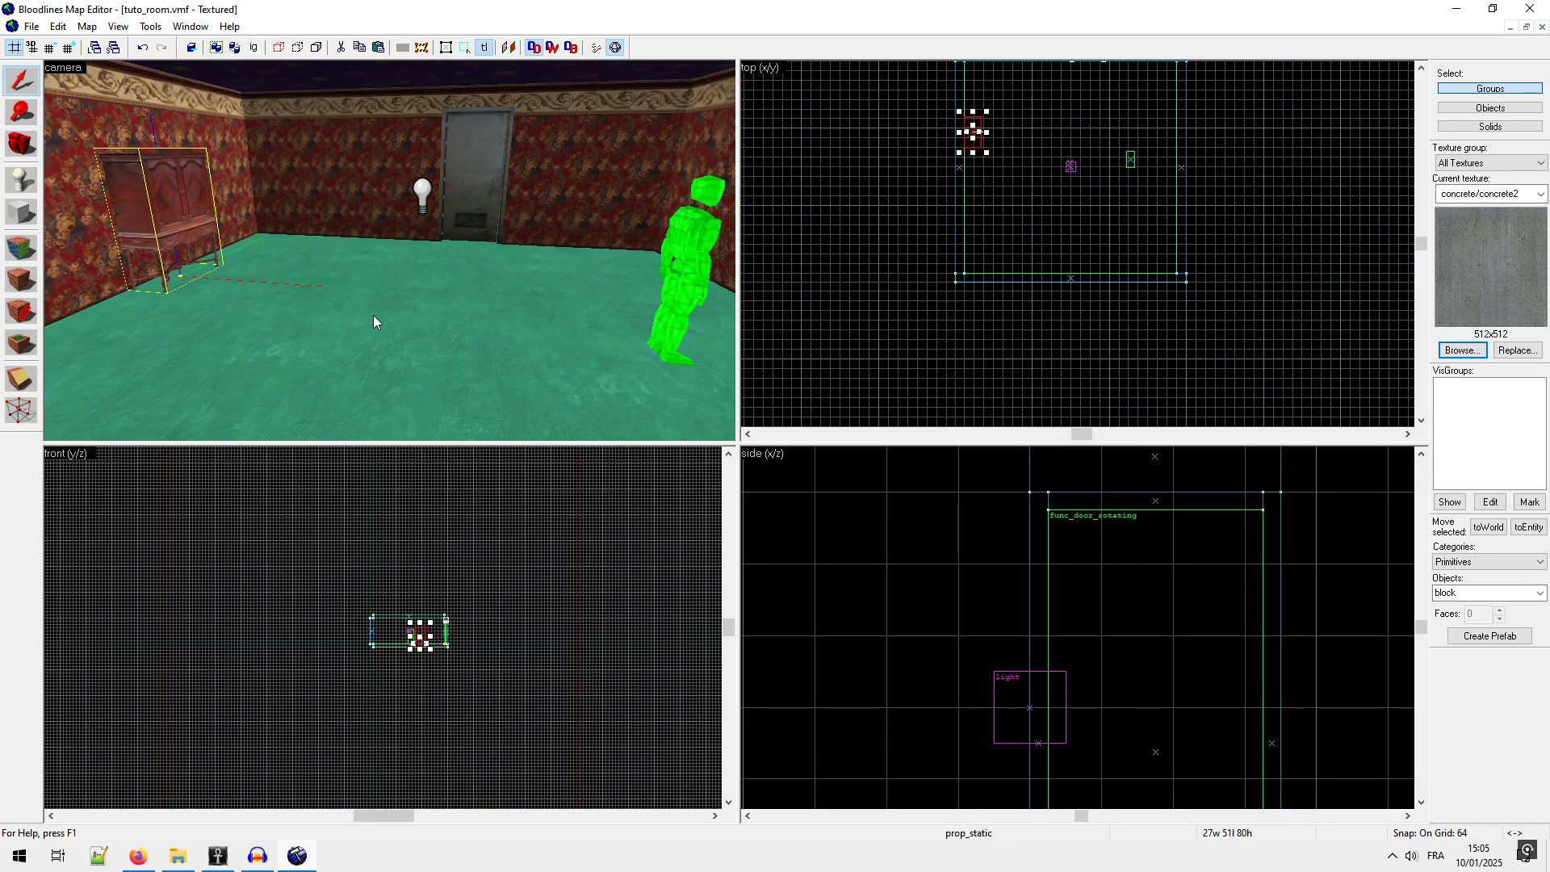
{"action": "left_click", "coordinate": [57, 29]}
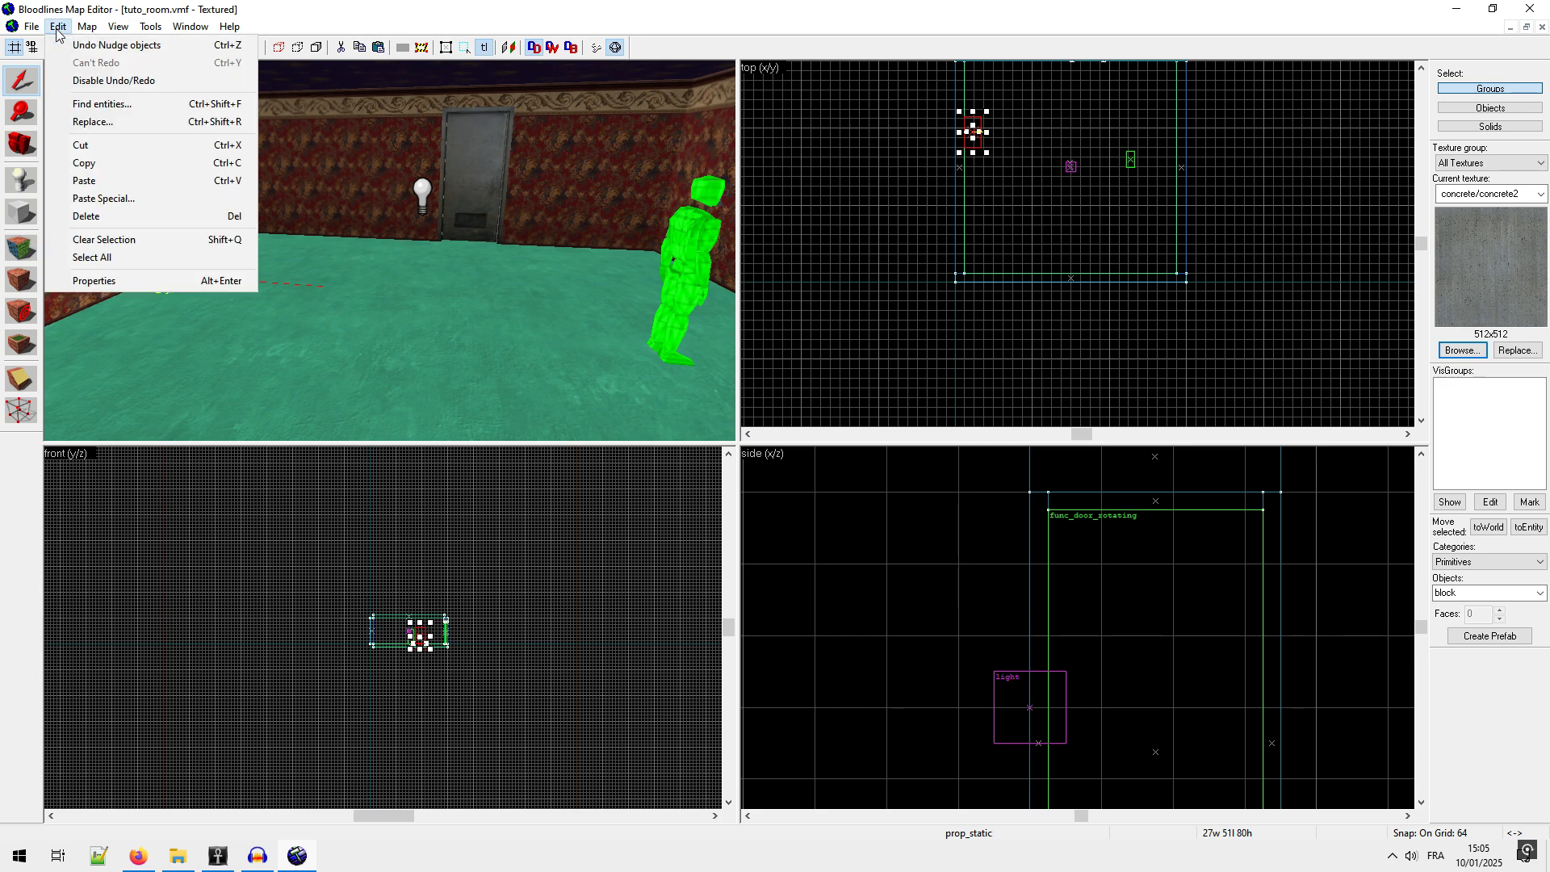
{"action": "left_click", "coordinate": [84, 180]}
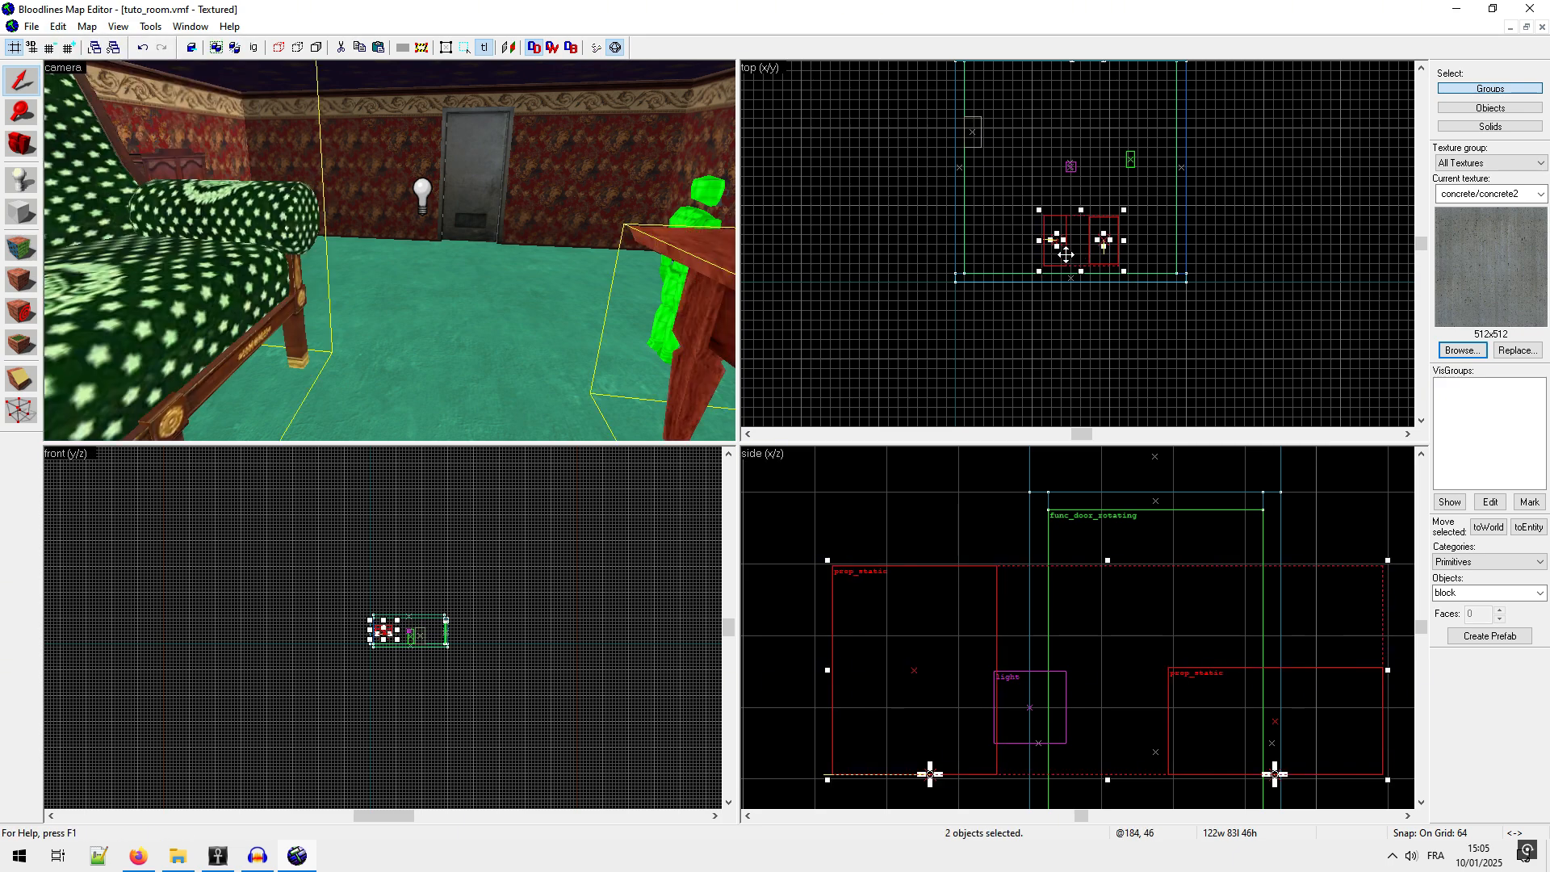
{"action": "left_click_drag", "start_coordinate": [1064, 253], "coordinate": [1053, 154]}
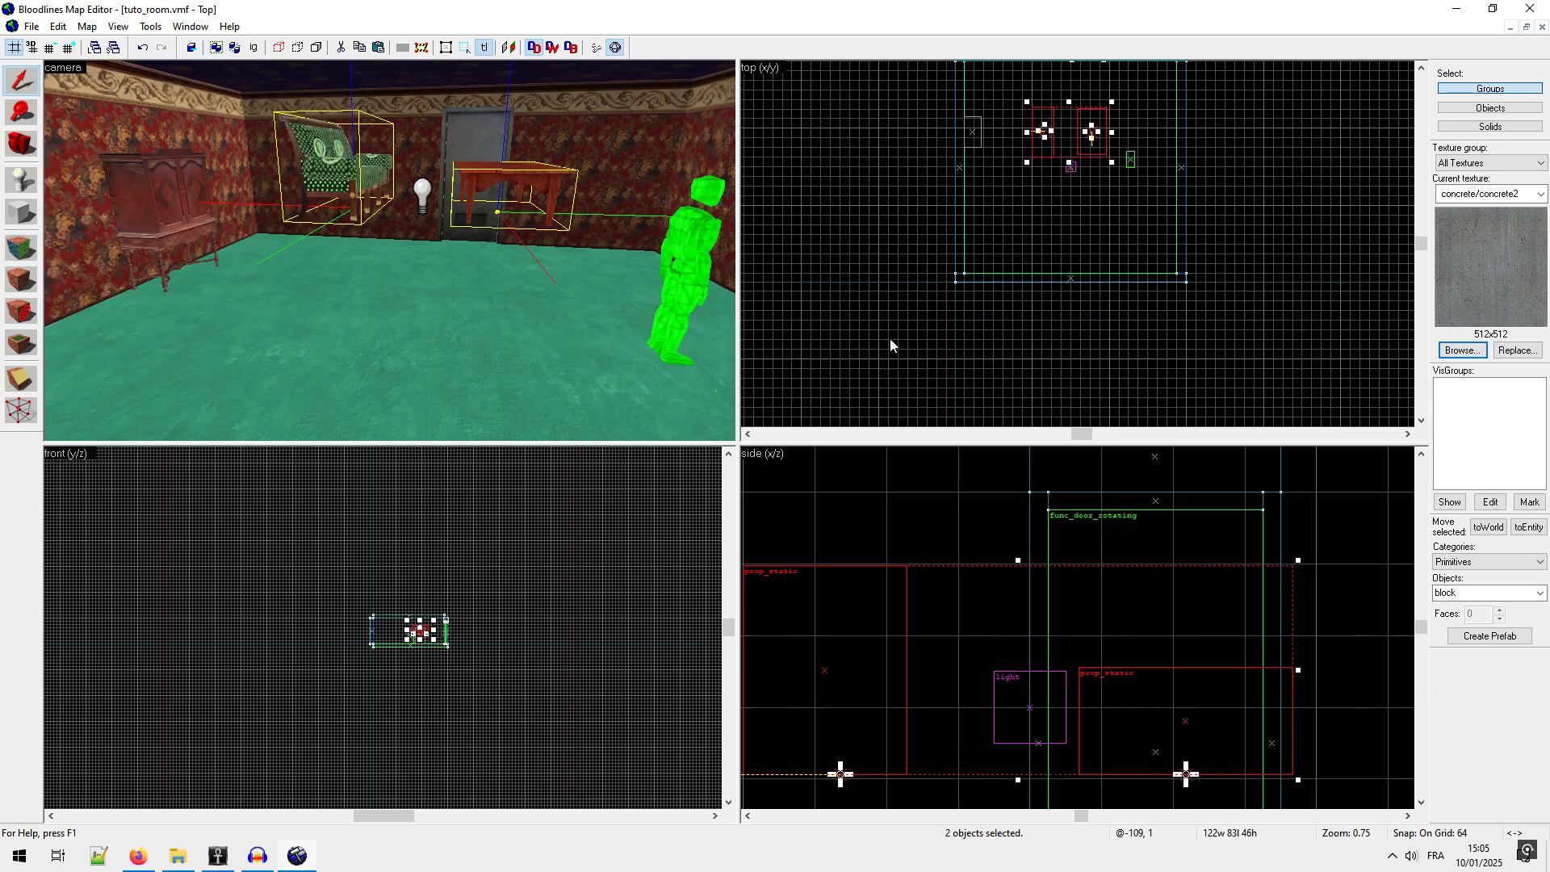
Step: Snap the pasted sofa and table to the grid and lower them so they stand on the floor
{"action": "scroll", "coordinate": [865, 618], "scroll_direction": "down", "scroll_amount": 5}
{"action": "right_click", "coordinate": [866, 626]}
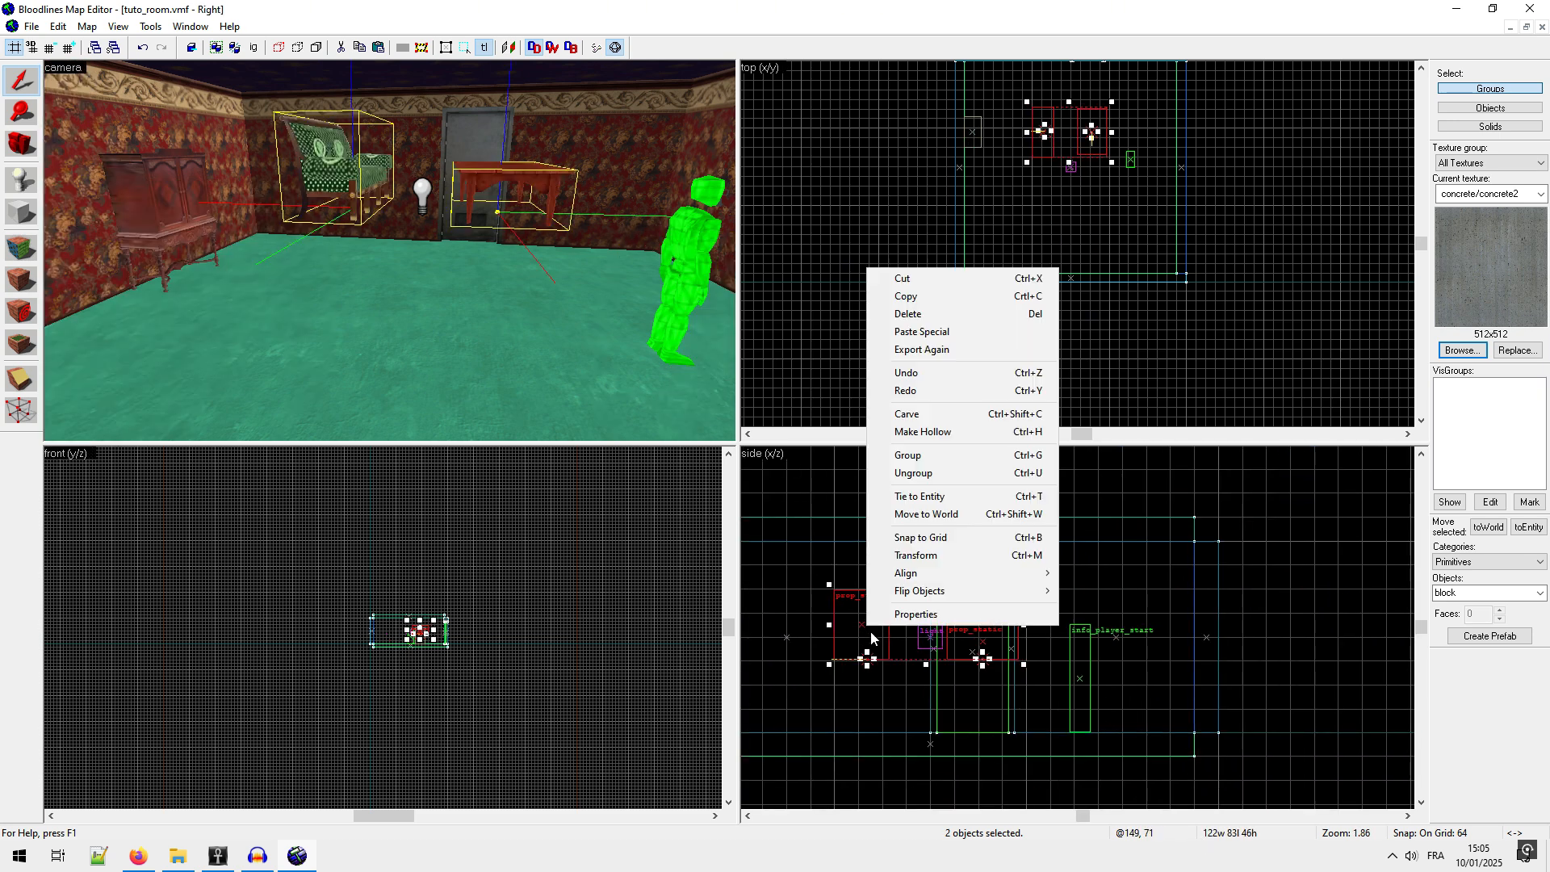
{"action": "left_click", "coordinate": [917, 536]}
{"action": "left_click_drag", "start_coordinate": [939, 640], "coordinate": [939, 712]}
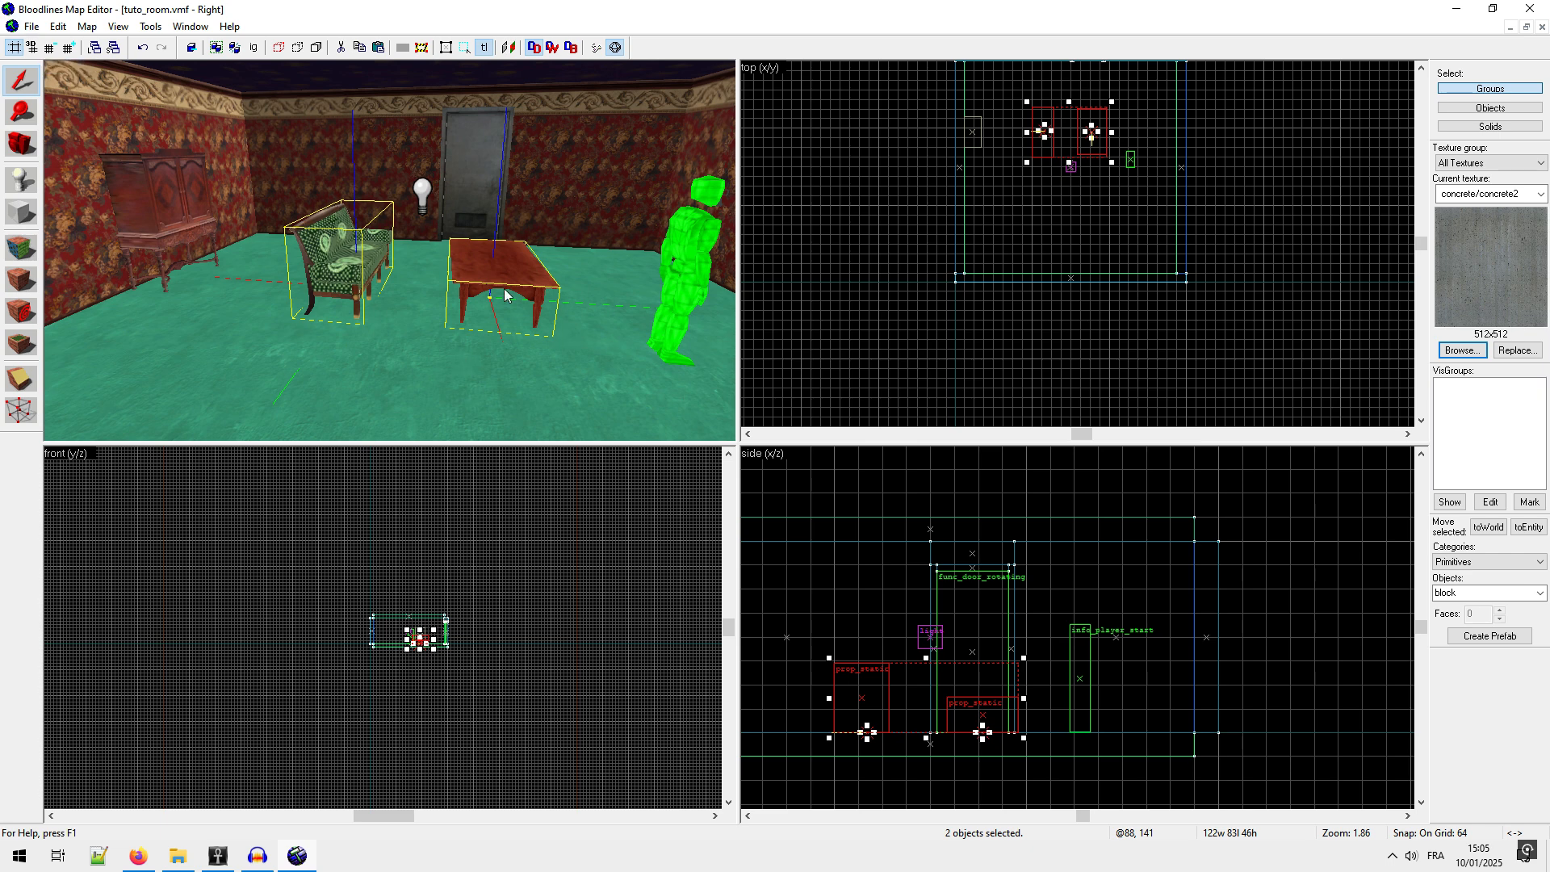
Step: Rotate the sofa and table together by 180 degrees around the Z axis
{"action": "left_click", "coordinate": [151, 27]}
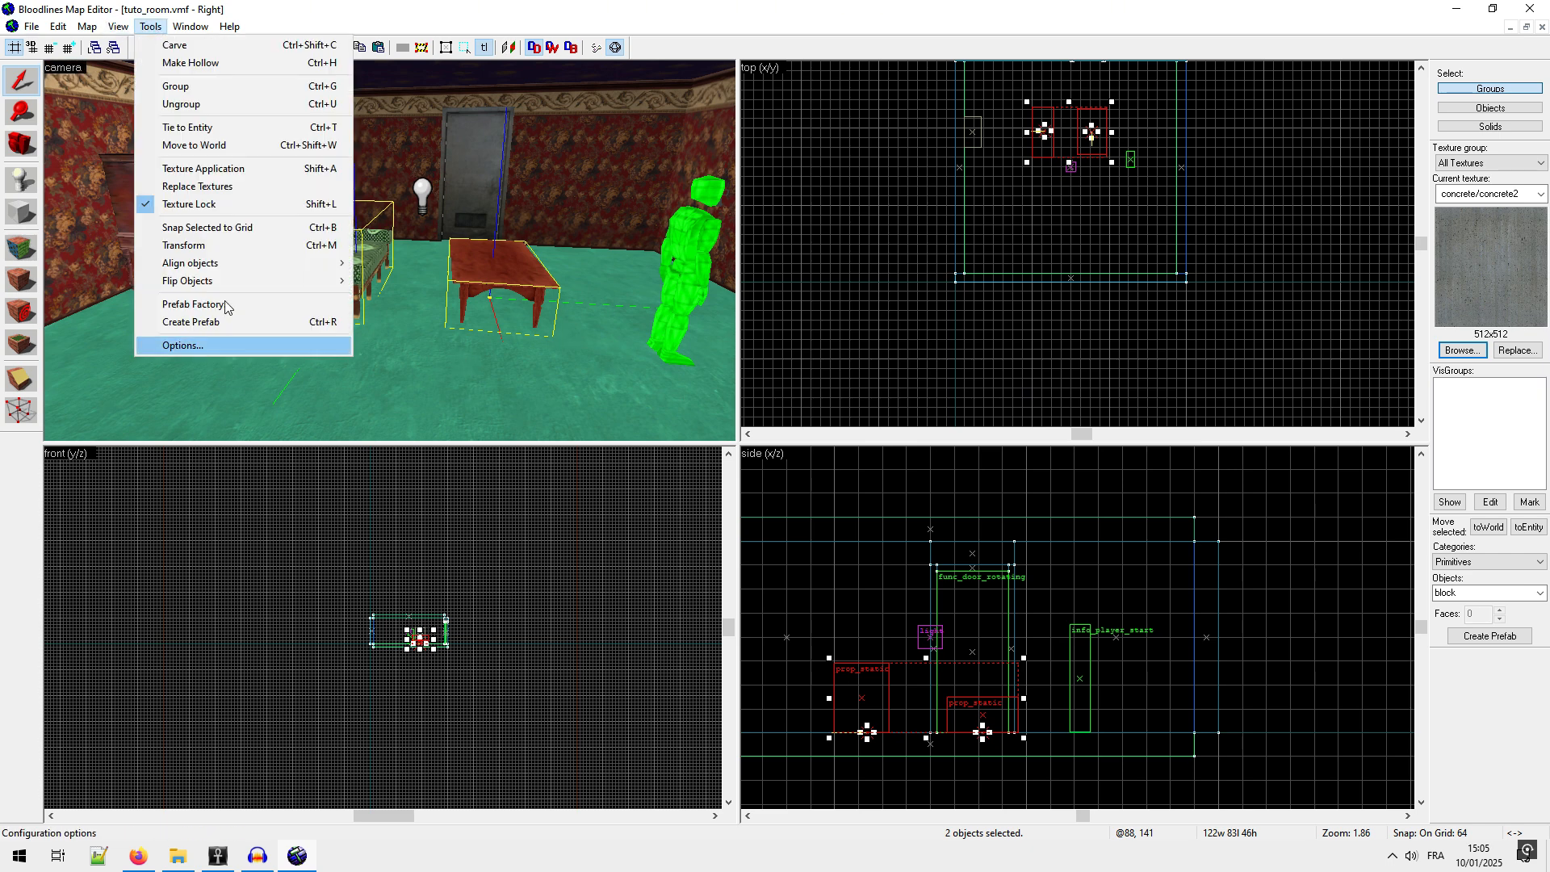
{"action": "left_click", "coordinate": [226, 244]}
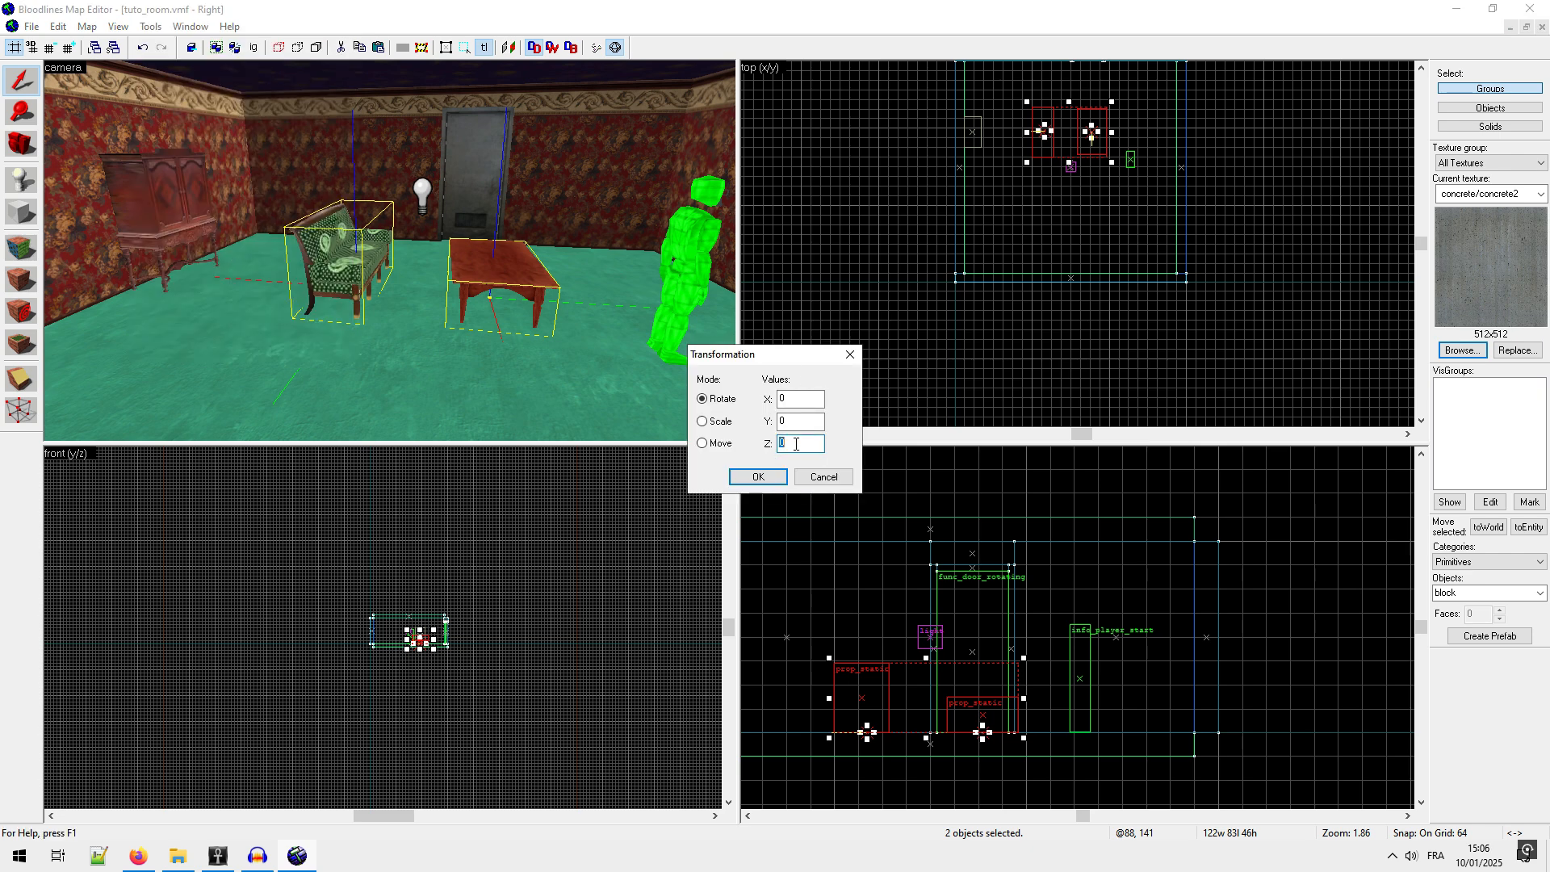
{"action": "type", "text": "180"}
{"action": "left_click", "coordinate": [771, 477]}
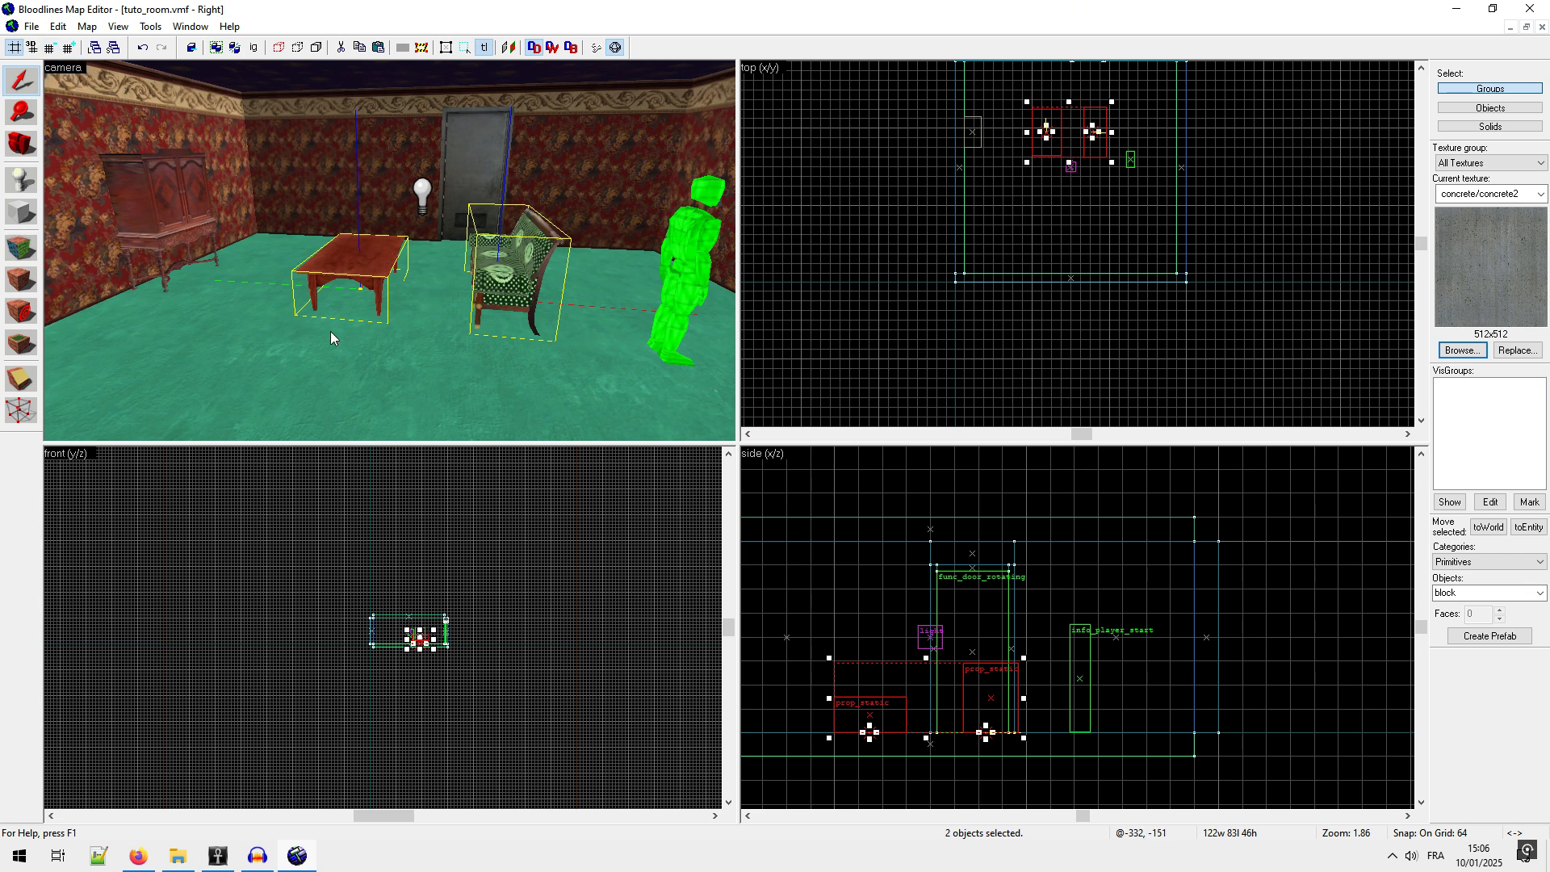
Step: Clear the selection, save the map, and look over the furnished room in the camera view
{"action": "left_click", "coordinate": [52, 26]}
{"action": "left_click", "coordinate": [103, 245]}
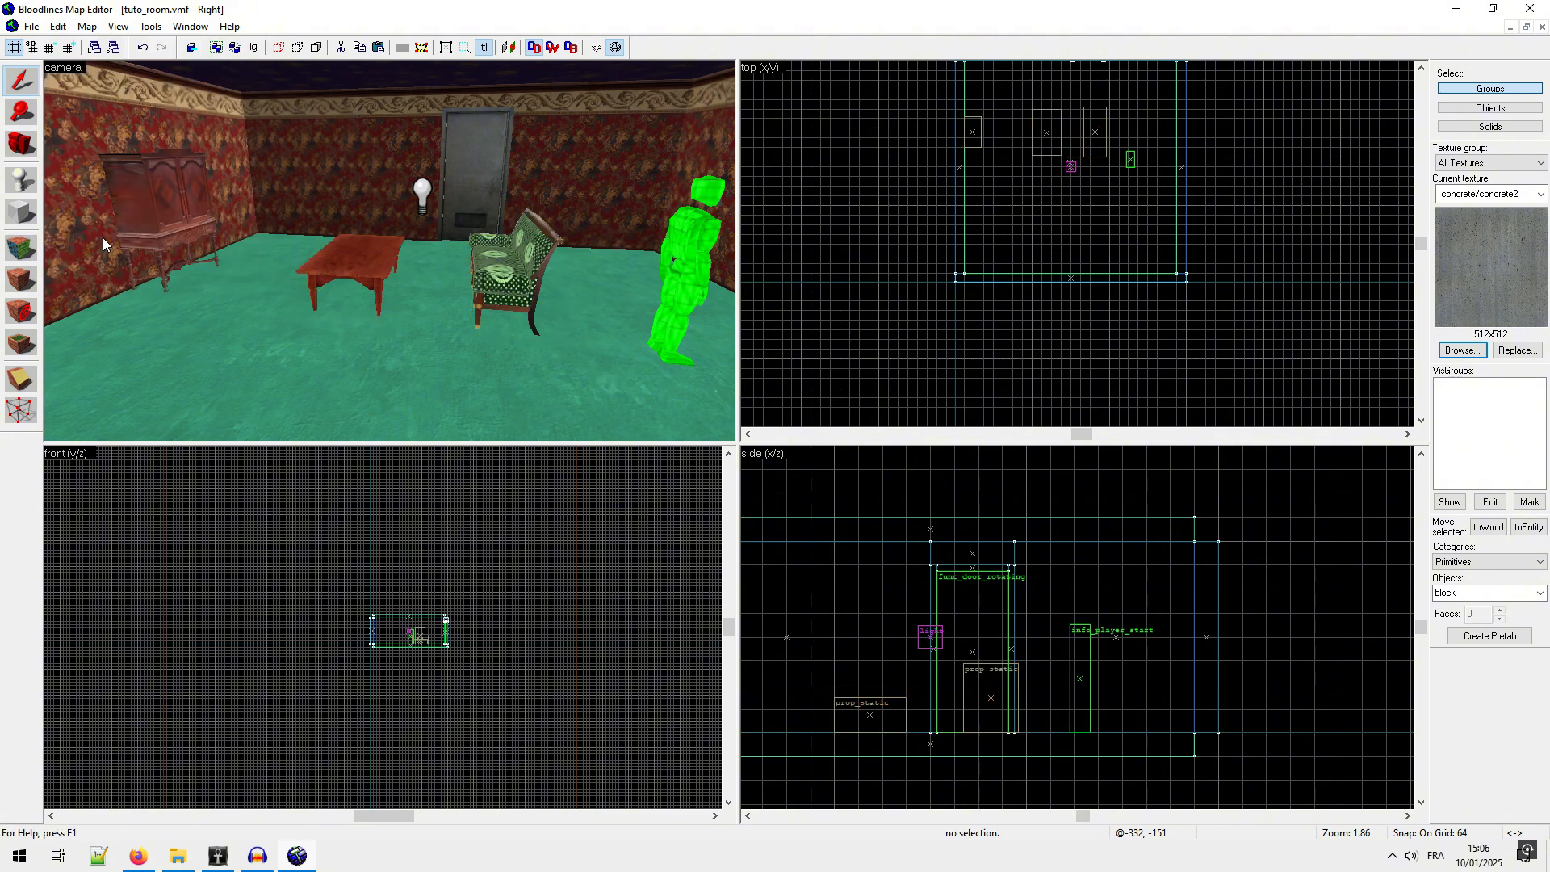
{"action": "left_click", "coordinate": [30, 26]}
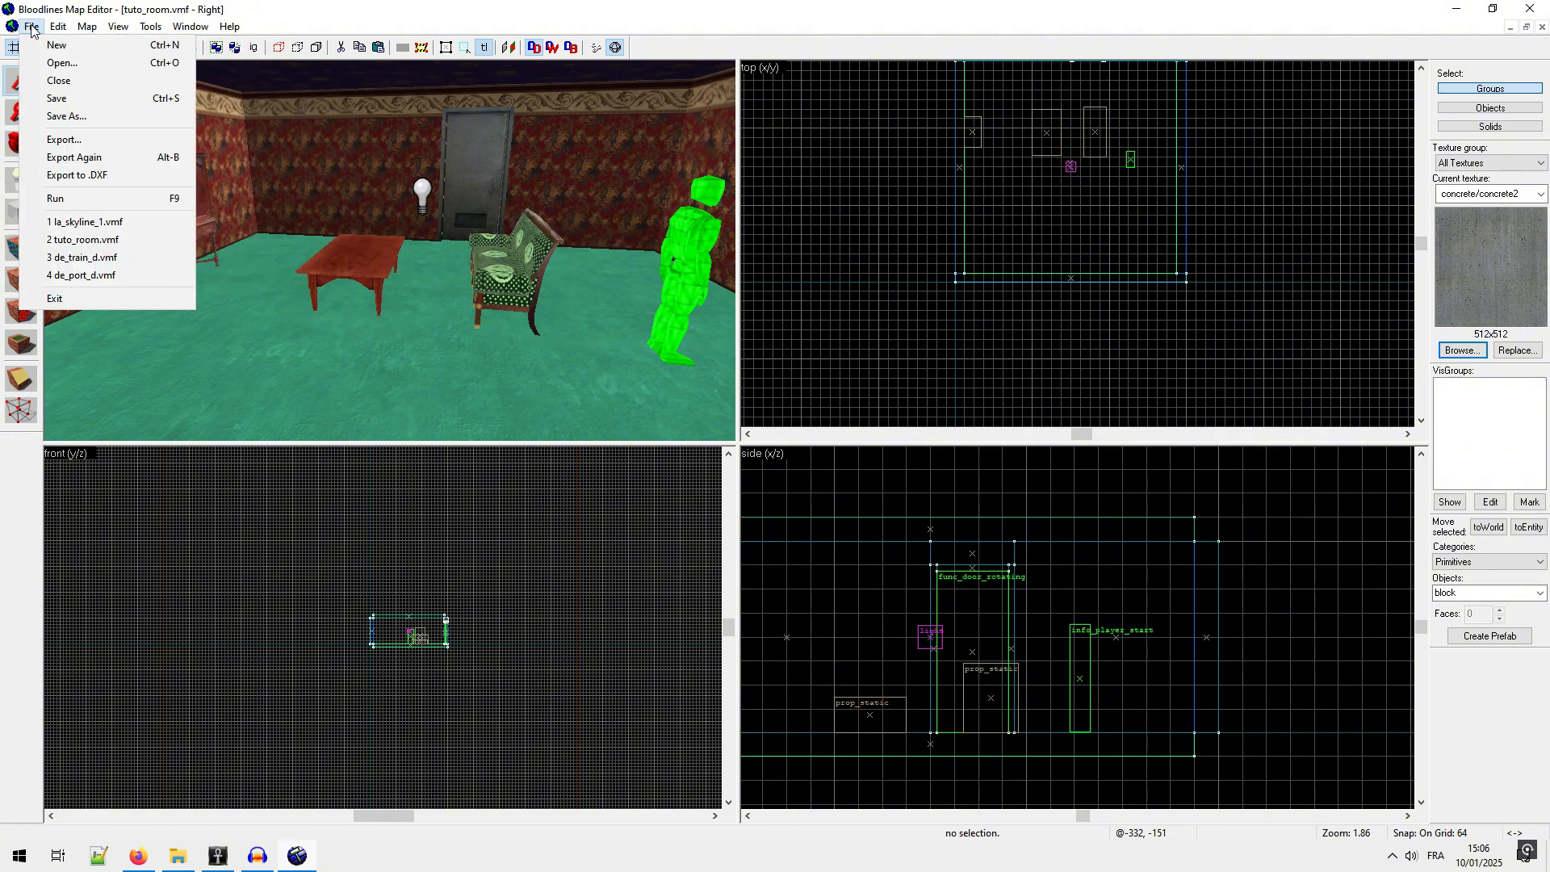
{"action": "left_click", "coordinate": [56, 99]}
{"action": "key", "text": "z"}
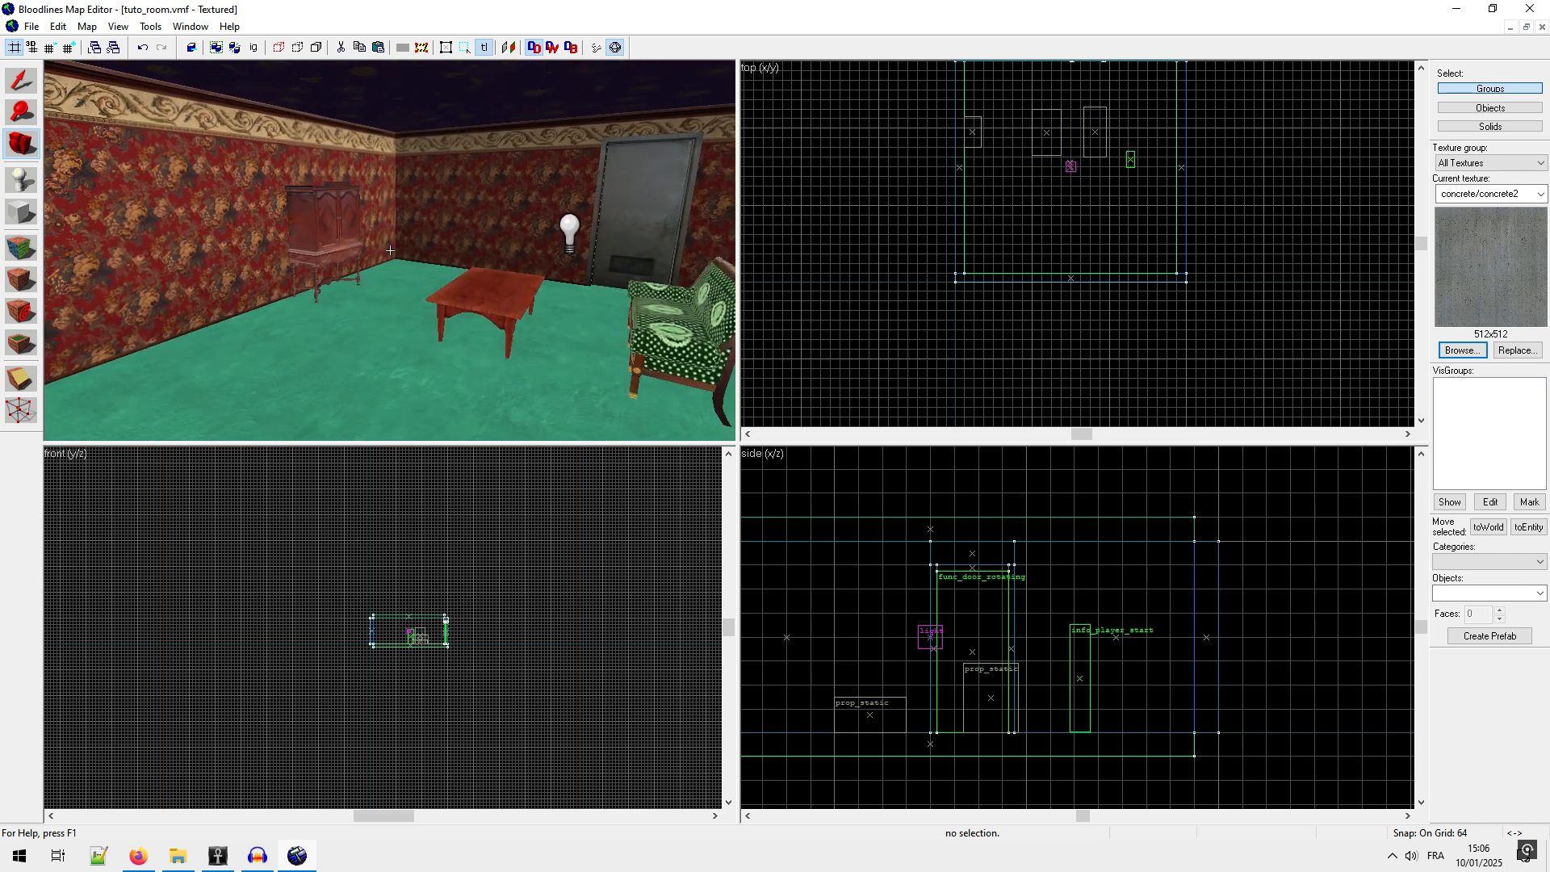
{"action": "right_click_drag", "start_coordinate": [390, 251], "coordinate": [390, 251]}
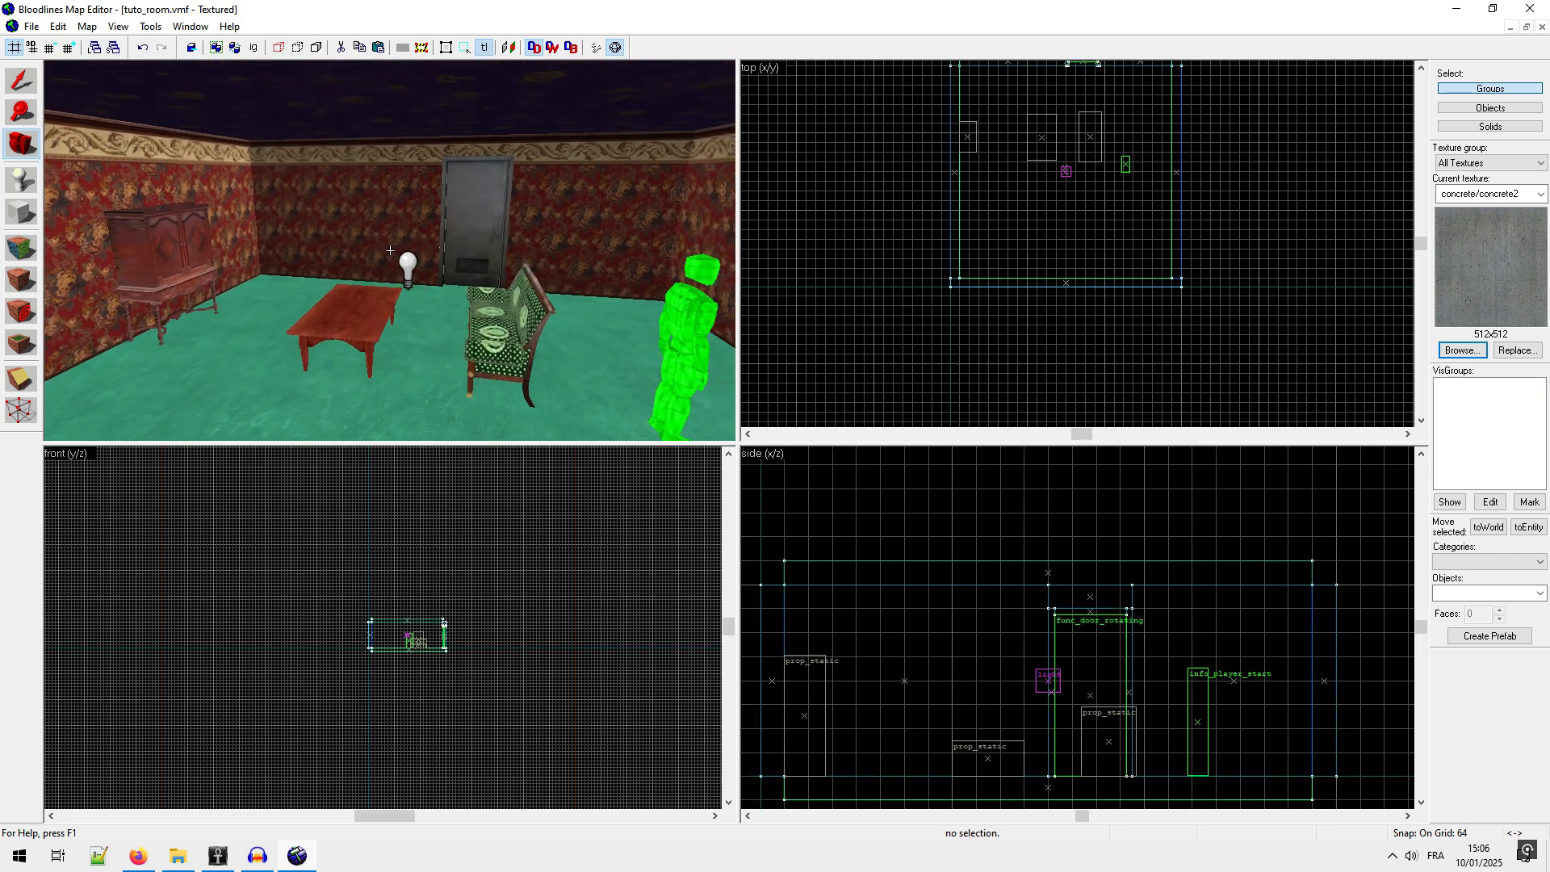
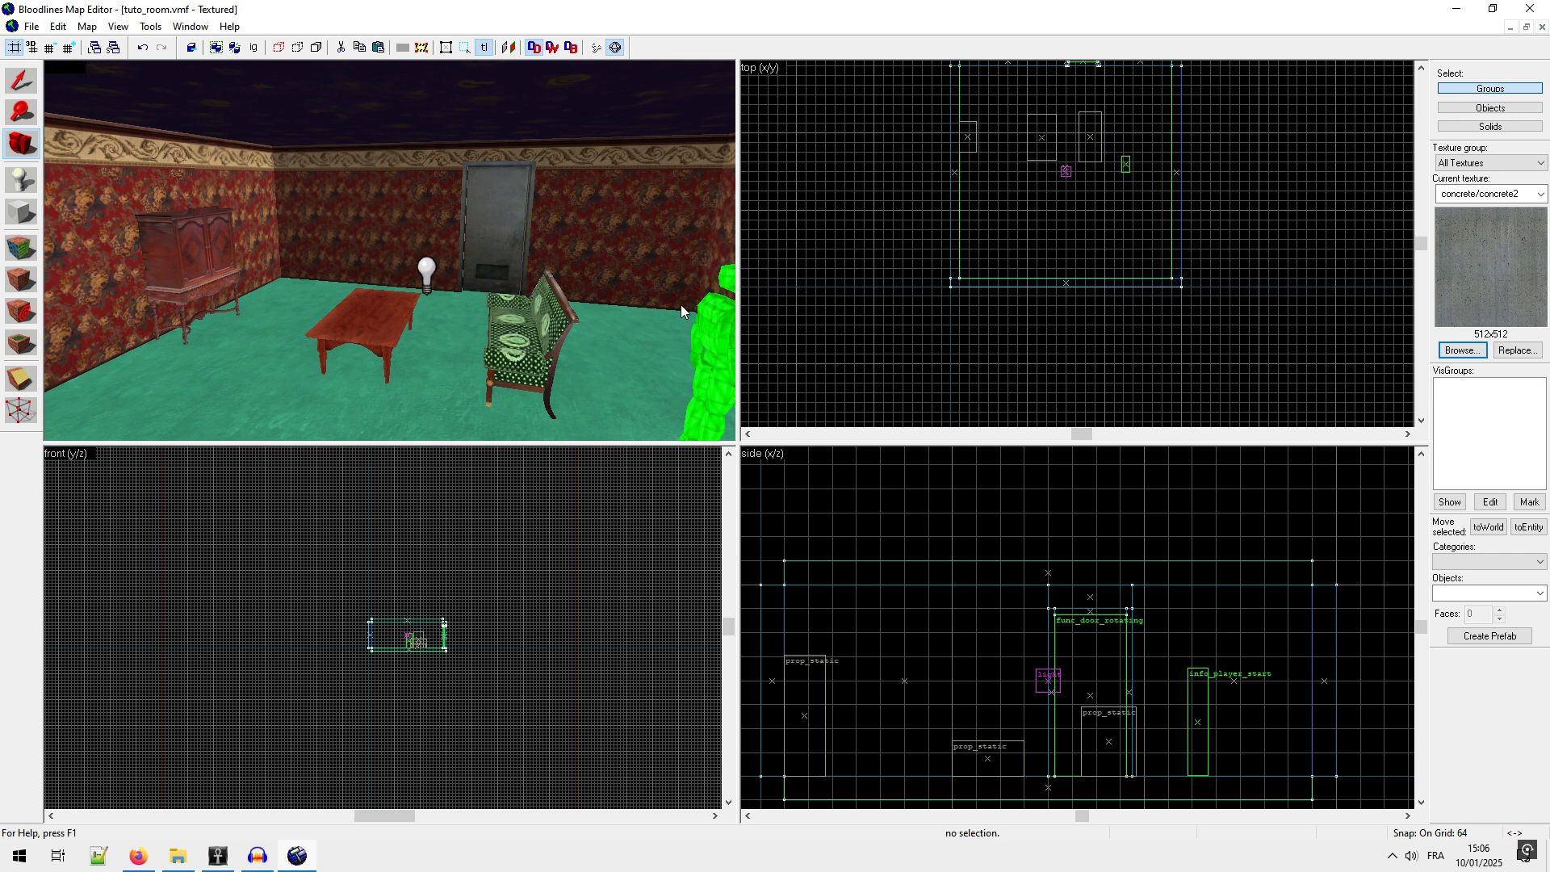
Step: Select and copy the room's ceiling, floor, both side walls and the wall section on the armoire side of the door
{"action": "left_click", "coordinate": [26, 76]}
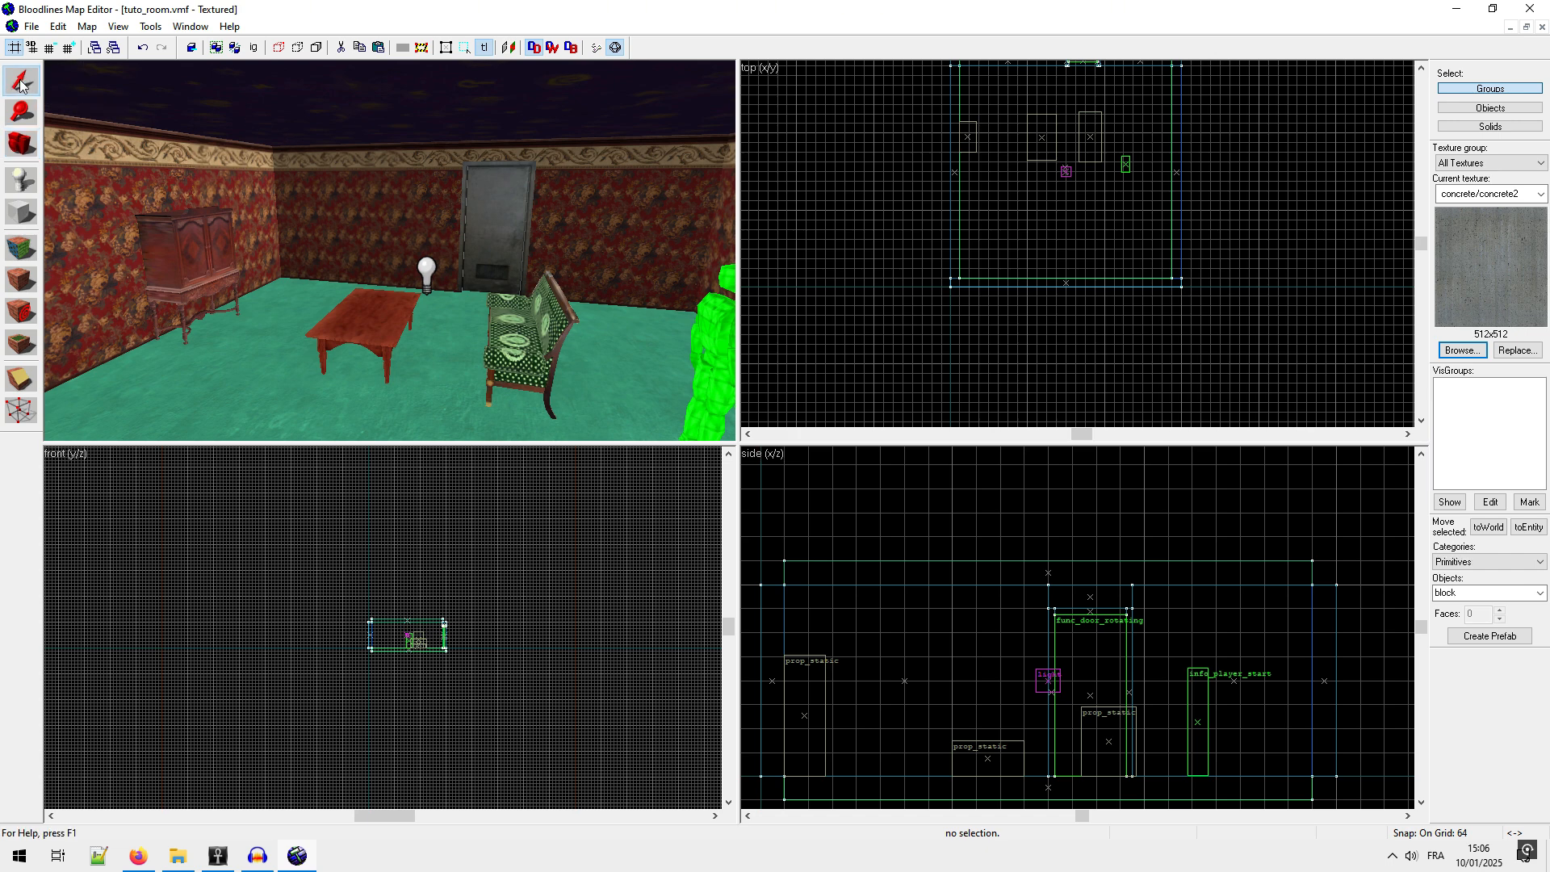
{"action": "left_click", "coordinate": [256, 94]}
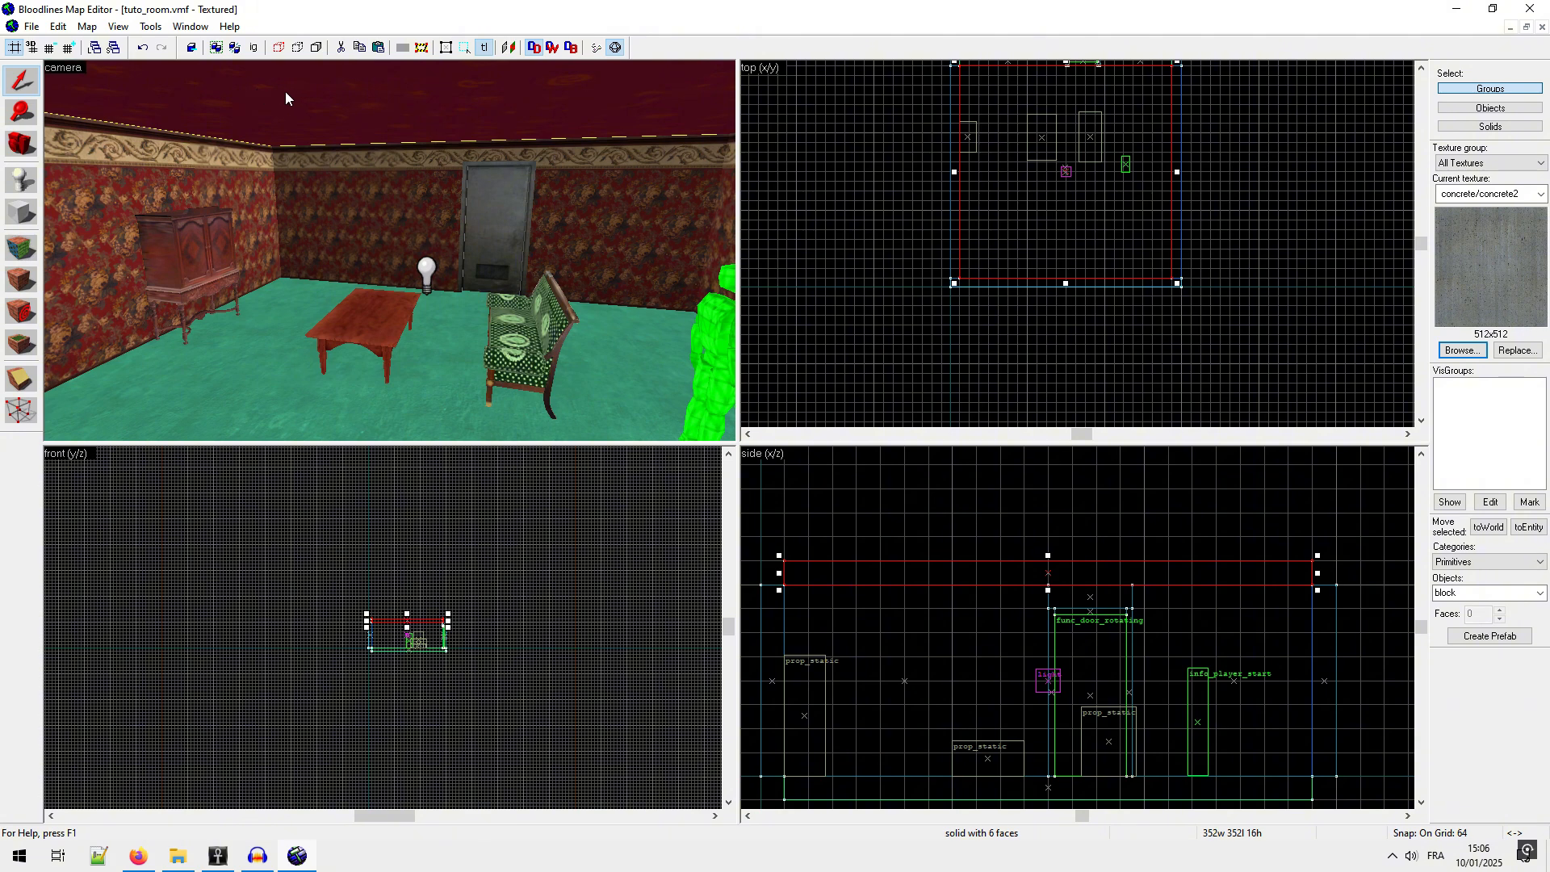
{"action": "left_click", "coordinate": [236, 159], "text": "ctrl"}
{"action": "left_click", "coordinate": [259, 337], "text": "ctrl"}
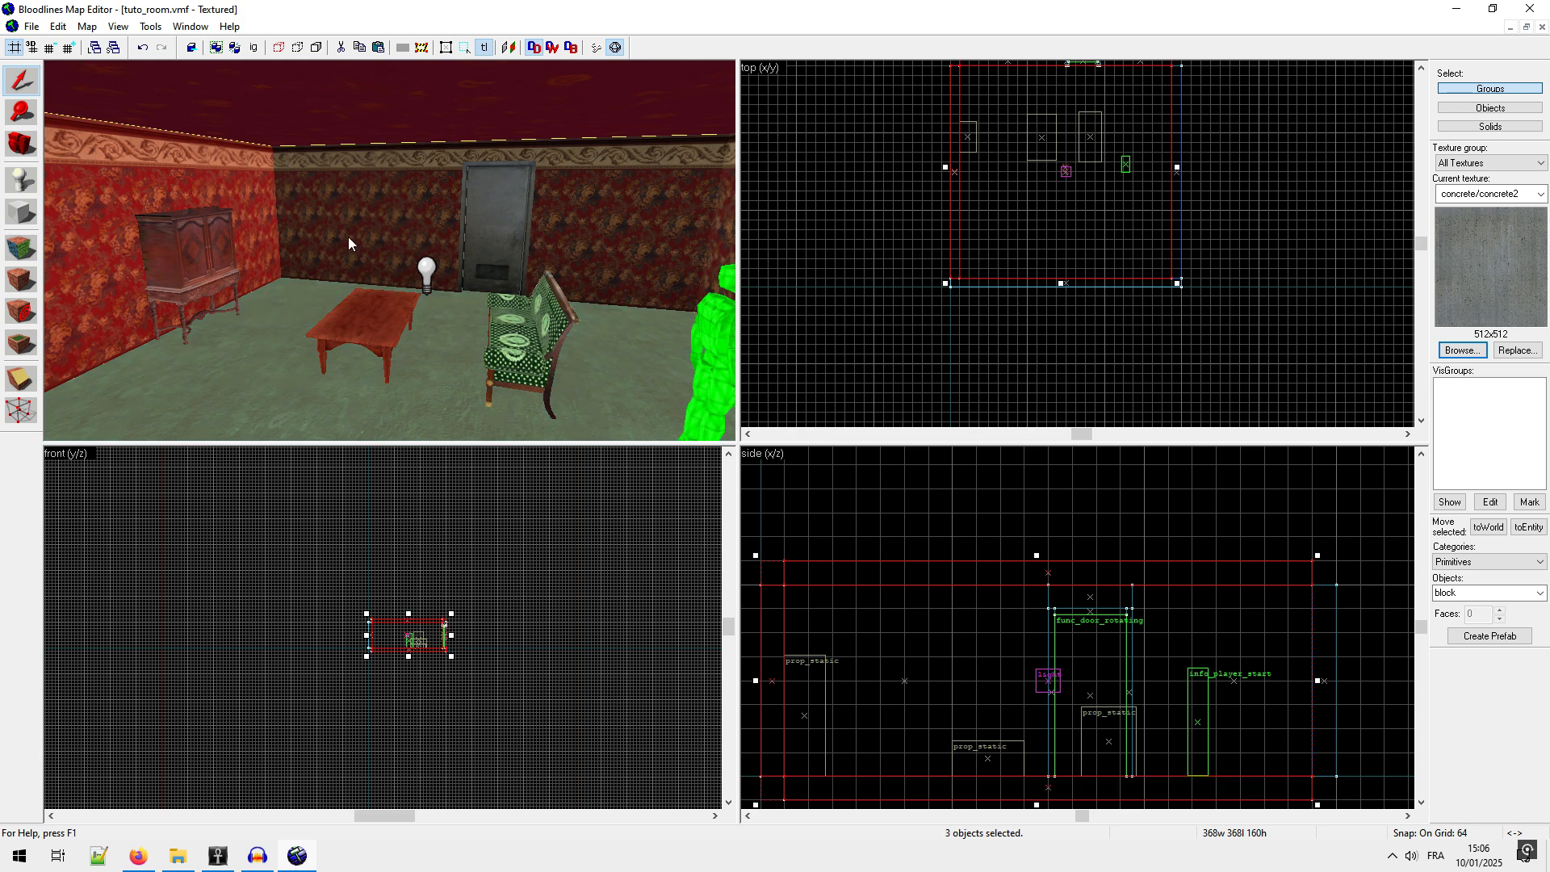
{"action": "left_click", "coordinate": [352, 216], "text": "ctrl"}
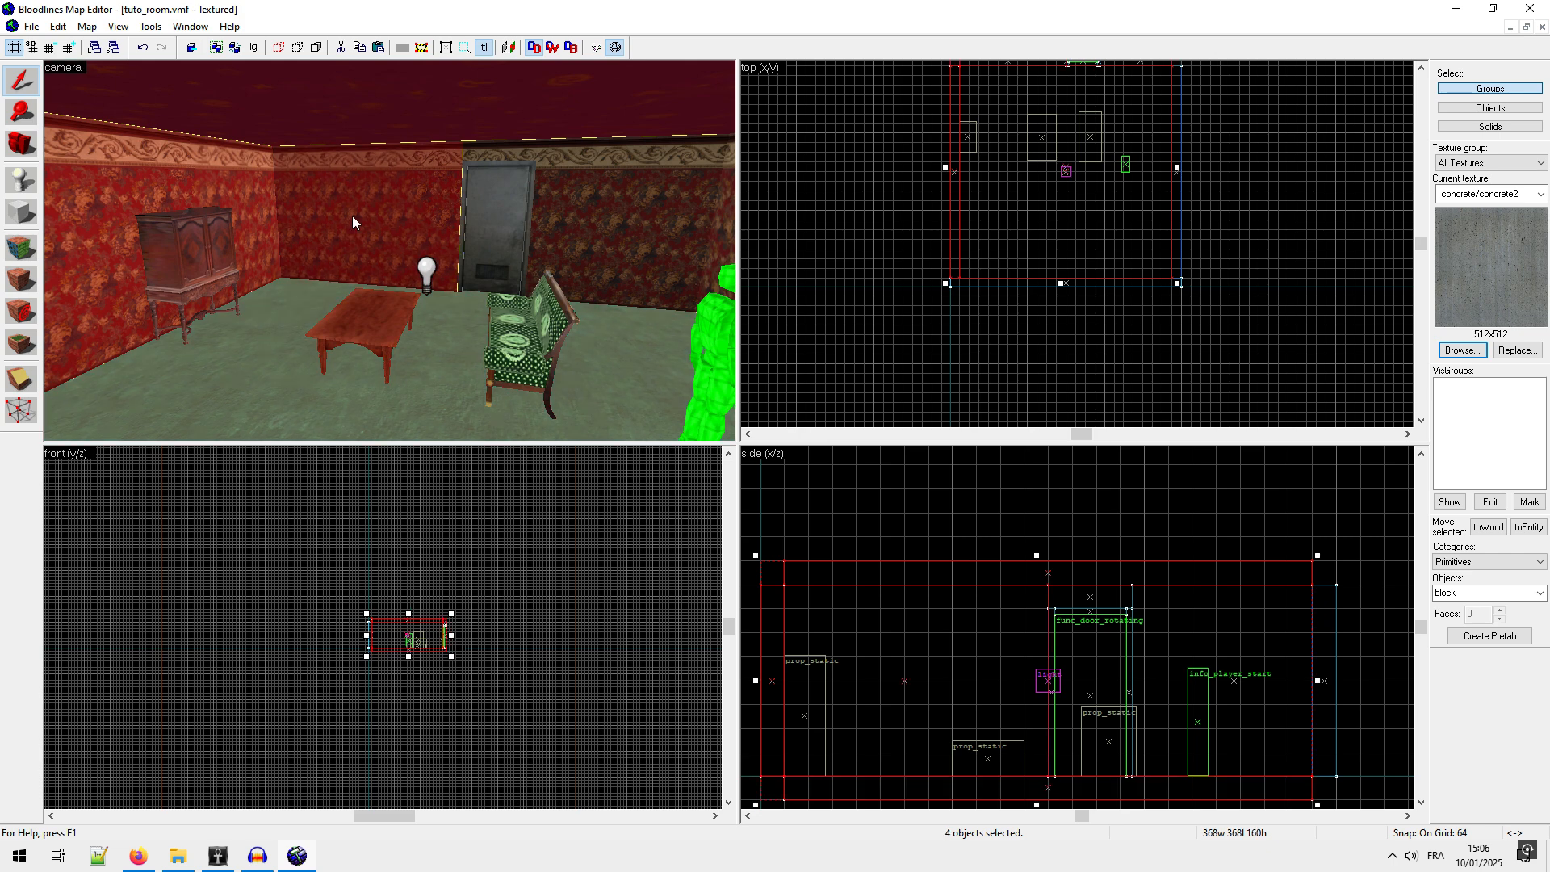
{"action": "left_click", "coordinate": [727, 225], "text": "ctrl"}
{"action": "left_click", "coordinate": [21, 144]}
{"action": "left_click_drag", "start_coordinate": [320, 139], "coordinate": [390, 250]}
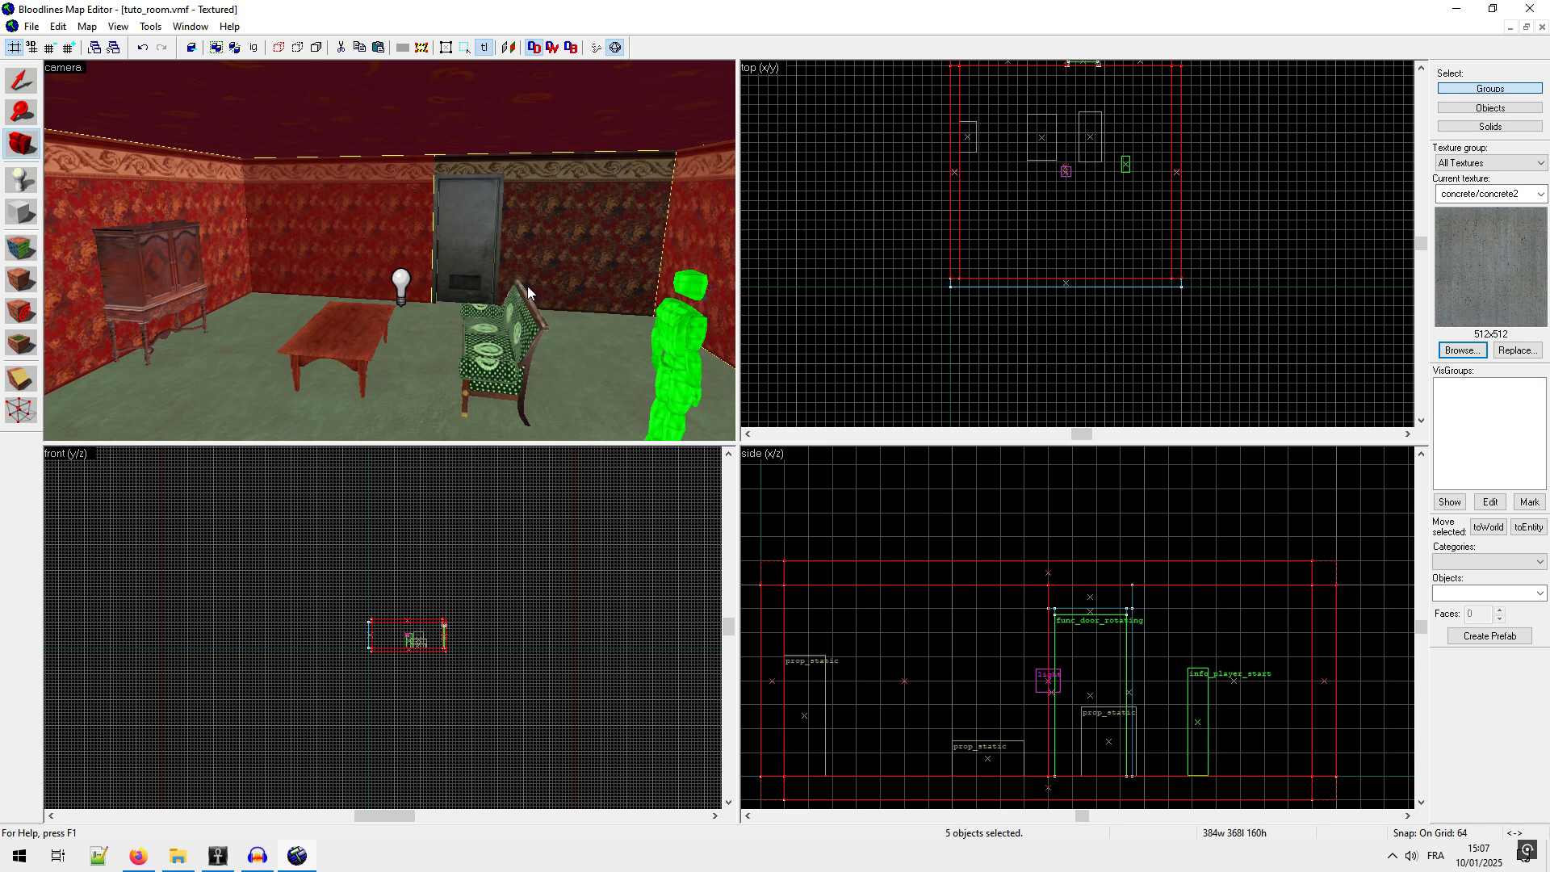
{"action": "left_click", "coordinate": [58, 26]}
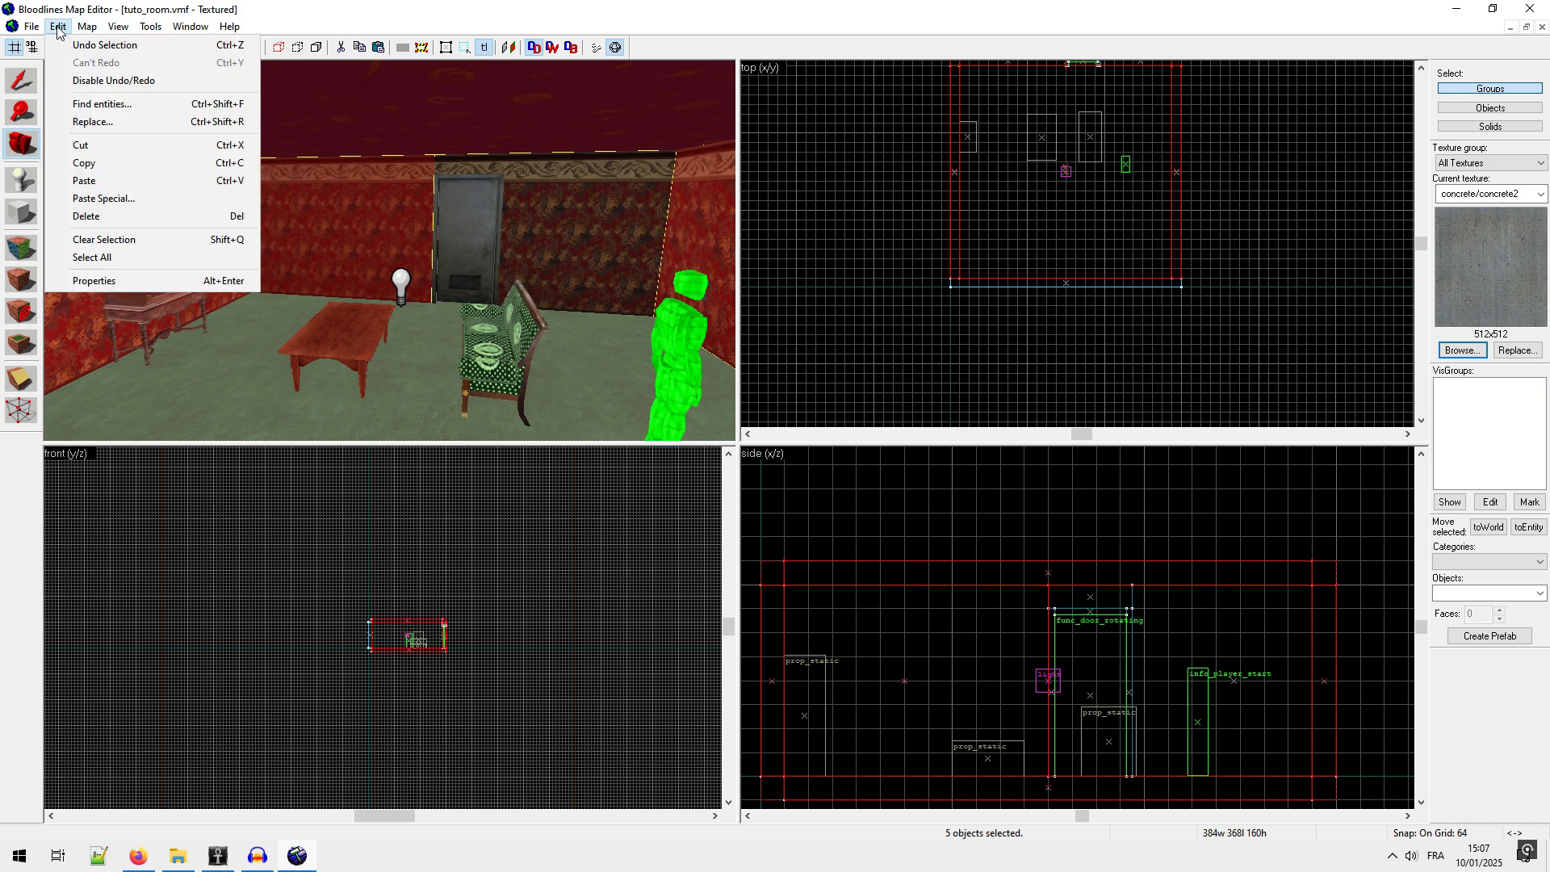
{"action": "left_click", "coordinate": [84, 164]}
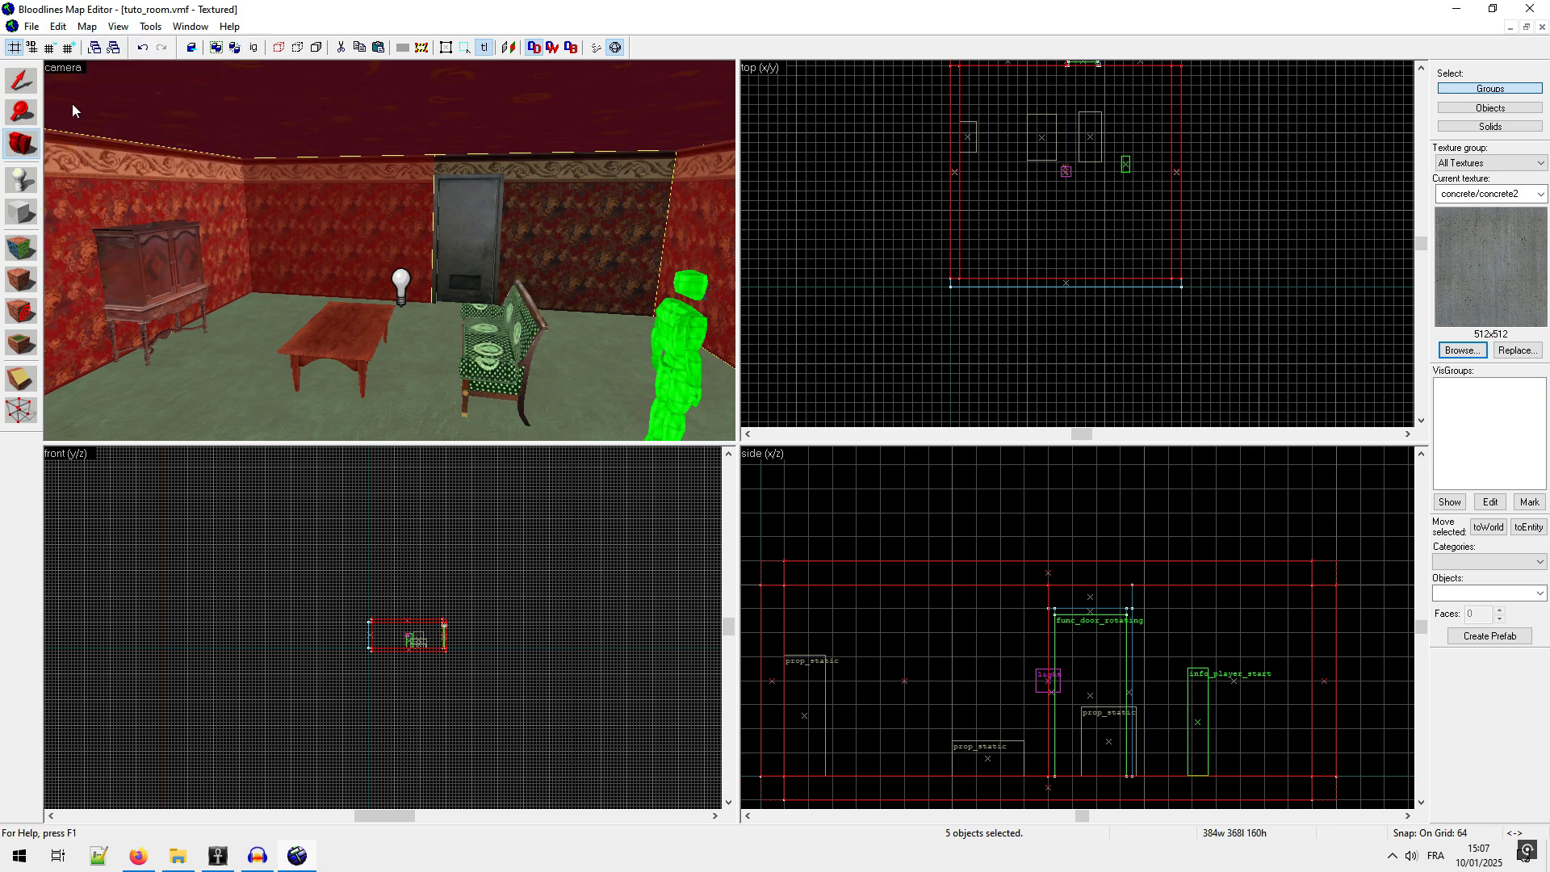
Step: Set the grid size to 16 and paste one copy of the room brushes at the original's centre without offset or rotation
{"action": "left_click", "coordinate": [69, 48]}
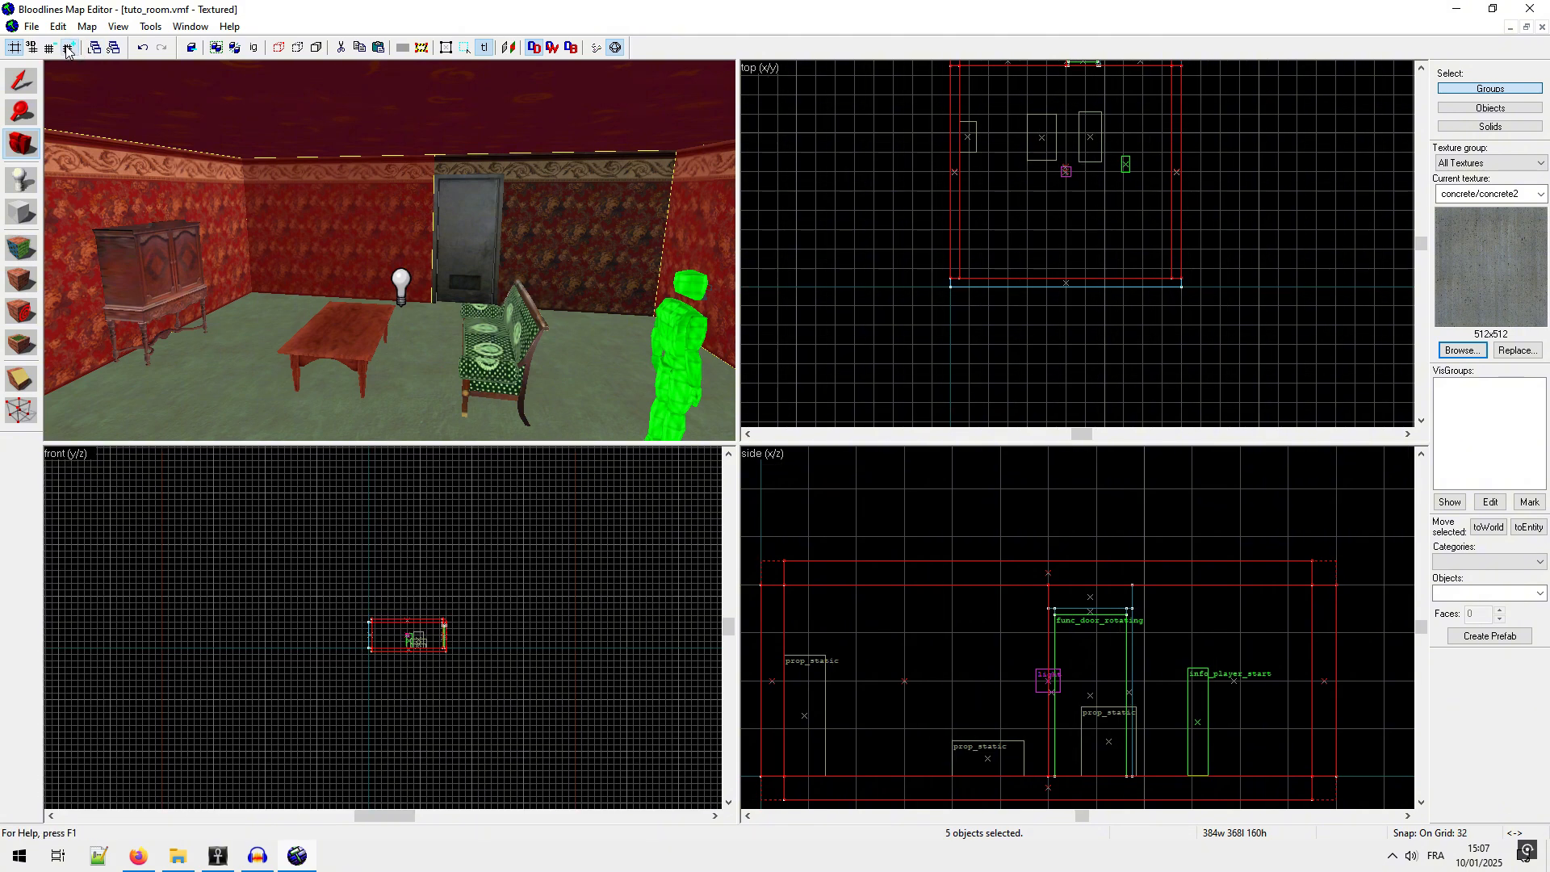
{"action": "left_click", "coordinate": [68, 48]}
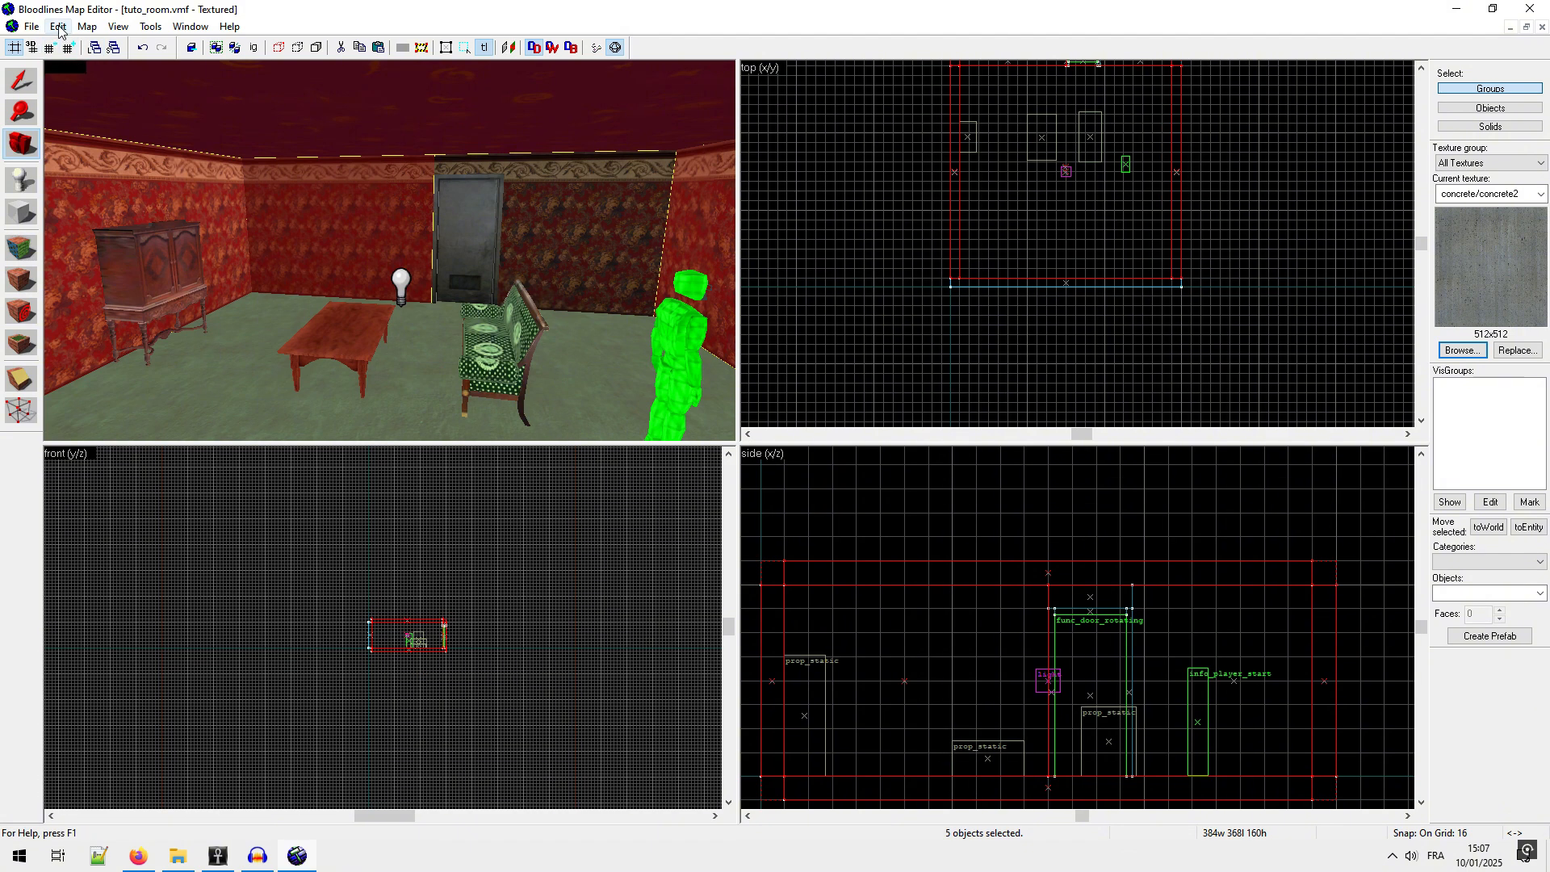
{"action": "left_click", "coordinate": [58, 27]}
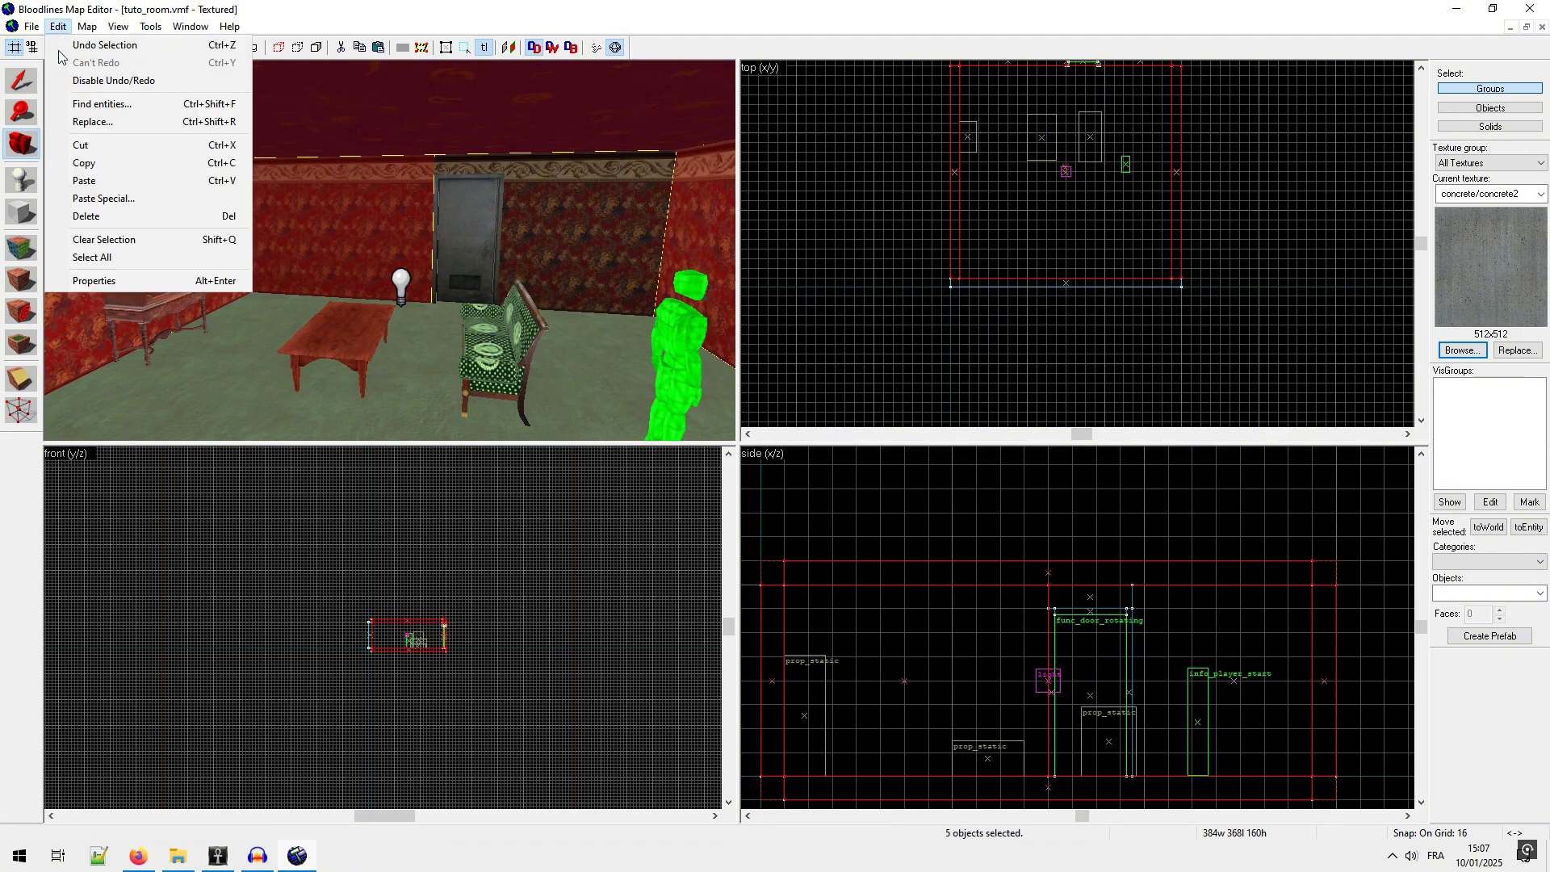
{"action": "left_click", "coordinate": [100, 199]}
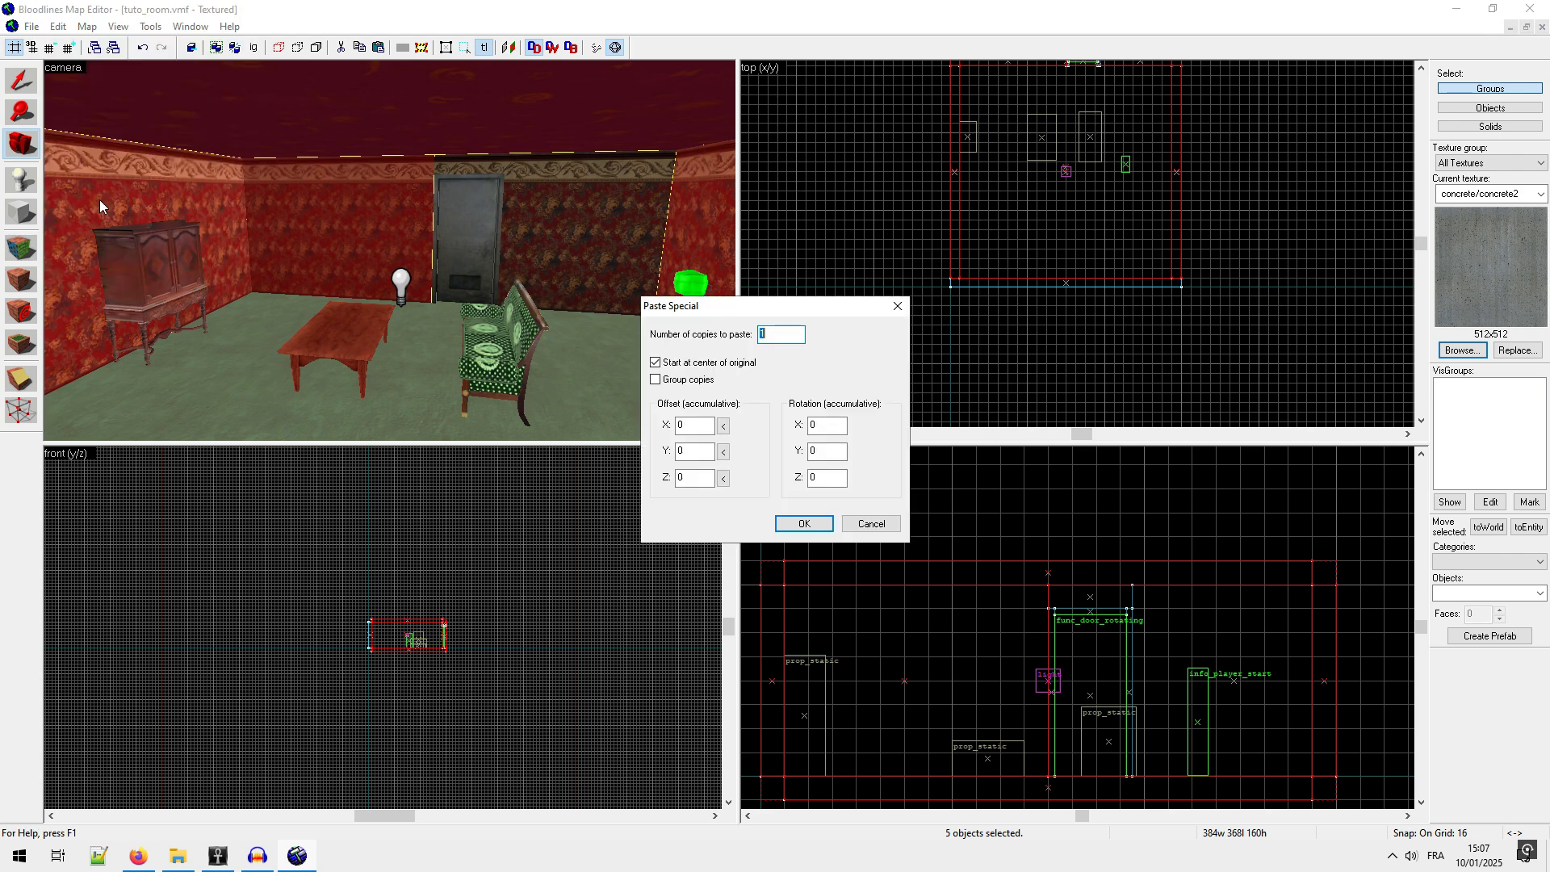
{"action": "left_click", "coordinate": [799, 519]}
Step: Nudge the copied room brushes past the door wall so they form a second room adjoining the first
{"action": "key", "text": "Up"}
{"action": "key", "text": "Up"}
{"action": "key", "text": "Up"}
{"action": "key", "text": "Up"}
{"action": "key", "text": "Up"}
{"action": "key", "text": "Up"}
{"action": "key", "text": "Up"}
{"action": "key", "text": "Up"}
{"action": "key", "text": "Up"}
{"action": "key", "text": "Up"}
{"action": "key", "text": "Up"}
{"action": "key", "text": "Up"}
{"action": "key", "text": "Up"}
{"action": "key", "text": "Up"}
{"action": "key", "text": "Up"}
{"action": "key", "text": "Up"}
{"action": "key", "text": "Up"}
{"action": "key", "text": "Up"}
{"action": "key", "text": "Up"}
{"action": "key", "text": "Up"}
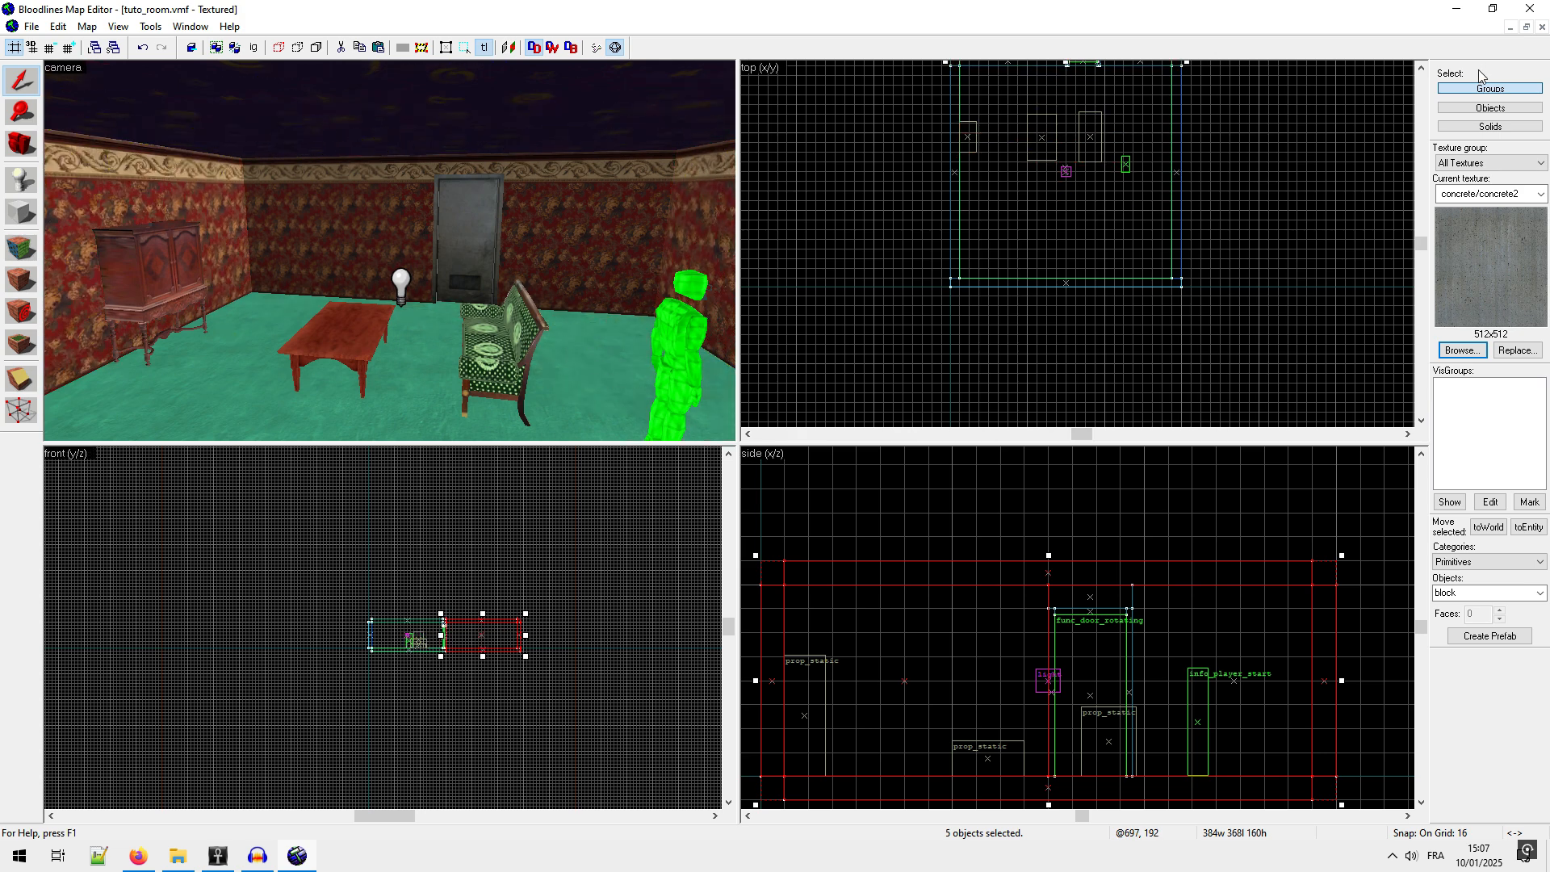
{"action": "left_click", "coordinate": [1423, 69]}
{"action": "left_click", "coordinate": [1423, 70]}
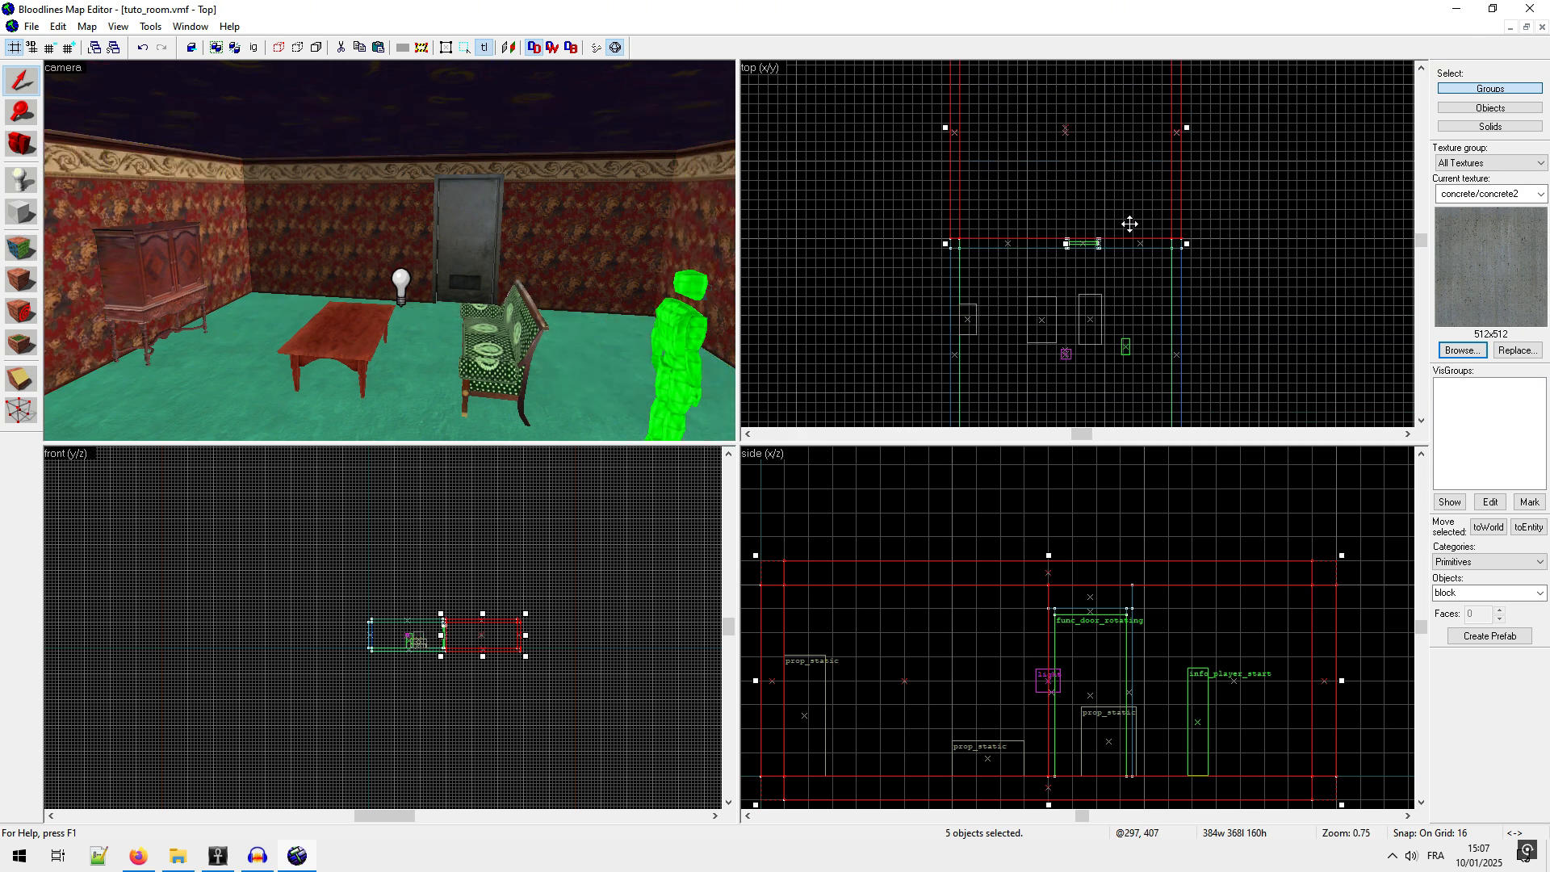
{"action": "scroll", "coordinate": [1126, 224], "scroll_direction": "up", "scroll_amount": 4}
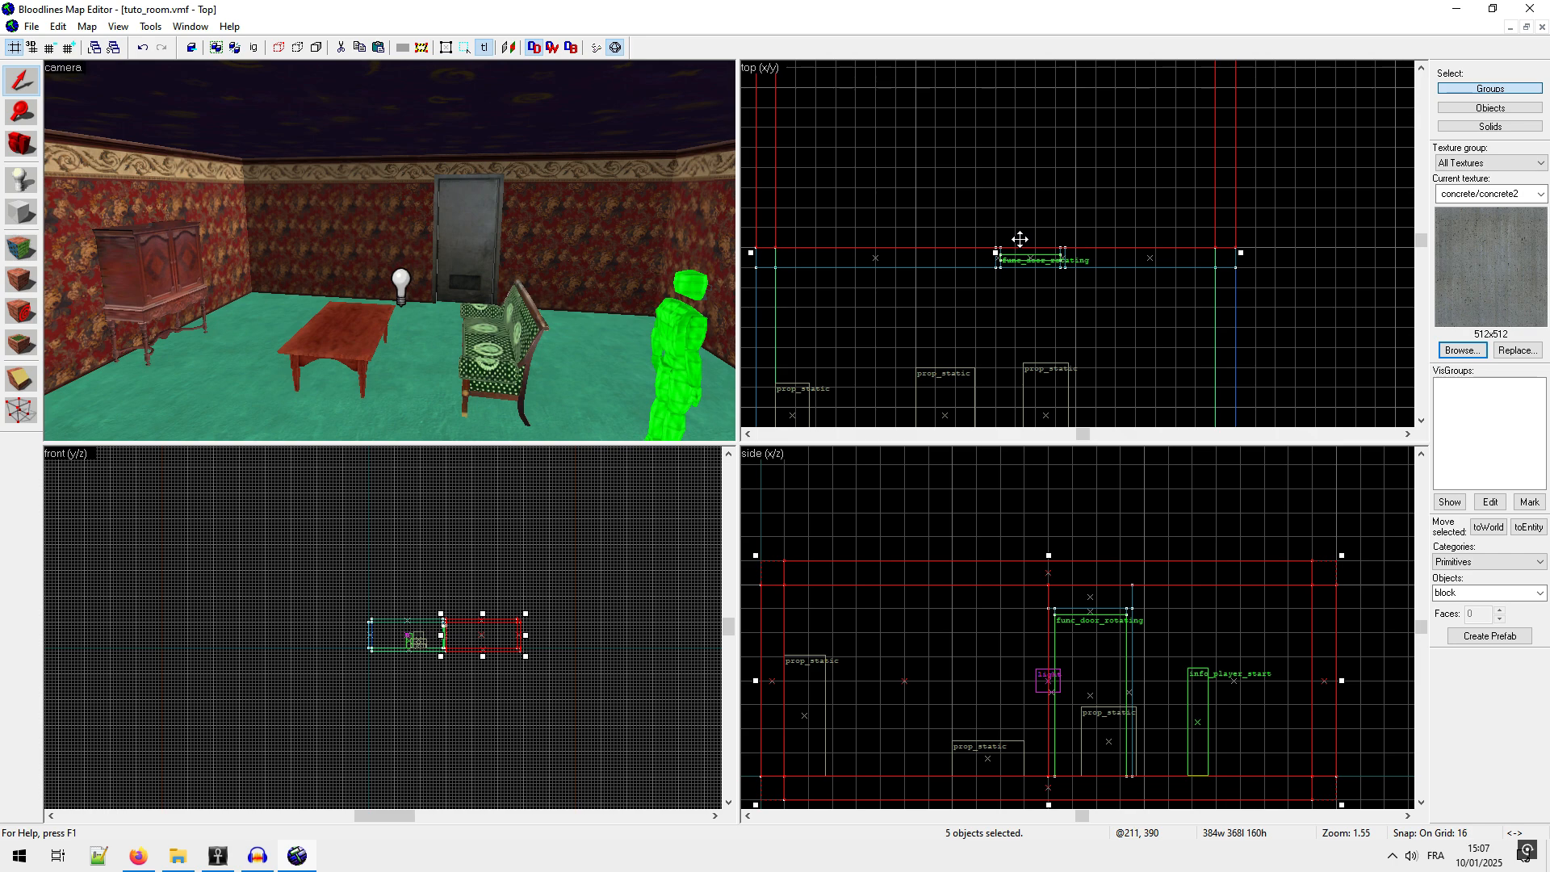
Step: Stretch the second room's far wall to 368 units wide so it closes the gap up to the opposite side wall
{"action": "left_click", "coordinate": [20, 145]}
{"action": "left_click_drag", "start_coordinate": [242, 235], "coordinate": [390, 251]}
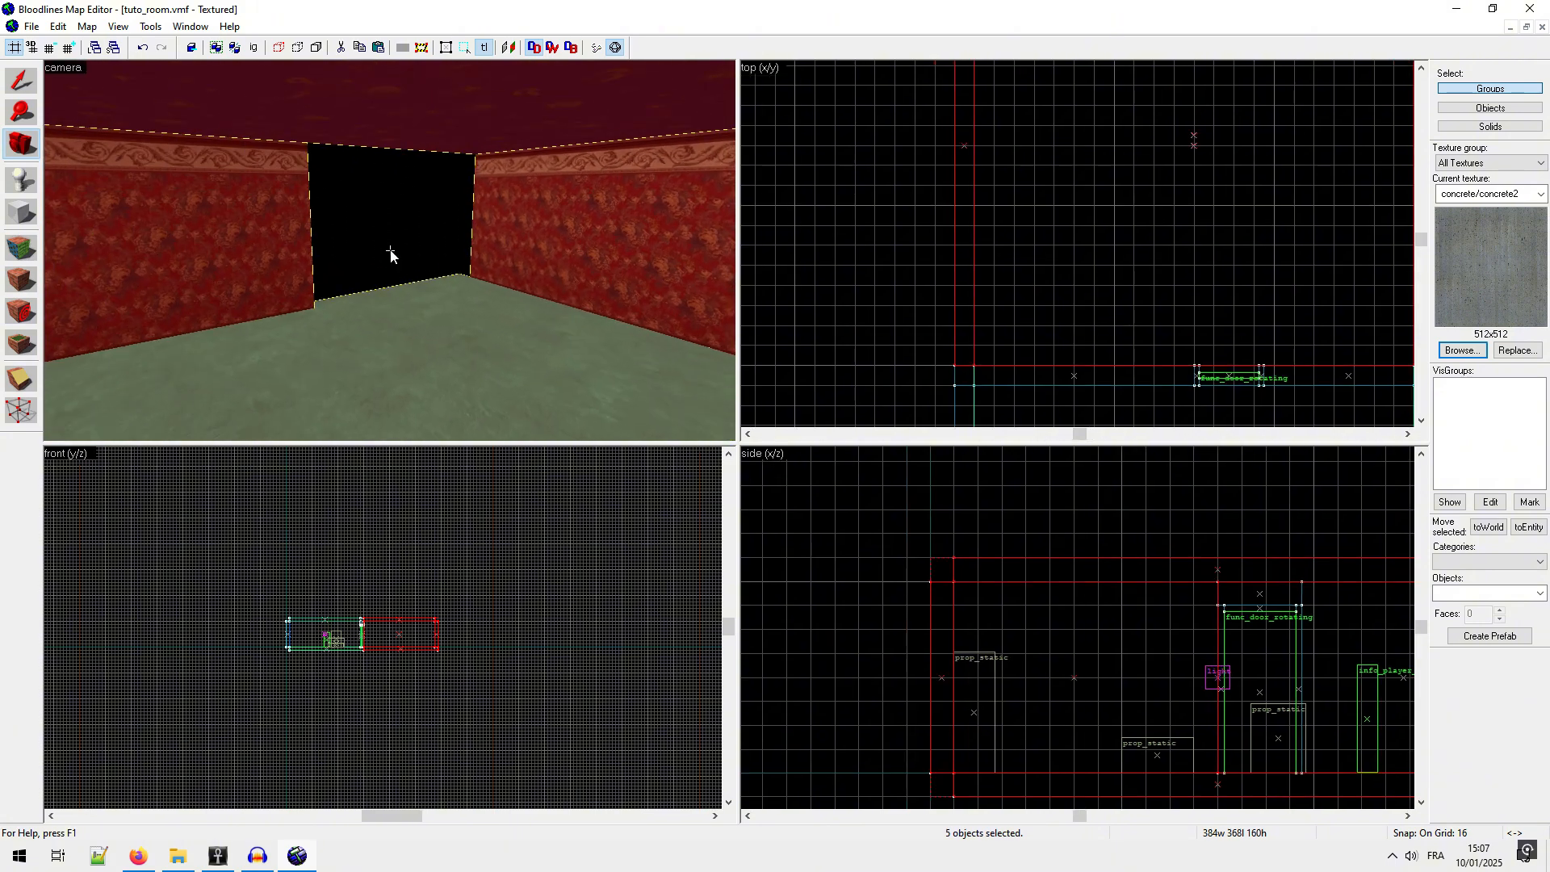
{"action": "left_click", "coordinate": [22, 79]}
{"action": "left_click", "coordinate": [205, 242]}
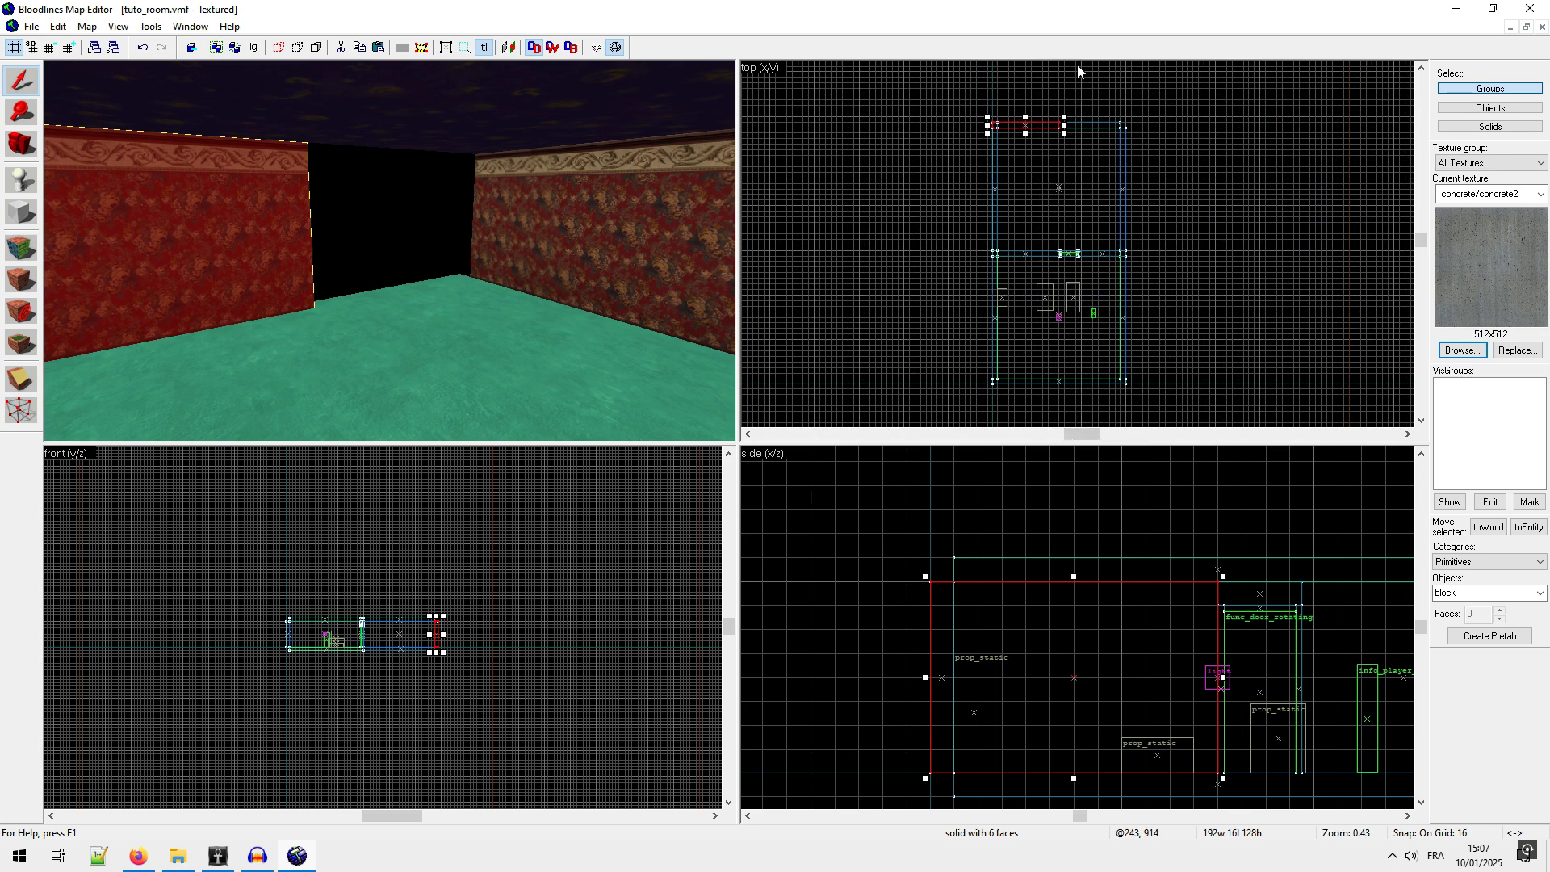
{"action": "scroll", "coordinate": [1077, 71], "scroll_direction": "up", "scroll_amount": 8}
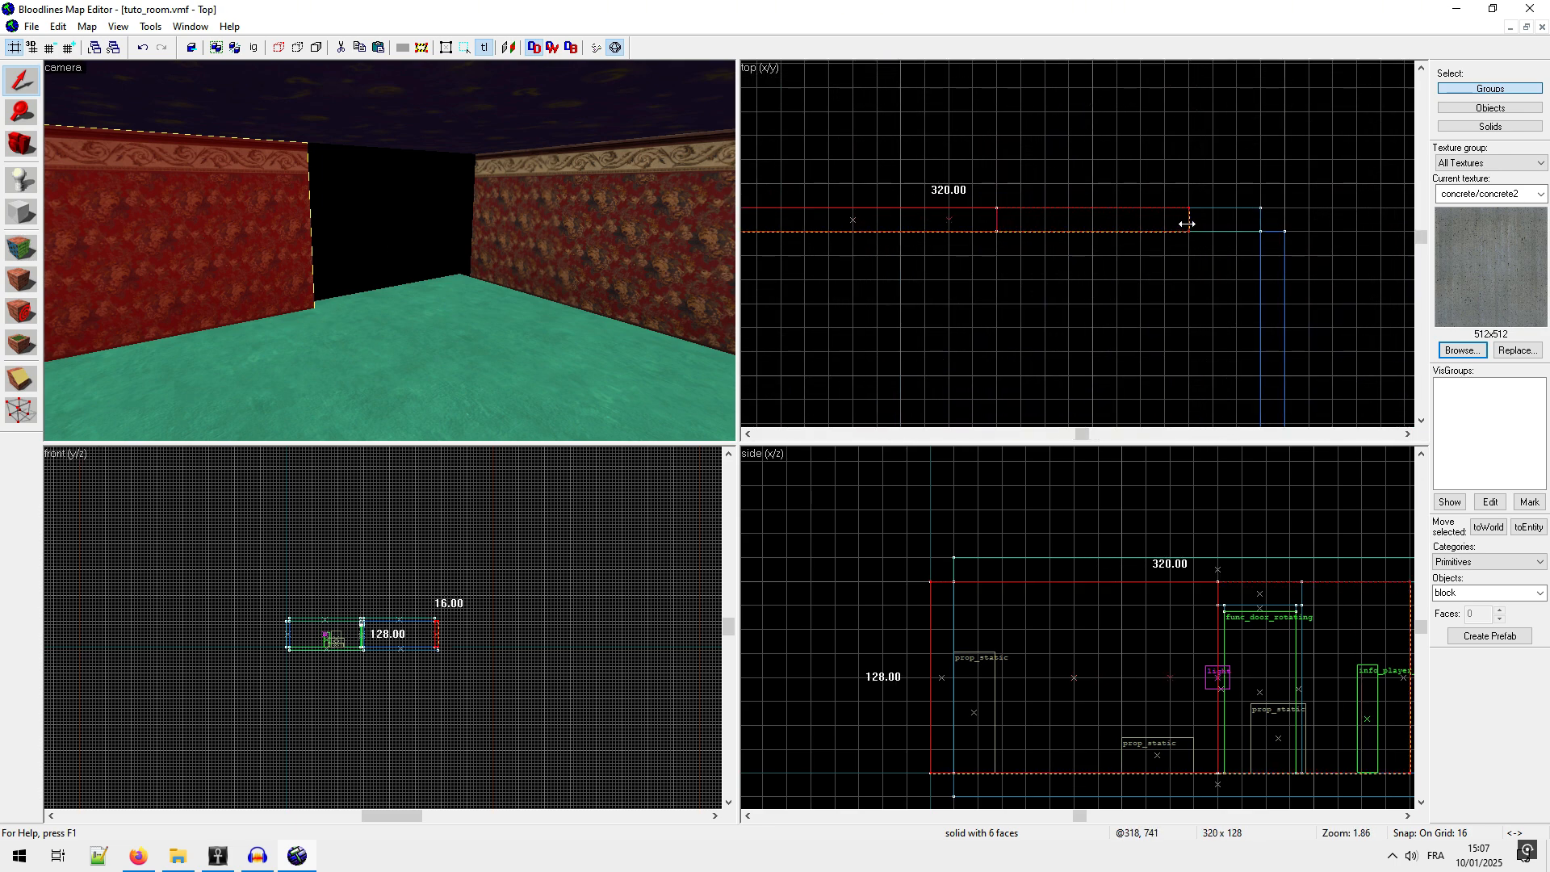
{"action": "left_click_drag", "start_coordinate": [1186, 223], "coordinate": [1270, 229]}
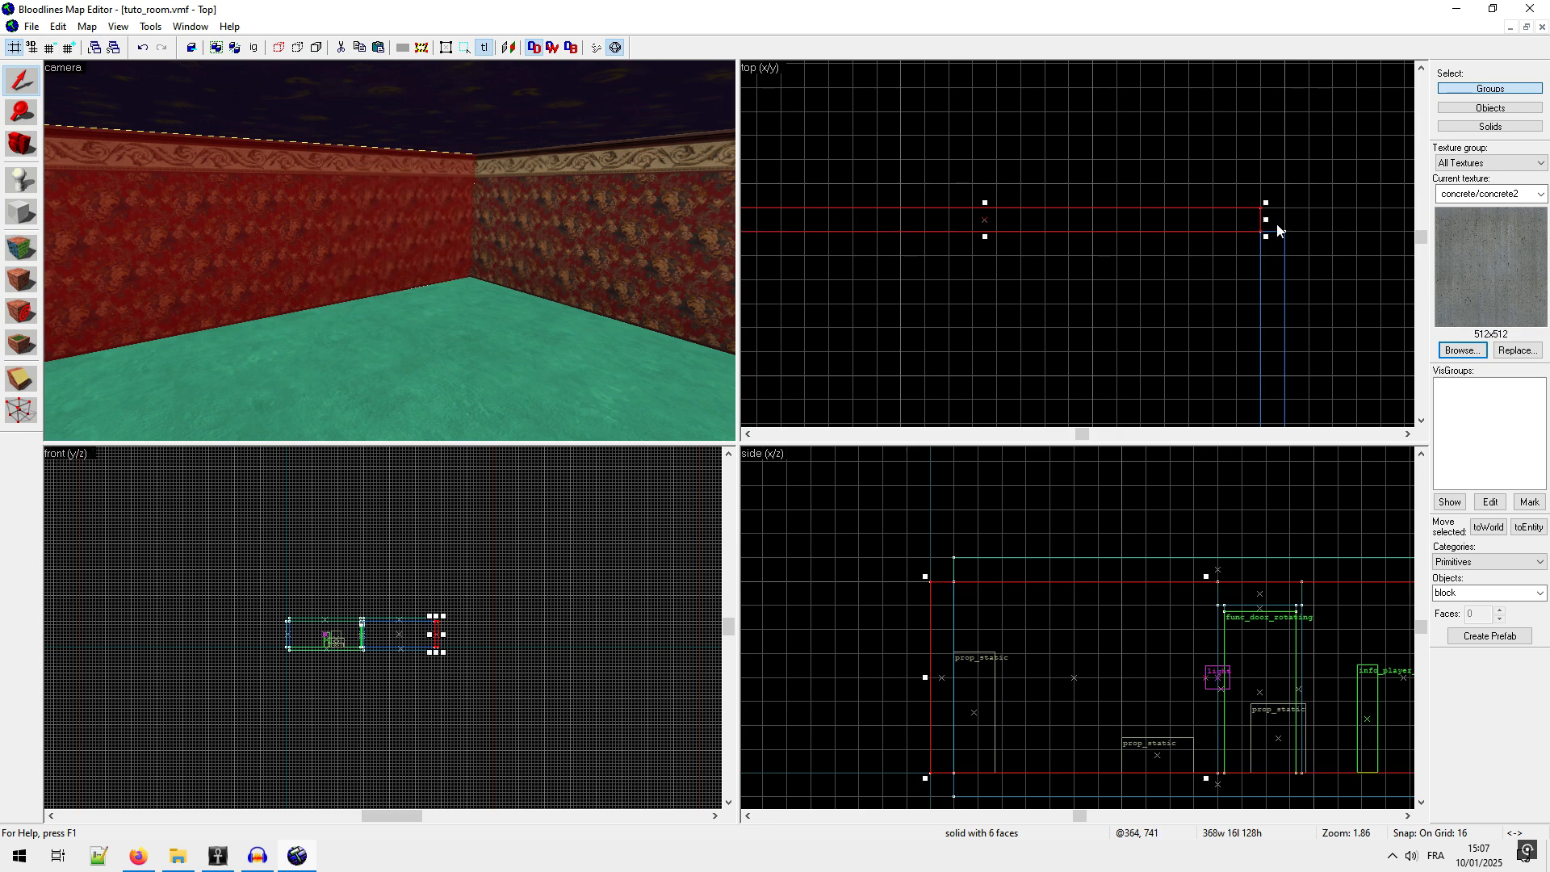
Step: Pick up the plaster/biltwild wallpaper from the second room's side wall and apply it to the adjacent door-wall section and the strip above the door
{"action": "left_click", "coordinate": [21, 144]}
{"action": "left_click_drag", "start_coordinate": [266, 198], "coordinate": [390, 250]}
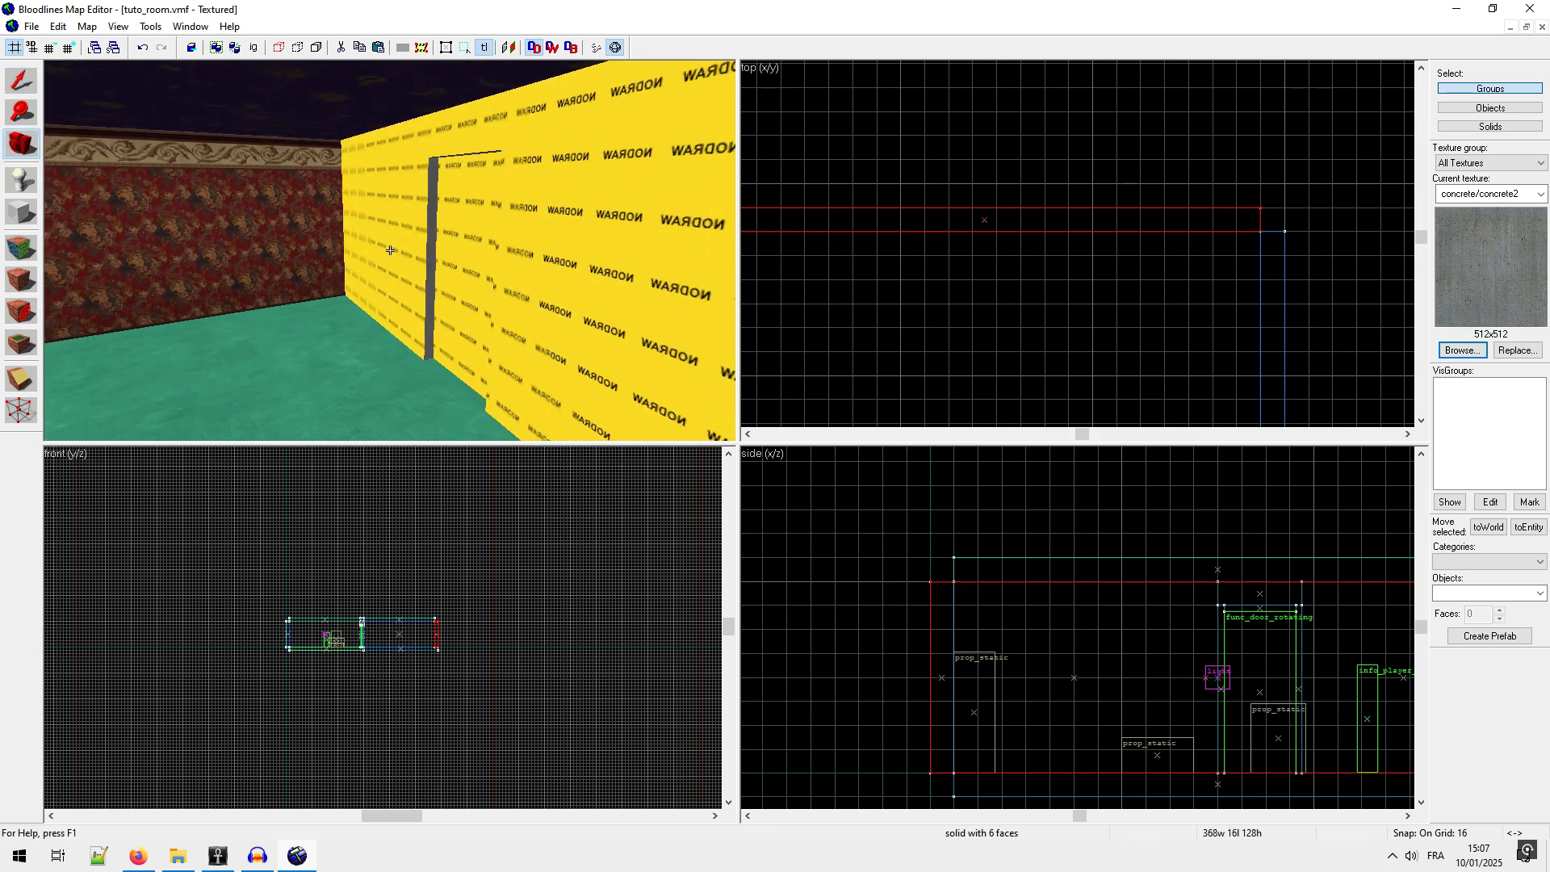
{"action": "right_click_drag", "start_coordinate": [390, 250], "coordinate": [390, 250]}
{"action": "left_click_drag", "start_coordinate": [390, 250], "coordinate": [390, 250]}
{"action": "right_click_drag", "start_coordinate": [390, 251], "coordinate": [390, 250]}
{"action": "left_click_drag", "start_coordinate": [390, 251], "coordinate": [390, 250]}
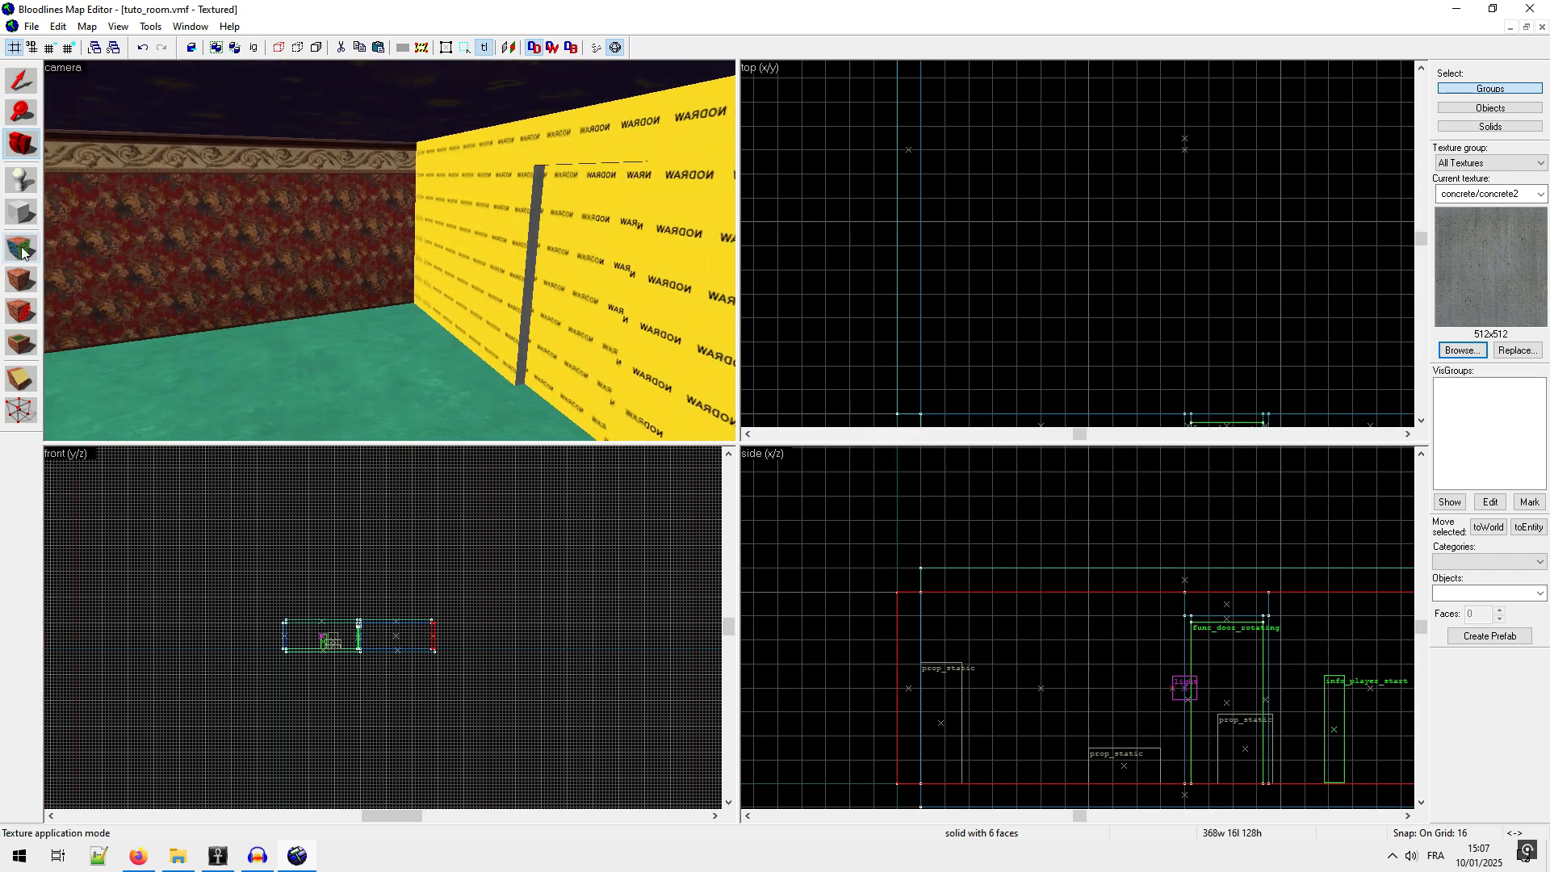
{"action": "left_click", "coordinate": [22, 252]}
{"action": "left_click", "coordinate": [341, 218]}
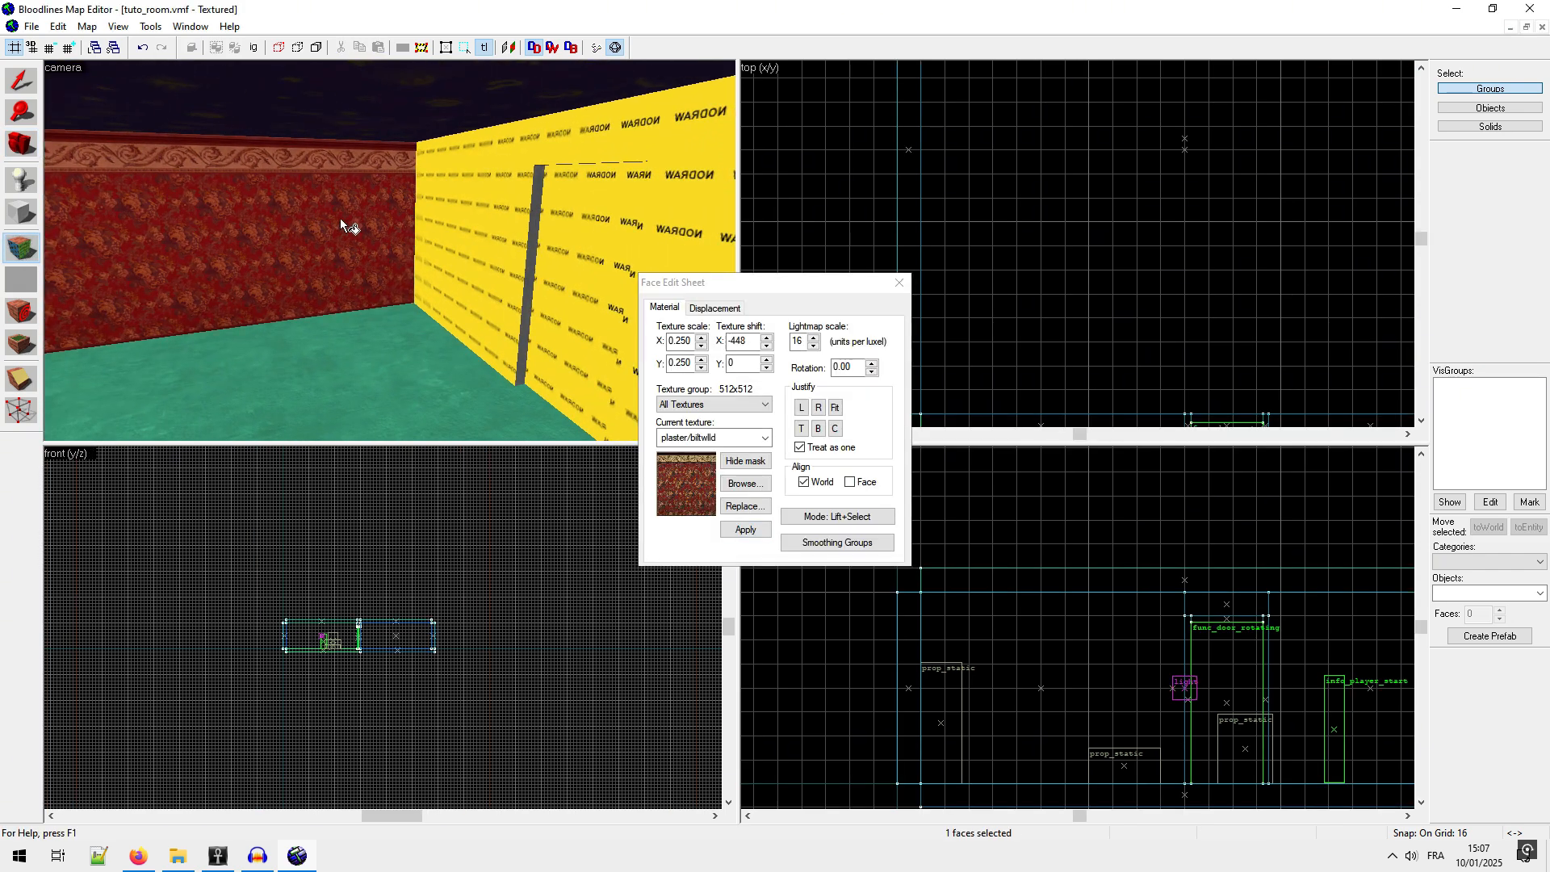
{"action": "right_click", "coordinate": [431, 204]}
{"action": "right_click", "coordinate": [558, 145]}
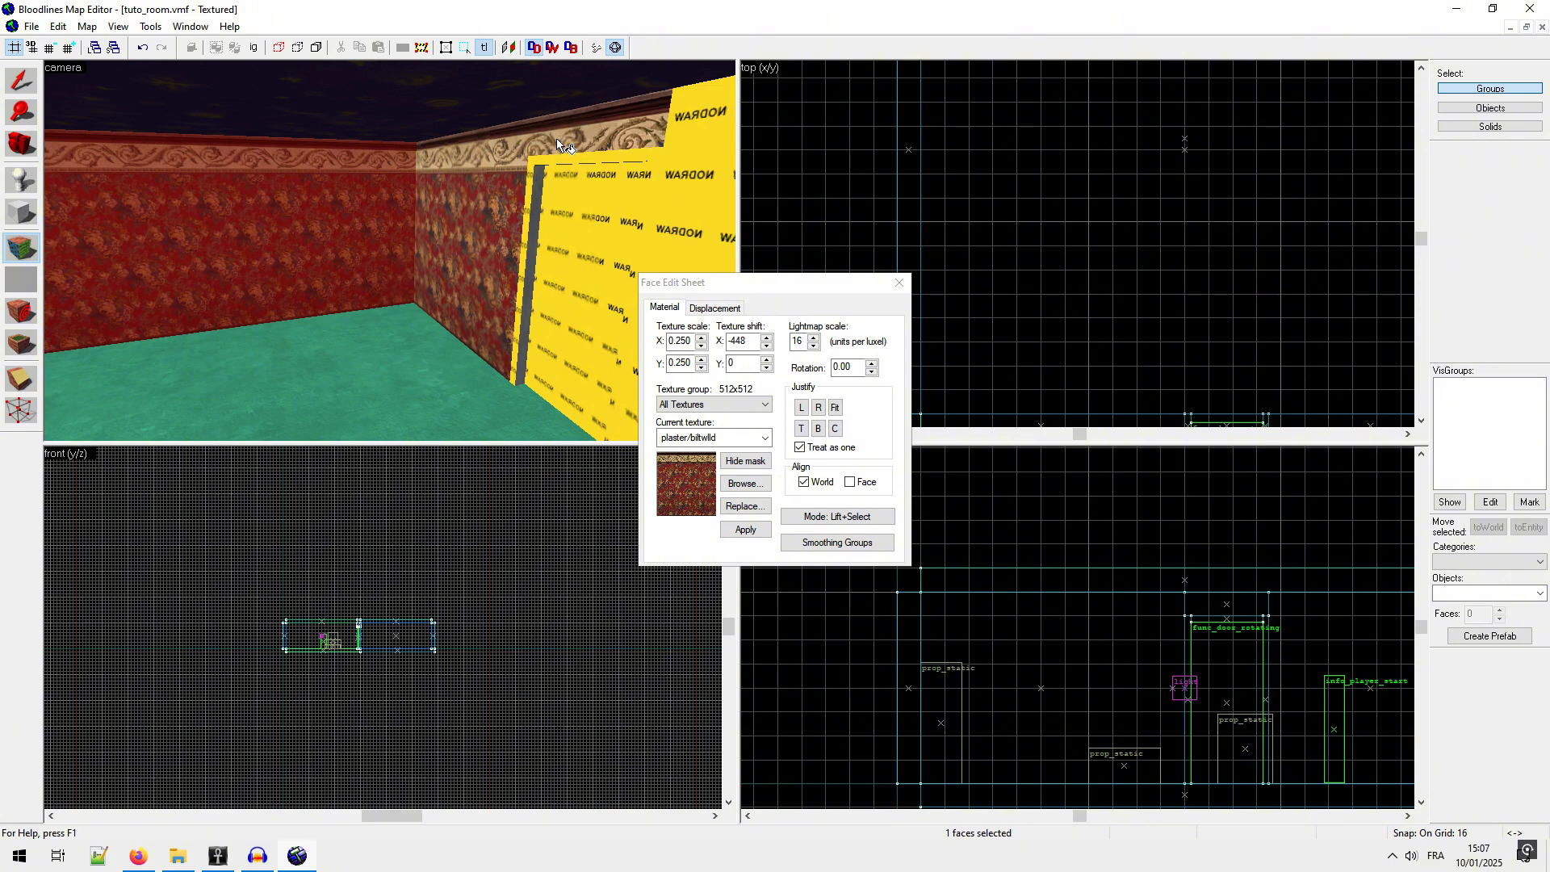
Step: Apply the same wallpaper to the remaining nodraw wall section on the other side of the door in the second room
{"action": "left_click", "coordinate": [21, 146]}
{"action": "mouse_move", "coordinate": [281, 297]}
{"action": "left_mouse_down"}
{"action": "mouse_move", "coordinate": [390, 250]}
{"action": "mouse_move", "coordinate": [281, 297]}
{"action": "left_mouse_up"}
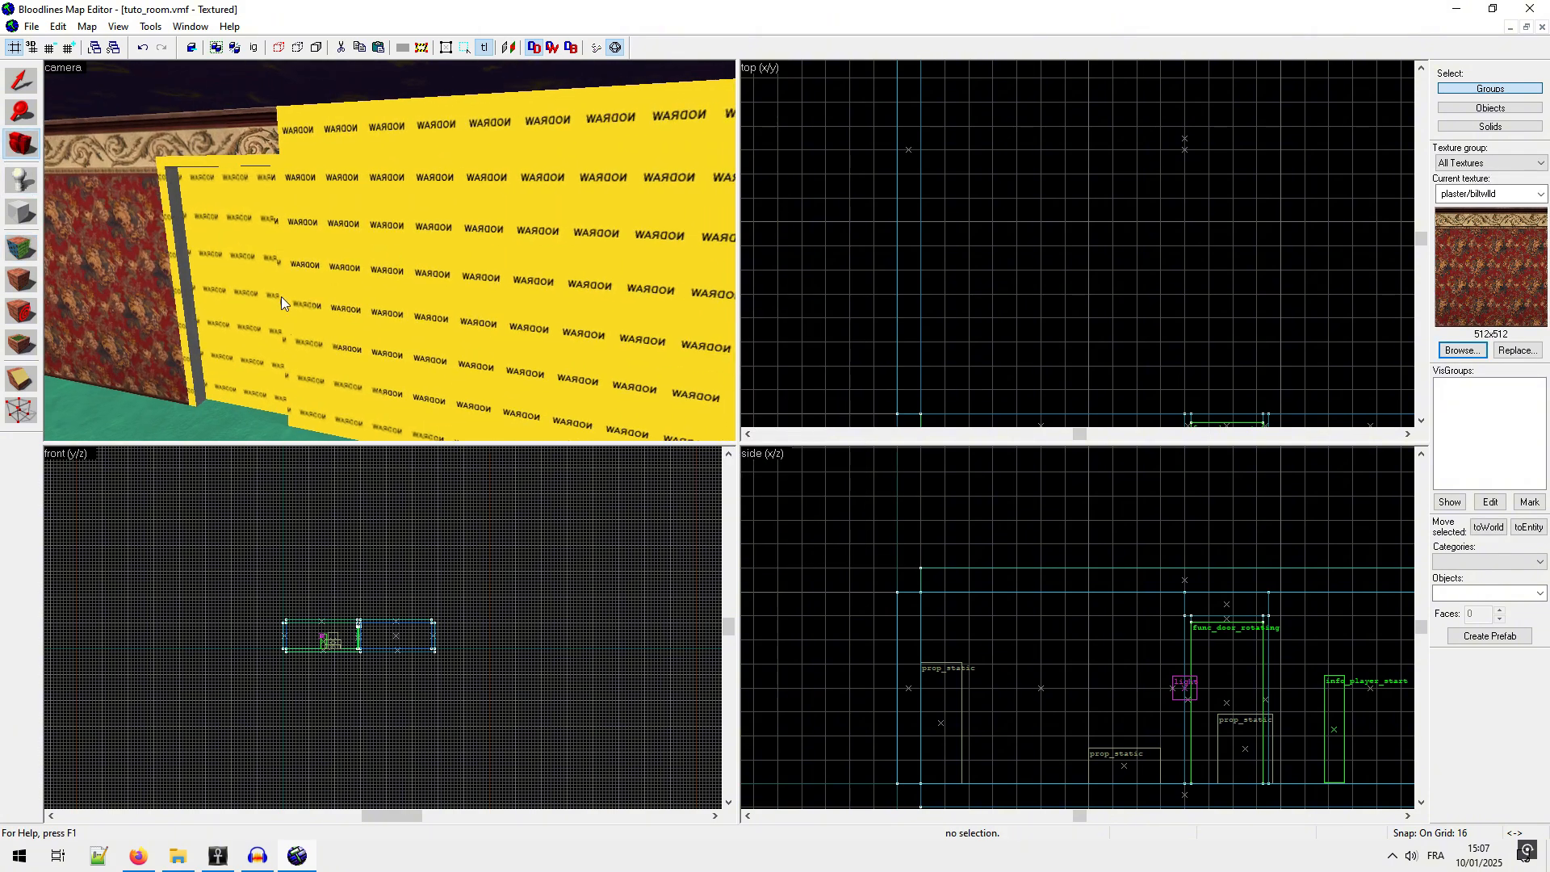
{"action": "left_click", "coordinate": [21, 250]}
{"action": "right_click", "coordinate": [415, 137]}
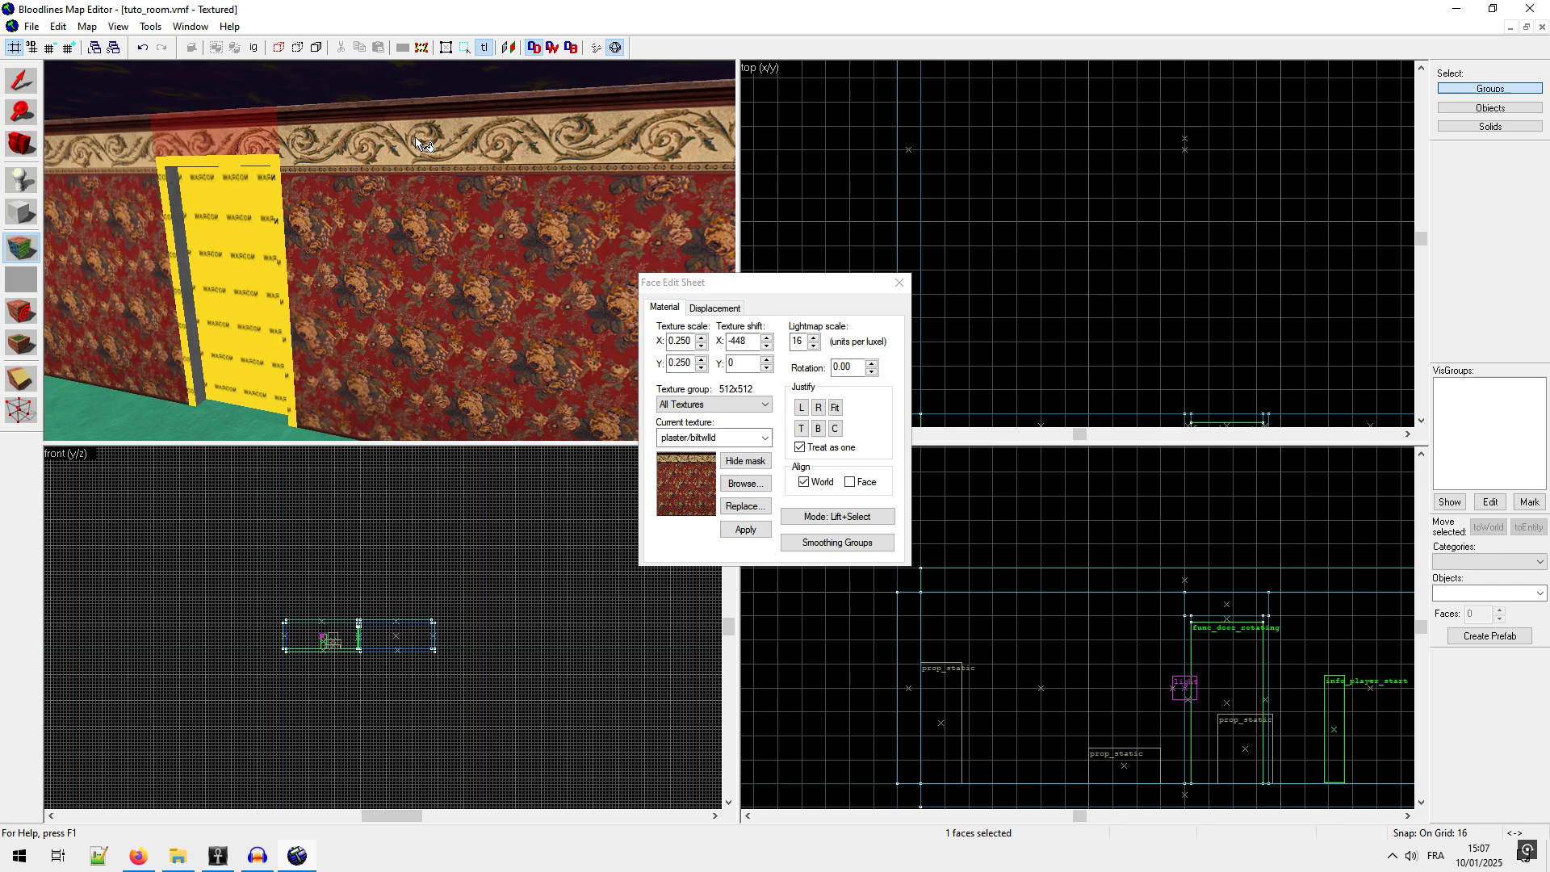
Step: Texture the second room's door face and three door-frame faces with dev/dev_lowermetaldoor and fit it across them treated as one
{"action": "left_click", "coordinate": [16, 145]}
{"action": "left_click_drag", "start_coordinate": [266, 202], "coordinate": [390, 250]}
{"action": "left_click", "coordinate": [22, 248]}
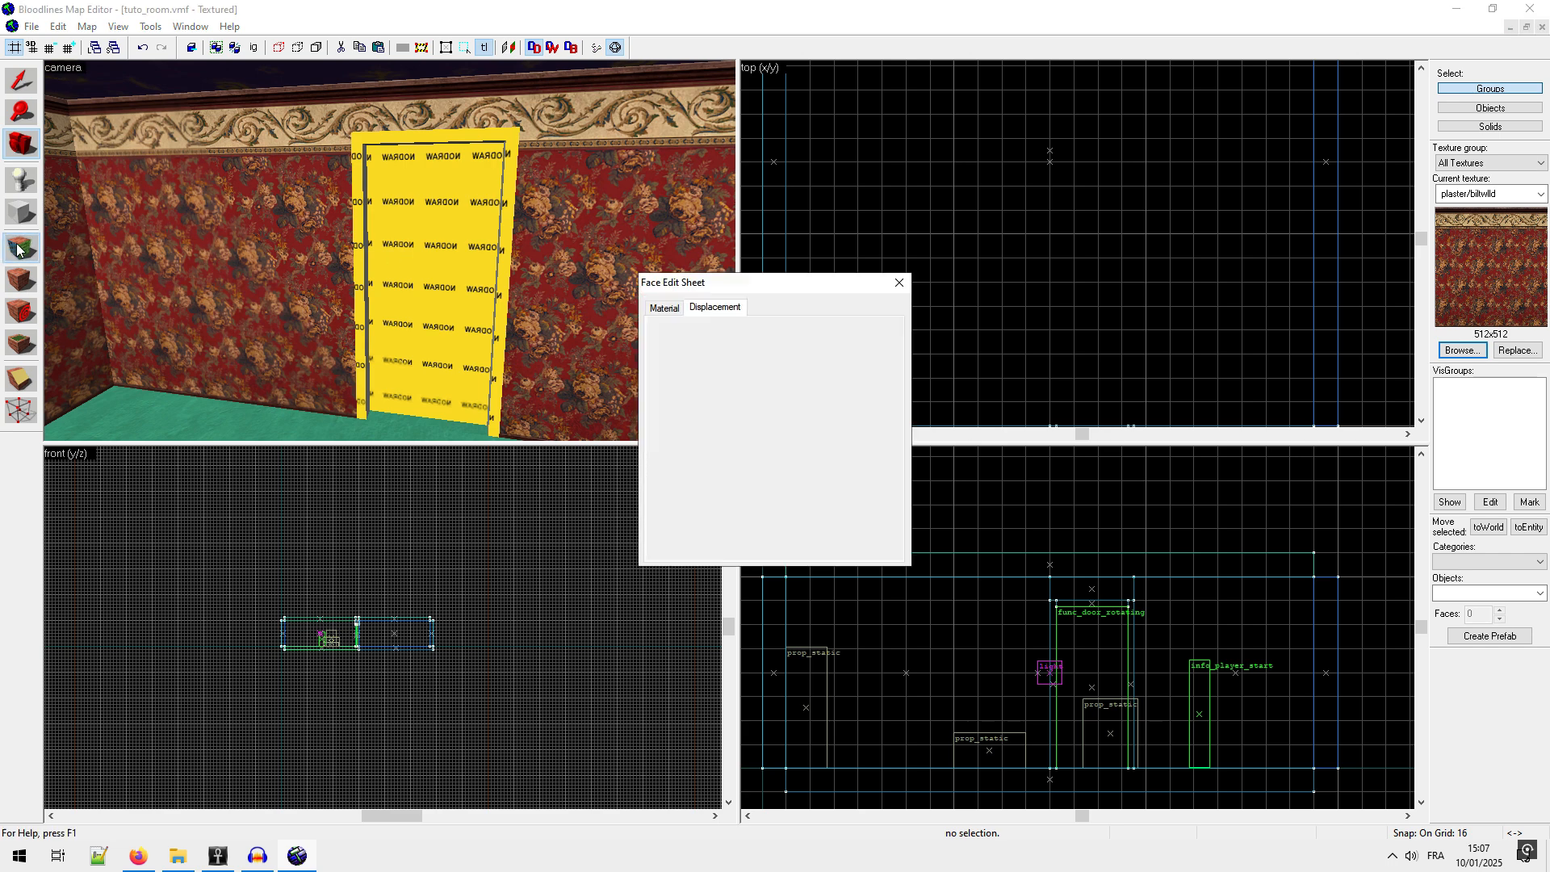
{"action": "left_click", "coordinate": [365, 242]}
{"action": "left_click", "coordinate": [405, 139], "text": "ctrl"}
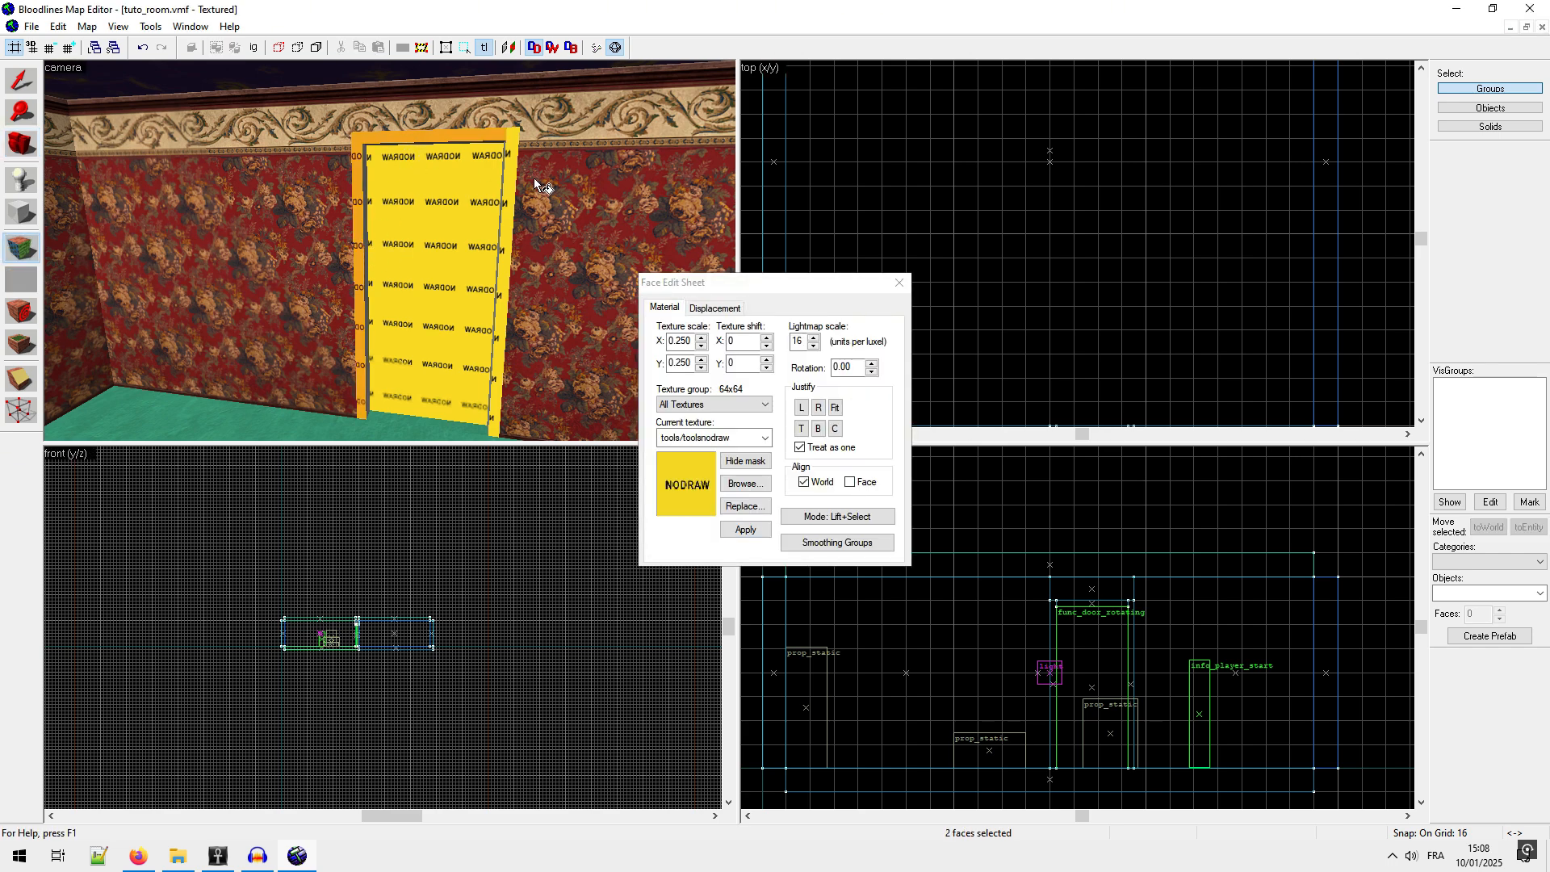
{"action": "left_click", "coordinate": [511, 186], "text": "ctrl"}
{"action": "left_click", "coordinate": [476, 192], "text": "ctrl"}
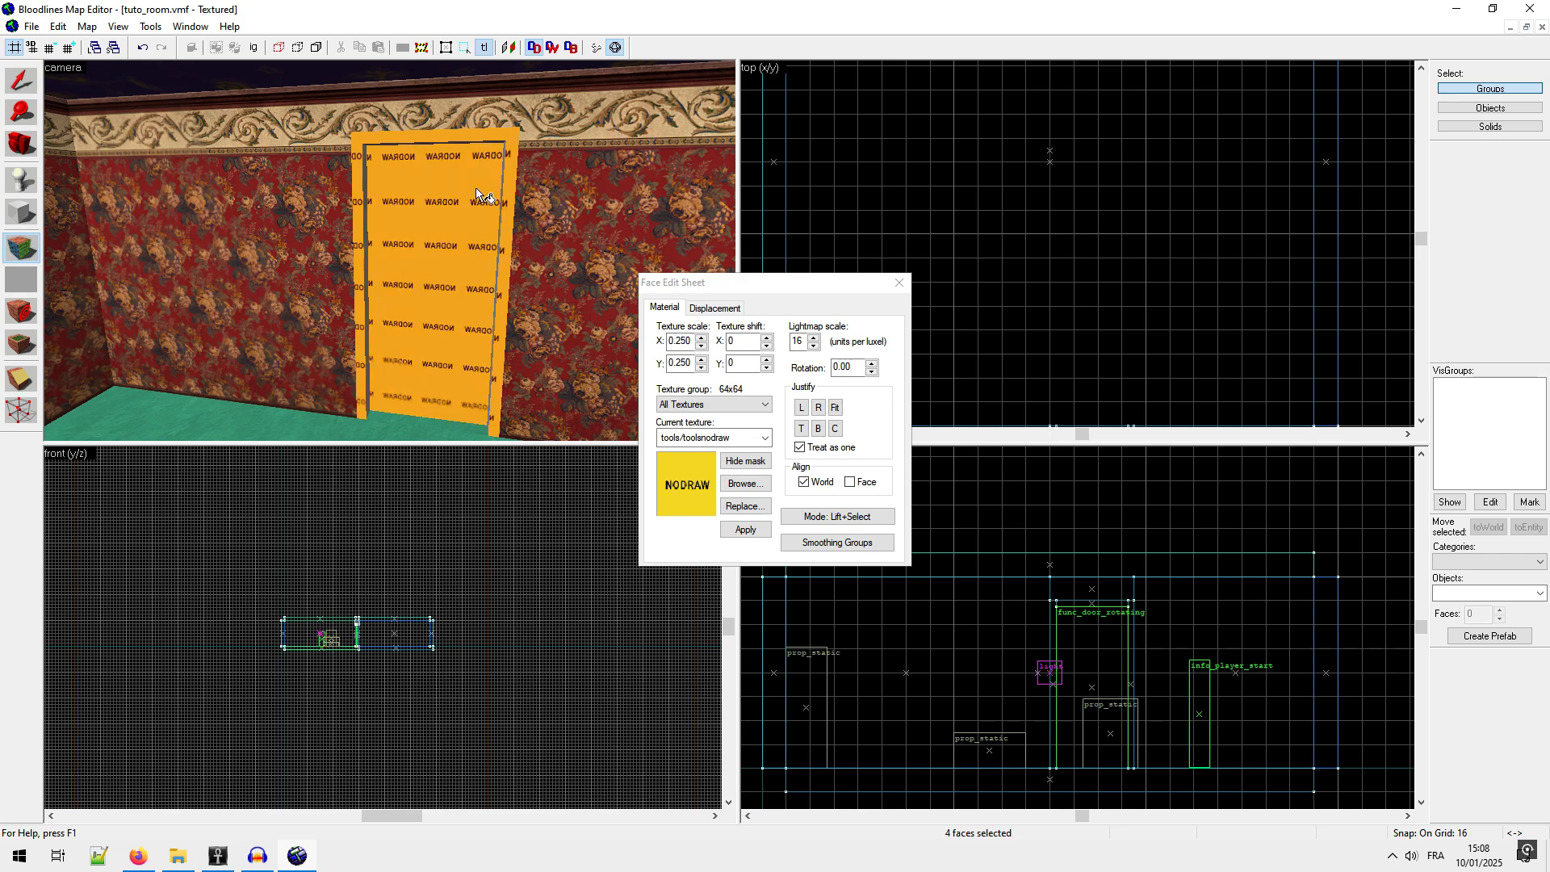
{"action": "left_click", "coordinate": [763, 438]}
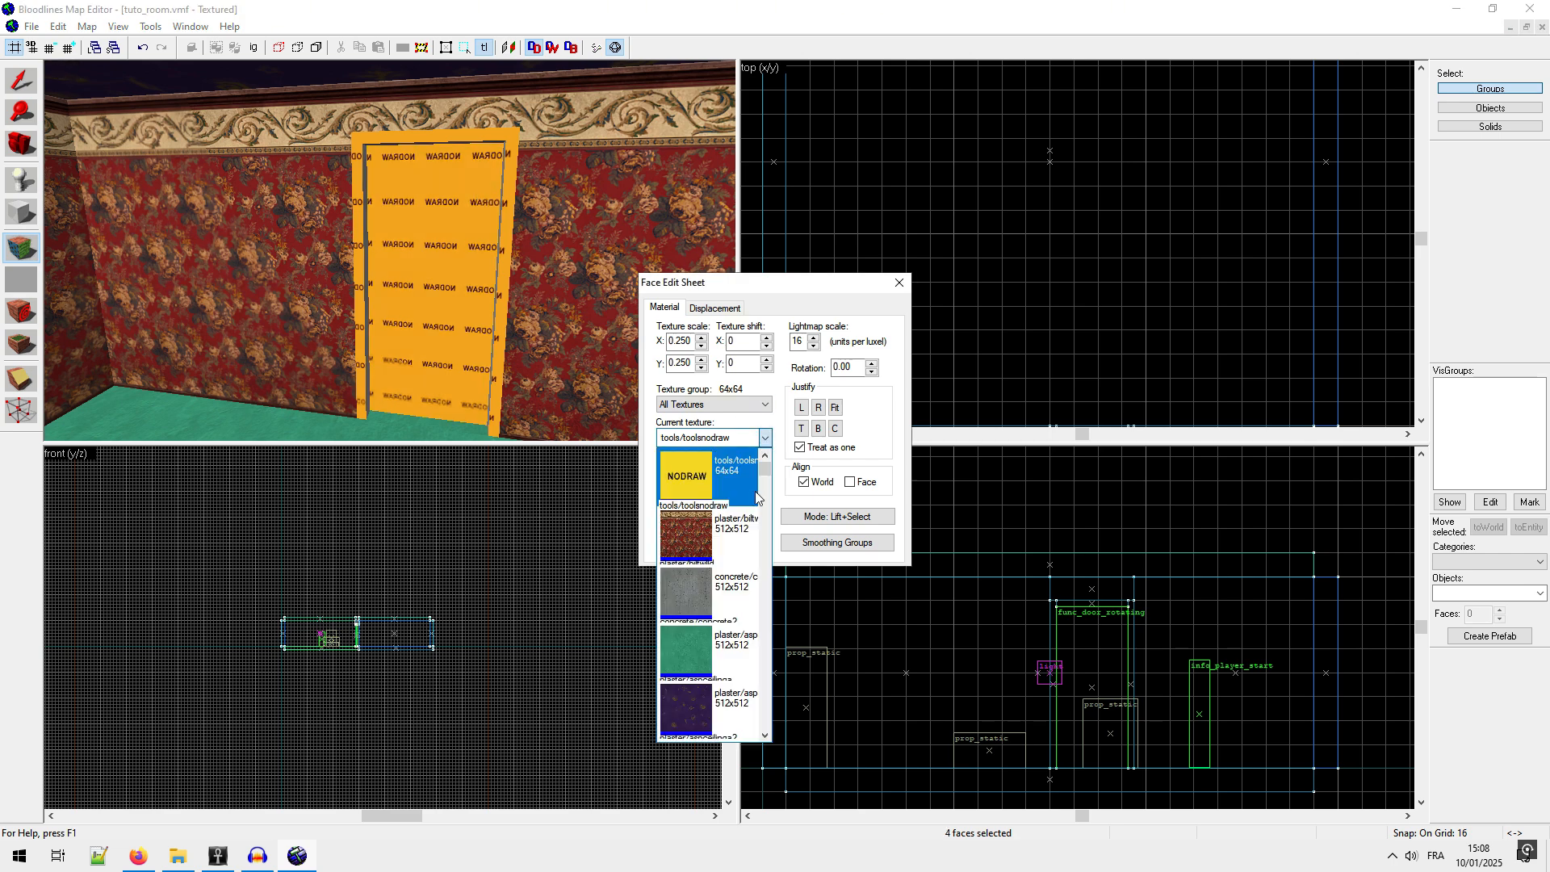
{"action": "scroll", "coordinate": [753, 533], "scroll_direction": "down", "scroll_amount": 1}
{"action": "left_click", "coordinate": [747, 588]}
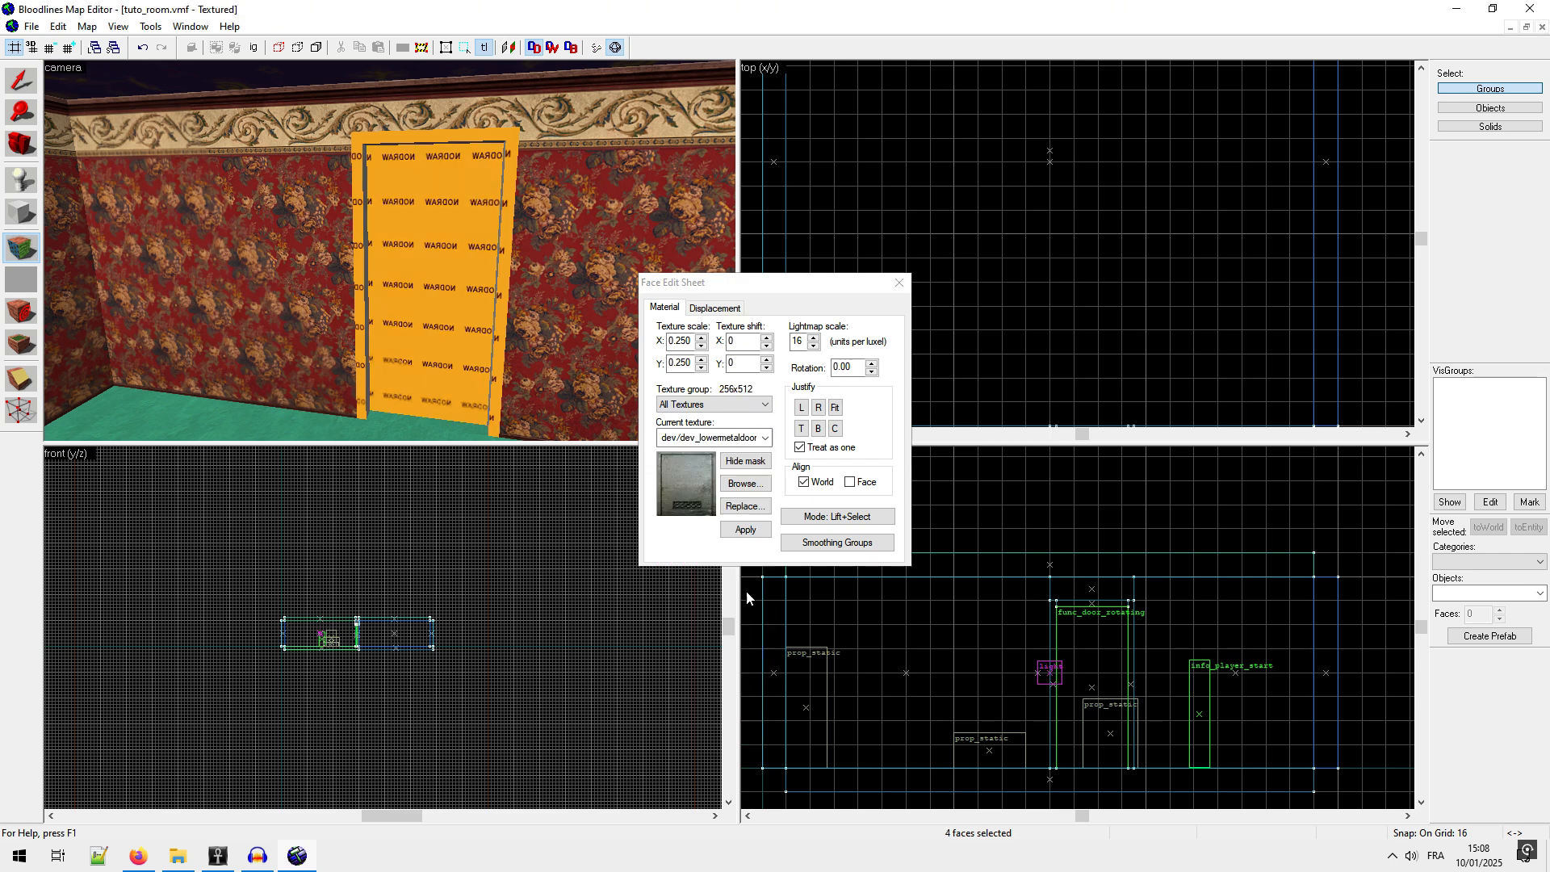
{"action": "left_click", "coordinate": [746, 529]}
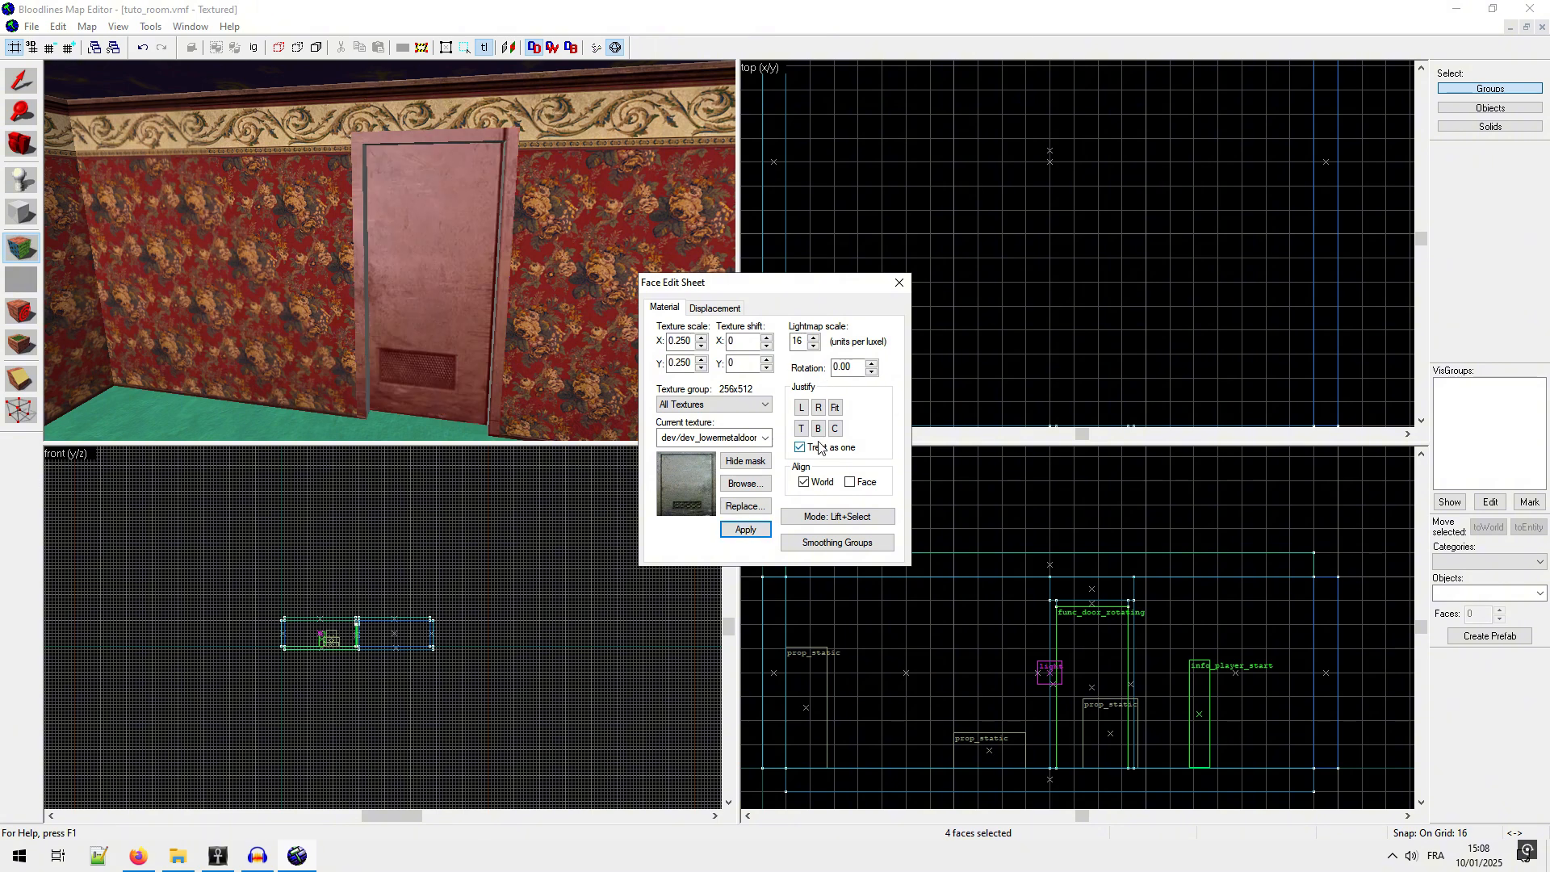
{"action": "left_click", "coordinate": [835, 409]}
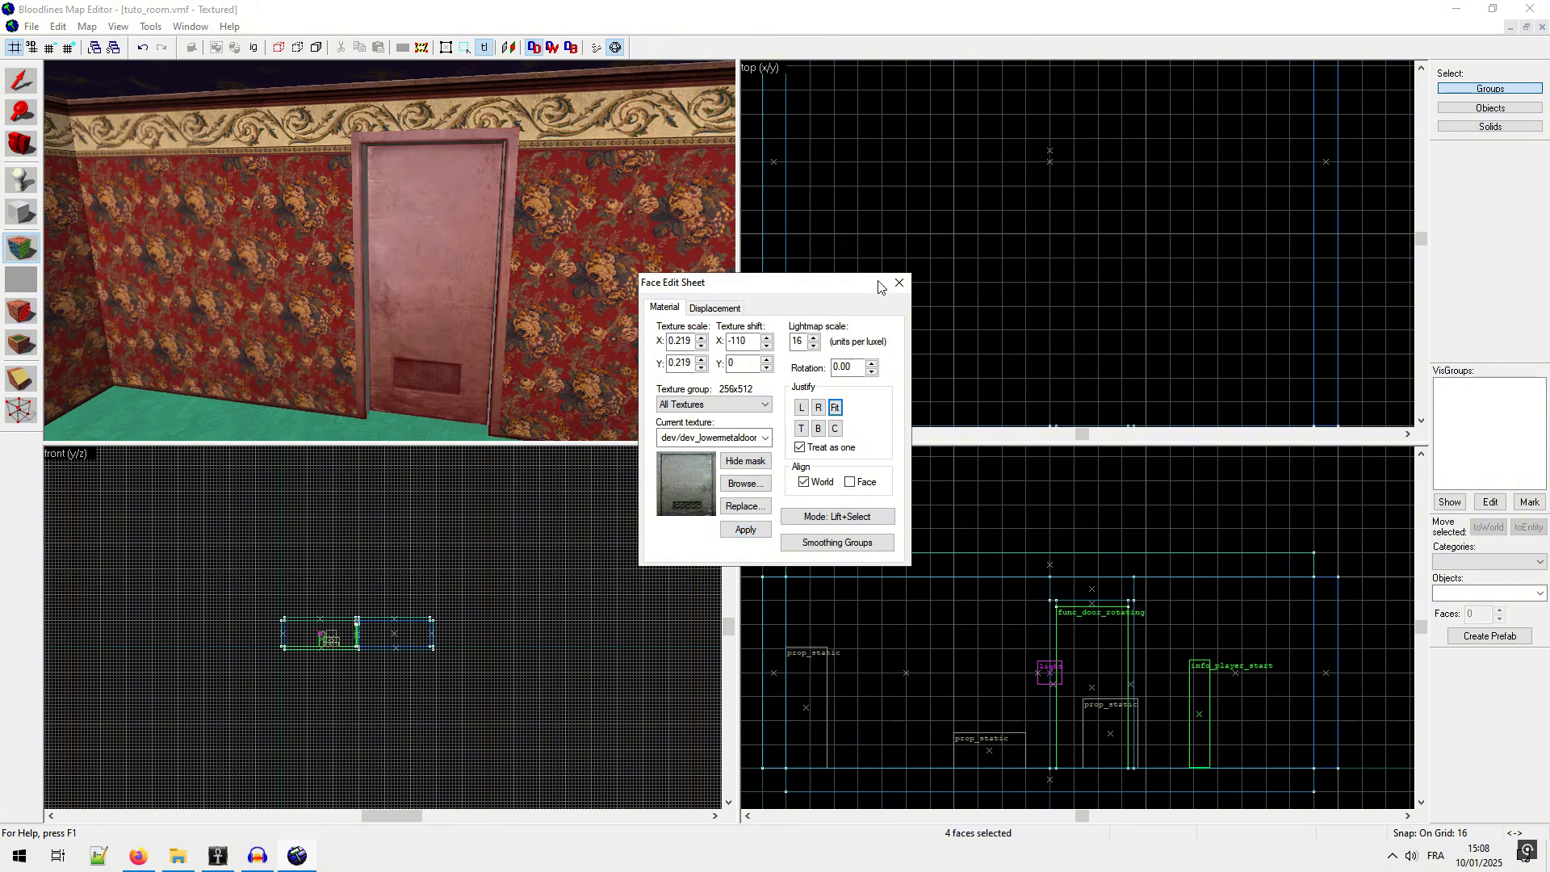
{"action": "left_click", "coordinate": [899, 283]}
Step: Place a light entity in the middle of the second room, at about 192, 560 in the top view
{"action": "left_click", "coordinate": [10, 143]}
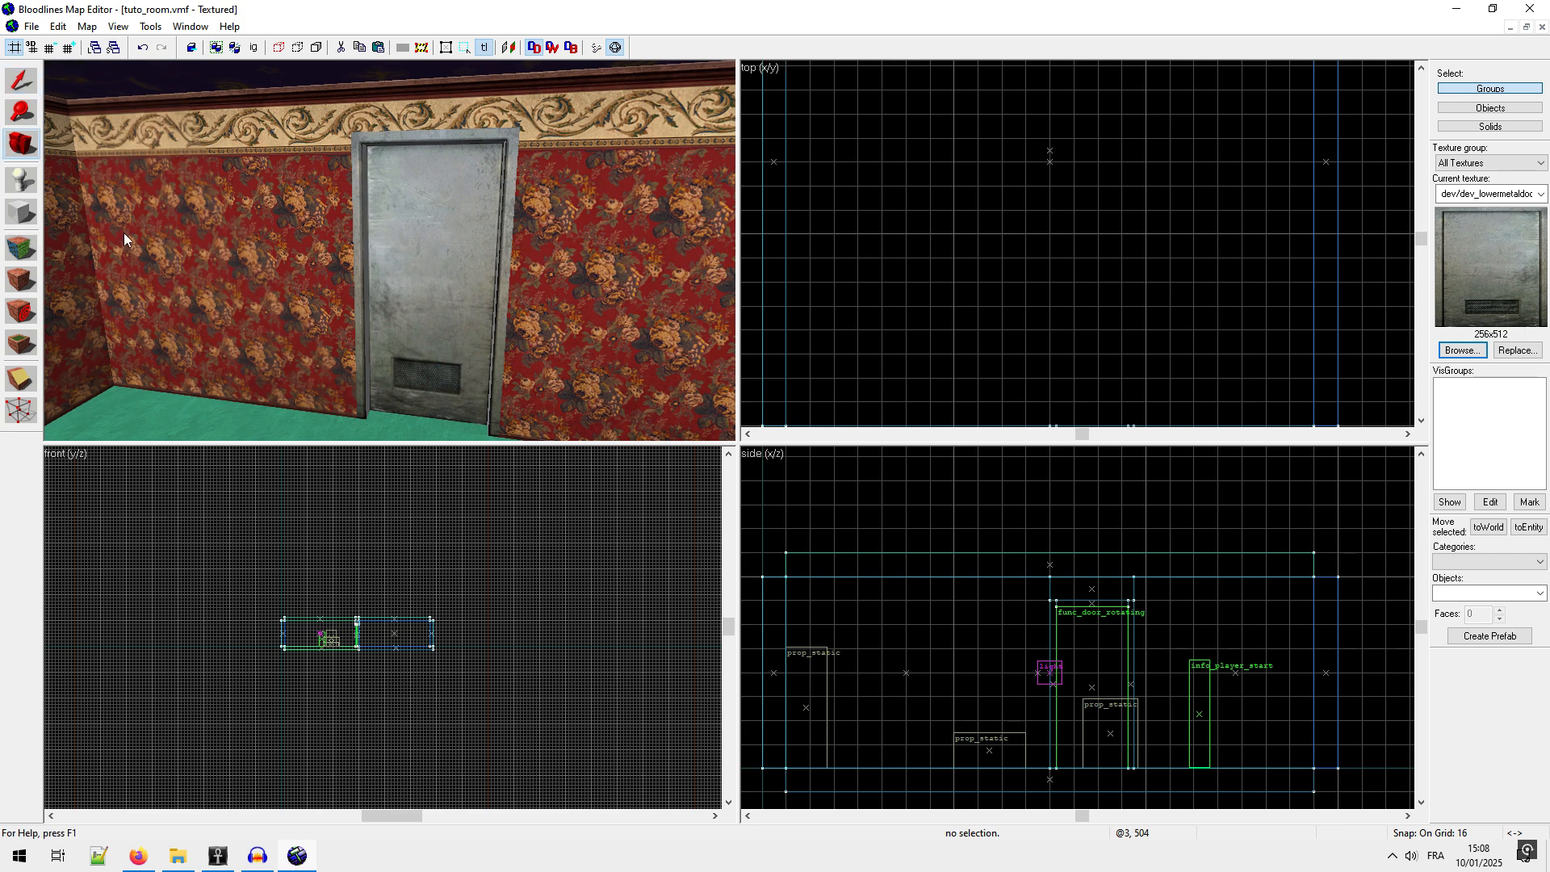
{"action": "left_click_drag", "start_coordinate": [124, 232], "coordinate": [390, 250]}
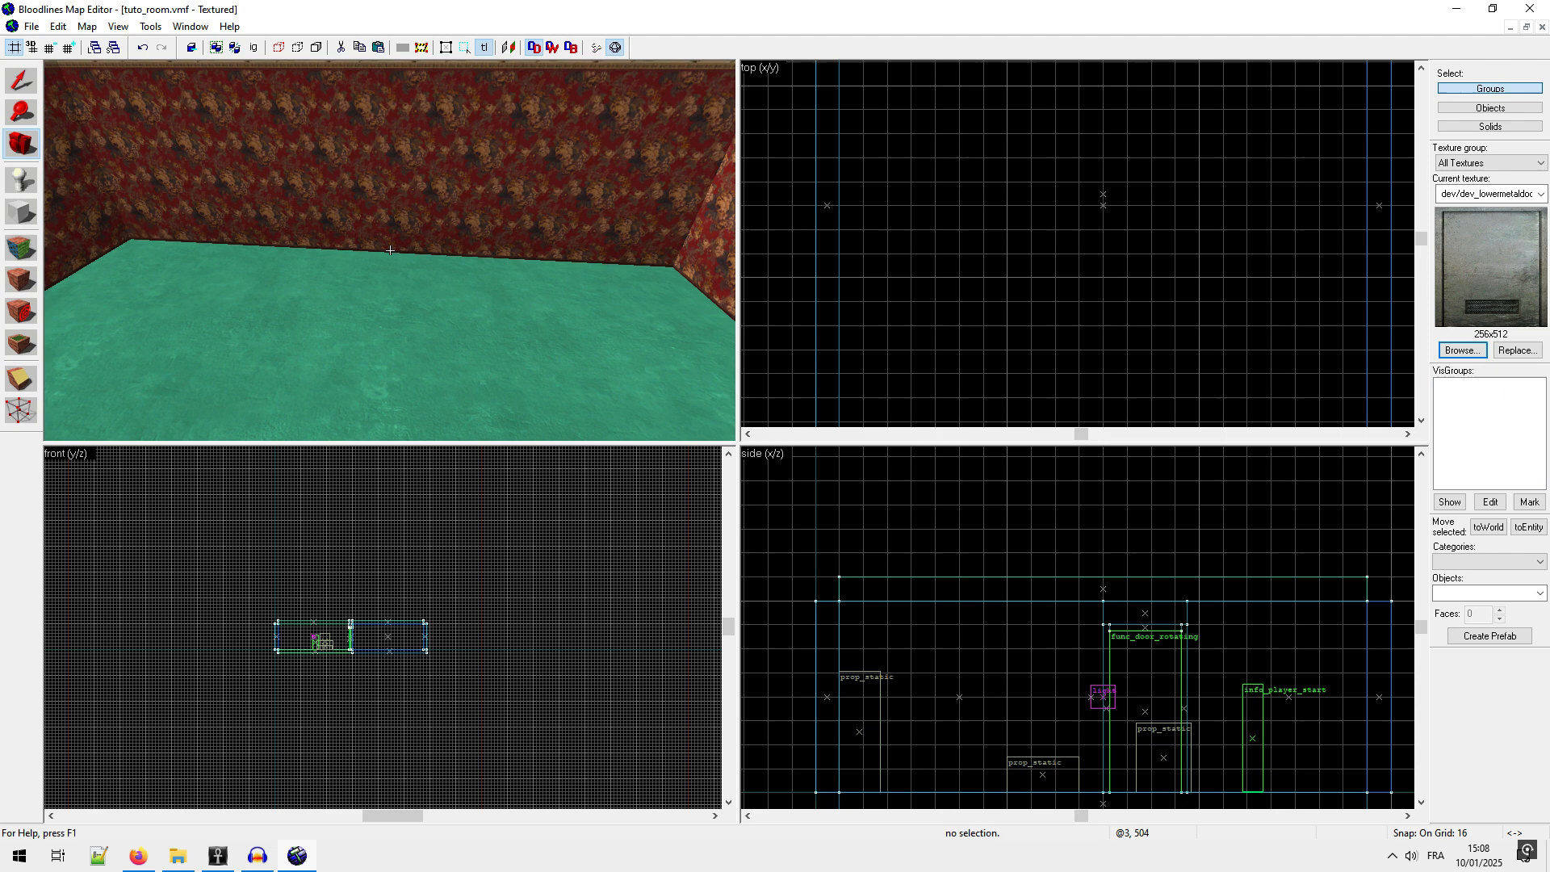
{"action": "left_click", "coordinate": [20, 179]}
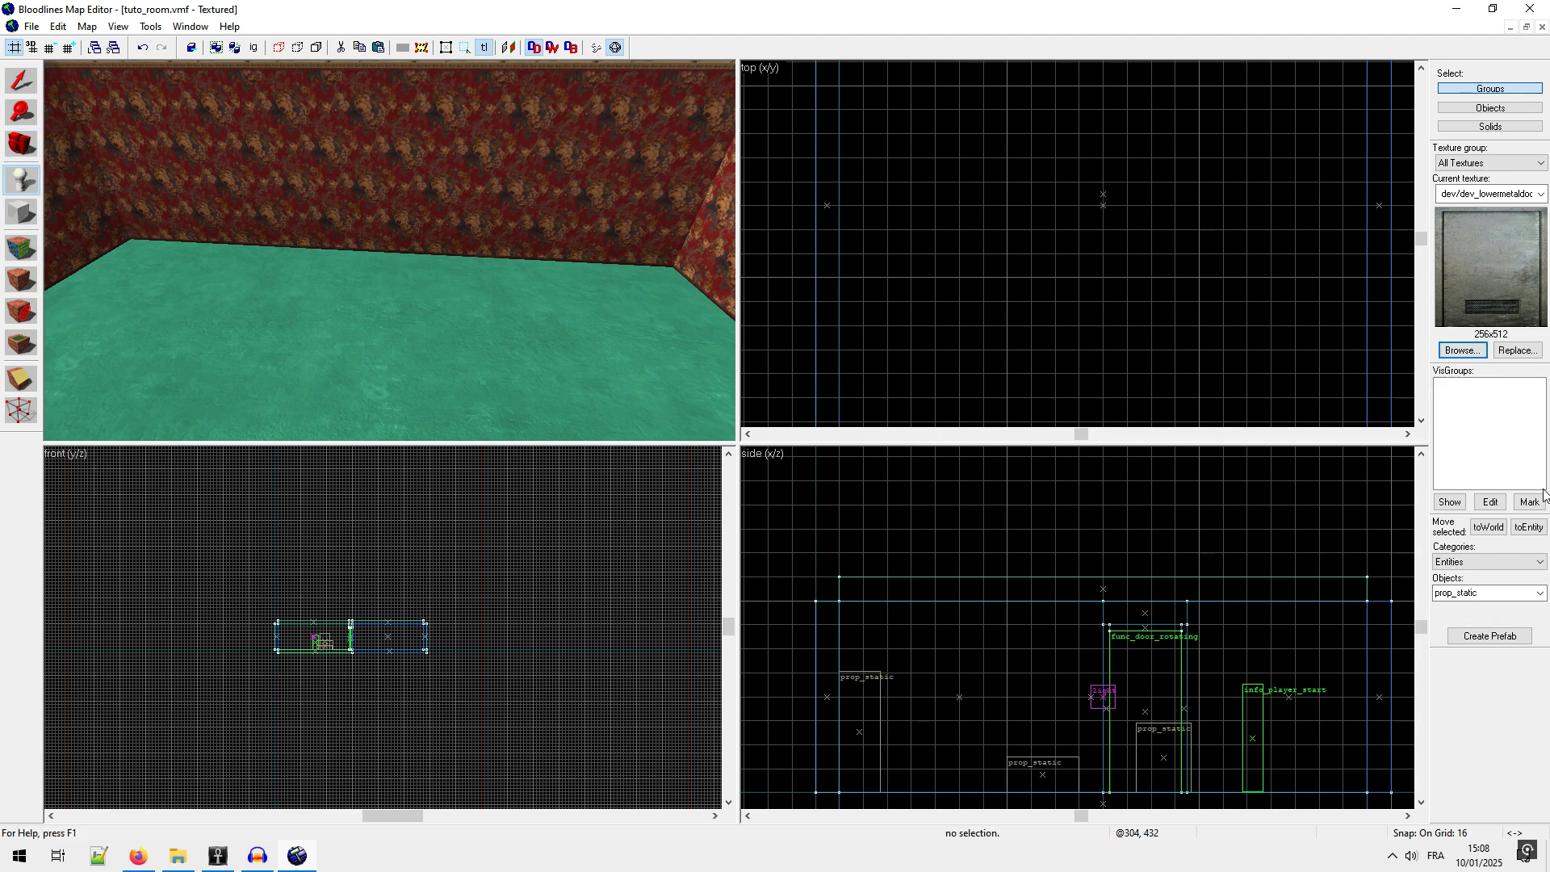
{"action": "left_click", "coordinate": [1490, 590]}
{"action": "scroll", "coordinate": [1078, 170], "scroll_direction": "down", "scroll_amount": 5}
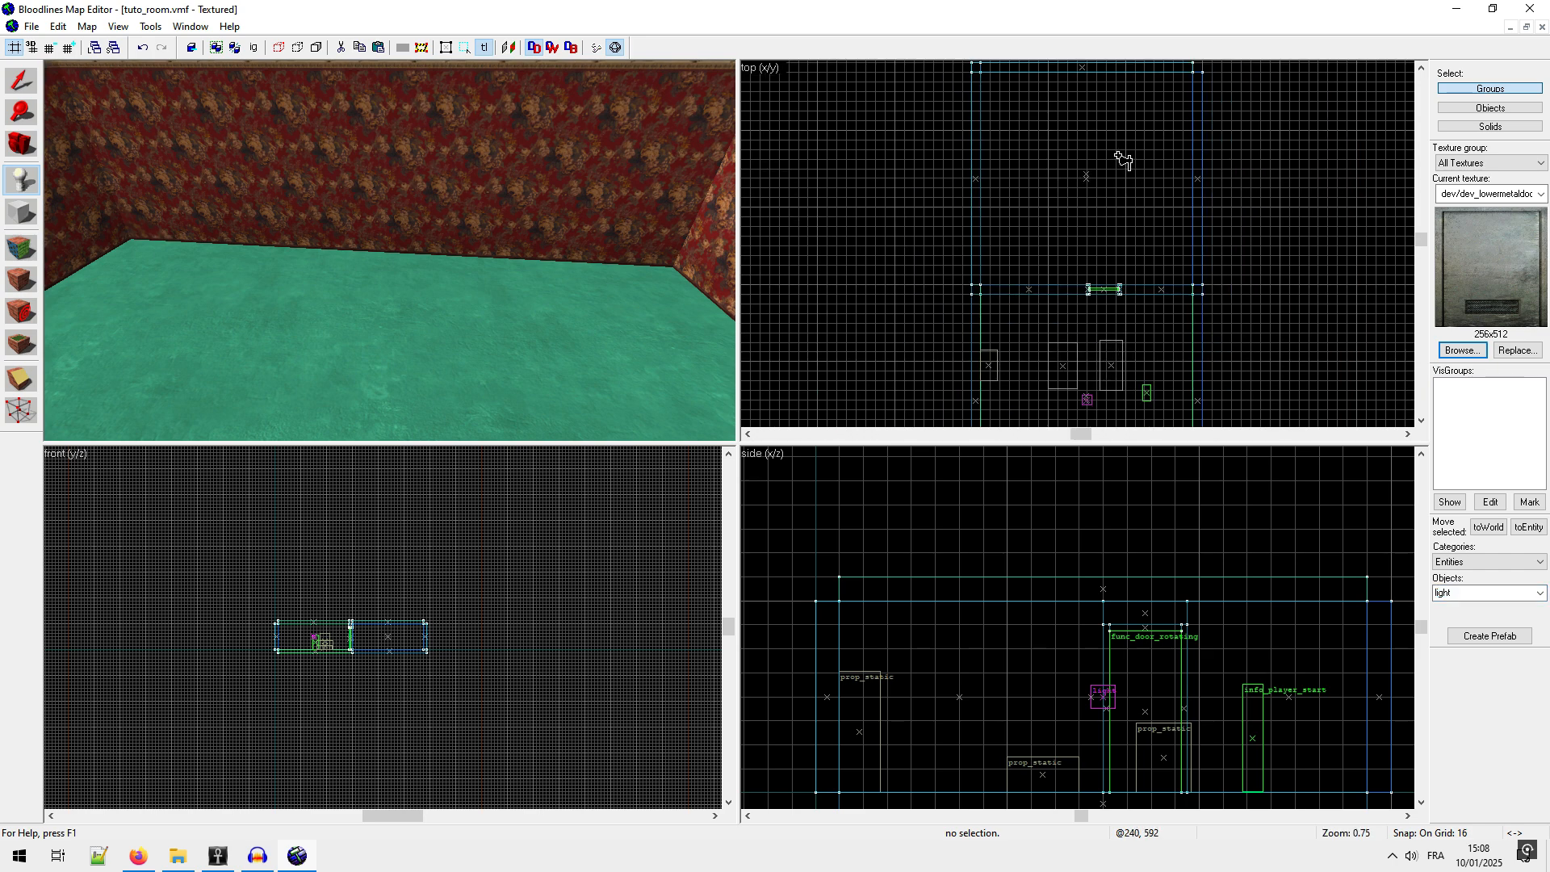
{"action": "scroll", "coordinate": [1124, 160], "scroll_direction": "up", "scroll_amount": 4}
{"action": "left_click", "coordinate": [1054, 194]}
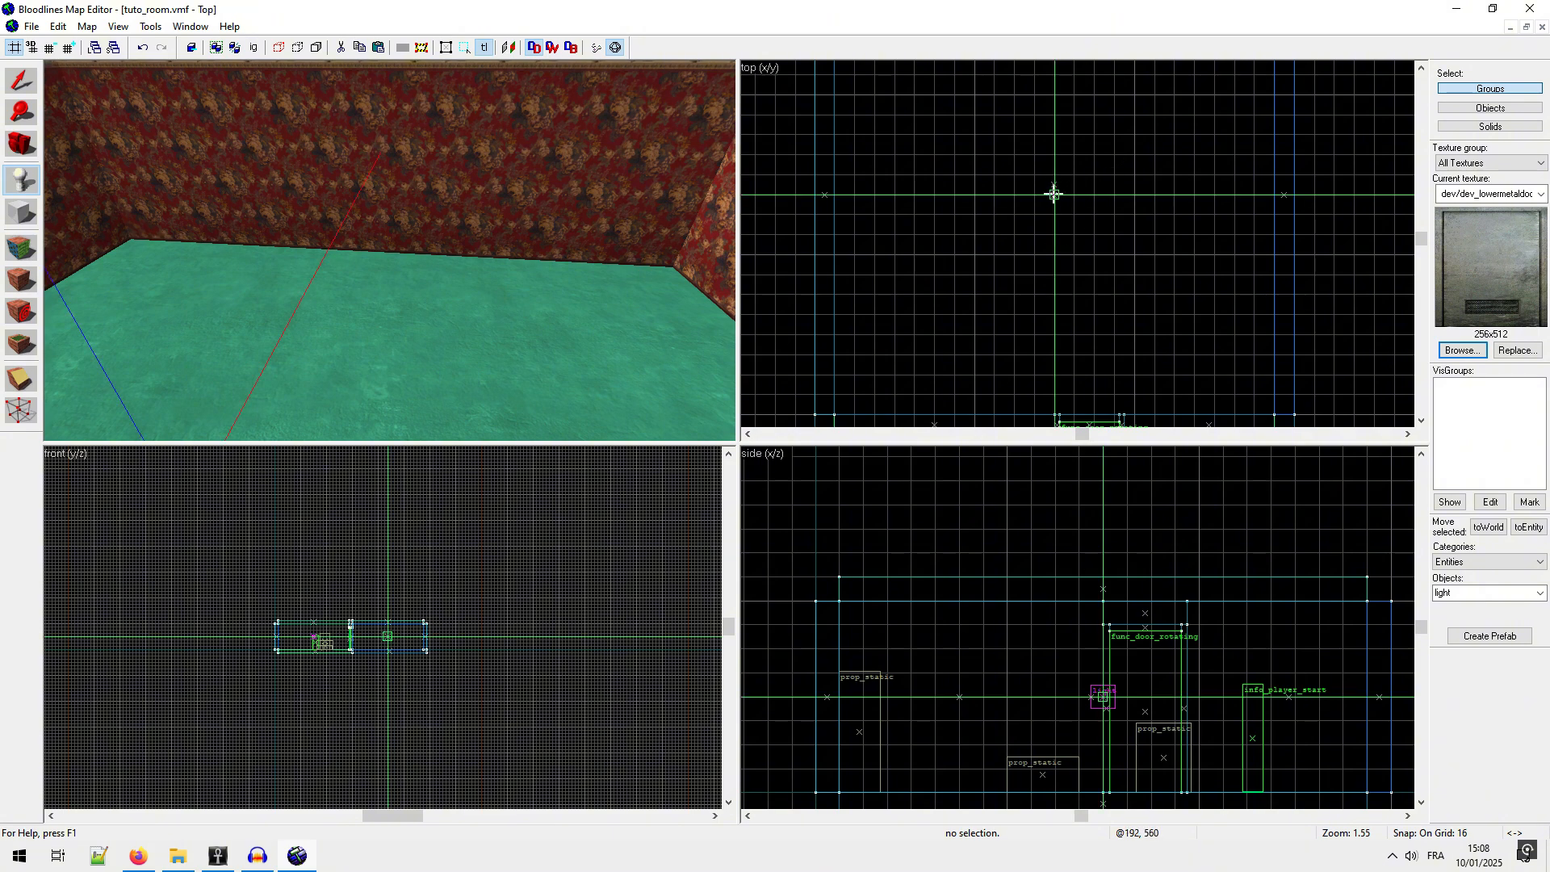
{"action": "key", "text": "Return"}
Step: Set the second room's light to a pink-magenta colour of 234 68 230 in its Brightness property
{"action": "left_click", "coordinate": [21, 145]}
{"action": "left_click_drag", "start_coordinate": [306, 242], "coordinate": [390, 250]}
{"action": "left_click", "coordinate": [21, 81]}
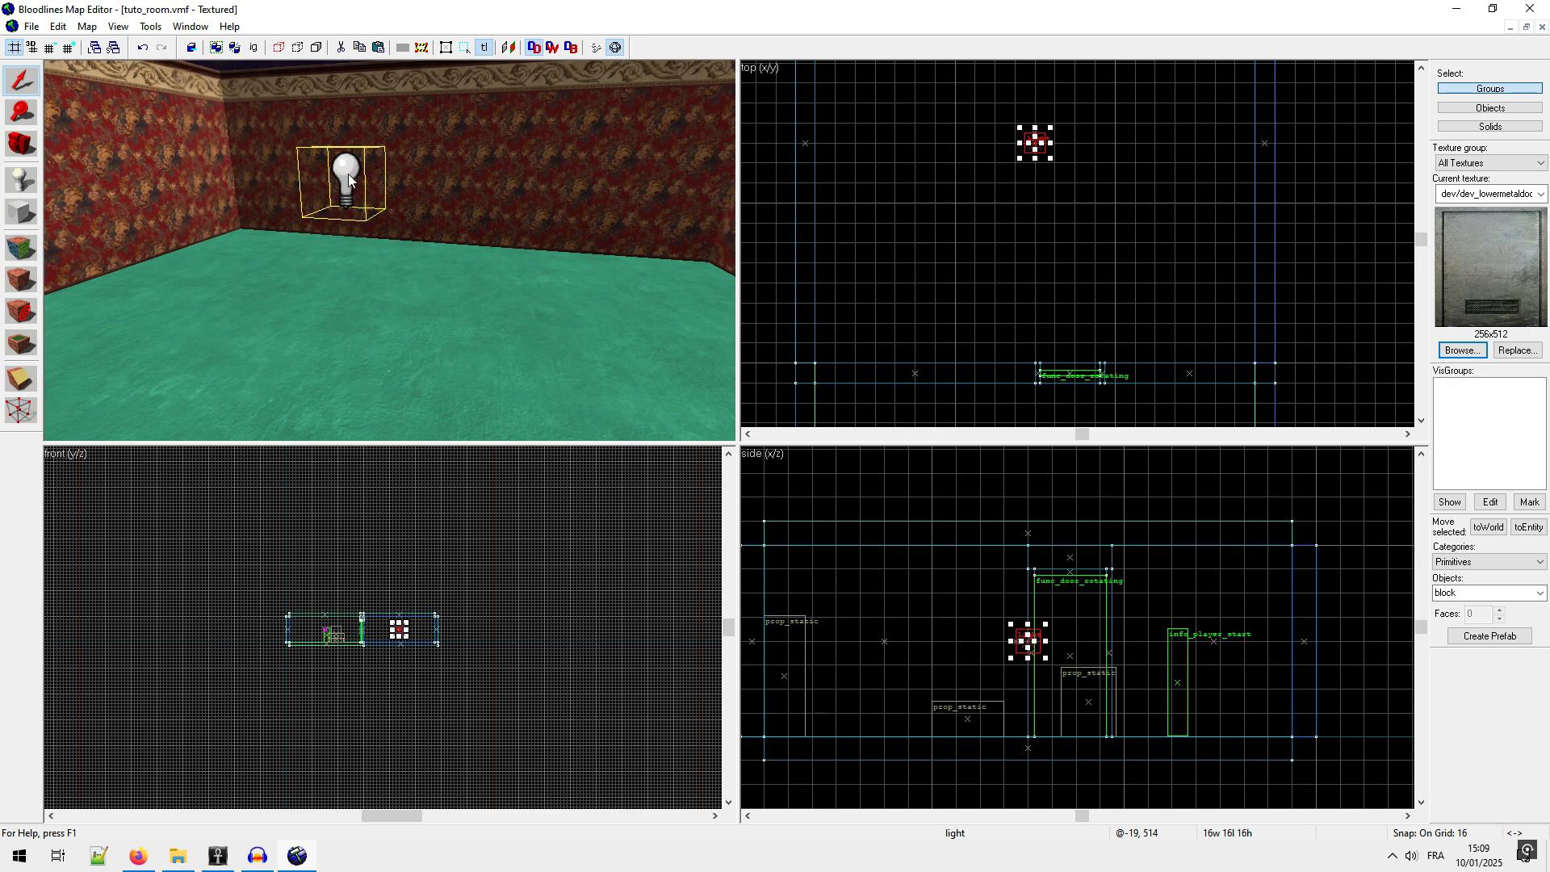
{"action": "left_click", "coordinate": [58, 26]}
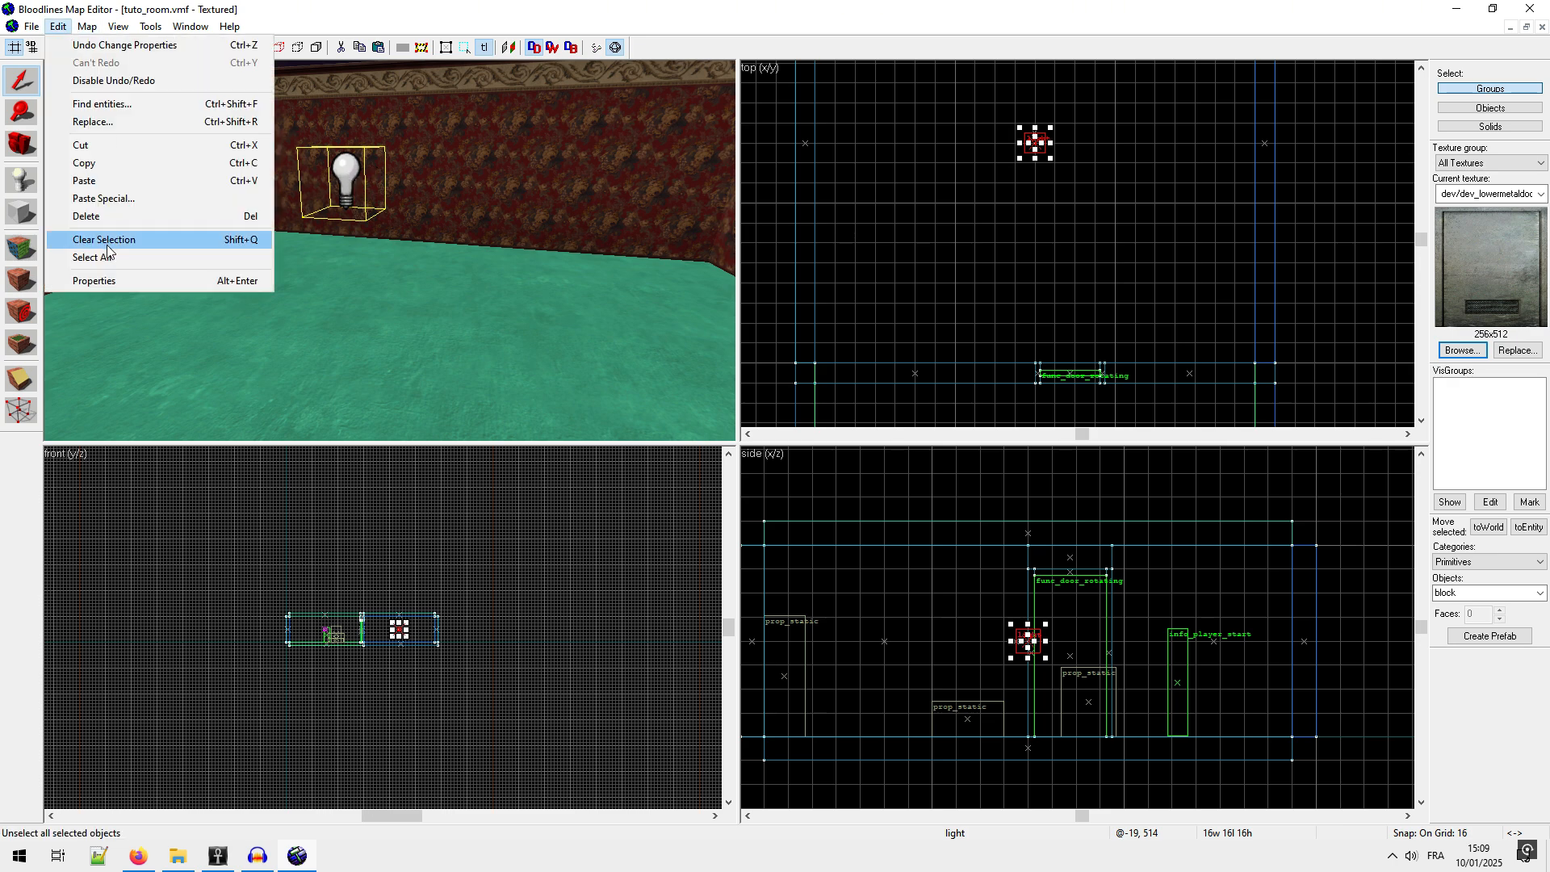
{"action": "left_click", "coordinate": [110, 278]}
{"action": "left_click", "coordinate": [781, 367]}
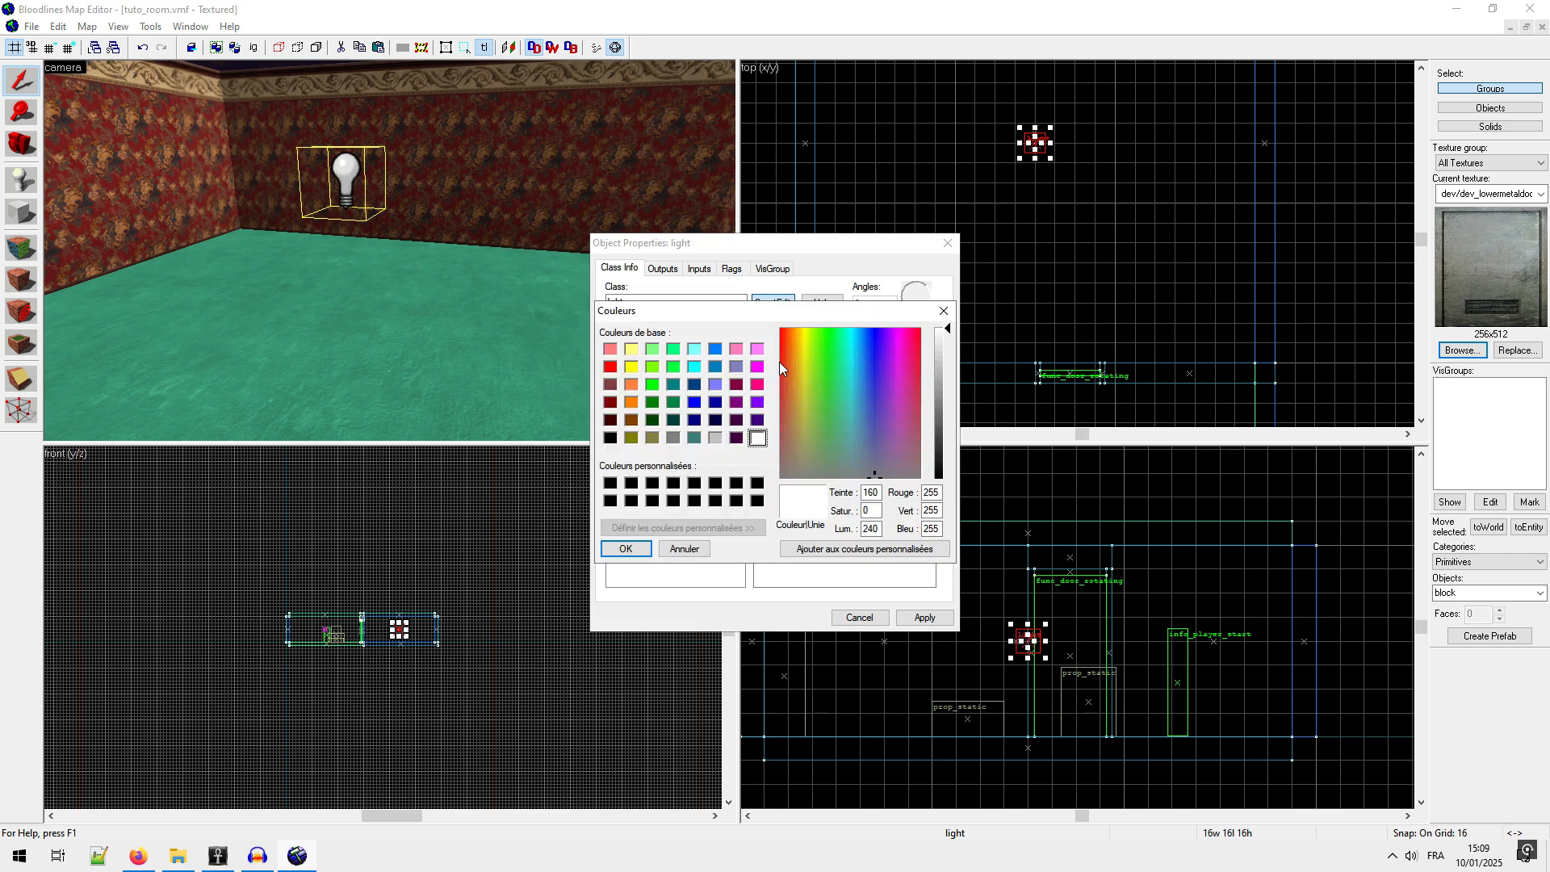
{"action": "left_click", "coordinate": [898, 360]}
{"action": "left_click", "coordinate": [942, 390]}
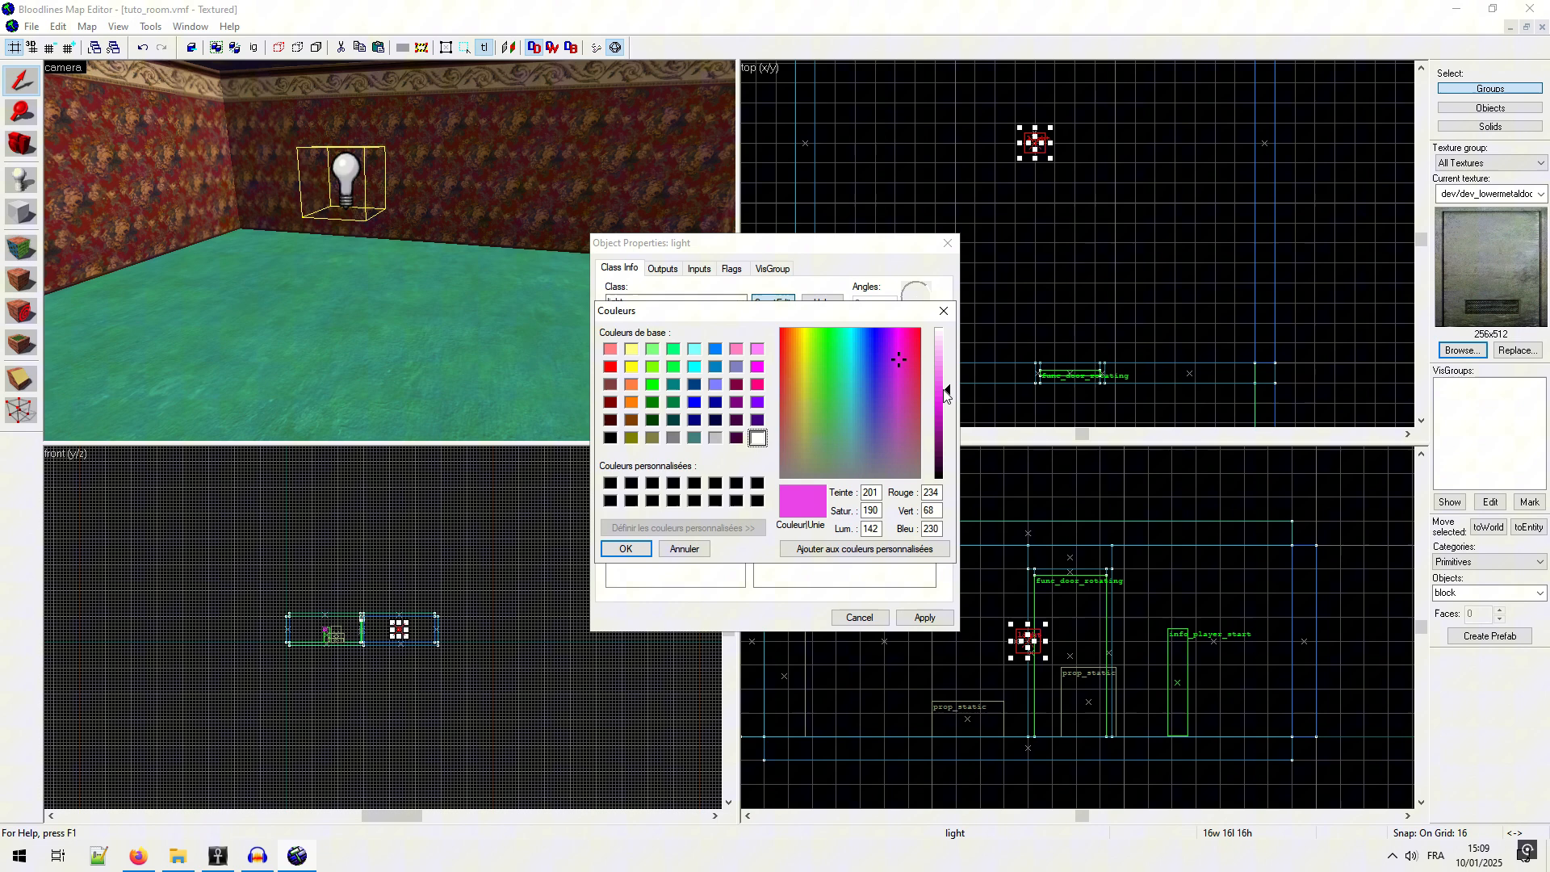
{"action": "left_click", "coordinate": [626, 549]}
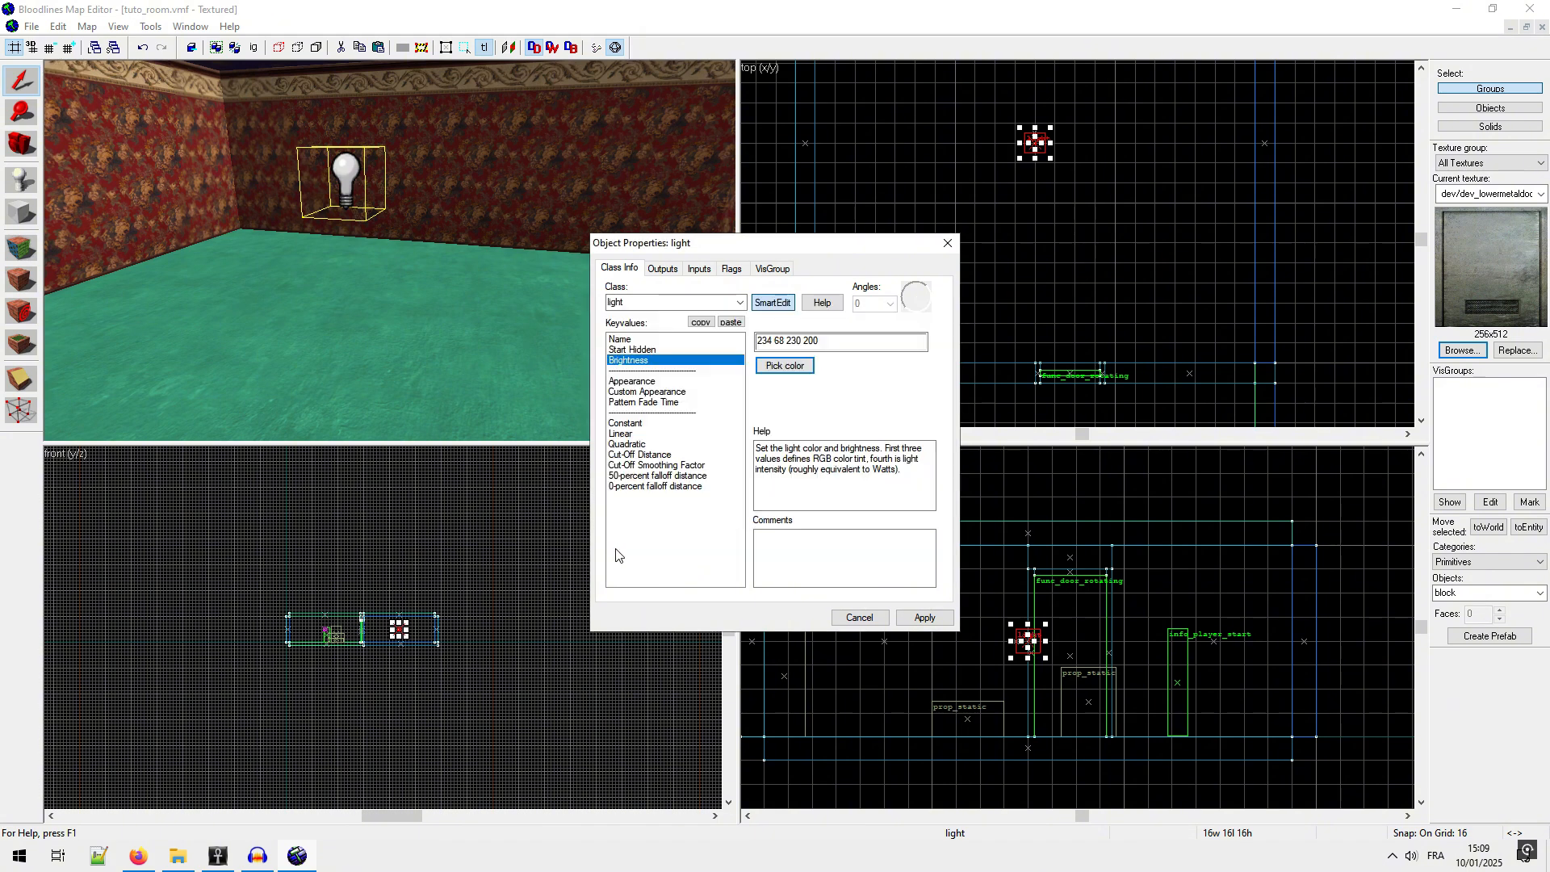
{"action": "left_click", "coordinate": [936, 622]}
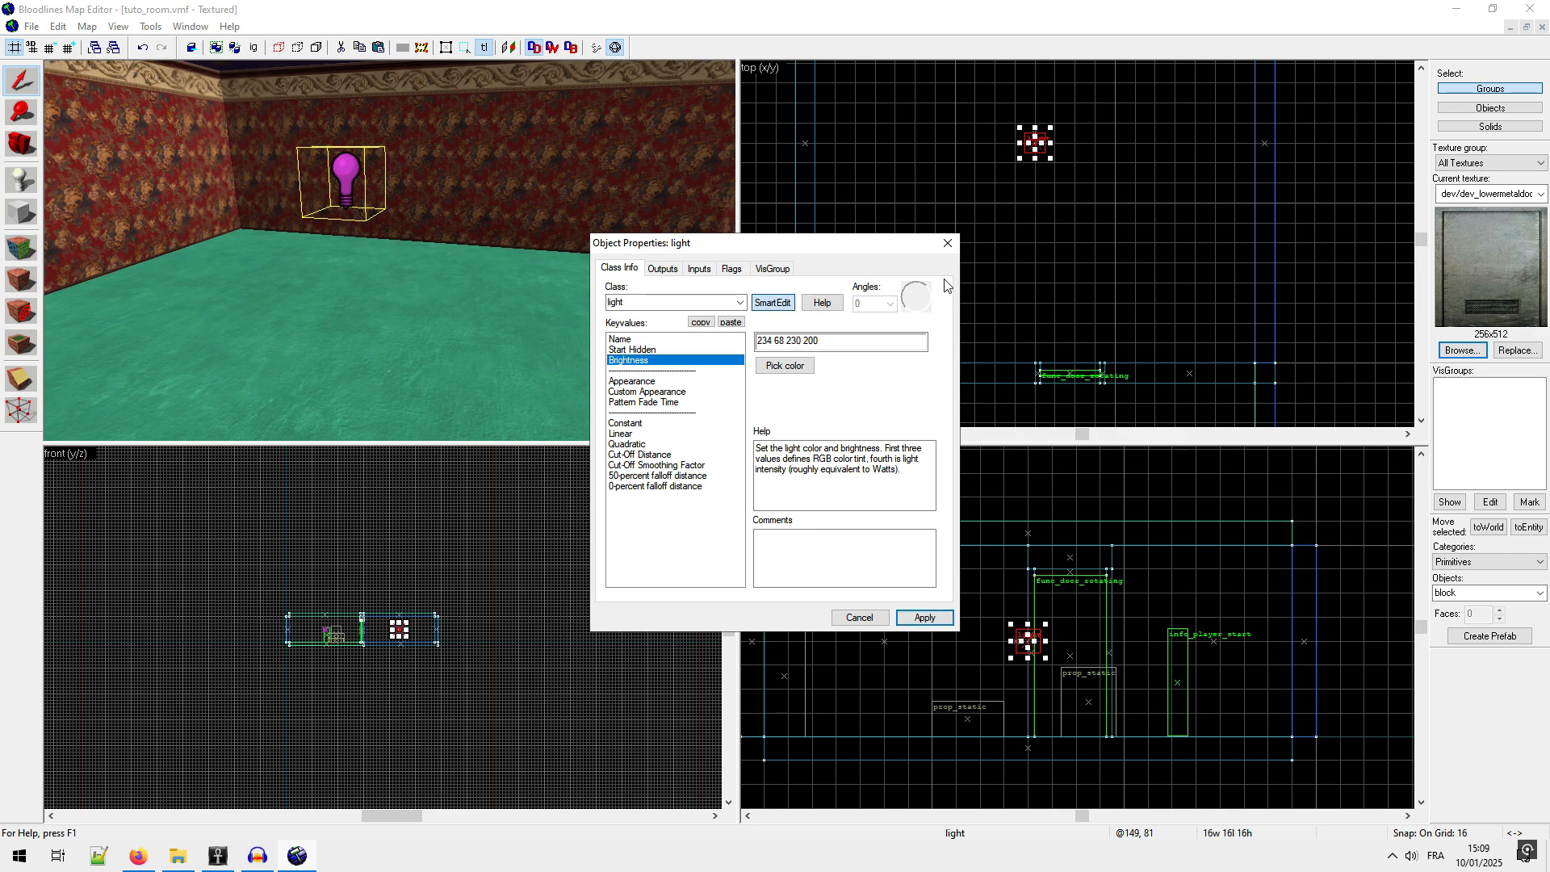
{"action": "left_click", "coordinate": [944, 244]}
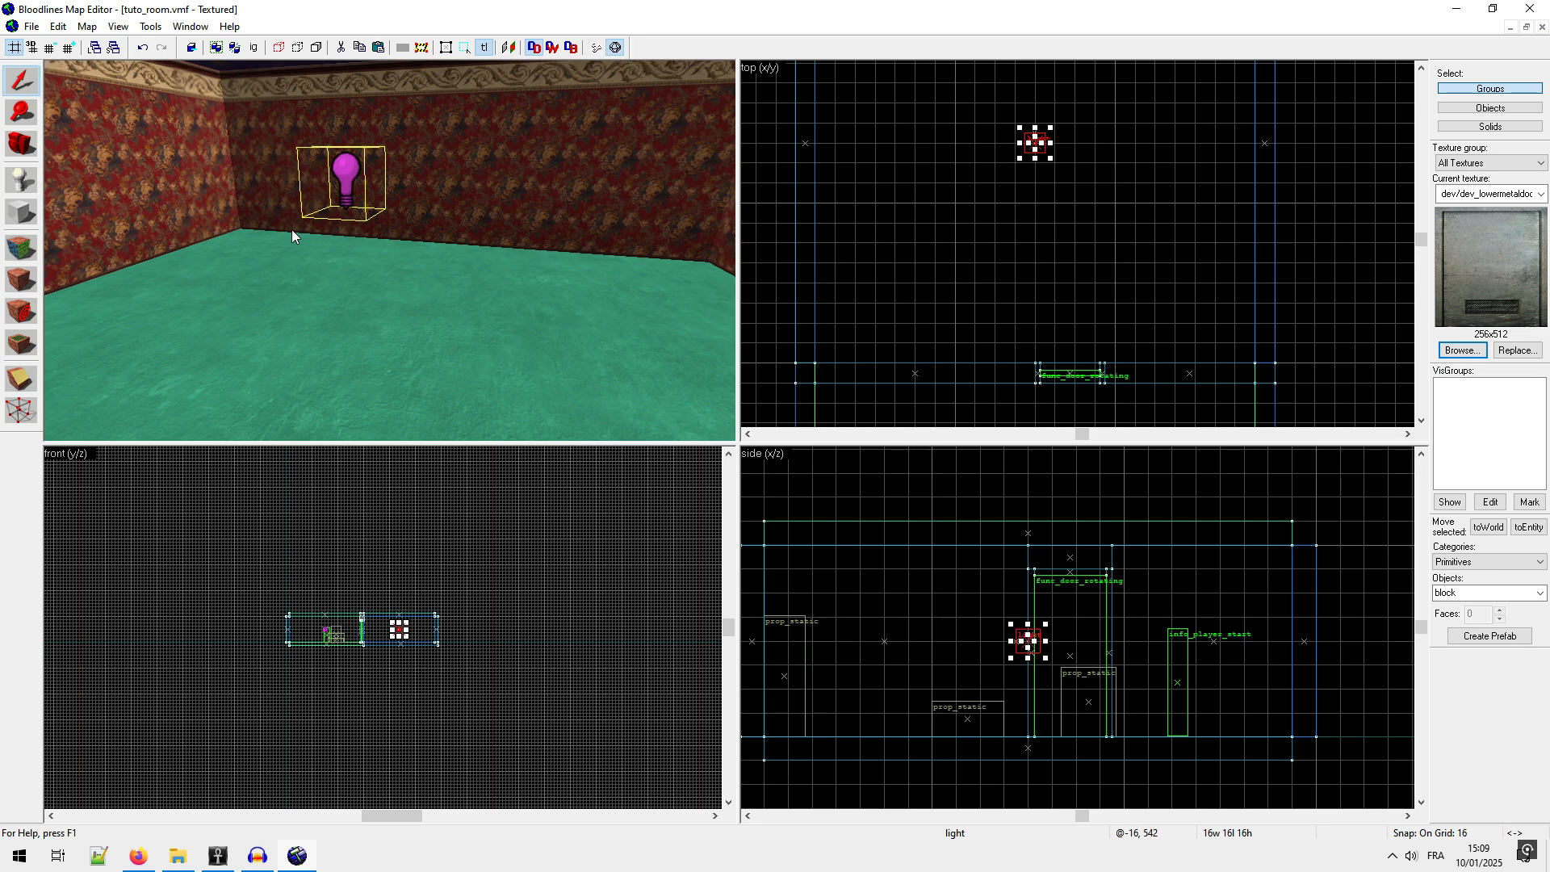
Step: Compile and run the map with the Final Mode (slow, best lighting) configuration
{"action": "key", "text": "F9"}
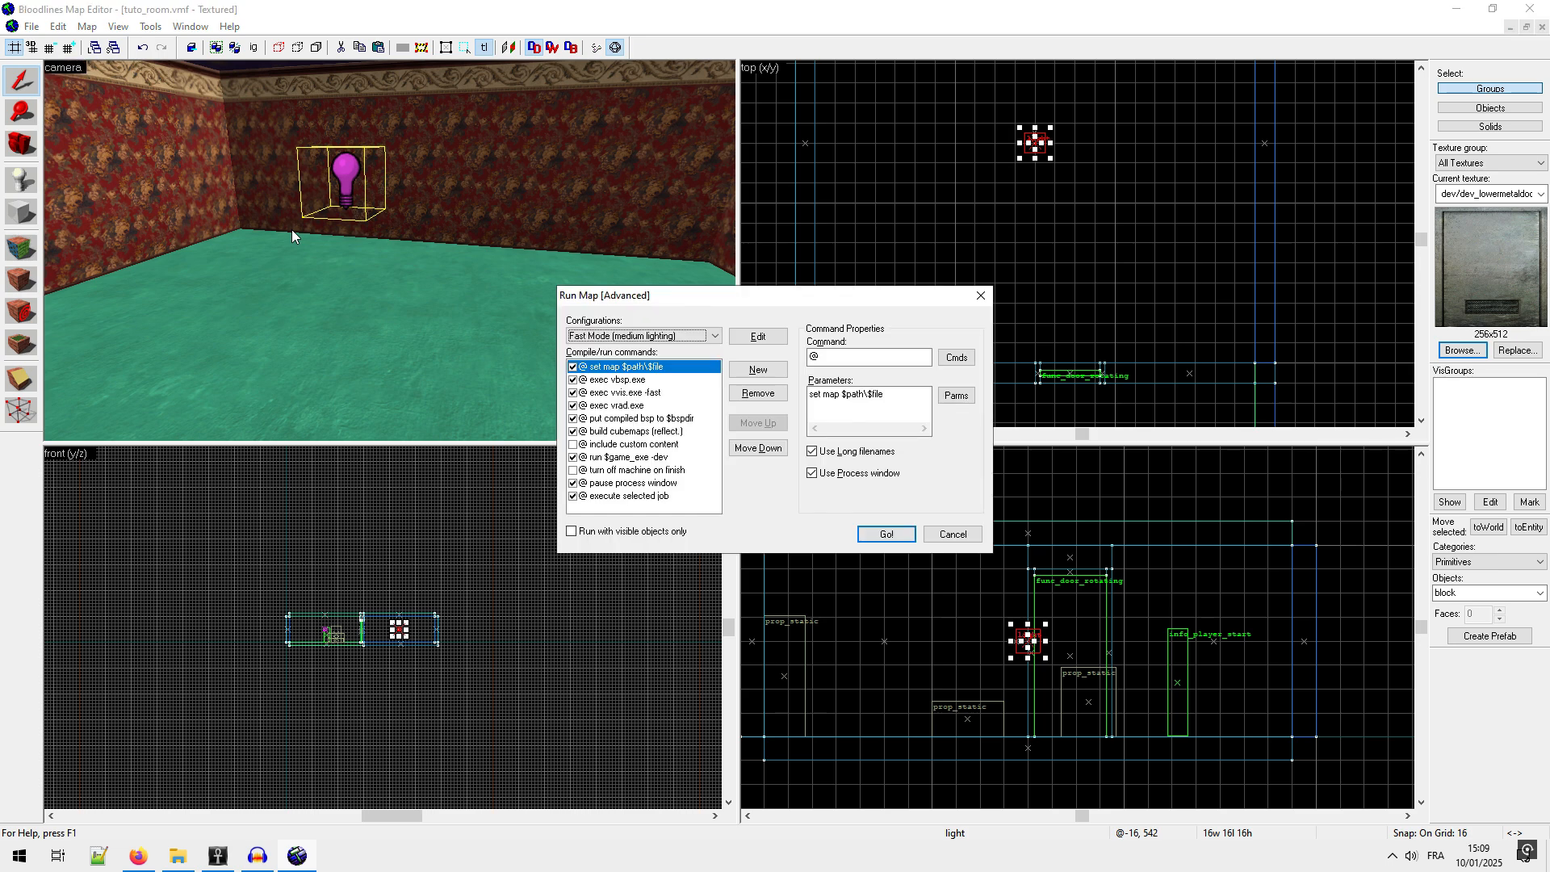
{"action": "left_click", "coordinate": [714, 336]}
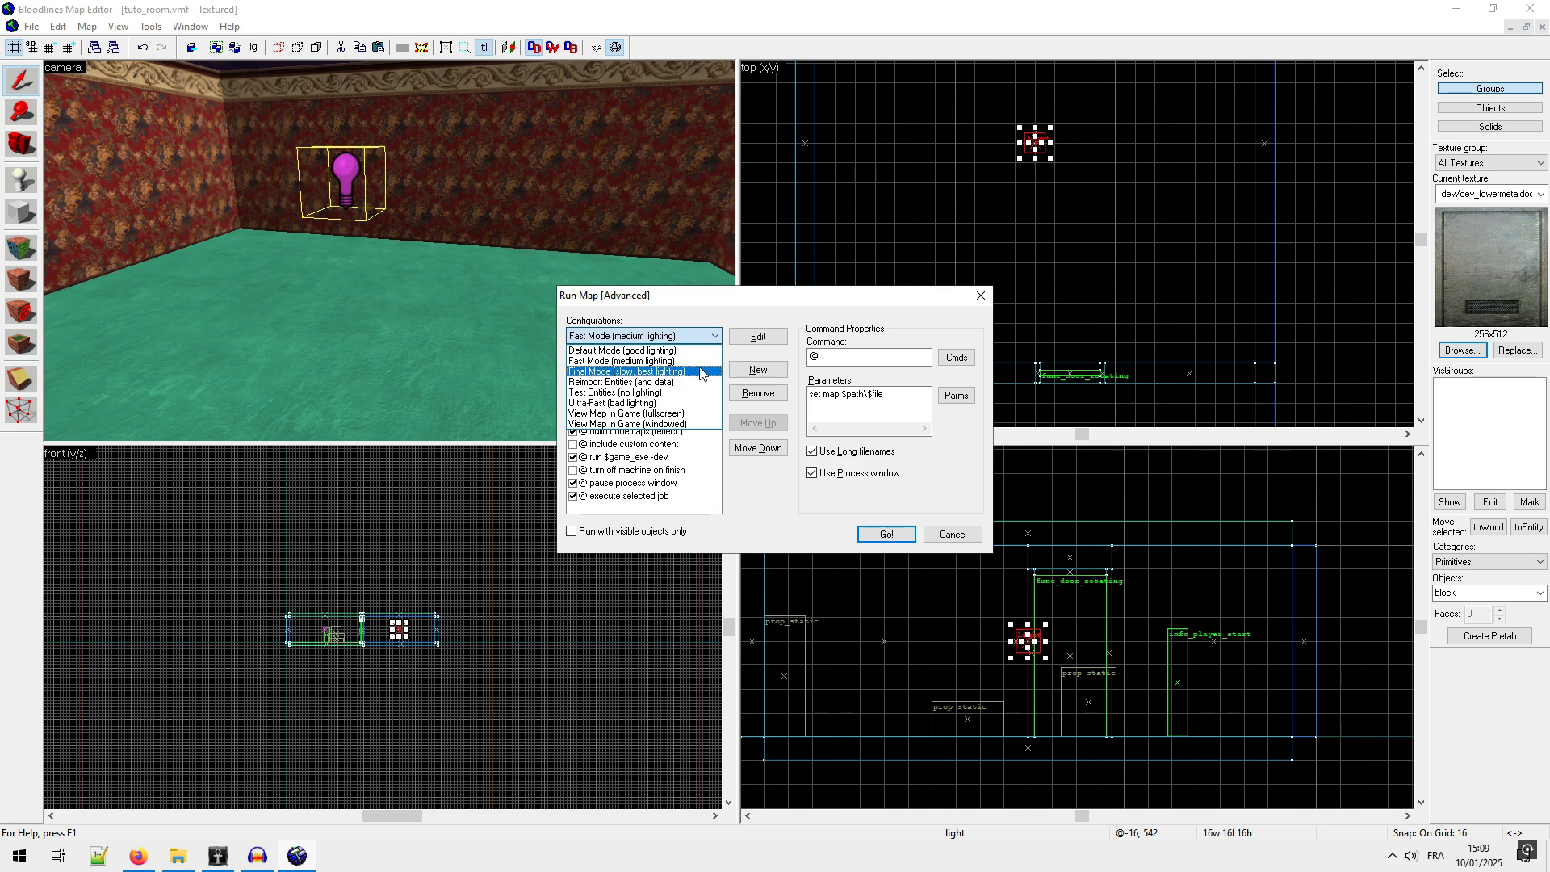
{"action": "left_click", "coordinate": [699, 371]}
{"action": "left_click", "coordinate": [887, 535]}
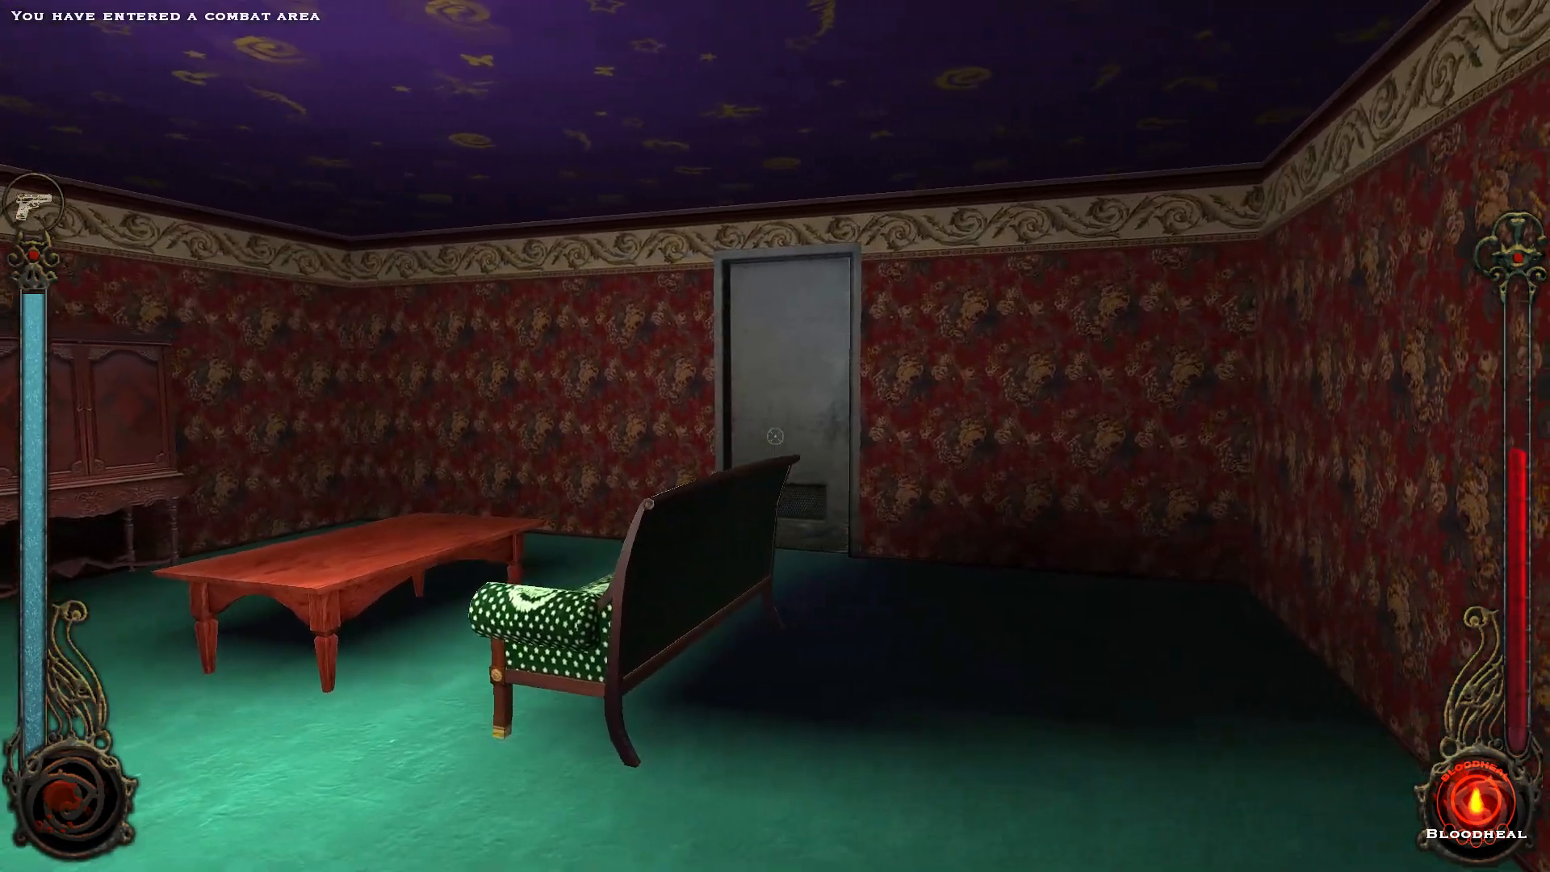
Step: Open the door in the running map and walk through both rooms to check the door, wall textures and lighting
{"action": "key", "text": "a"}
{"action": "key", "text": "w"}
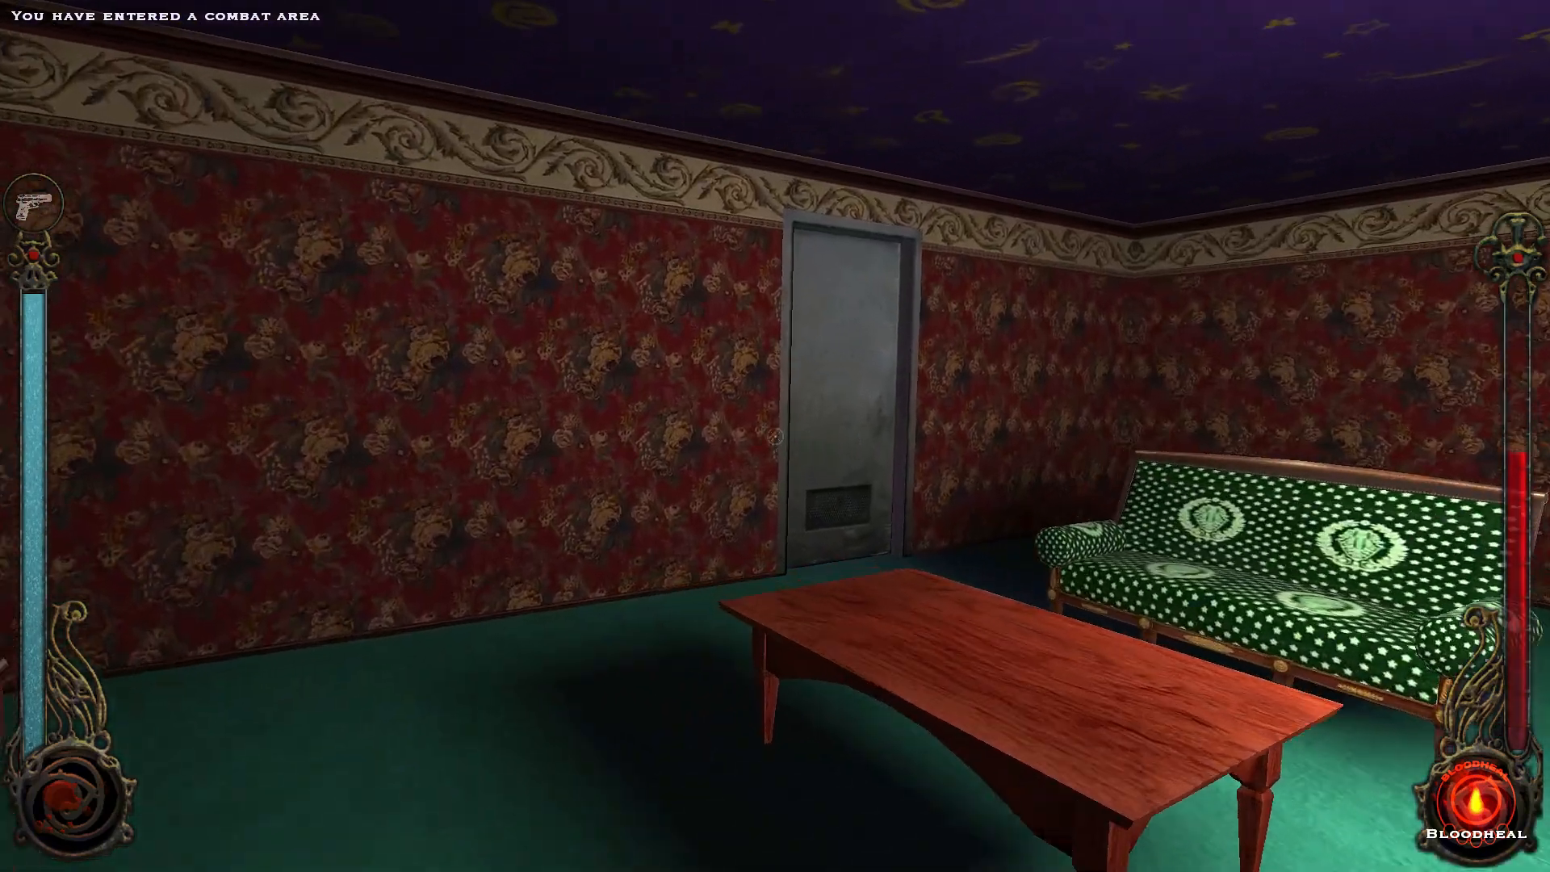
{"action": "key", "text": "e"}
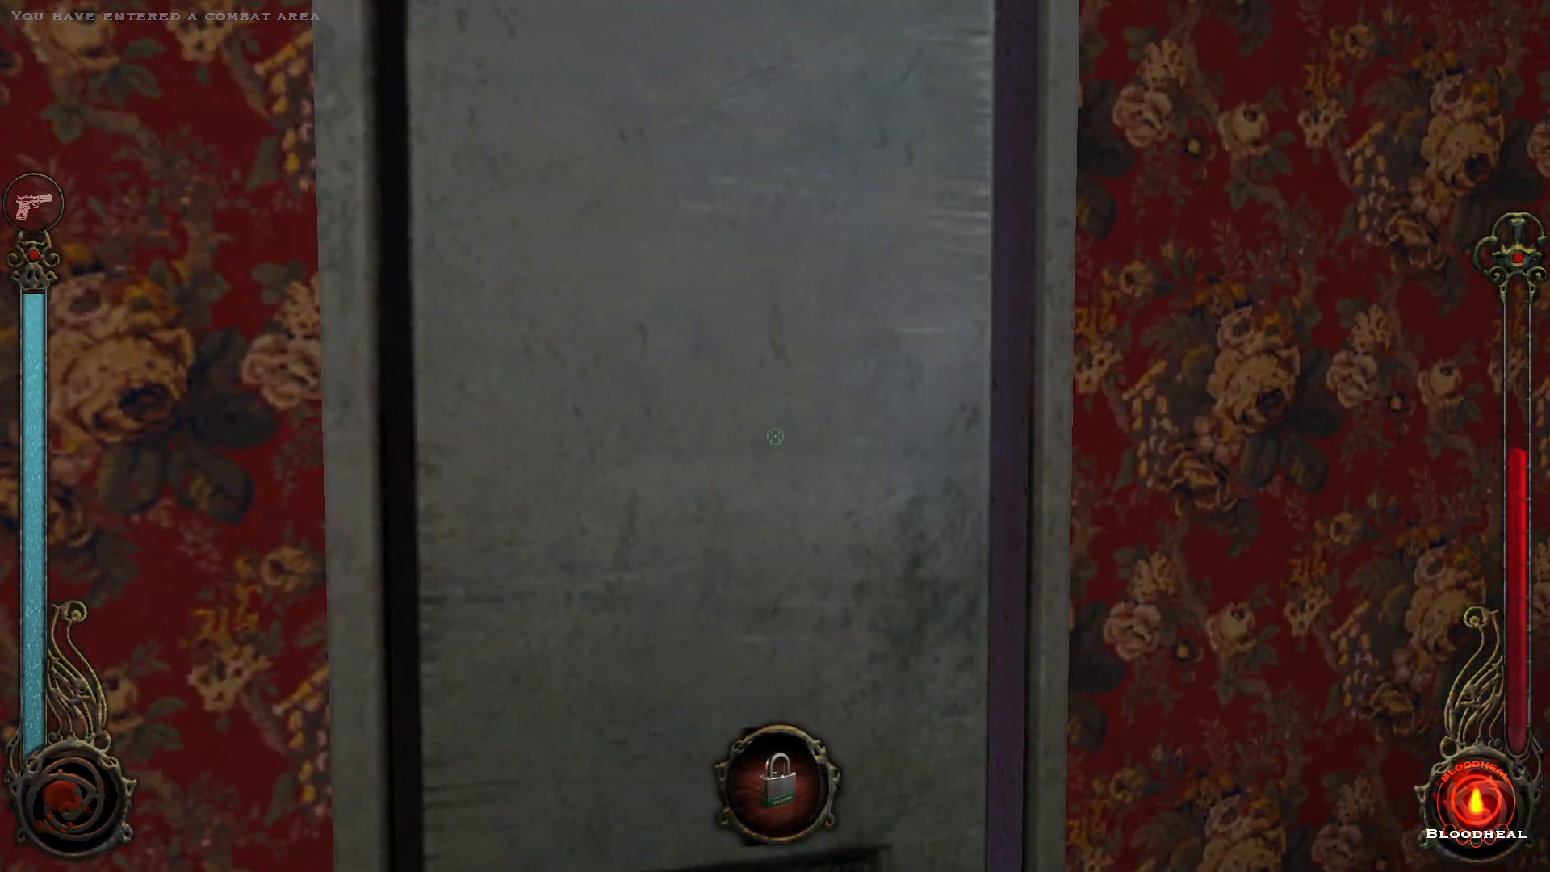
{"action": "key", "text": "w"}
{"action": "key", "text": "w"}
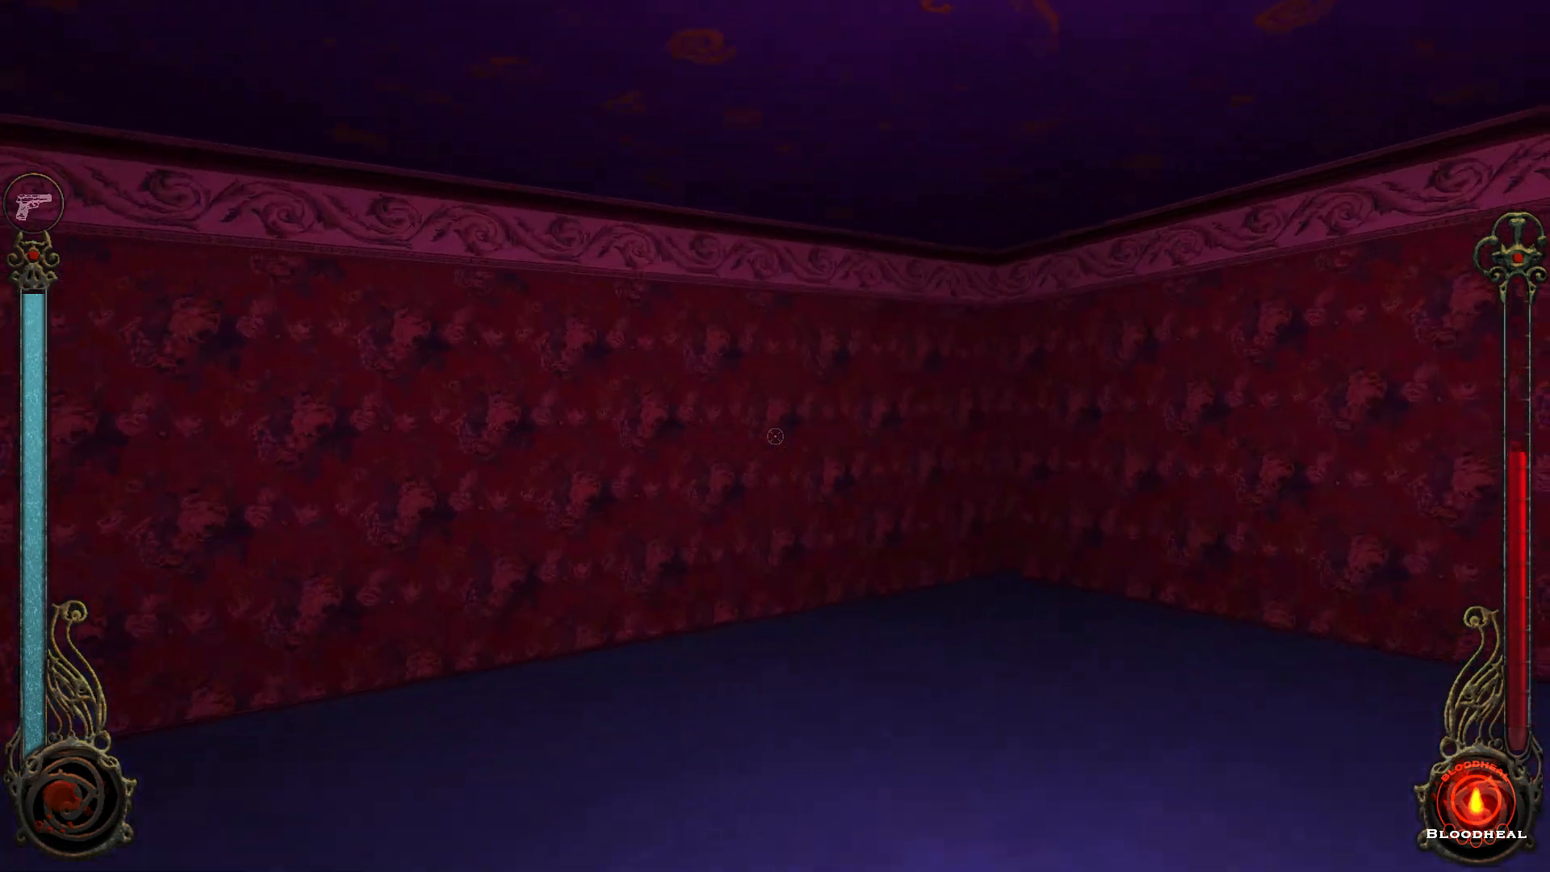
{"action": "key", "text": "w"}
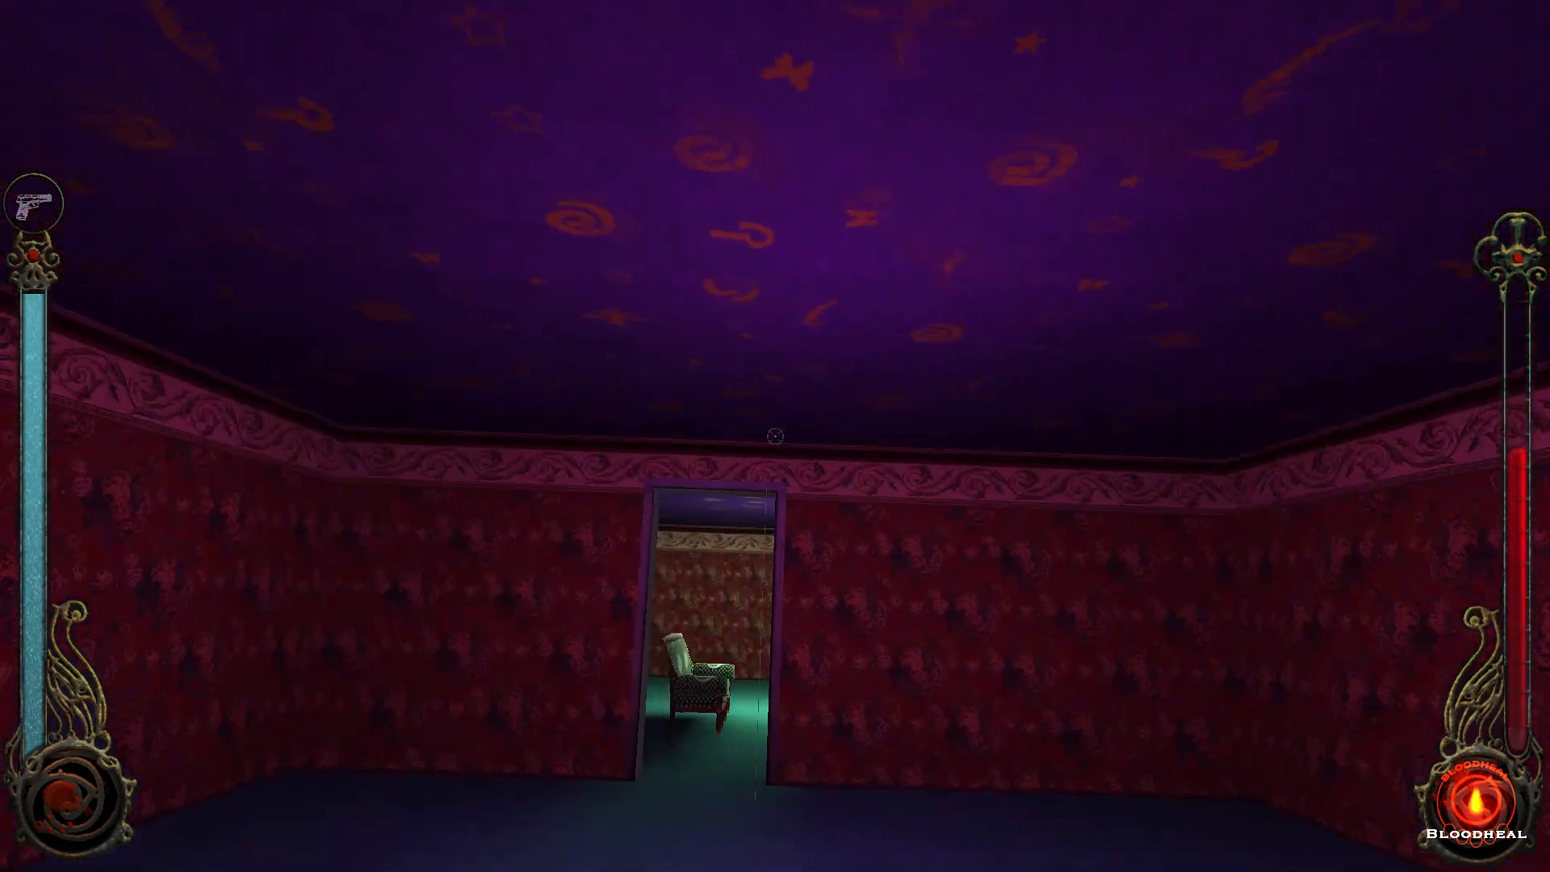
{"action": "key", "text": "w"}
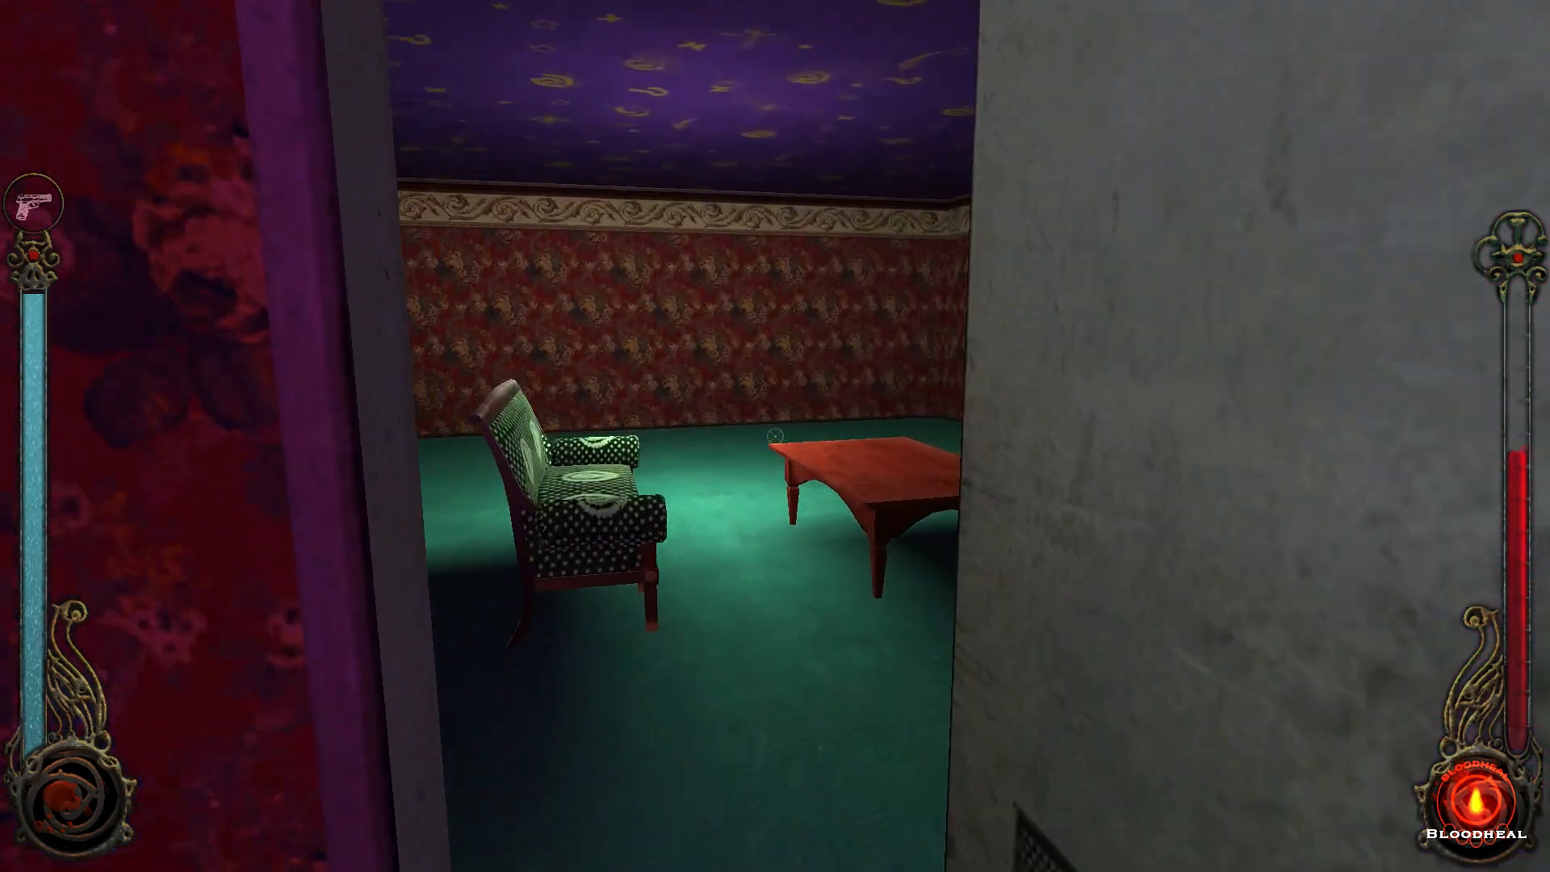
{"action": "key", "text": "d"}
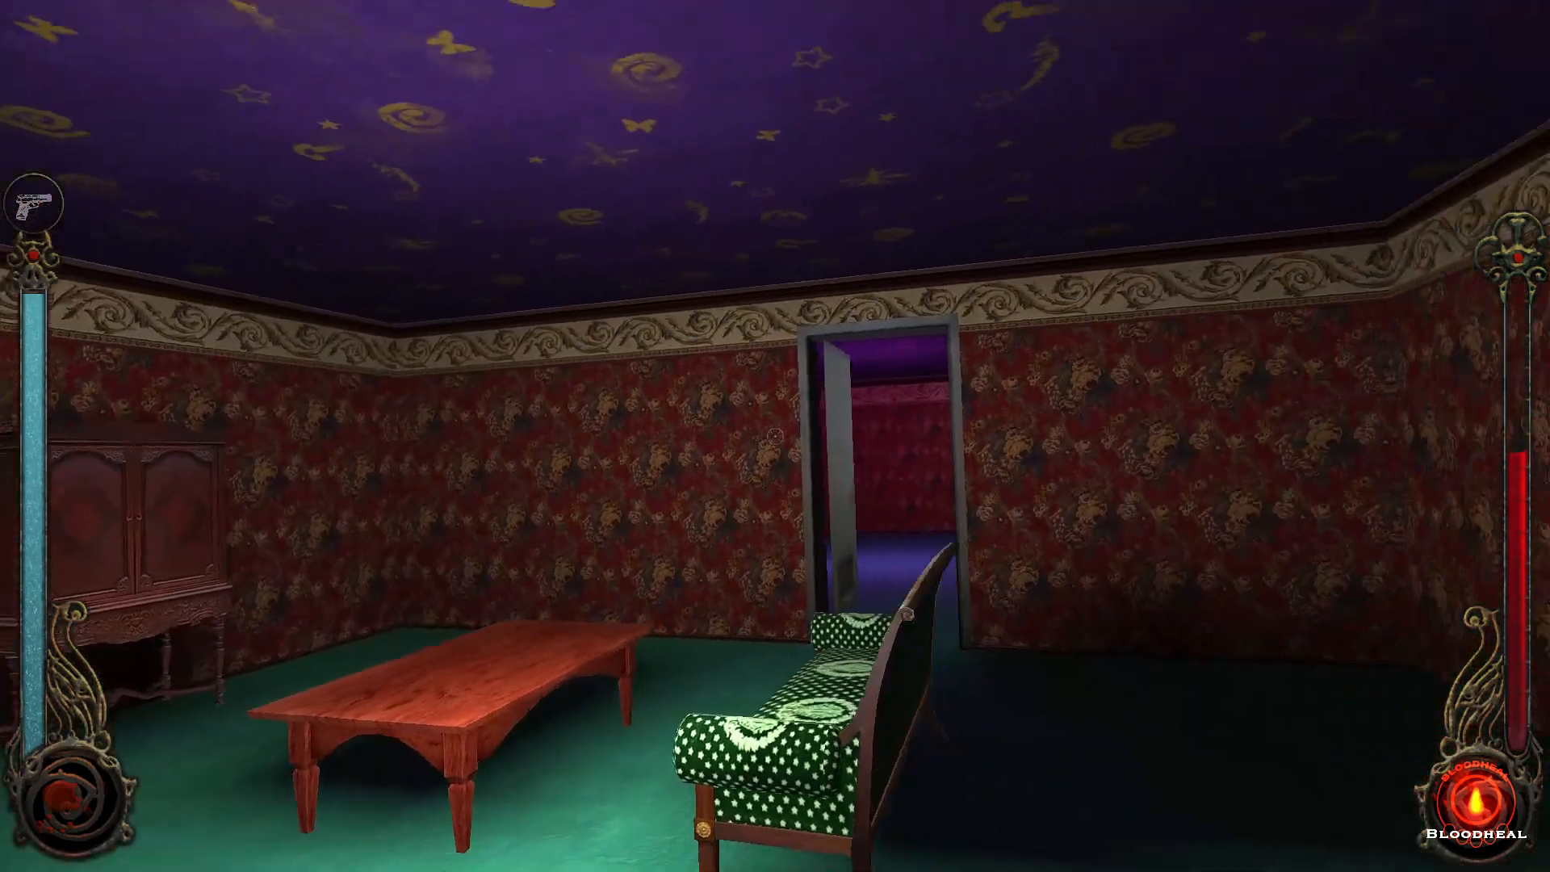
{"action": "key", "text": "w"}
{"action": "key", "text": "a"}
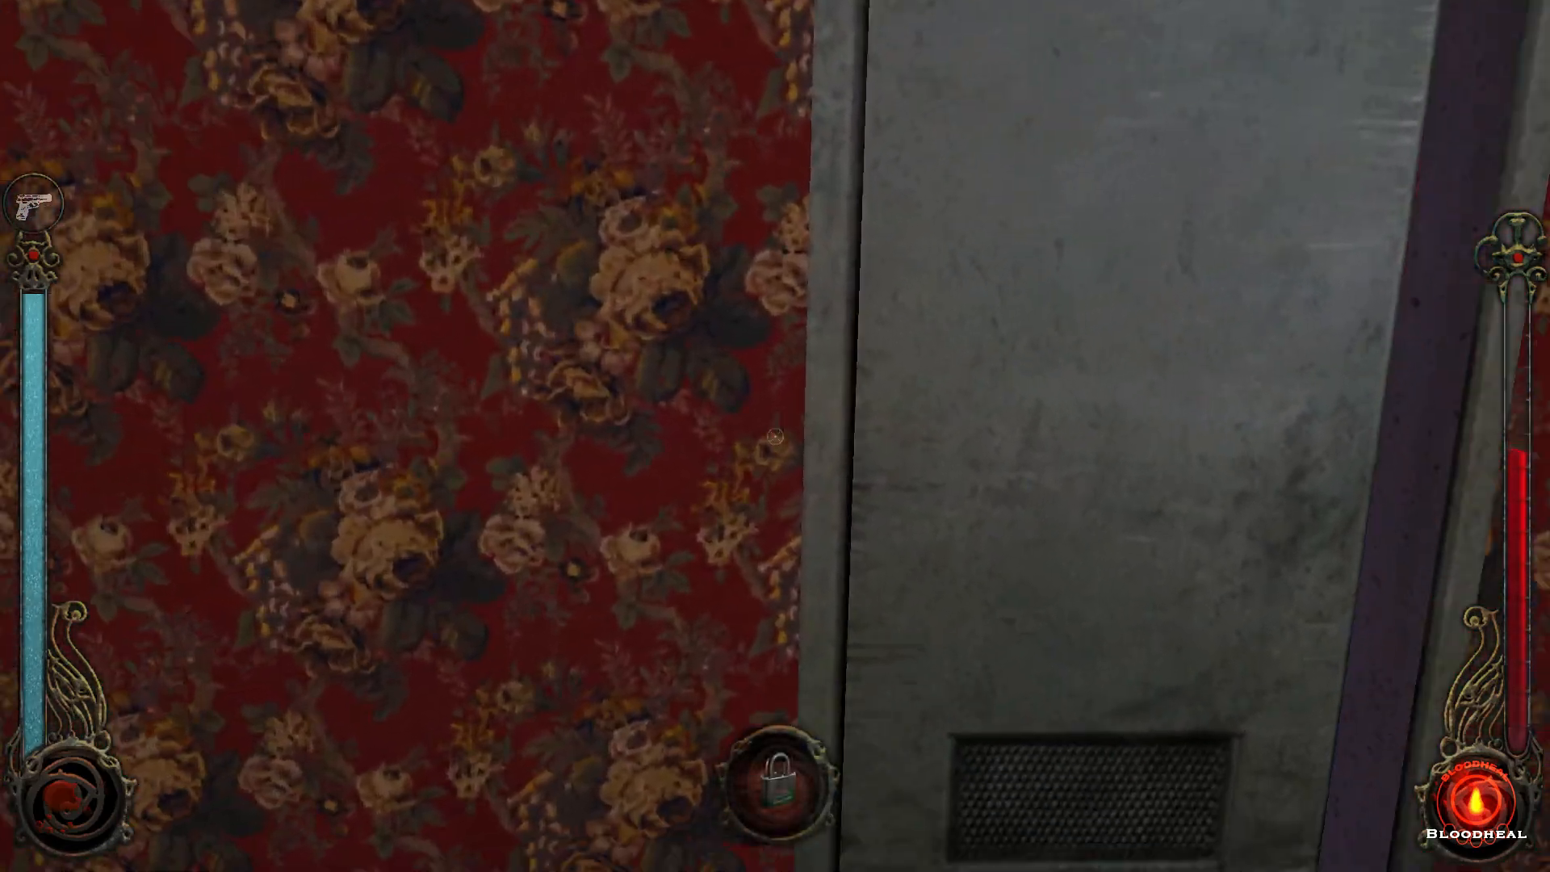
Step: Operate the door in game, enter the pink-lit room, and return through the doorway to test the door from both sides
{"action": "key", "text": "e"}
{"action": "key", "text": "d"}
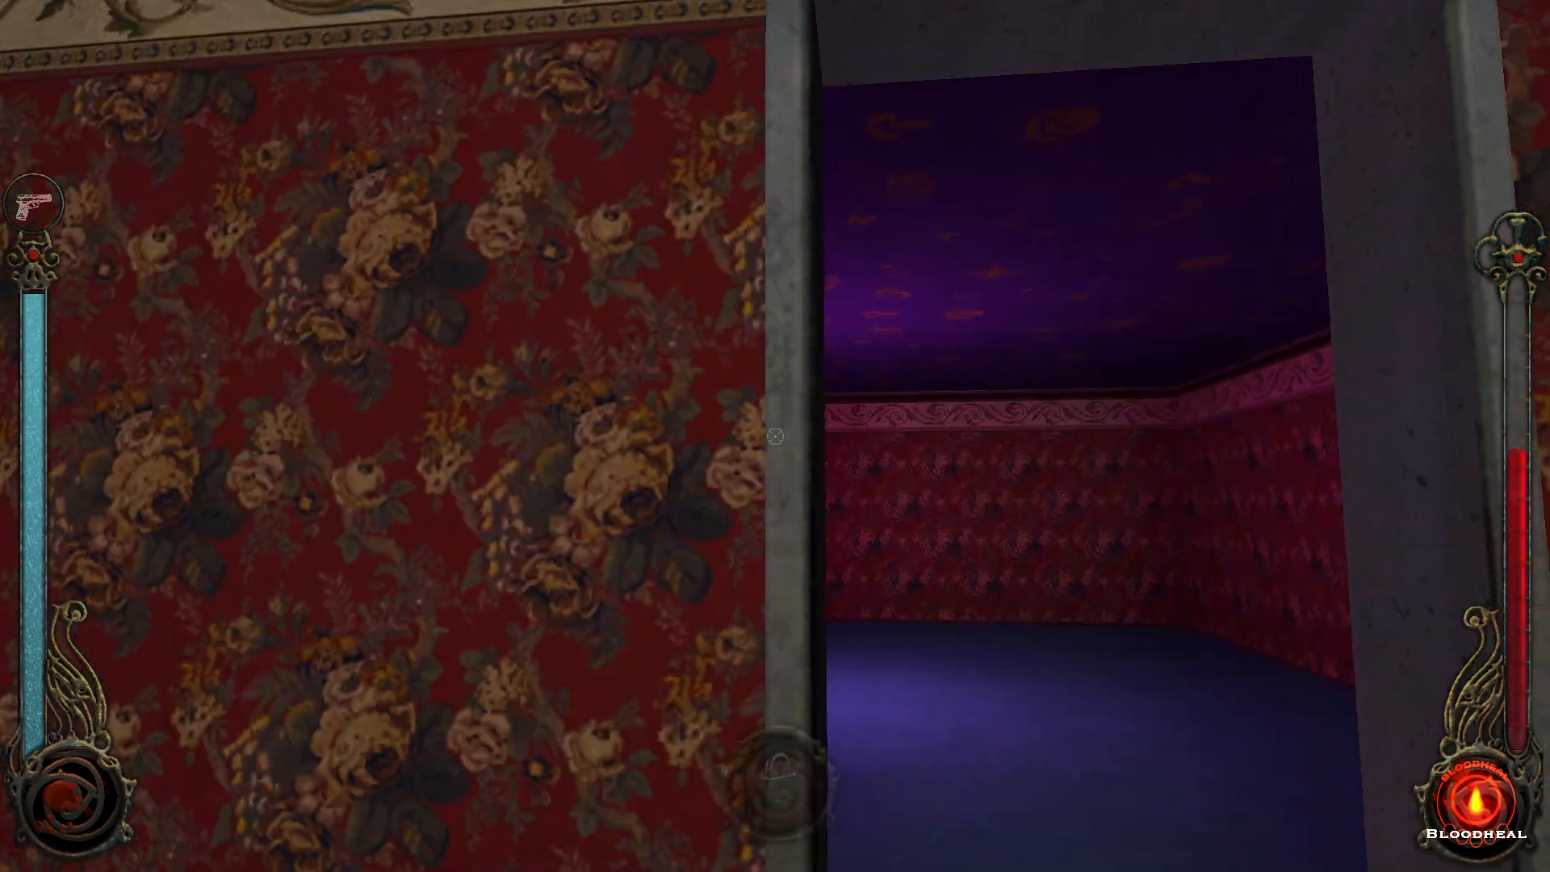
{"action": "key", "text": "w"}
{"action": "key", "text": "s"}
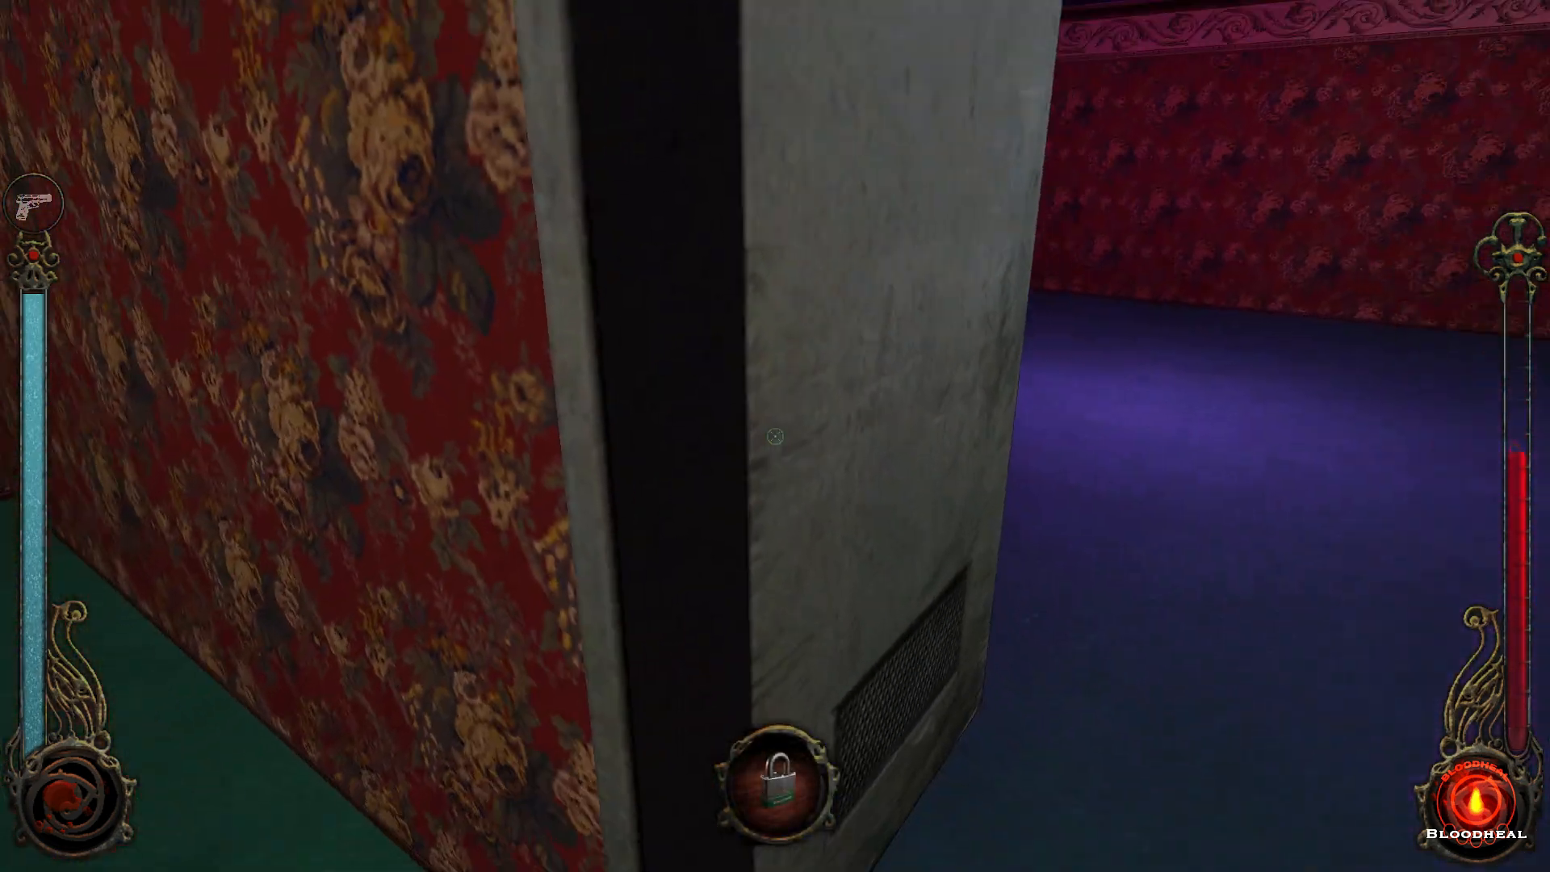
{"action": "key", "text": "w"}
{"action": "key", "text": "w"}
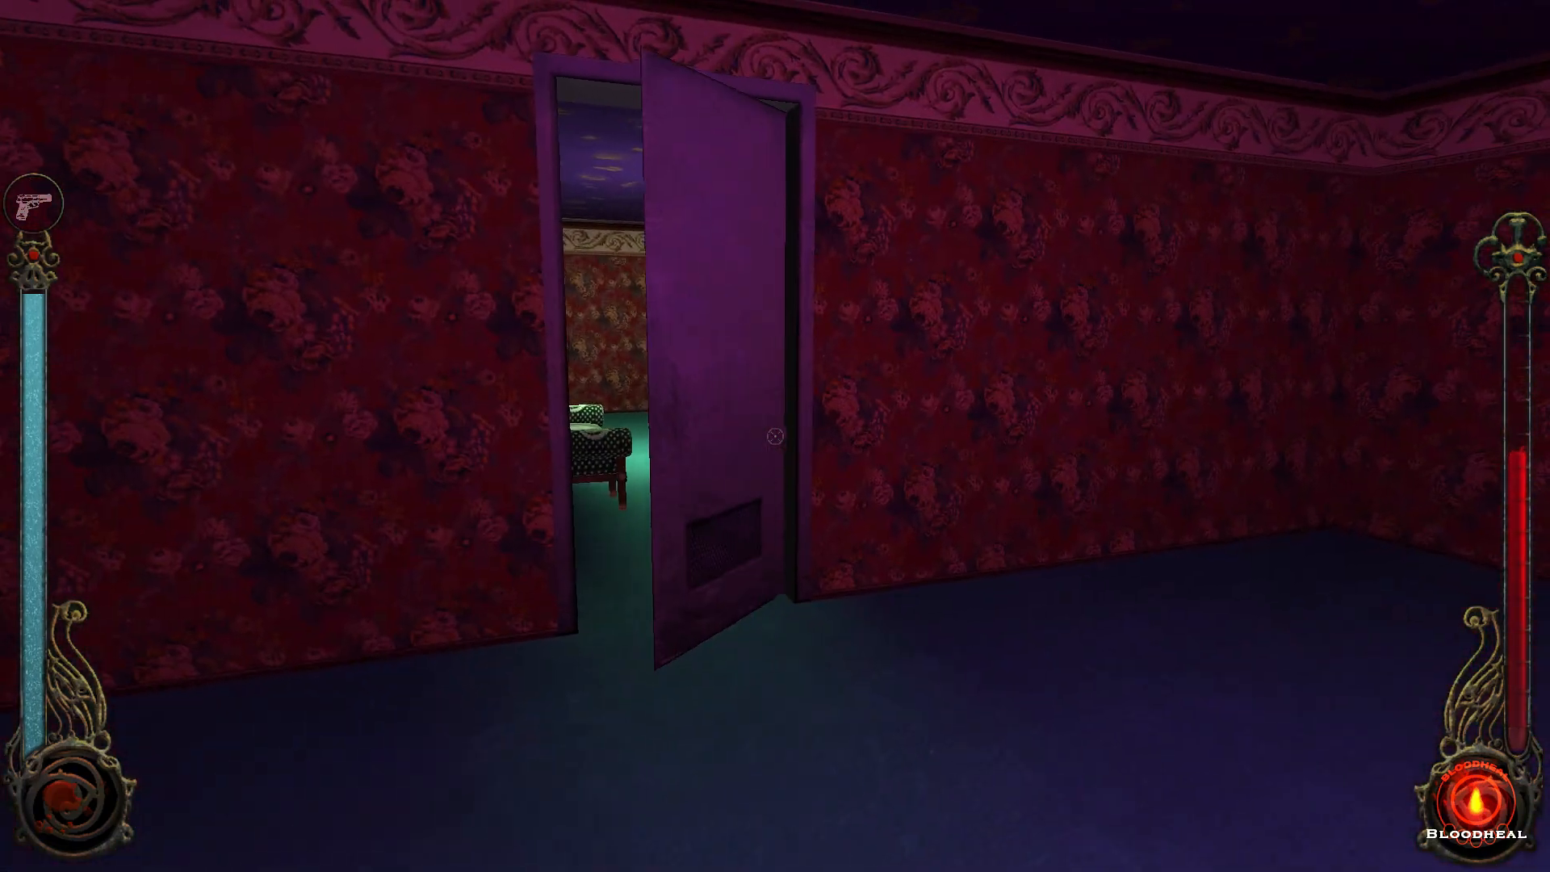
{"action": "key", "text": "w"}
{"action": "key", "text": "e"}
{"action": "key", "text": "w"}
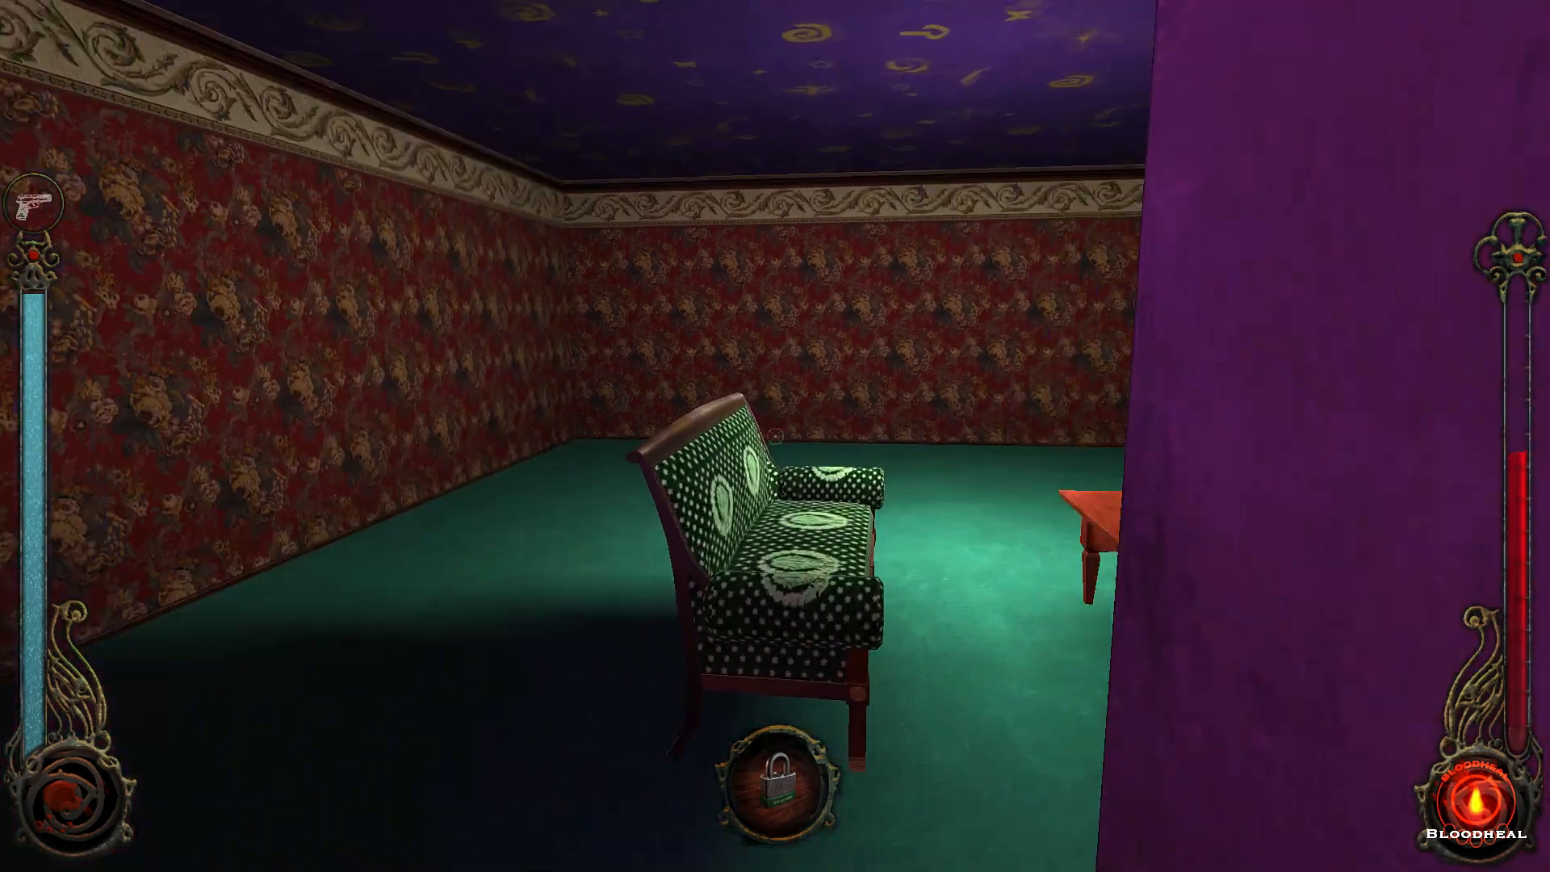
Step: Walk around the furnished room in game to examine its furniture, walls, ceiling and the door's automatic closing
{"action": "key", "text": "s"}
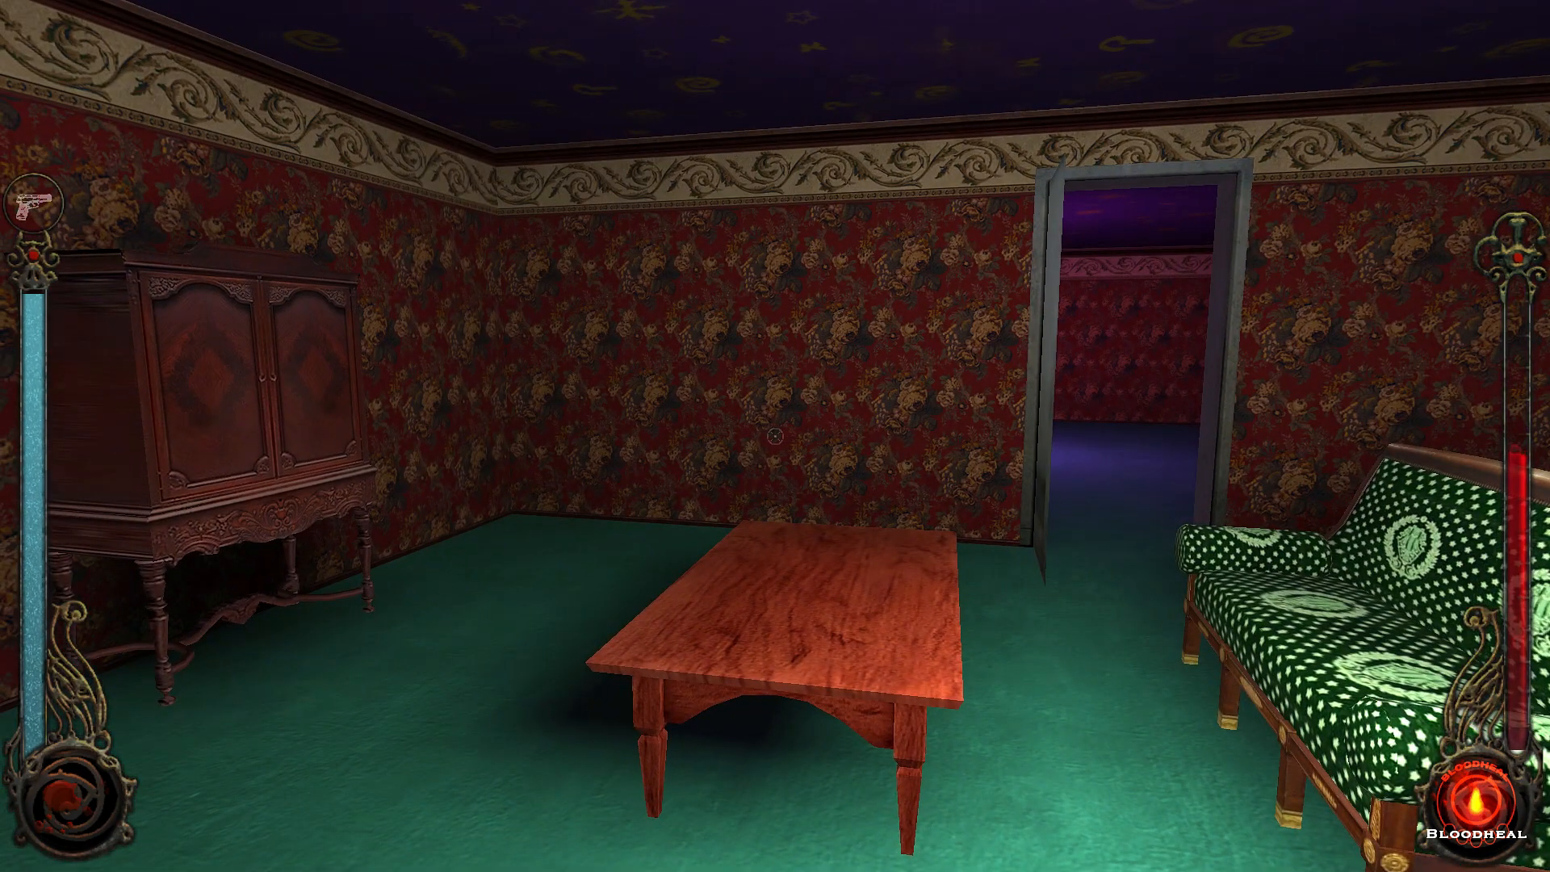
{"action": "key", "text": "d"}
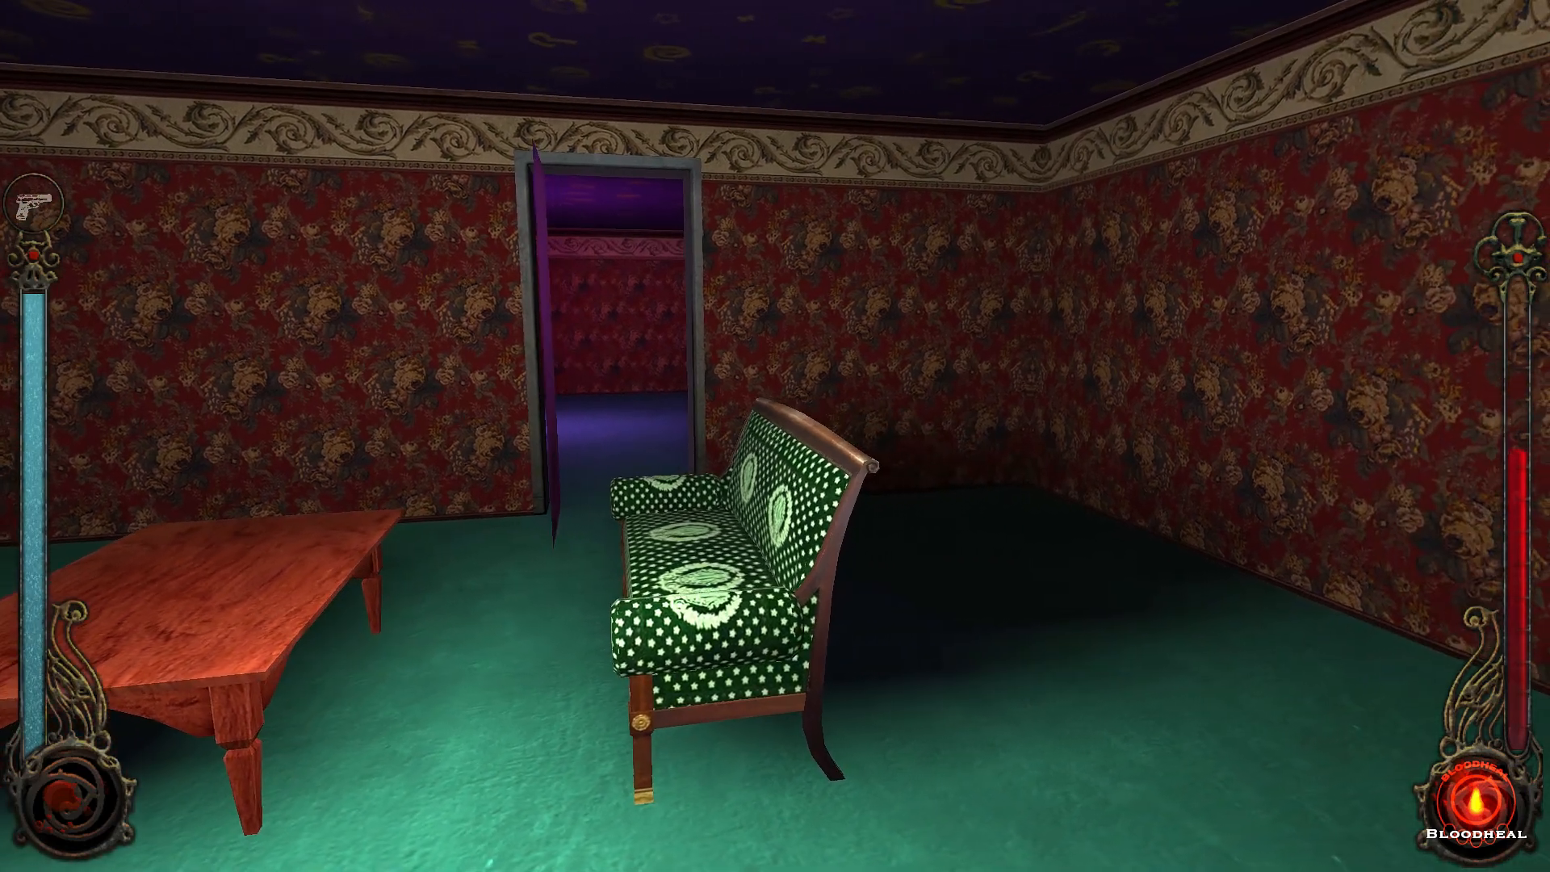
{"action": "key", "text": "s"}
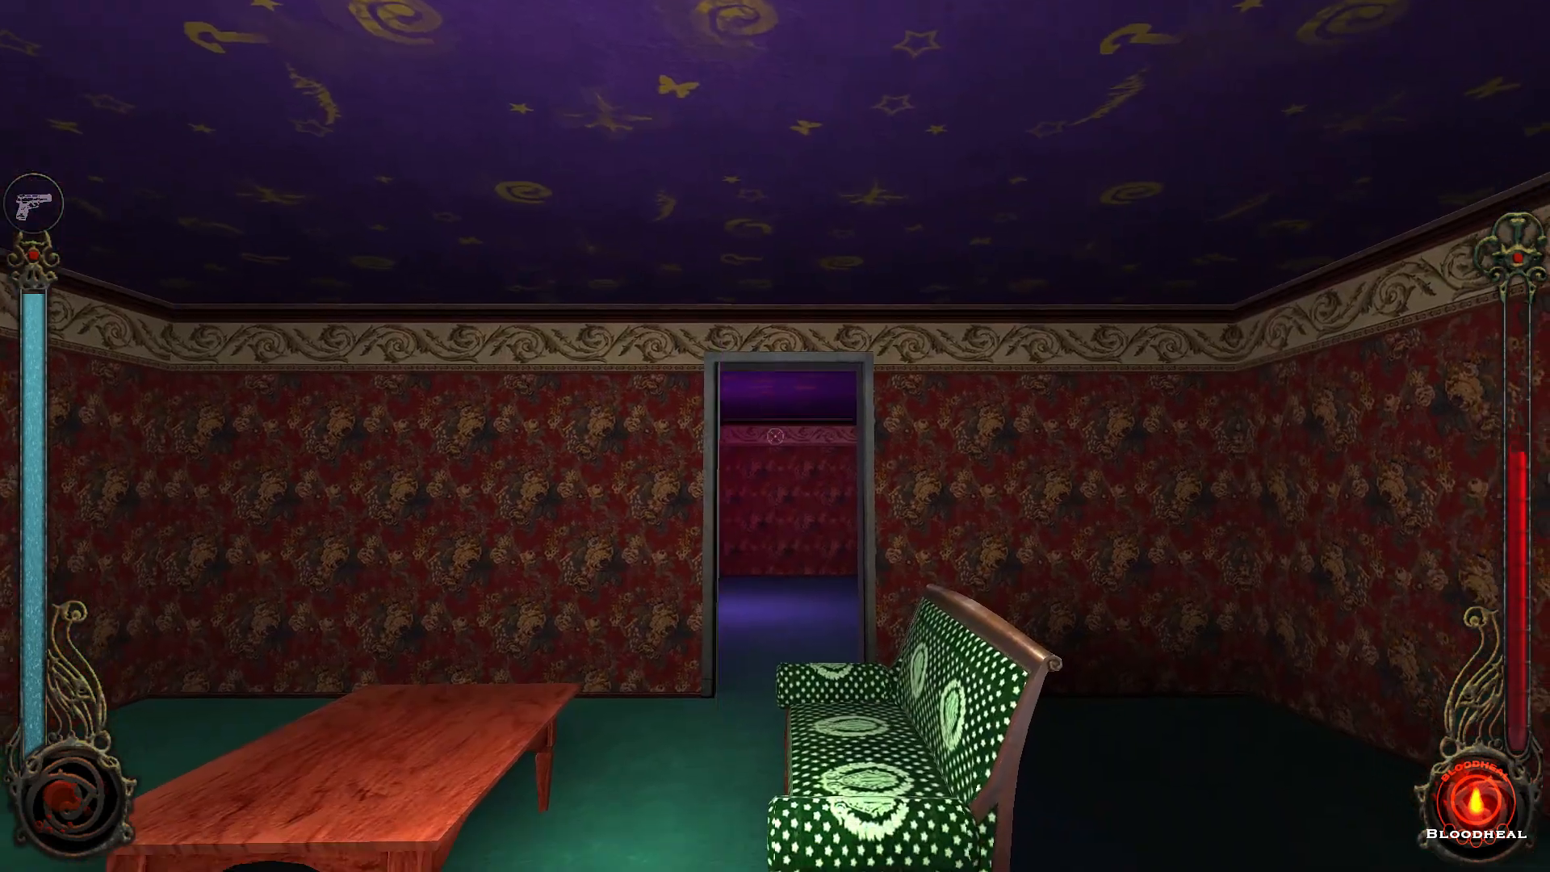
{"action": "key", "text": "d"}
{"action": "key", "text": "a"}
{"action": "key", "text": "d"}
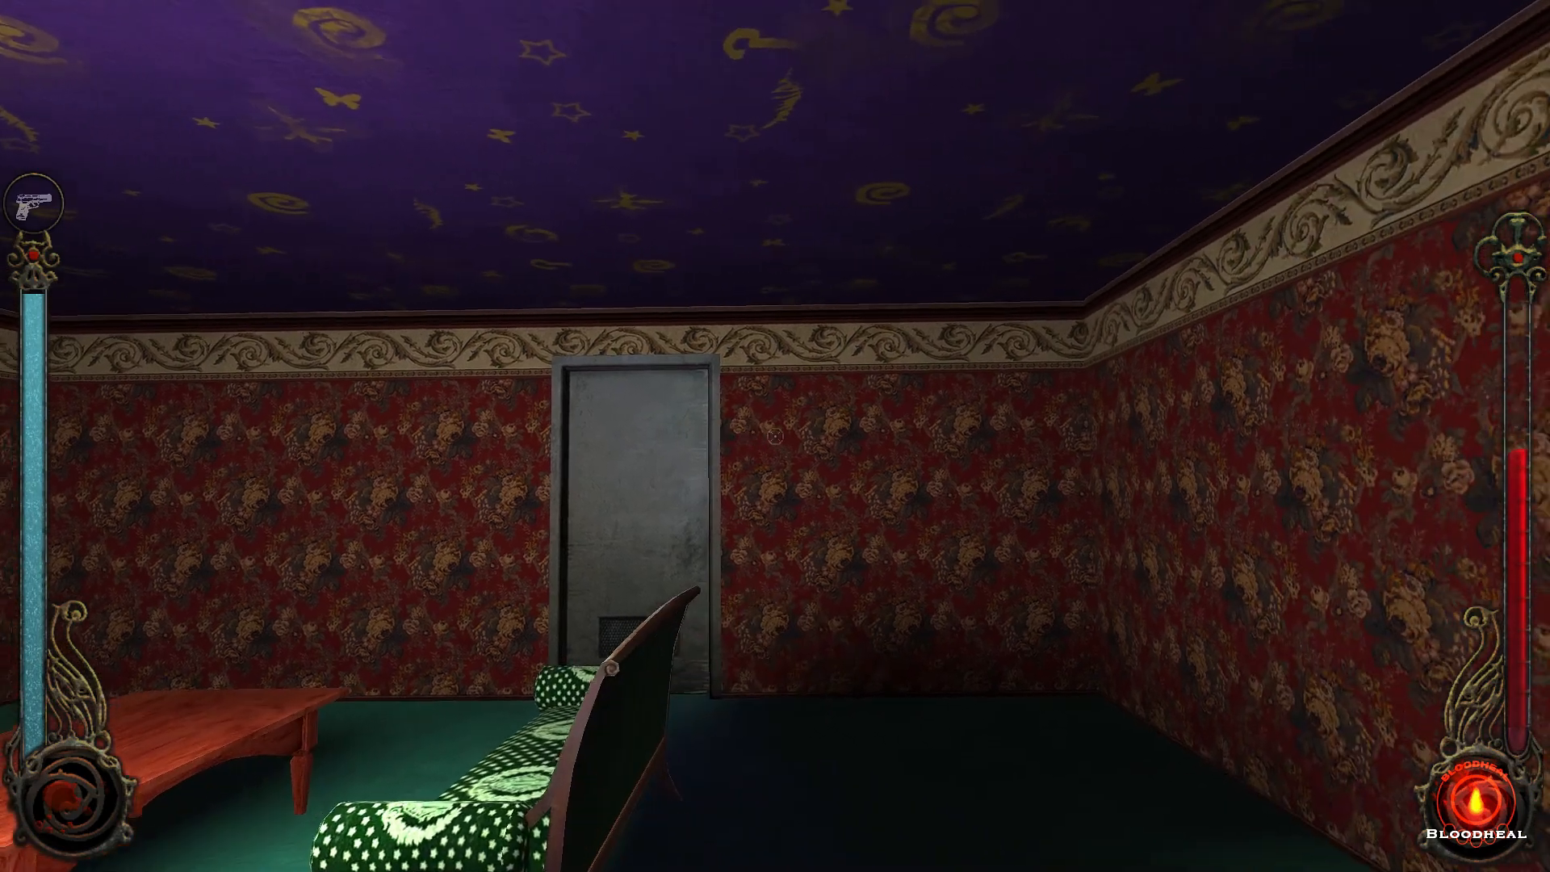
{"action": "key", "text": "w"}
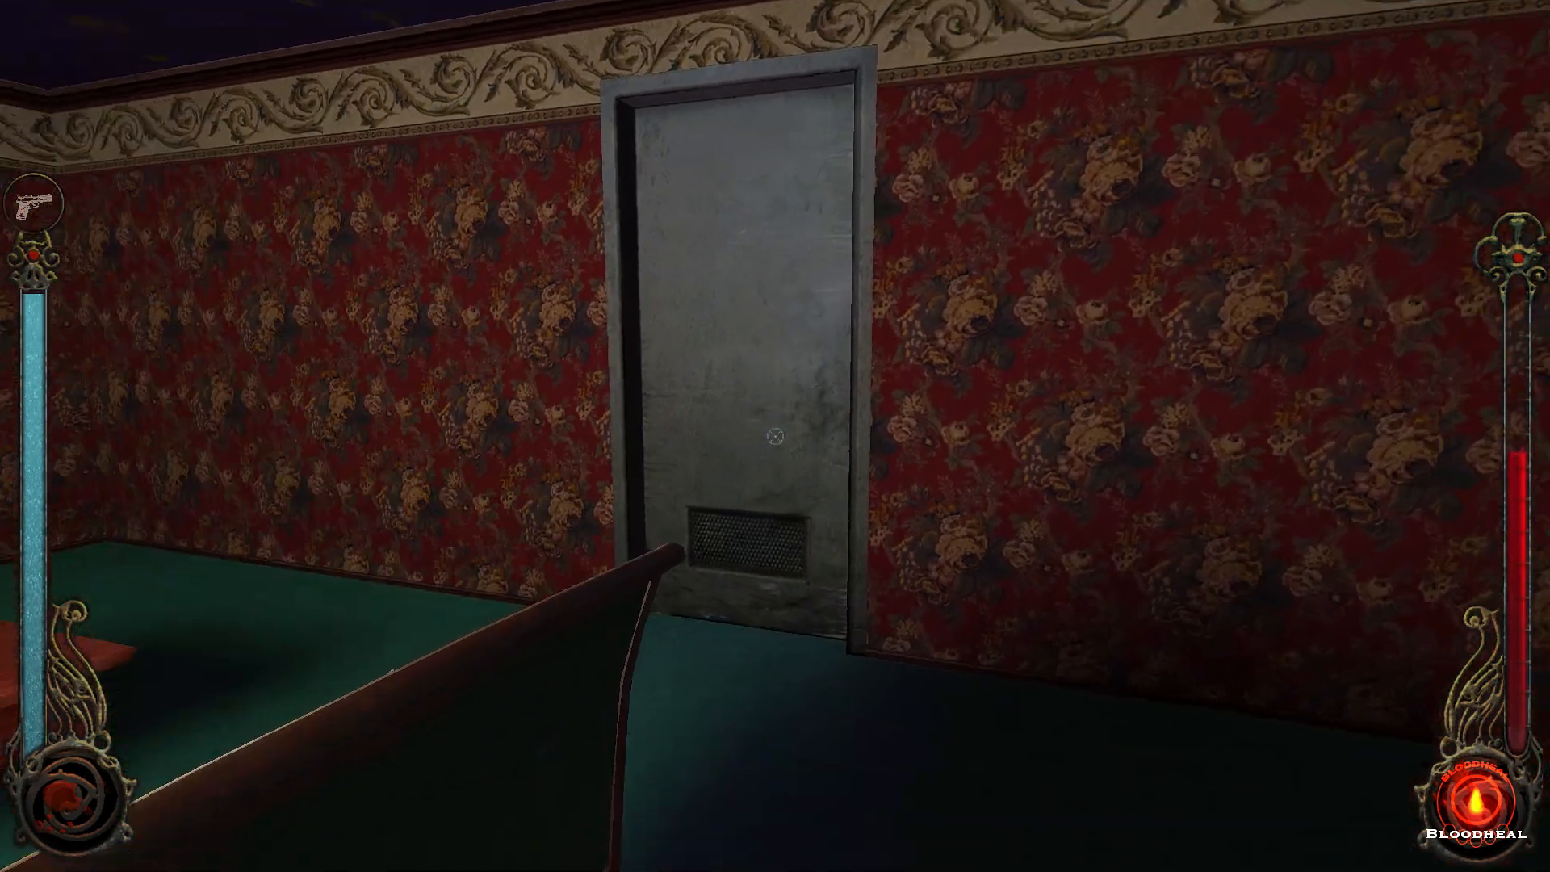
{"action": "key", "text": "w"}
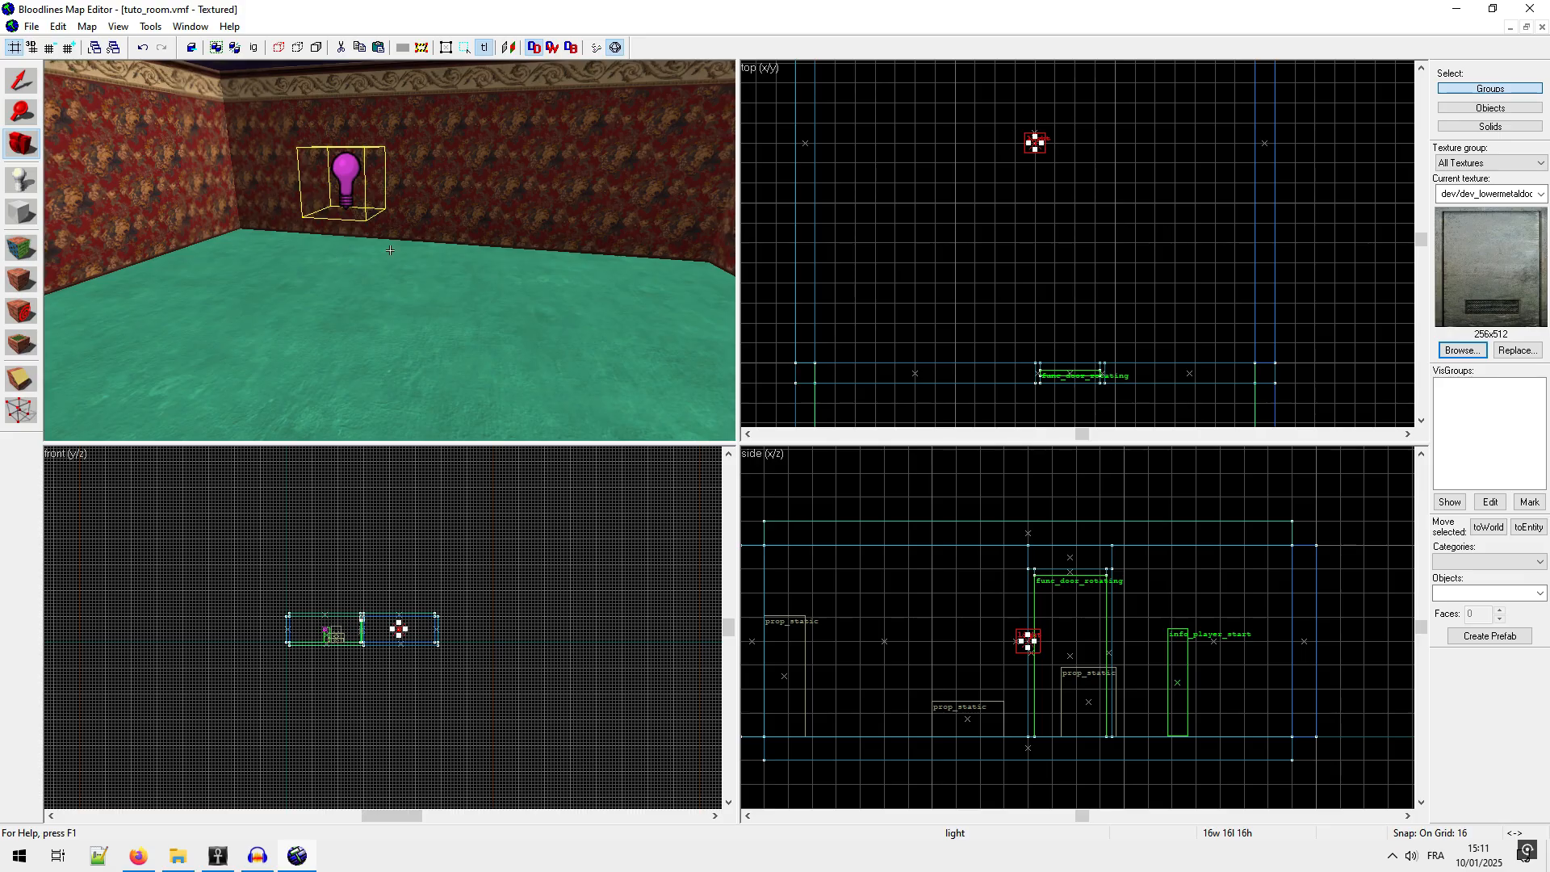
Step: Open the func_door_rotating entity's properties and set its Use Icon to Door (default)
{"action": "left_click_drag", "start_coordinate": [339, 242], "coordinate": [390, 251]}
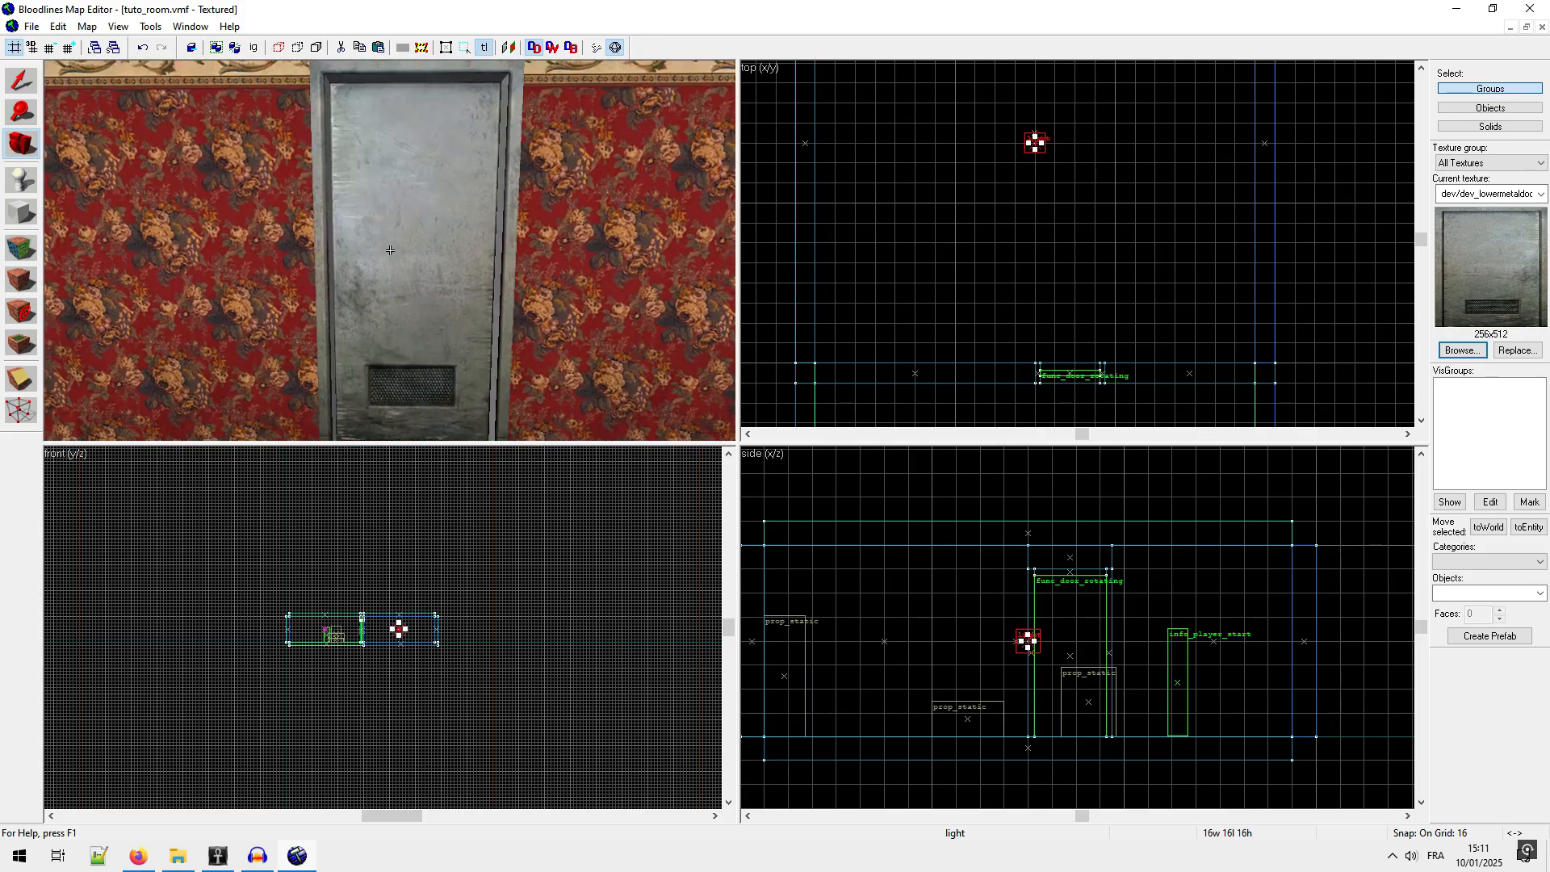
{"action": "key", "text": "z"}
{"action": "left_click", "coordinate": [25, 81]}
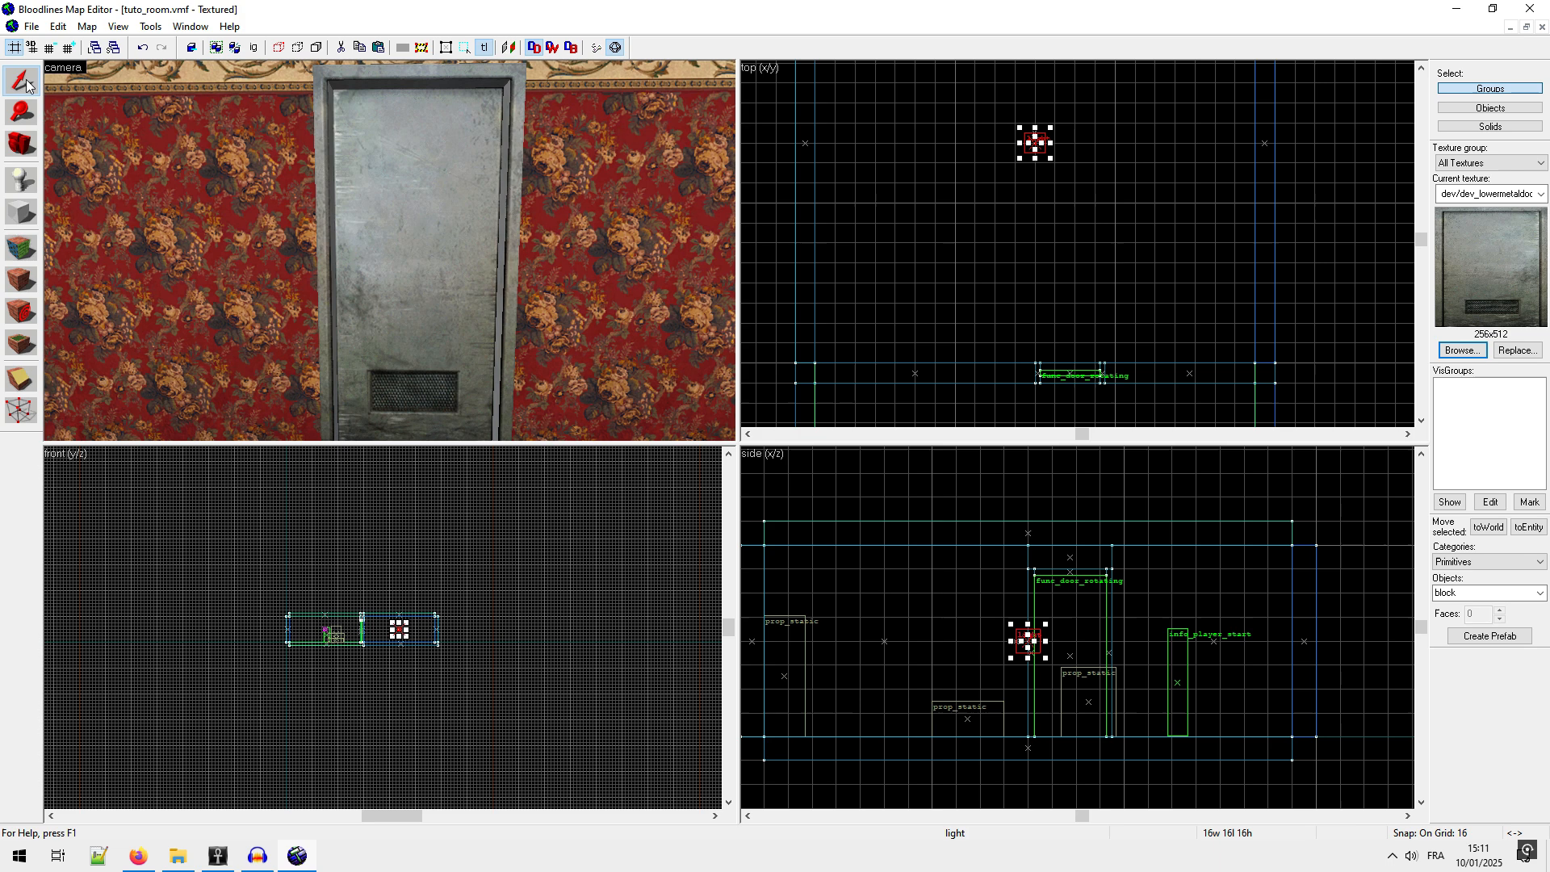
{"action": "left_click", "coordinate": [417, 232]}
{"action": "left_click", "coordinate": [58, 27]}
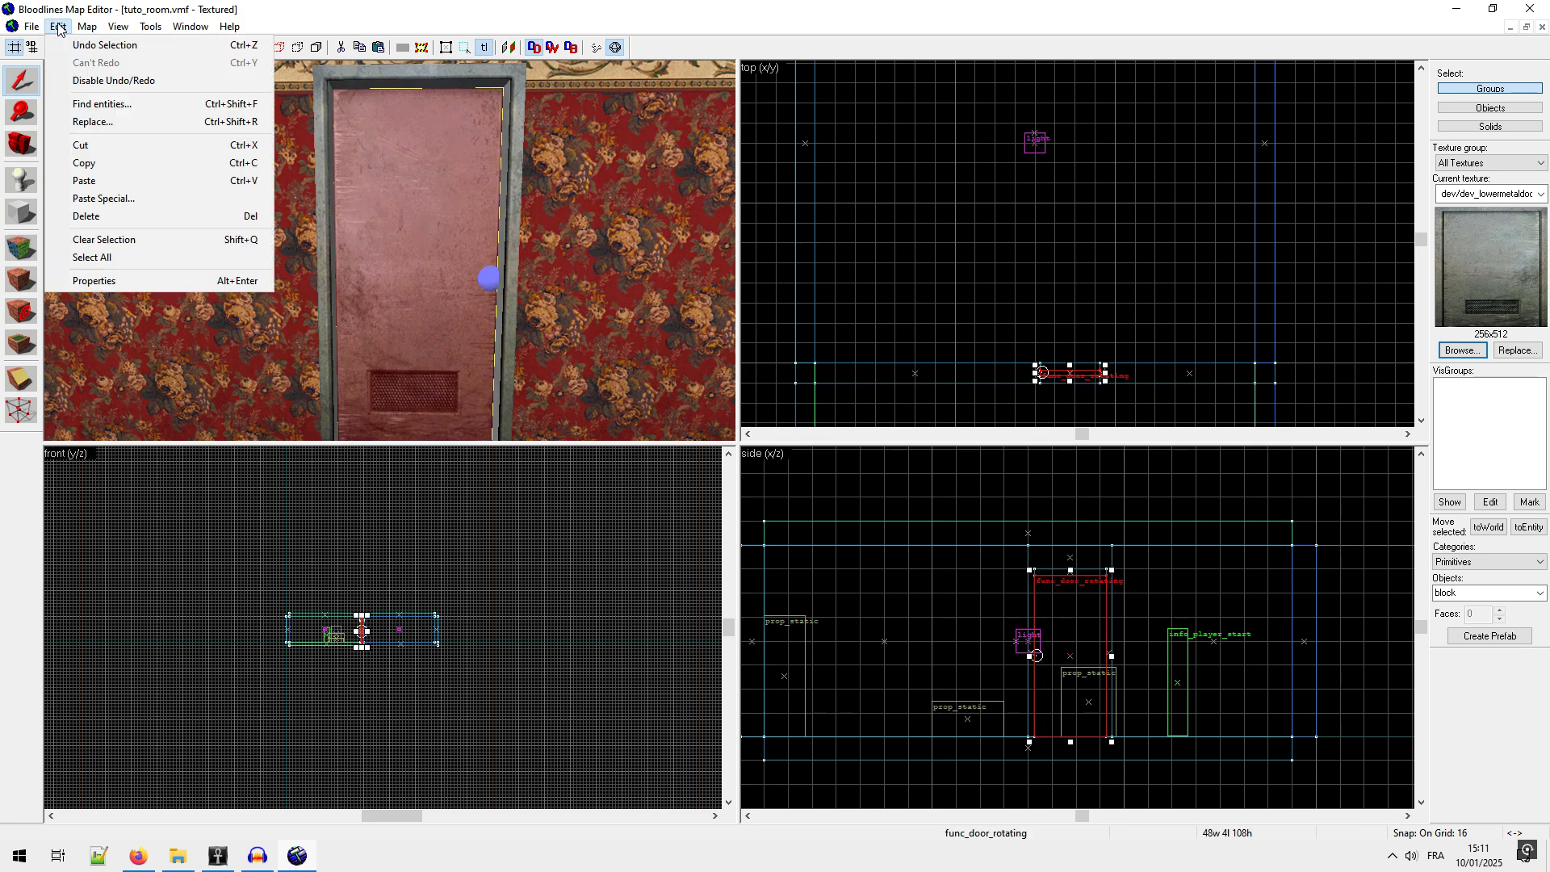
{"action": "left_click", "coordinate": [119, 282]}
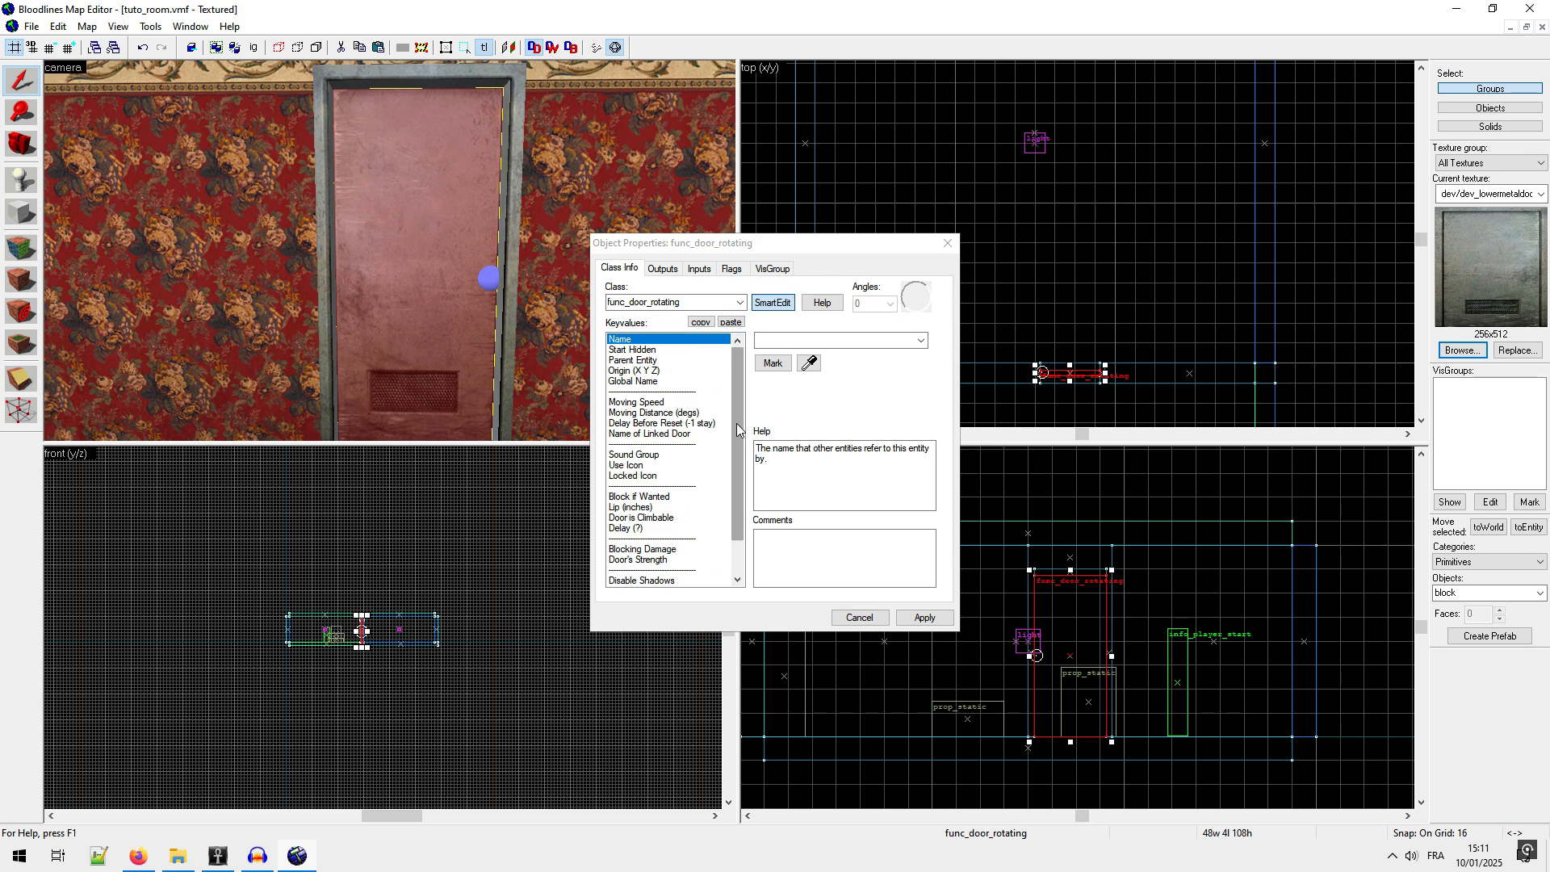
{"action": "left_click", "coordinate": [638, 465]}
{"action": "left_click", "coordinate": [923, 346]}
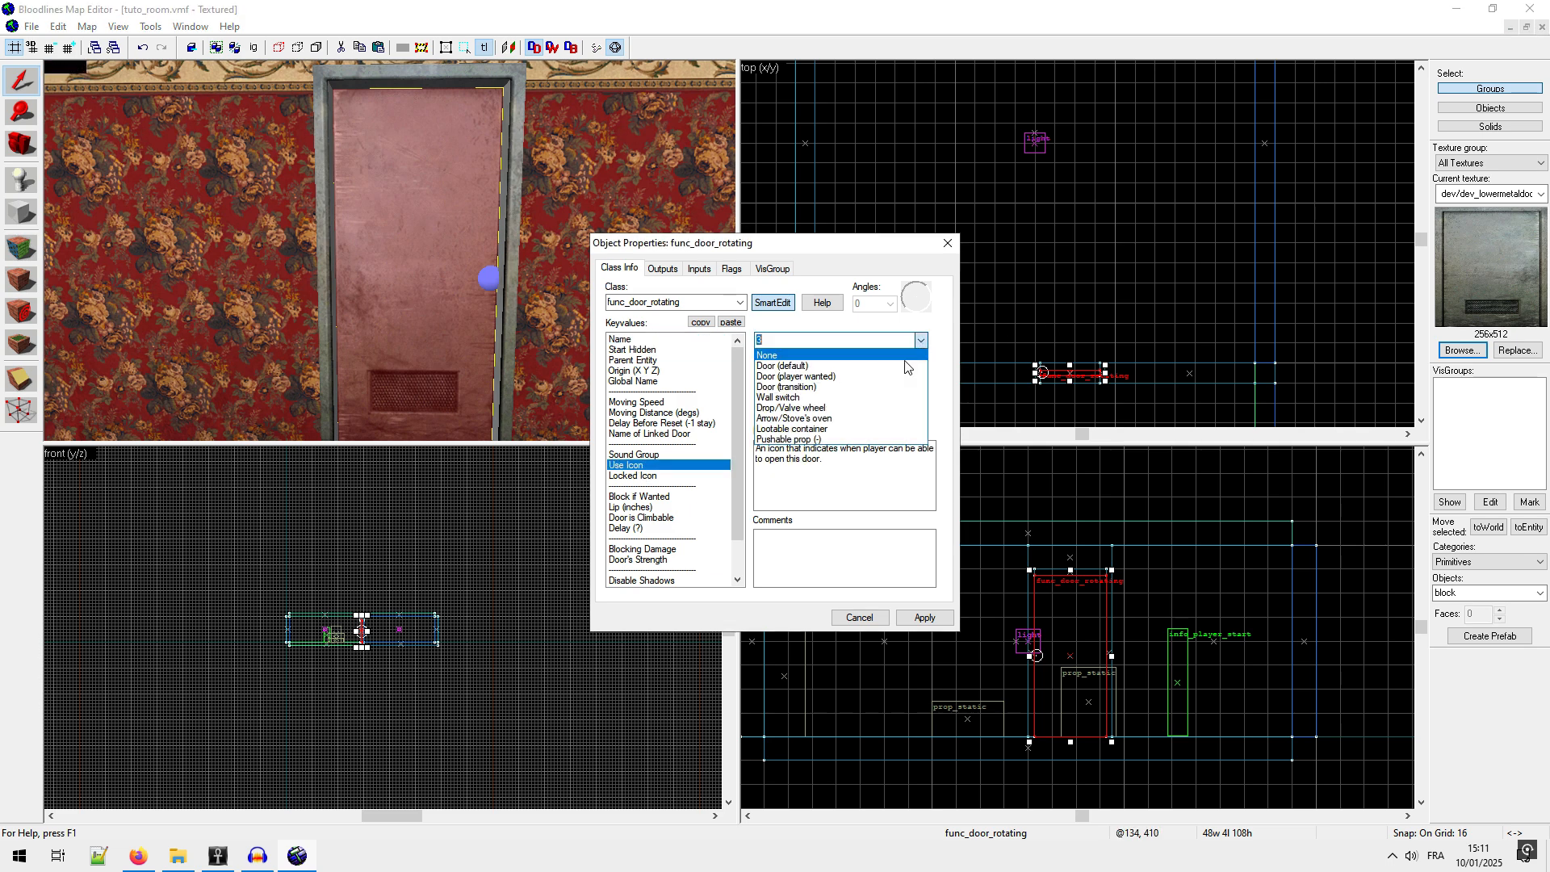
{"action": "left_click", "coordinate": [904, 371]}
Step: Set the door's Sound Group to Squeaky Metal Door and apply the entity properties
{"action": "left_click", "coordinate": [704, 454]}
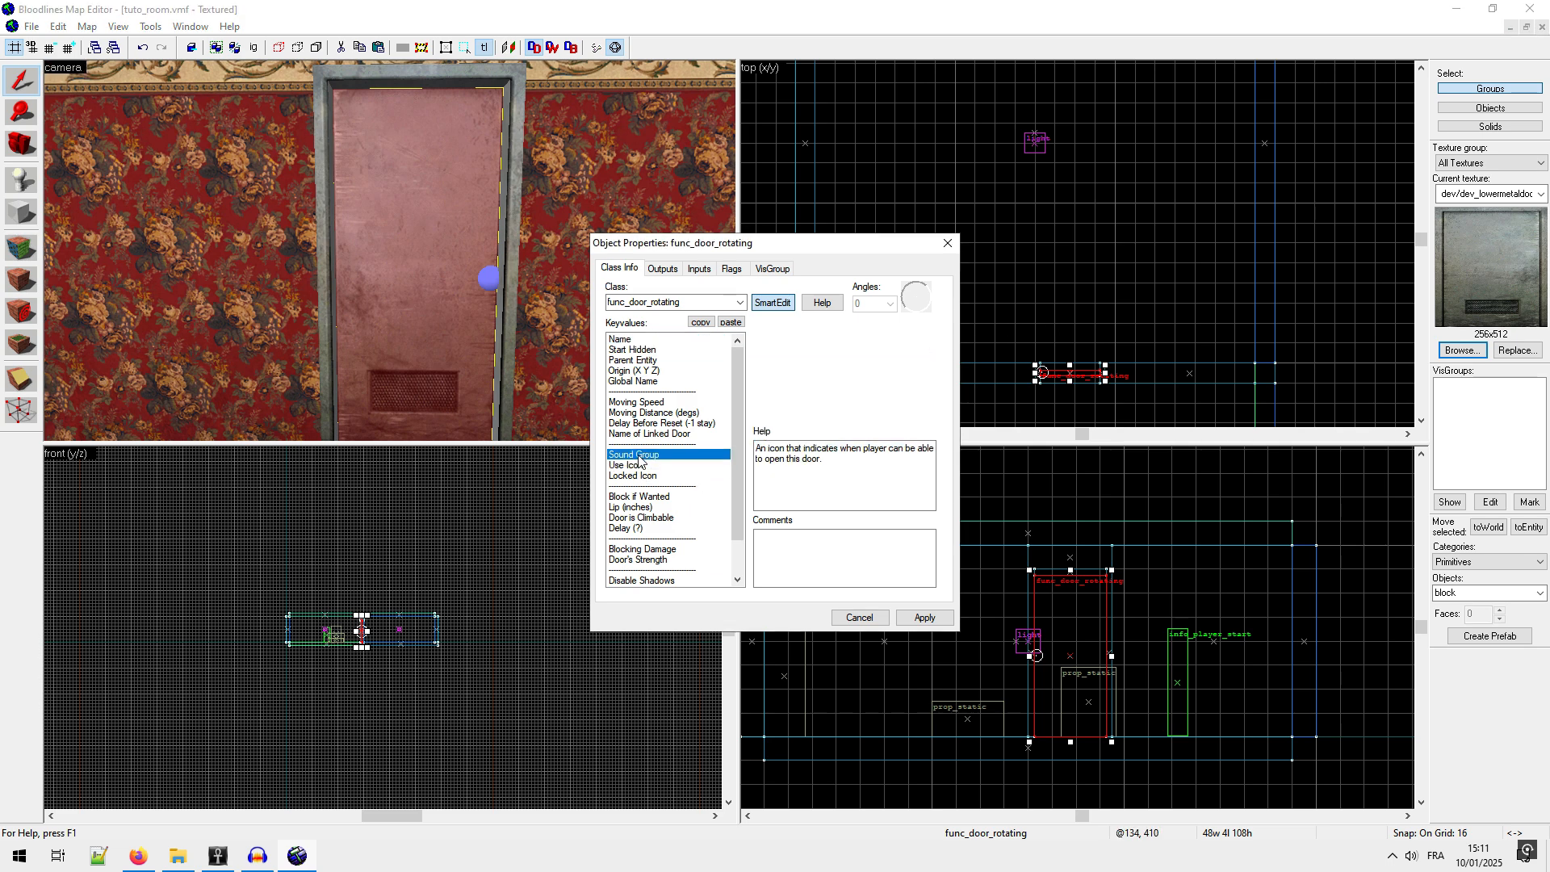
{"action": "left_click", "coordinate": [921, 341]}
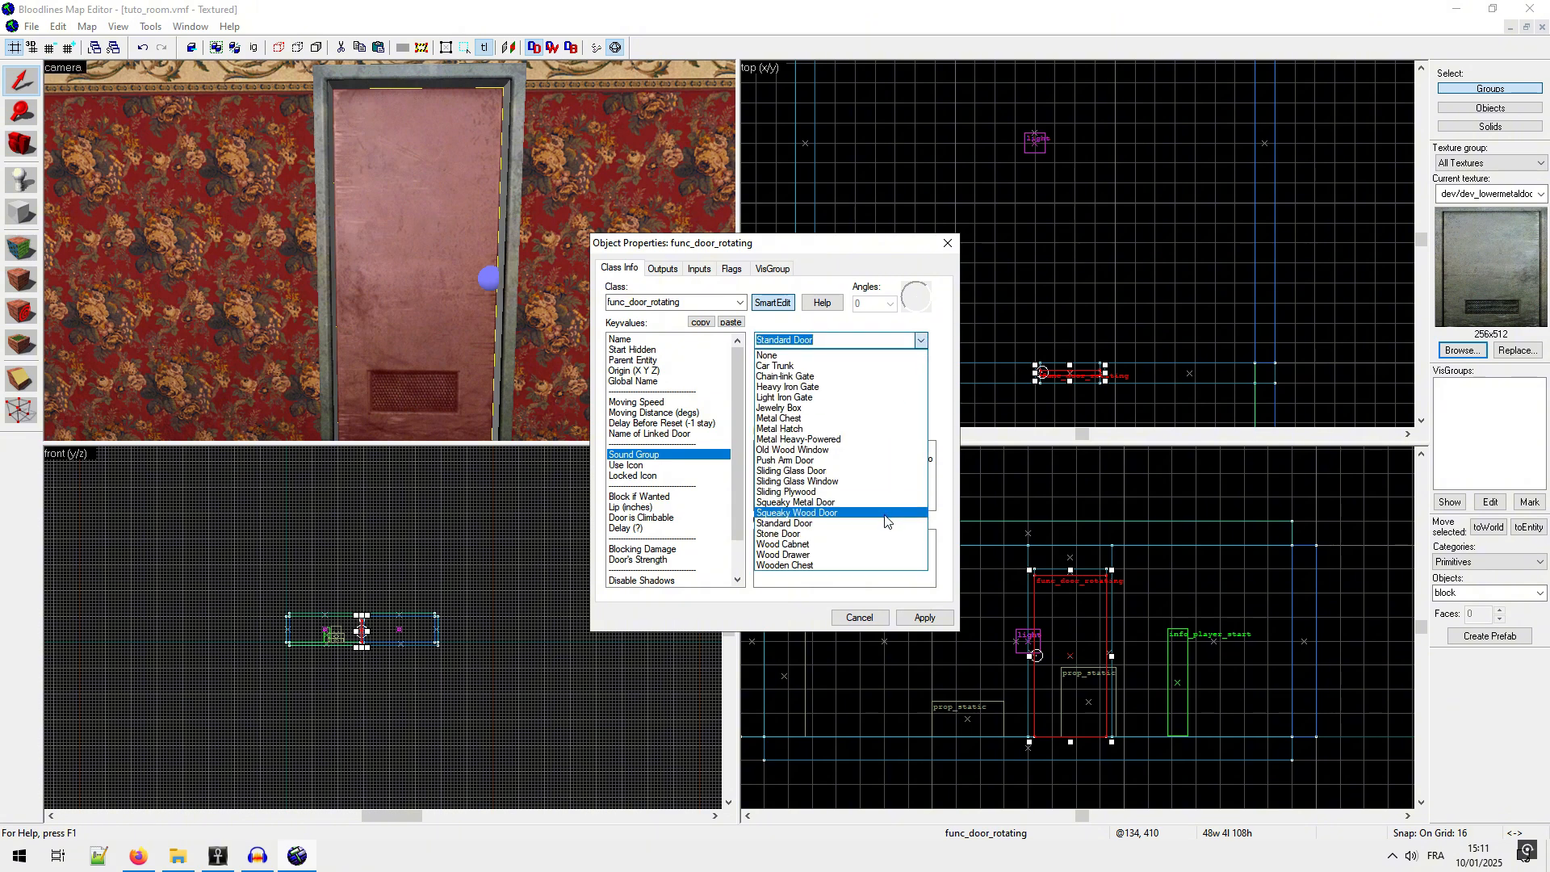
{"action": "left_click", "coordinate": [840, 503]}
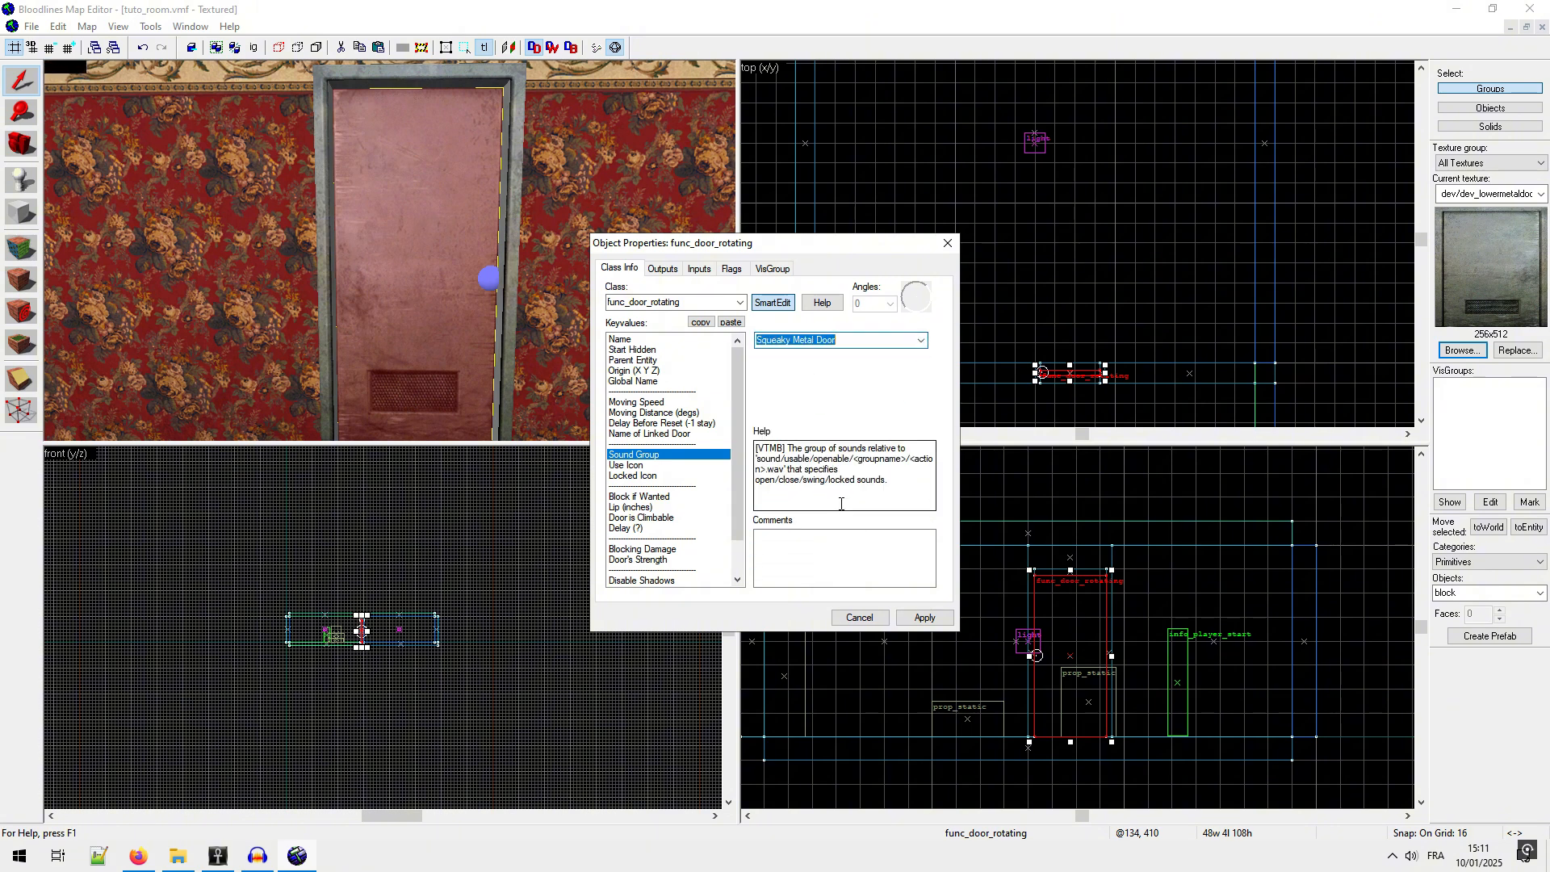
{"action": "left_click", "coordinate": [907, 616]}
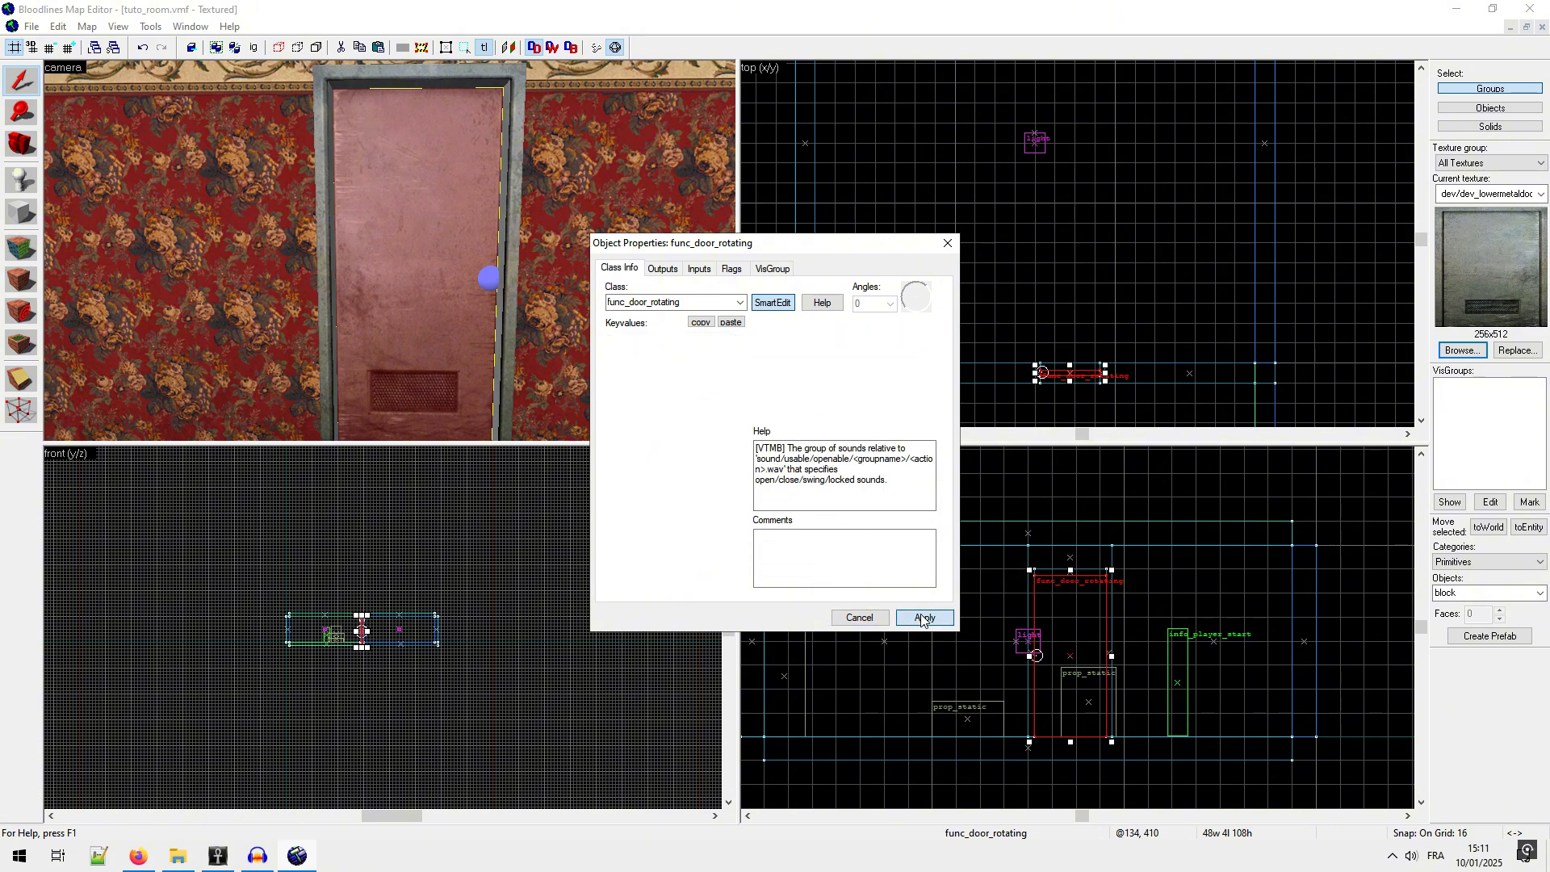
{"action": "left_click", "coordinate": [947, 242]}
Step: Move the rotating door two 16-unit grid steps out of its frame into the second room to expose its edges
{"action": "left_click", "coordinate": [20, 147]}
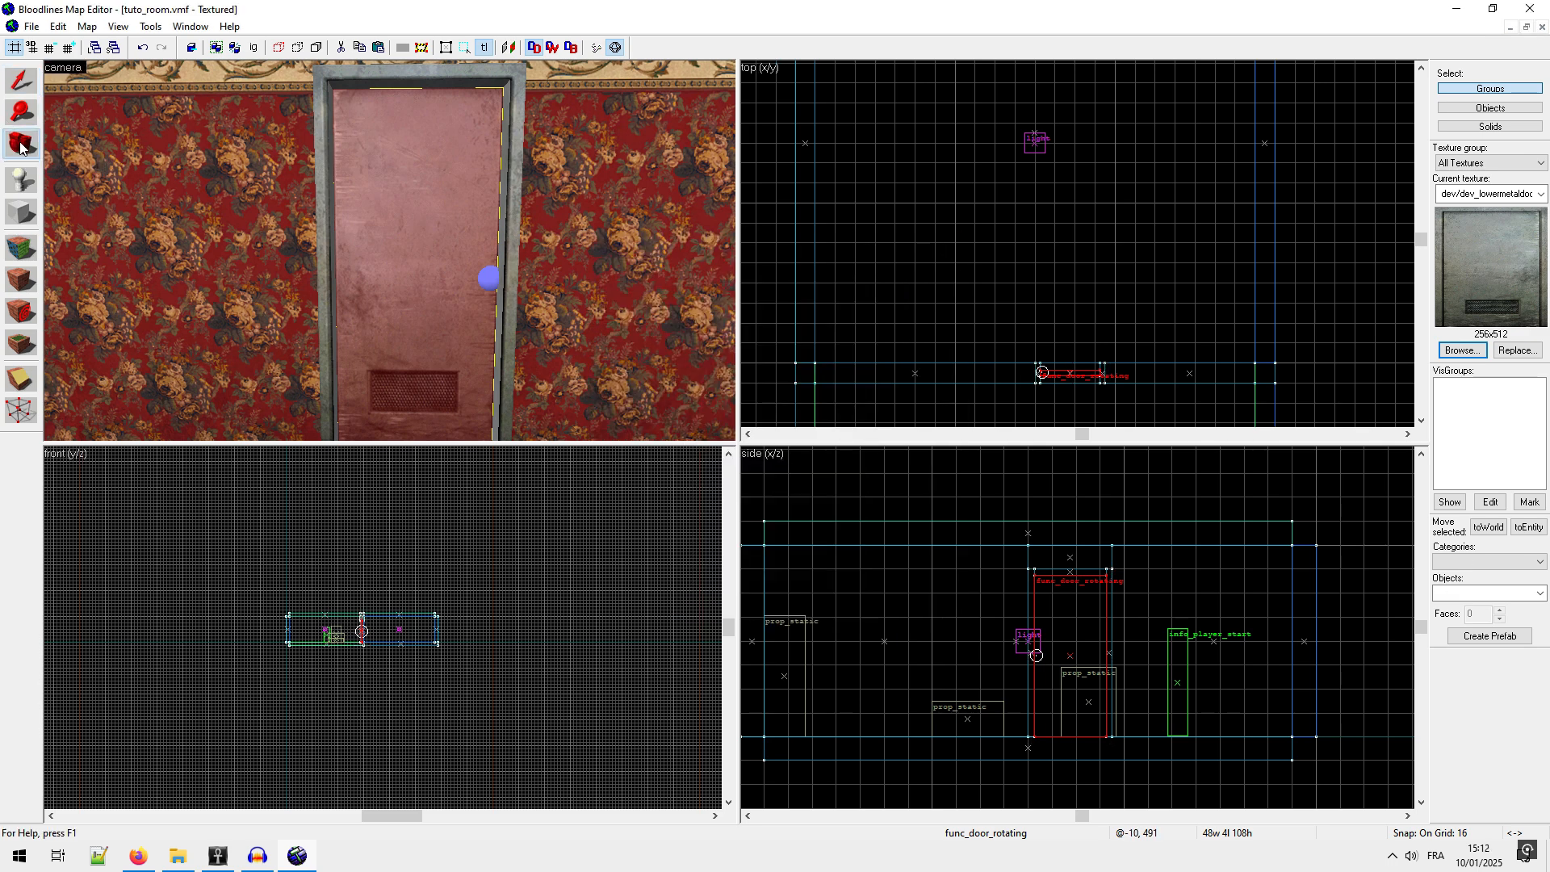
{"action": "left_click_drag", "start_coordinate": [214, 262], "coordinate": [390, 250]}
{"action": "left_click", "coordinate": [20, 83]}
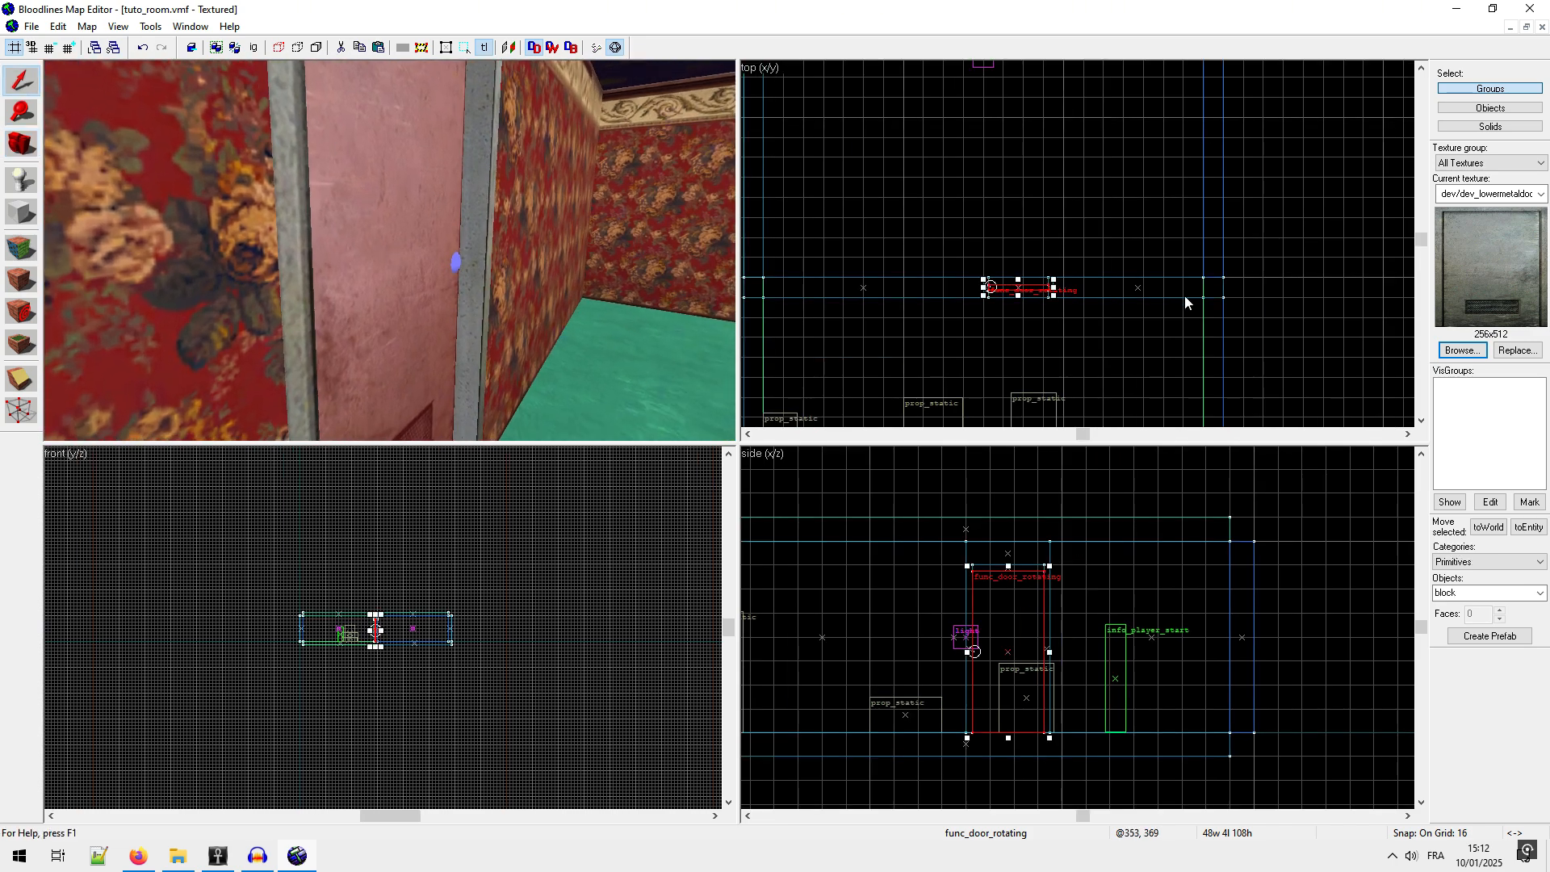
{"action": "key", "text": "Up"}
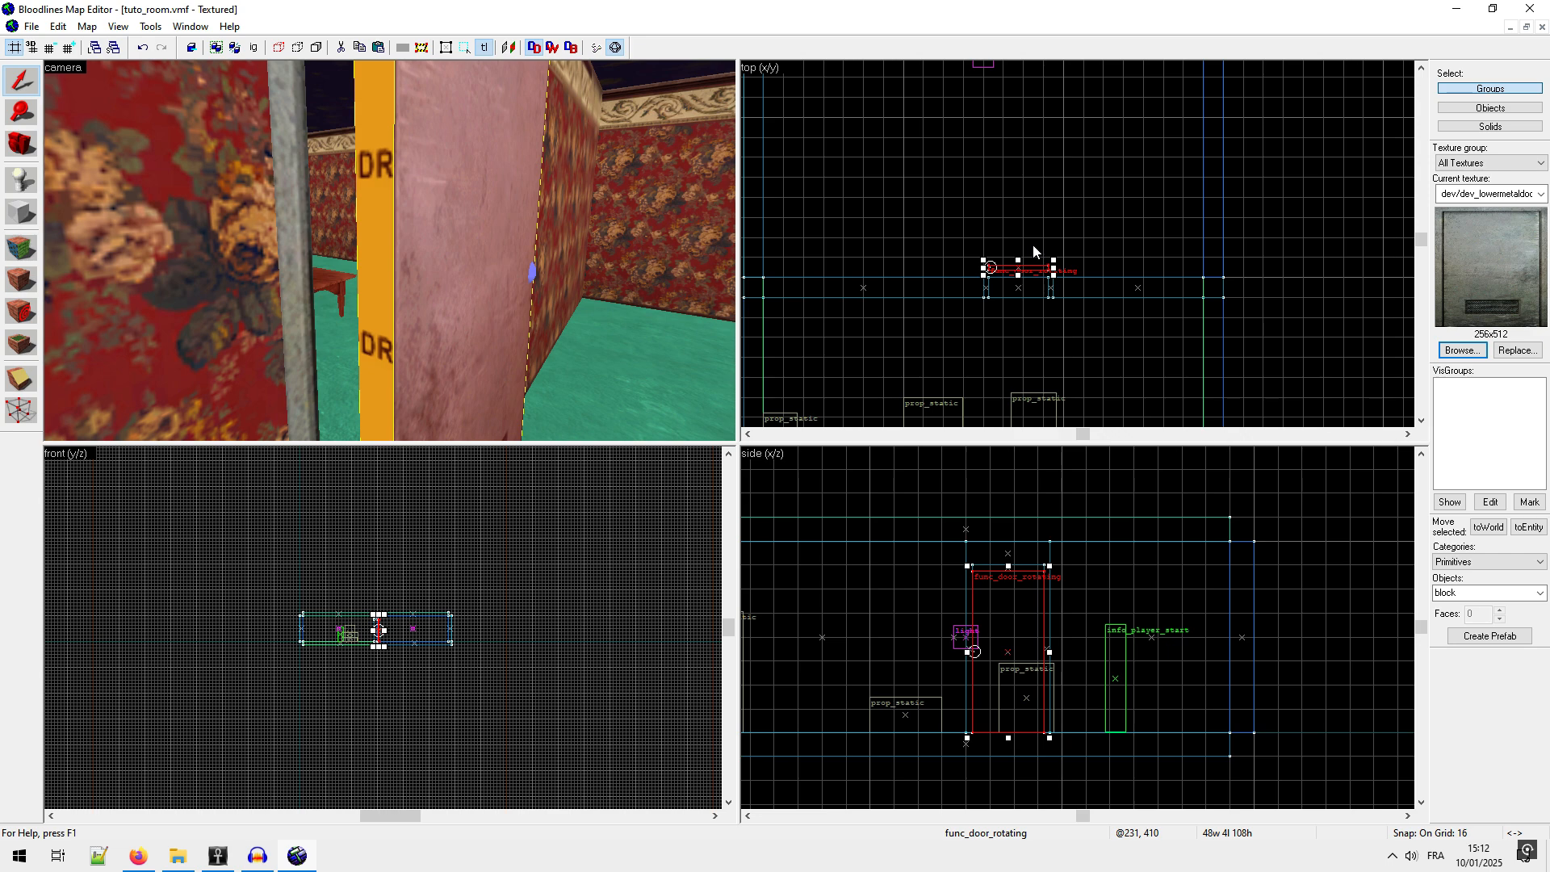
{"action": "key", "text": "Up"}
Step: Apply the dev/dev_lowermetaldoor texture to the door's nodraw vertical edge opposite the hinge
{"action": "left_click", "coordinate": [21, 152]}
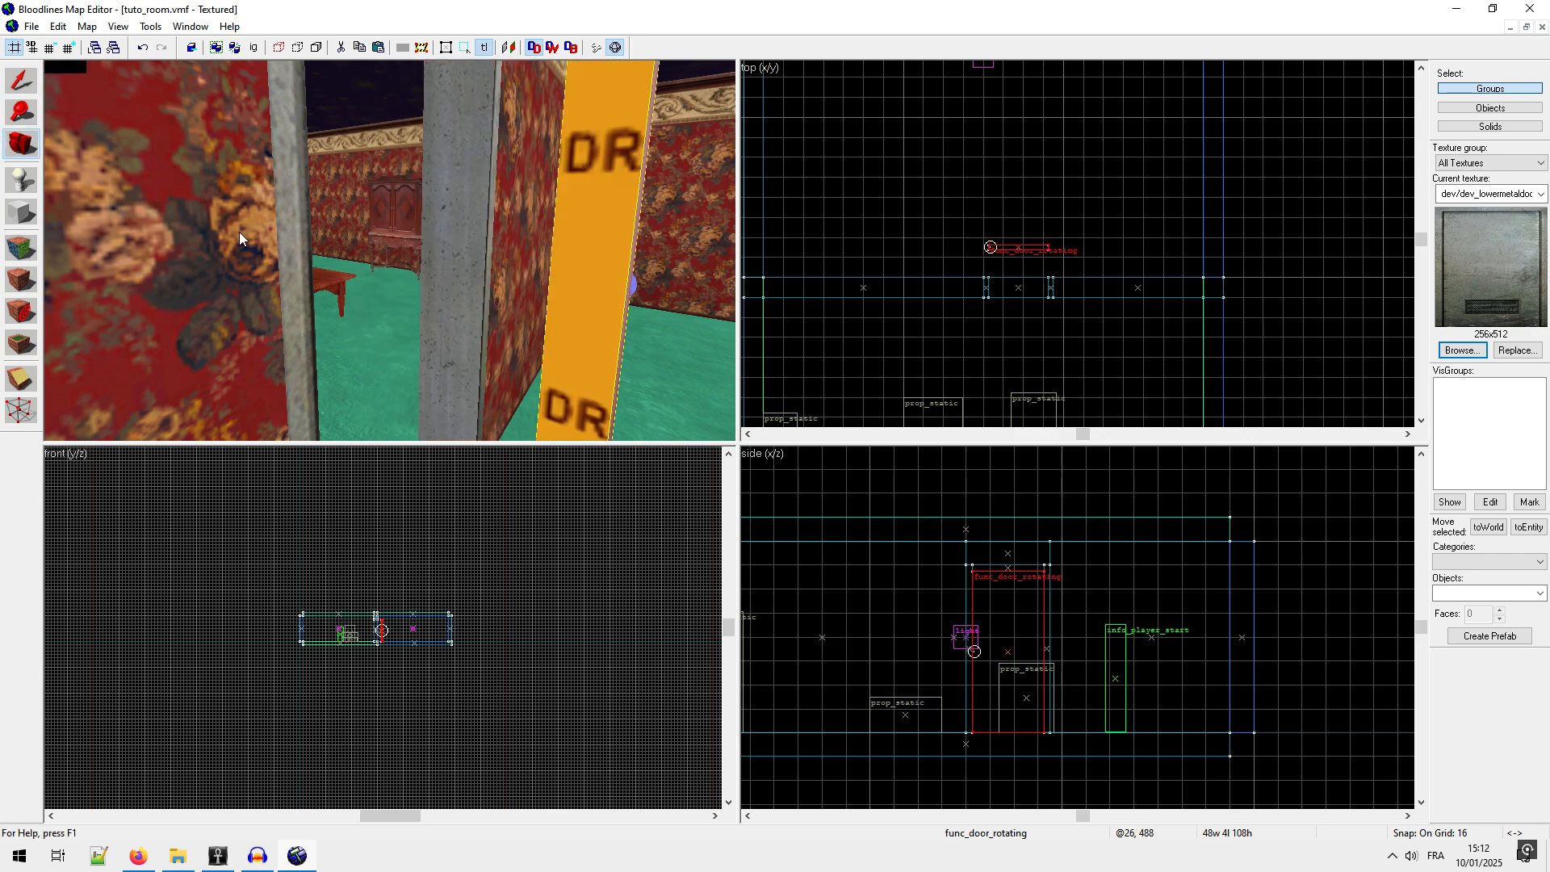
{"action": "left_click_drag", "start_coordinate": [390, 250], "coordinate": [390, 250]}
{"action": "right_click_drag", "start_coordinate": [390, 250], "coordinate": [390, 251]}
{"action": "left_click", "coordinate": [34, 255]}
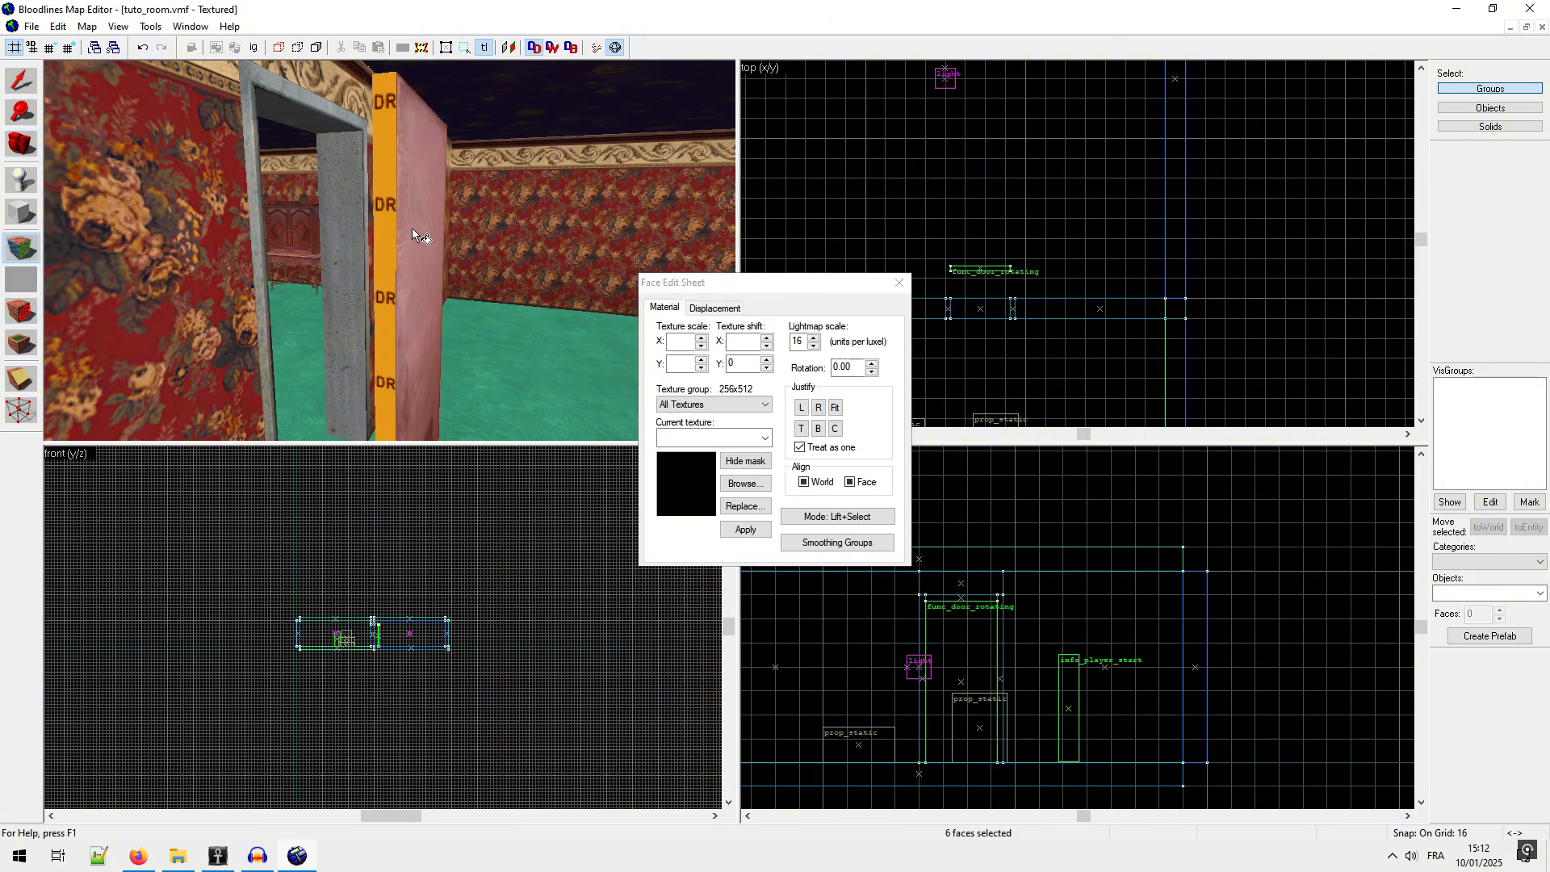
{"action": "left_click", "coordinate": [384, 247]}
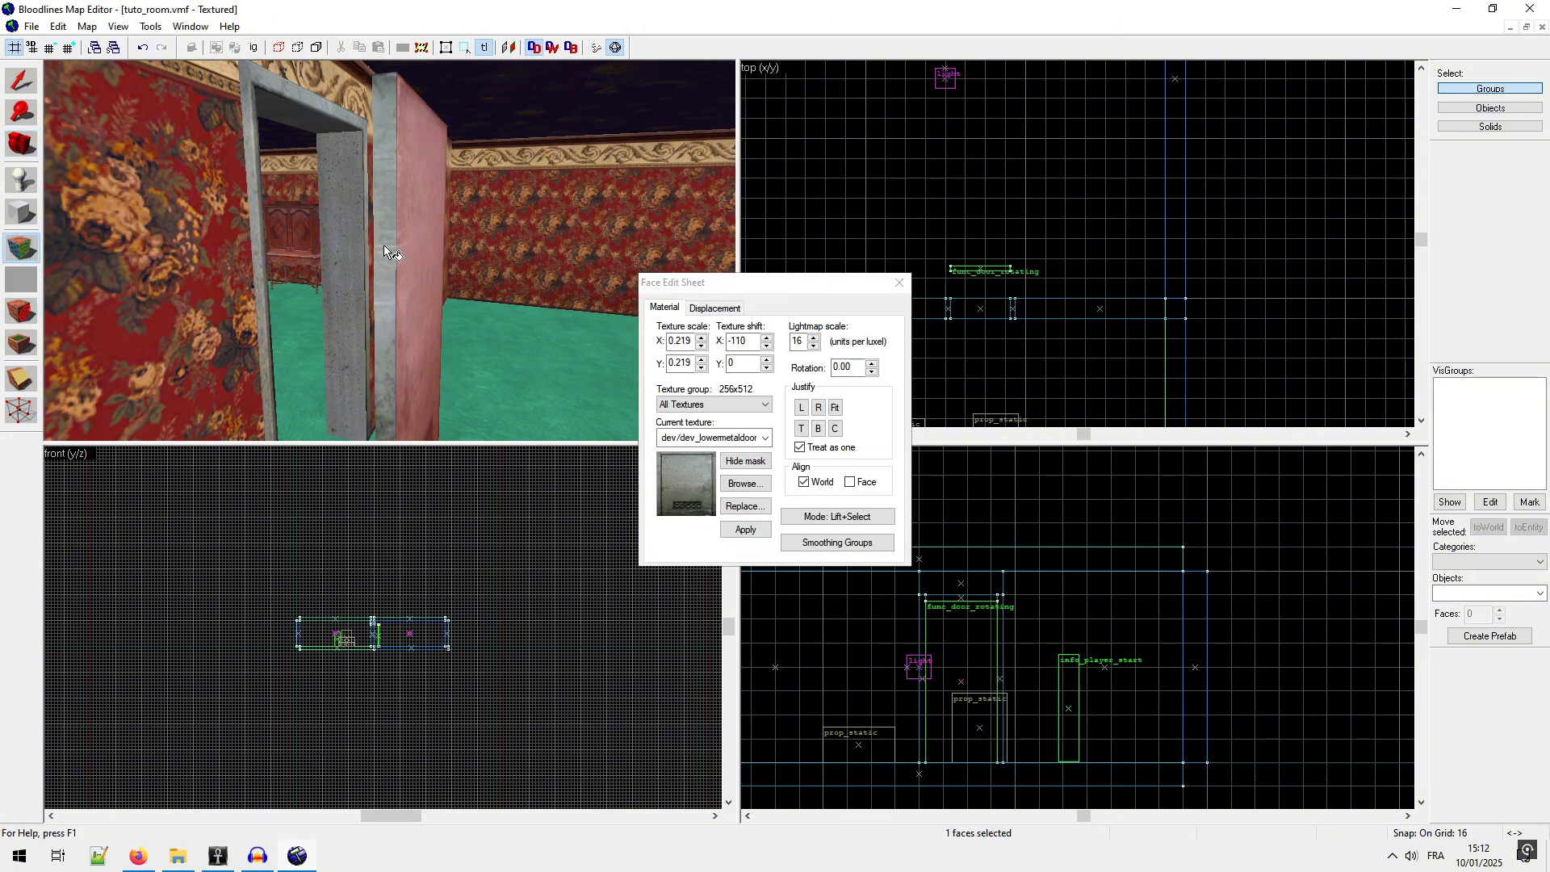
Step: Copy the dev/dev_lowermetaldoor texture from the door's front face onto its hinge-side vertical edge
{"action": "left_click", "coordinate": [18, 143]}
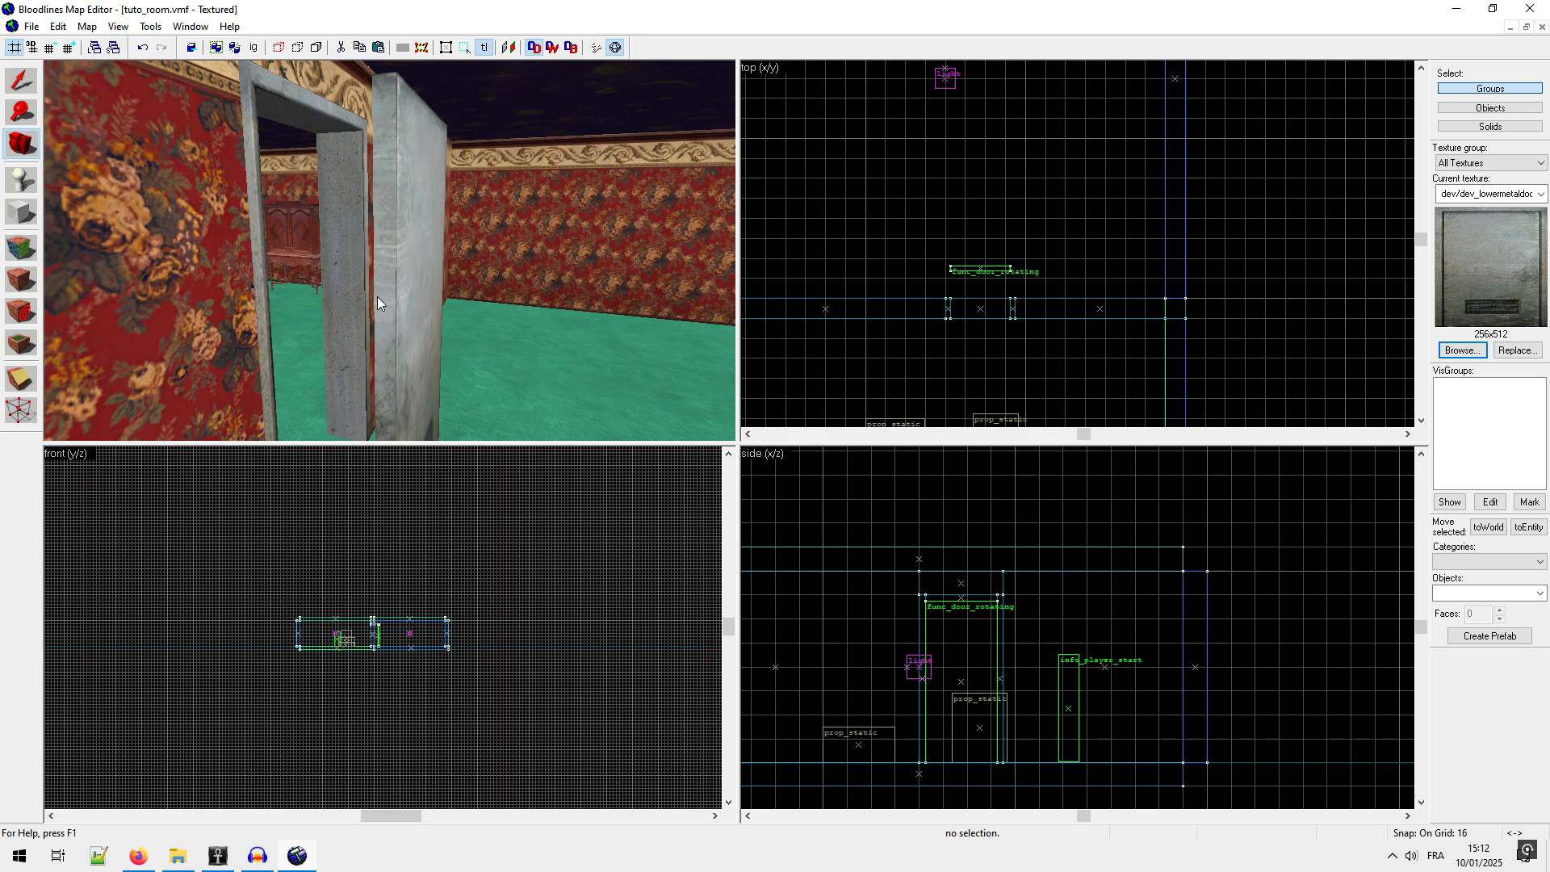
{"action": "key", "text": "z"}
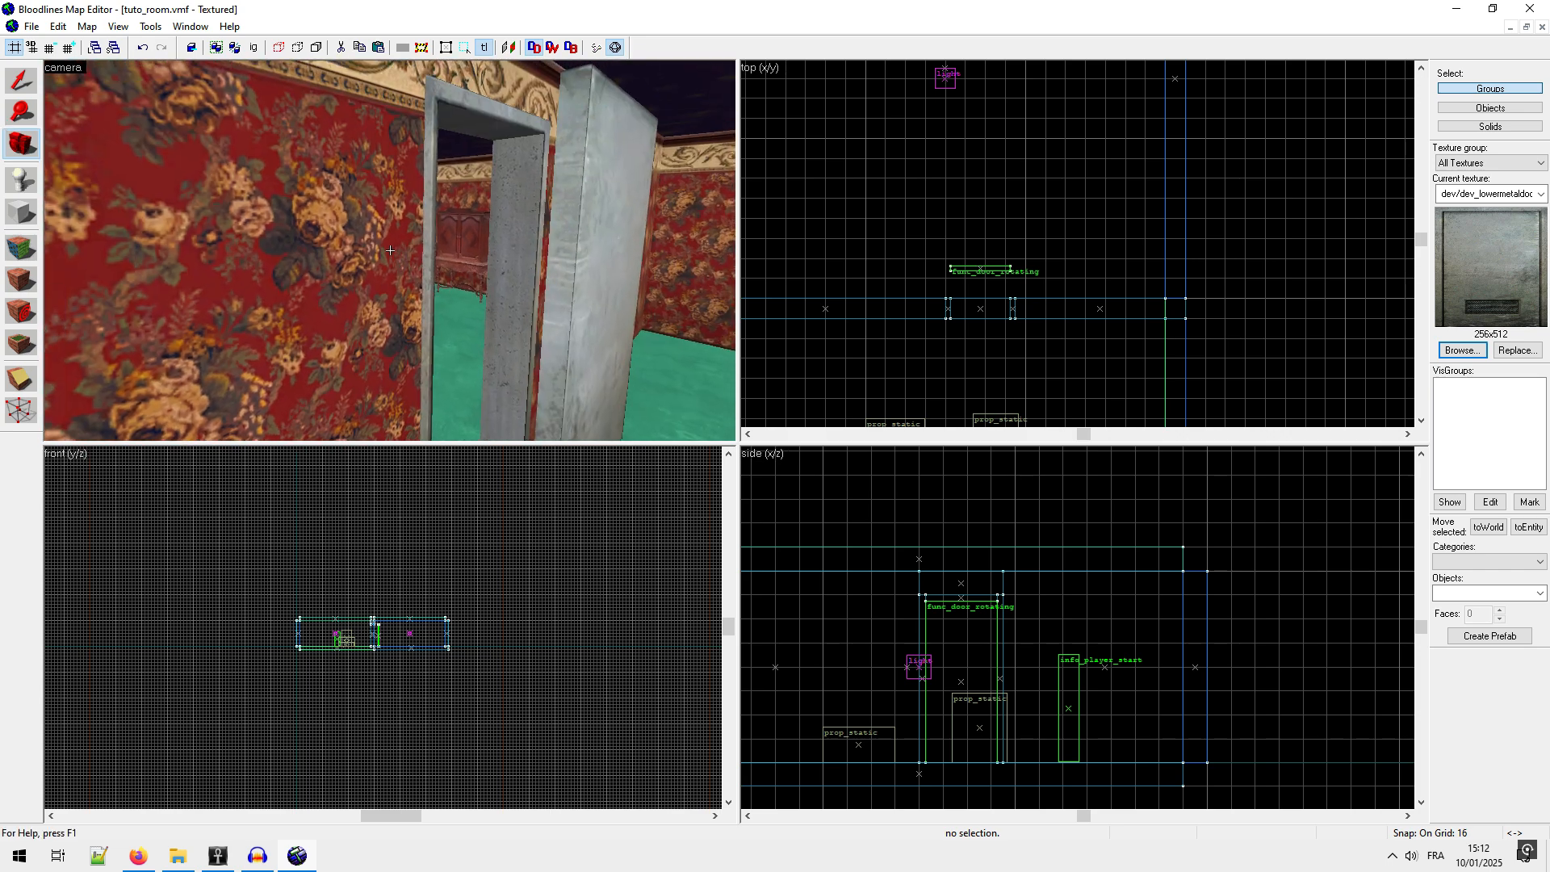
{"action": "key", "text": "d"}
{"action": "key", "text": "d"}
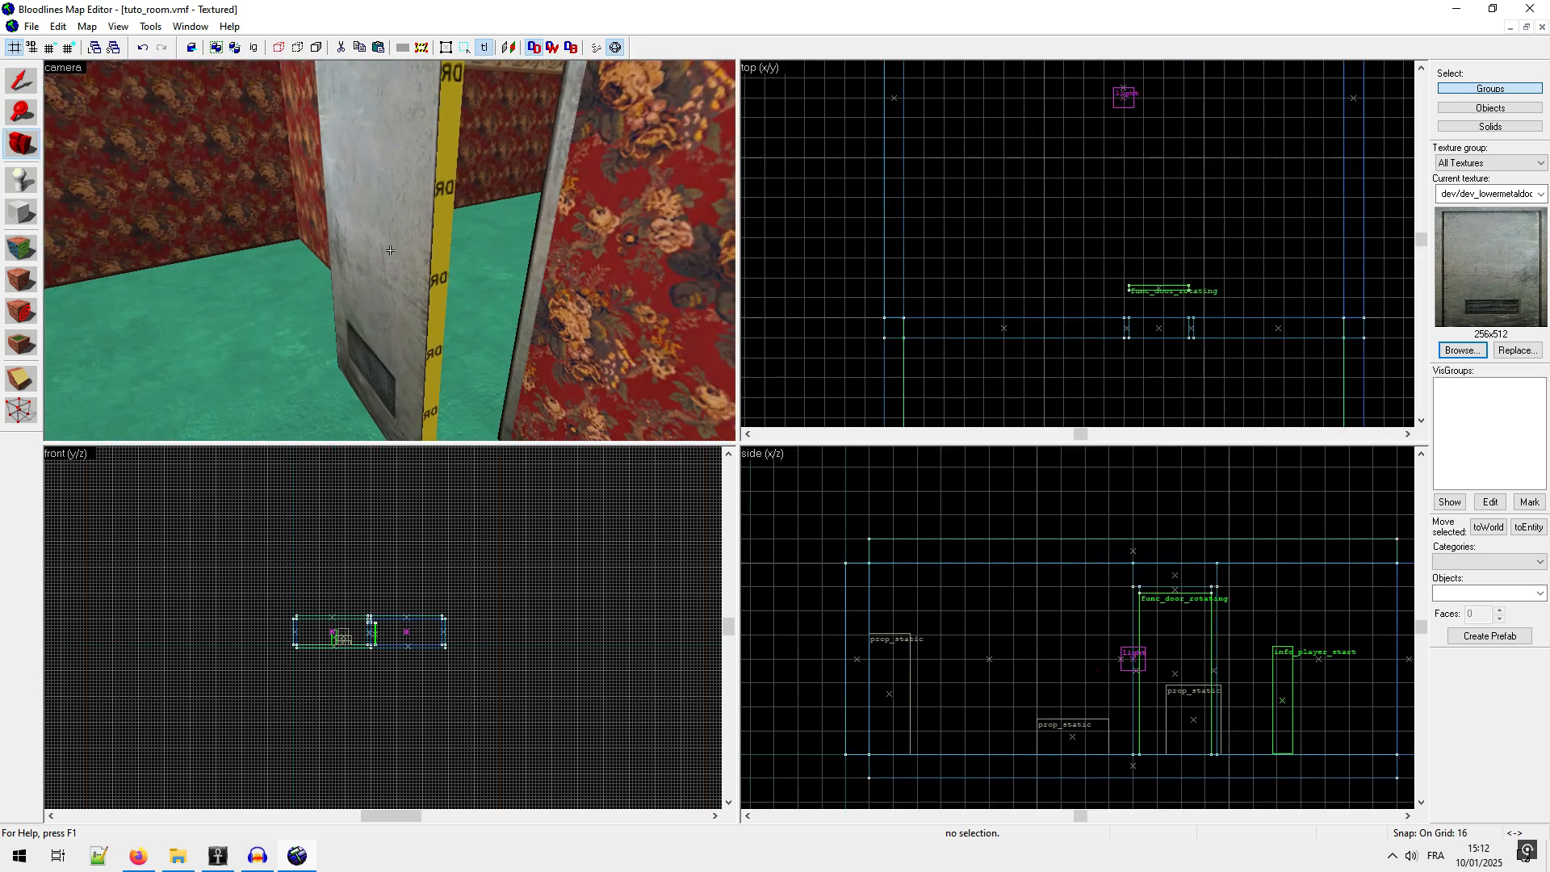
{"action": "key", "text": "z"}
{"action": "left_click", "coordinate": [19, 248]}
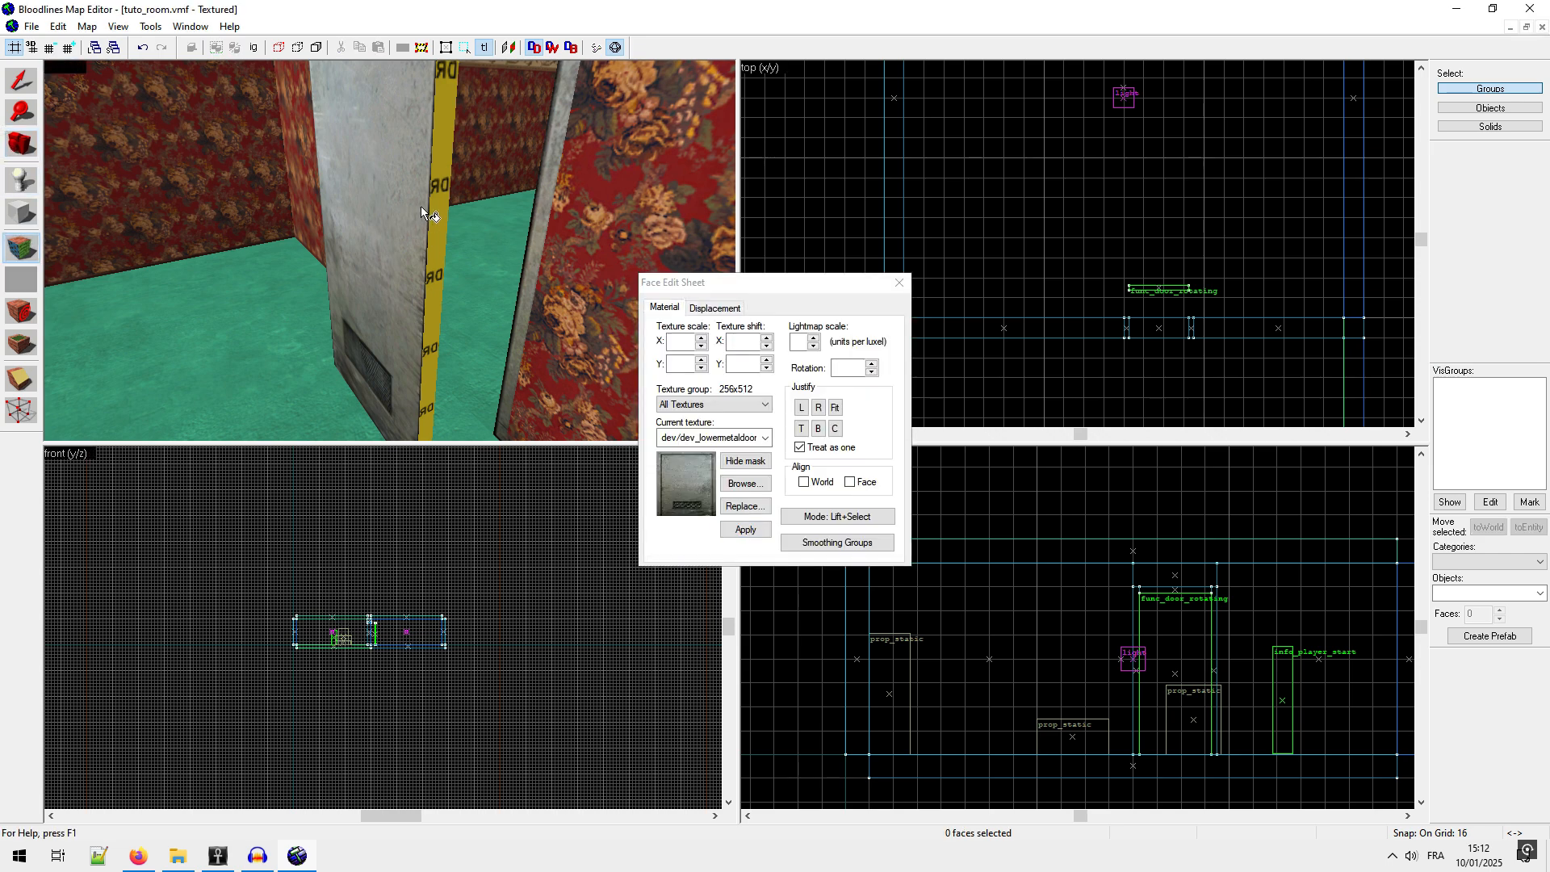
{"action": "left_click", "coordinate": [415, 200]}
{"action": "right_click", "coordinate": [436, 201]}
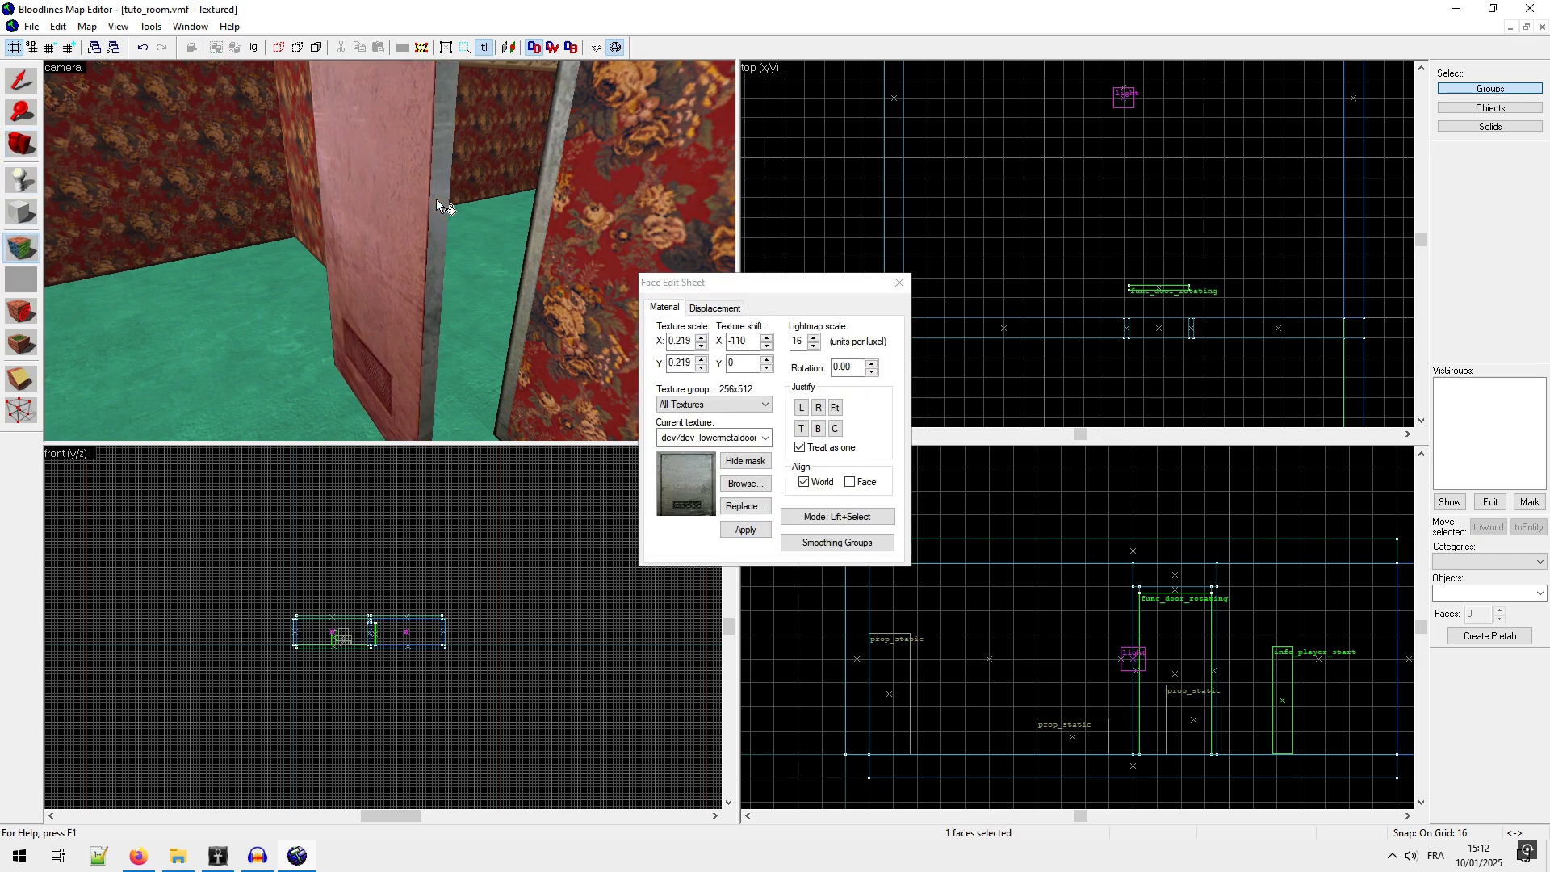
Step: Copy the dev/dev_lowermetaldoor texture from the door's front face onto its nodraw top edge
{"action": "left_click", "coordinate": [20, 150]}
{"action": "key", "text": "z"}
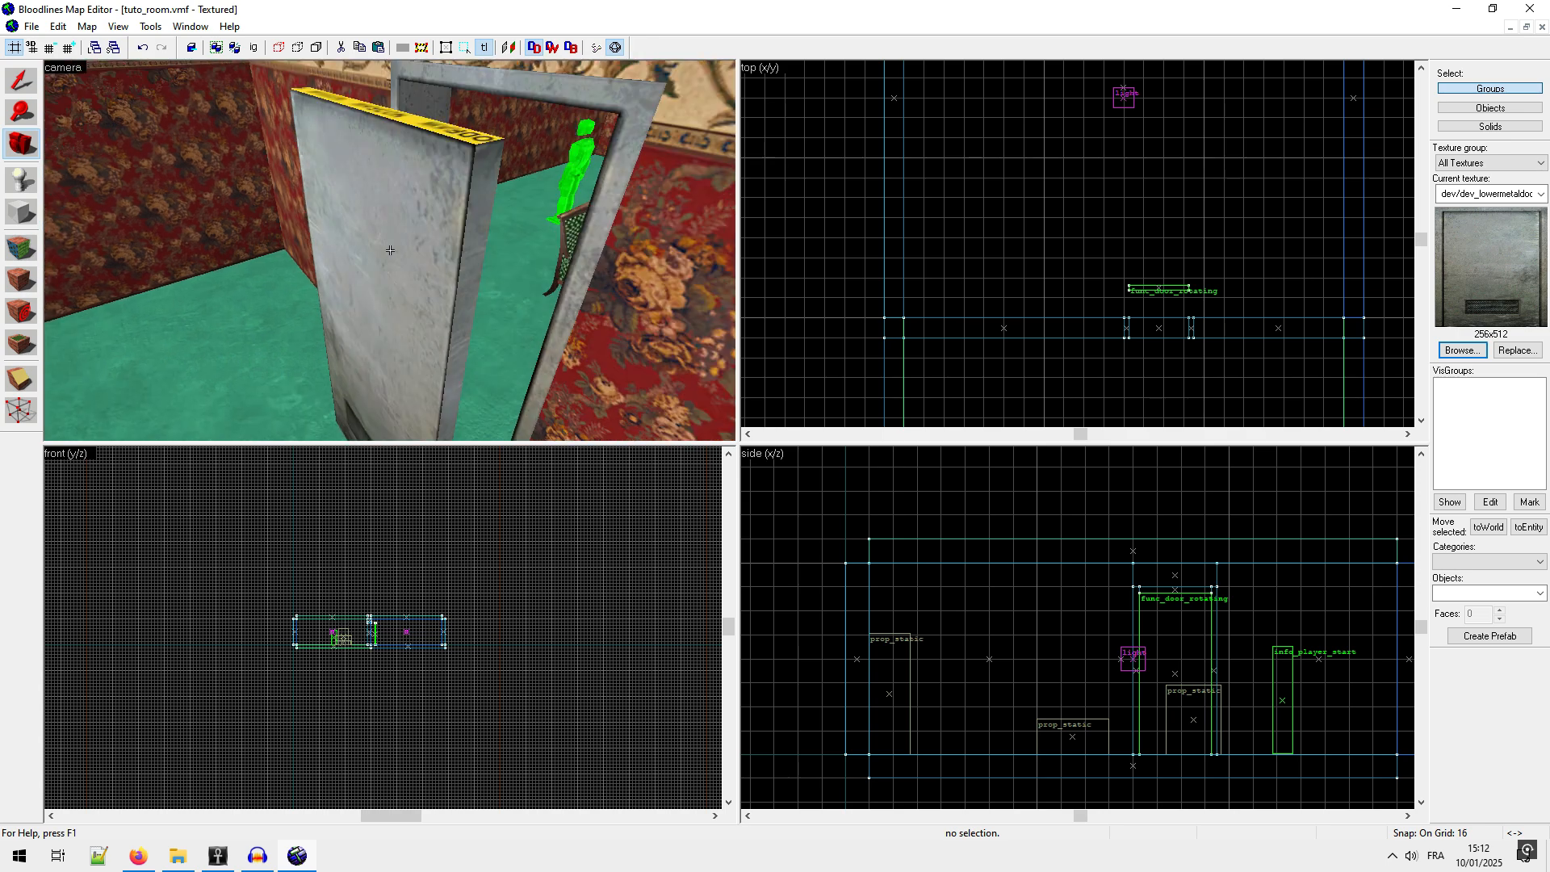
{"action": "key", "text": "z"}
{"action": "left_click", "coordinate": [19, 249]}
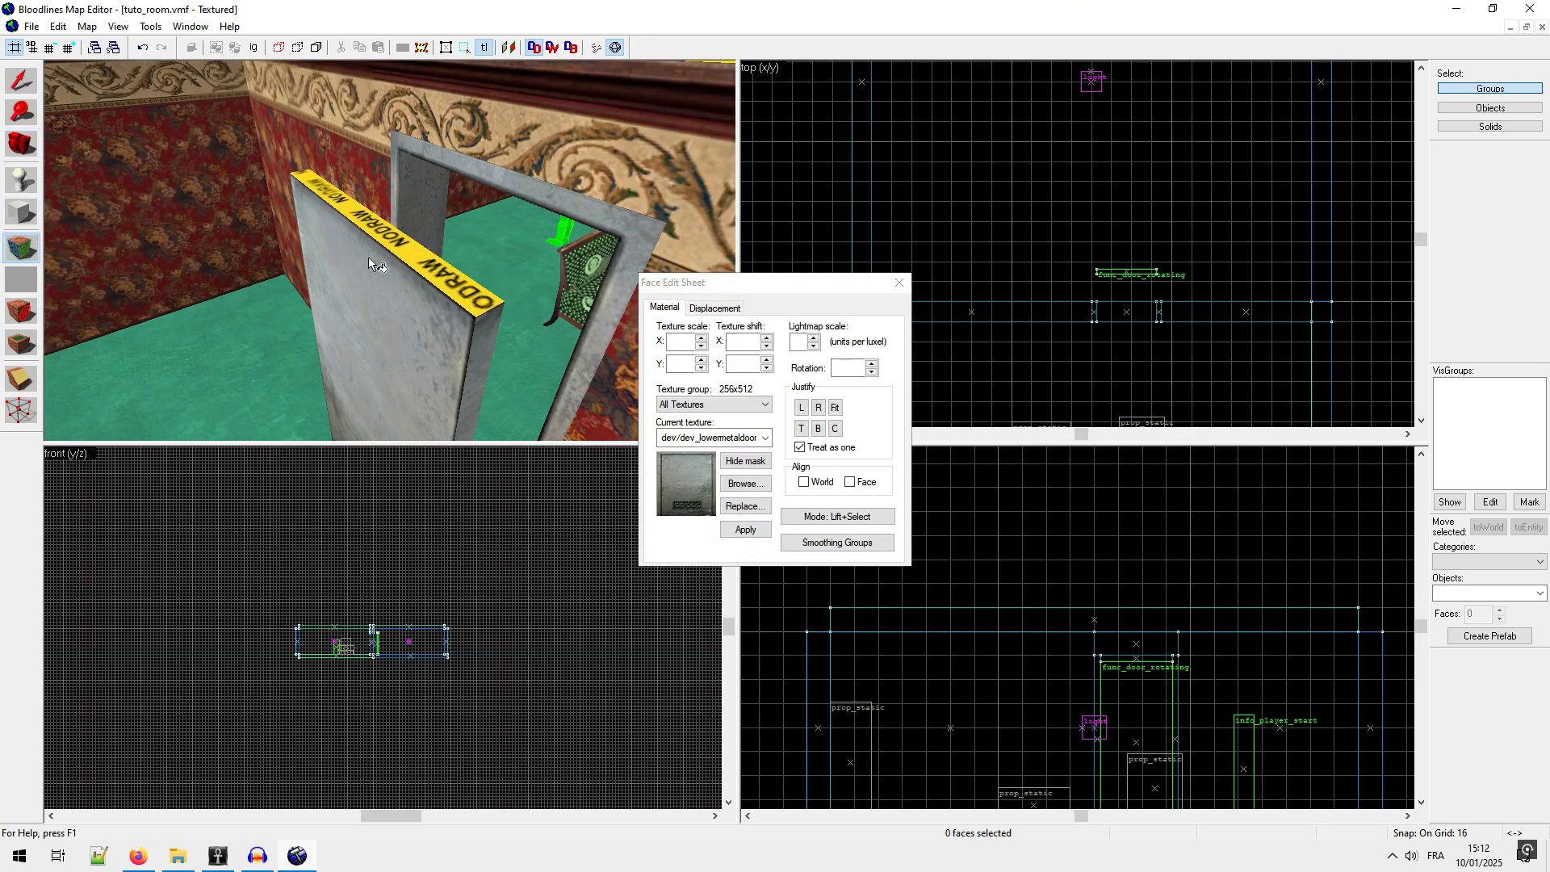
{"action": "left_click", "coordinate": [390, 255]}
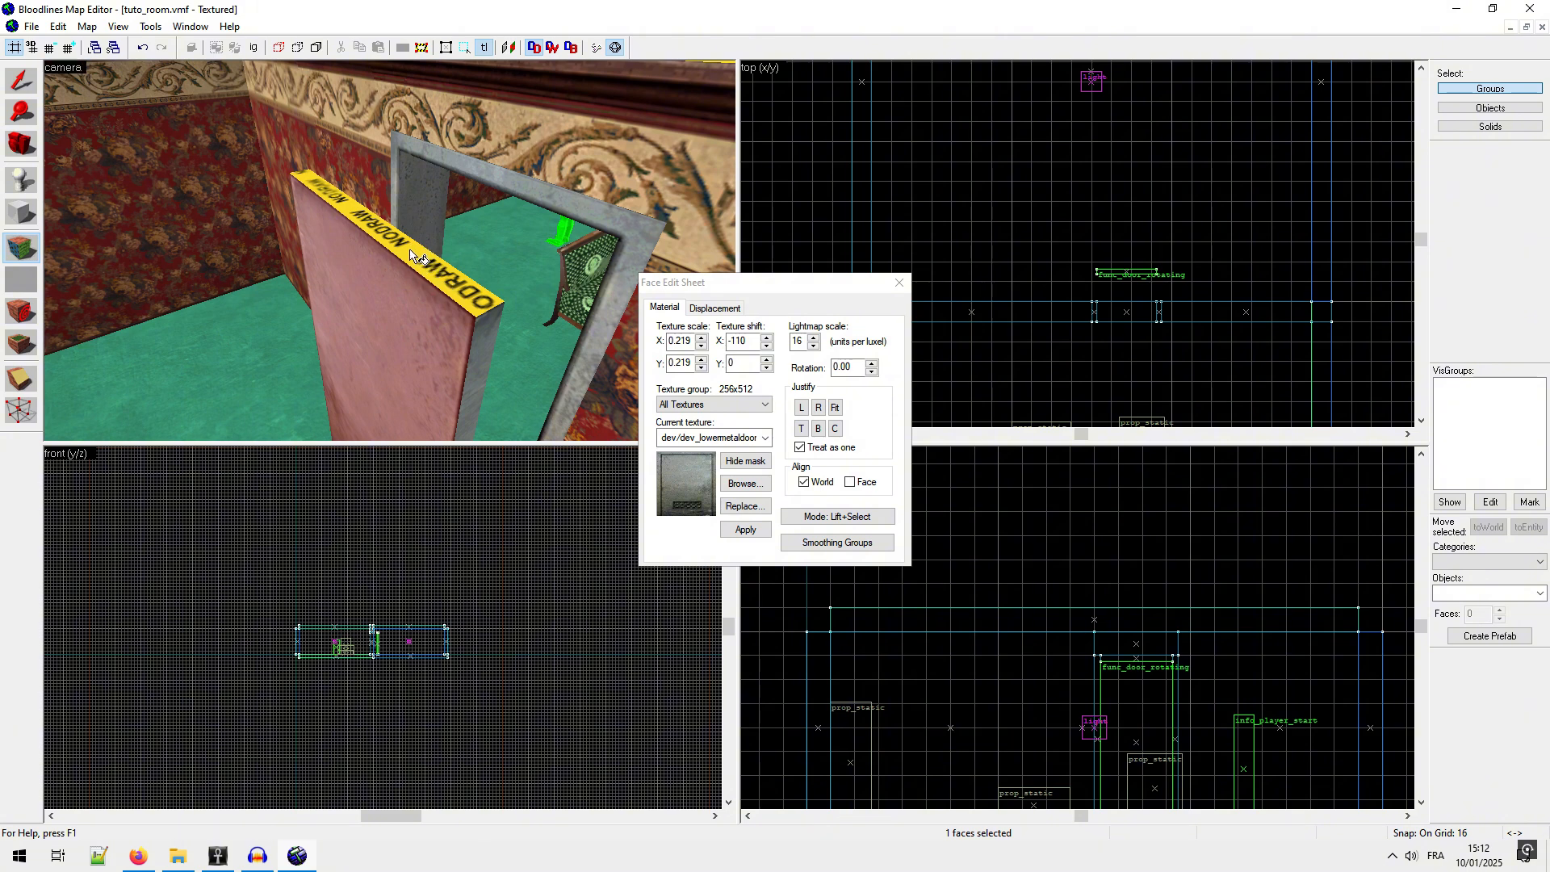
{"action": "right_click", "coordinate": [412, 254]}
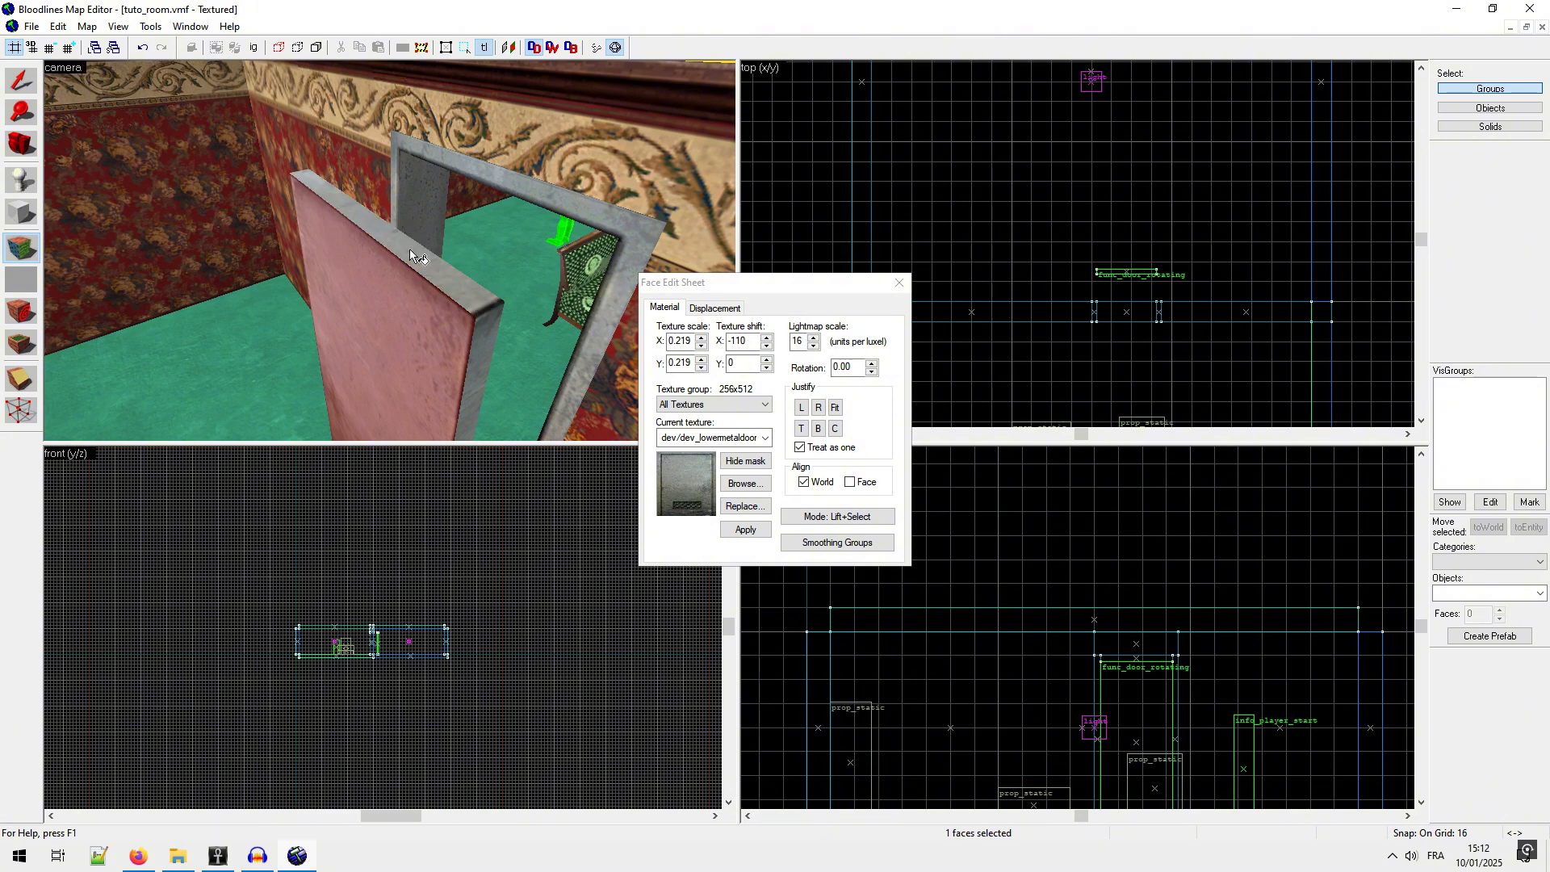
Step: Move the rotating door two grid steps back into its frame between the rooms
{"action": "left_click", "coordinate": [20, 84]}
{"action": "left_click", "coordinate": [416, 304]}
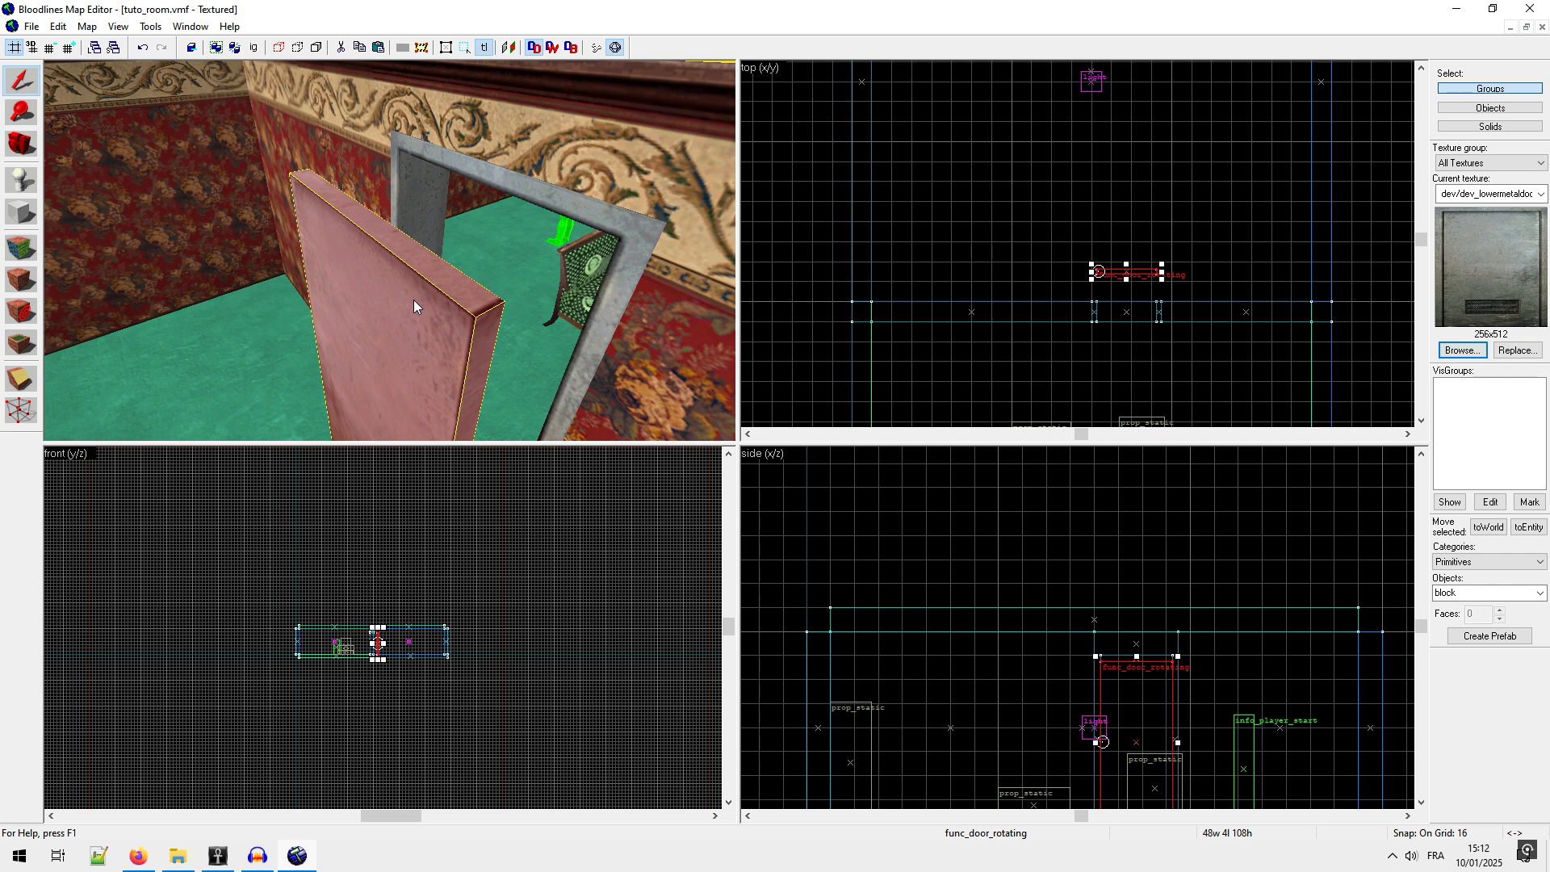
{"action": "key", "text": "Down"}
{"action": "key", "text": "Down"}
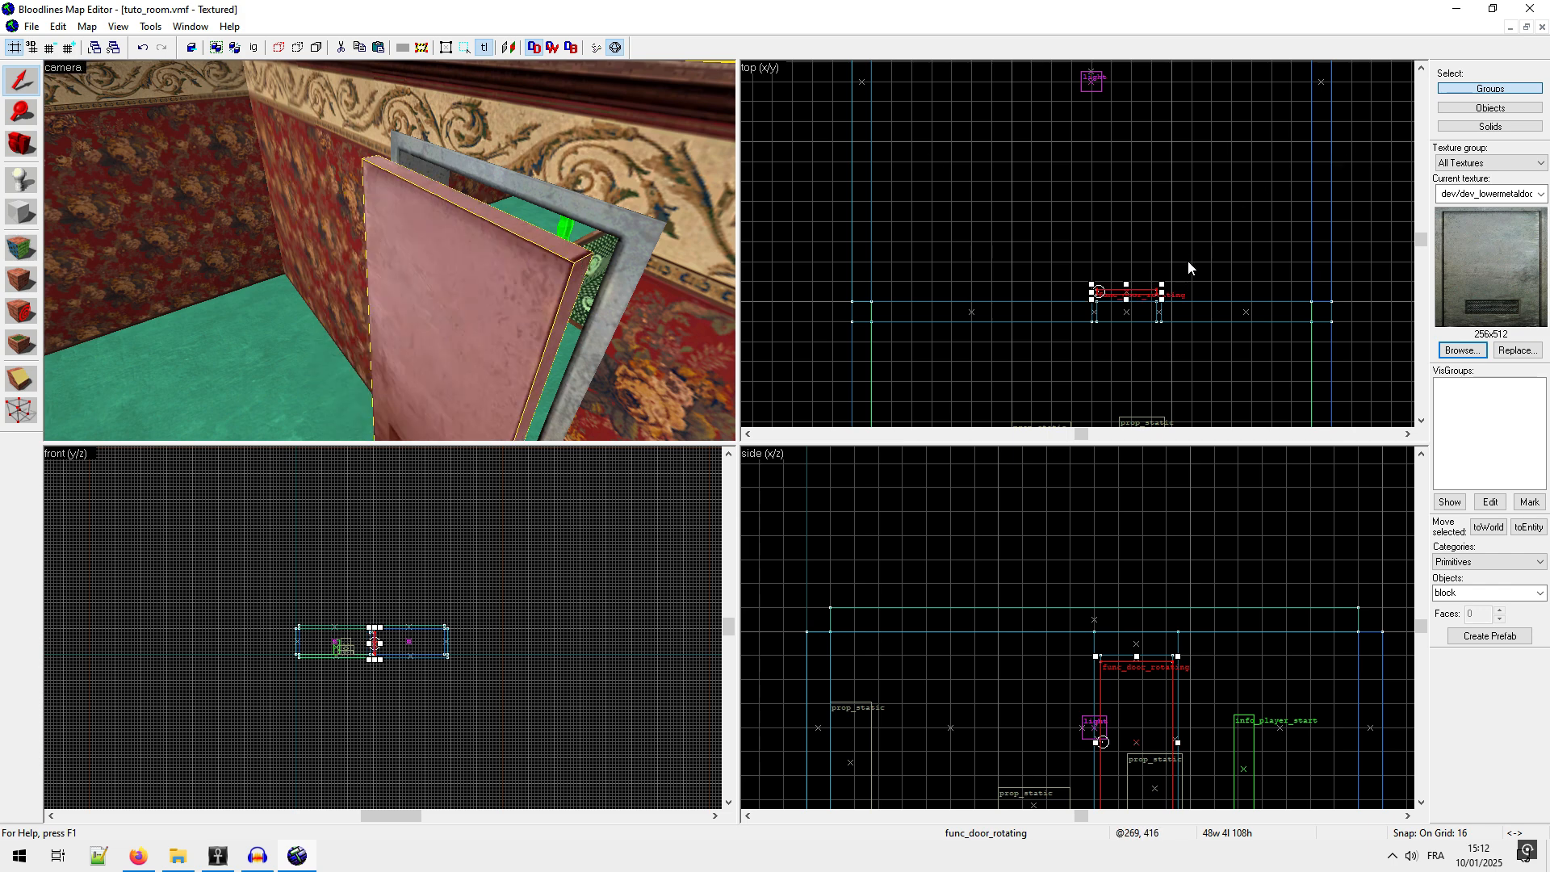
Step: Inspect the door and its frame in the 3D view from inside the furnished first room
{"action": "left_click", "coordinate": [30, 146]}
{"action": "left_click_drag", "start_coordinate": [339, 242], "coordinate": [492, 274]}
{"action": "left_click_drag", "start_coordinate": [390, 250], "coordinate": [517, 233]}
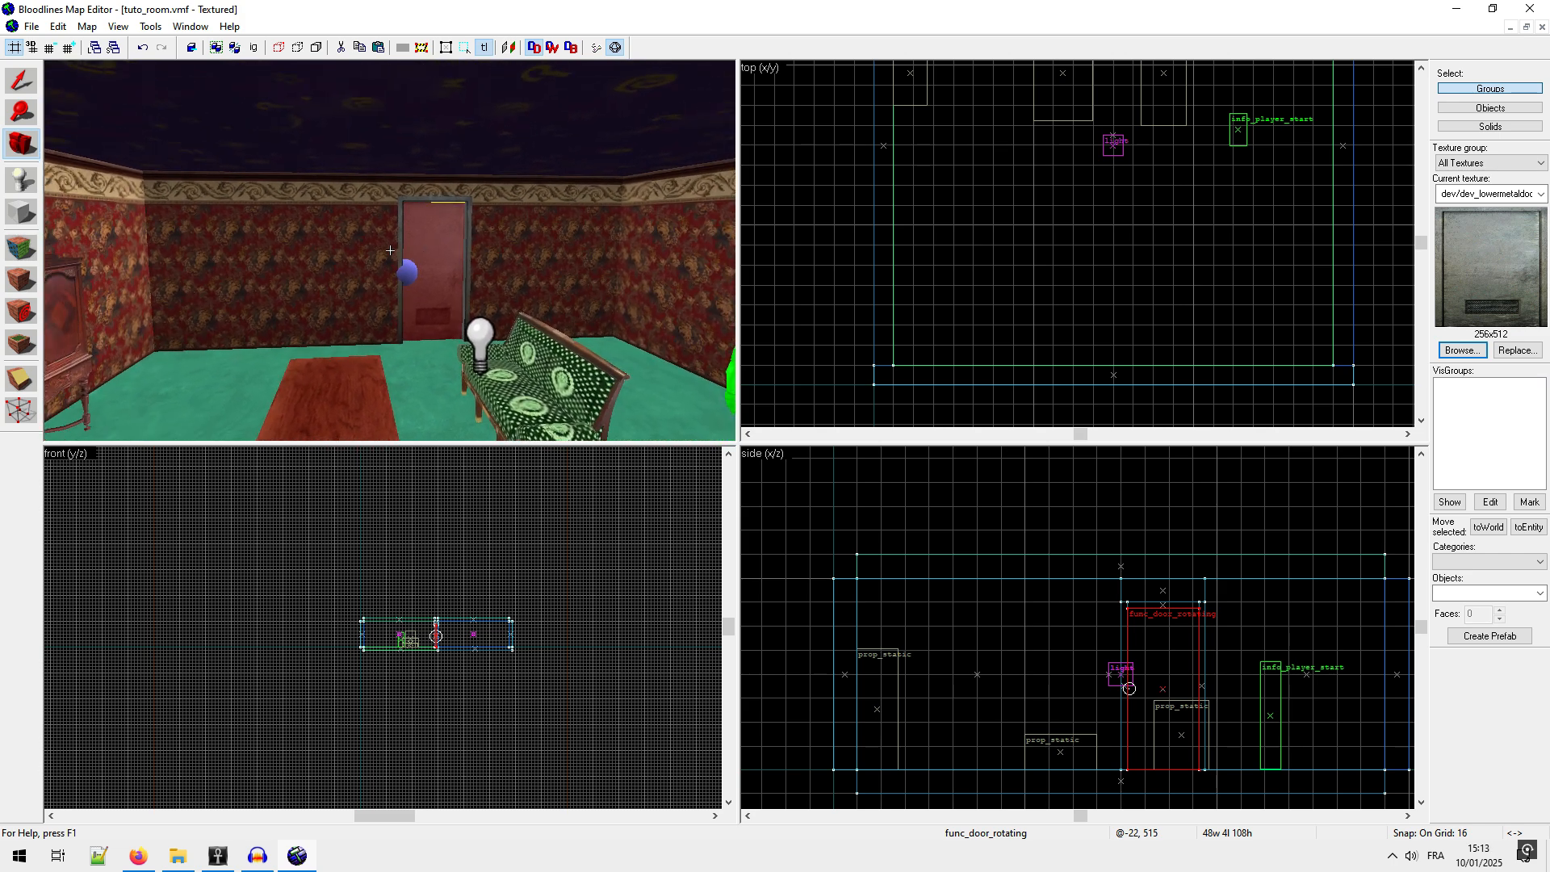
{"action": "key", "text": "w"}
{"action": "key", "text": "w"}
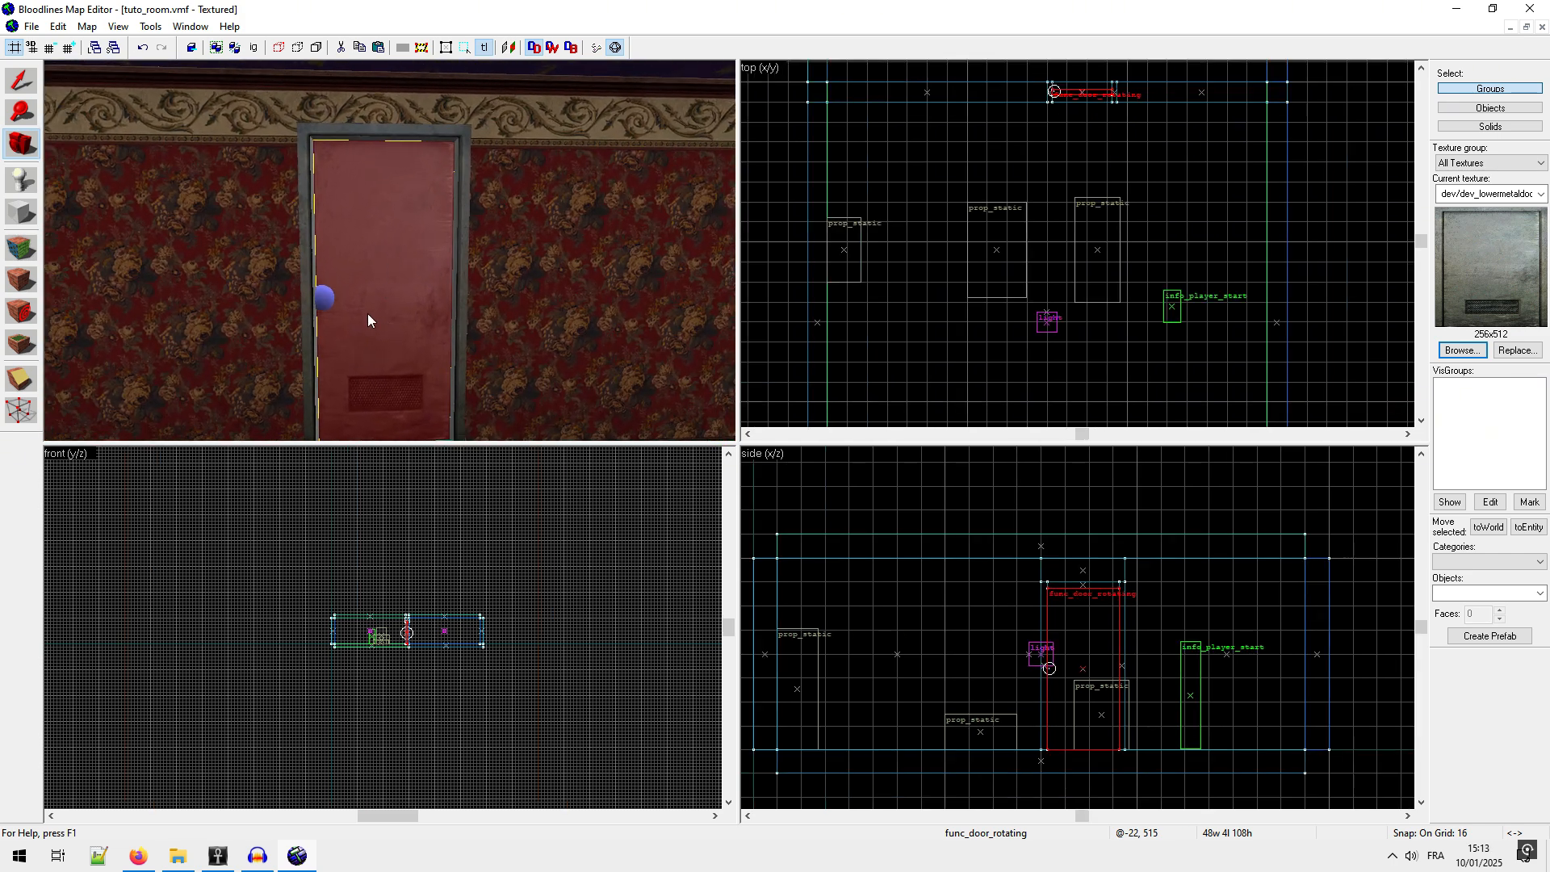
{"action": "key", "text": "z"}
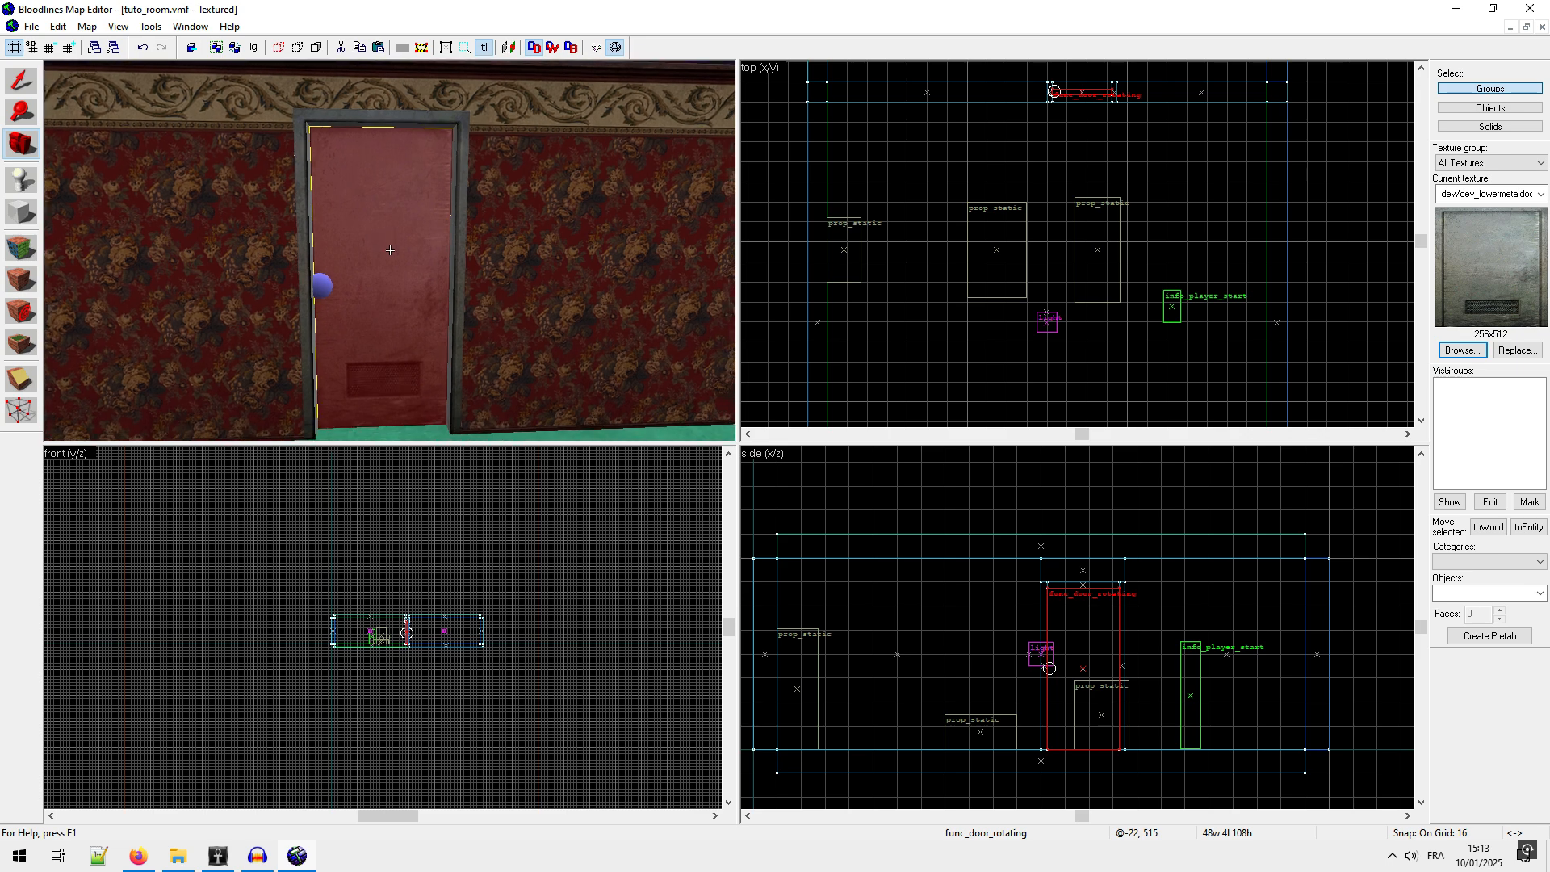
{"action": "key", "text": "s"}
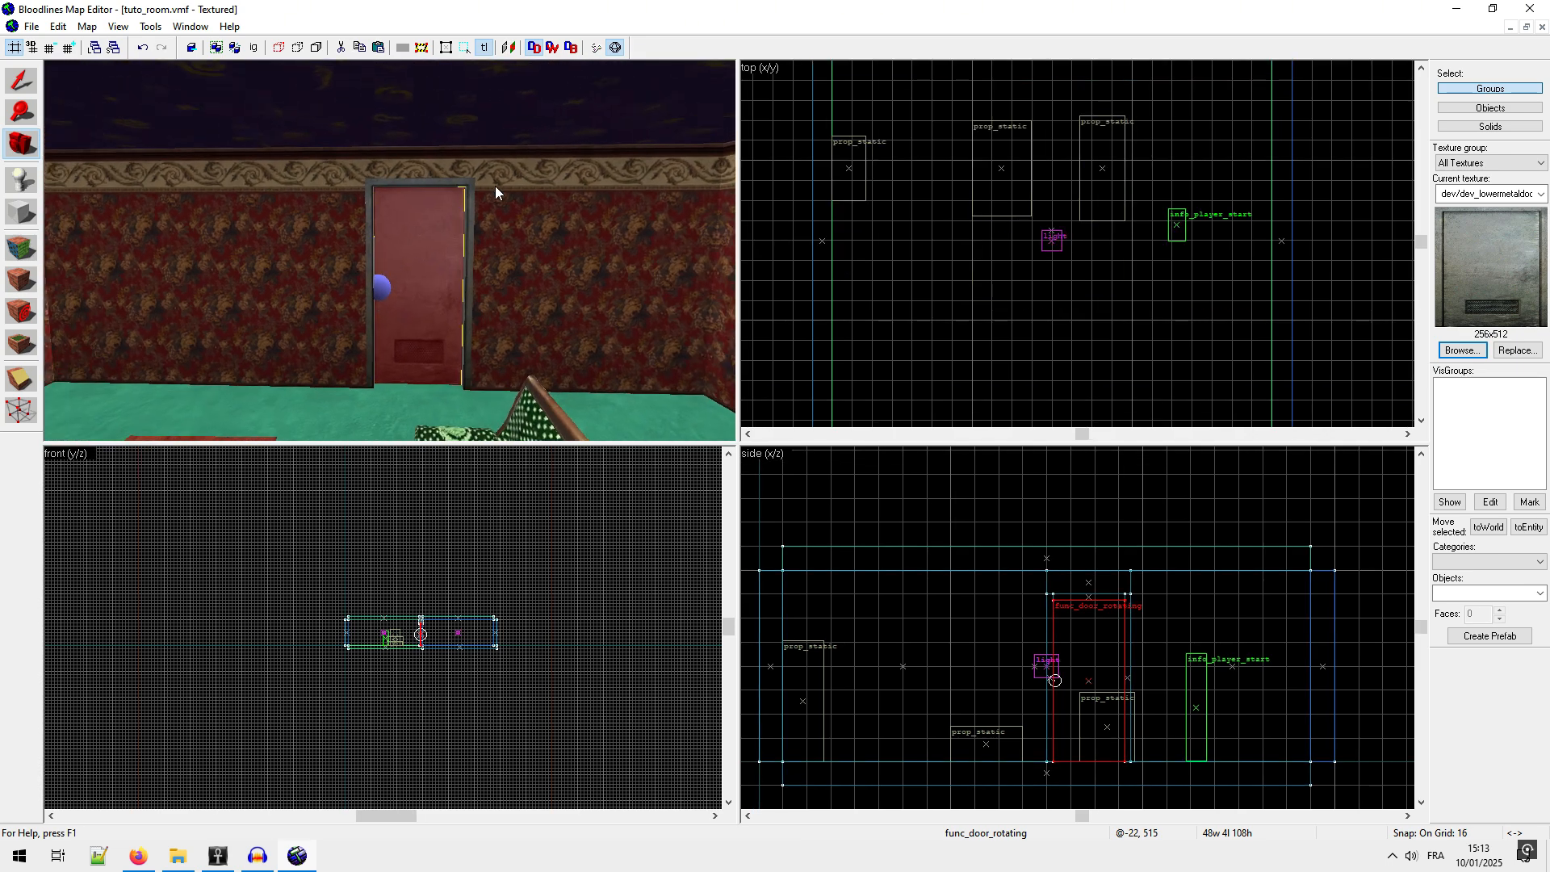